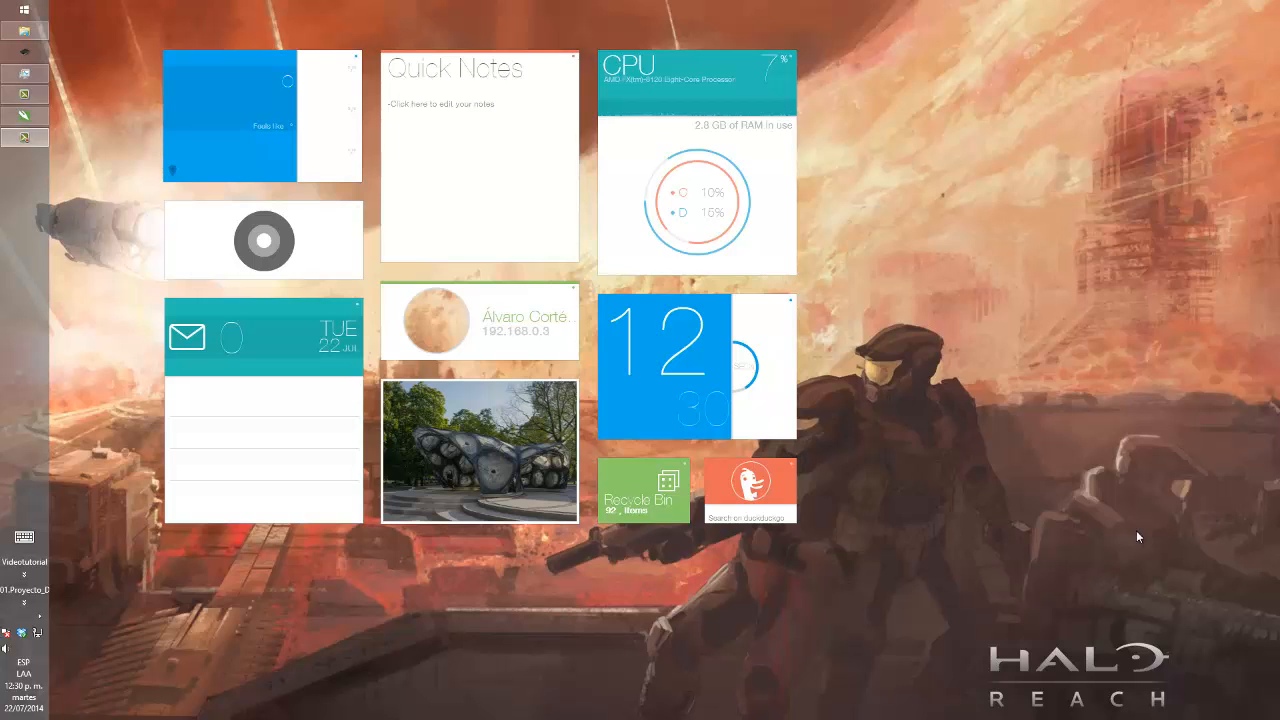
# - Launch Unity from the installed applications and reposition its project wizard on the desktop
pyautogui.moveTo(700, 705)
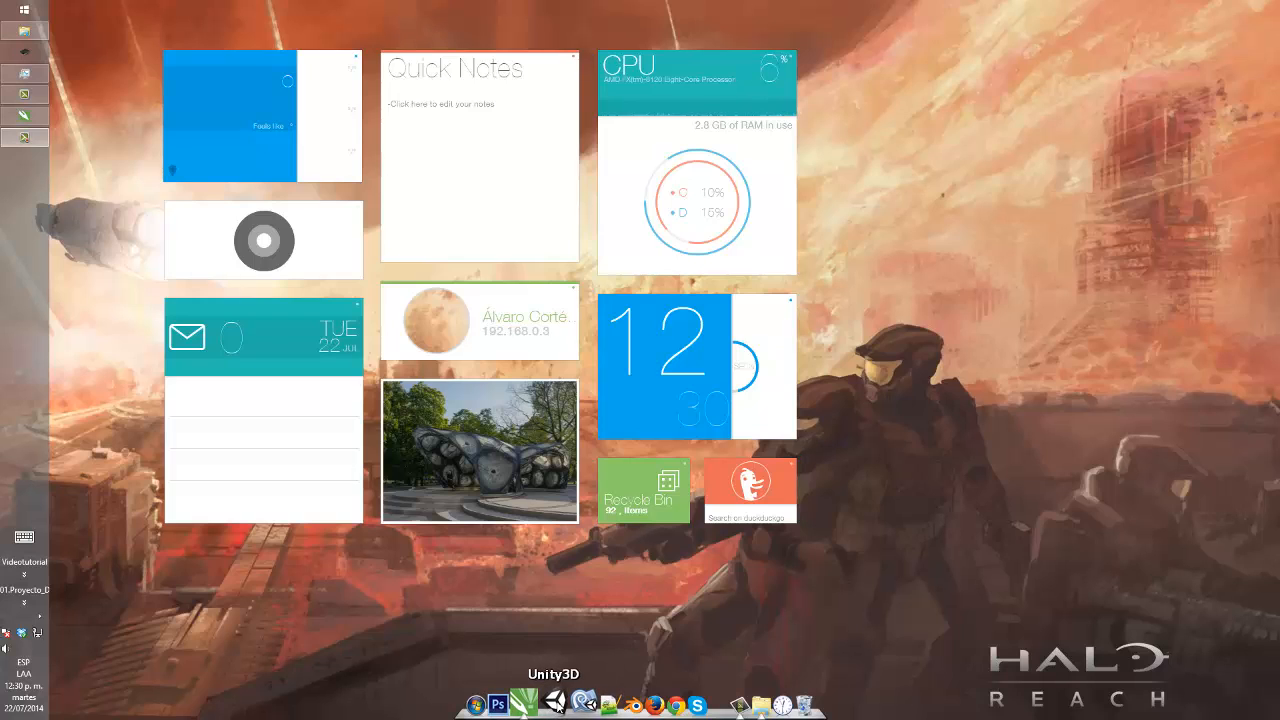
pyautogui.click(555, 703)
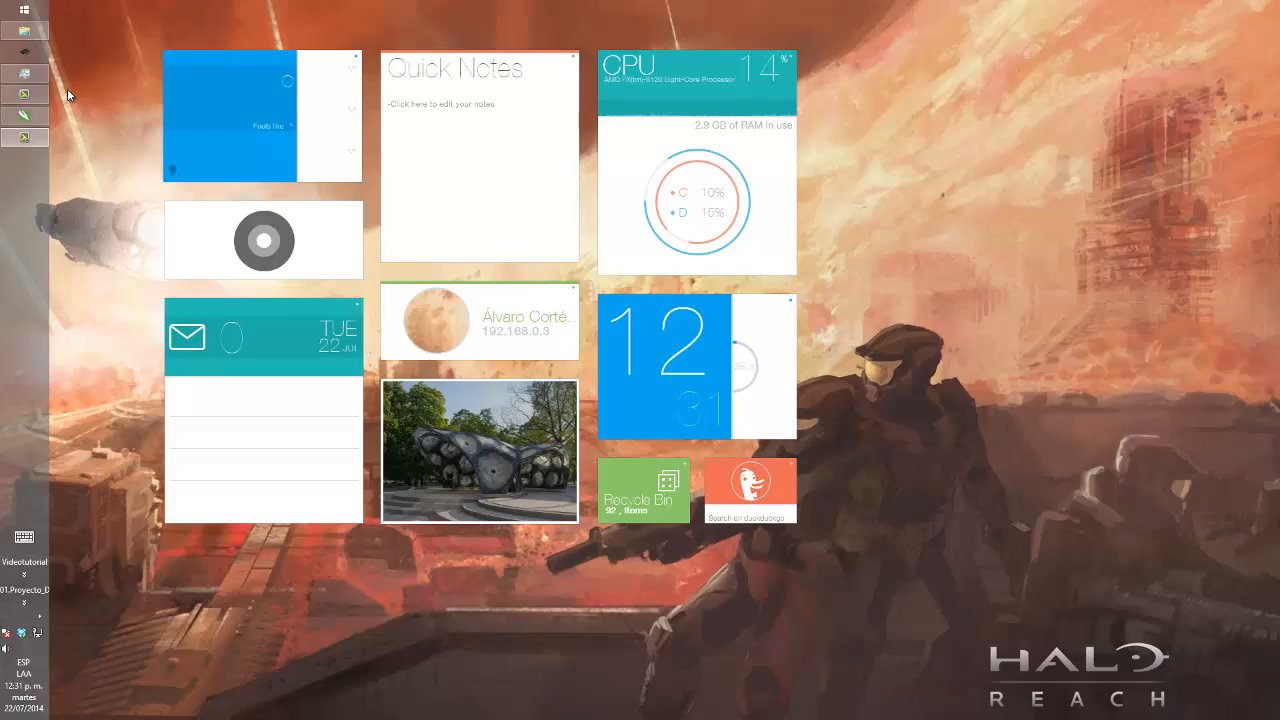
pyautogui.click(26, 12)
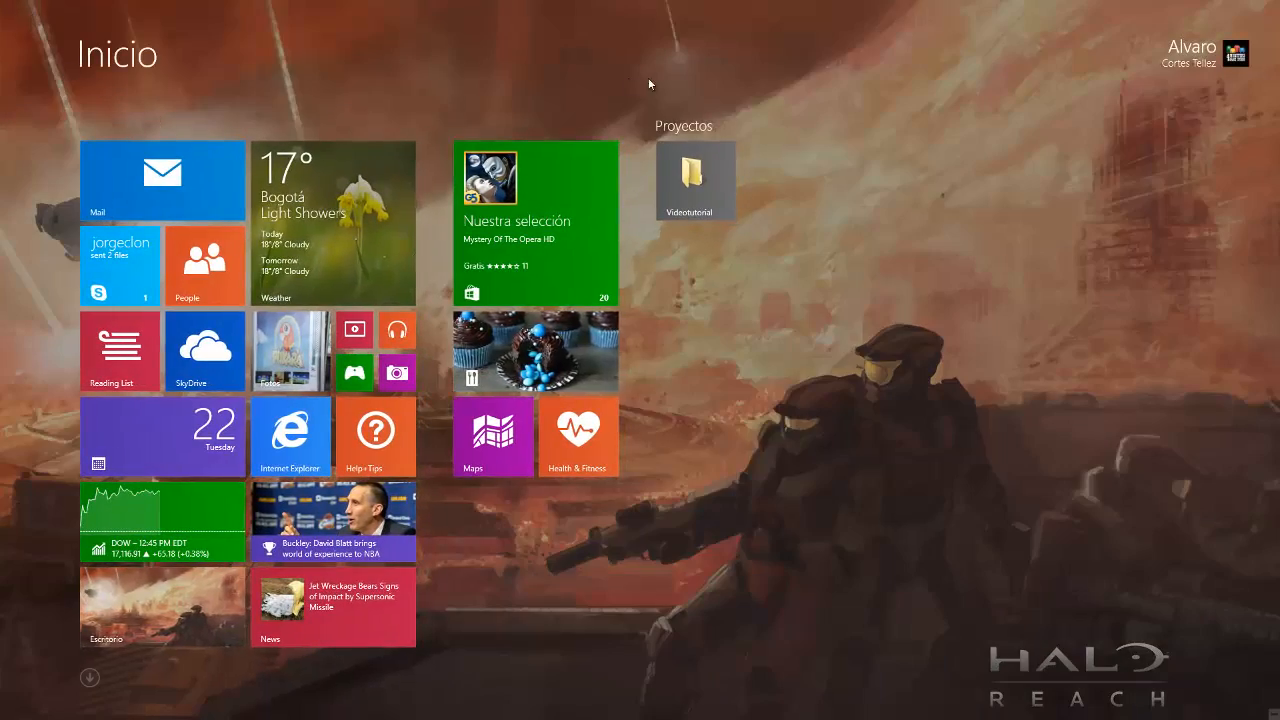
pyautogui.click(89, 679)
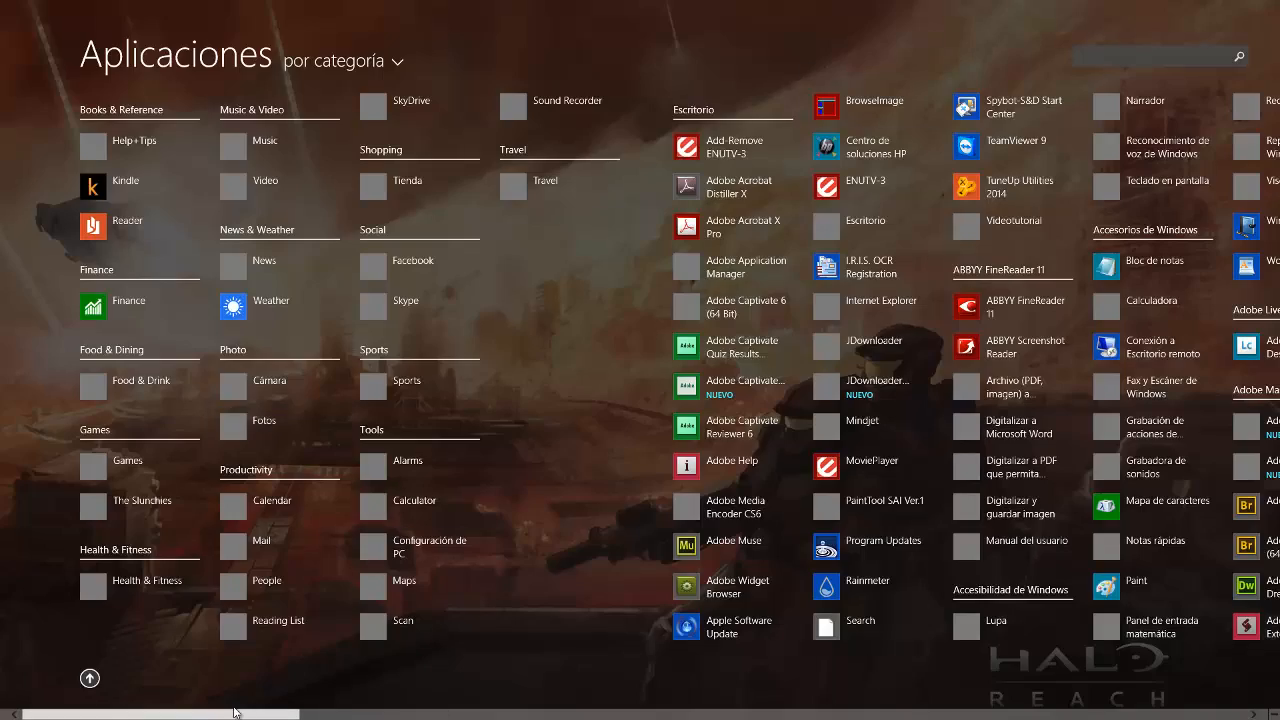
pyautogui.moveTo(229, 713); pyautogui.dragTo(1186, 689)
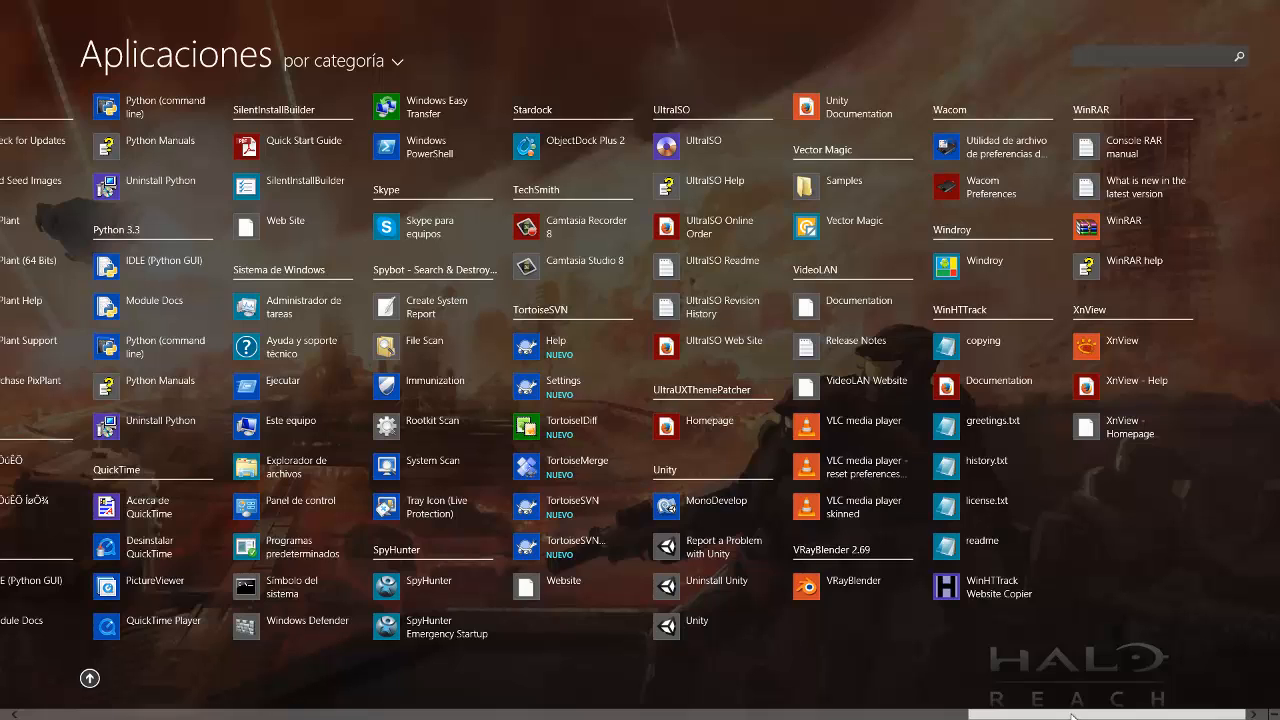
pyautogui.moveTo(1072, 715); pyautogui.dragTo(1036, 717)
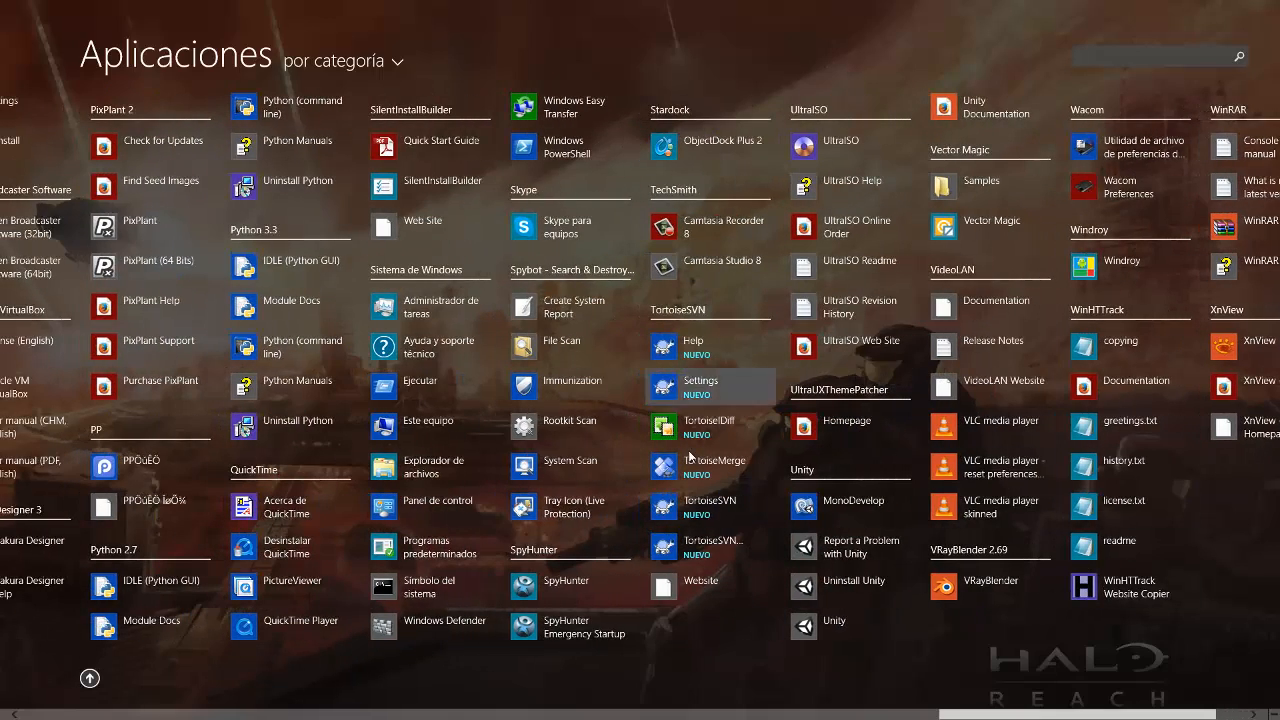
pyautogui.click(805, 628)
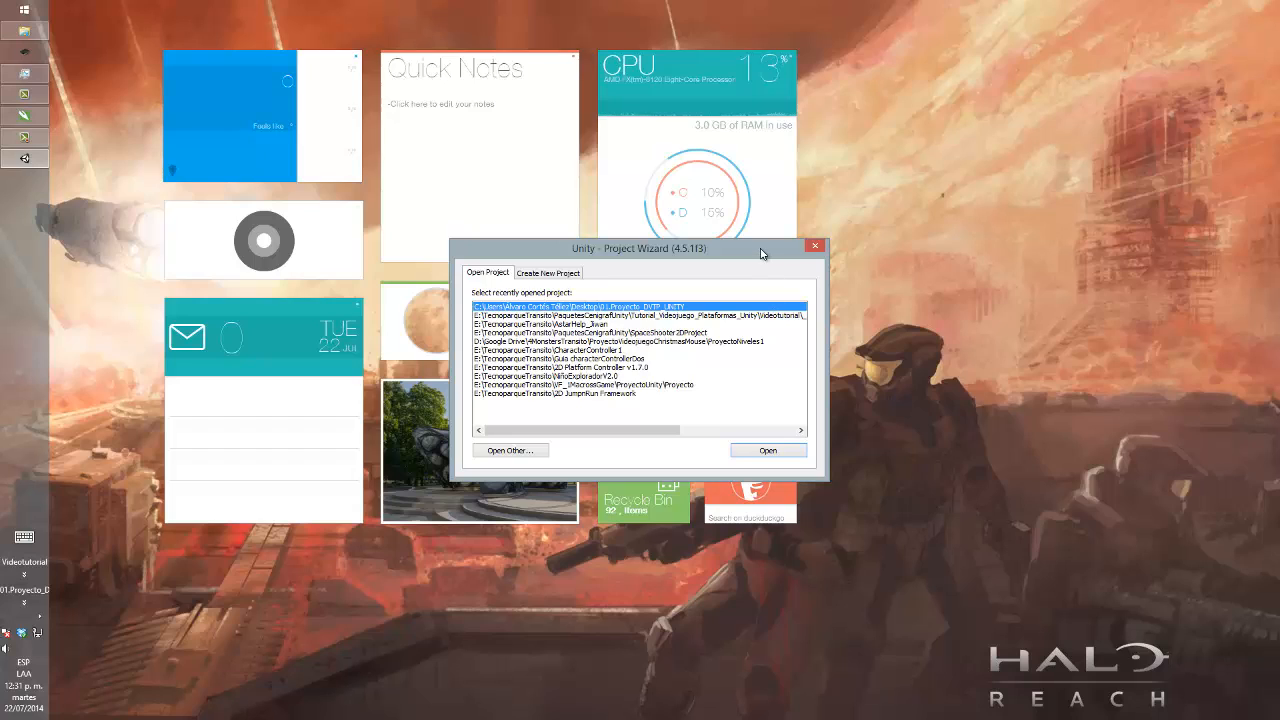
pyautogui.moveTo(760, 252); pyautogui.dragTo(696, 287)
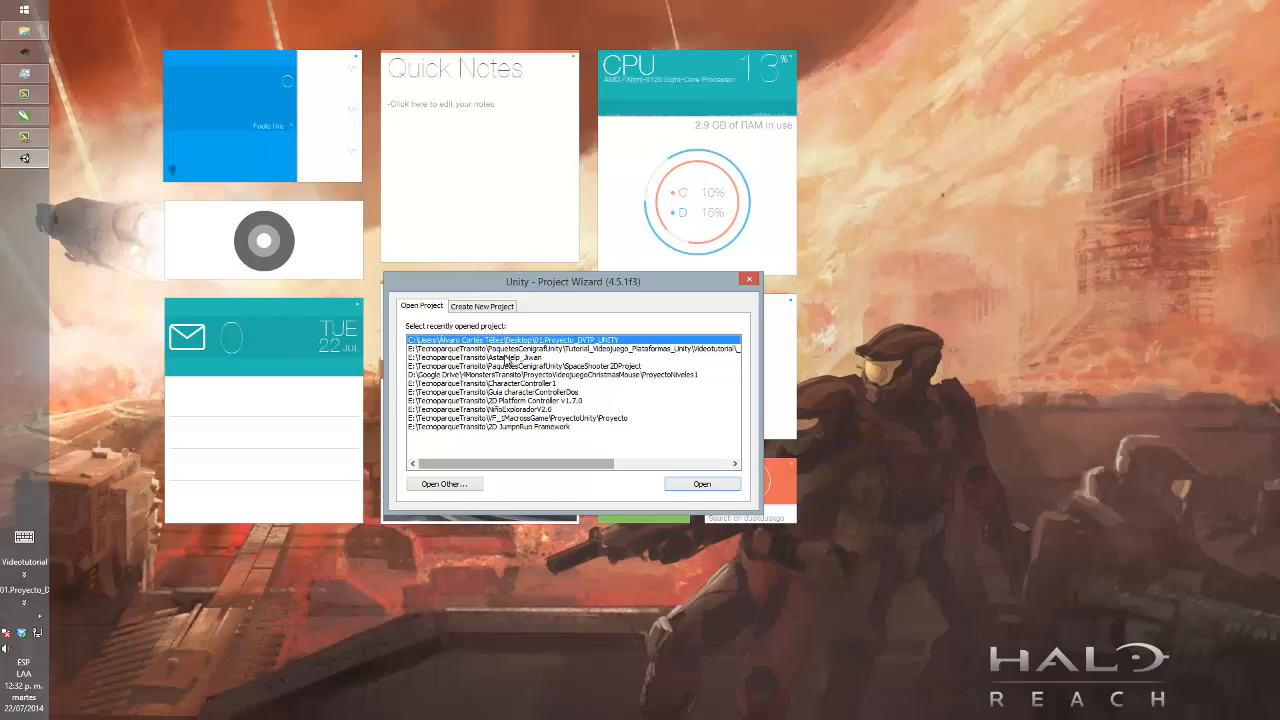
# - Start setting up a new project and browse to the Escritorio folder for its location
pyautogui.click(488, 308)
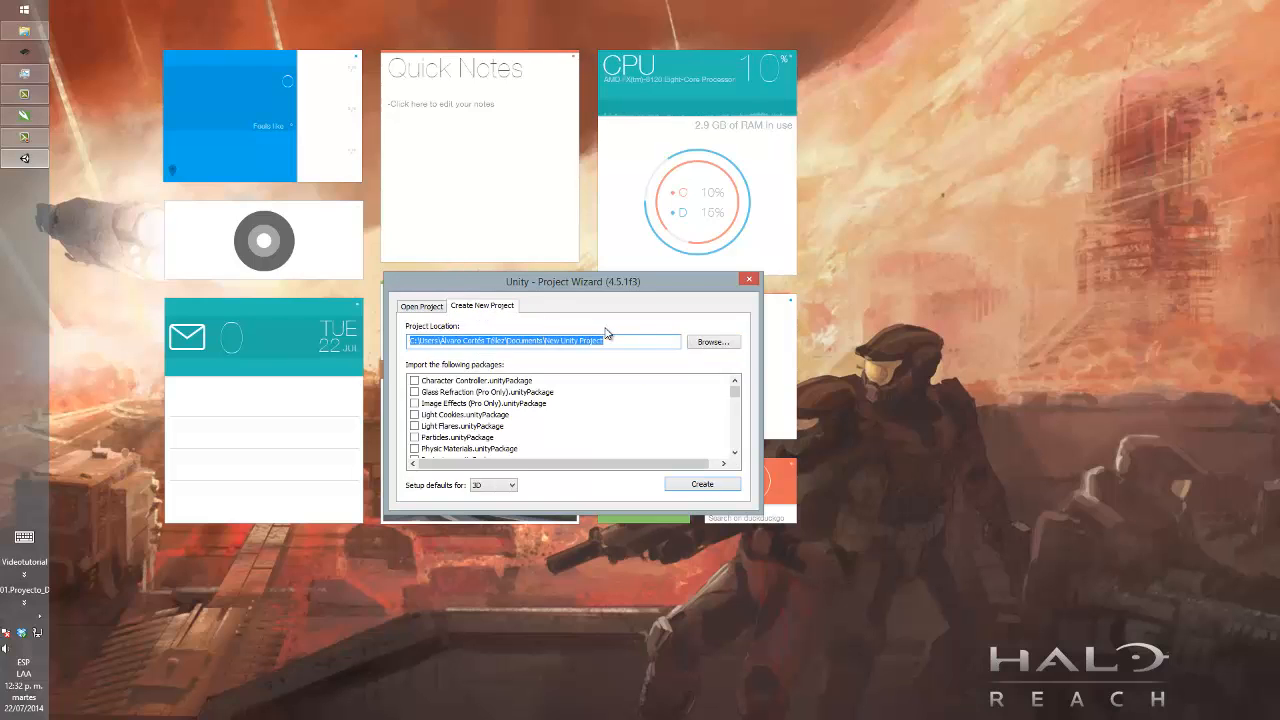
pyautogui.click(430, 310)
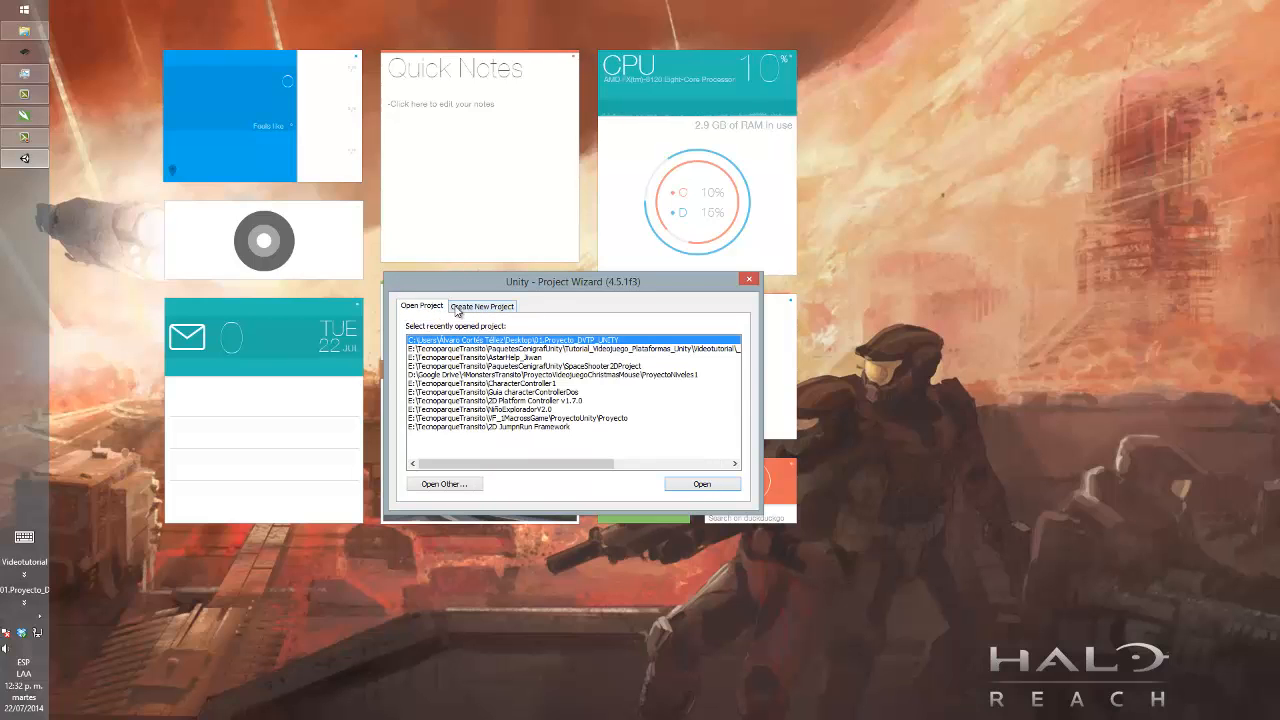
pyautogui.click(476, 310)
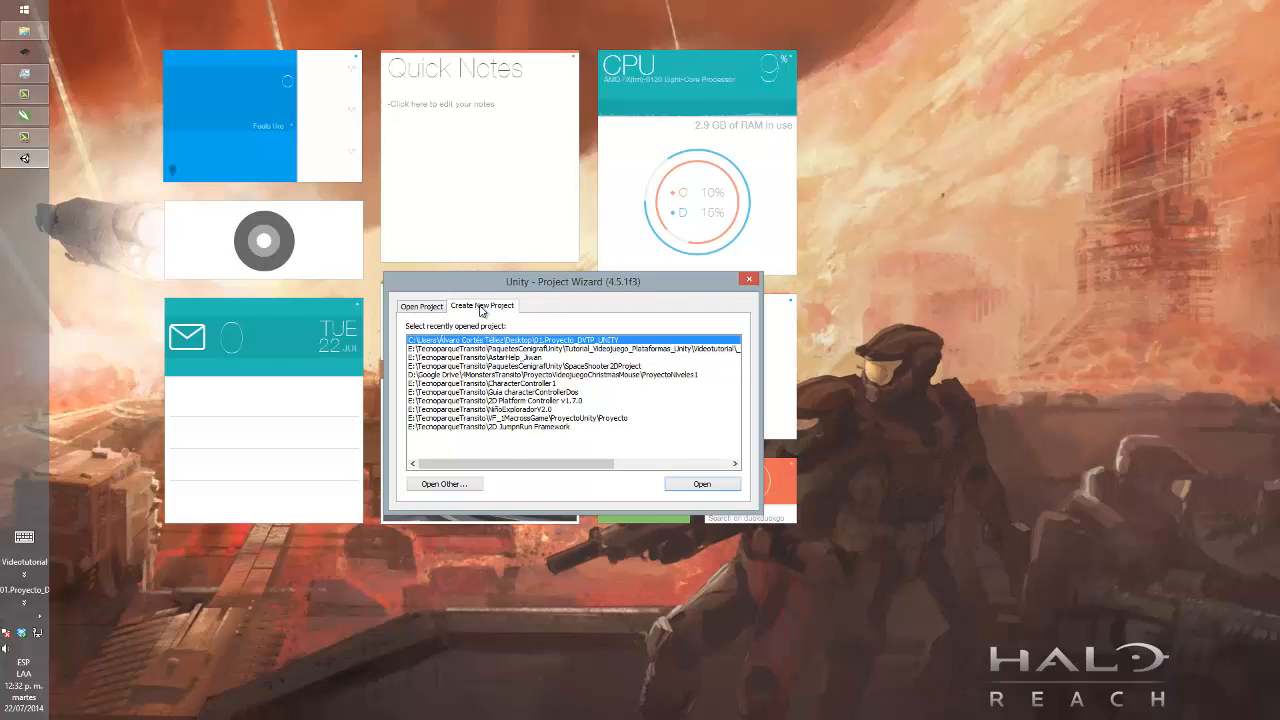
pyautogui.click(614, 344)
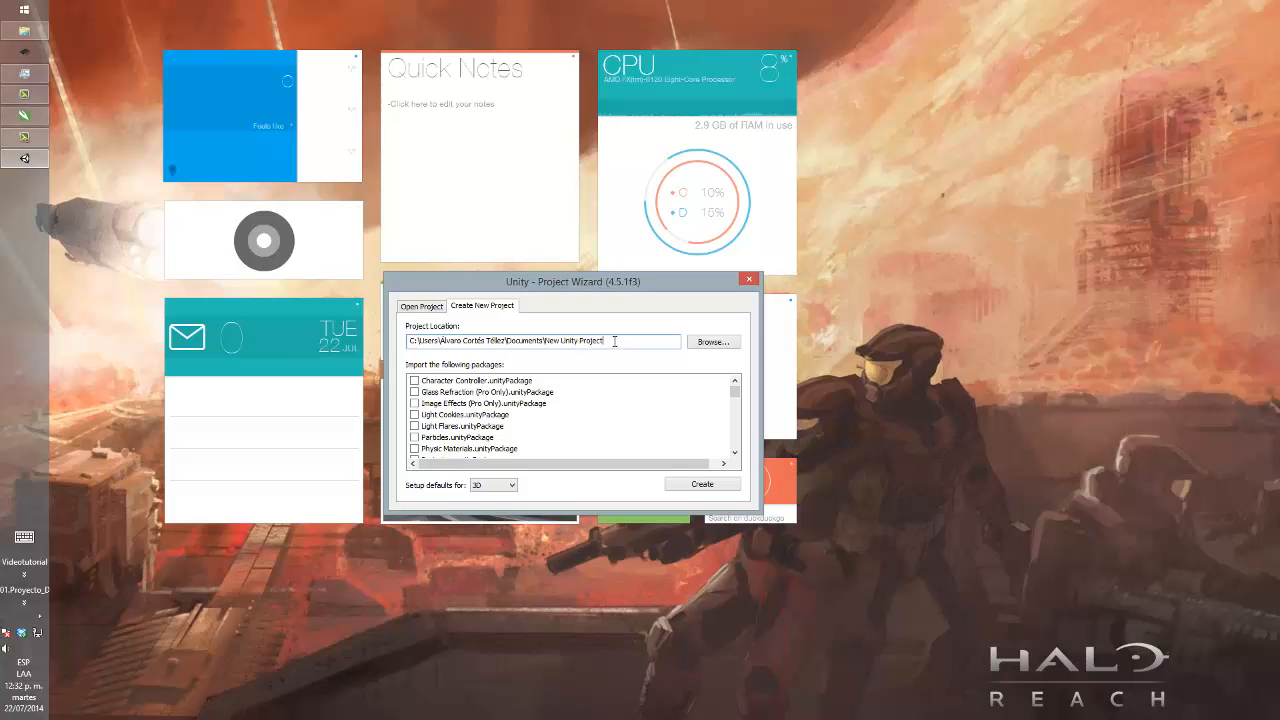
pyautogui.click(712, 342)
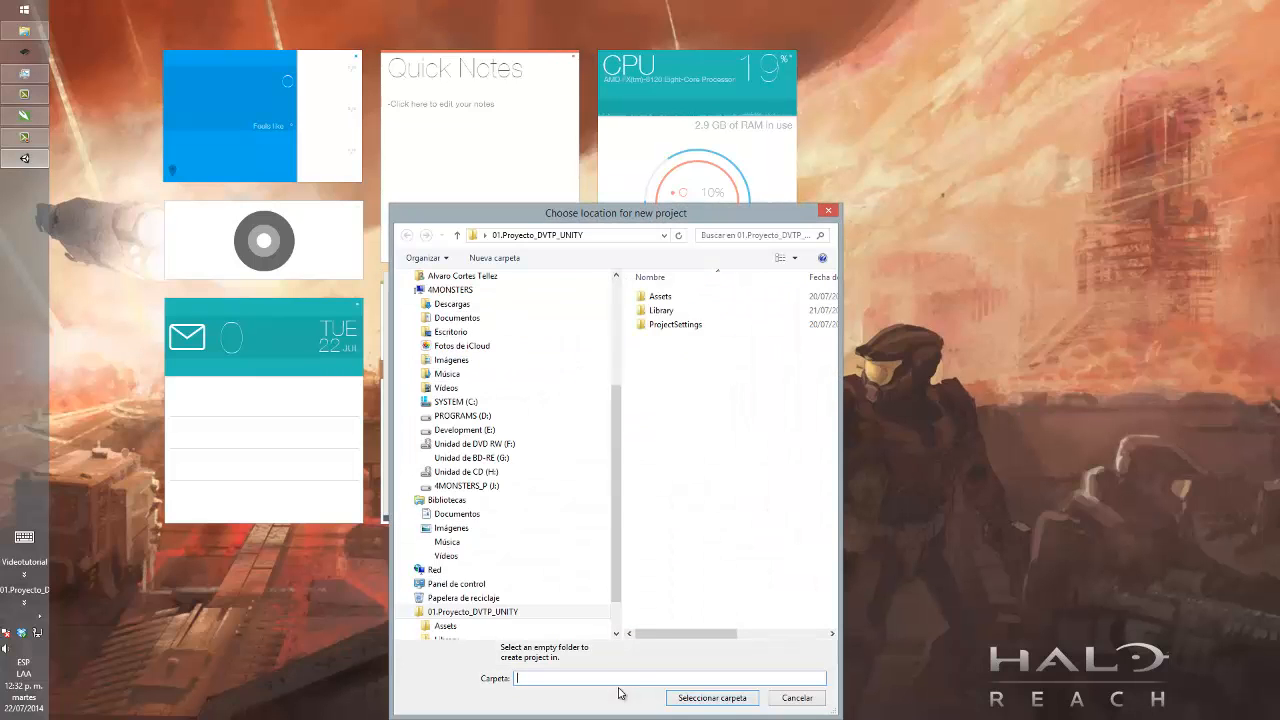
pyautogui.scroll(4, 600, 440)
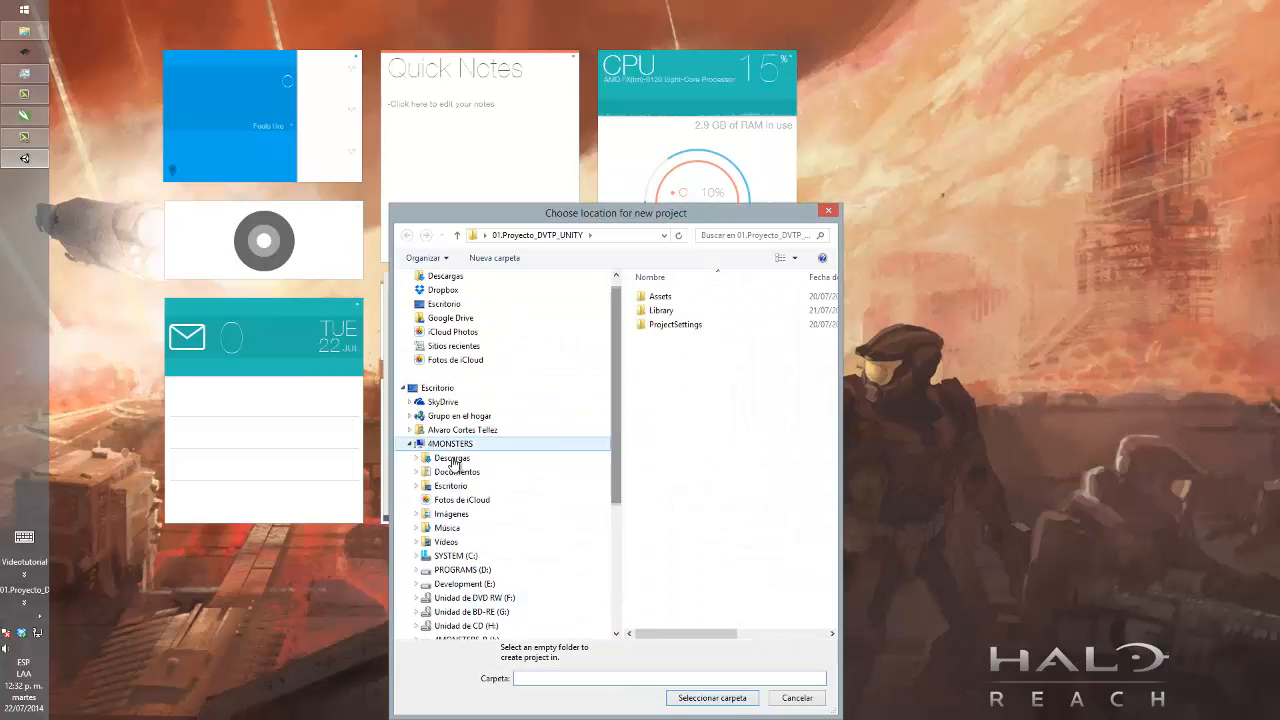
pyautogui.click(450, 486)
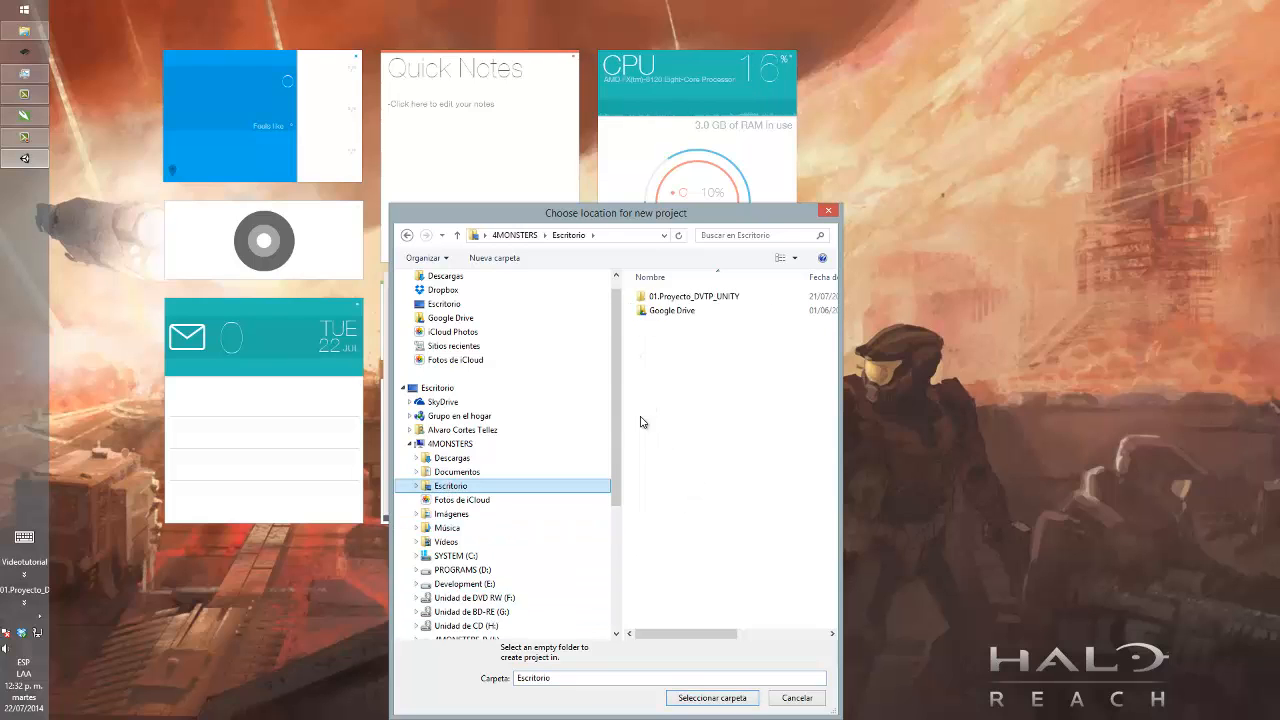
# - Create a folder named 00.Descripcion_de_Interfaz in Escritorio and select it as the new project's location
pyautogui.click(494, 258)
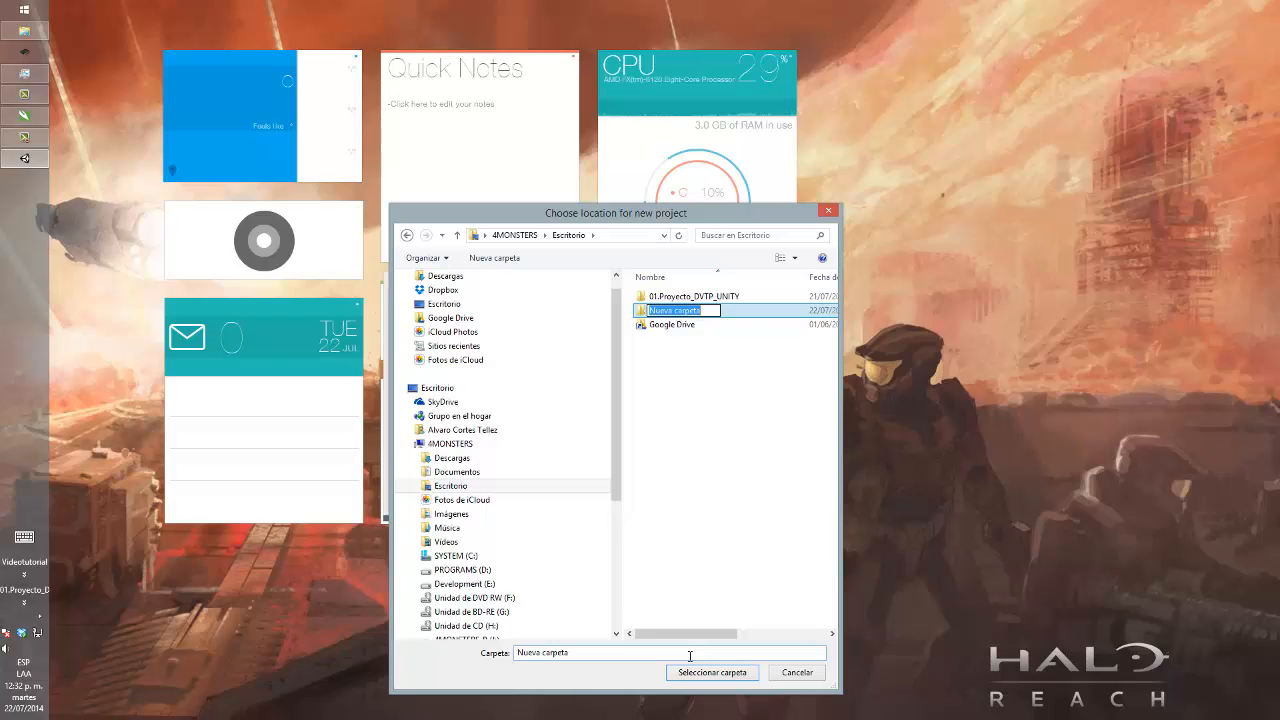
pyautogui.write('00.')
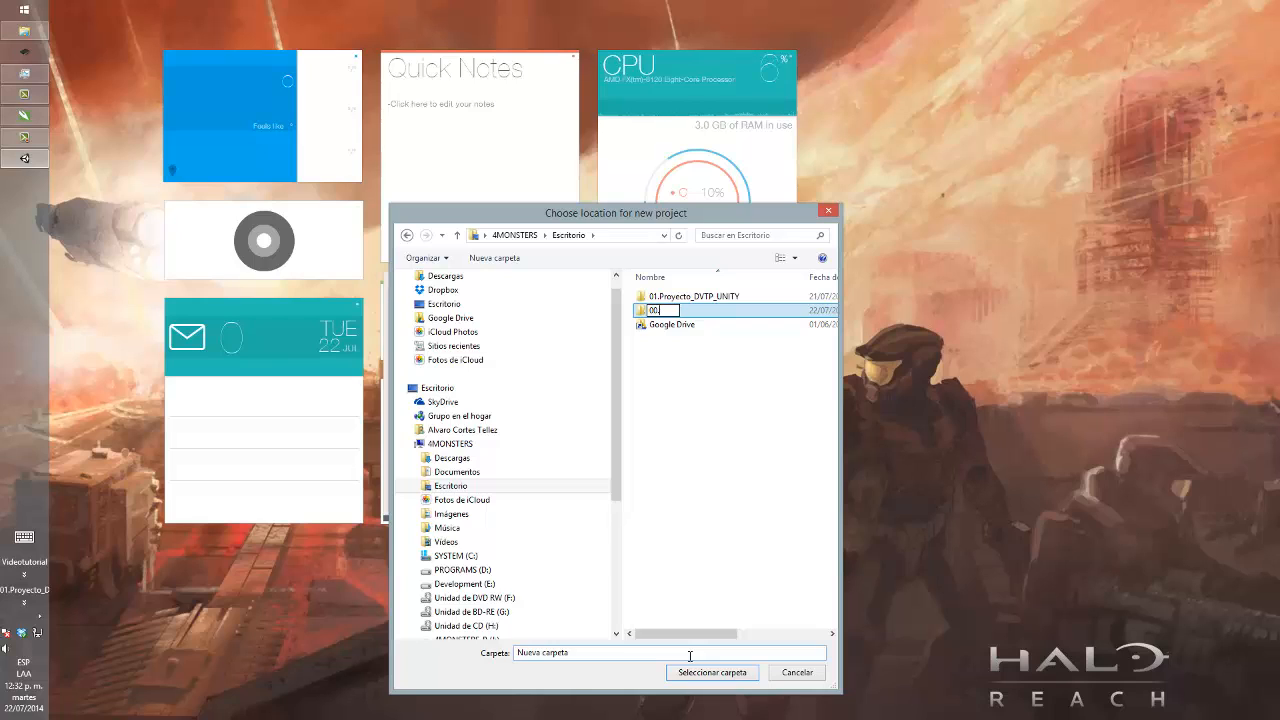
pyautogui.write('Descripcion')
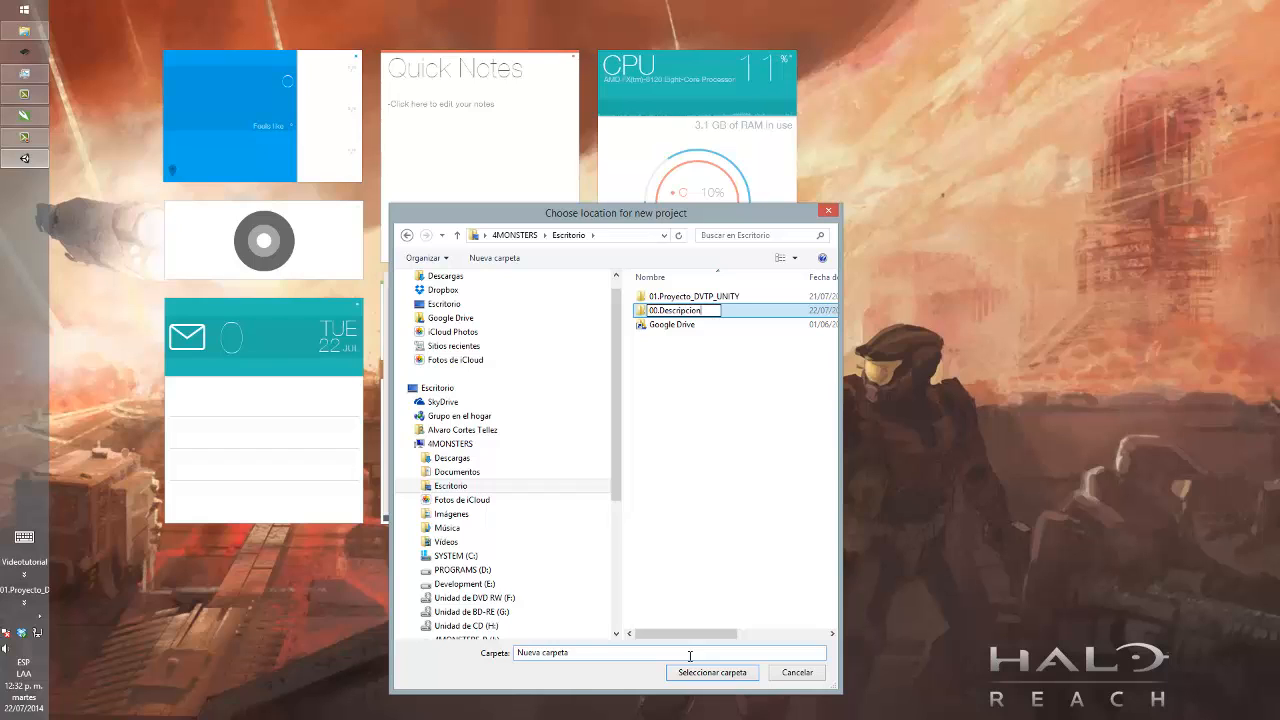
pyautogui.write('_de_Interfaz')
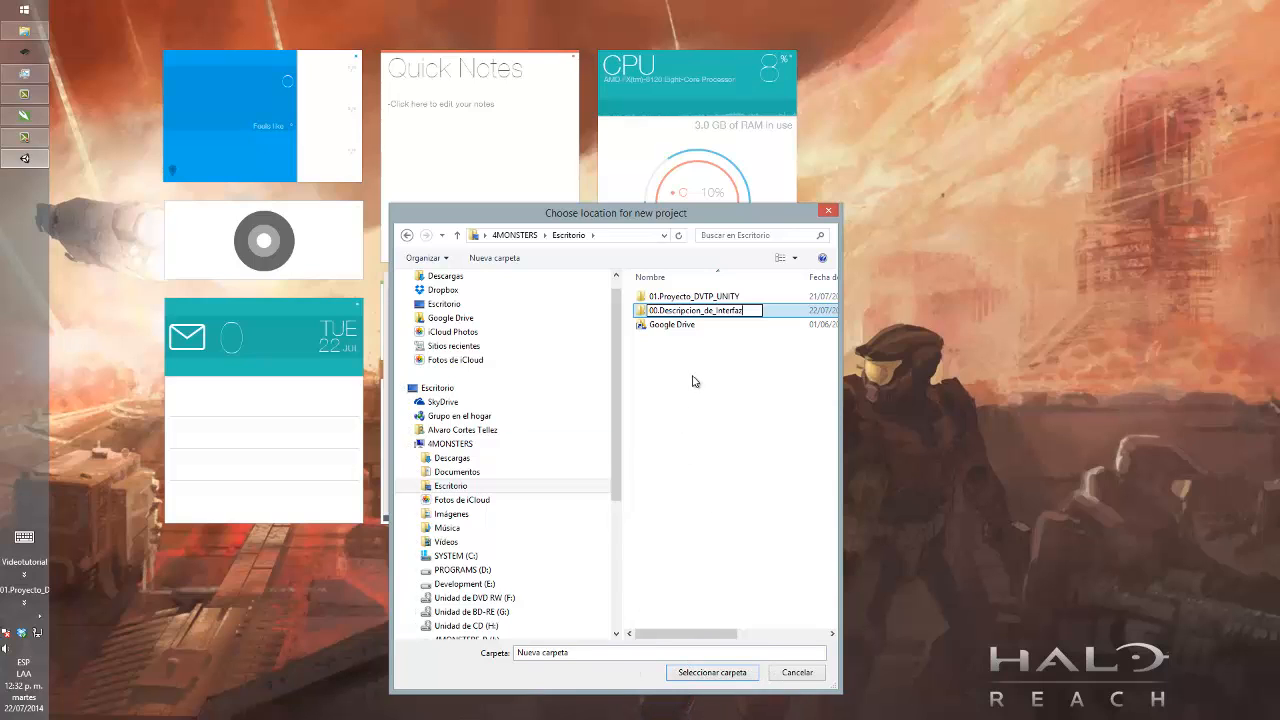
pyautogui.doubleClick(642, 316)
pyautogui.click(706, 673)
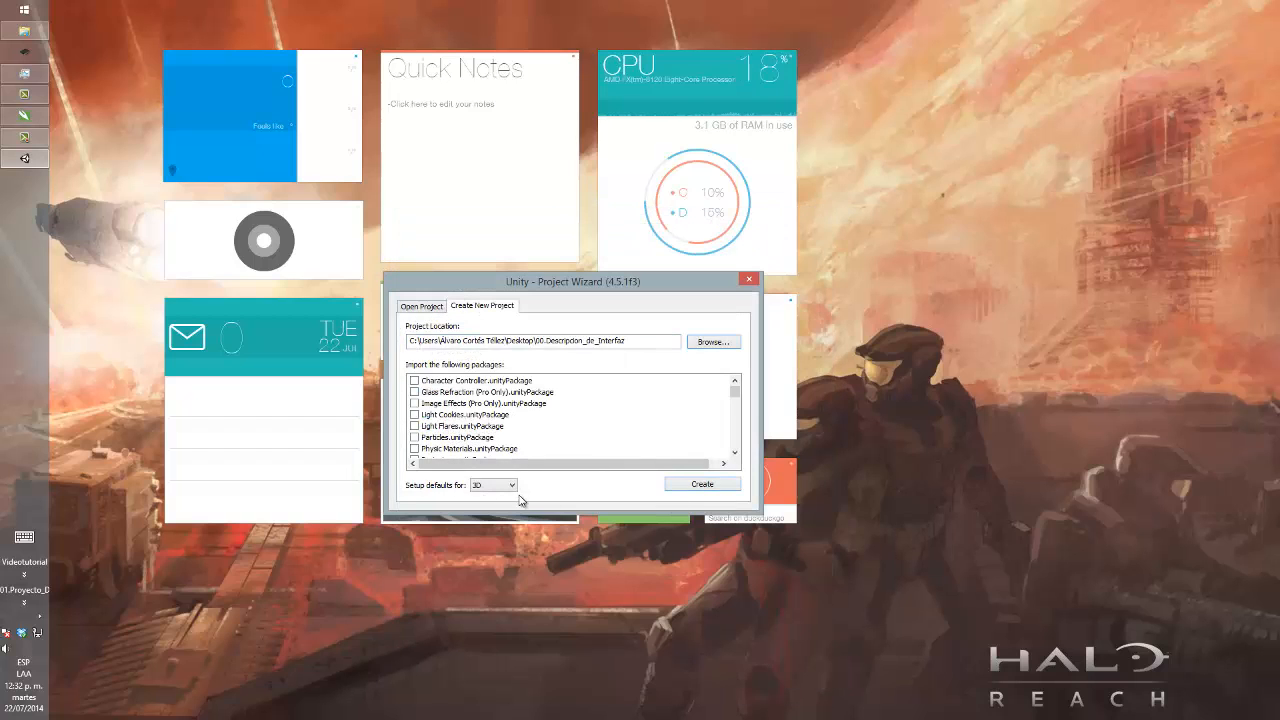
# - Create the project with 3D defaults and save all modified assets of the previously open project
pyautogui.click(510, 487)
pyautogui.click(497, 496)
pyautogui.click(703, 485)
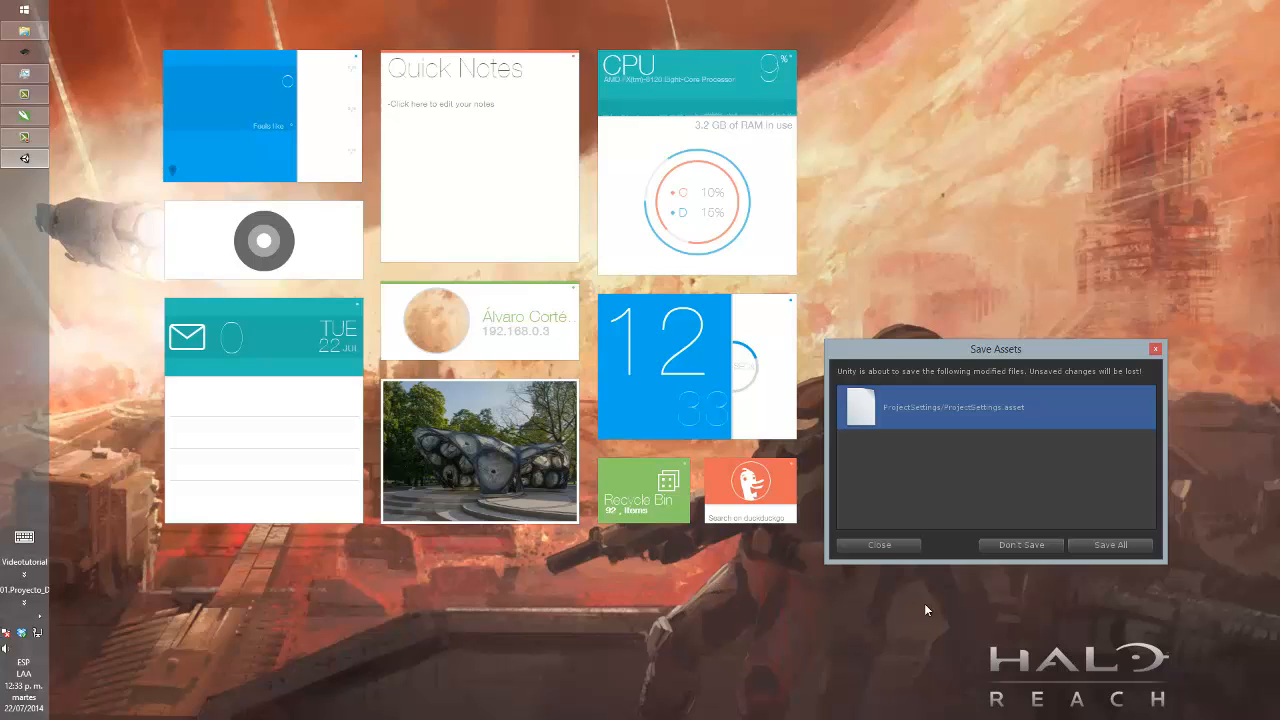
pyautogui.moveTo(1031, 350); pyautogui.dragTo(1023, 246)
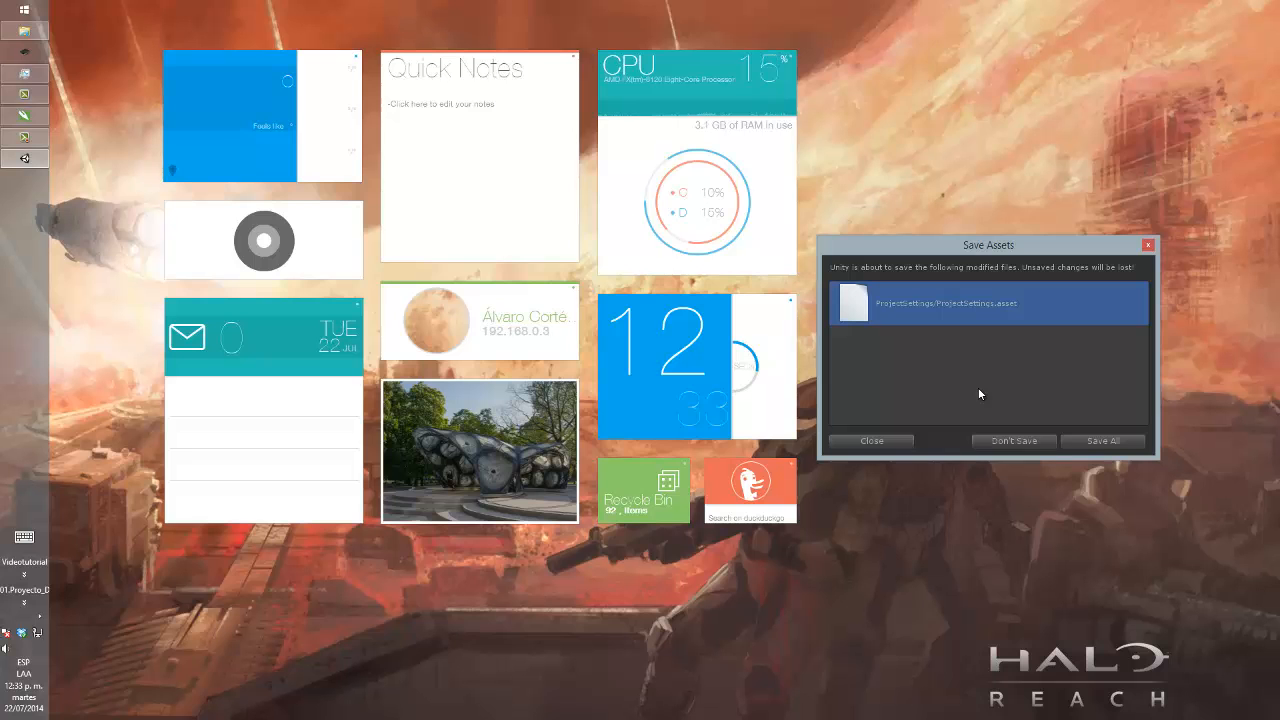
pyautogui.click(1102, 441)
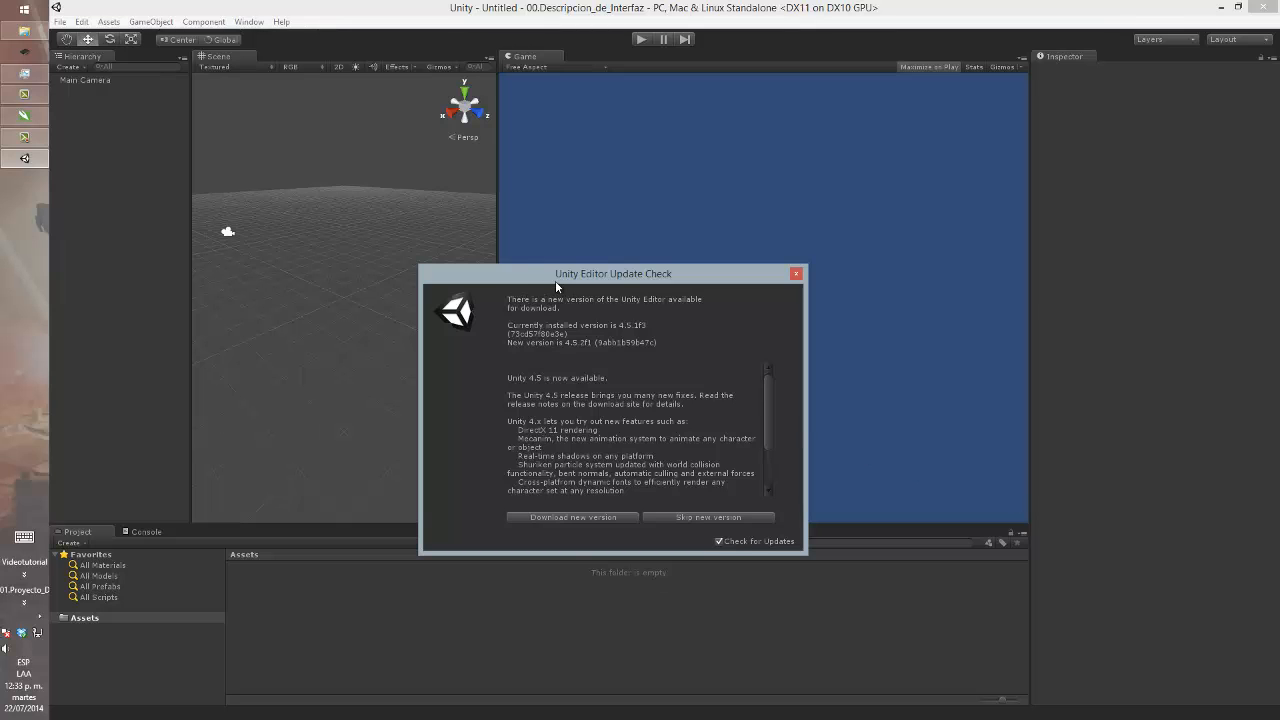
# - Read through the editor update notice and skip the new version
pyautogui.moveTo(563, 279); pyautogui.dragTo(507, 229)
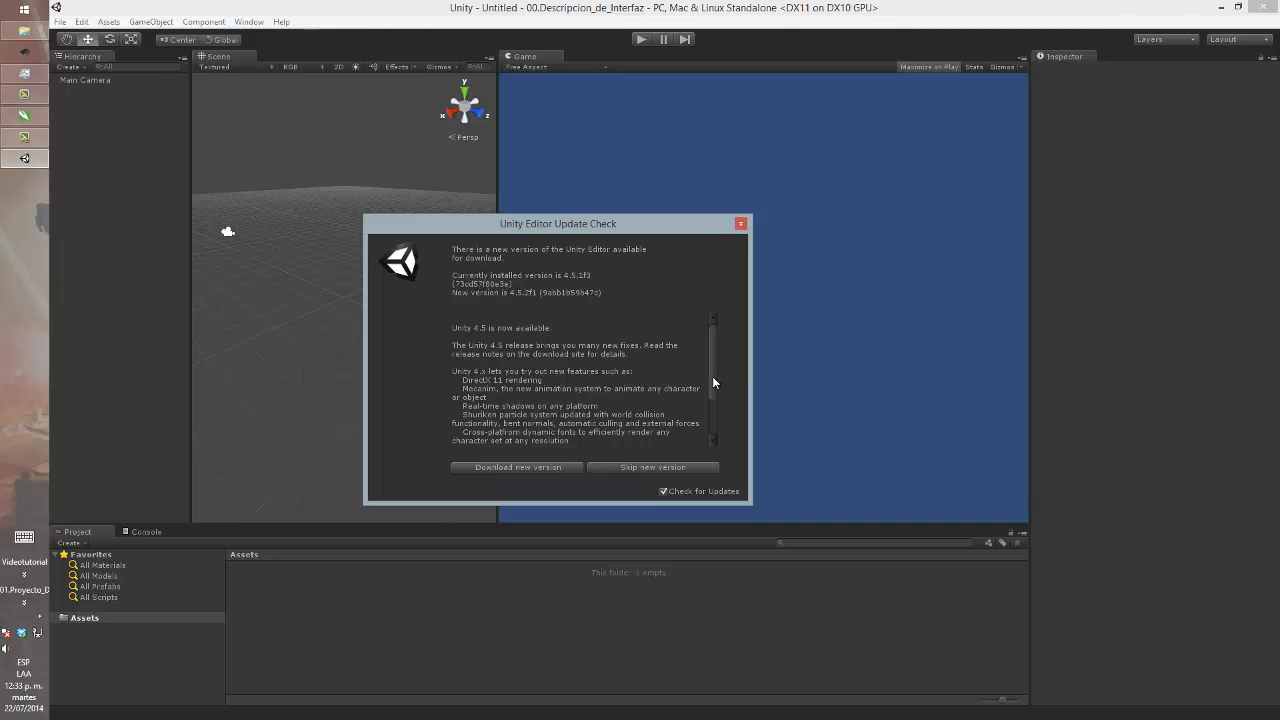
pyautogui.moveTo(714, 383); pyautogui.dragTo(720, 431)
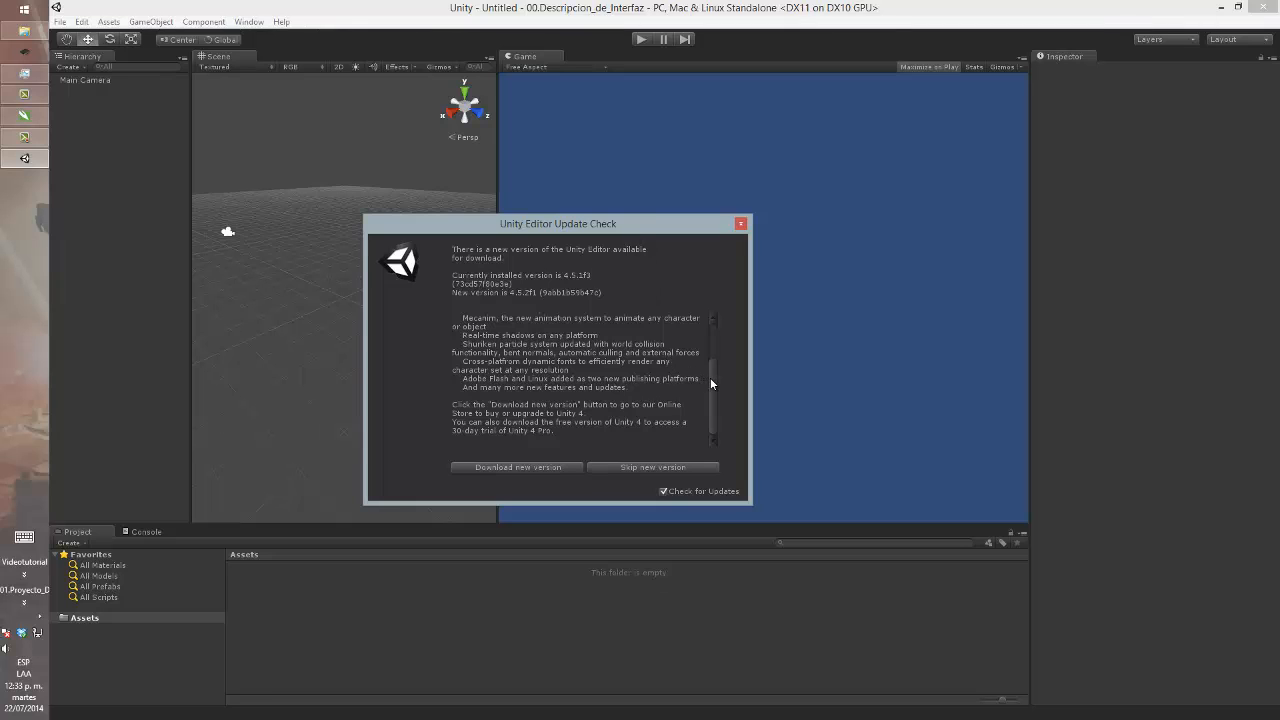
pyautogui.moveTo(712, 377); pyautogui.dragTo(714, 378)
pyautogui.click(632, 468)
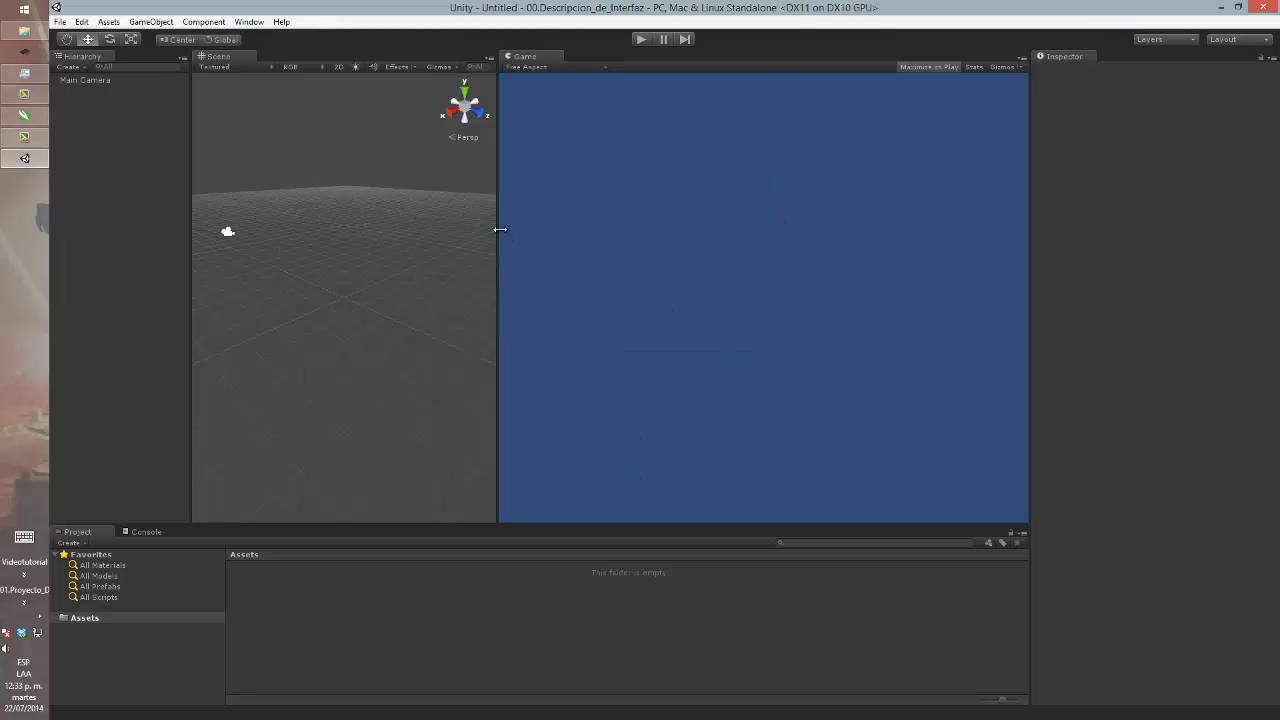
# - Widen the Scene view, and revert all window layouts to the factory settings
pyautogui.moveTo(500, 229); pyautogui.dragTo(564, 232)
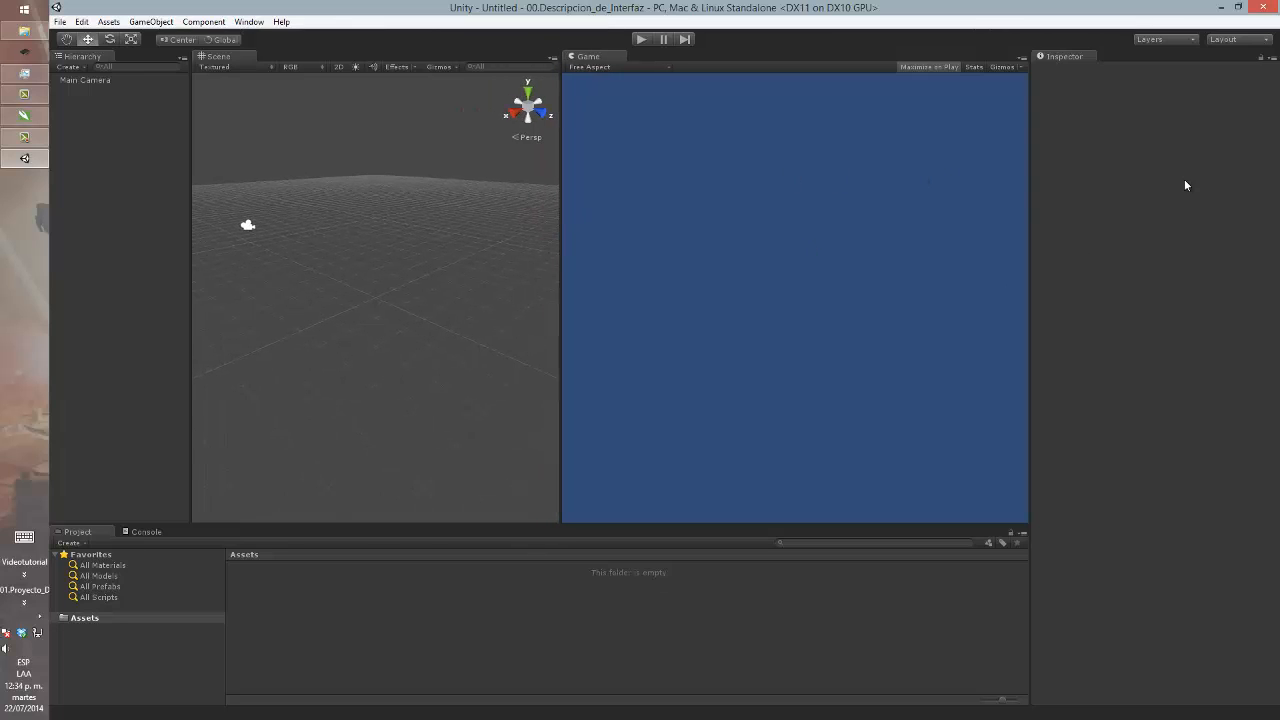
pyautogui.click(1231, 41)
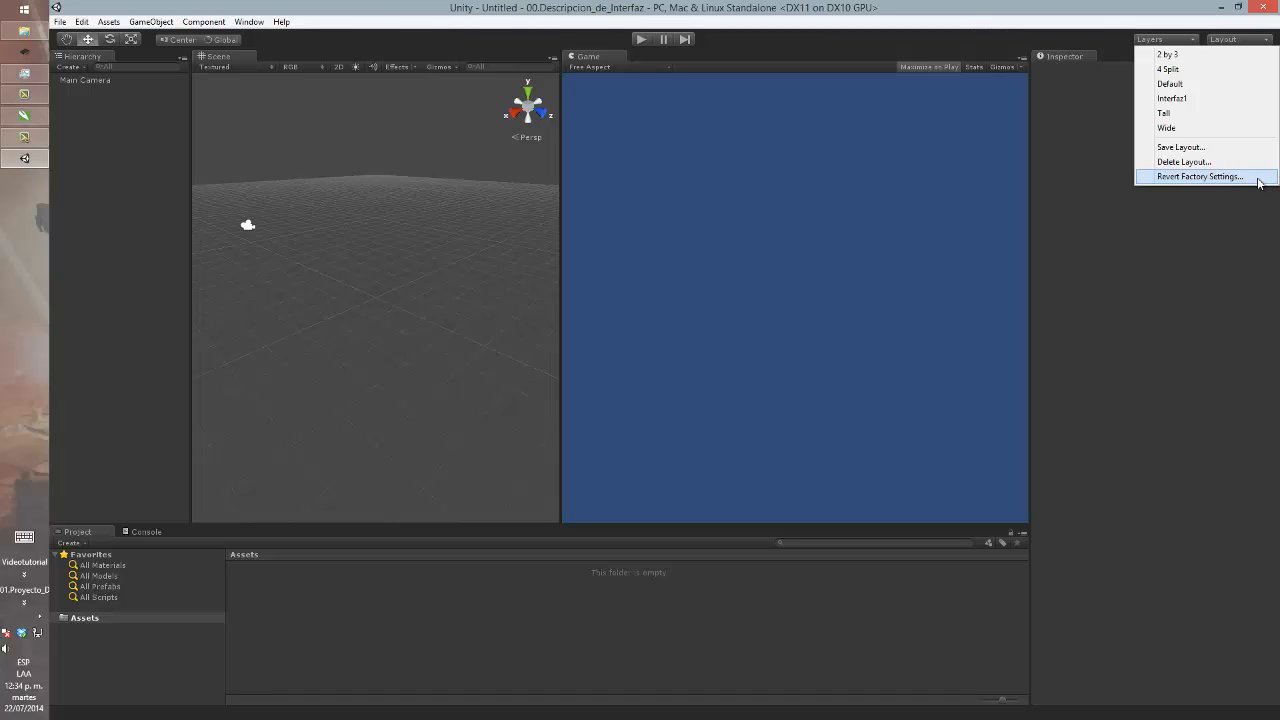
pyautogui.click(1200, 176)
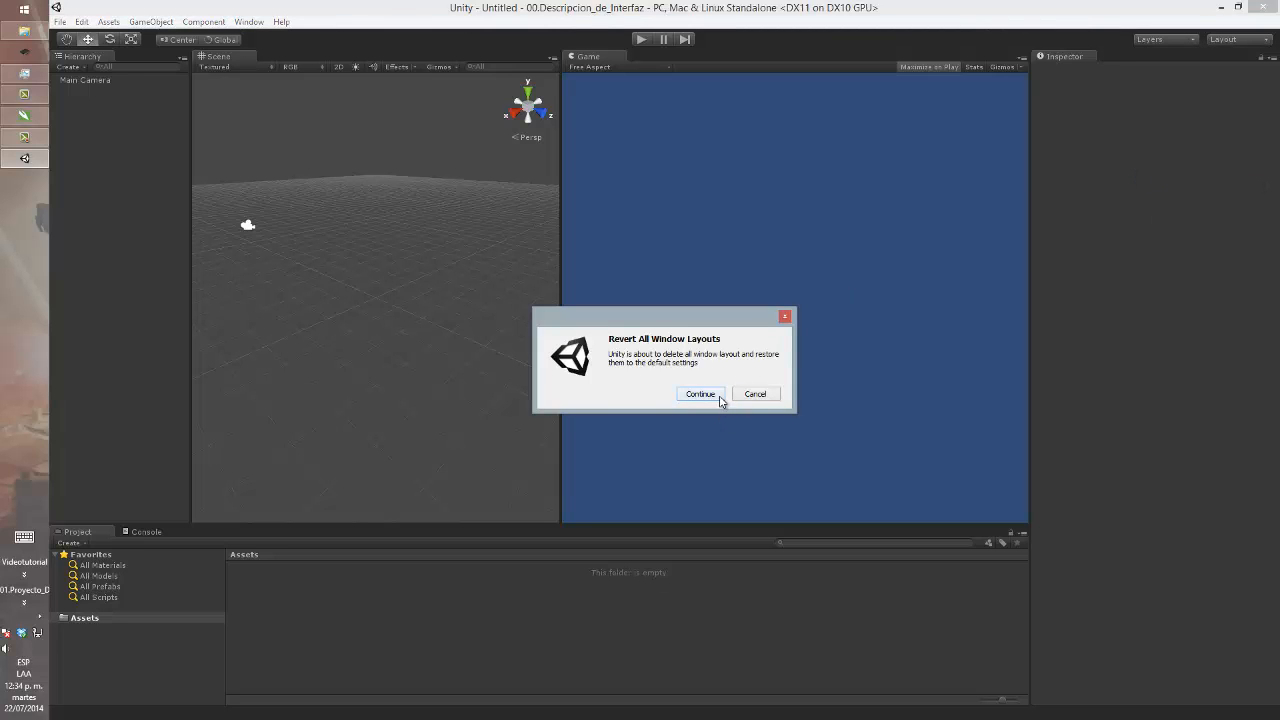
pyautogui.click(716, 395)
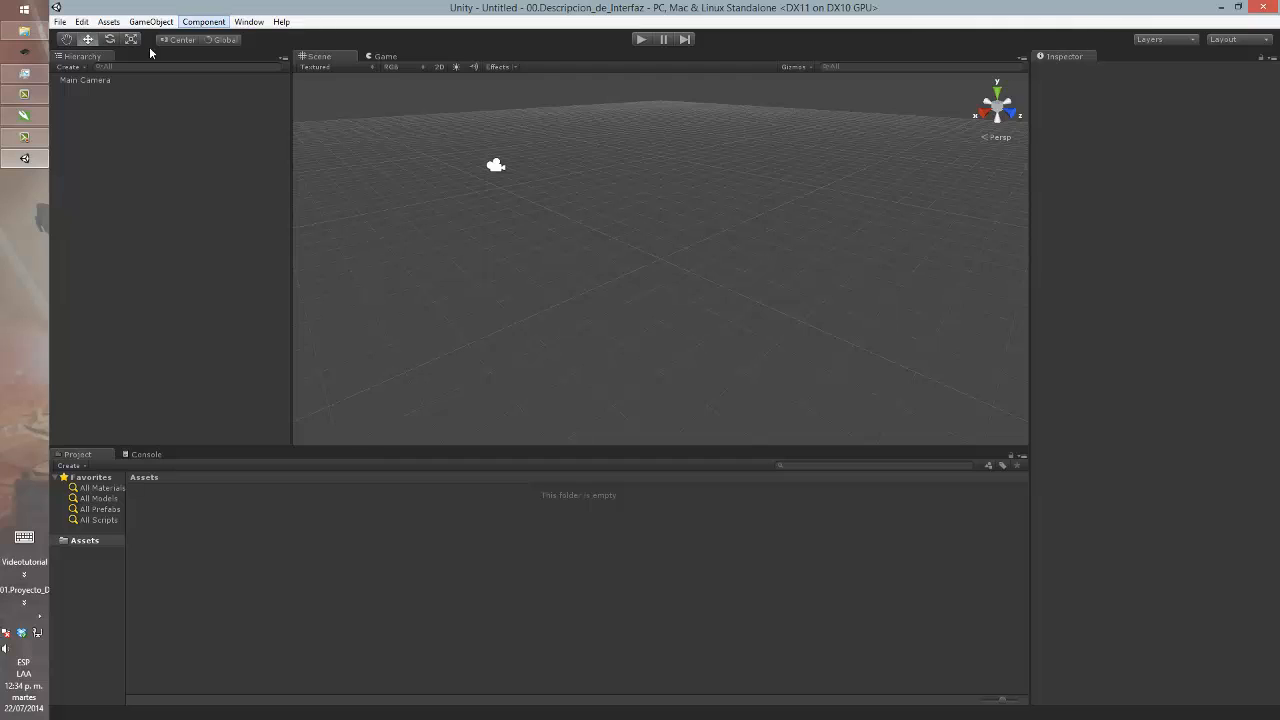
# - Examine the scene, project and build commands, and the editing, playback, project settings, render settings and emulation commands
pyautogui.click(61, 22)
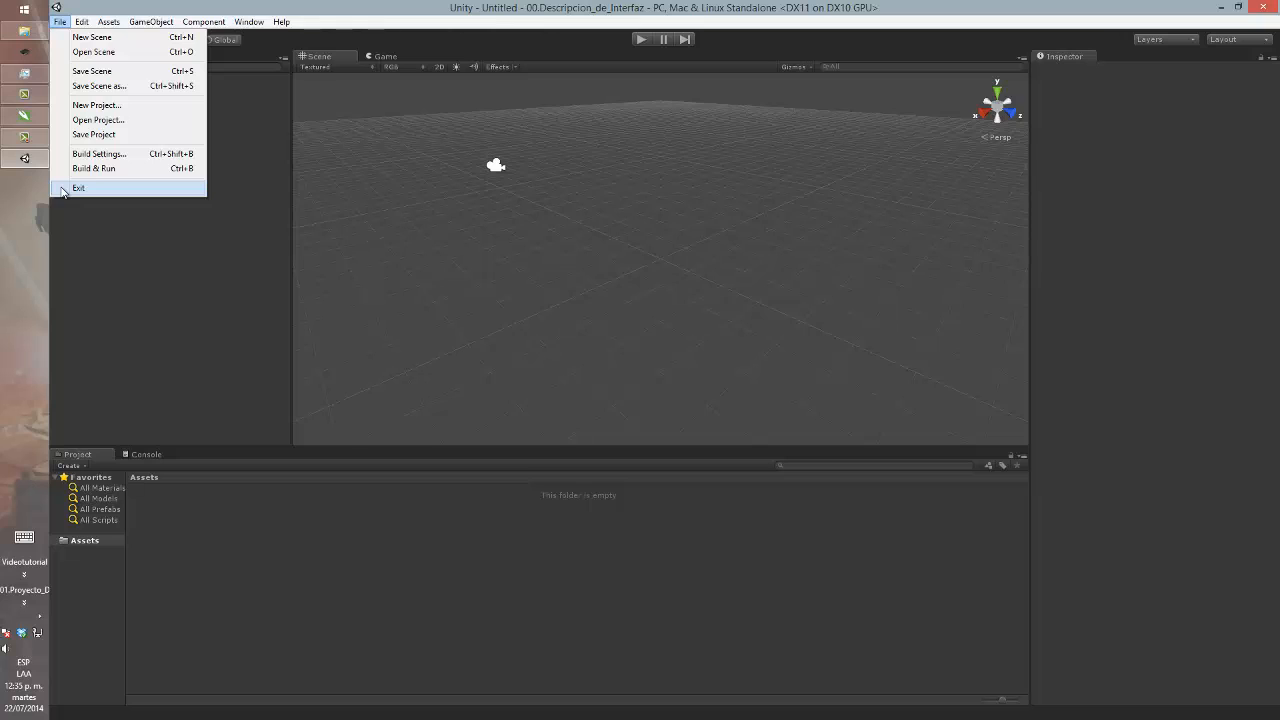
pyautogui.moveTo(84, 24)
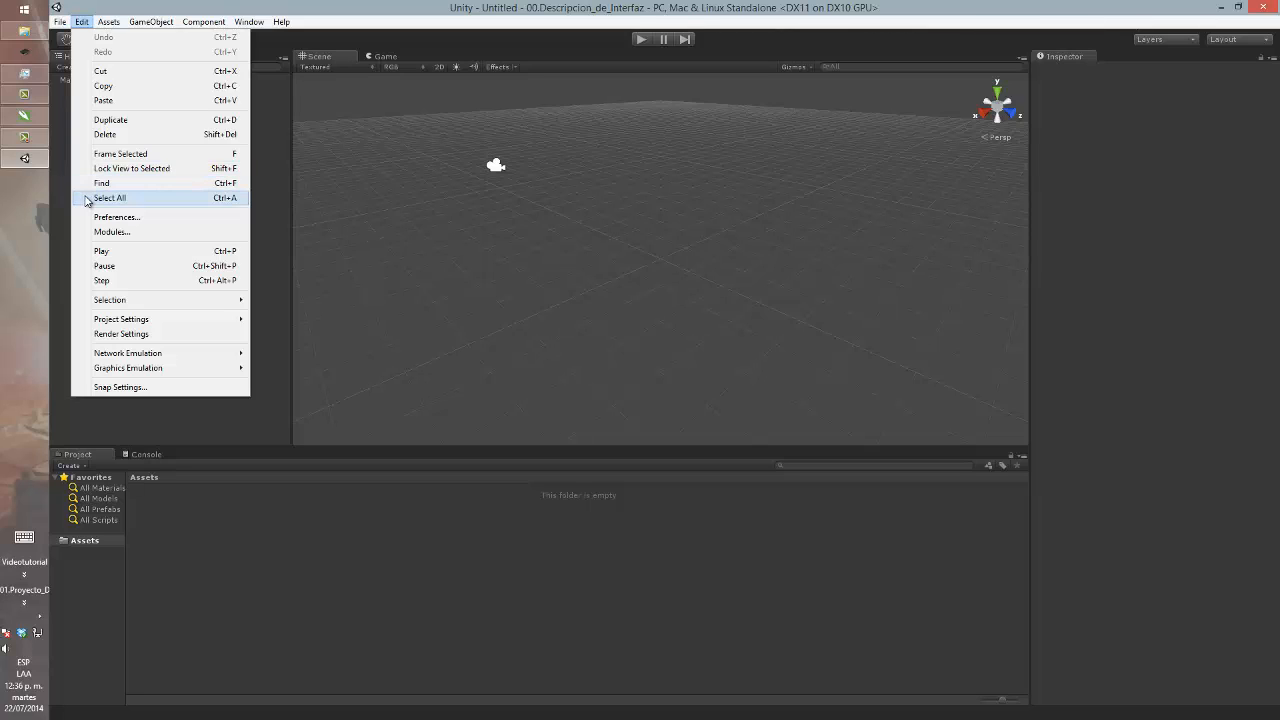
pyautogui.click(86, 200)
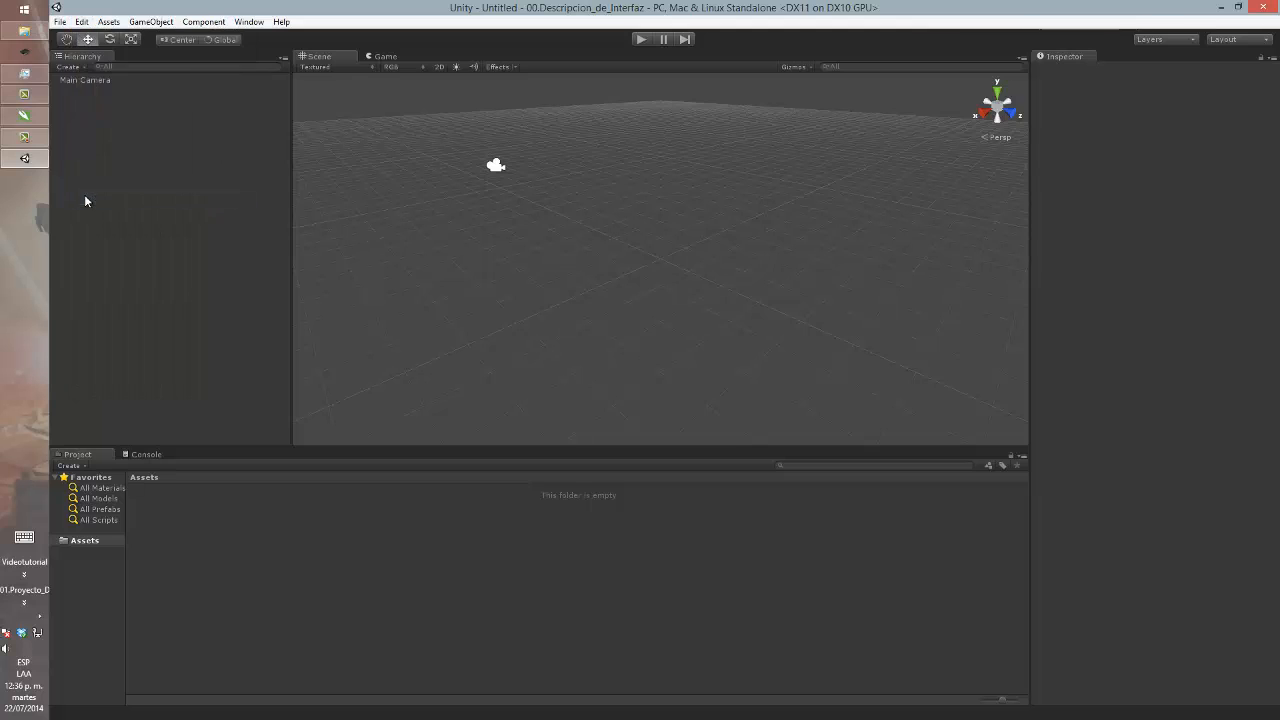
pyautogui.click(110, 24)
pyautogui.moveTo(83, 24)
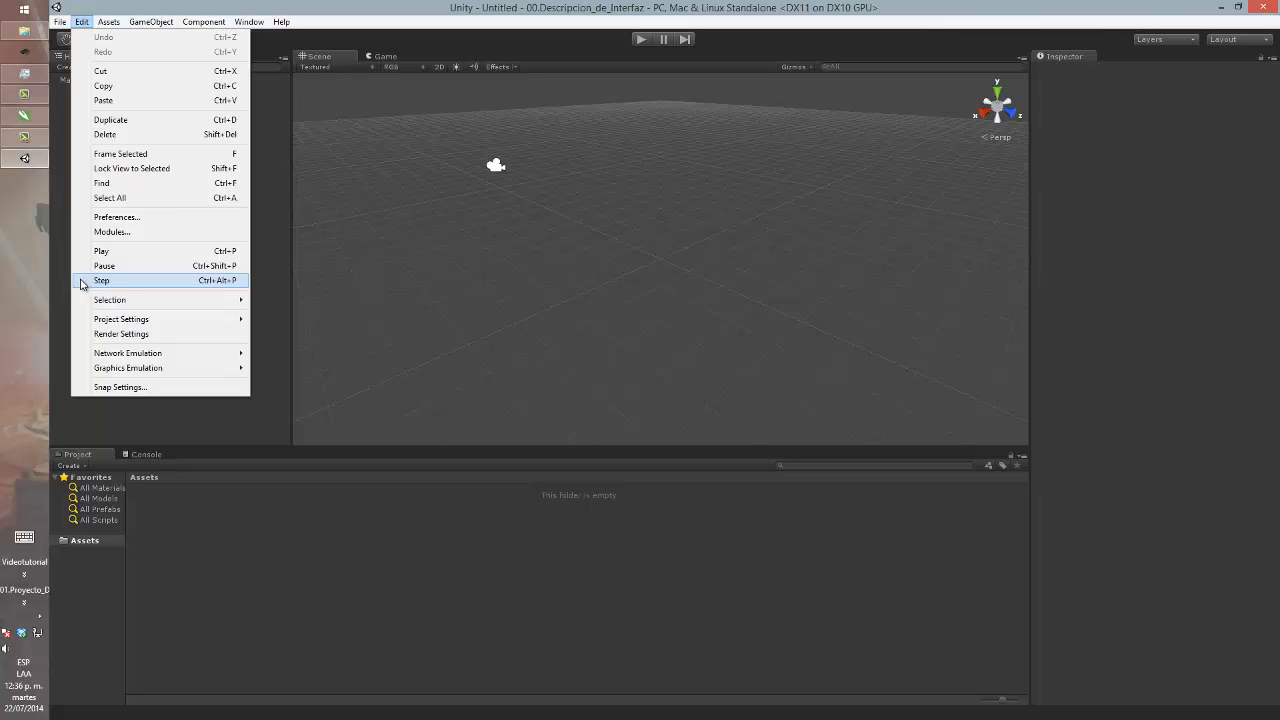
pyautogui.moveTo(86, 320)
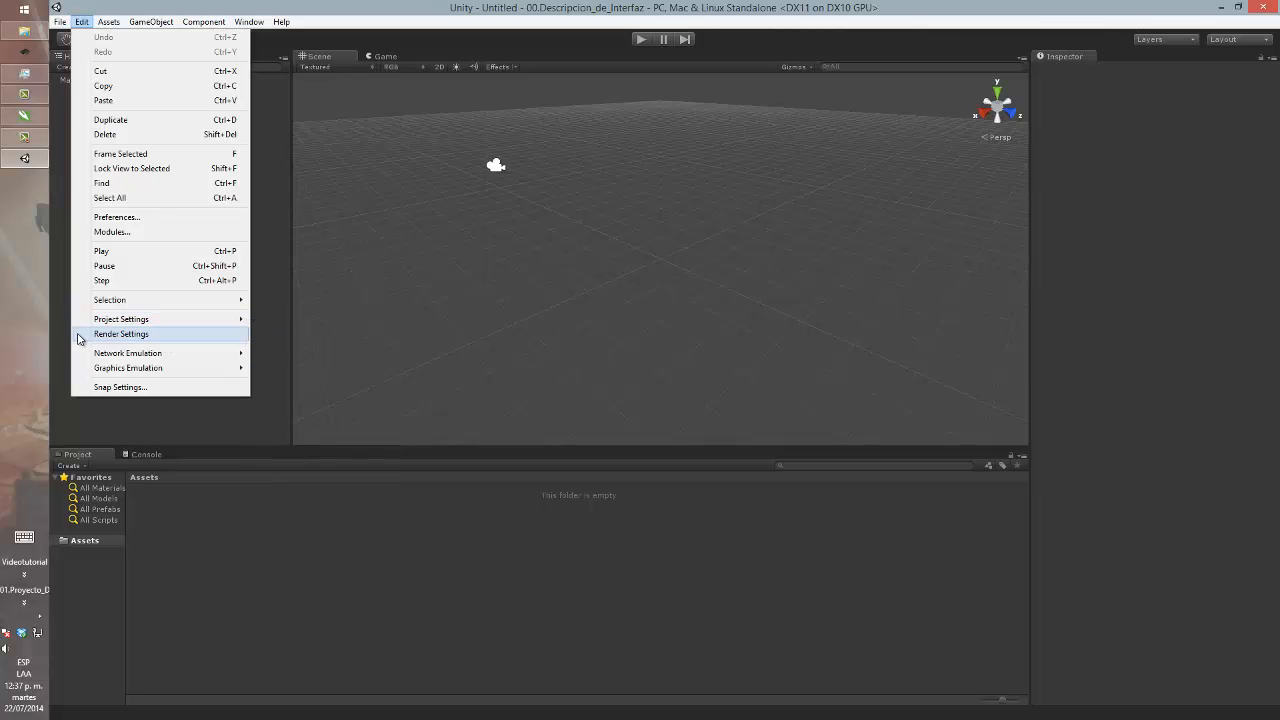
pyautogui.moveTo(83, 357)
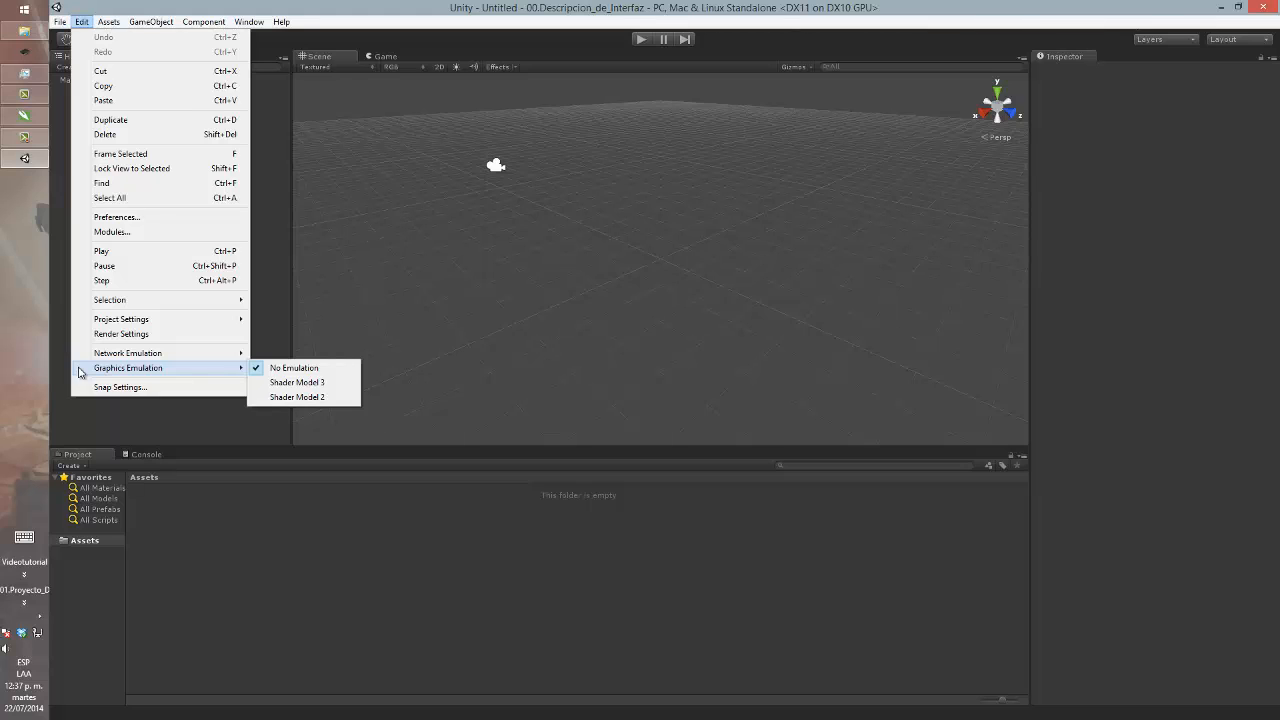
# - Examine the commands for creating, importing and exporting assets, and the kinds of game objects that can be created
pyautogui.moveTo(108, 24)
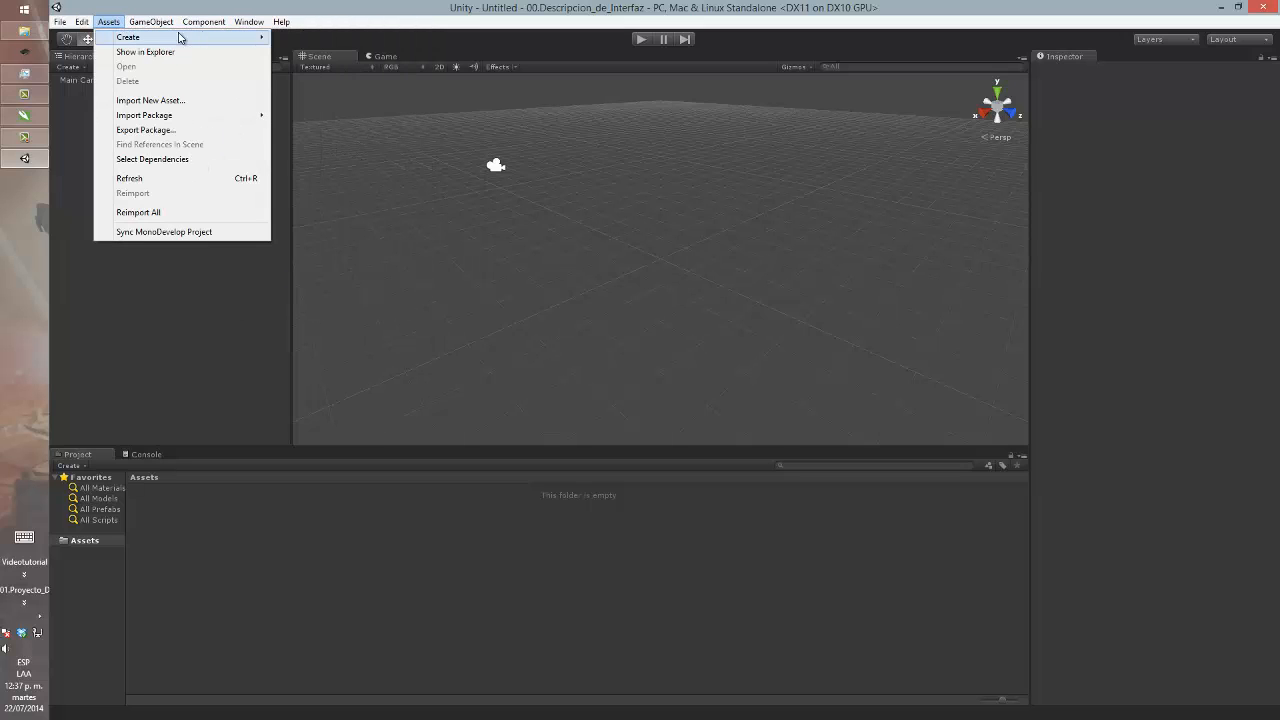
pyautogui.moveTo(180, 38)
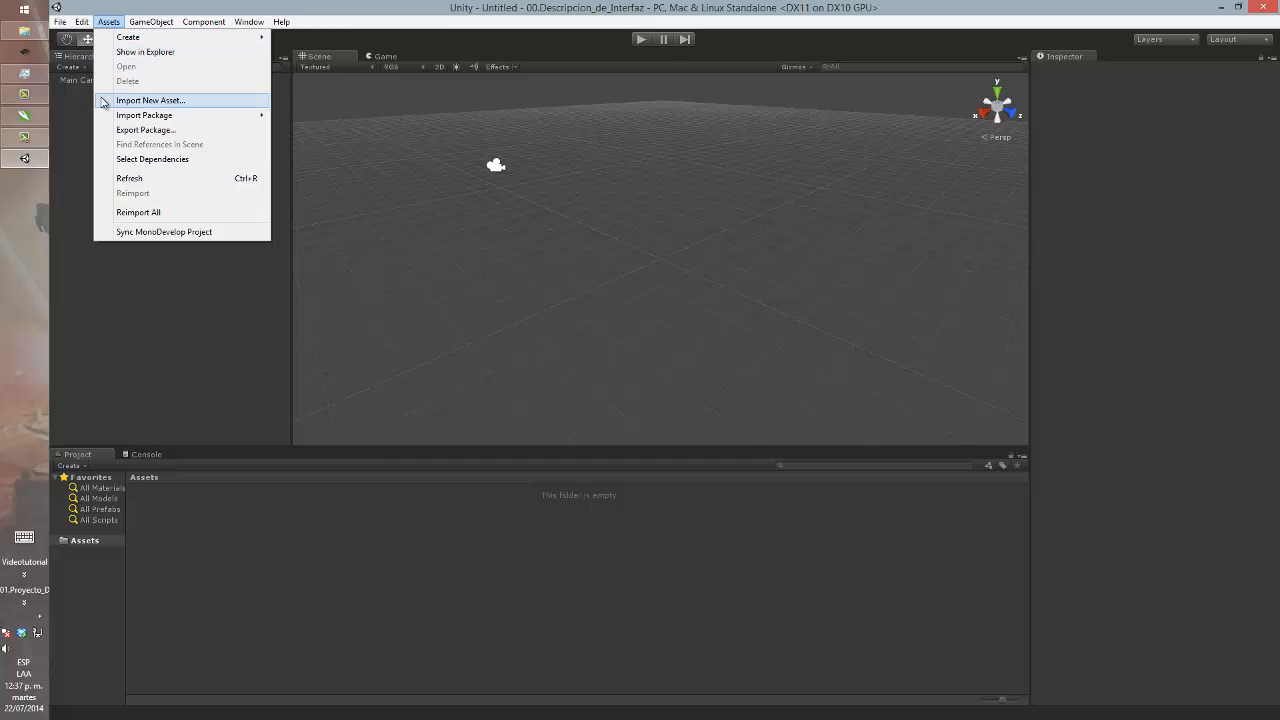
pyautogui.moveTo(104, 120)
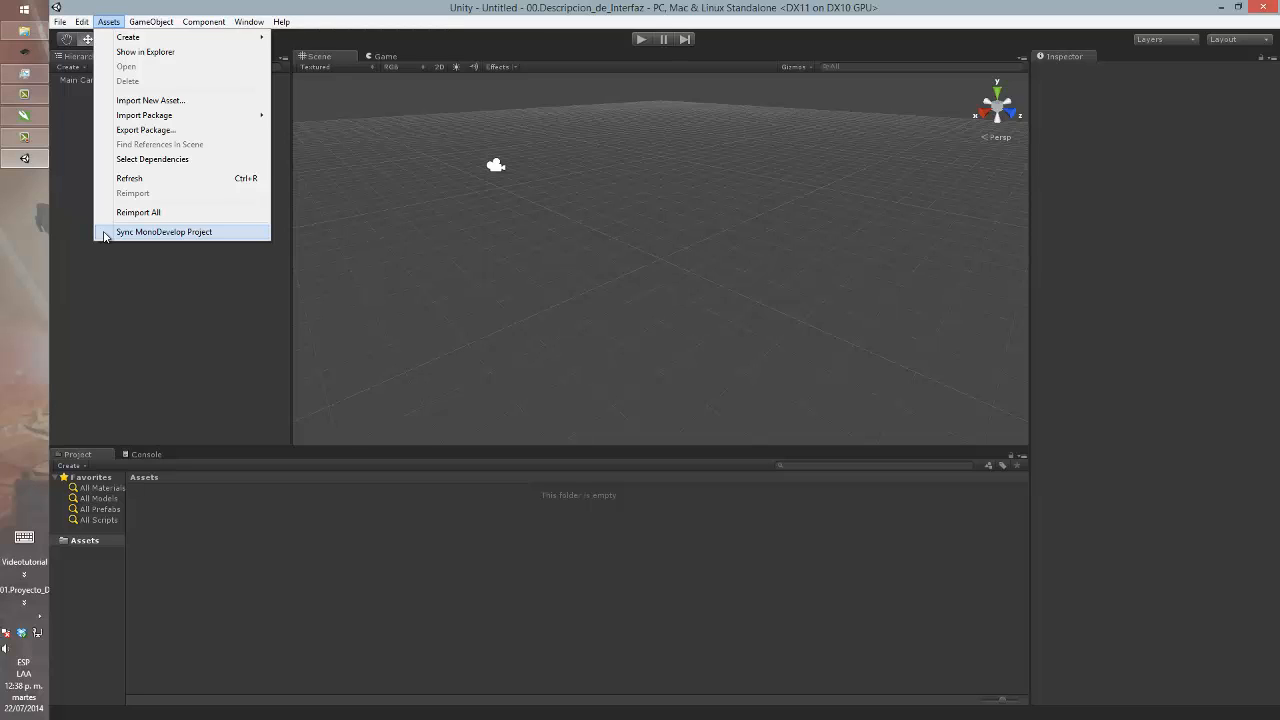
pyautogui.moveTo(150, 22)
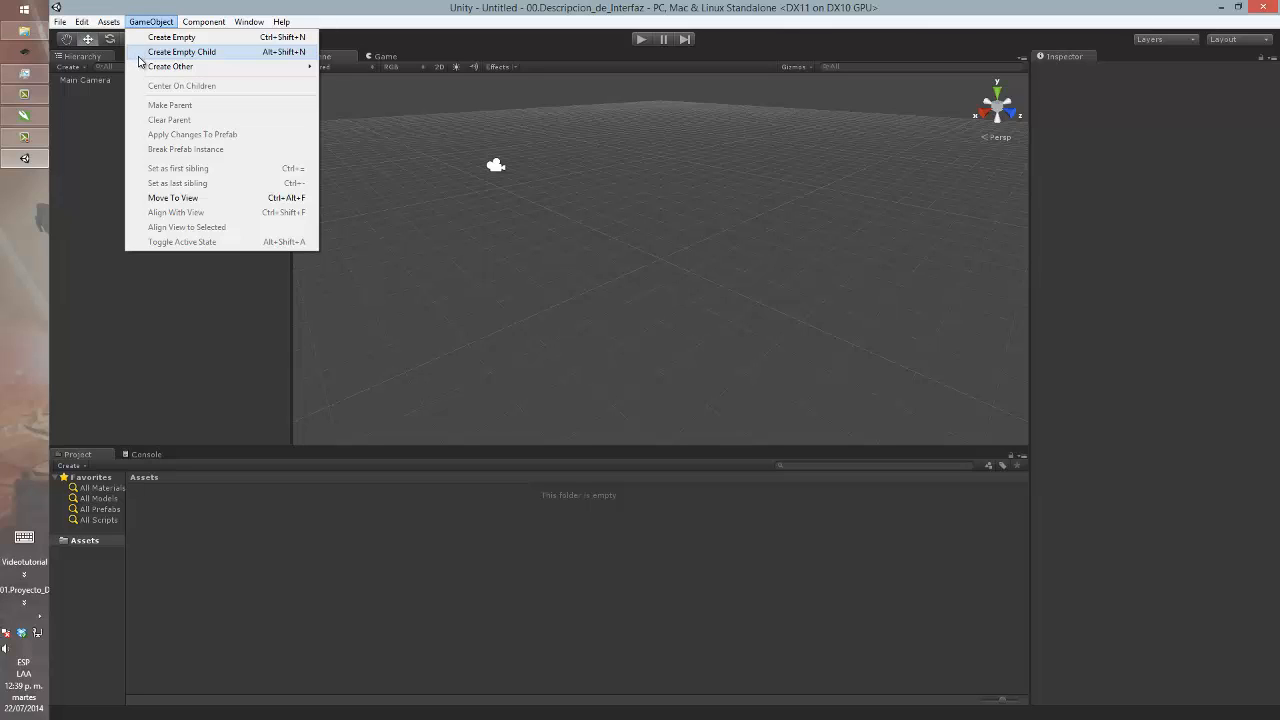
pyautogui.moveTo(148, 67)
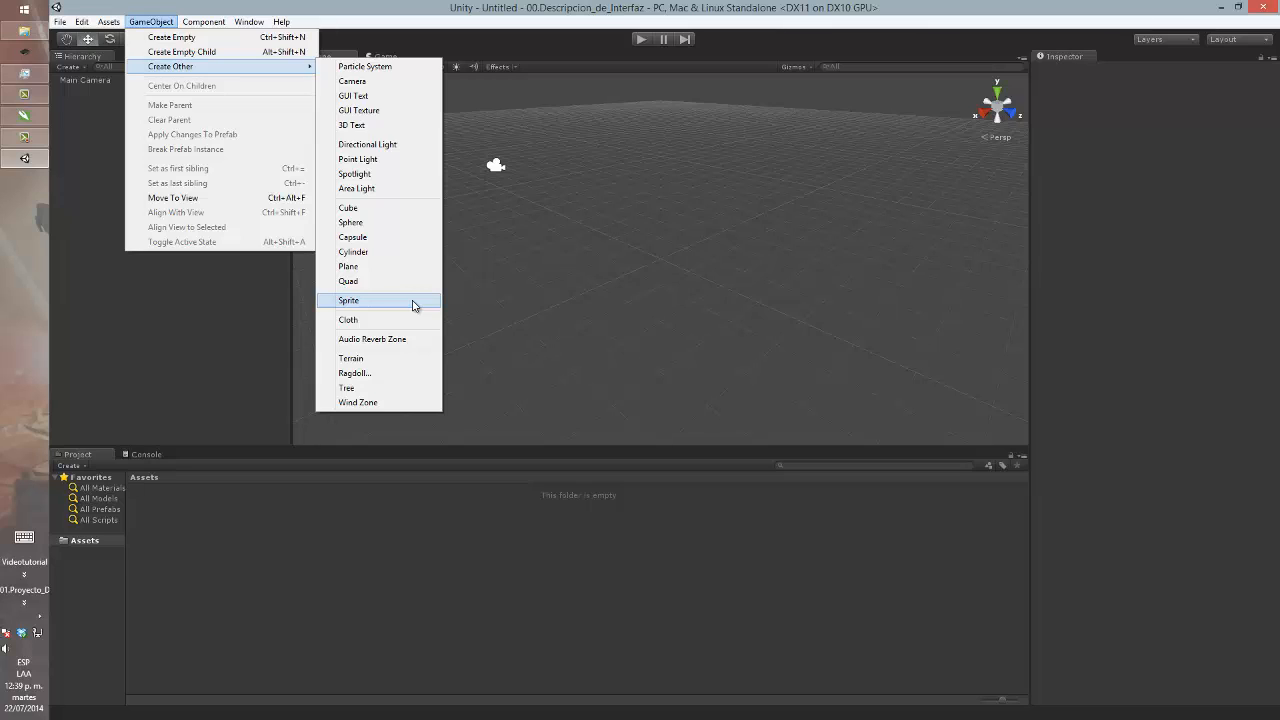
# - Examine the component categories available for objects, including Mesh, Physics and Rendering
pyautogui.moveTo(216, 27)
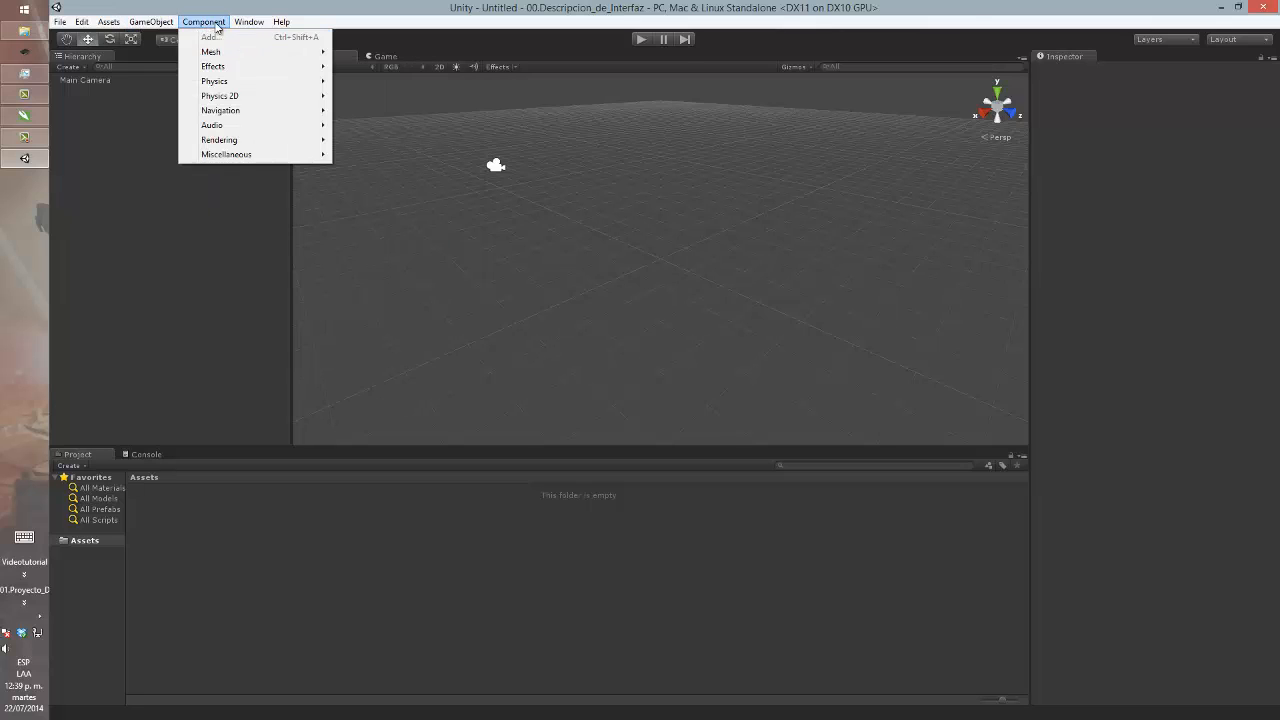
pyautogui.moveTo(189, 53)
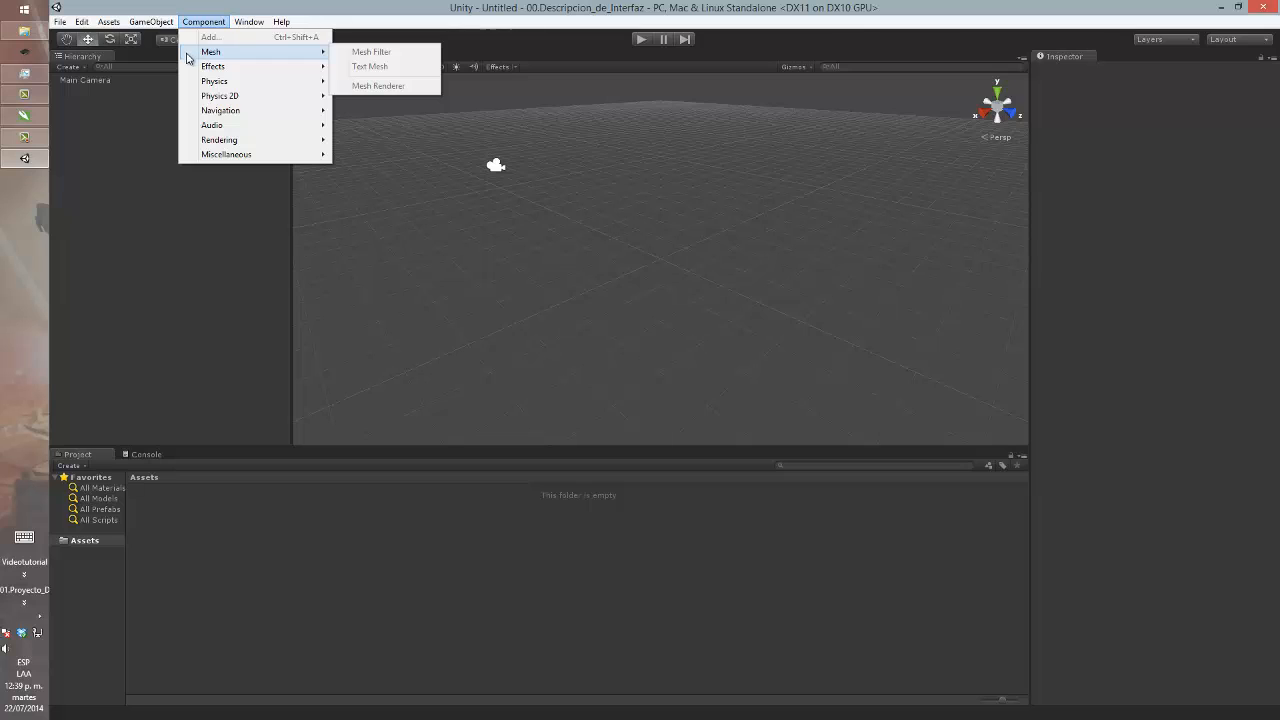
pyautogui.moveTo(187, 76)
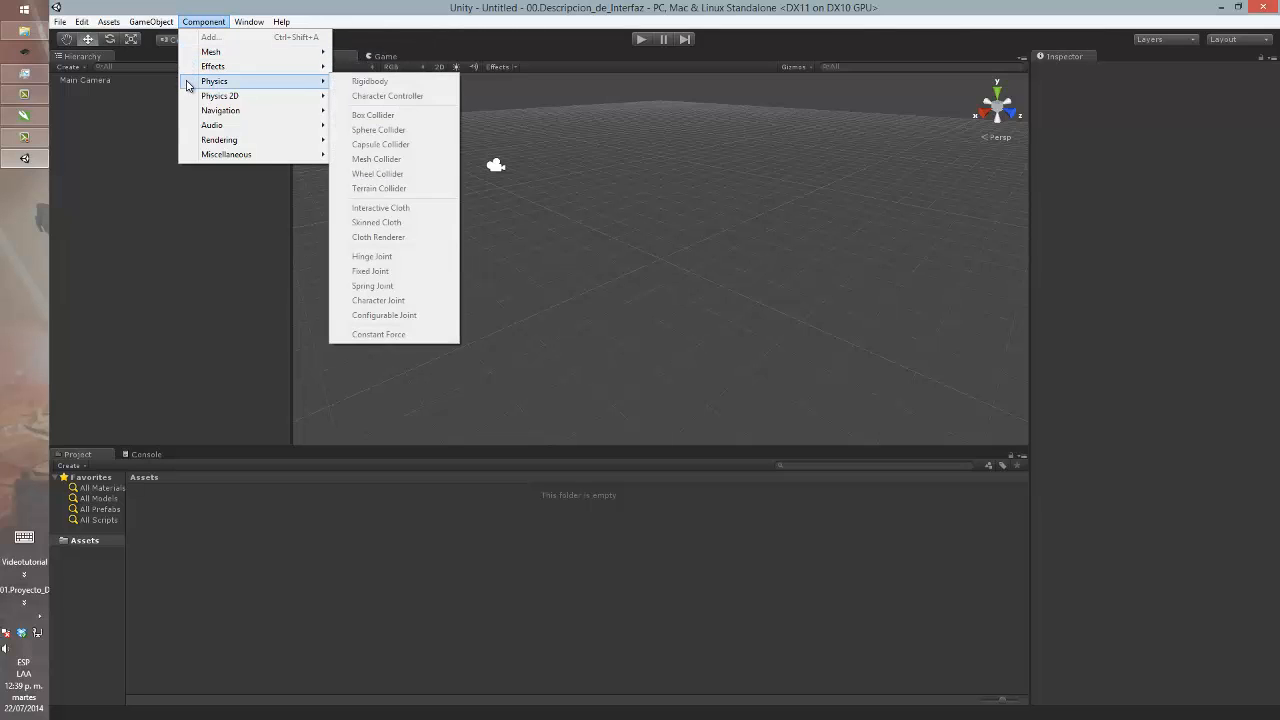
pyautogui.moveTo(193, 98)
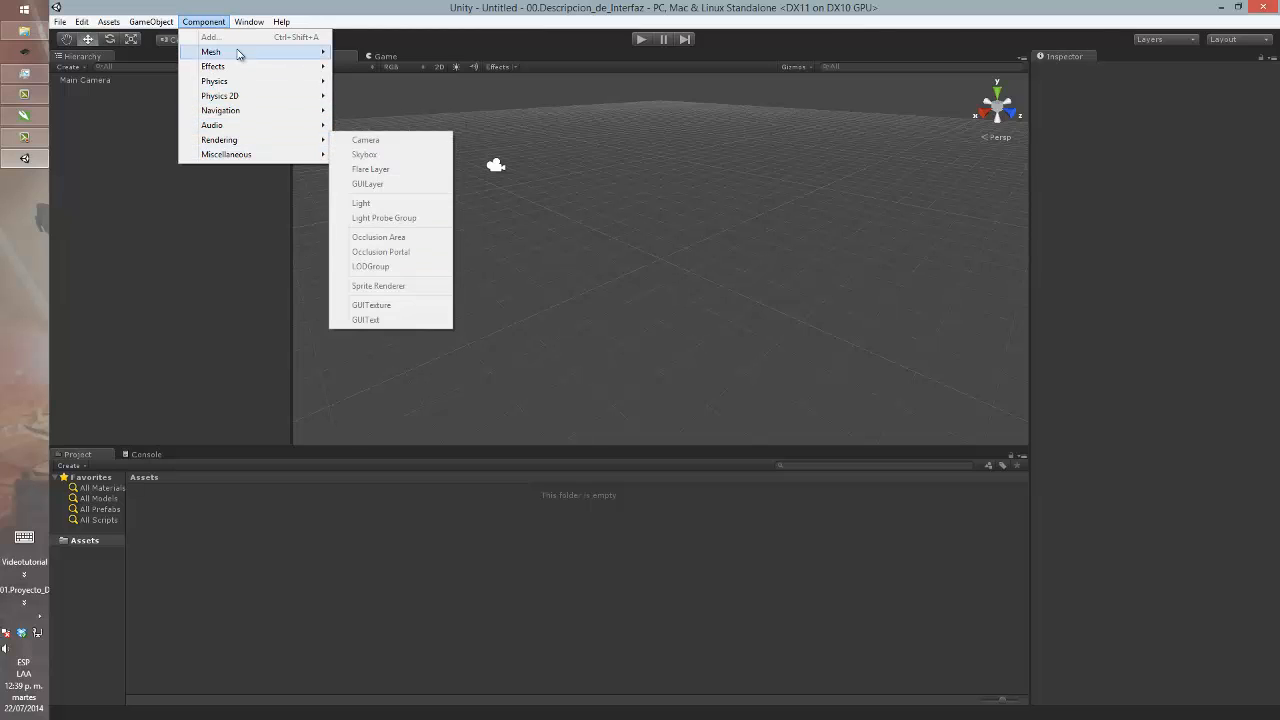
# - Look through the available editor windows, briefly opening the Animation window and closing it again
pyautogui.moveTo(267, 22)
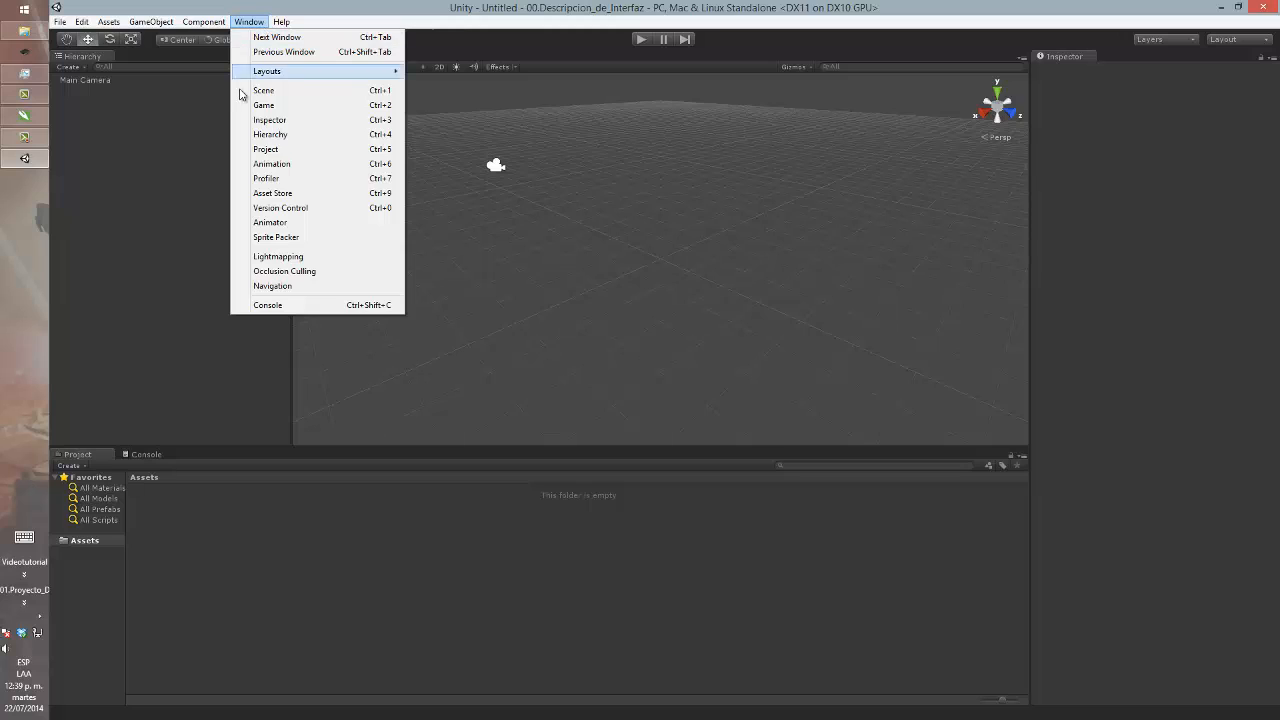
pyautogui.moveTo(240, 79)
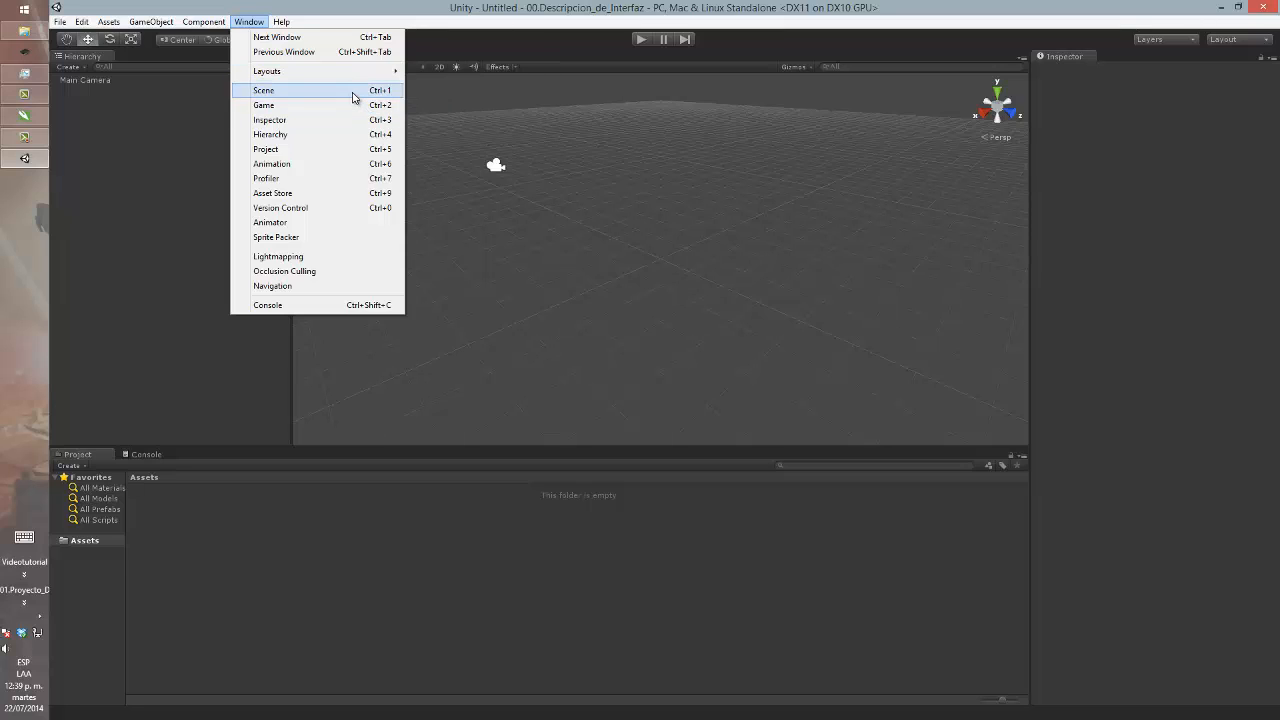
pyautogui.click(333, 166)
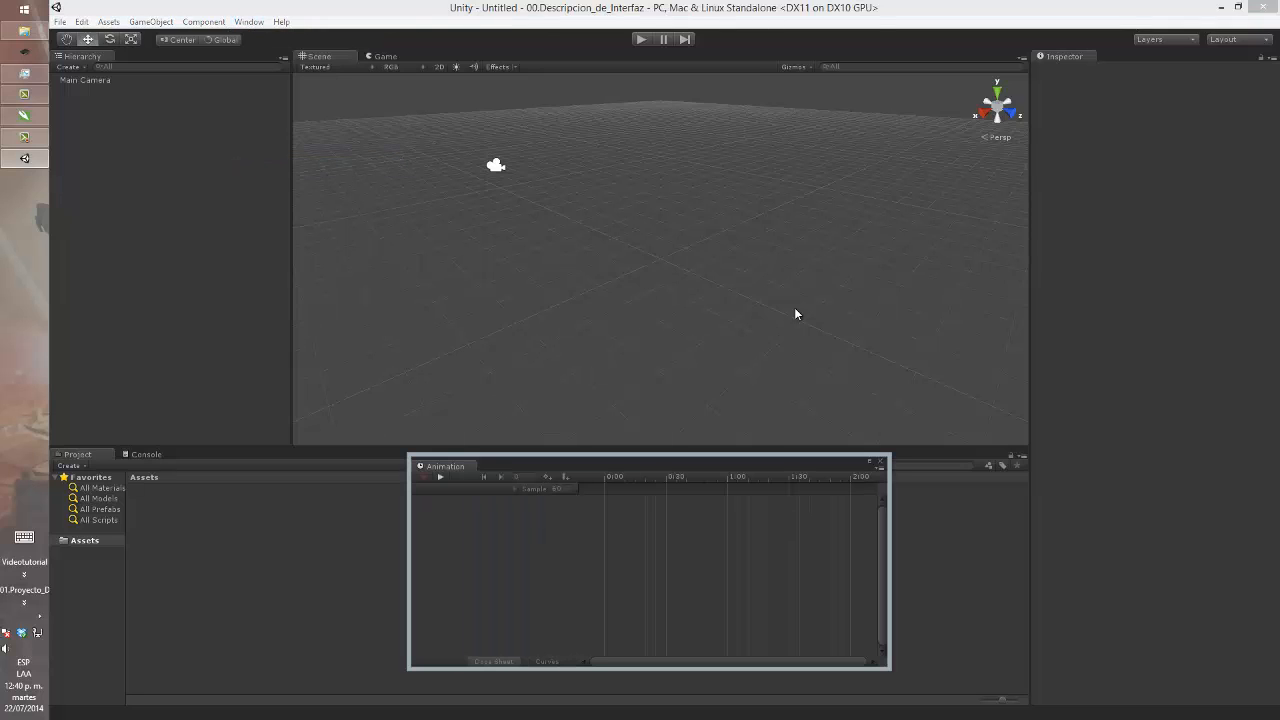
pyautogui.click(880, 462)
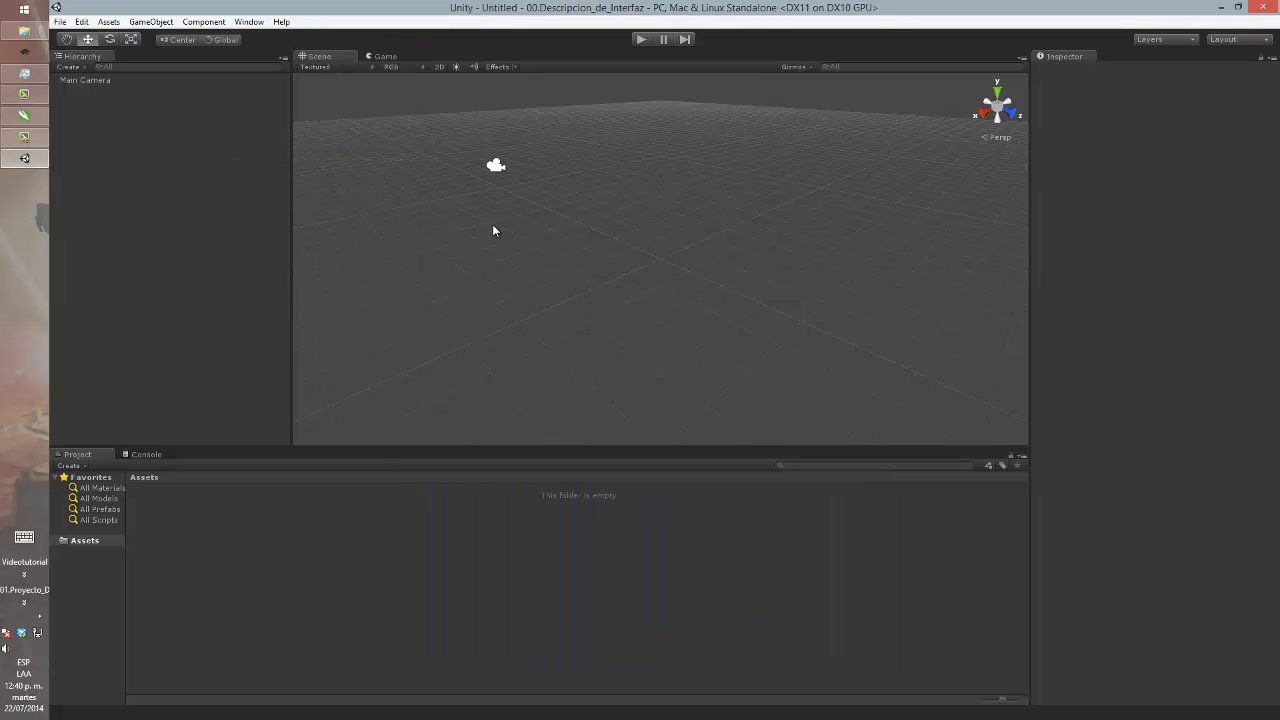
pyautogui.click(258, 22)
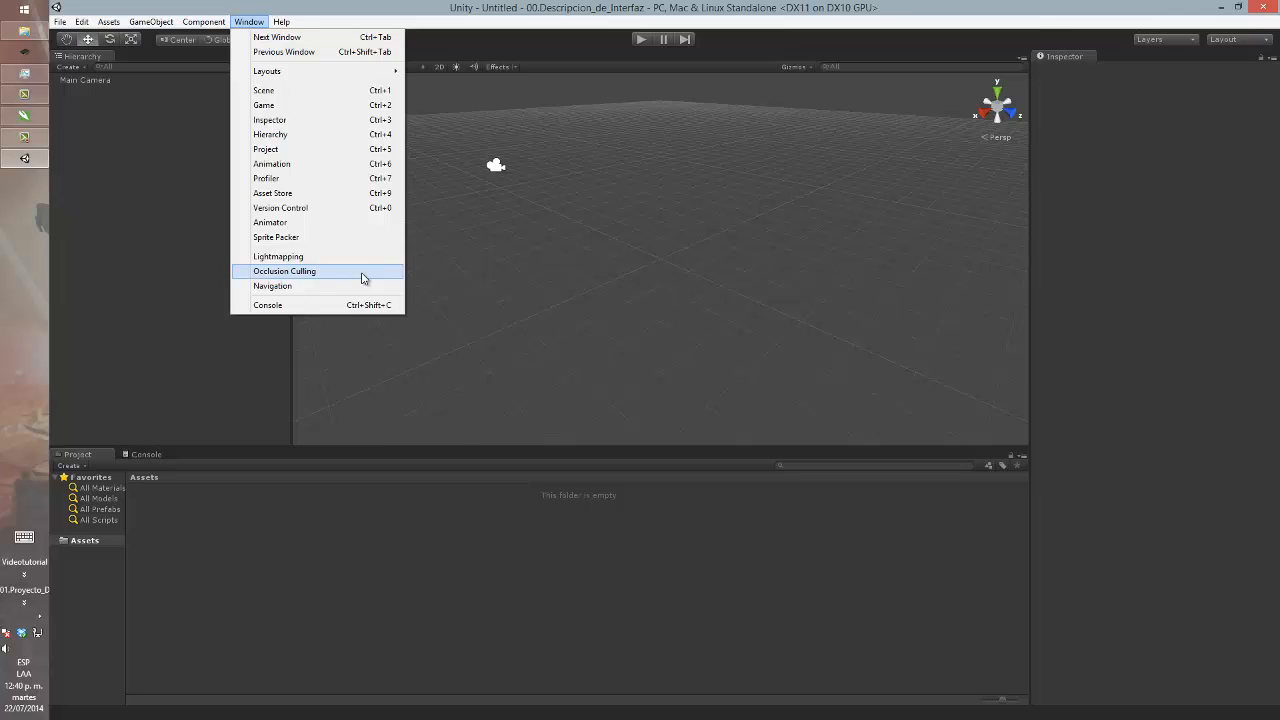
pyautogui.click(529, 44)
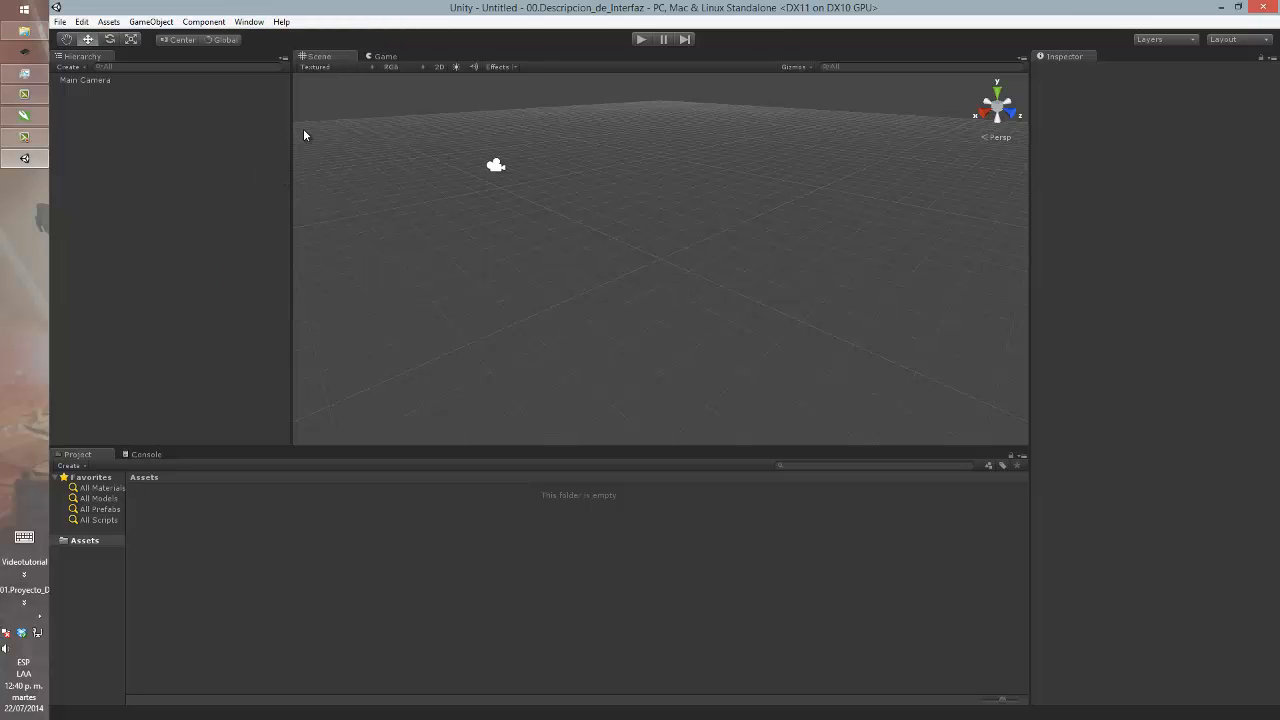
# - View the About Unity version information and close it
pyautogui.click(282, 22)
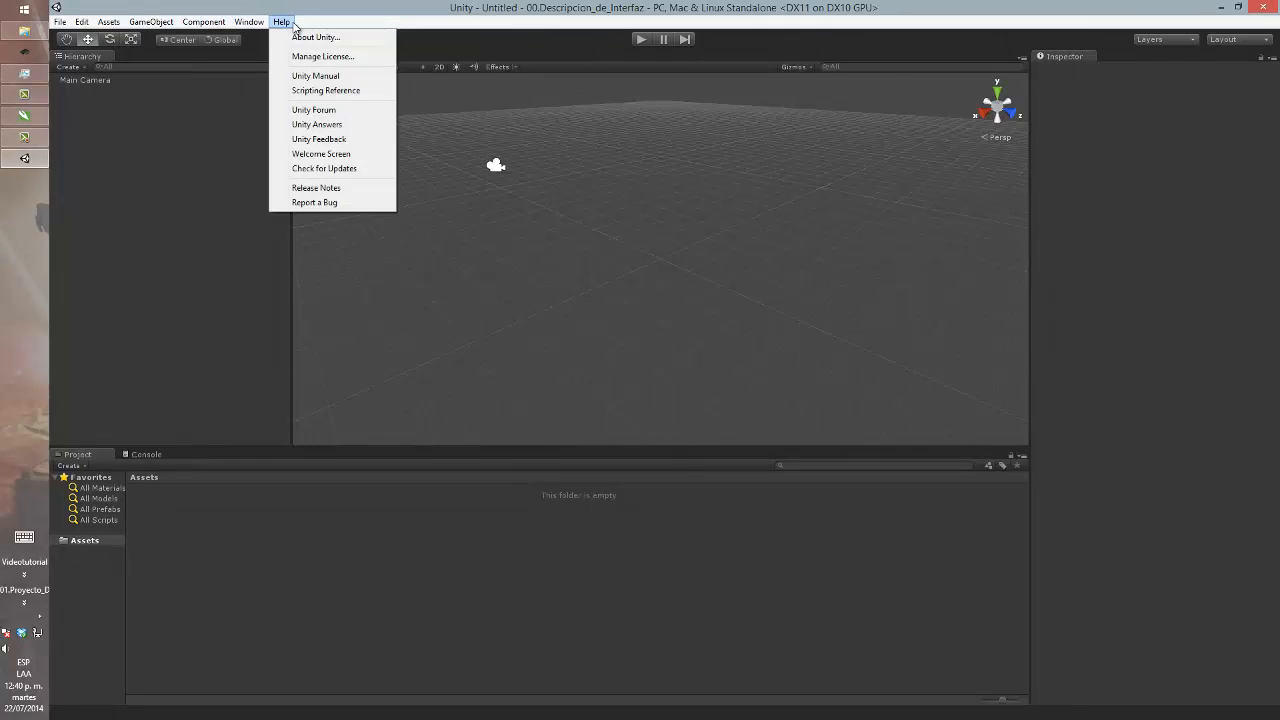
pyautogui.click(361, 42)
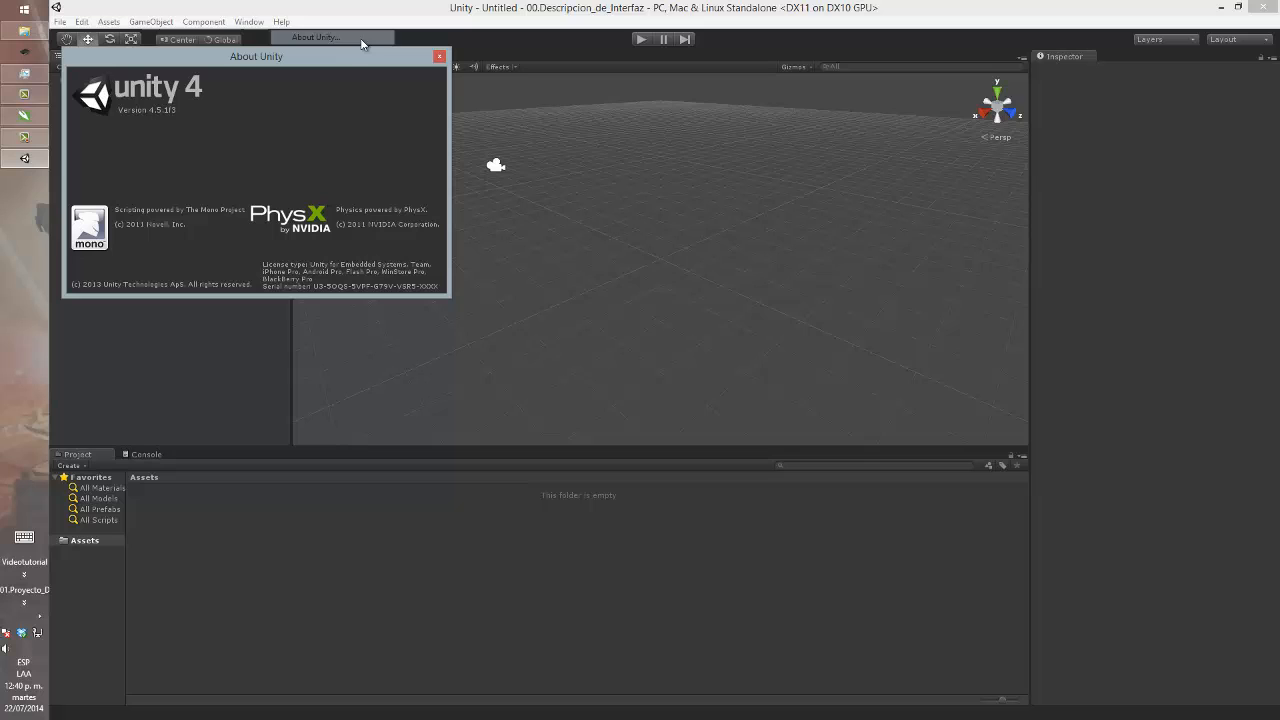
pyautogui.click(438, 57)
# - Open the Unity Scripting Reference in the browser, and move and widen its window over the editor
pyautogui.click(285, 22)
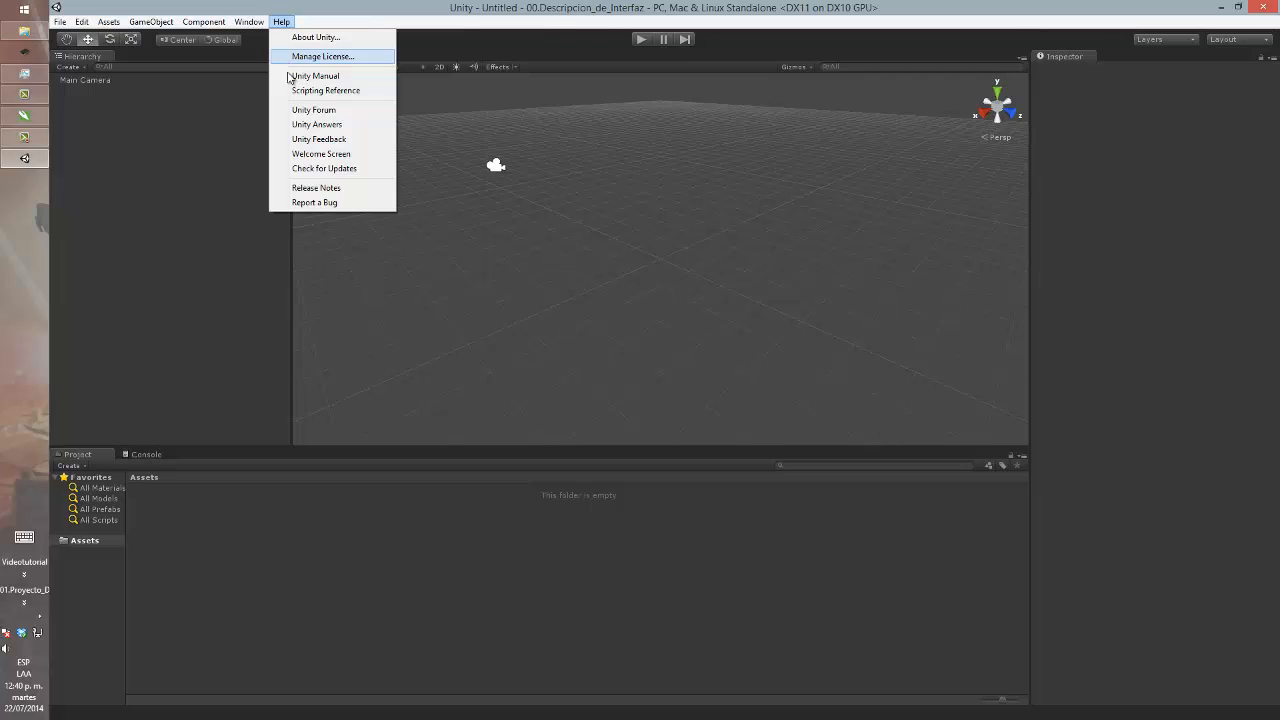
pyautogui.click(376, 97)
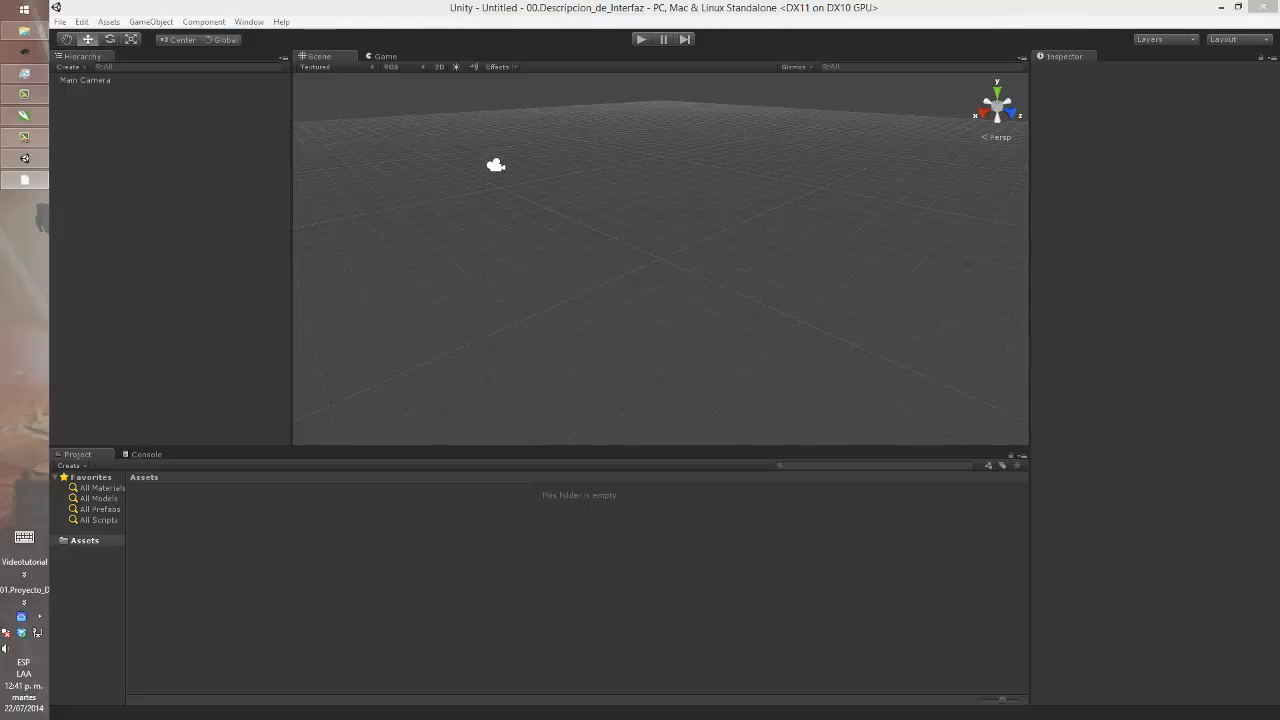
pyautogui.moveTo(1279, 45); pyautogui.dragTo(955, 27)
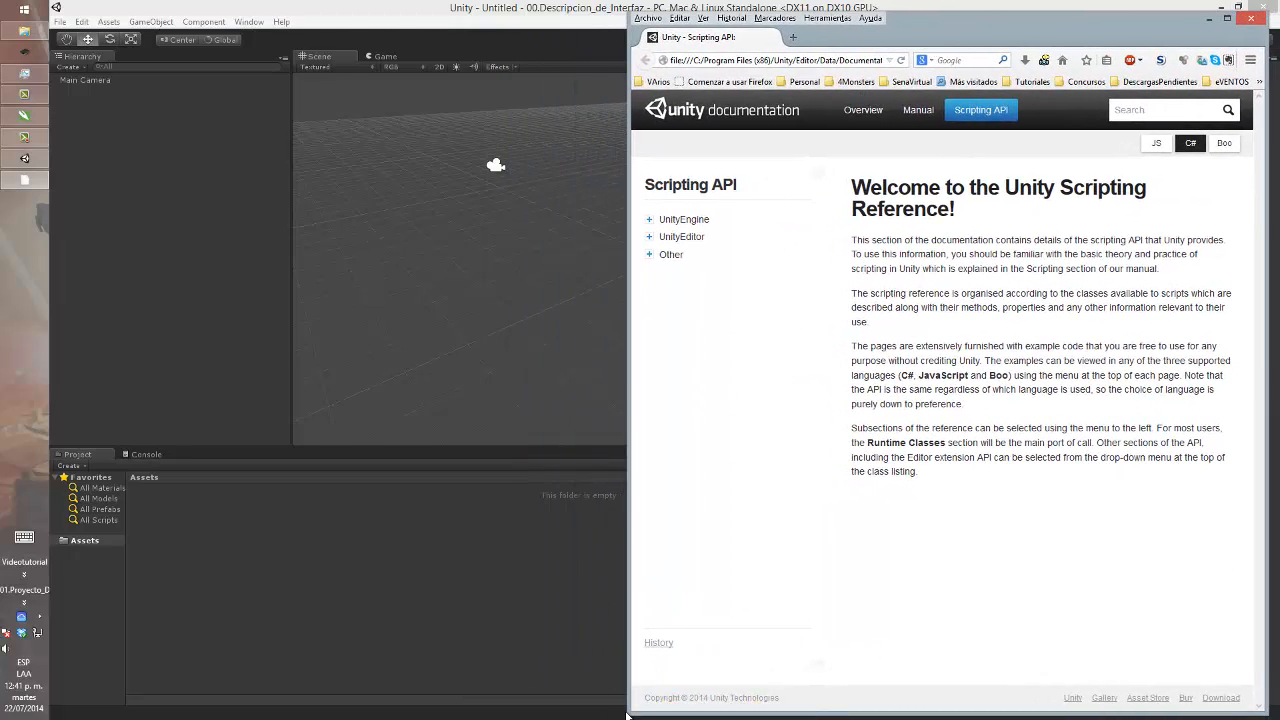
pyautogui.moveTo(630, 711); pyautogui.dragTo(323, 711)
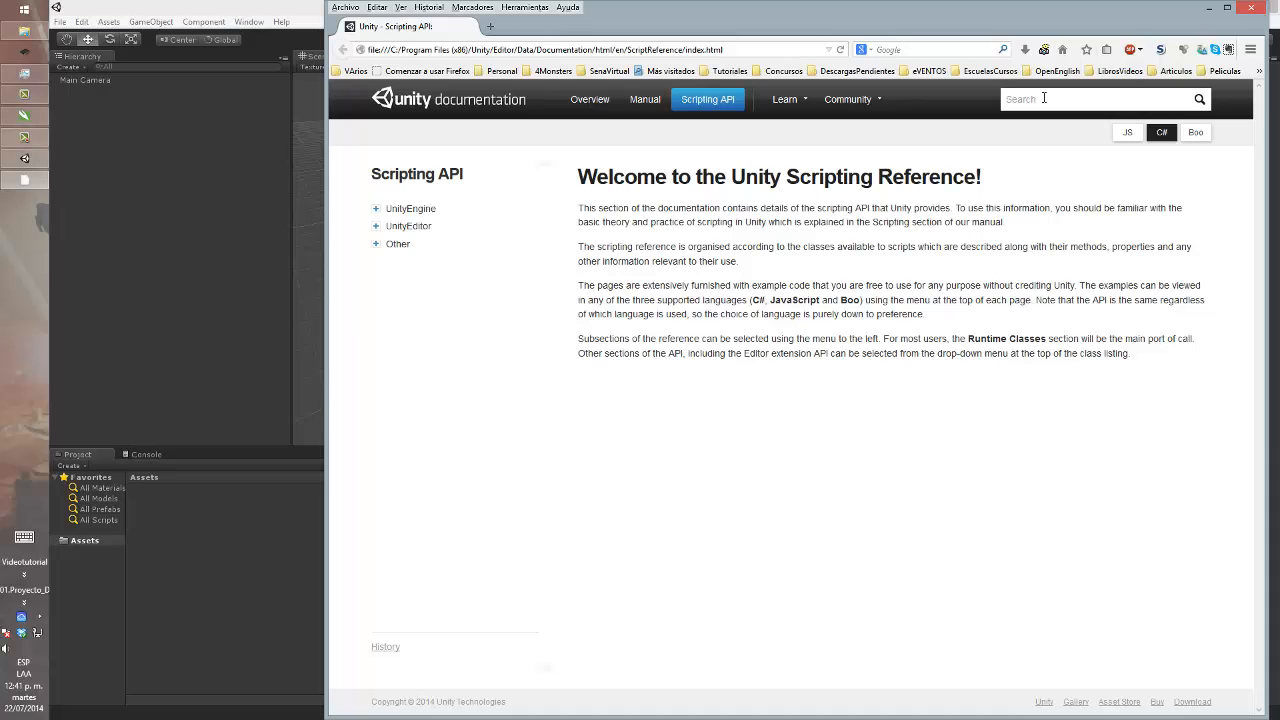
# - Search the Scripting API for "transform" and open the Transform class page
pyautogui.write('tra')
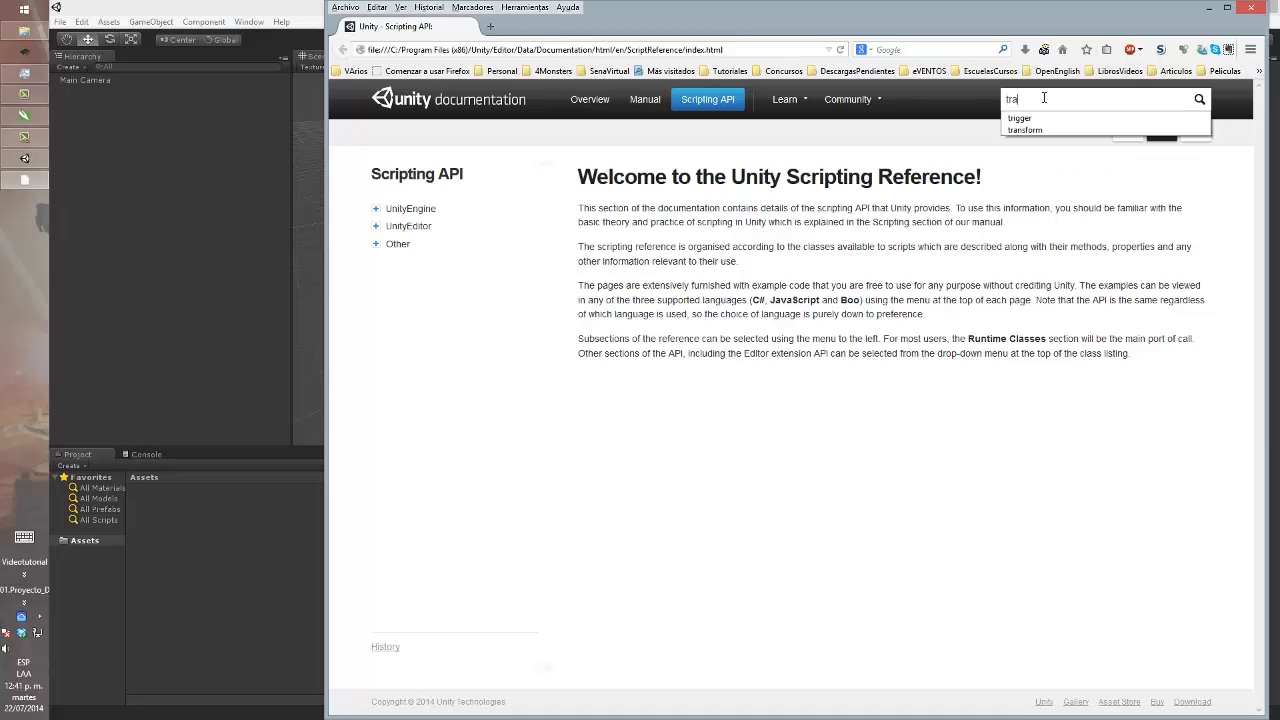
pyautogui.write('nsform')
pyautogui.press('Return')
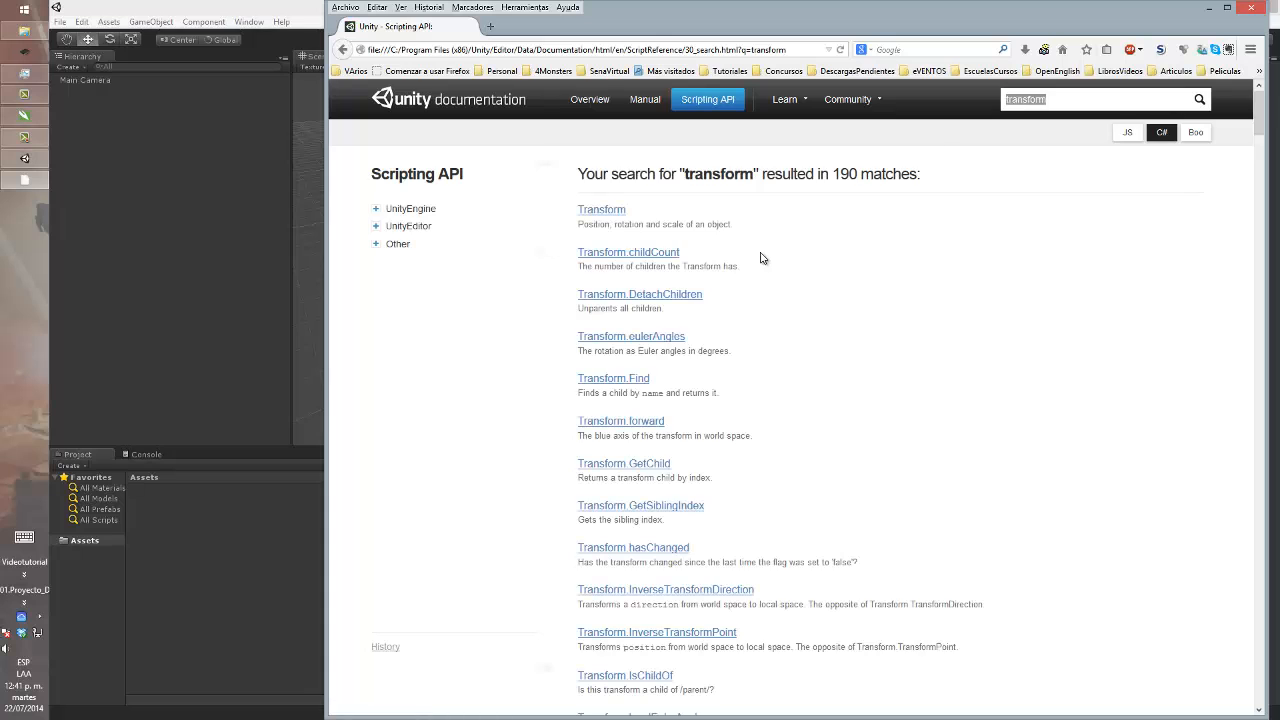
pyautogui.click(603, 212)
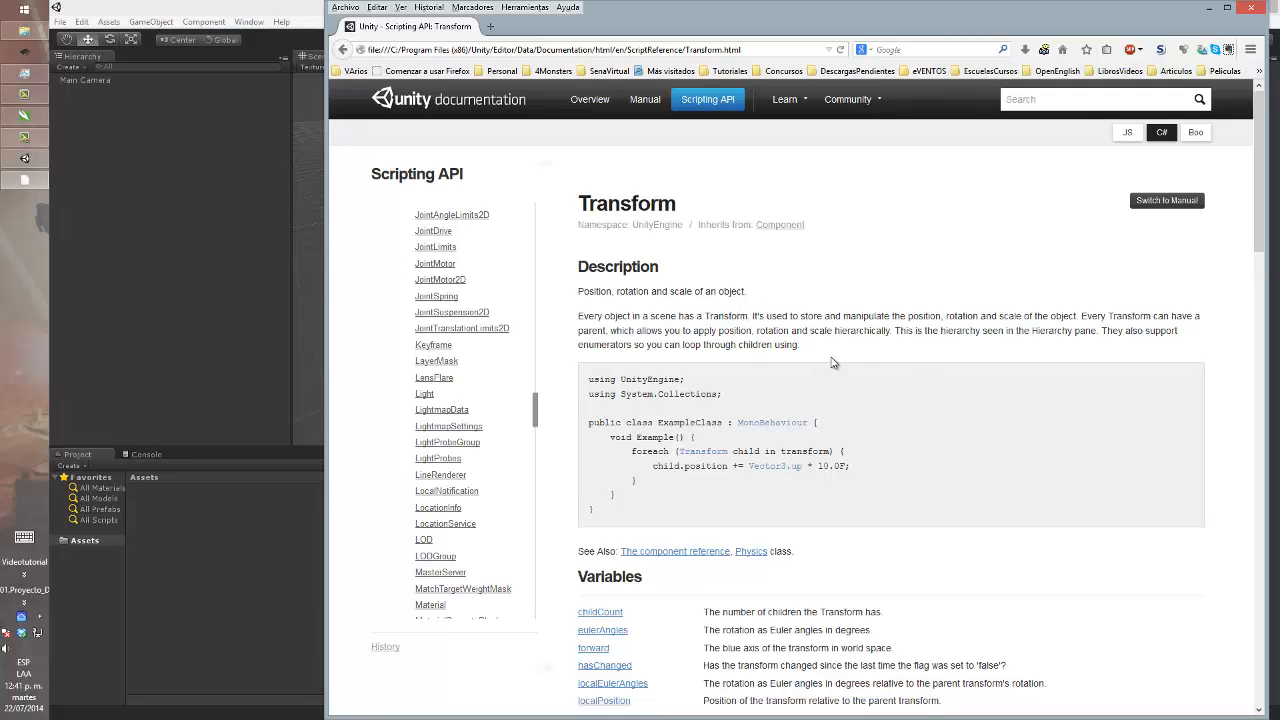
# - Read through the Transform page's description, variables and functions, and minimize the browser to return to Unity
pyautogui.scroll(-2, 862, 406)
pyautogui.scroll(-1, 850, 398)
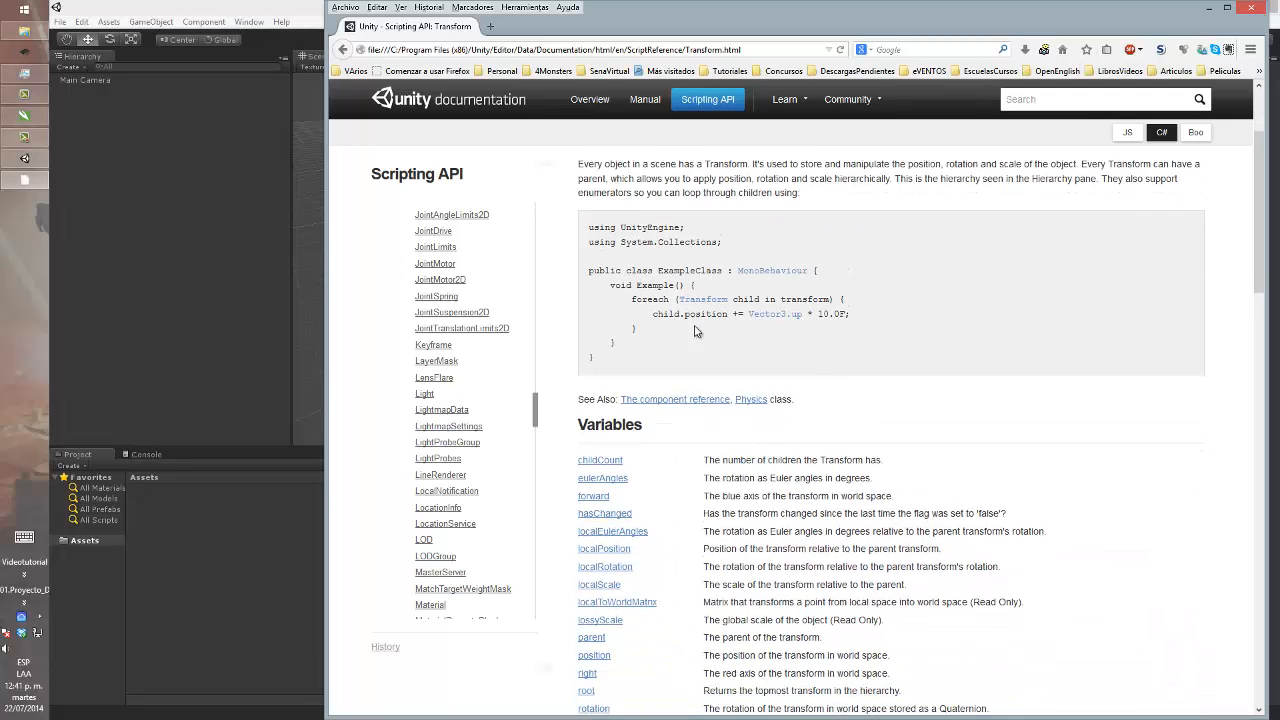
pyautogui.scroll(-1, 903, 421)
pyautogui.scroll(-3, 903, 421)
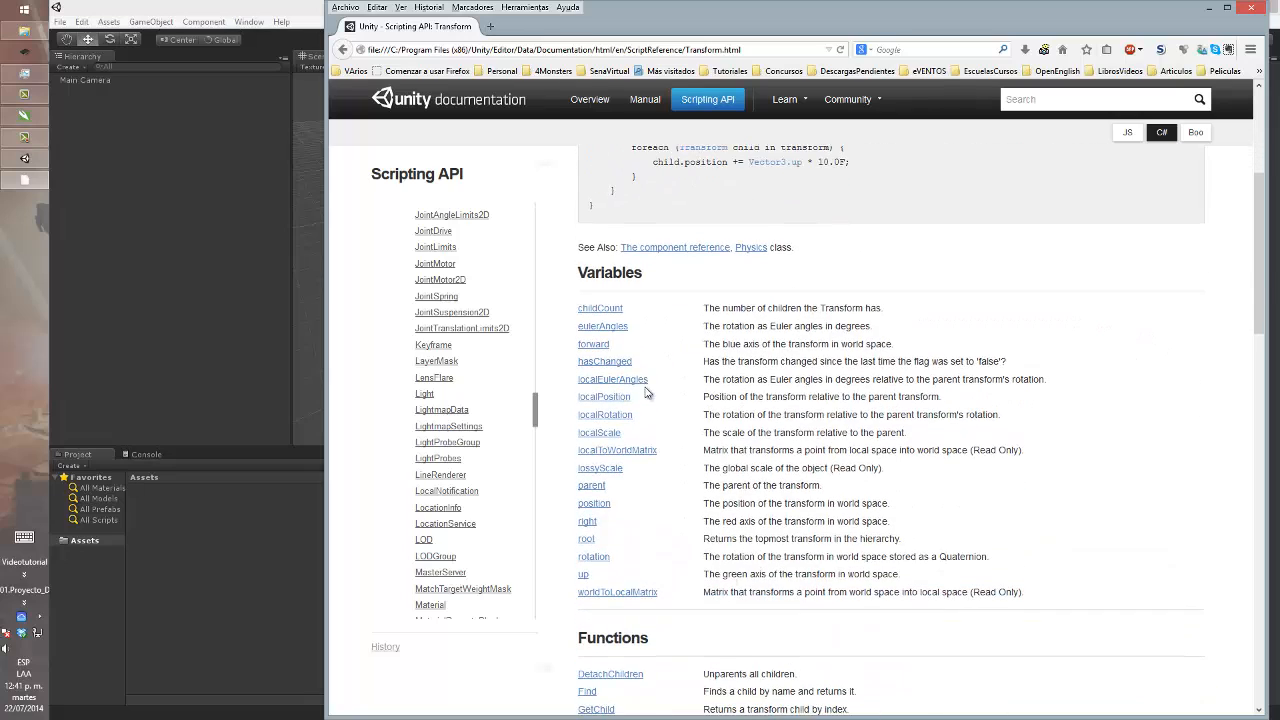
pyautogui.scroll(-2, 883, 540)
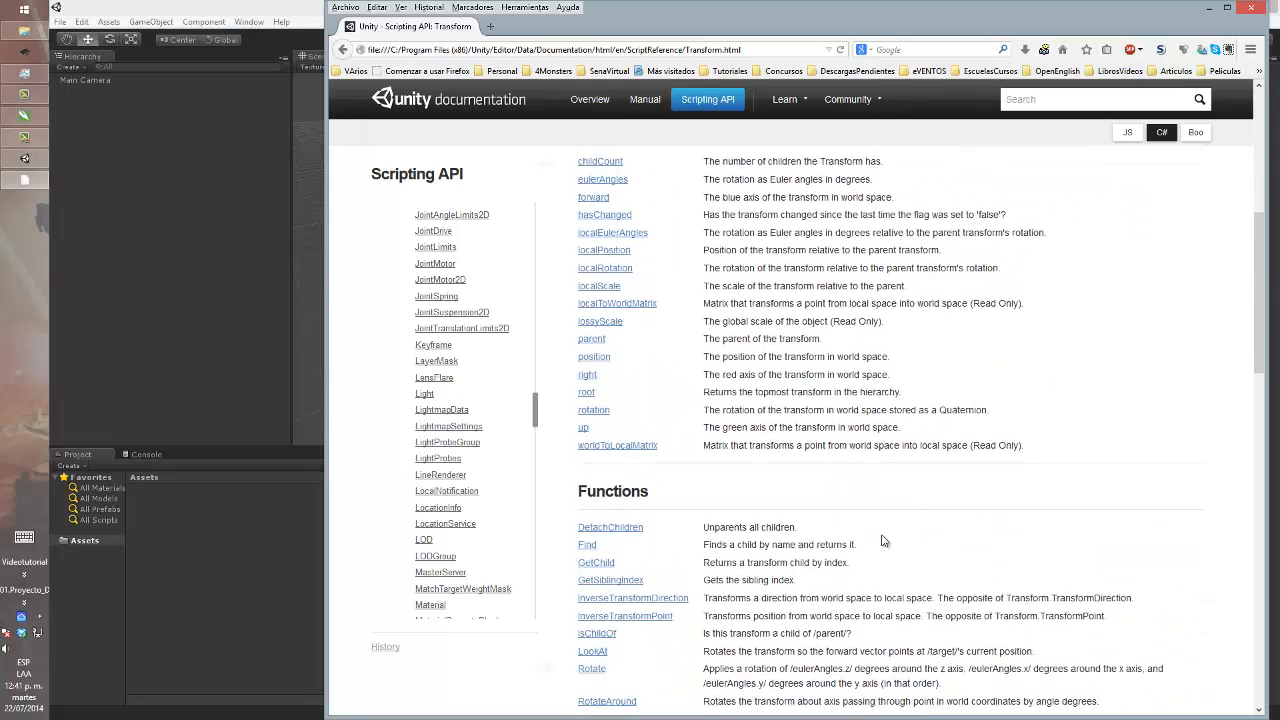
pyautogui.scroll(9, 800, 510)
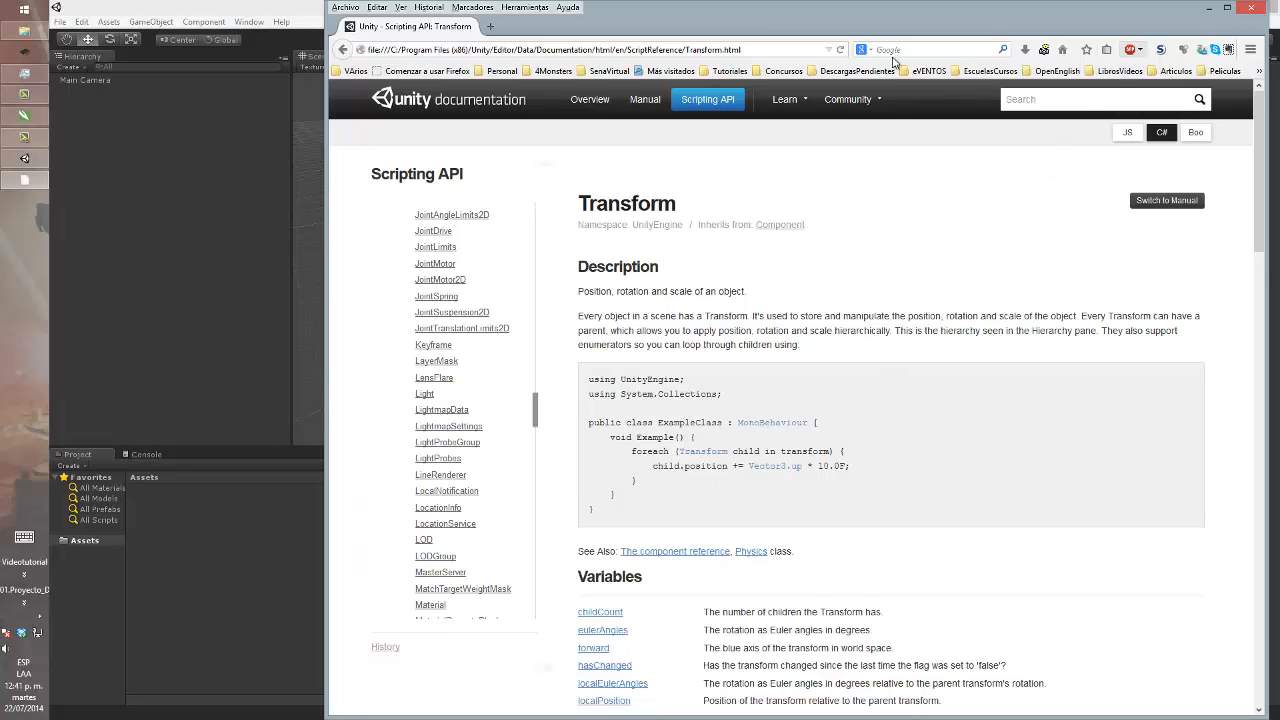
pyautogui.click(1208, 9)
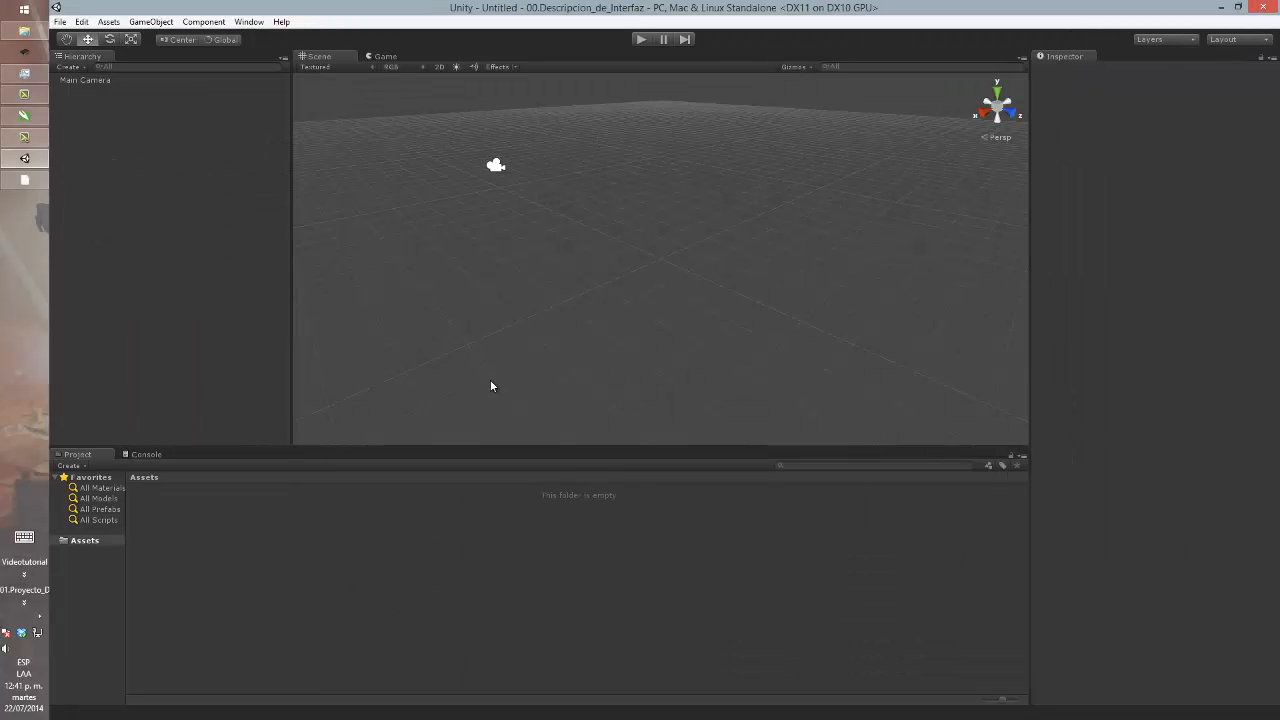
# - Create a new material asset named azul in the project's Assets folder
pyautogui.click(118, 23)
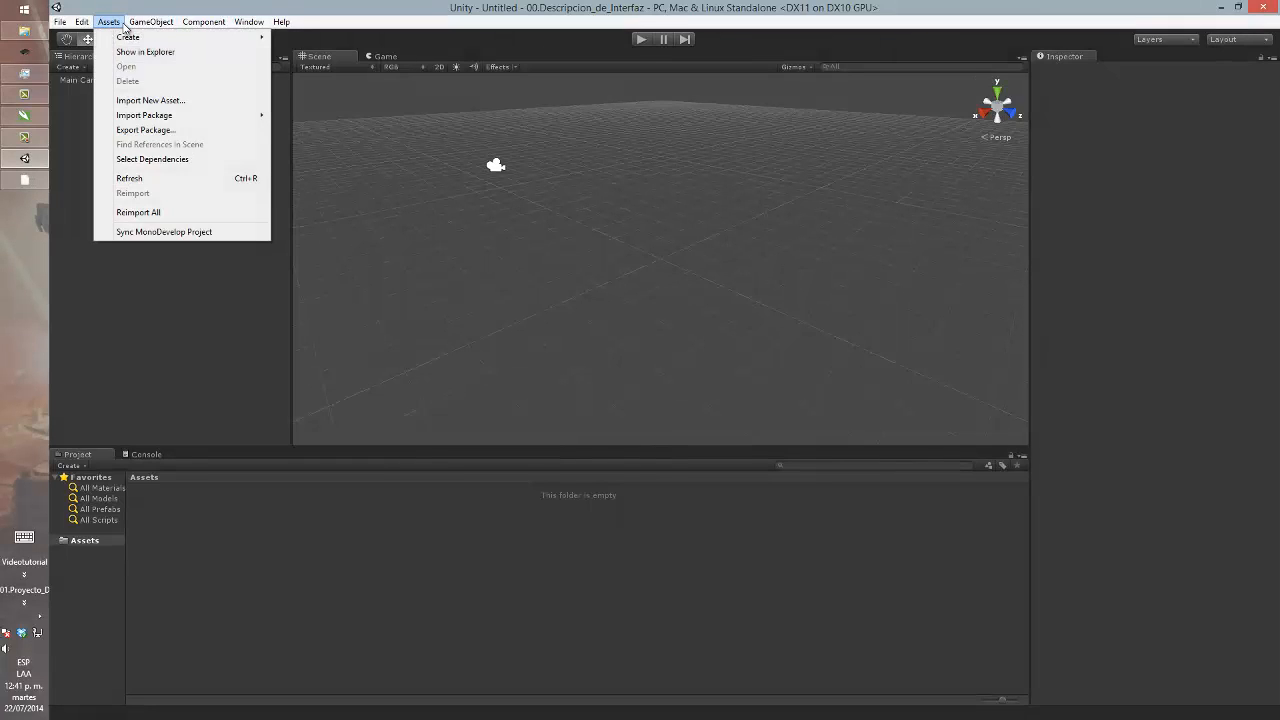
pyautogui.moveTo(155, 40)
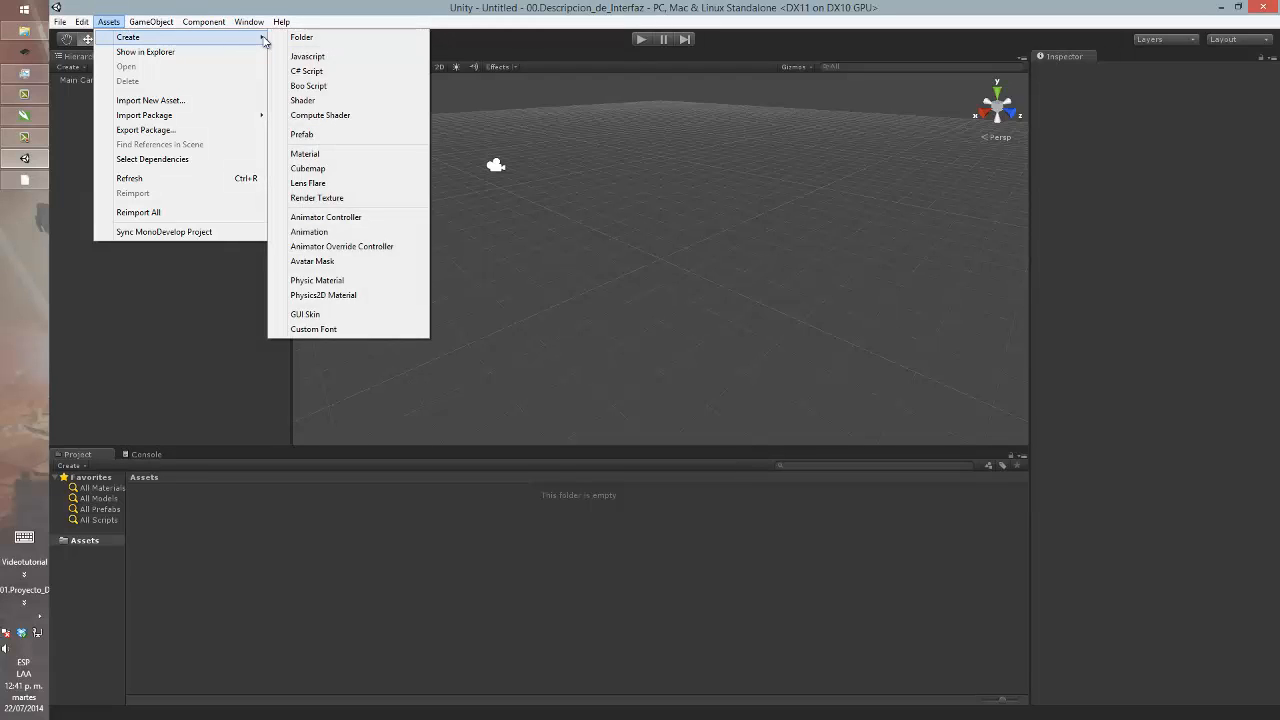
pyautogui.click(383, 159)
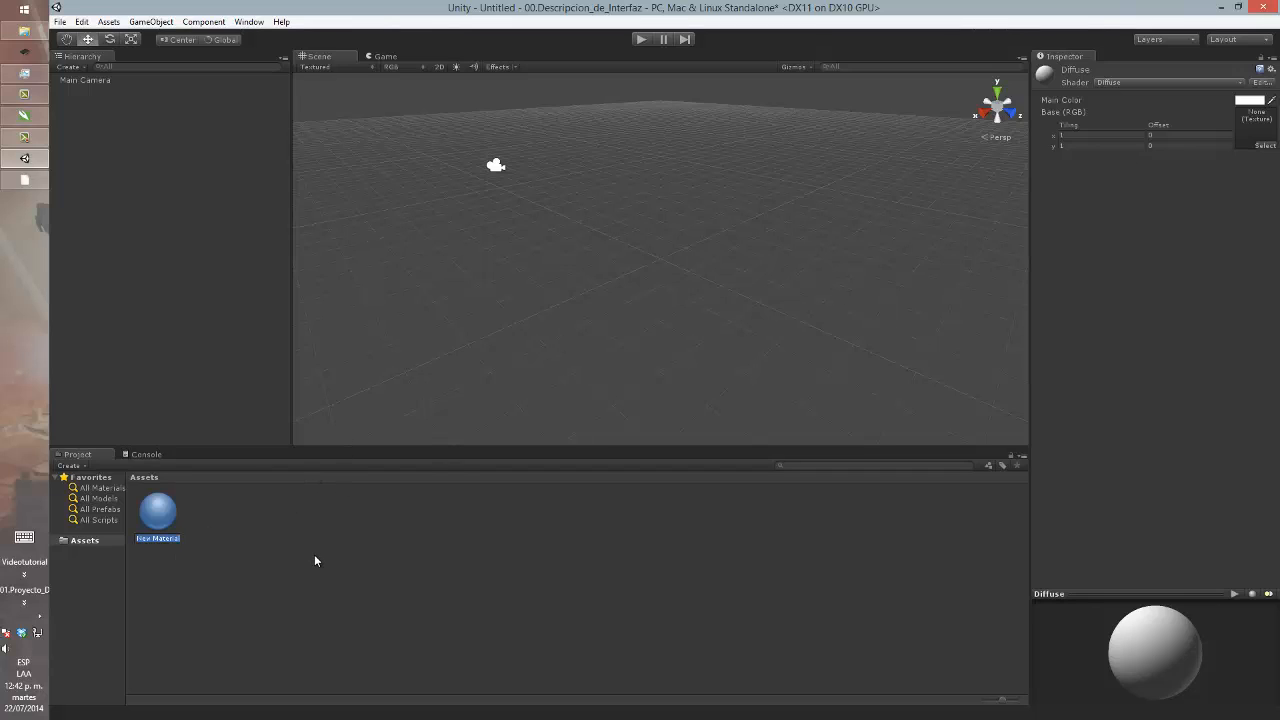
pyautogui.write('azul')
pyautogui.press('Return')
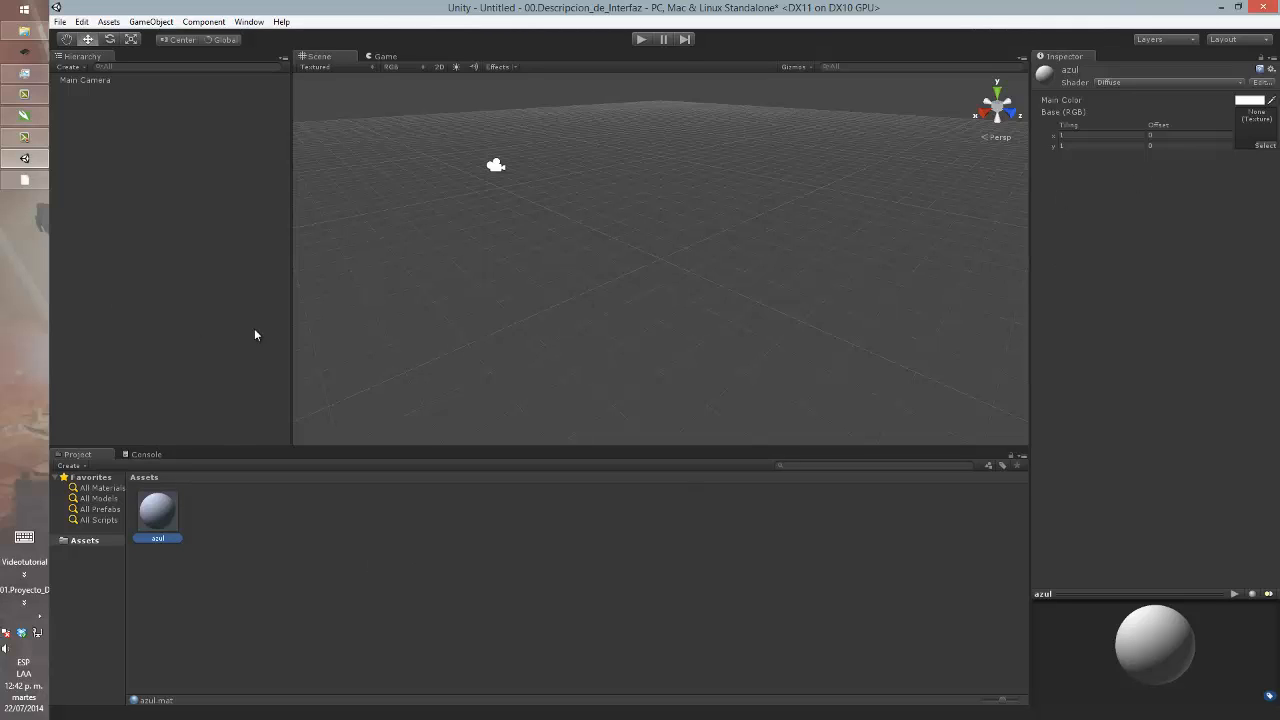
# - Add a cube to the scene and frame it in the Scene view
pyautogui.click(151, 21)
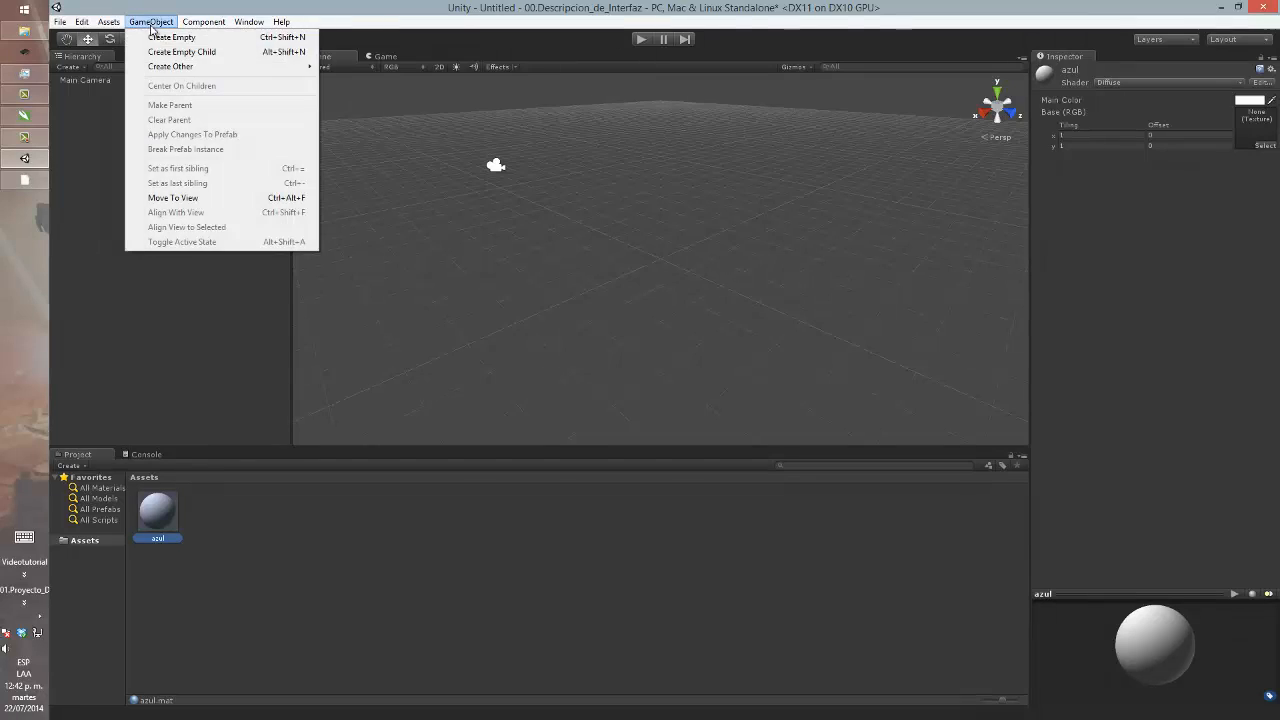
pyautogui.moveTo(215, 70)
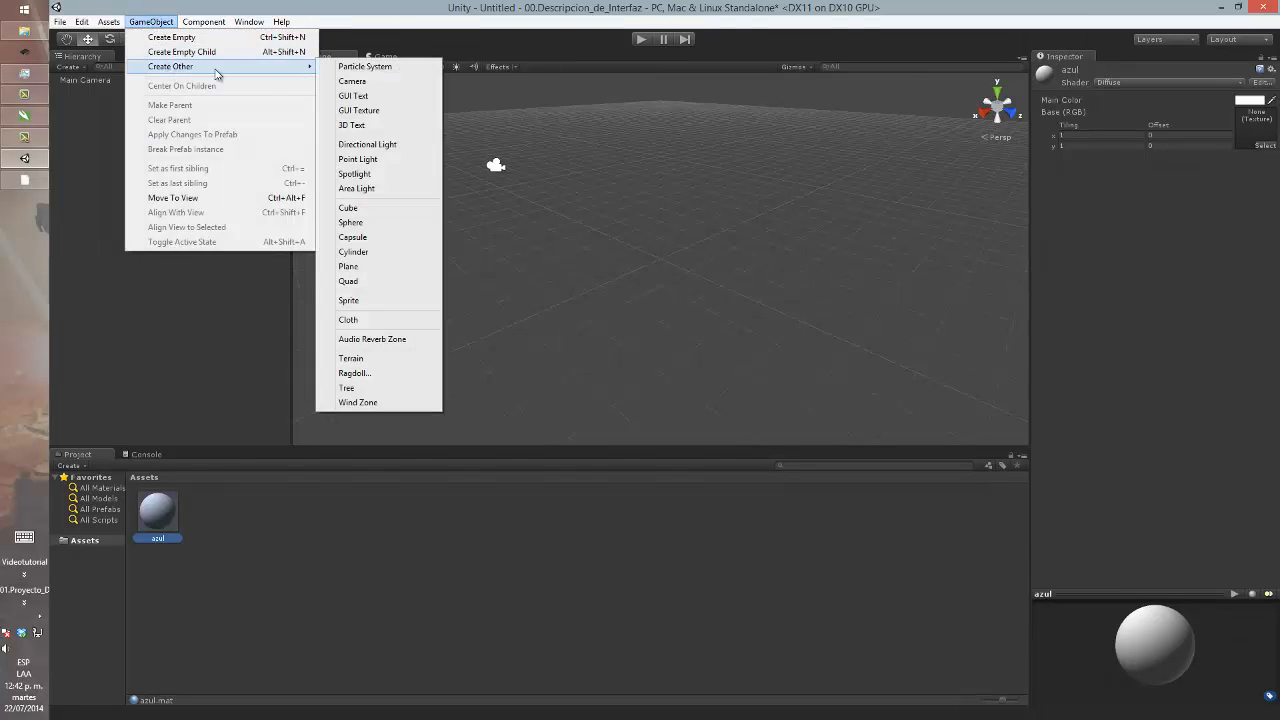
pyautogui.click(385, 208)
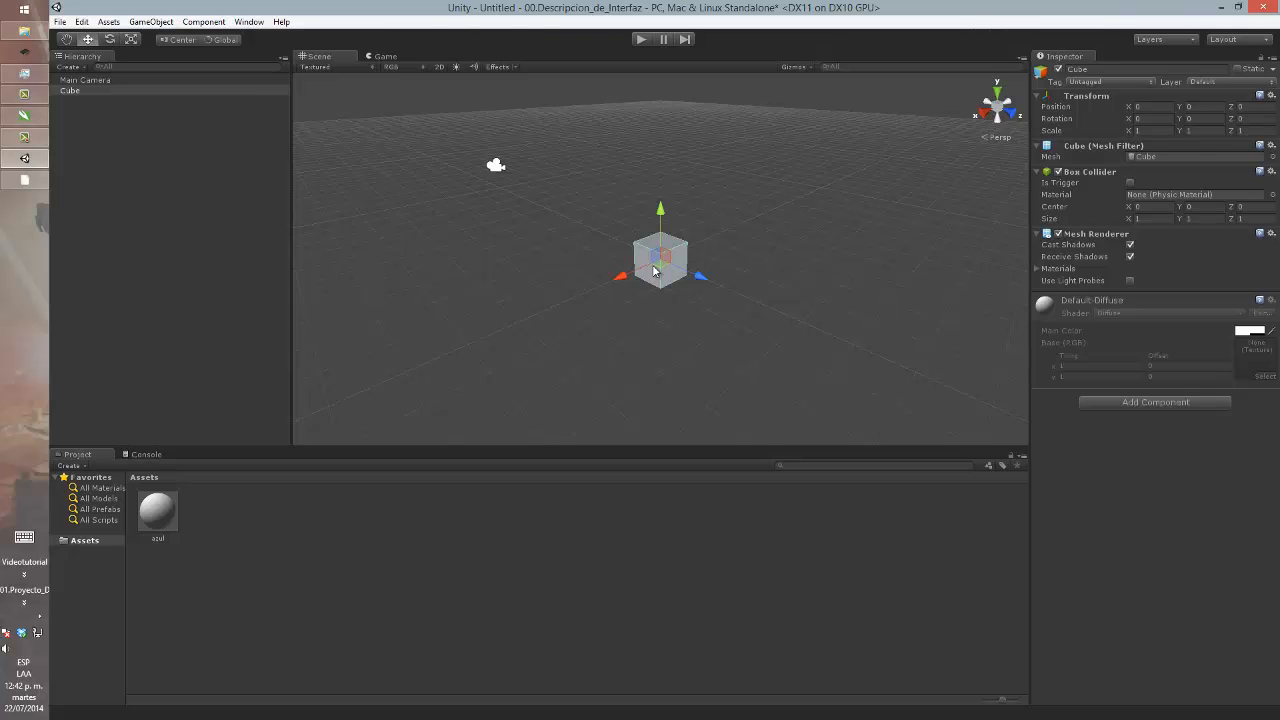
pyautogui.press('f')
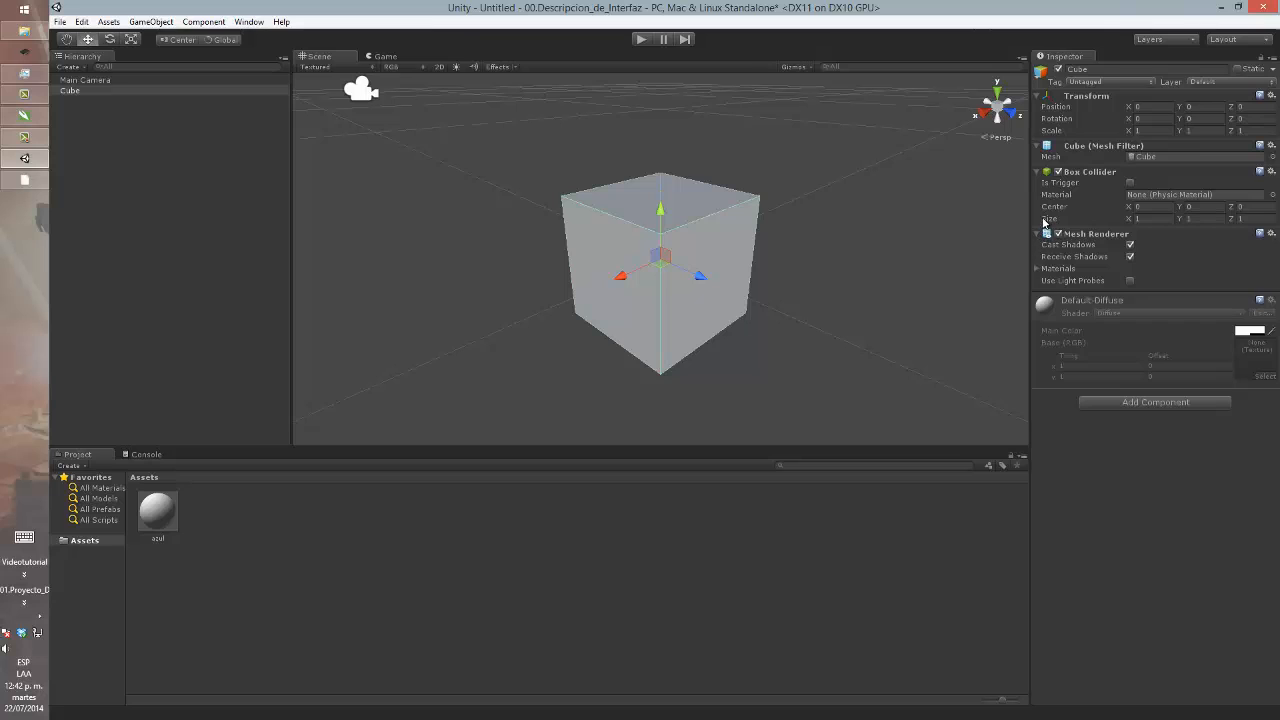
# - Assign the azul material to the cube's Mesh Renderer and set the material's main color to blue
pyautogui.click(1037, 269)
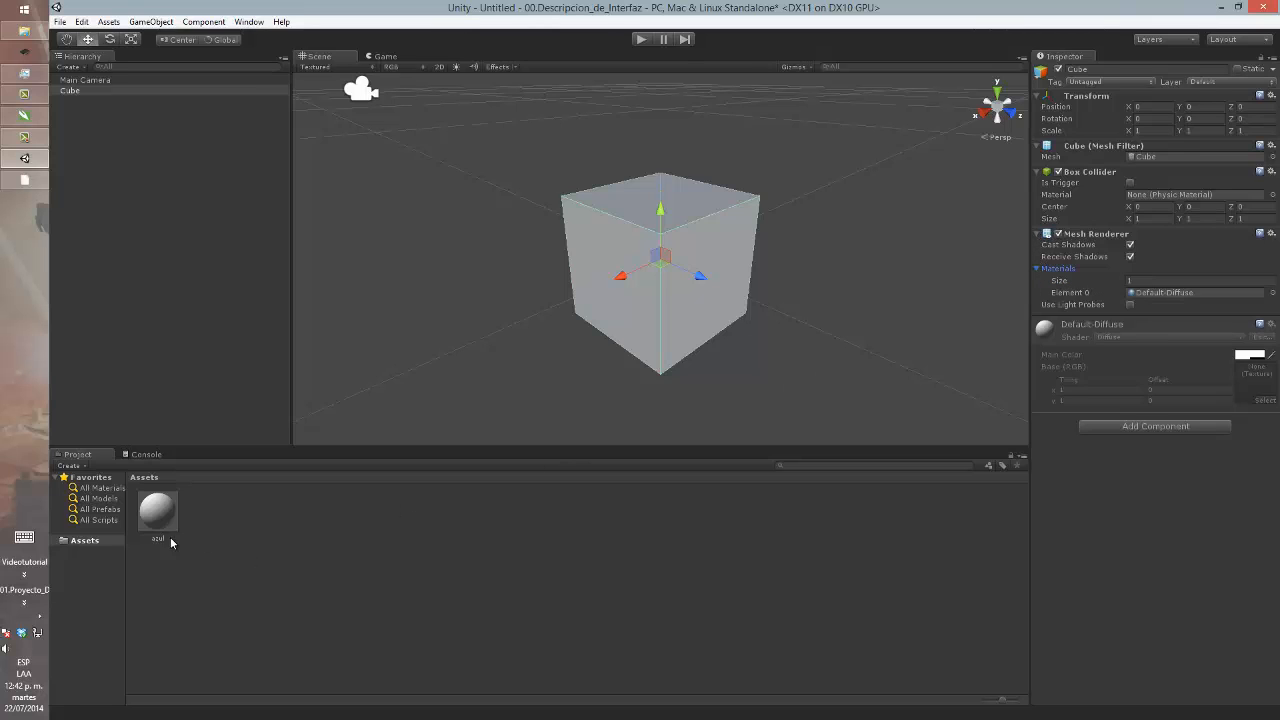
pyautogui.moveTo(160, 512); pyautogui.dragTo(1166, 293)
pyautogui.click(1248, 357)
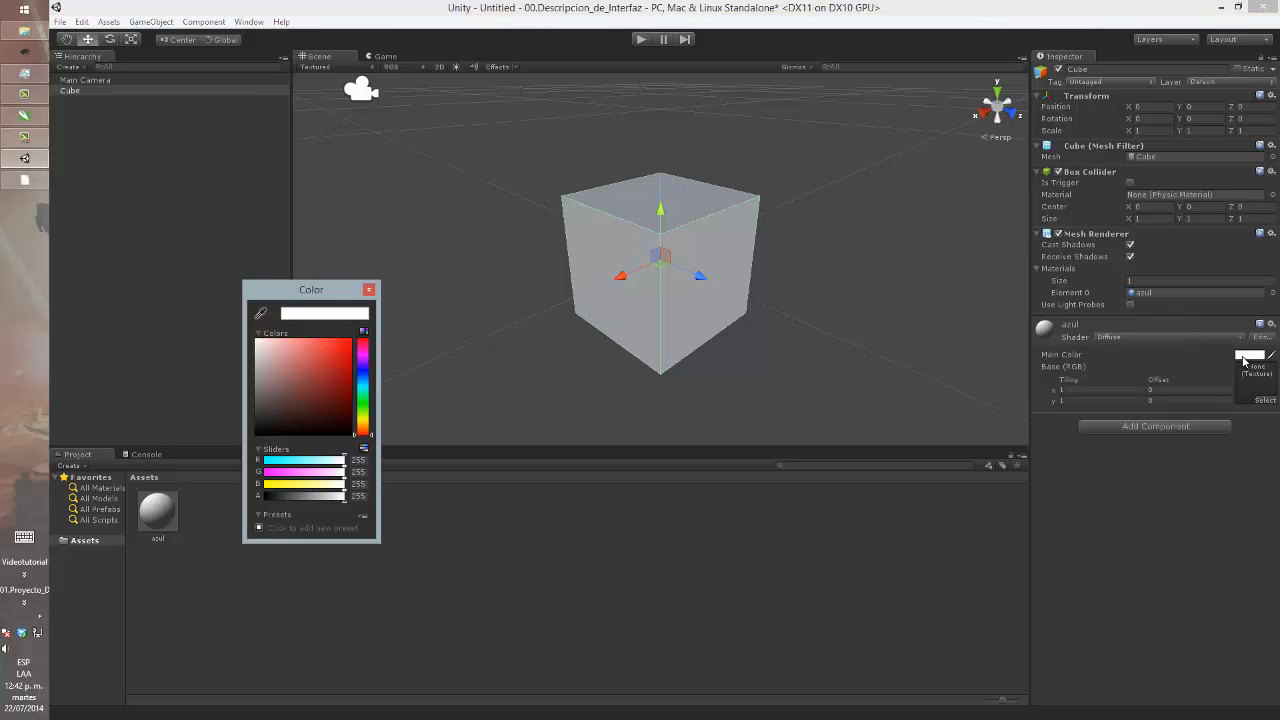
pyautogui.click(337, 368)
pyautogui.moveTo(345, 365); pyautogui.dragTo(351, 345)
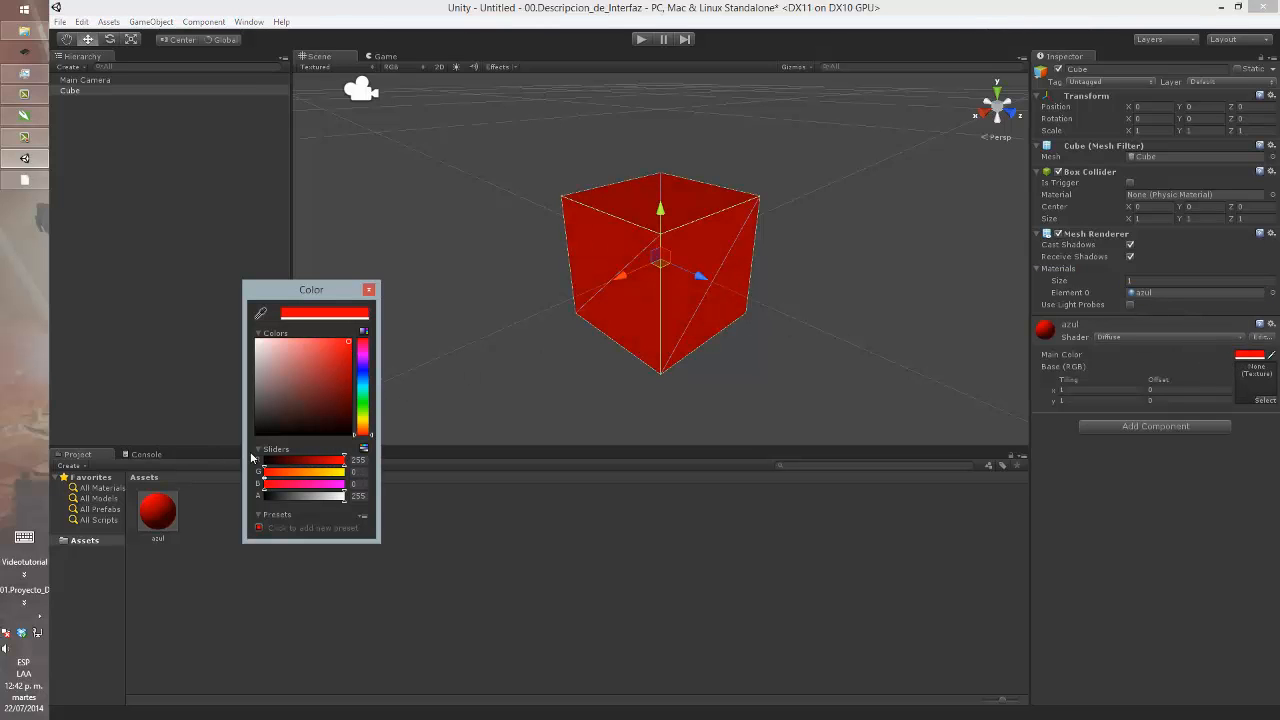
pyautogui.click(364, 392)
pyautogui.moveTo(364, 392); pyautogui.dragTo(364, 369)
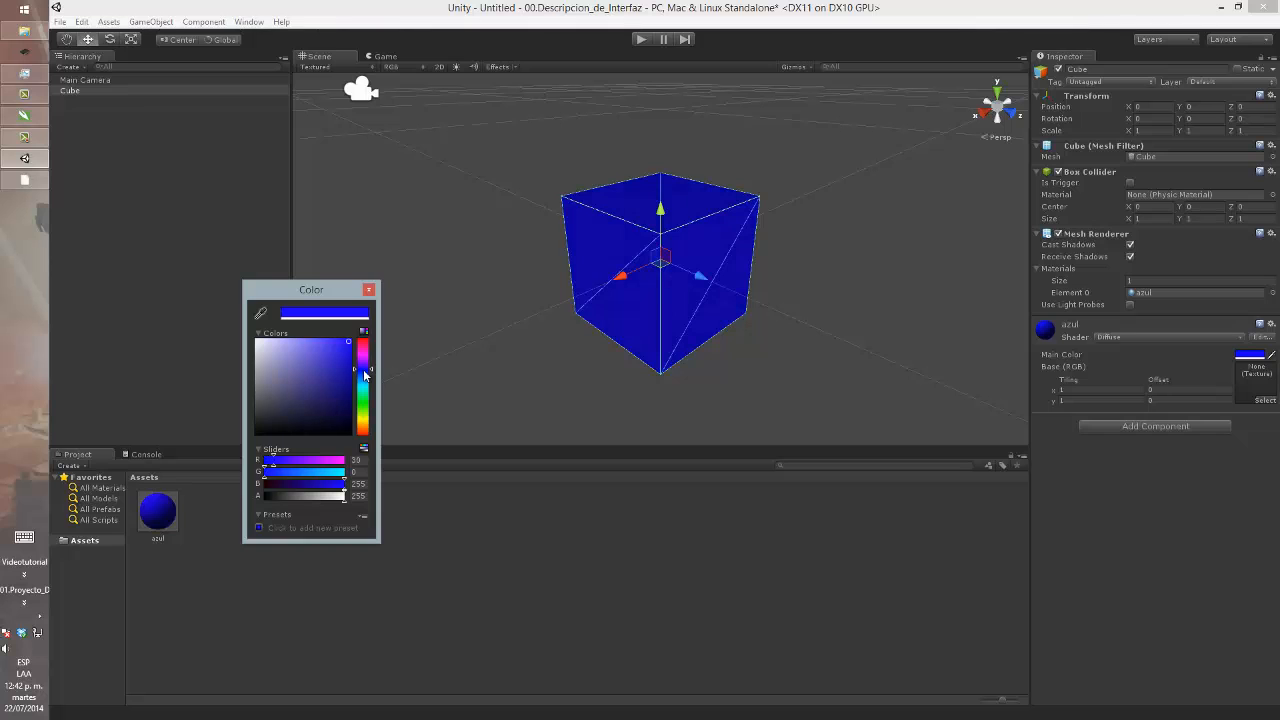
pyautogui.click(368, 290)
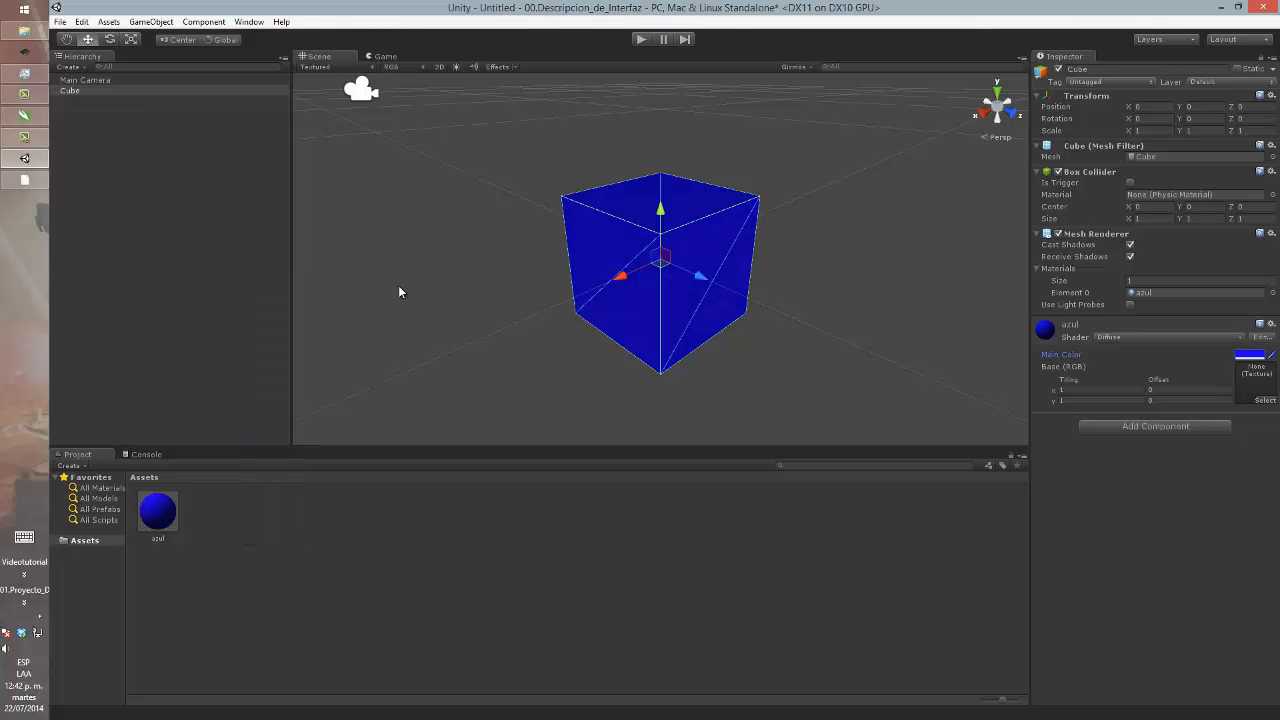
# - Add a Rigidbody physics component to the cube and raise the cube to a Y position of about 0.58
pyautogui.keyDown('alt'); pyautogui.moveTo(414, 306); pyautogui.dragTo(709, 283); pyautogui.keyUp('alt')
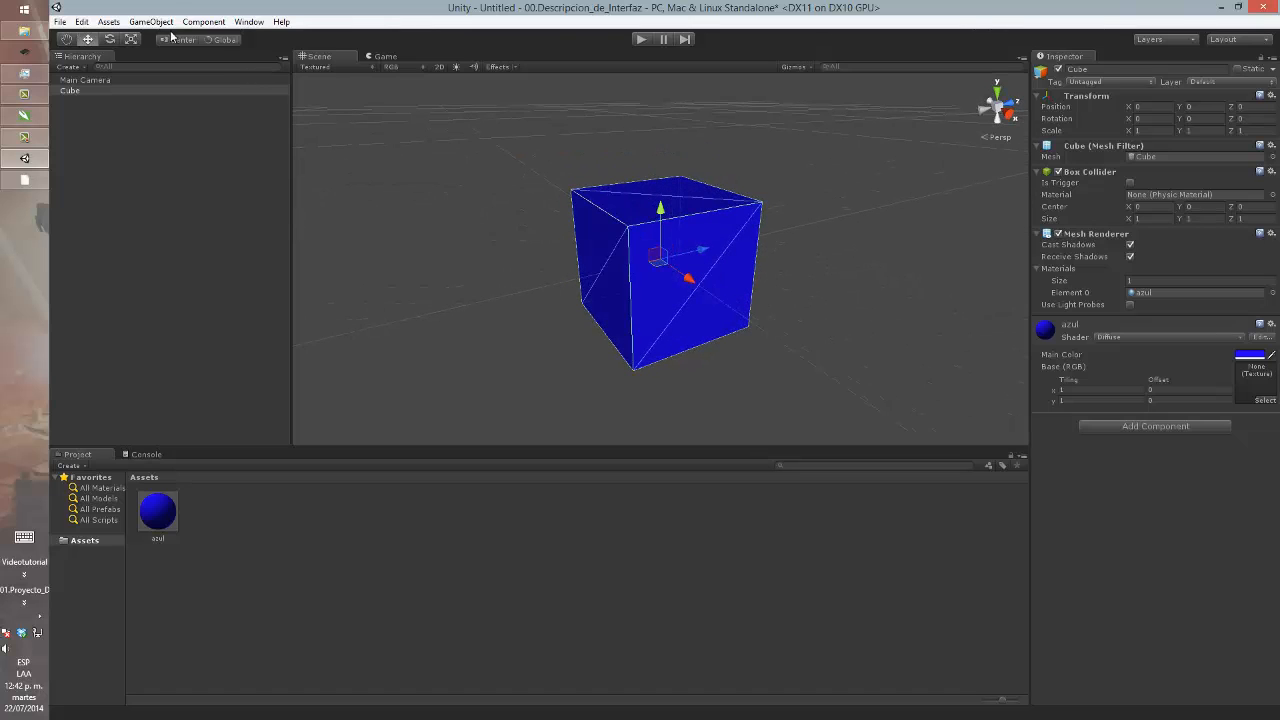
pyautogui.click(226, 23)
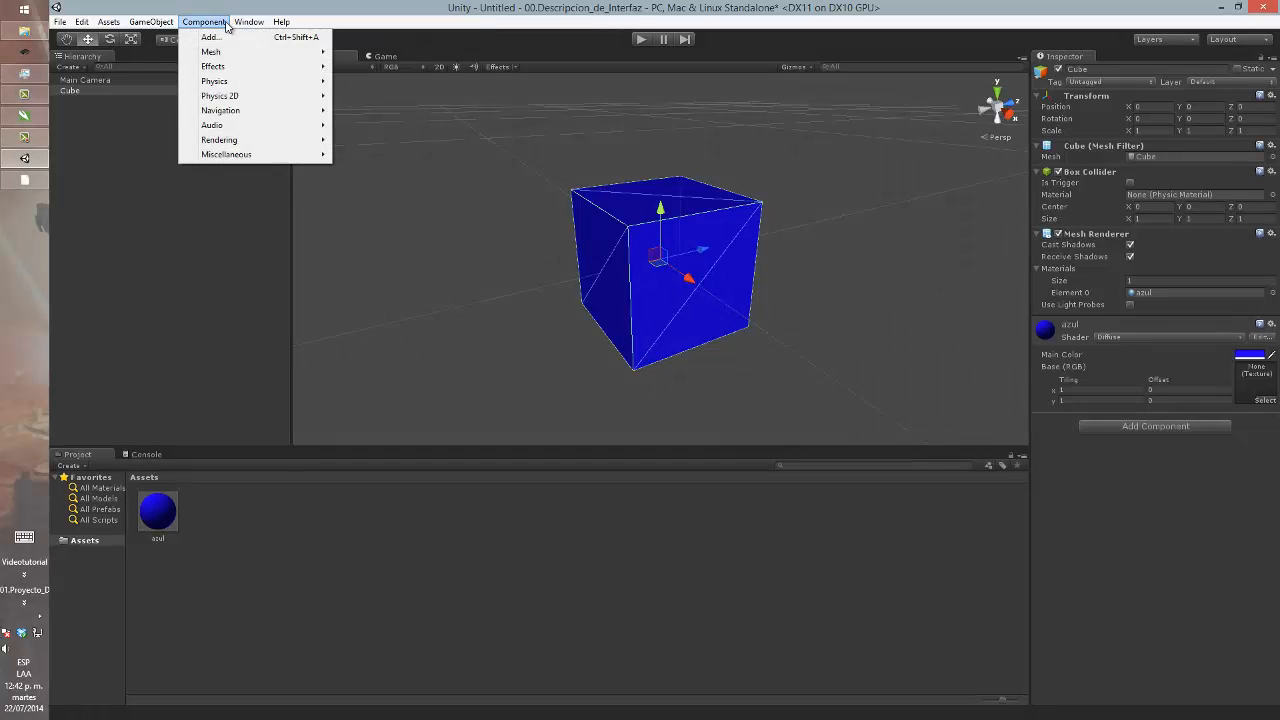
pyautogui.moveTo(236, 86)
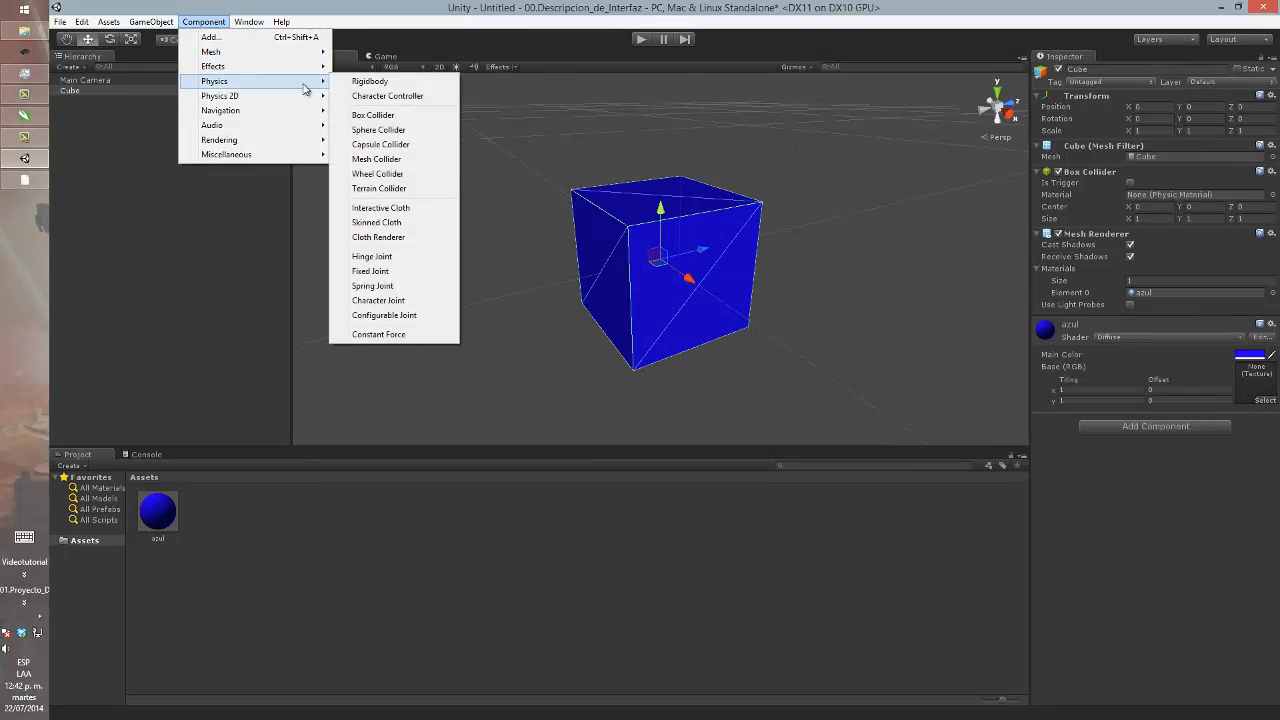
pyautogui.click(410, 84)
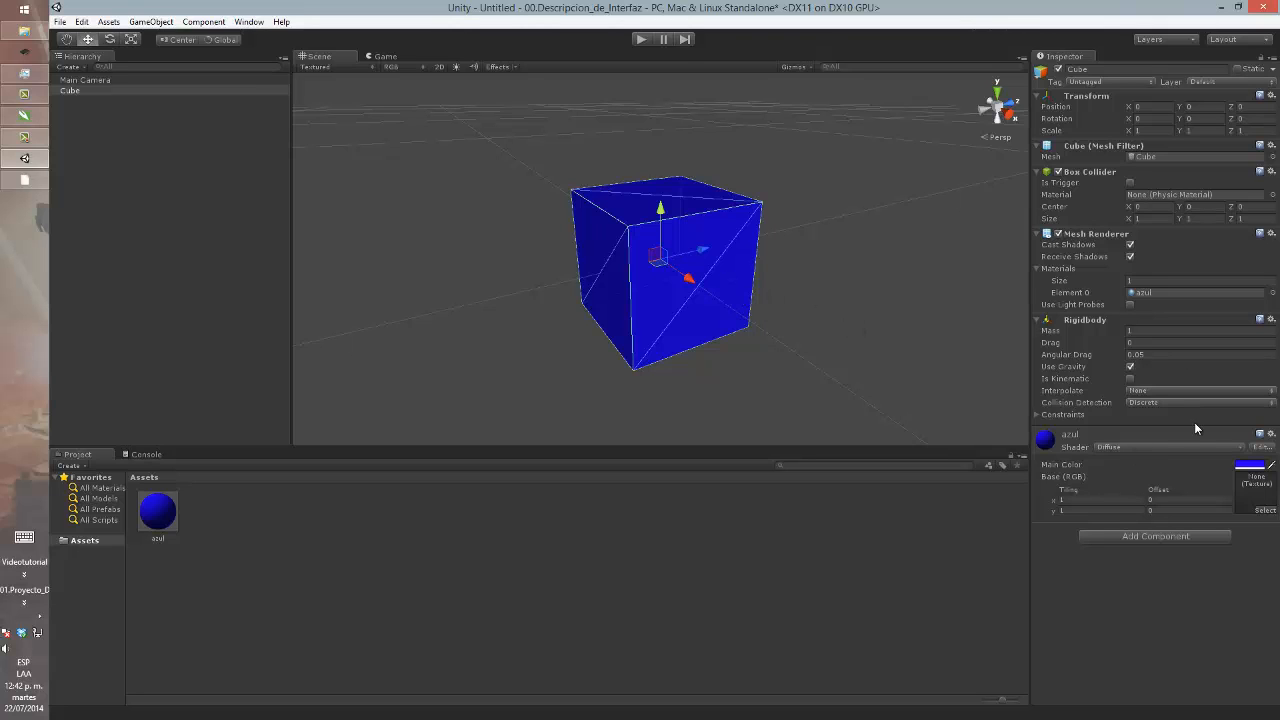
pyautogui.moveTo(661, 213); pyautogui.dragTo(648, 72)
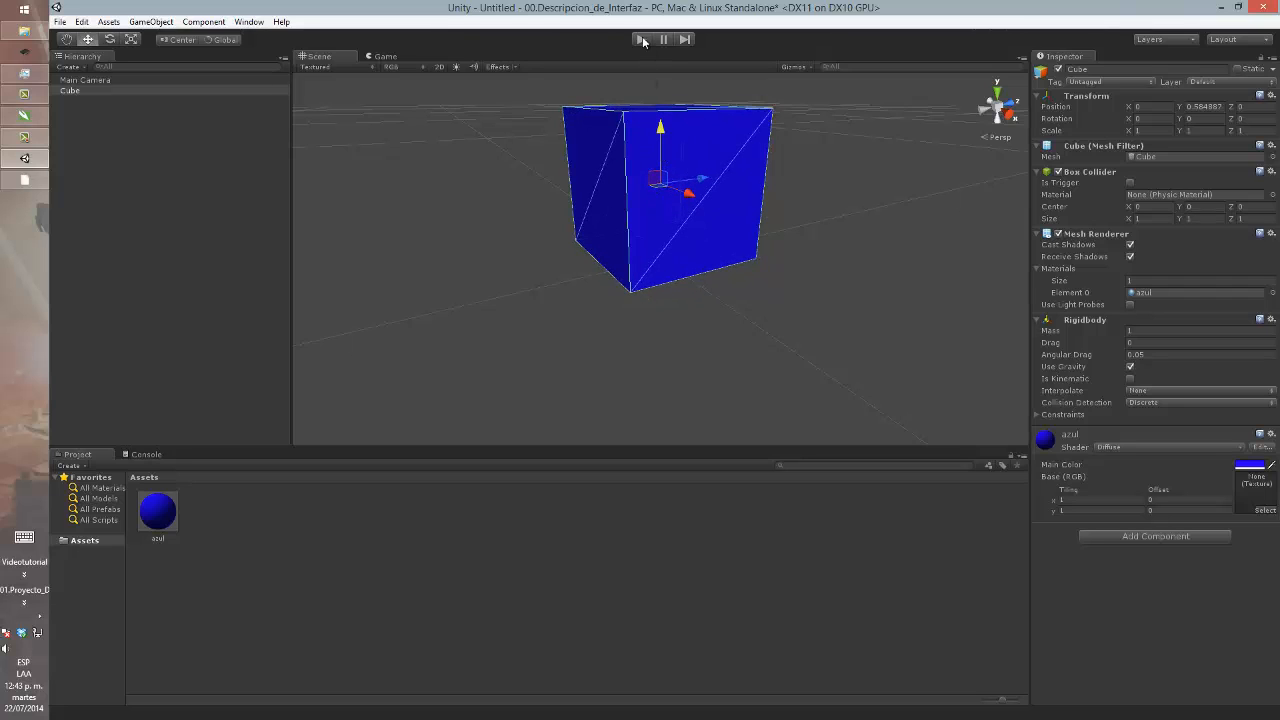
# - Run the scene in play mode and stop it, three times in all, to test the cube's gravity
pyautogui.click(642, 39)
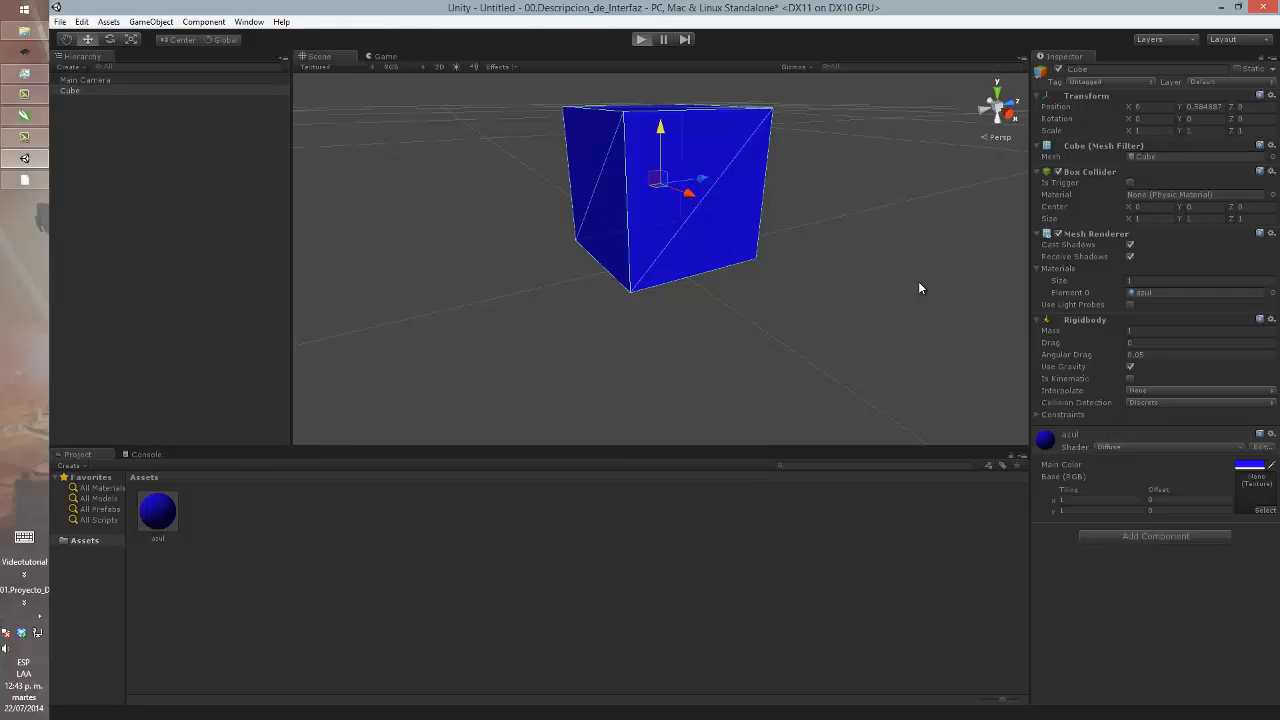
pyautogui.click(639, 39)
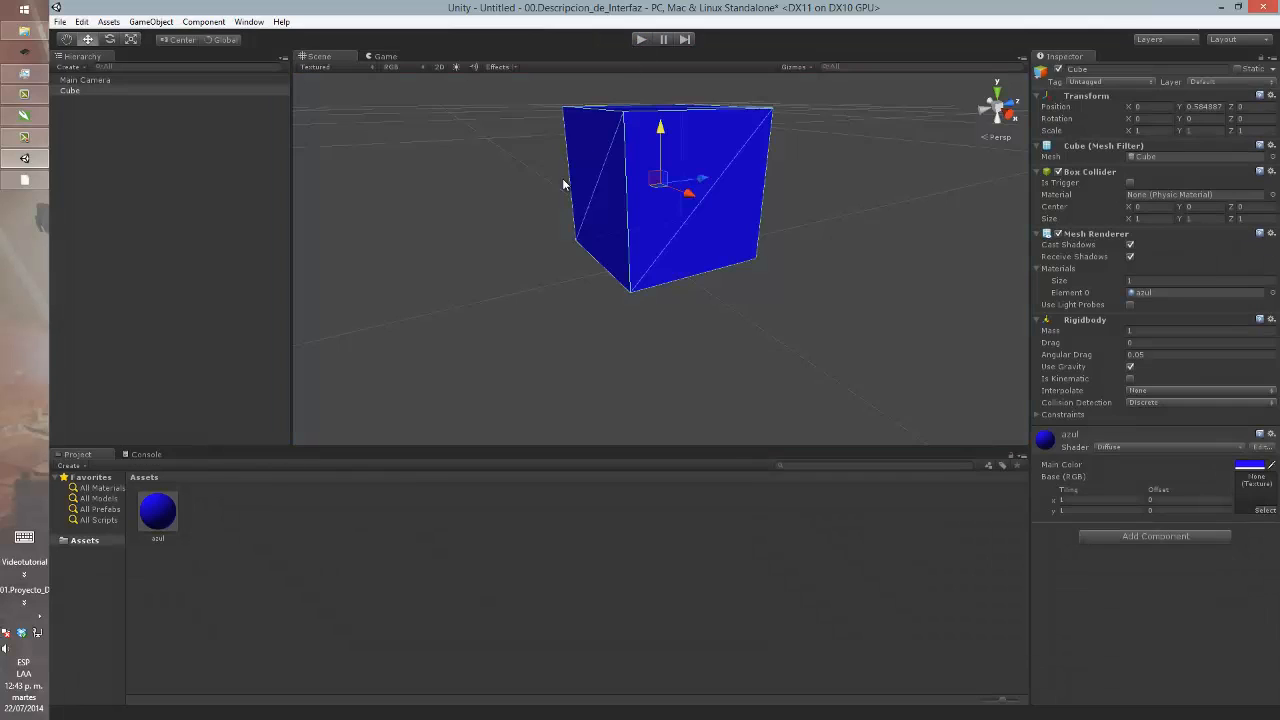
pyautogui.click(245, 22)
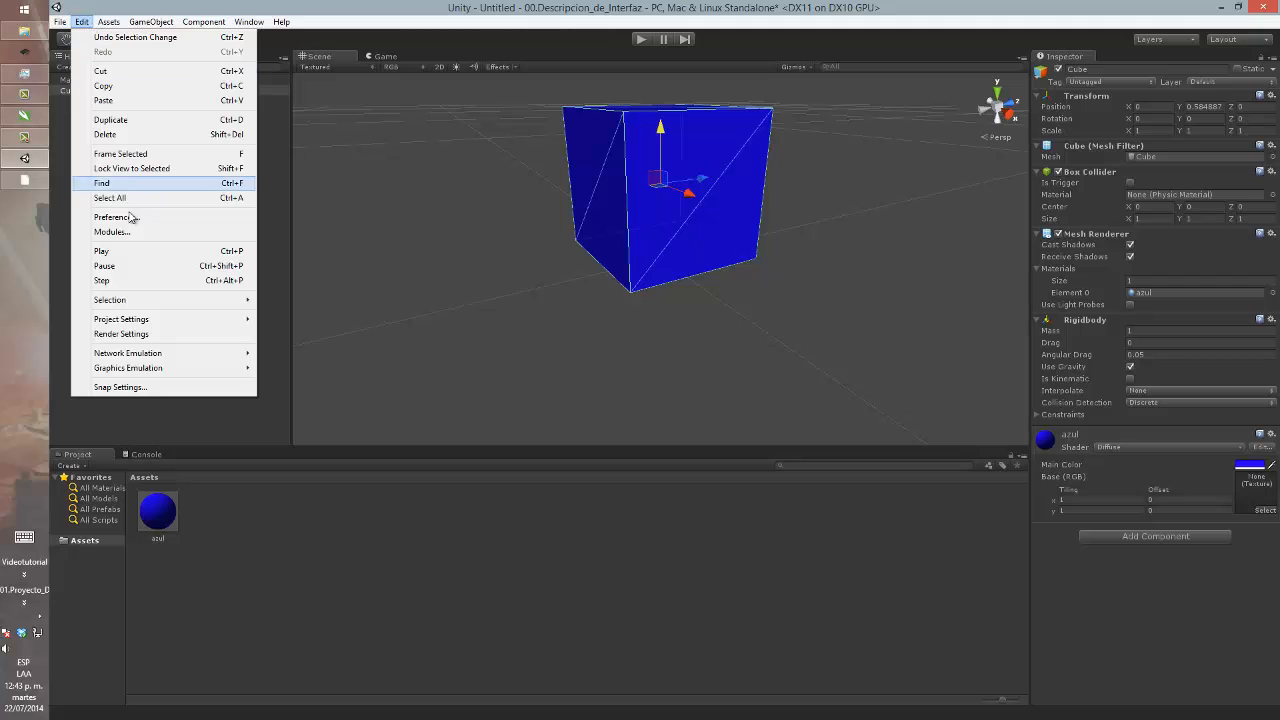
pyautogui.click(145, 253)
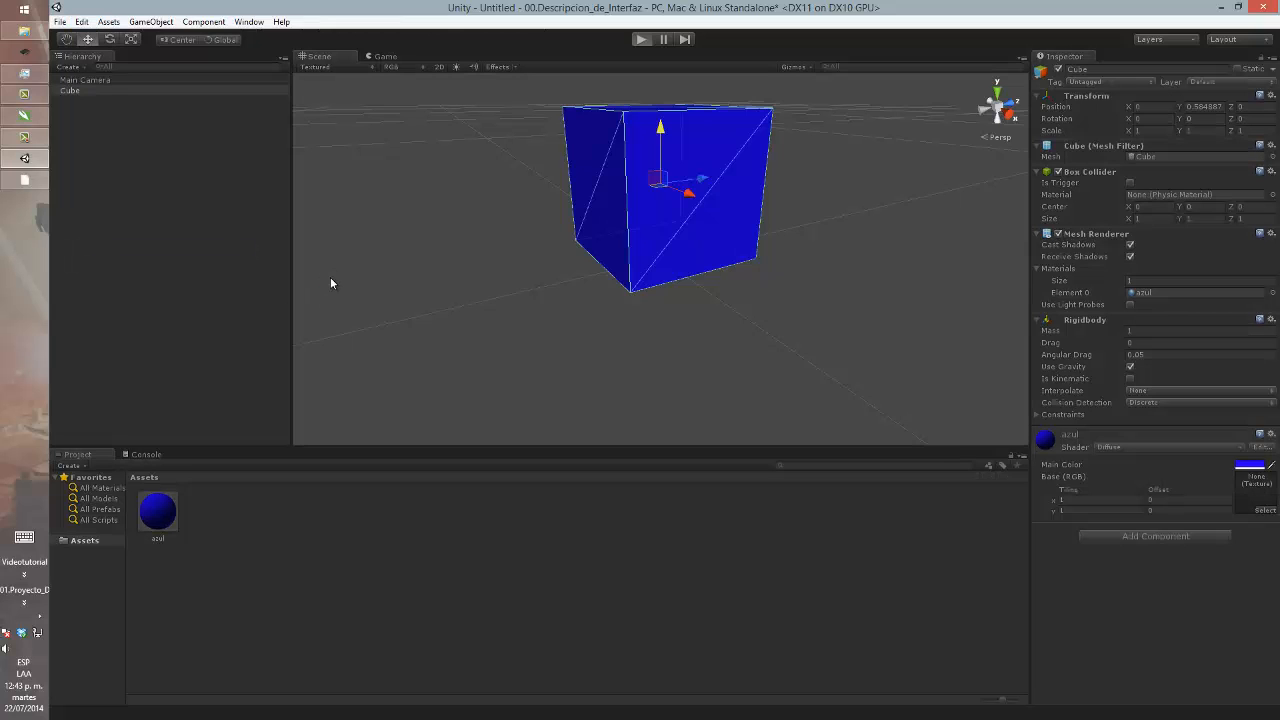
pyautogui.click(645, 41)
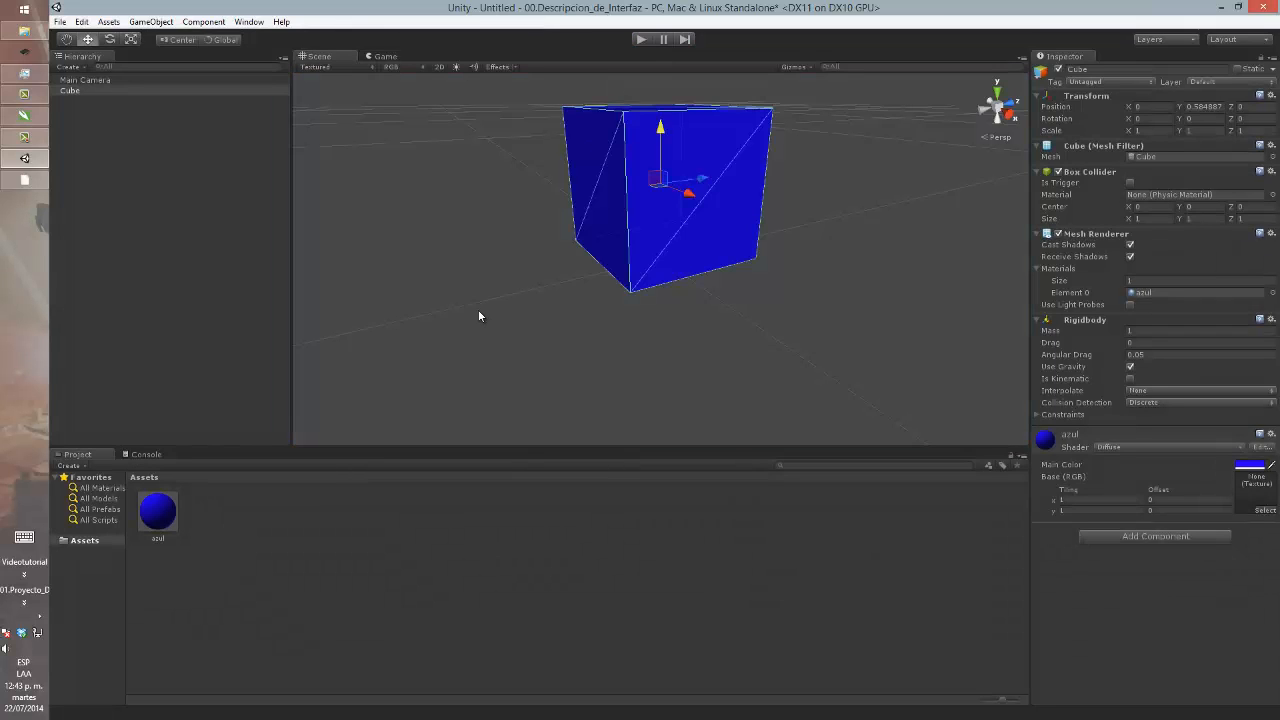
pyautogui.hotkey('ctrl', 'p')
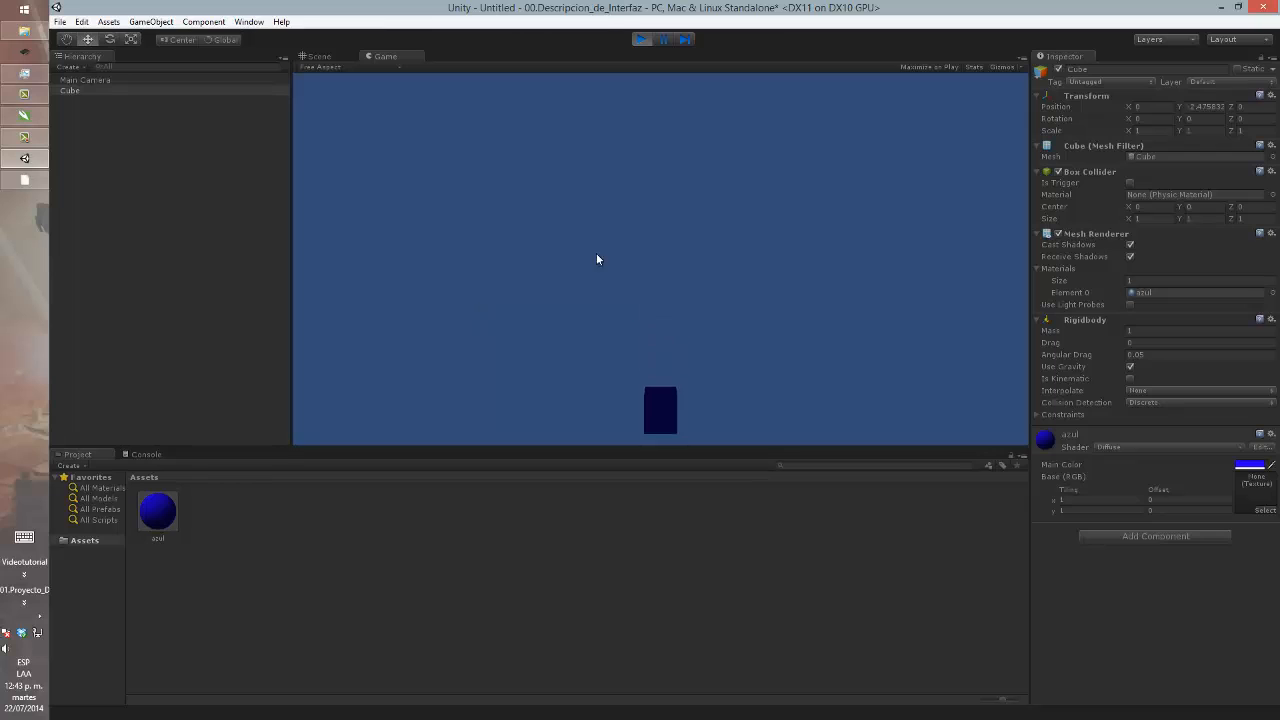
pyautogui.click(644, 41)
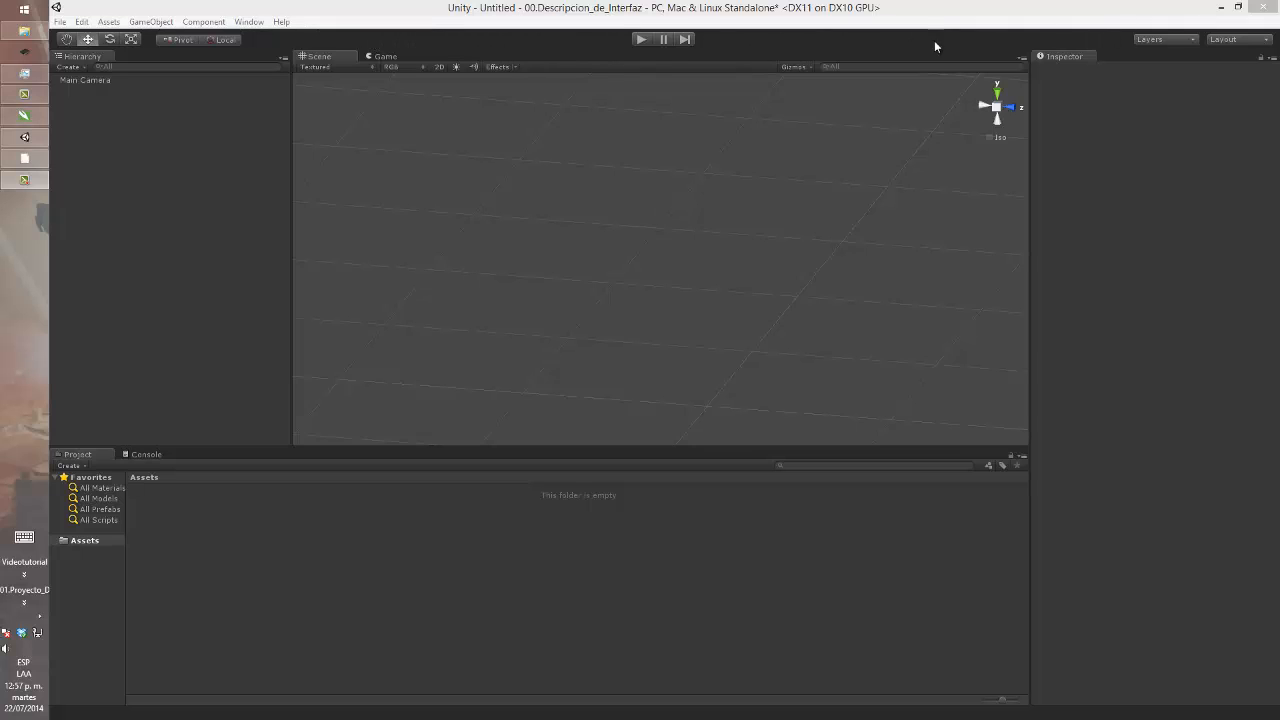
# - Activate the Hand tool, frame the Main Camera in the Scene view, and pan and orbit around it
pyautogui.click(74, 47)
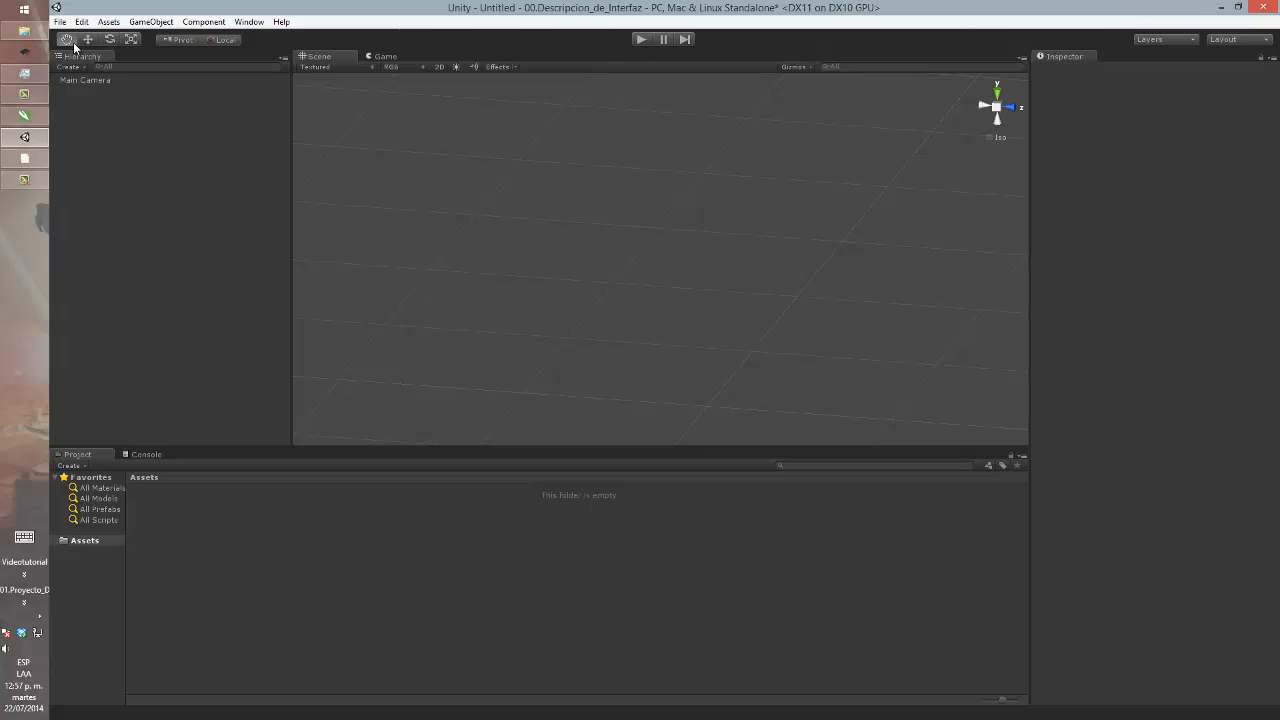
pyautogui.moveTo(563, 311); pyautogui.dragTo(695, 382)
pyautogui.doubleClick(127, 80)
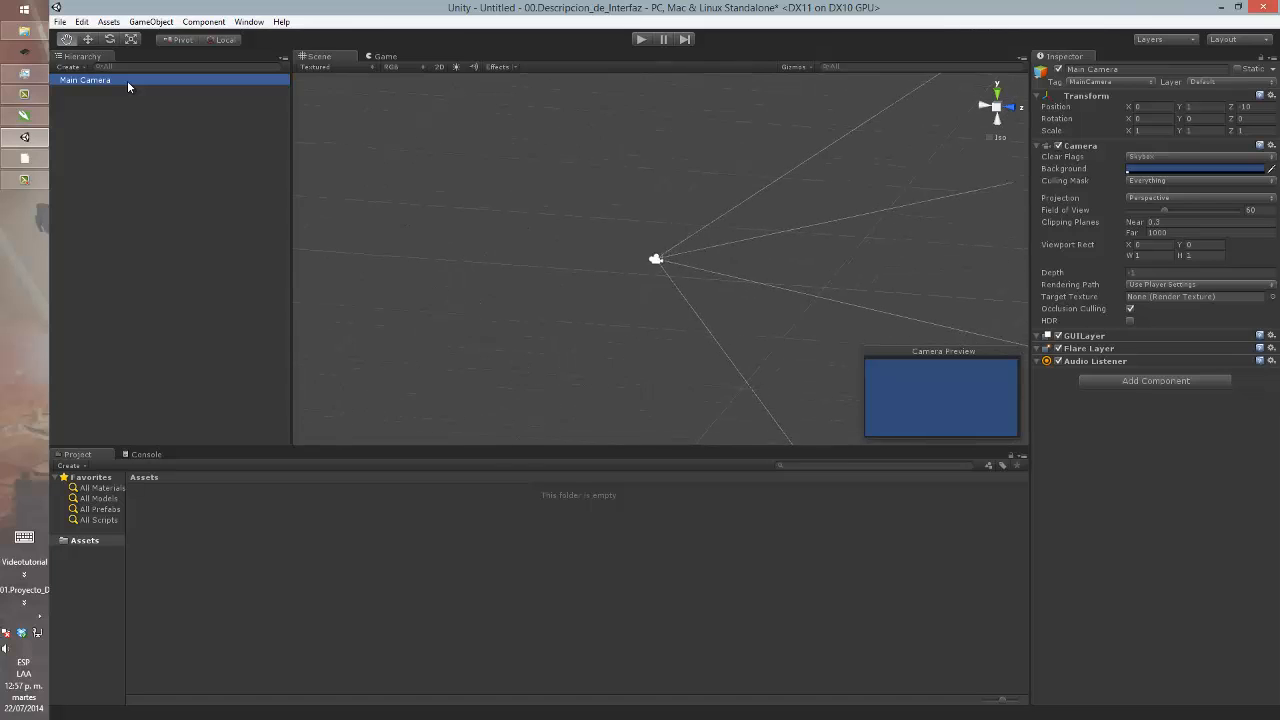
pyautogui.moveTo(710, 353); pyautogui.dragTo(563, 334)
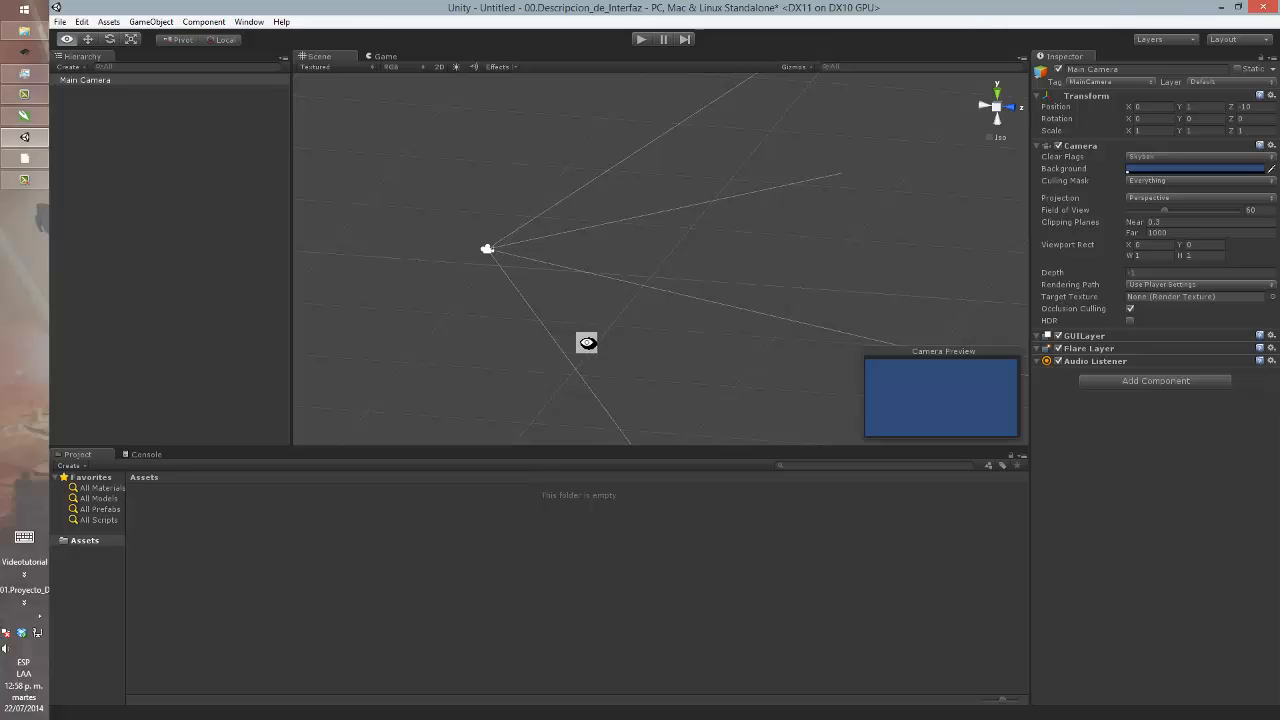
pyautogui.keyDown('alt'); pyautogui.moveTo(614, 357); pyautogui.dragTo(543, 393); pyautogui.keyUp('alt')
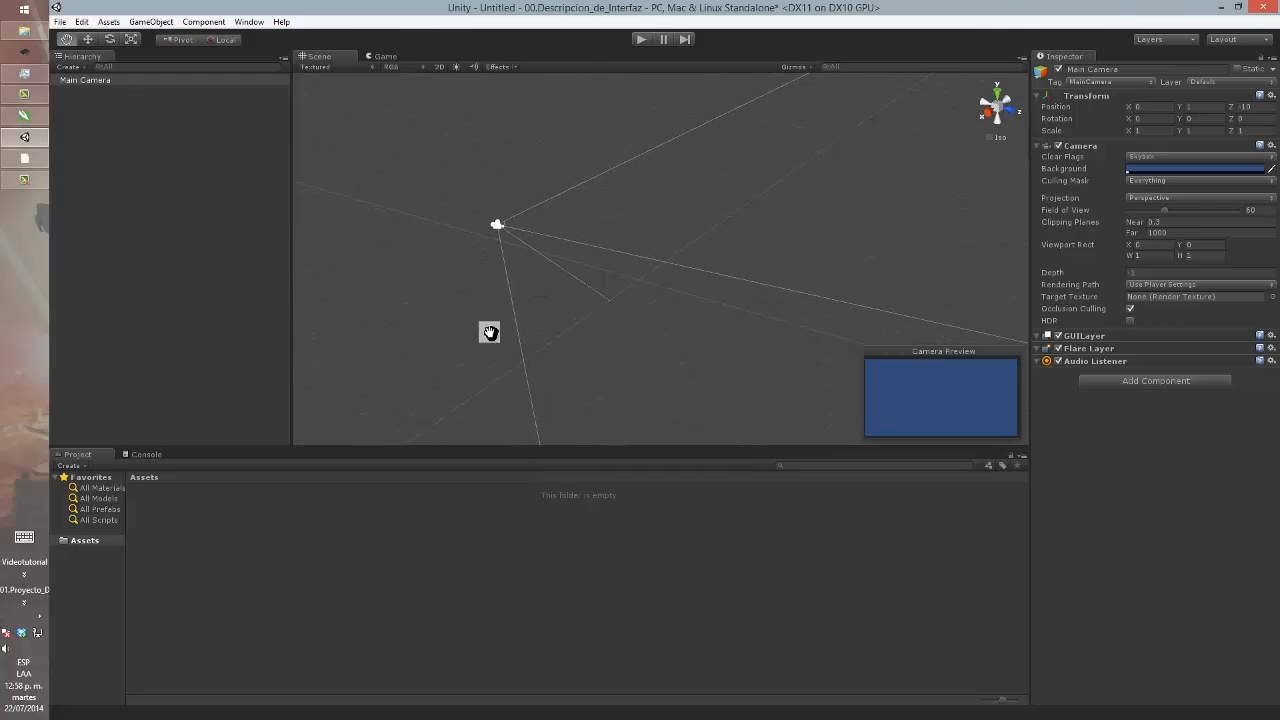
# - Add a new cube to the scene containing only the Main Camera
pyautogui.click(151, 21)
pyautogui.moveTo(158, 71)
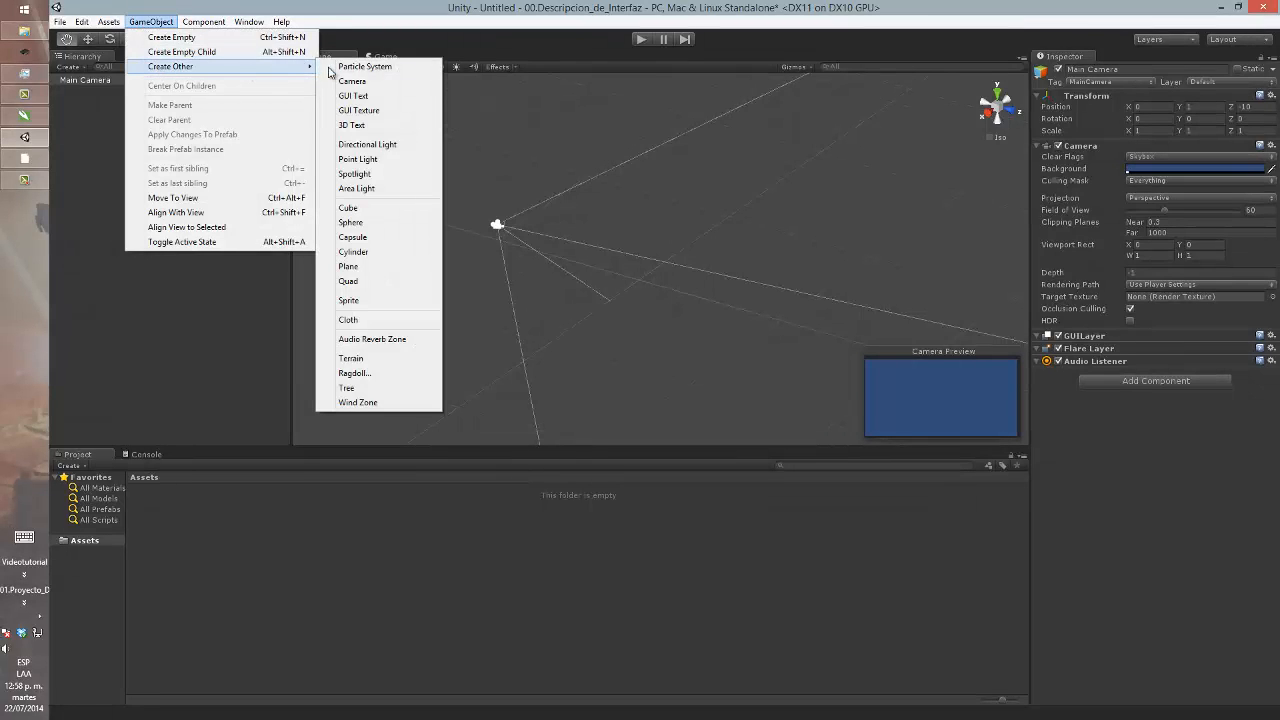
pyautogui.click(388, 210)
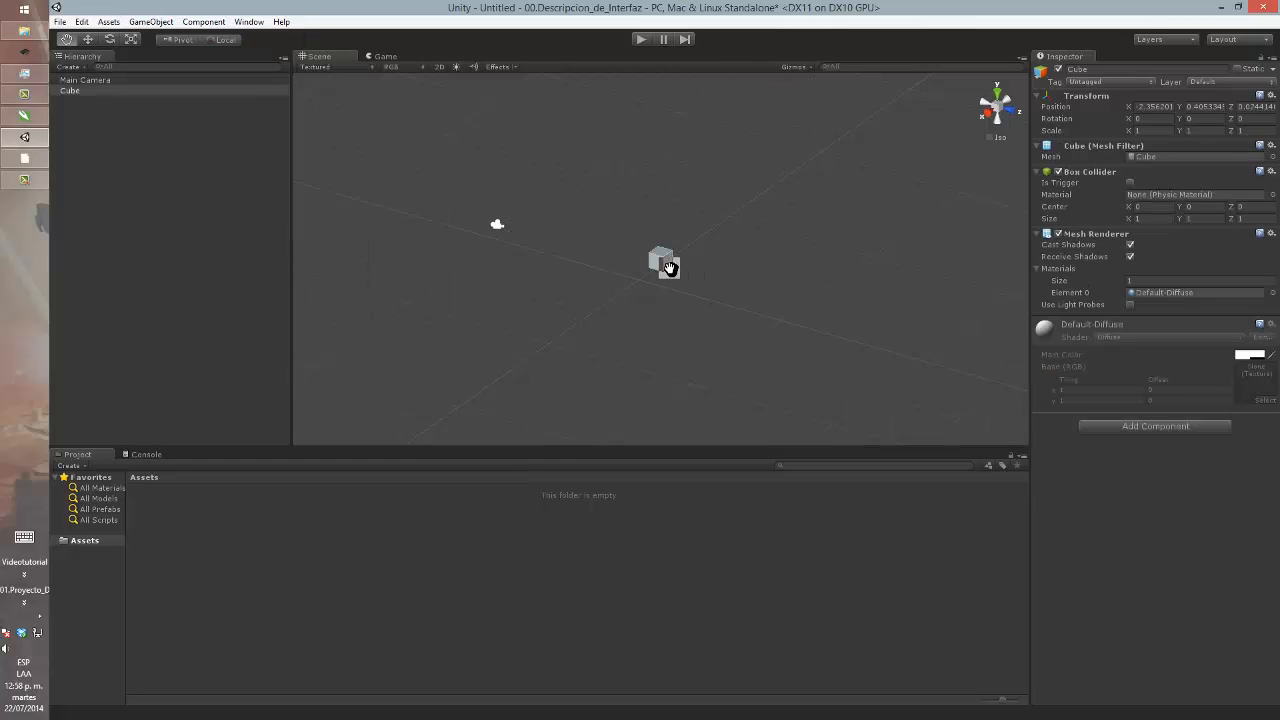
# - Select and frame the cube with the Move tool active, and switch back to the Hand tool
pyautogui.click(88, 40)
pyautogui.click(668, 298)
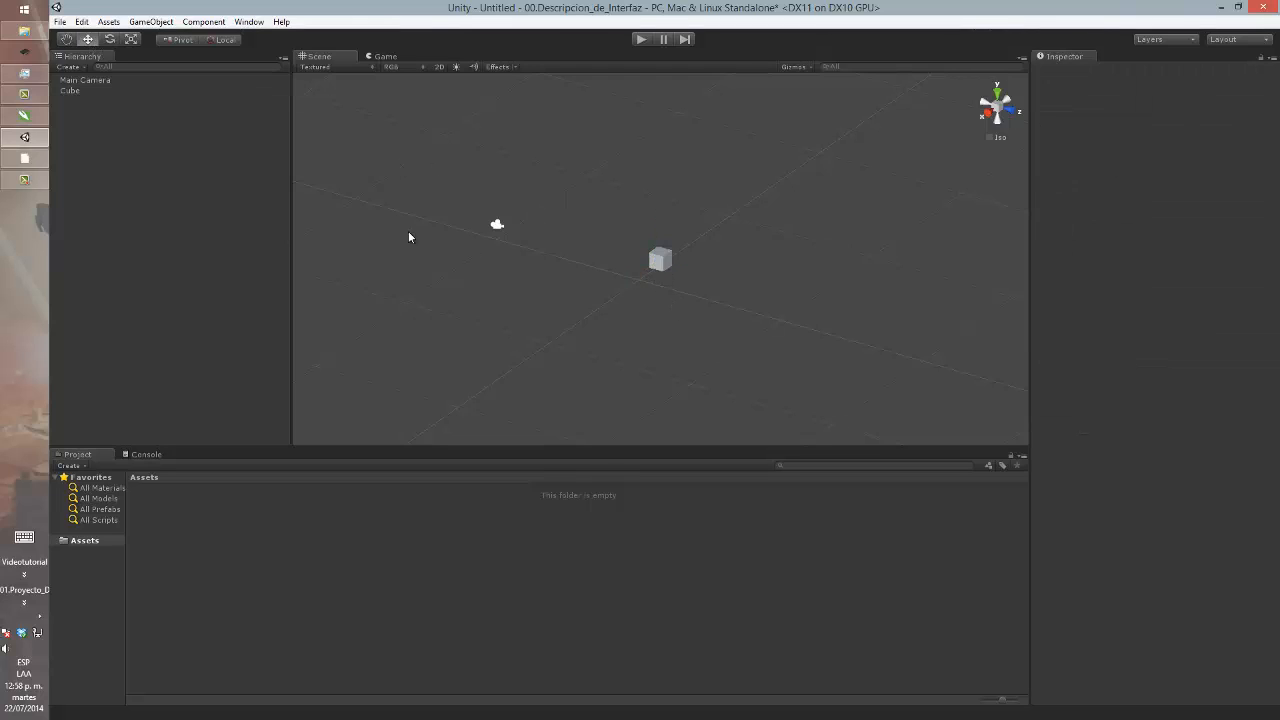
pyautogui.click(128, 88)
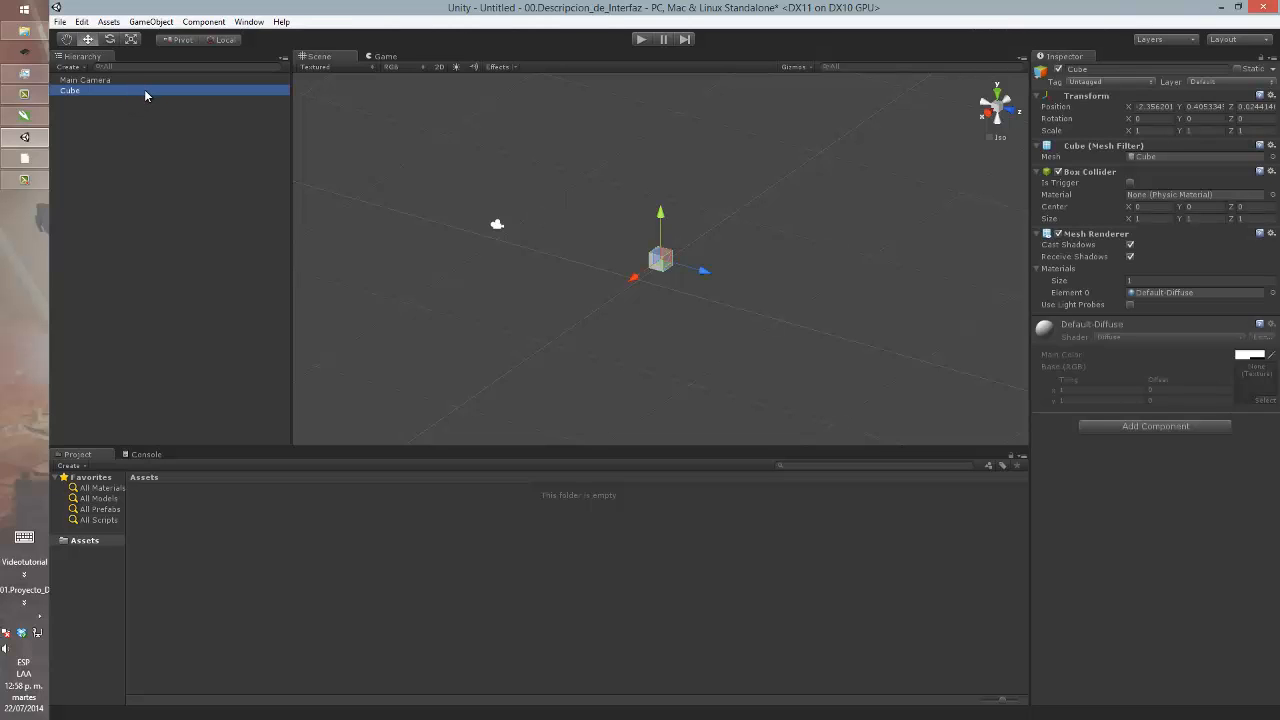
pyautogui.doubleClick(144, 89)
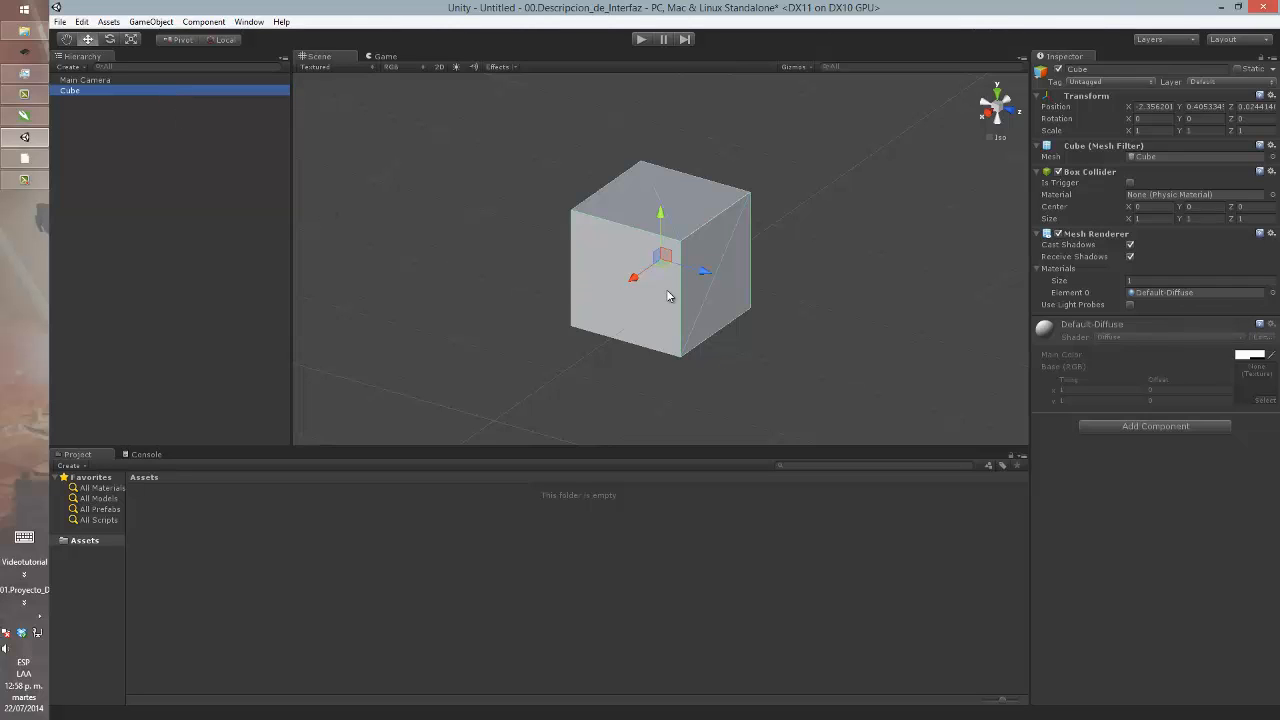
pyautogui.click(69, 41)
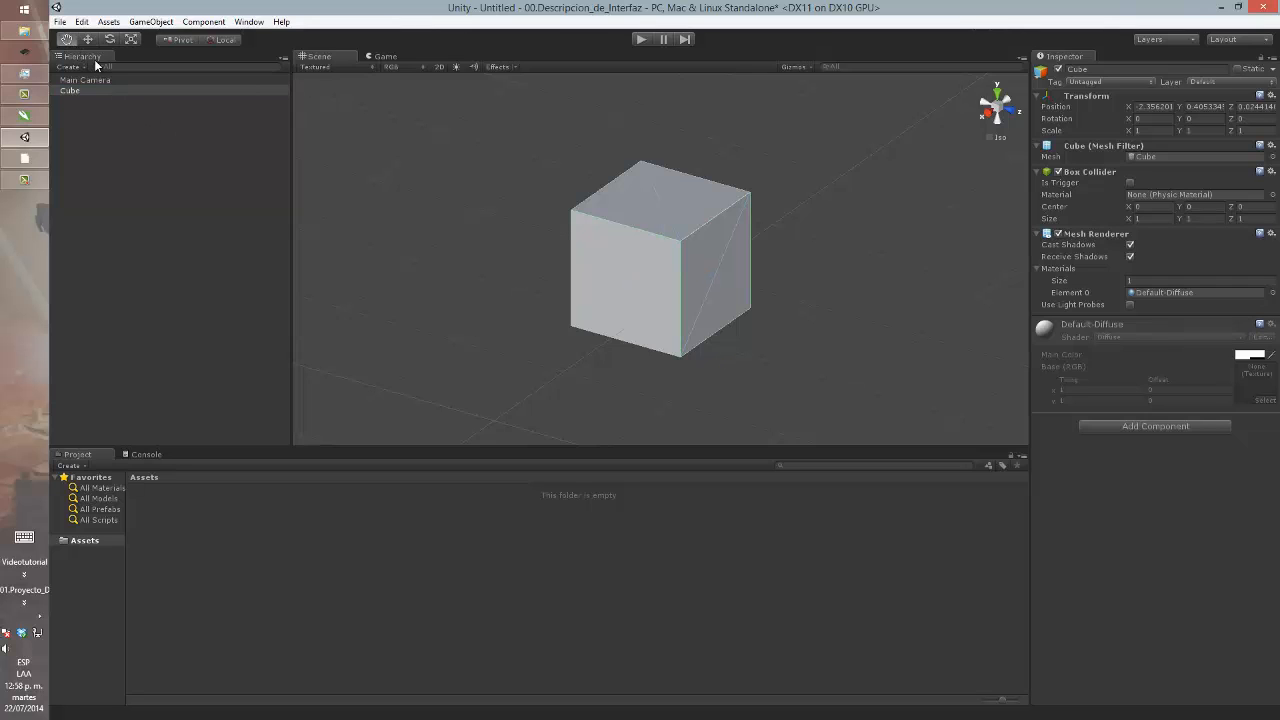
# - Activate the Move tool and move the cube freehand along its Z and X axes, undoing the last change
pyautogui.moveTo(677, 317)
pyautogui.keyDown('alt'); pyautogui.mouseDown()
pyautogui.moveTo(671, 134)
pyautogui.moveTo(680, 329)
pyautogui.moveTo(680, 145)
pyautogui.moveTo(677, 309)
pyautogui.moveTo(665, 305)
pyautogui.mouseUp(); pyautogui.keyUp('alt')
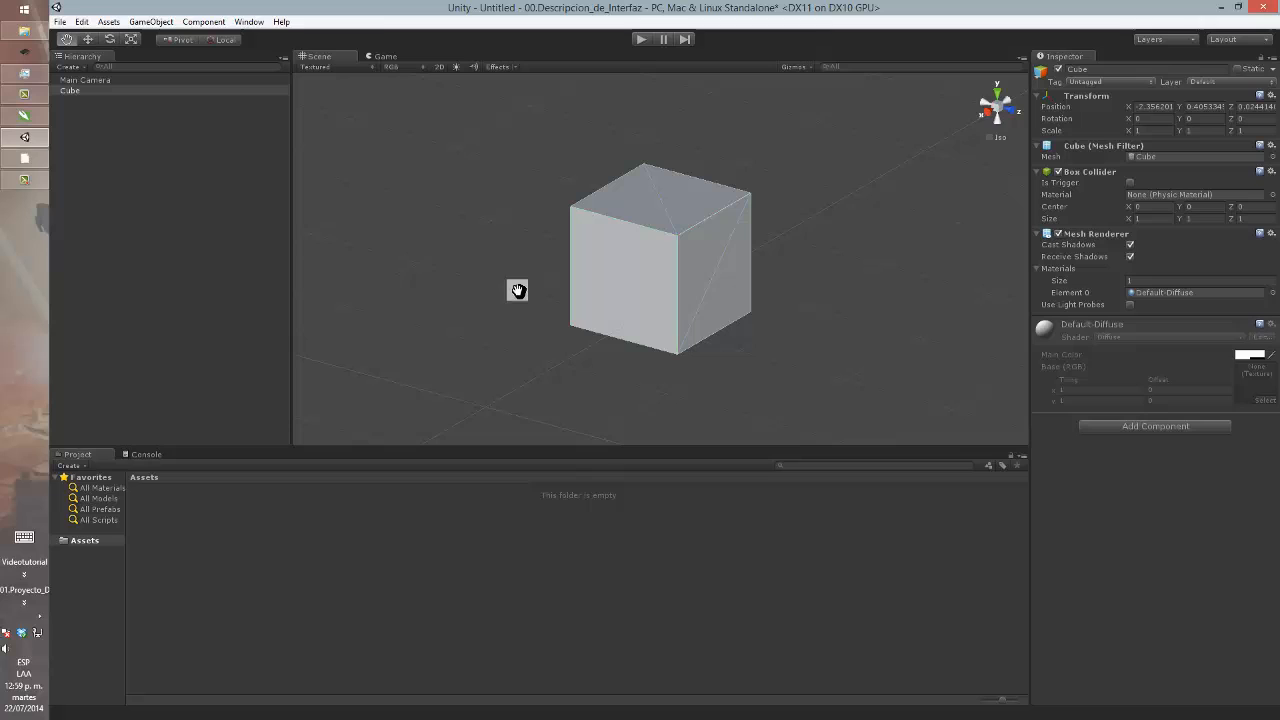
pyautogui.click(92, 40)
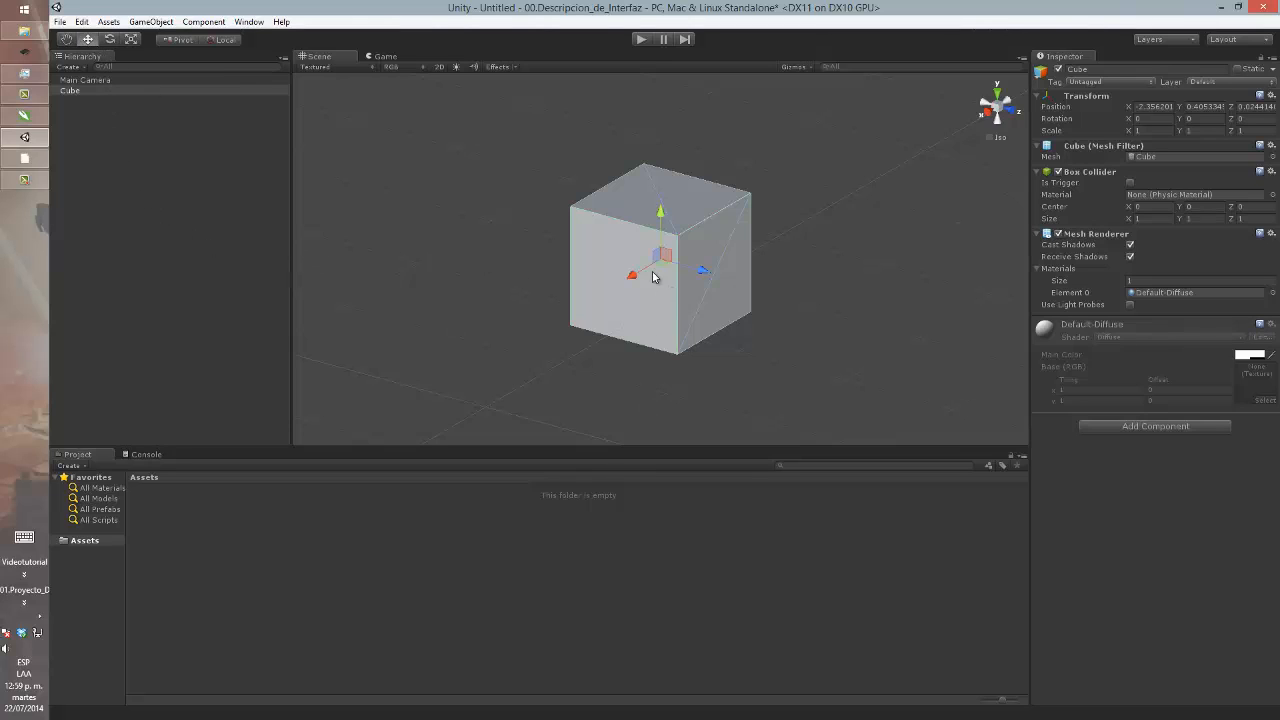
pyautogui.moveTo(632, 279); pyautogui.dragTo(617, 206)
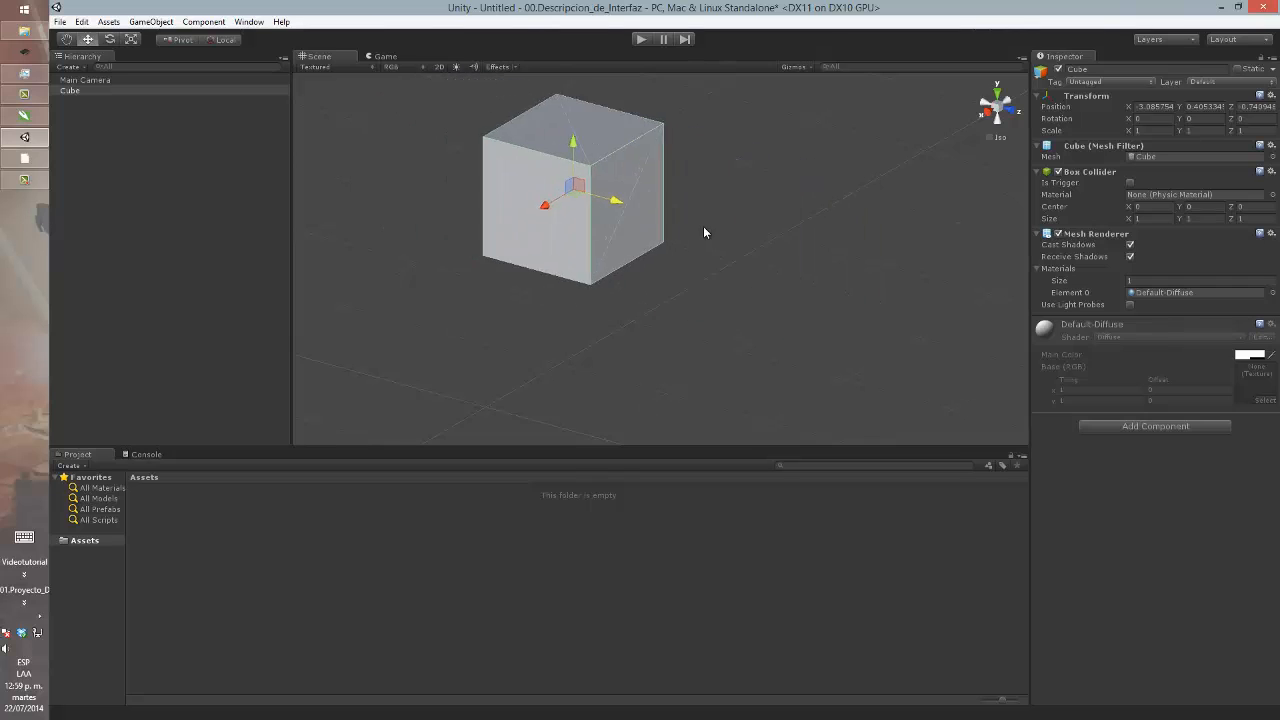
pyautogui.moveTo(704, 232); pyautogui.dragTo(698, 231)
pyautogui.moveTo(612, 234); pyautogui.dragTo(421, 344)
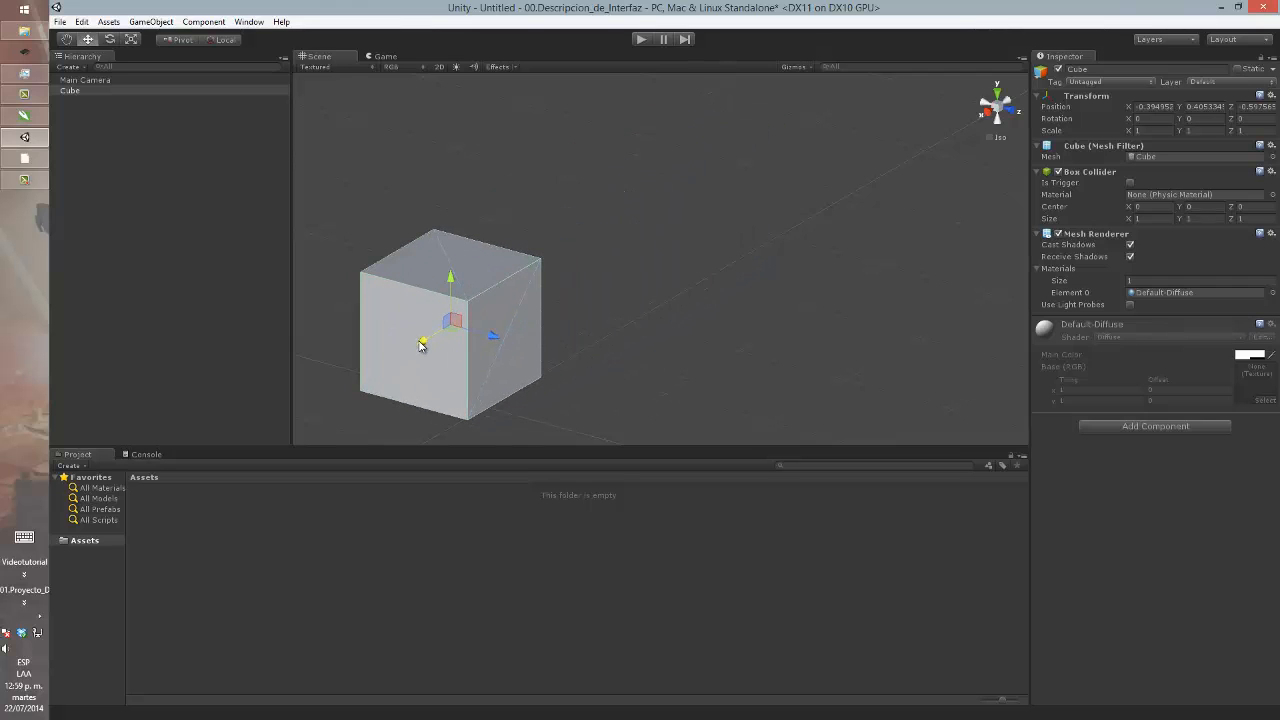
pyautogui.hotkey('ctrl', 'z')
# - Set the cube's position to X 0, Y 0, Z 0 and frame it in the Scene view
pyautogui.click(1156, 106)
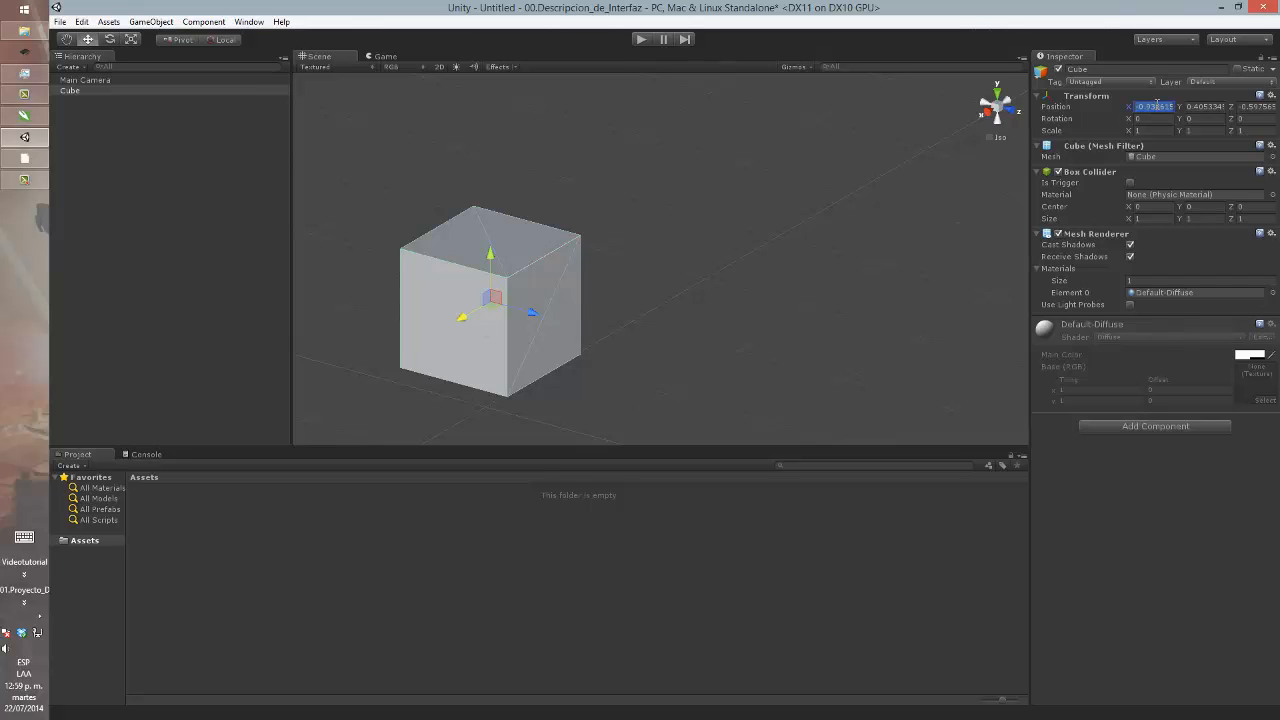
pyautogui.write('0')
pyautogui.press('Tab')
pyautogui.write('0')
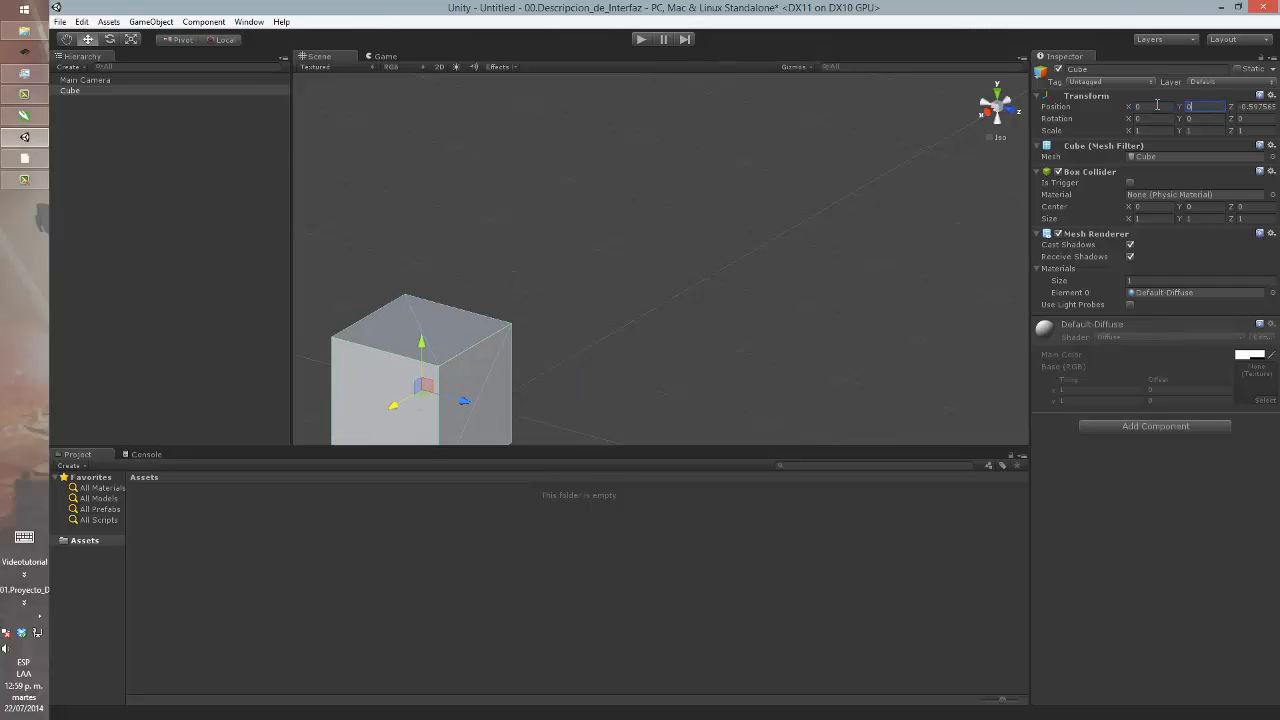
pyautogui.press('Tab')
pyautogui.write('0')
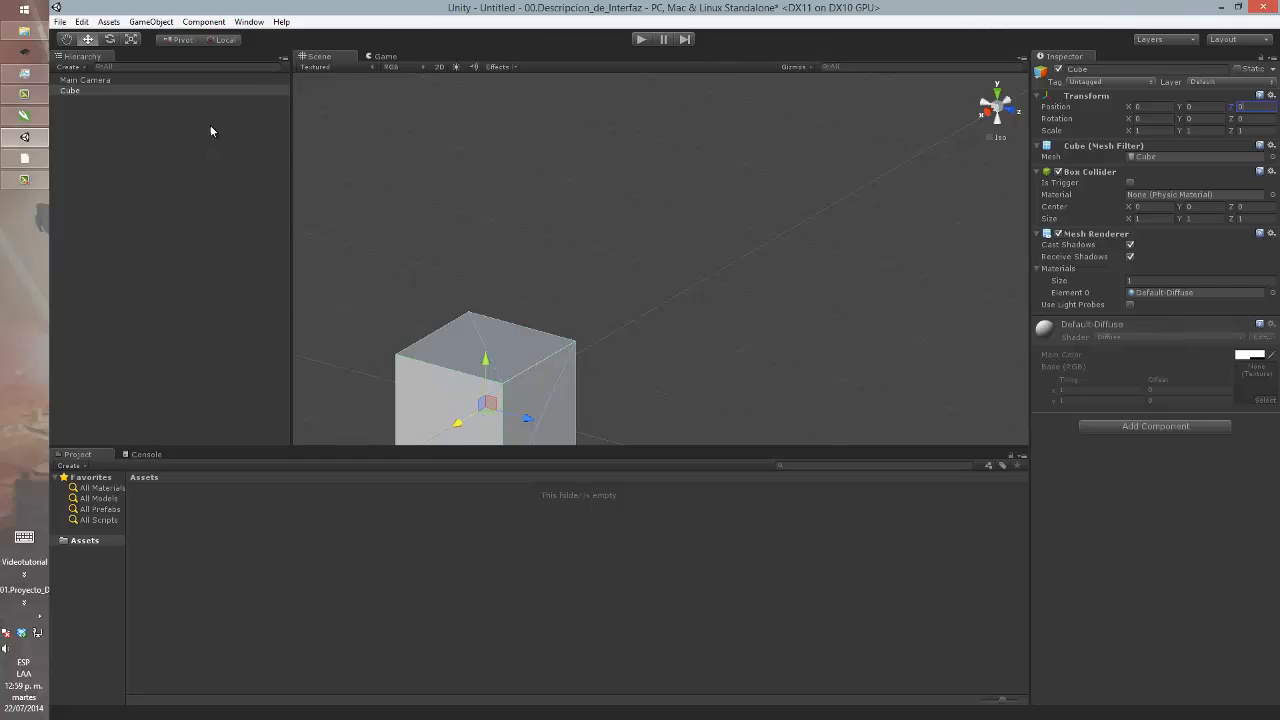
pyautogui.doubleClick(213, 90)
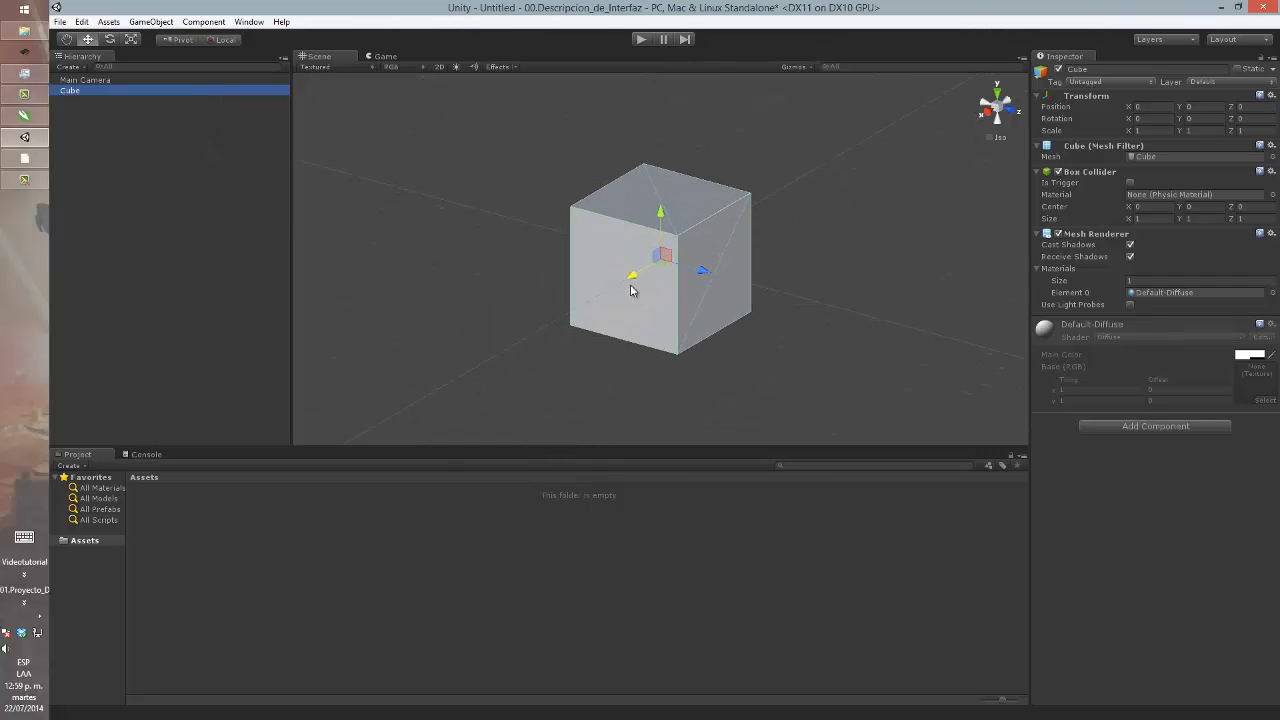
# - Move the cube along the X axis with unit snapping to position X 1
pyautogui.keyDown('ctrl'); pyautogui.moveTo(631, 283); pyautogui.dragTo(519, 319); pyautogui.keyUp('ctrl')
pyautogui.moveTo(633, 287)
pyautogui.keyDown('ctrl'); pyautogui.mouseDown()
pyautogui.moveTo(731, 255)
pyautogui.moveTo(603, 317)
pyautogui.moveTo(719, 263)
pyautogui.moveTo(634, 303)
pyautogui.mouseUp(); pyautogui.keyUp('ctrl')
pyautogui.keyDown('ctrl'); pyautogui.moveTo(568, 335); pyautogui.dragTo(556, 340); pyautogui.keyUp('ctrl')
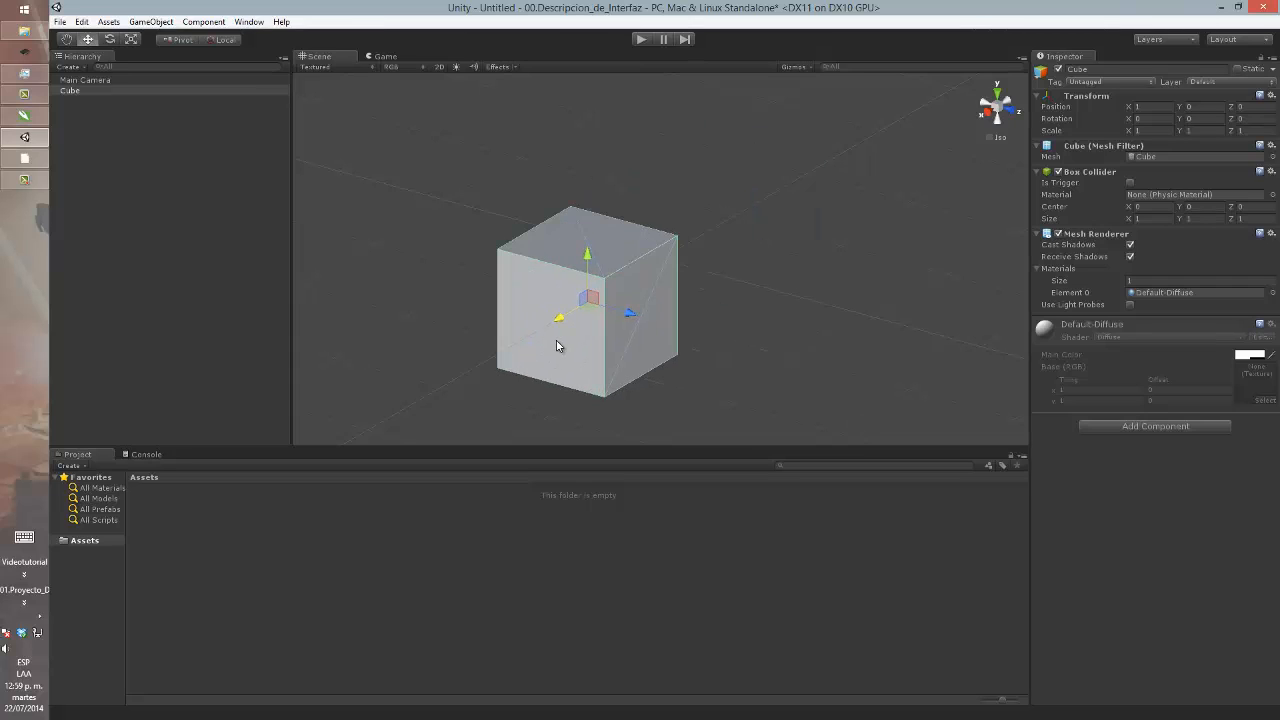
# - Duplicate the cube, snap the copy along X to position 0 against the original, and select each cube in turn
pyautogui.hotkey('ctrl', 'd')
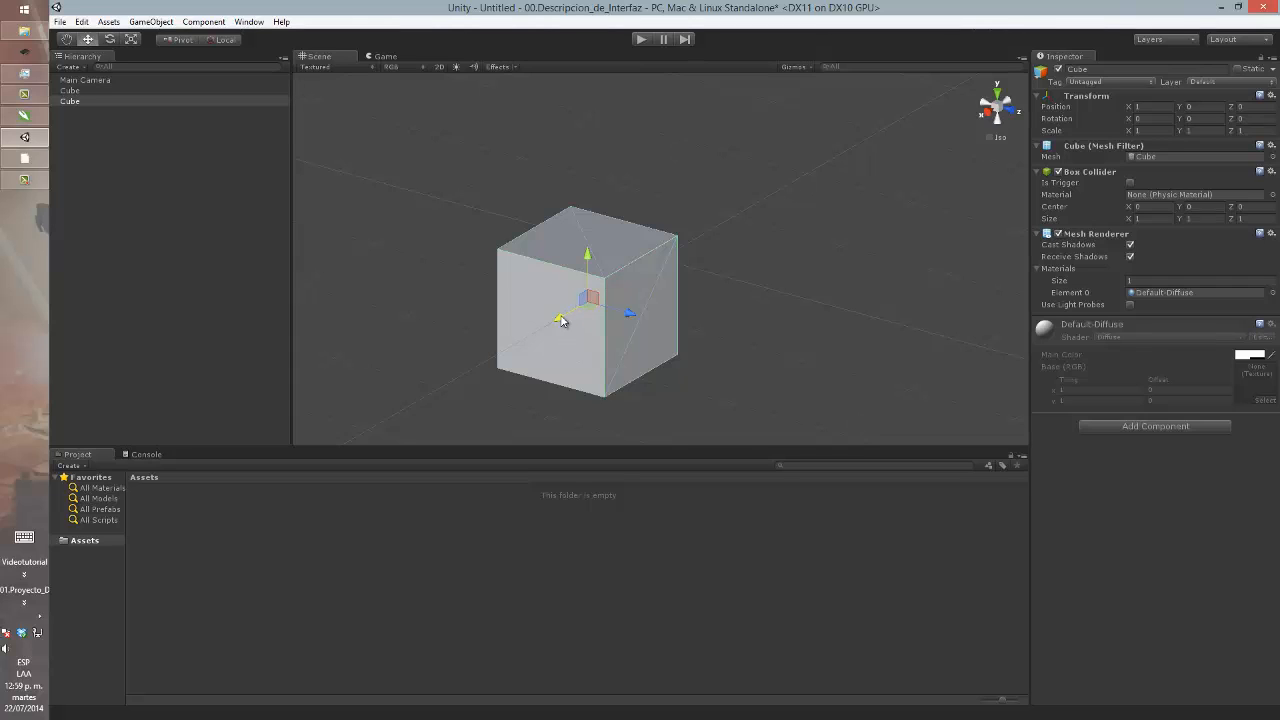
pyautogui.keyDown('ctrl'); pyautogui.moveTo(561, 320); pyautogui.dragTo(628, 291); pyautogui.keyUp('ctrl')
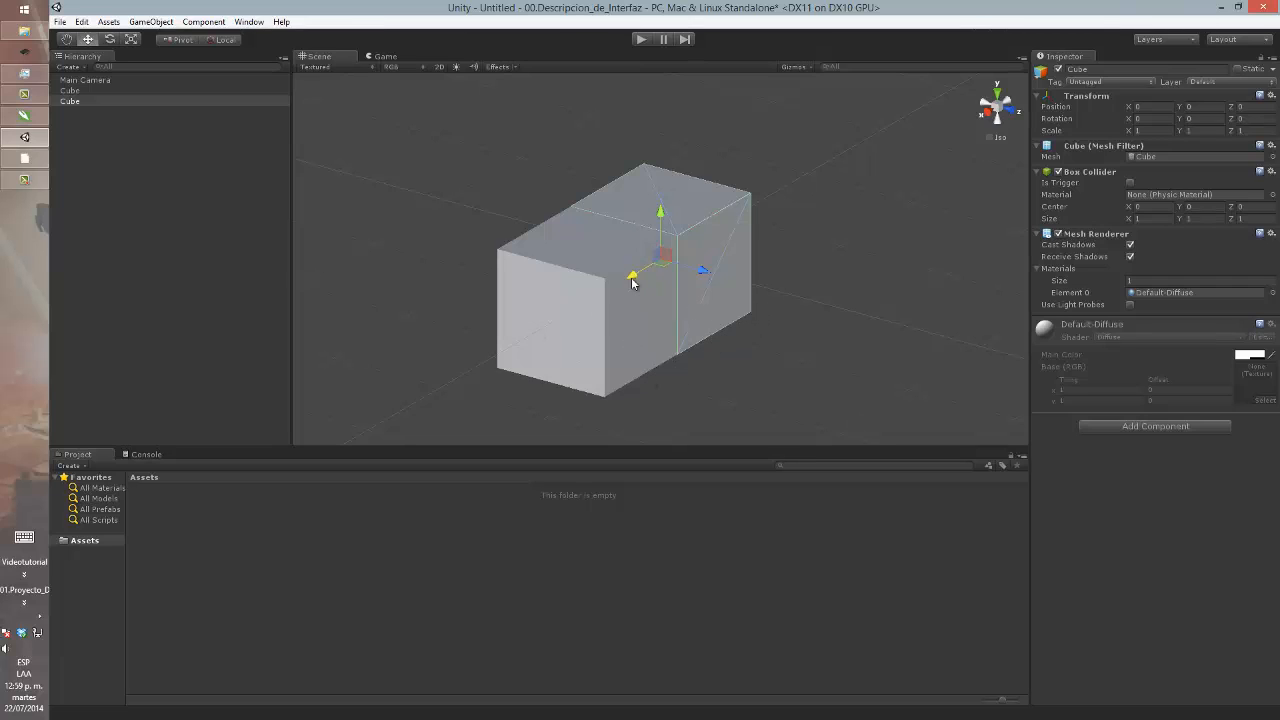
pyautogui.click(578, 283)
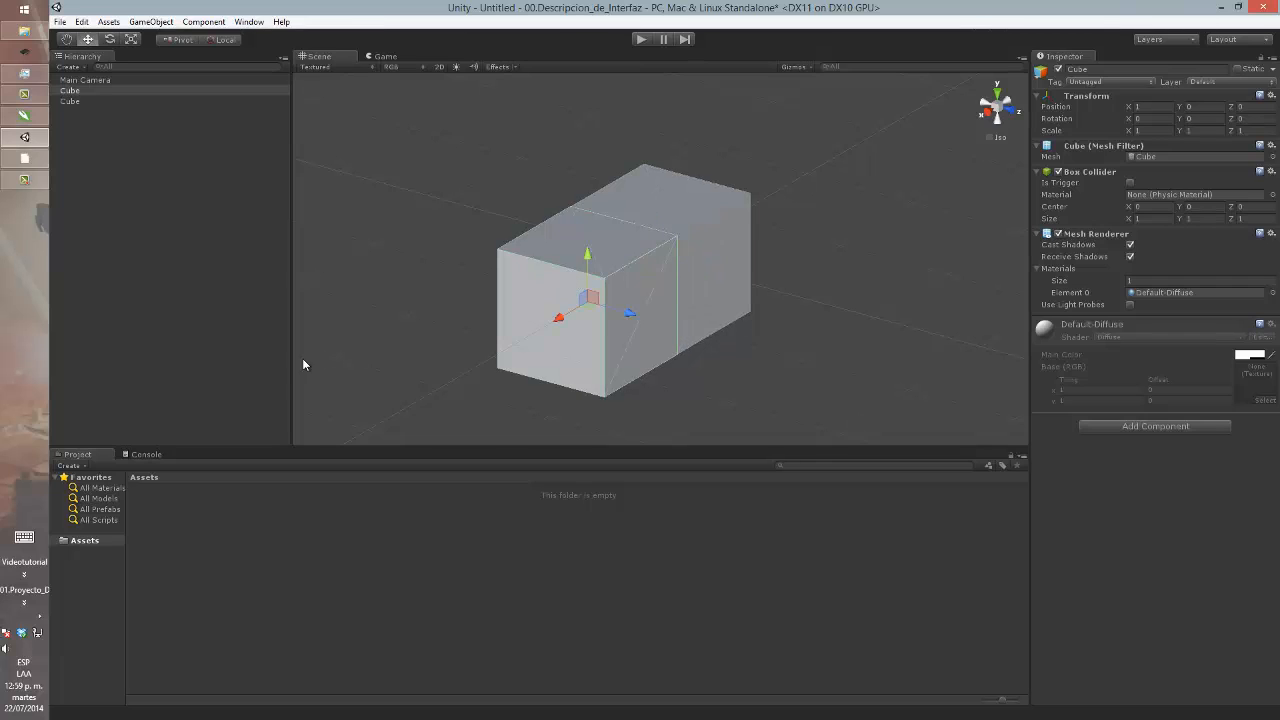
pyautogui.click(673, 230)
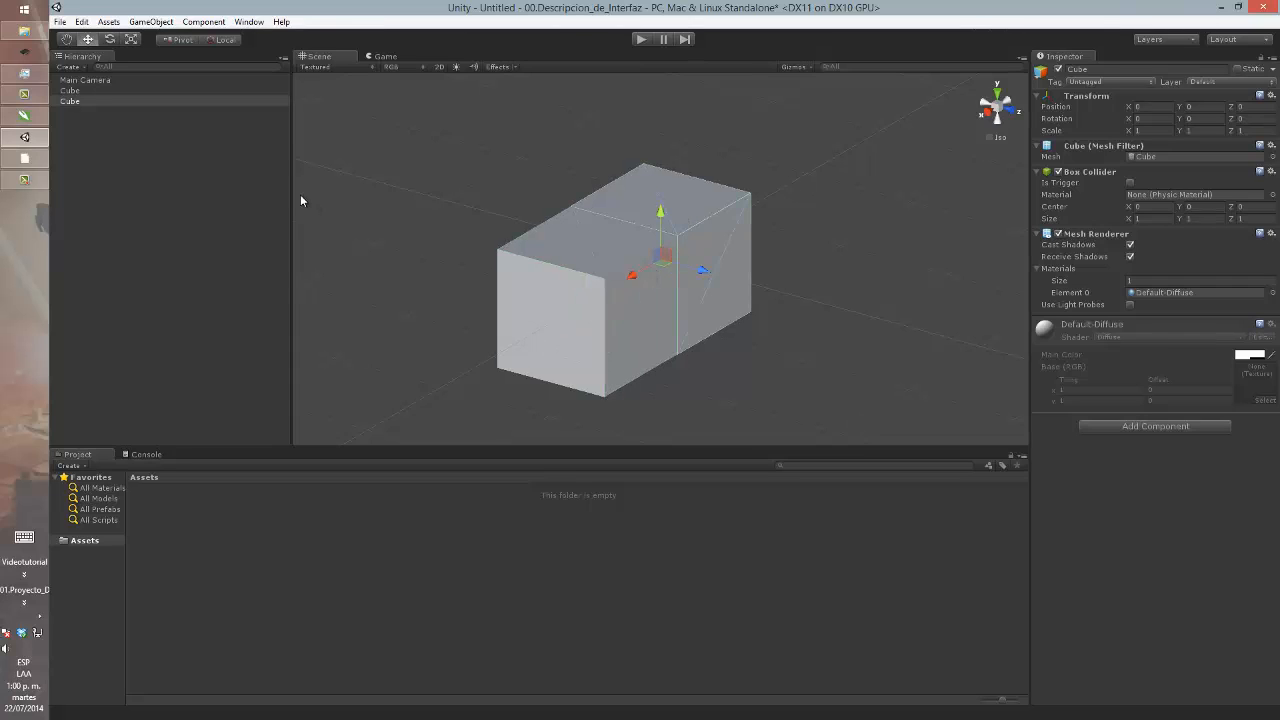
# - Rotate the duplicated cube at the origin about 39.3 degrees around its X axis with the Rotate tool
pyautogui.click(111, 39)
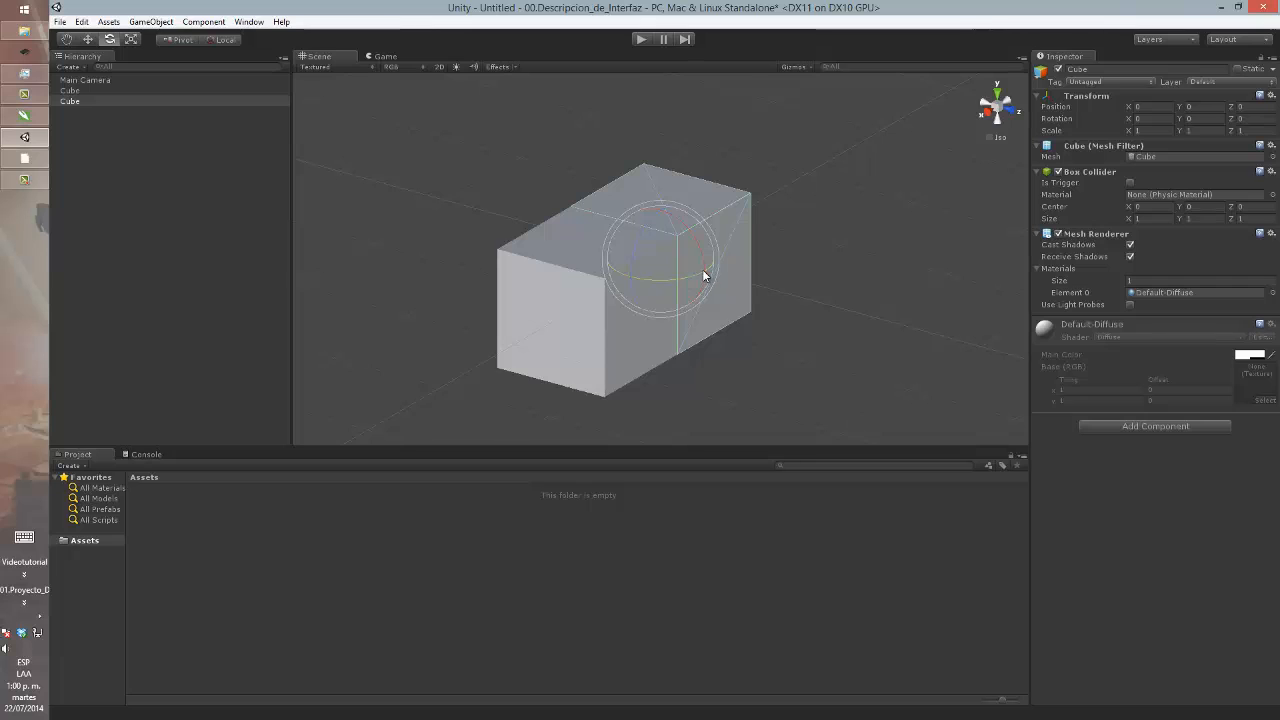
pyautogui.moveTo(701, 274); pyautogui.dragTo(693, 333)
pyautogui.click(693, 333)
pyautogui.click(685, 210)
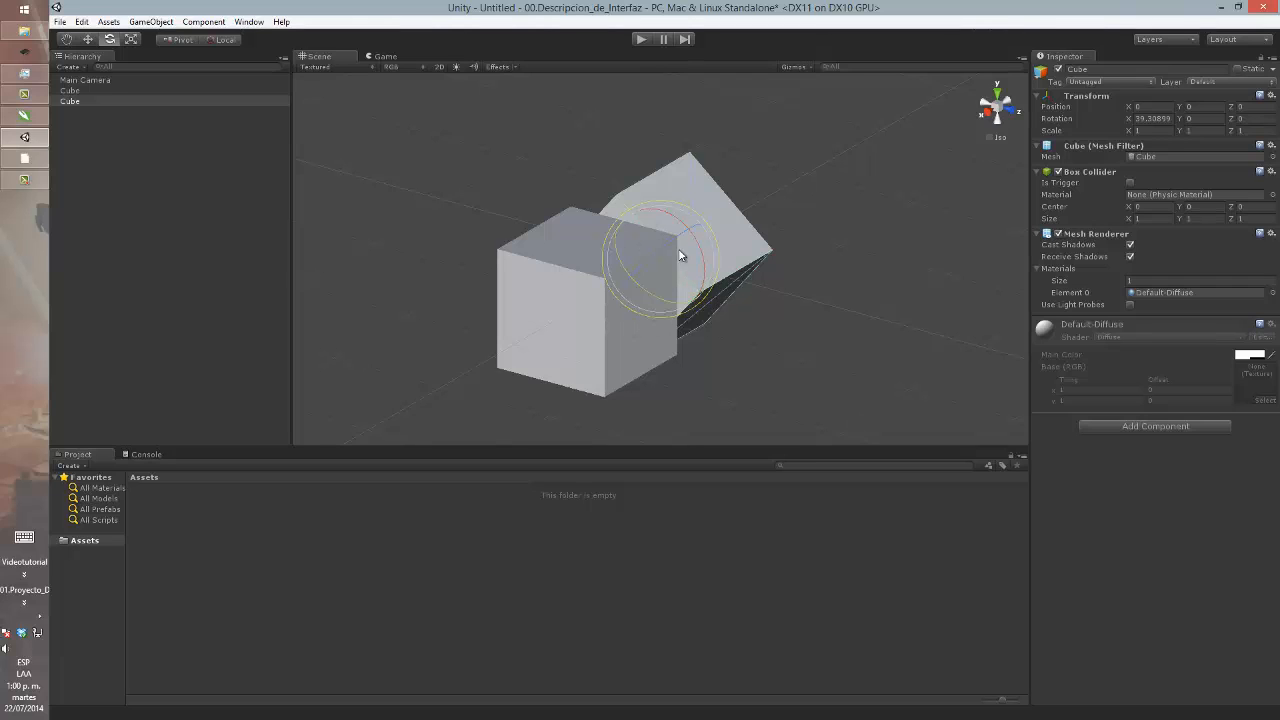
# - Scale the rotated cube freehand, uniformly and along Y and Z, to about X 0.47, Y 1.38, Z 1.61
pyautogui.click(131, 40)
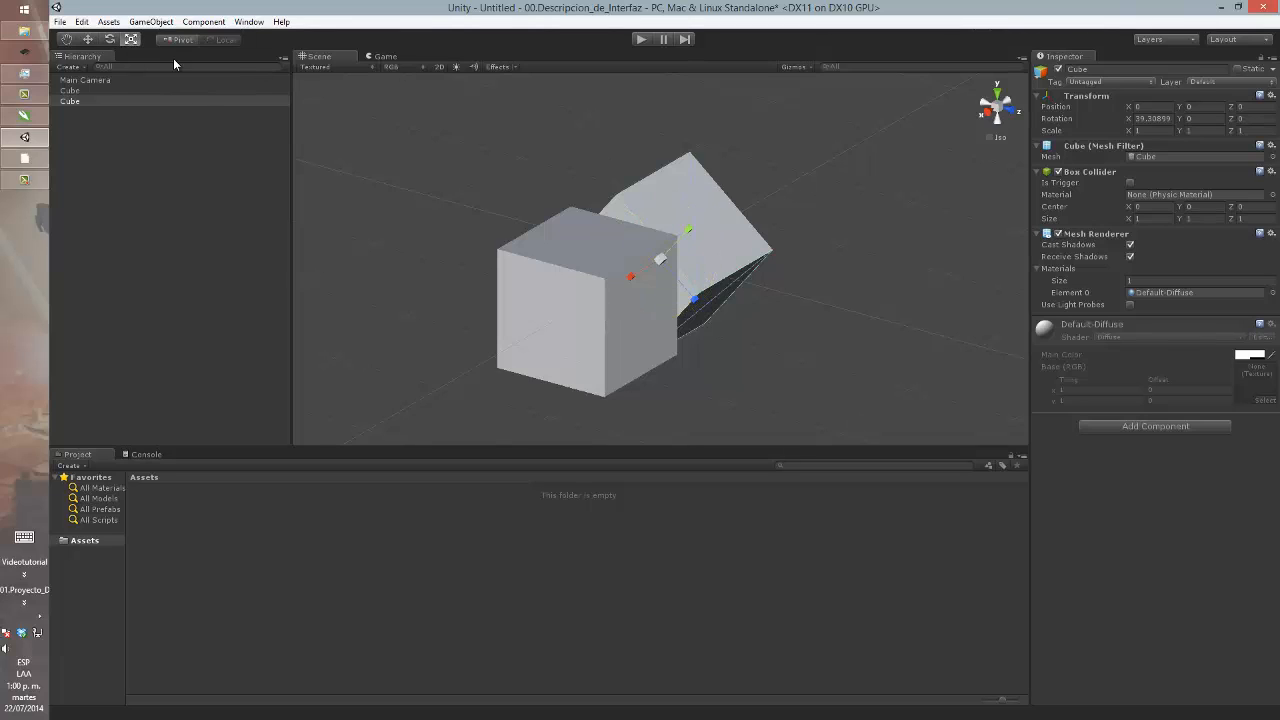
pyautogui.moveTo(661, 262); pyautogui.dragTo(638, 271)
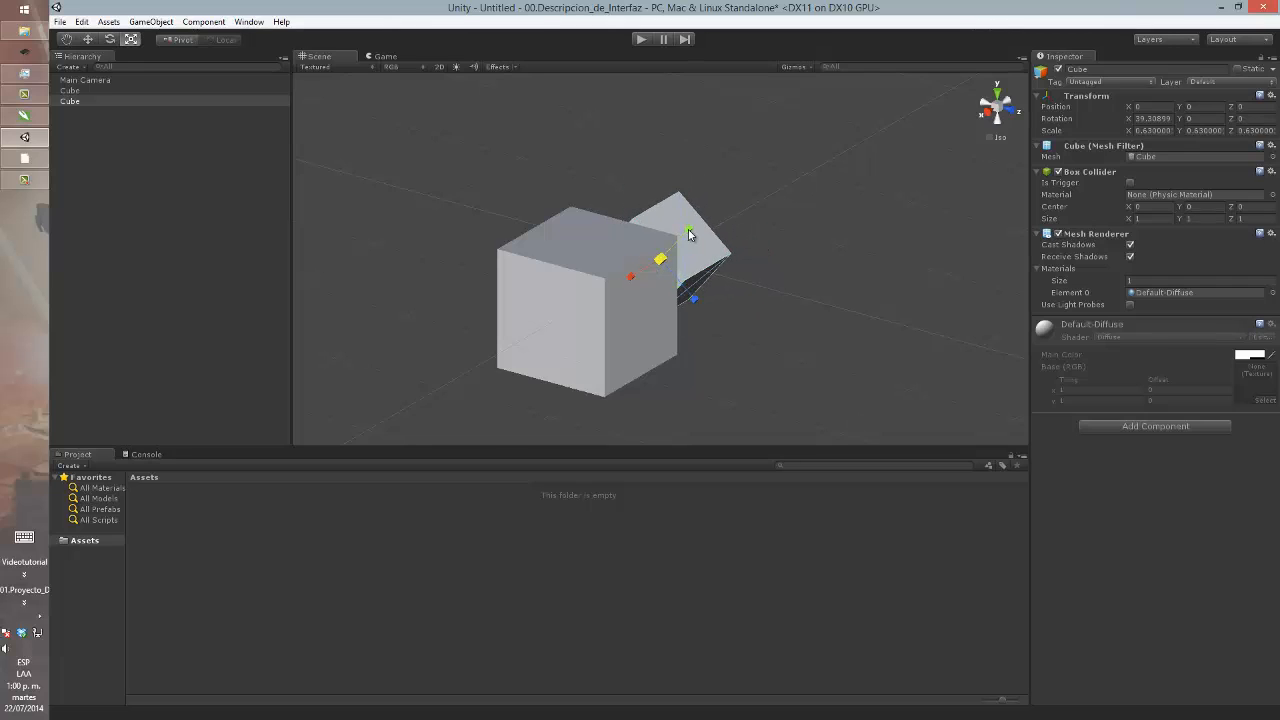
pyautogui.moveTo(688, 230); pyautogui.dragTo(748, 170)
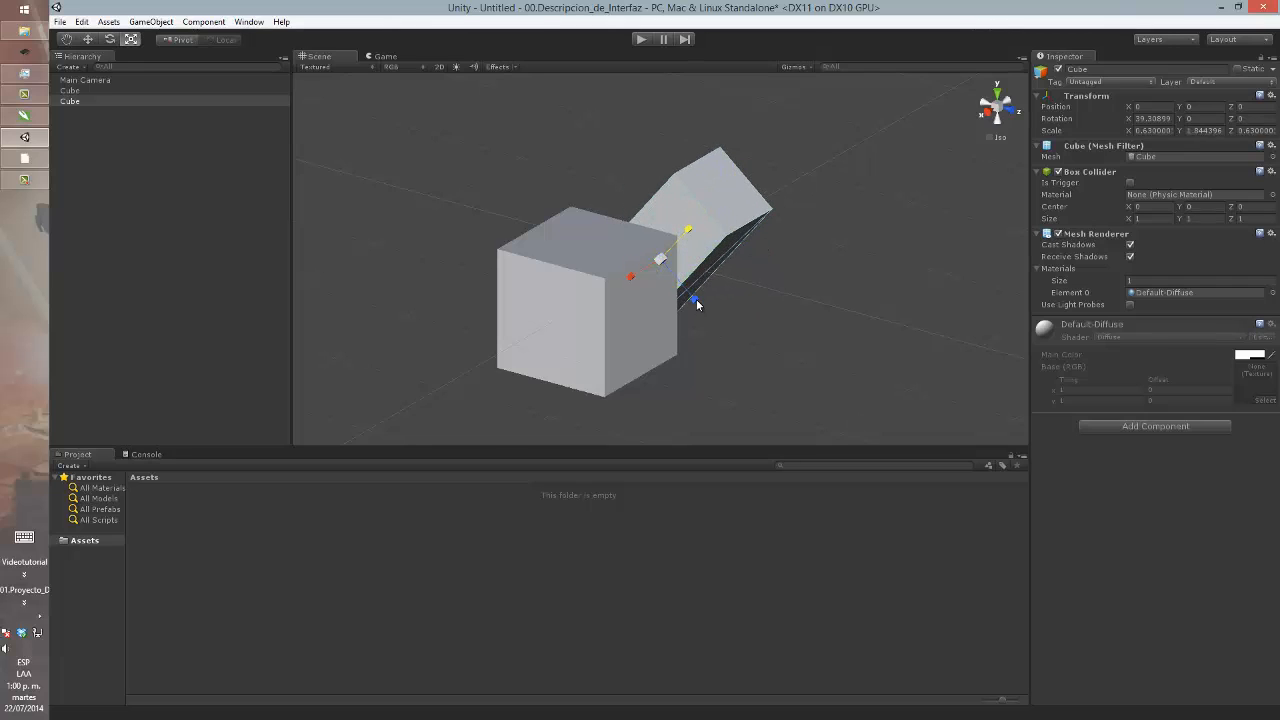
pyautogui.moveTo(695, 299); pyautogui.dragTo(768, 410)
pyautogui.moveTo(663, 262); pyautogui.dragTo(628, 258)
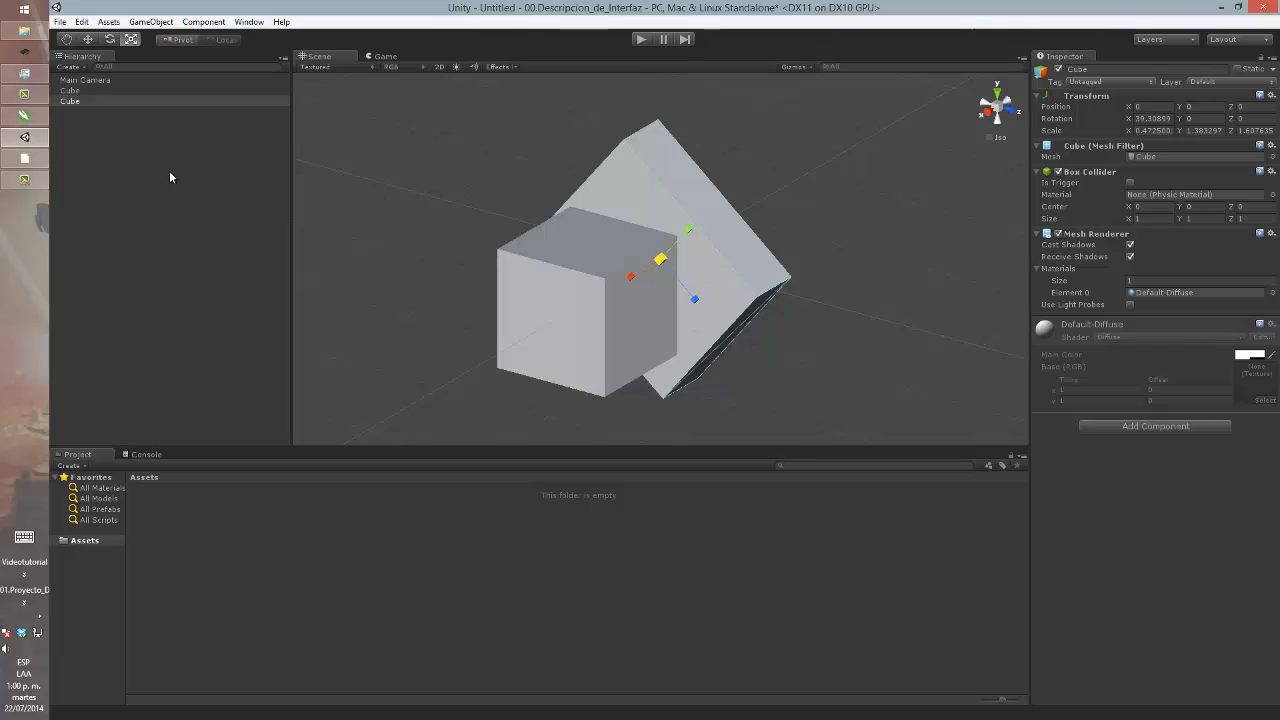
# - Set the transform handle position to Center, and run the scene briefly in play mode before stopping it
pyautogui.click(185, 39)
pyautogui.click(183, 39)
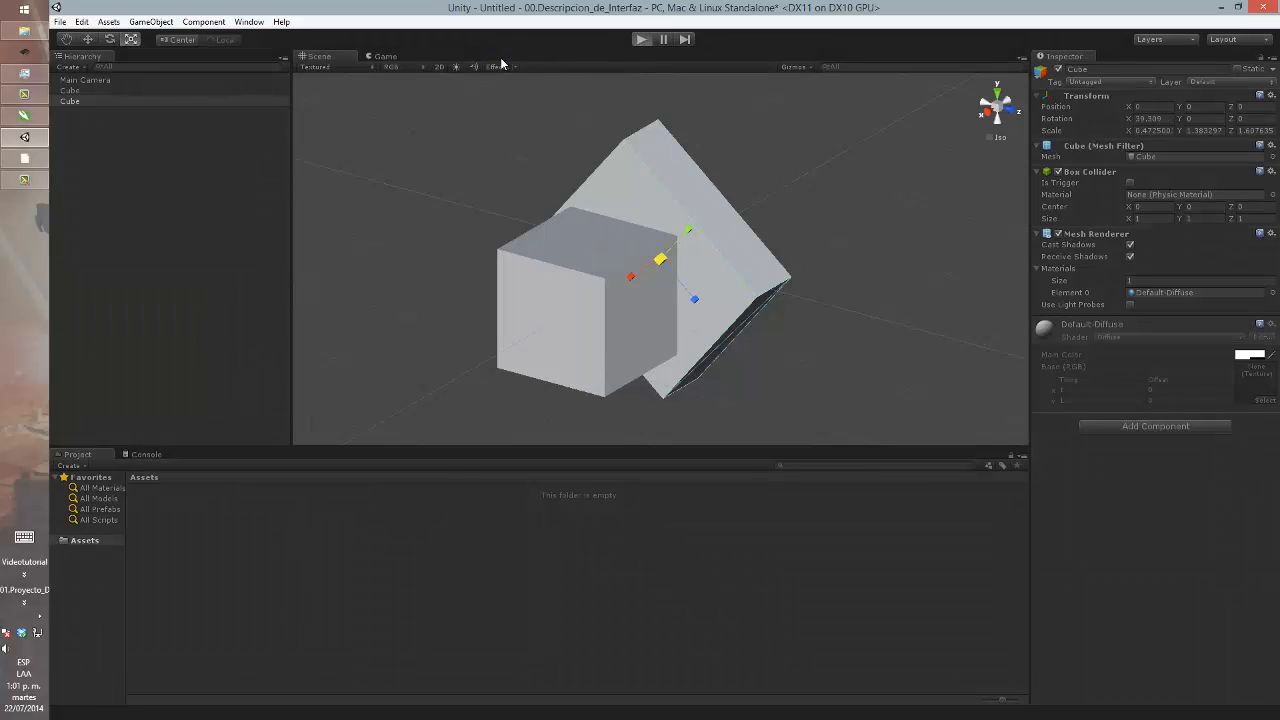
pyautogui.hotkey('ctrl', 'p')
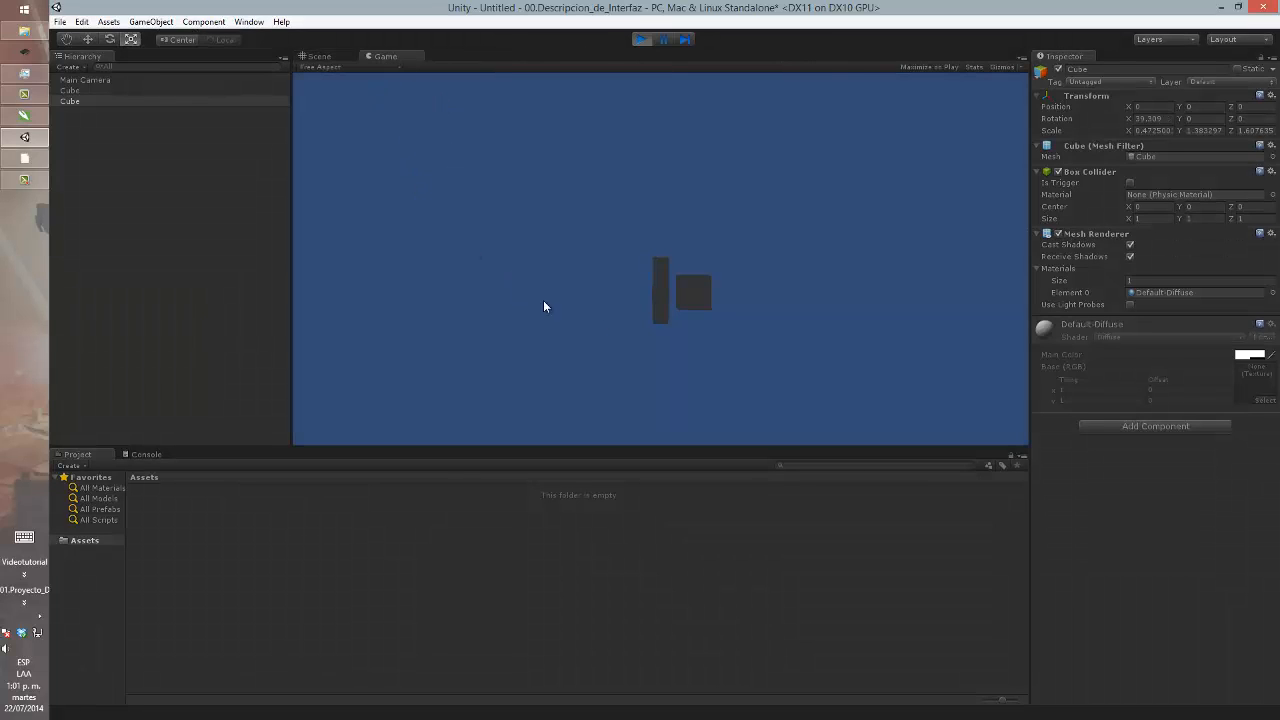
pyautogui.click(641, 40)
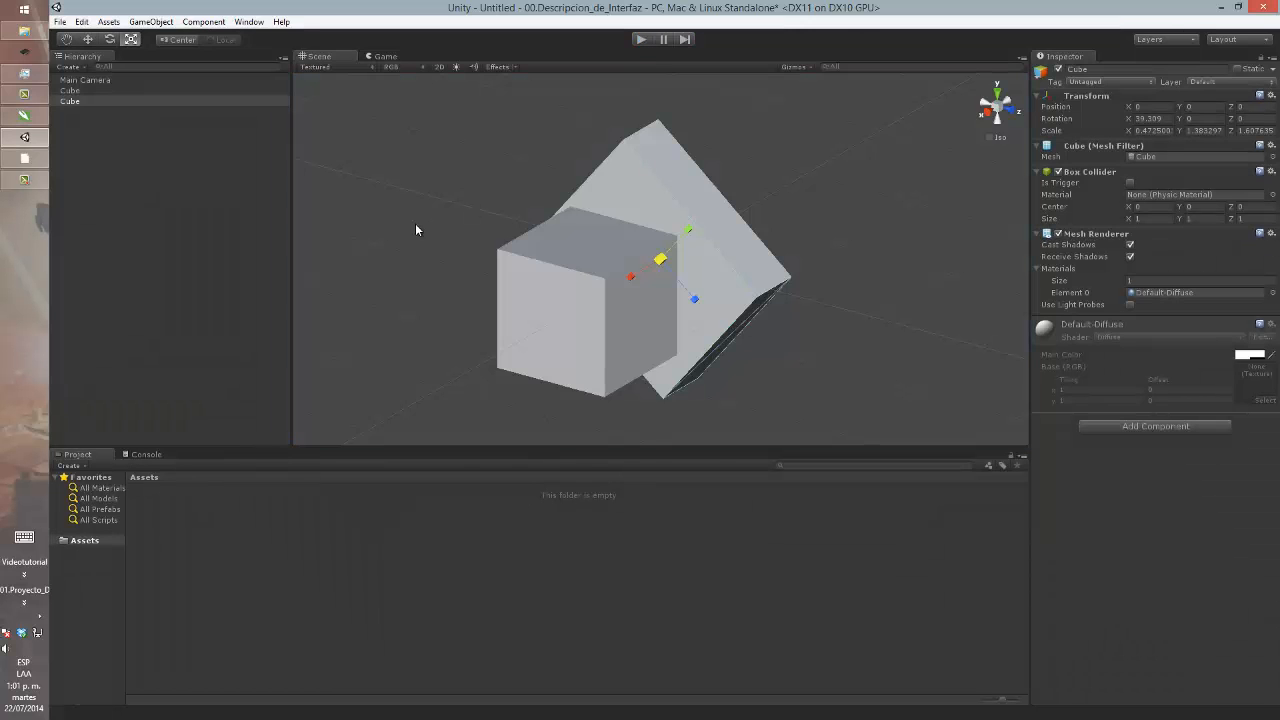
# - Select the Main Camera and view it together with both cubes from the top
pyautogui.click(124, 80)
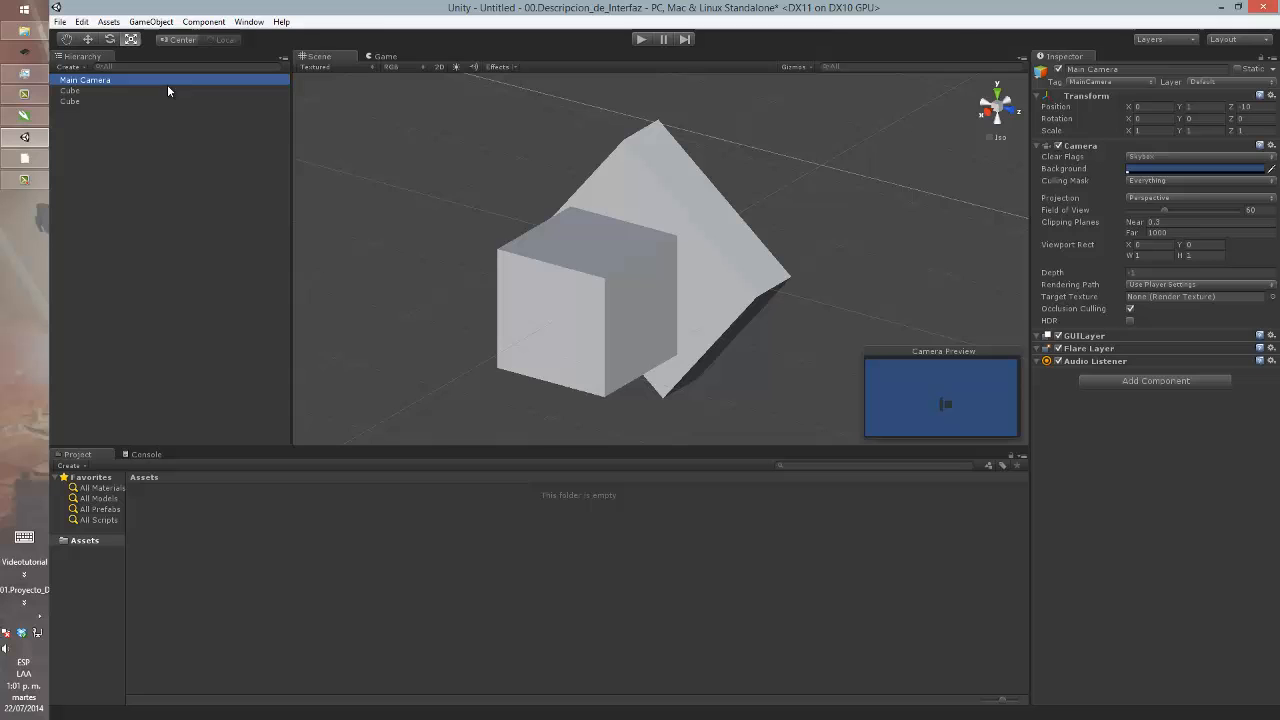
pyautogui.click(996, 90)
pyautogui.scroll(-8, 818, 339)
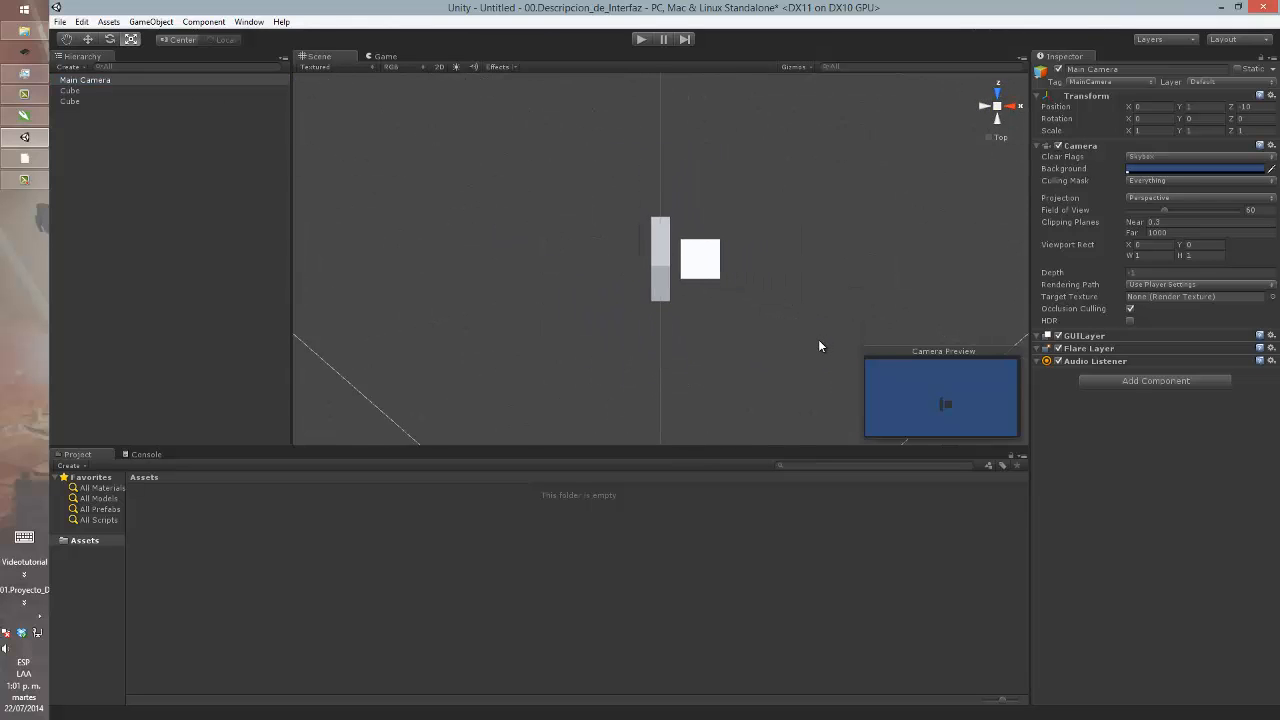
pyautogui.moveTo(763, 334); pyautogui.dragTo(739, 266, button='middle')
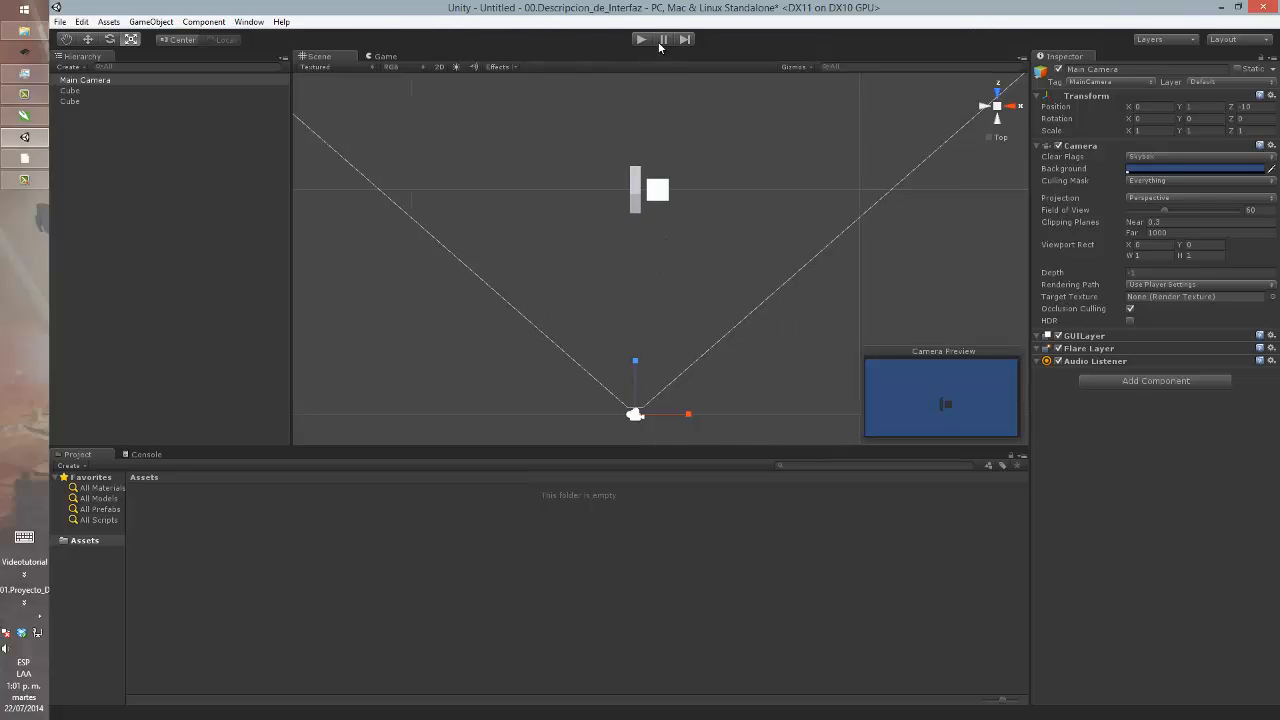
# - Delete the rotated and stretched cube from the scene
pyautogui.click(643, 188)
pyautogui.keyDown('alt'); pyautogui.moveTo(720, 237); pyautogui.dragTo(637, 190); pyautogui.keyUp('alt')
pyautogui.press('Delete')
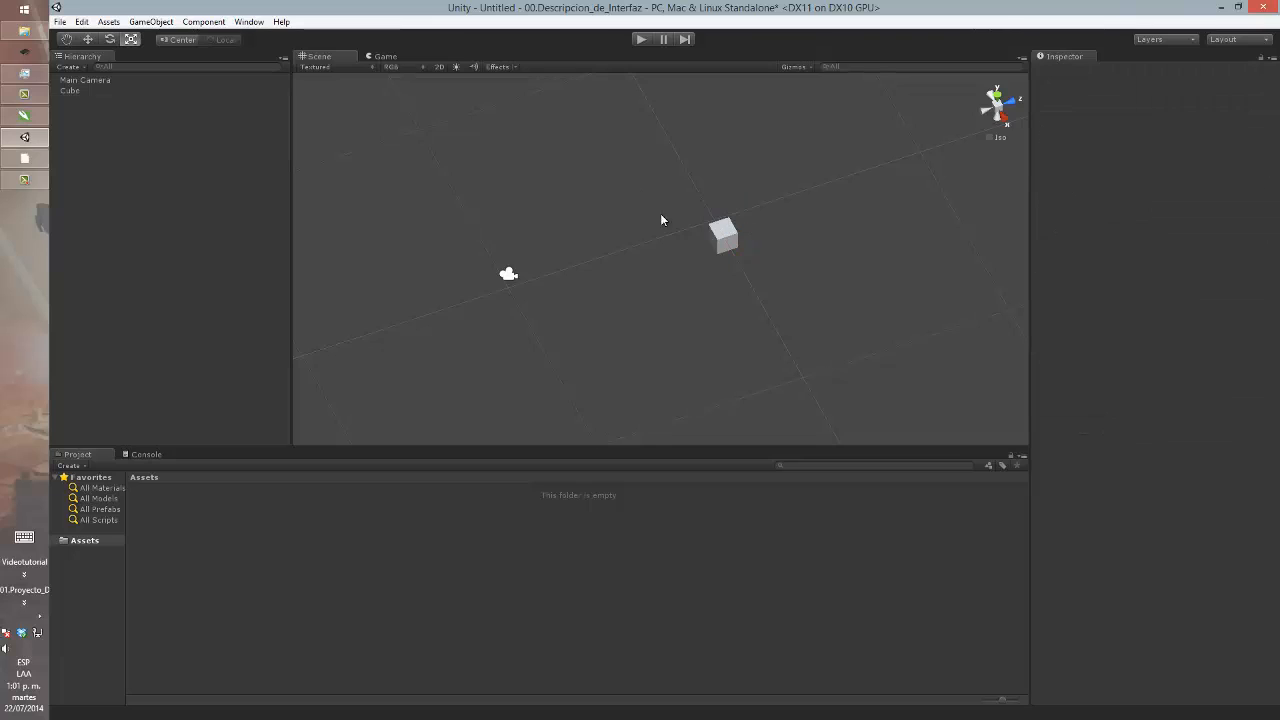
# - Set the remaining cube's X position to 0
pyautogui.click(721, 235)
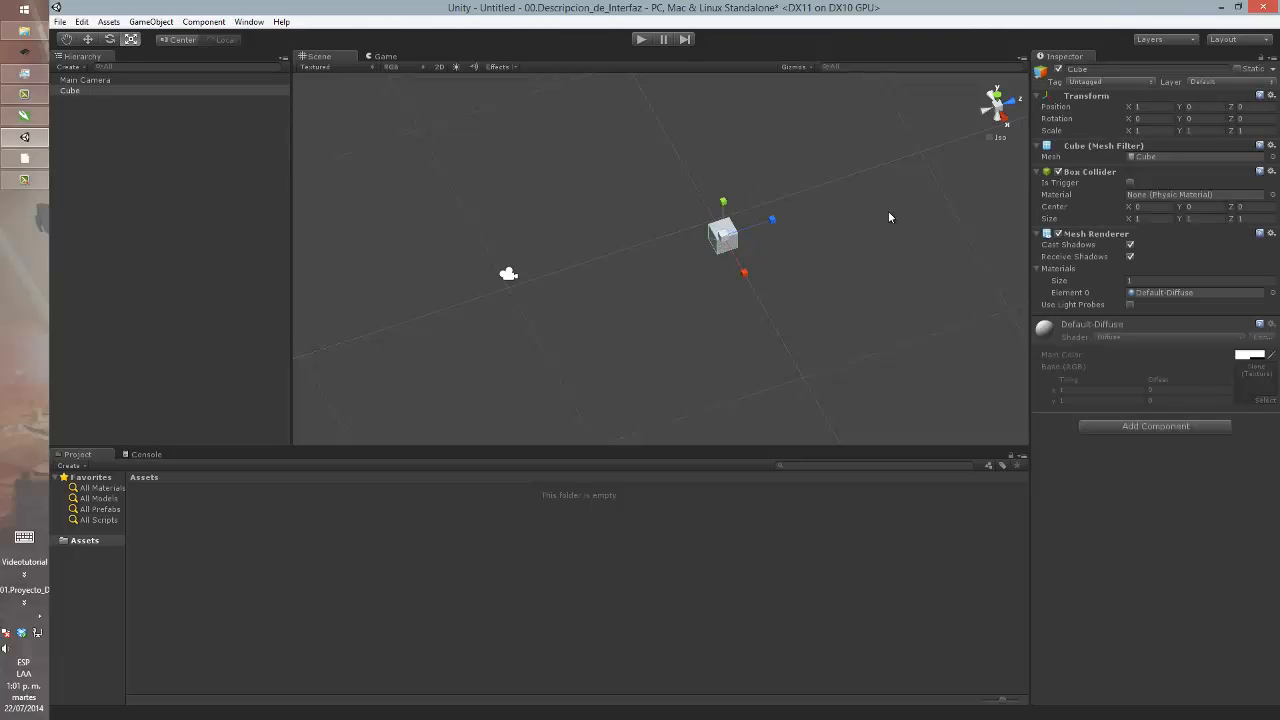
pyautogui.click(1152, 107)
pyautogui.write('0')
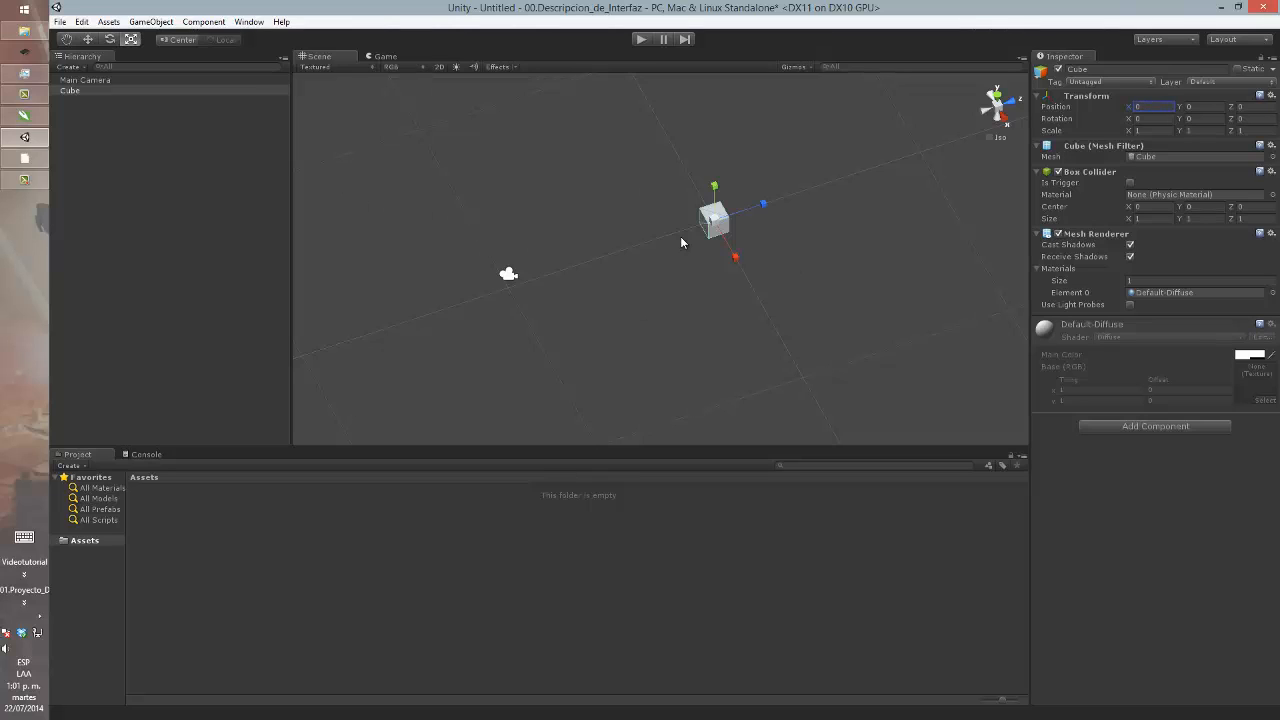
# - Add a physics Rigidbody component to the cube
pyautogui.click(172, 22)
pyautogui.moveTo(205, 22)
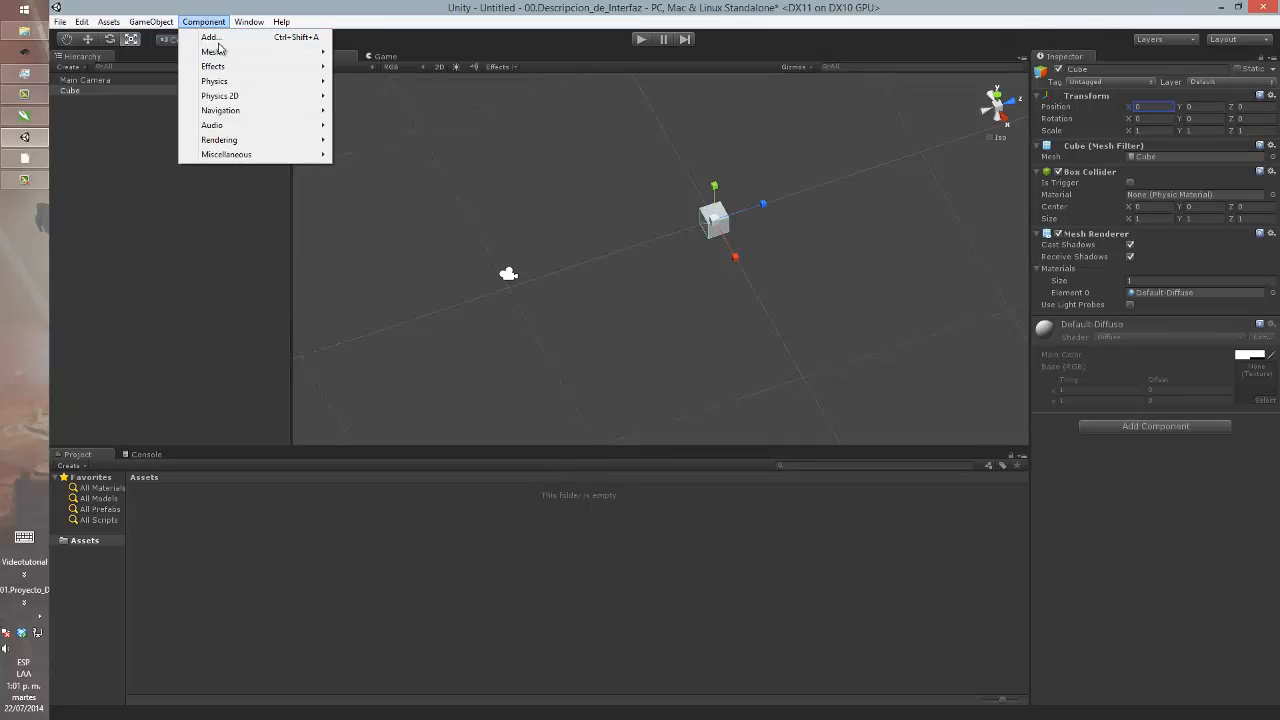
pyautogui.moveTo(236, 84)
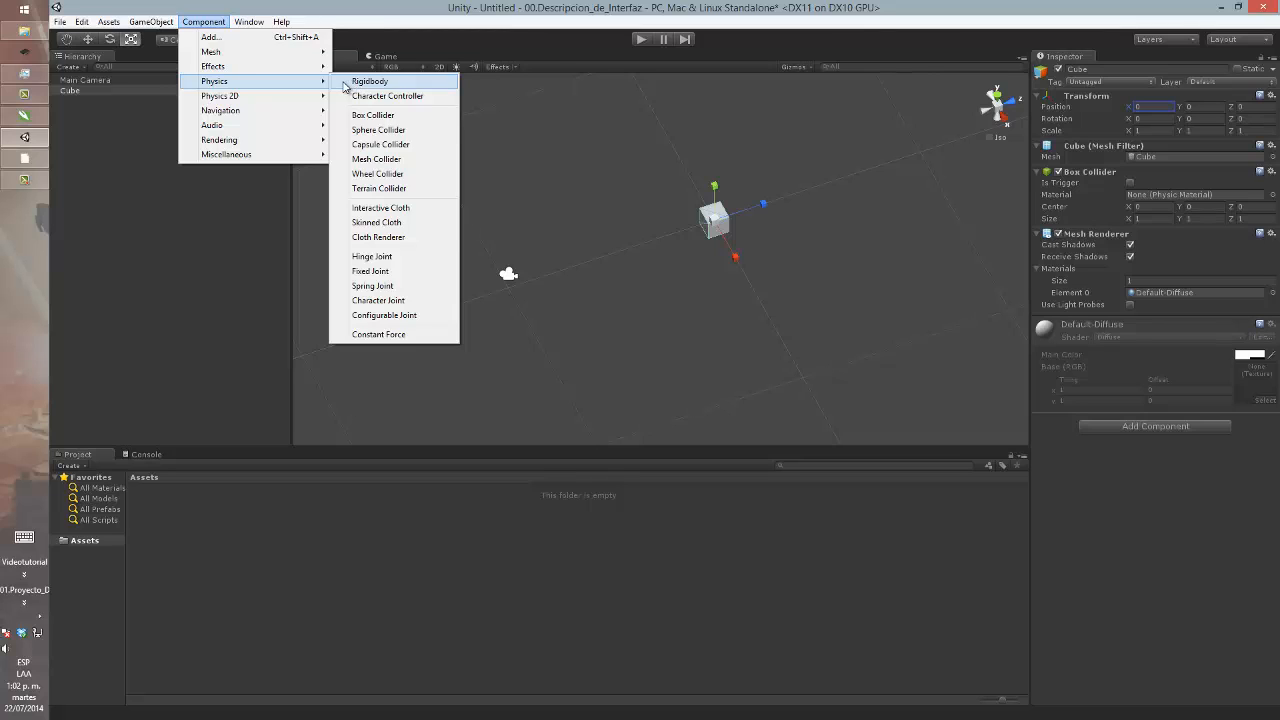
pyautogui.click(345, 83)
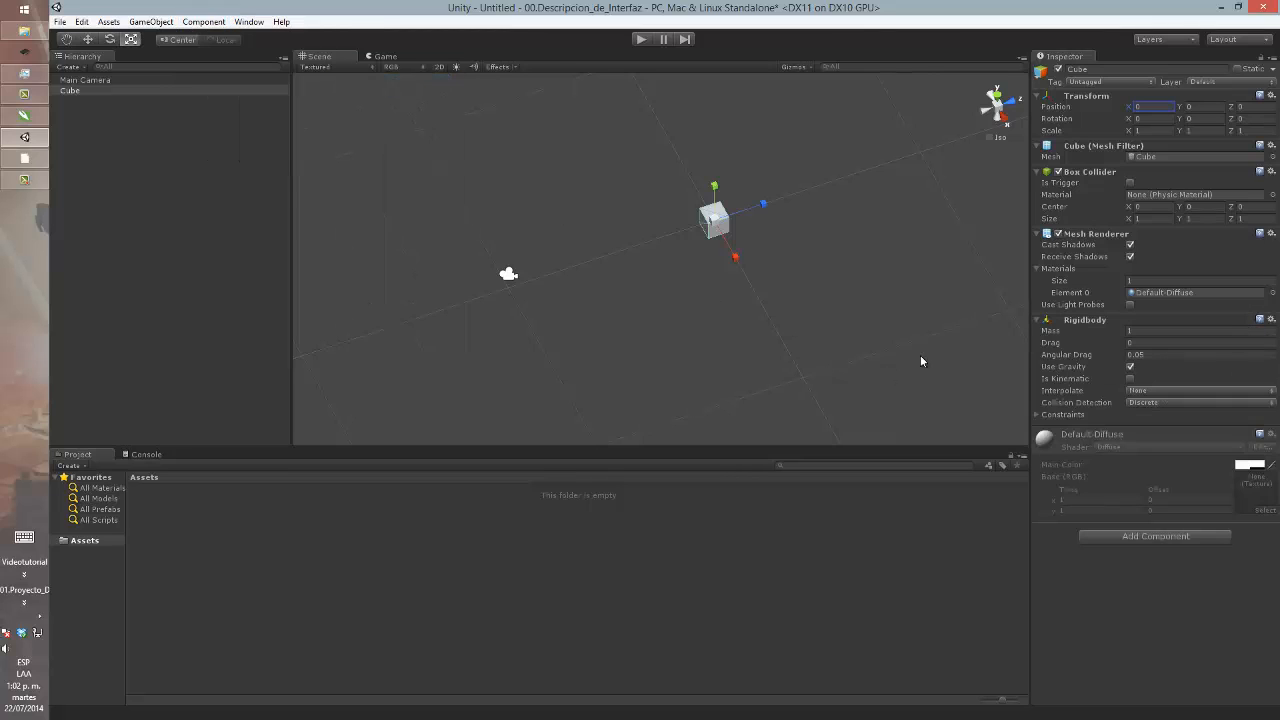
# - Run the scene in play mode, pause it while the cube falls, resume it and stop it
pyautogui.click(643, 39)
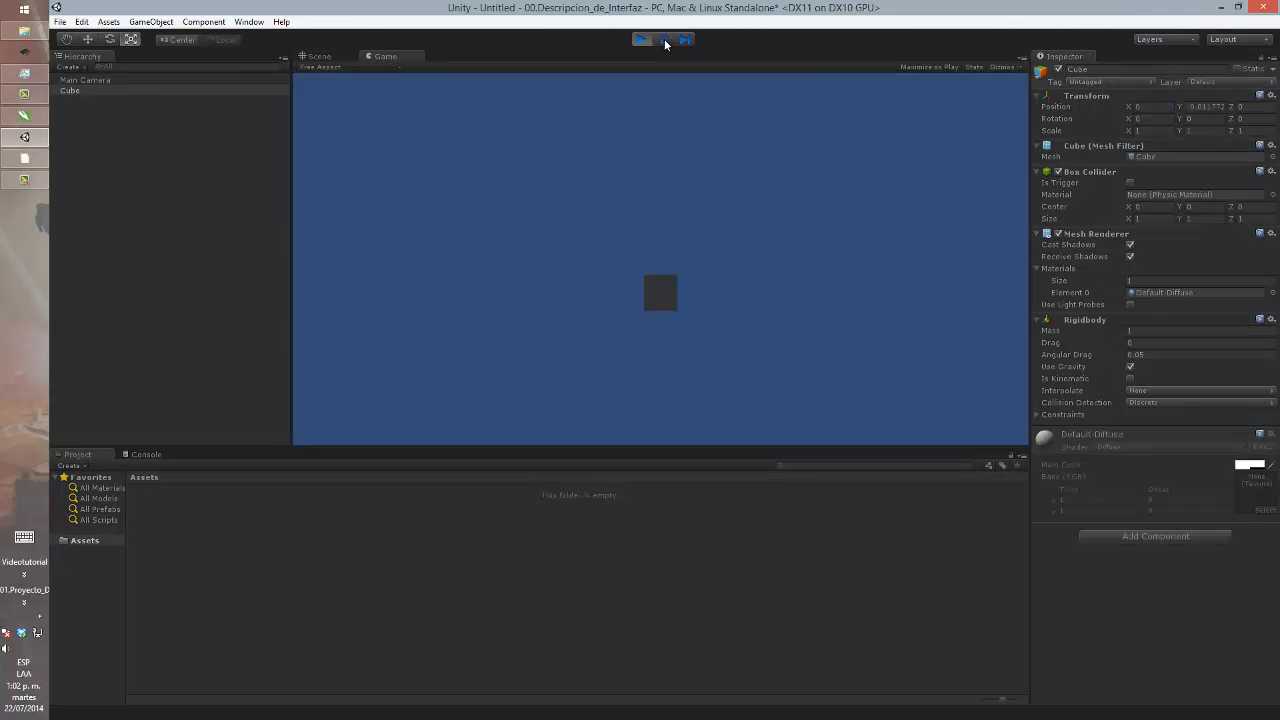
pyautogui.click(663, 39)
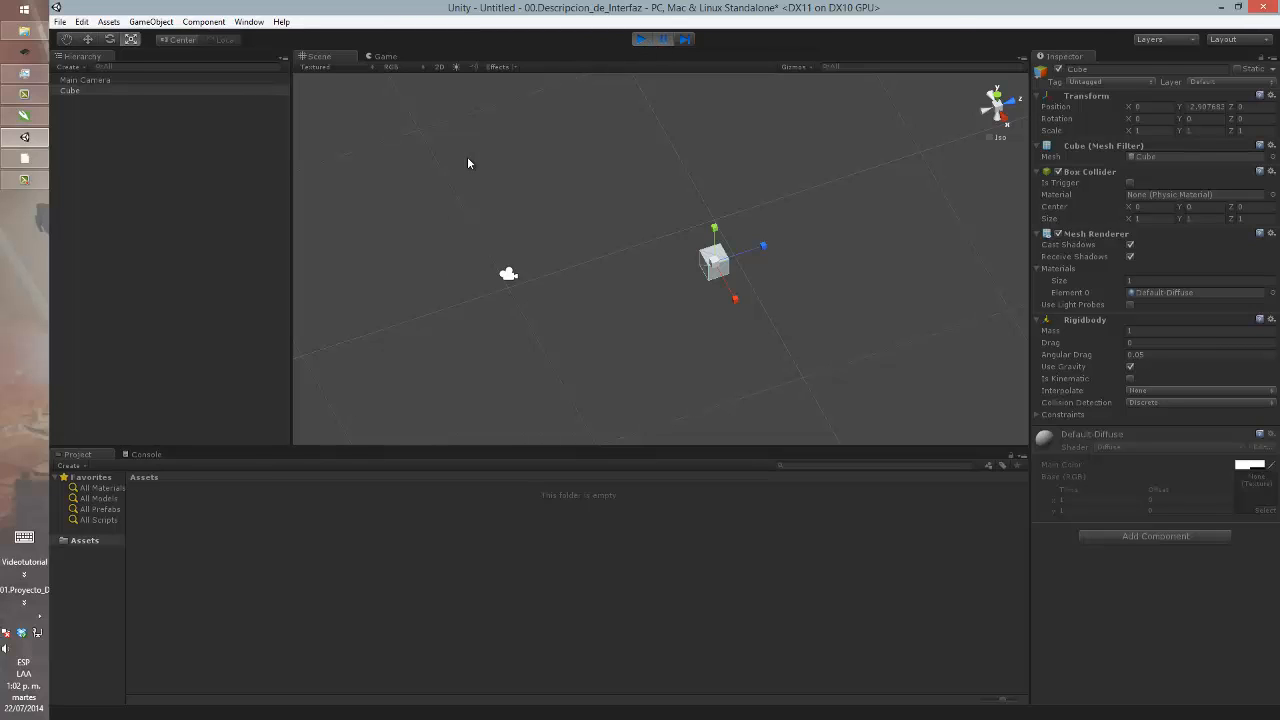
pyautogui.click(663, 39)
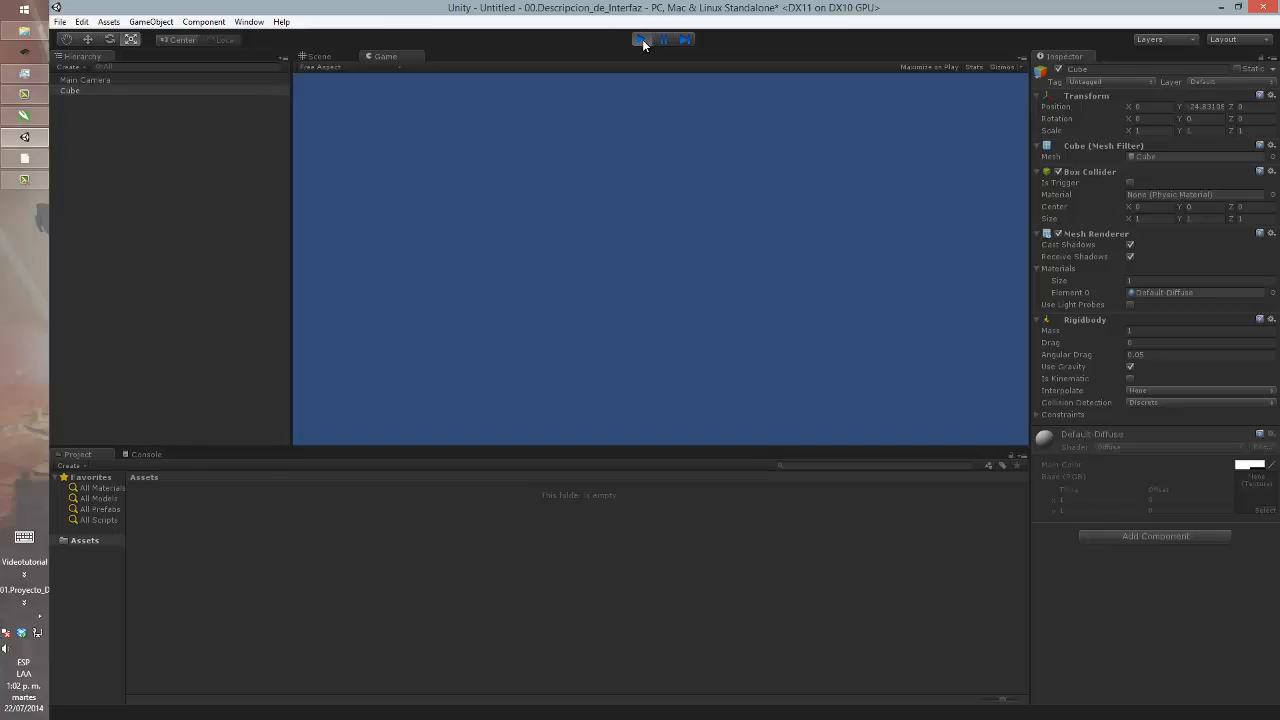
pyautogui.click(643, 41)
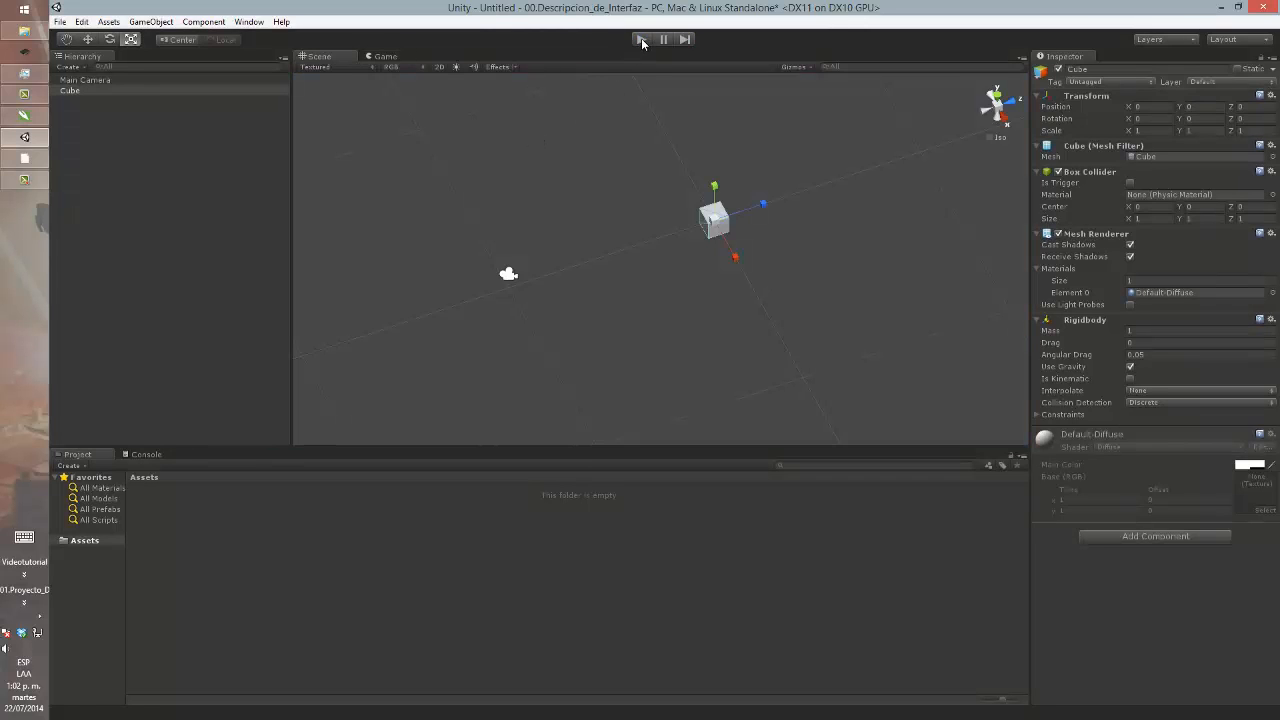
# - Run the scene in play mode, pause it, advance it five single frames in the Game view and stop it, returning to the Scene view
pyautogui.click(641, 39)
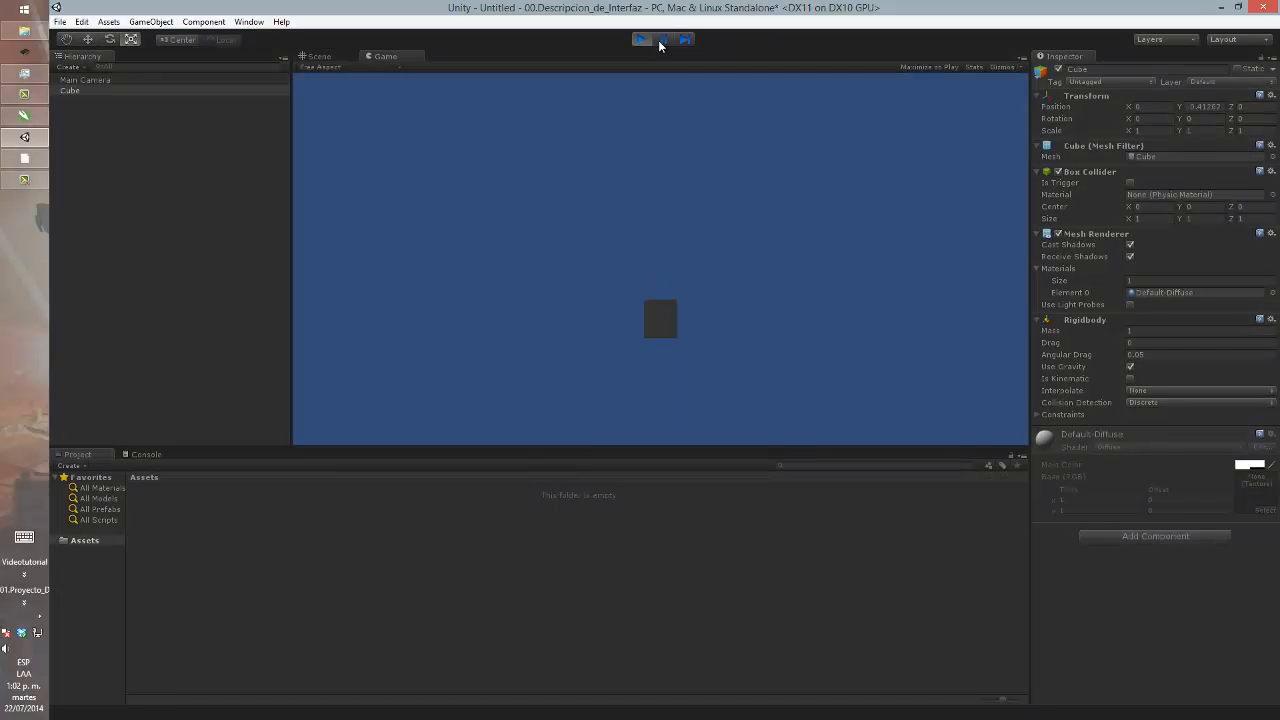
pyautogui.click(659, 43)
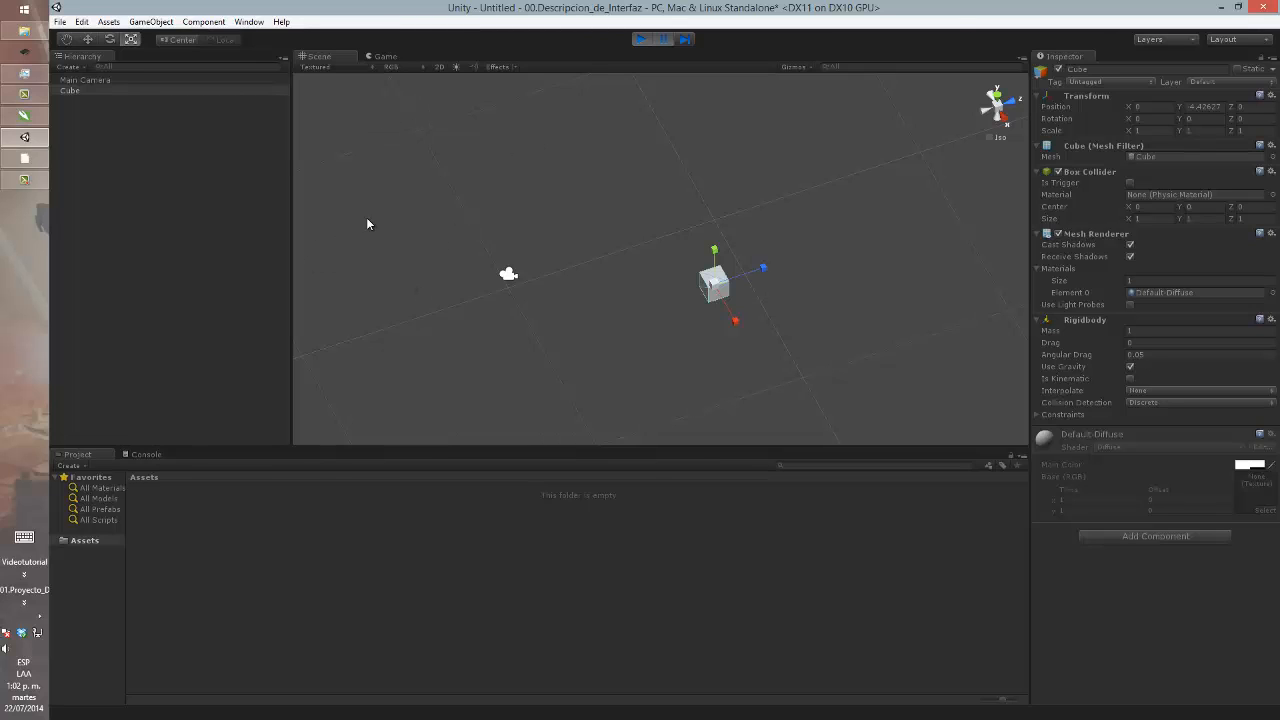
pyautogui.click(386, 57)
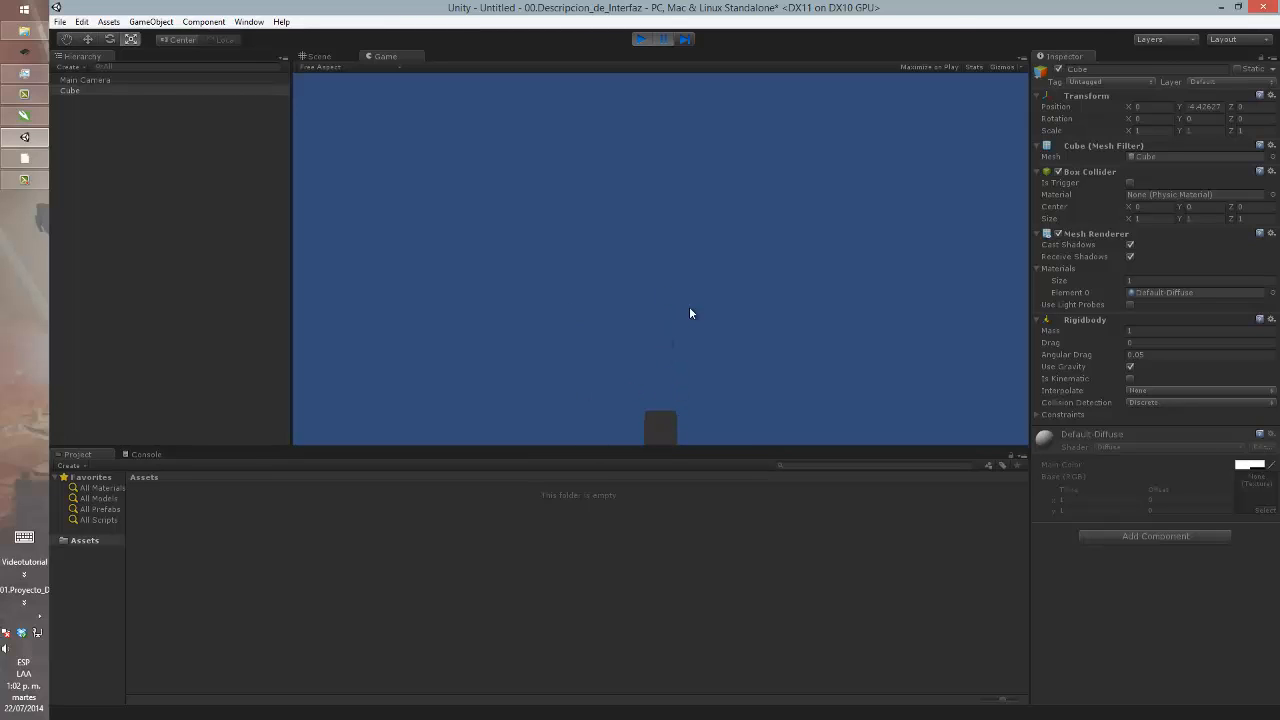
pyautogui.click(693, 41)
pyautogui.click(693, 41)
pyautogui.click(693, 41)
pyautogui.click(693, 41)
pyautogui.click(693, 41)
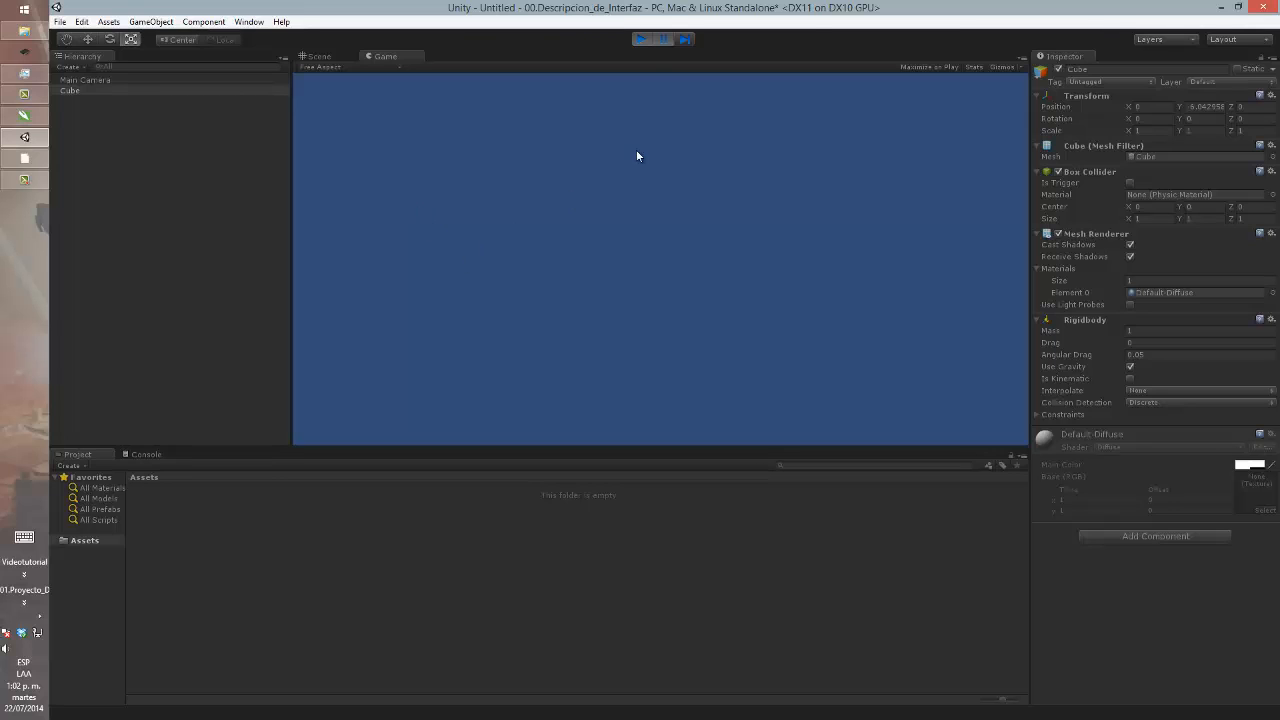
pyautogui.click(641, 39)
pyautogui.click(348, 57)
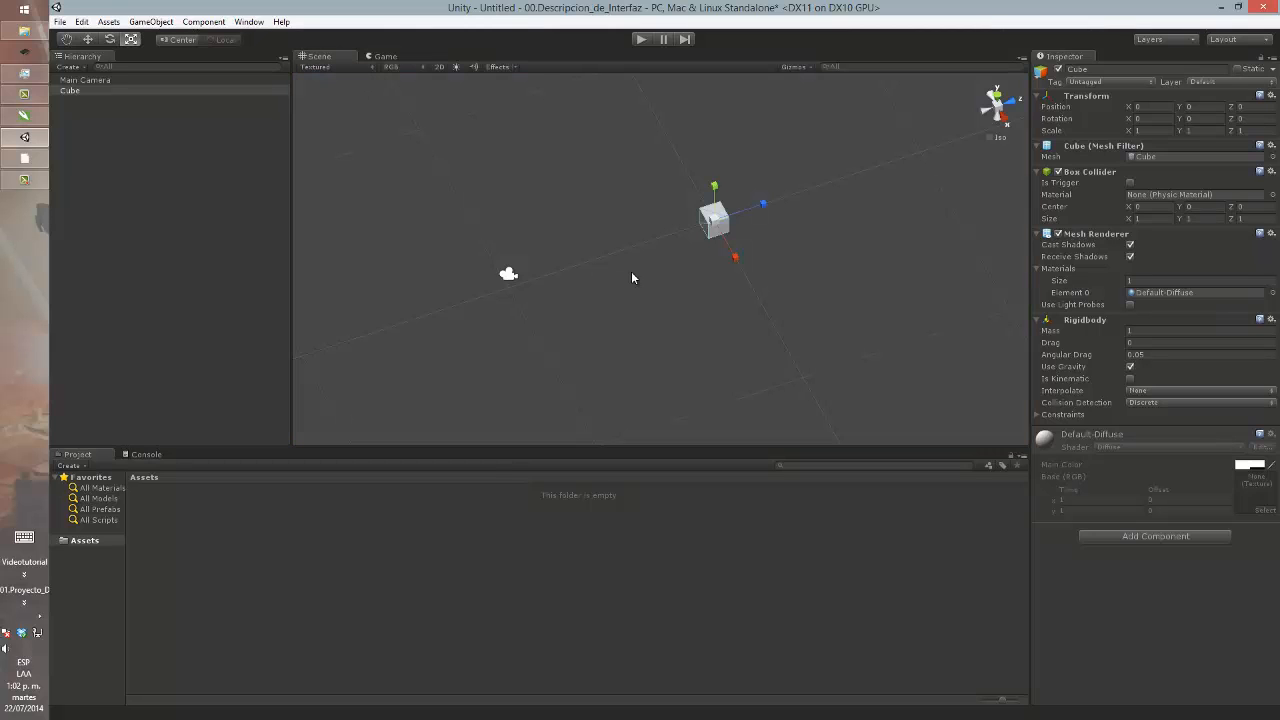
# - Review the list of visible layers and assign the cube to the cubo layer
pyautogui.press('f')
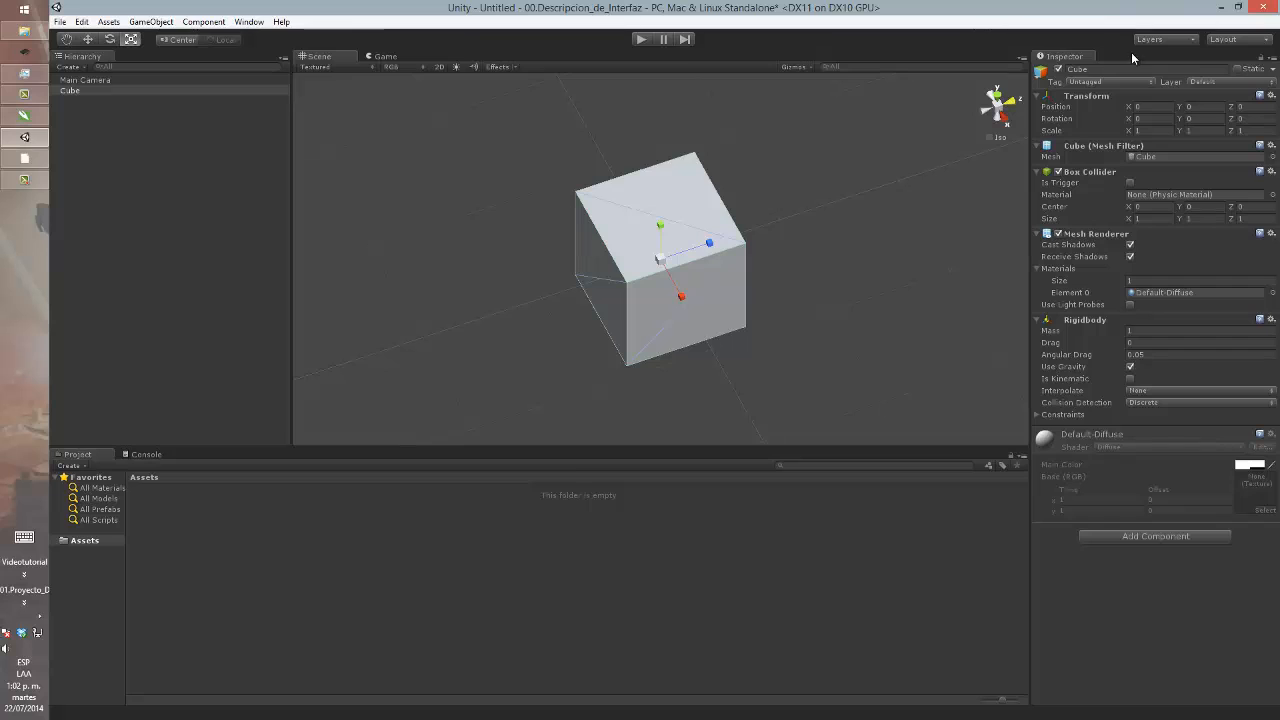
pyautogui.click(1190, 40)
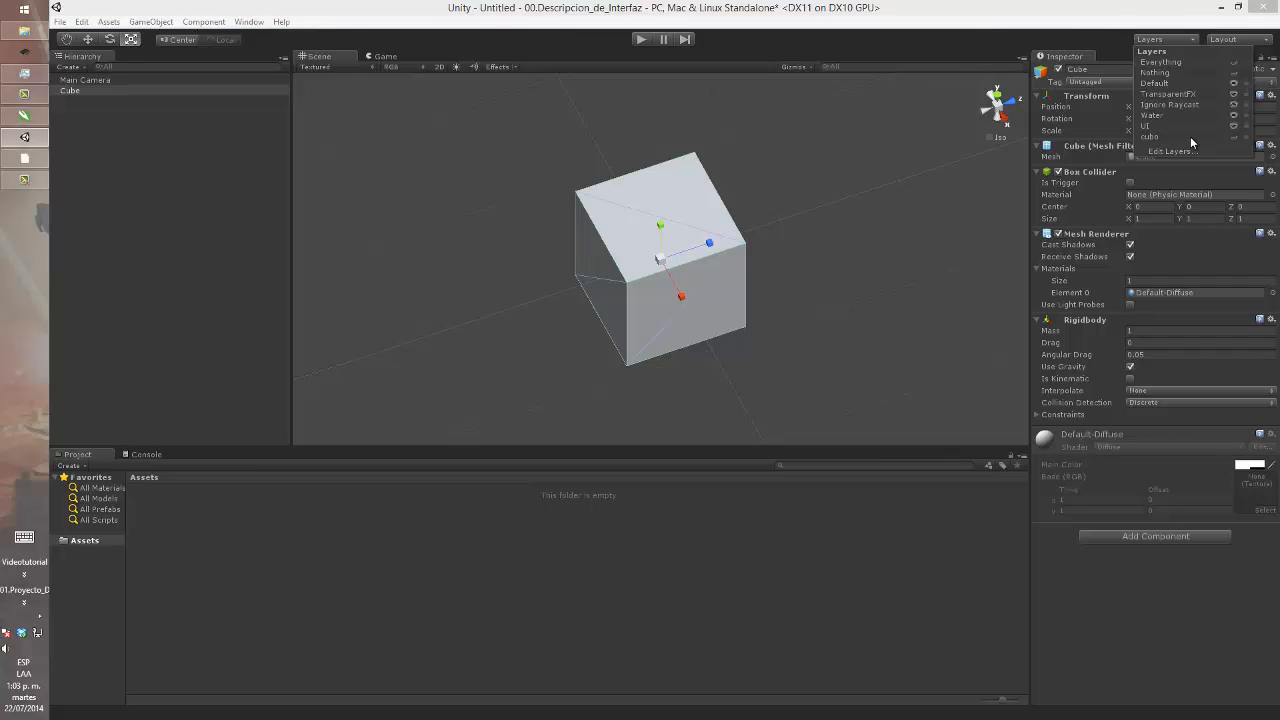
pyautogui.click(231, 185)
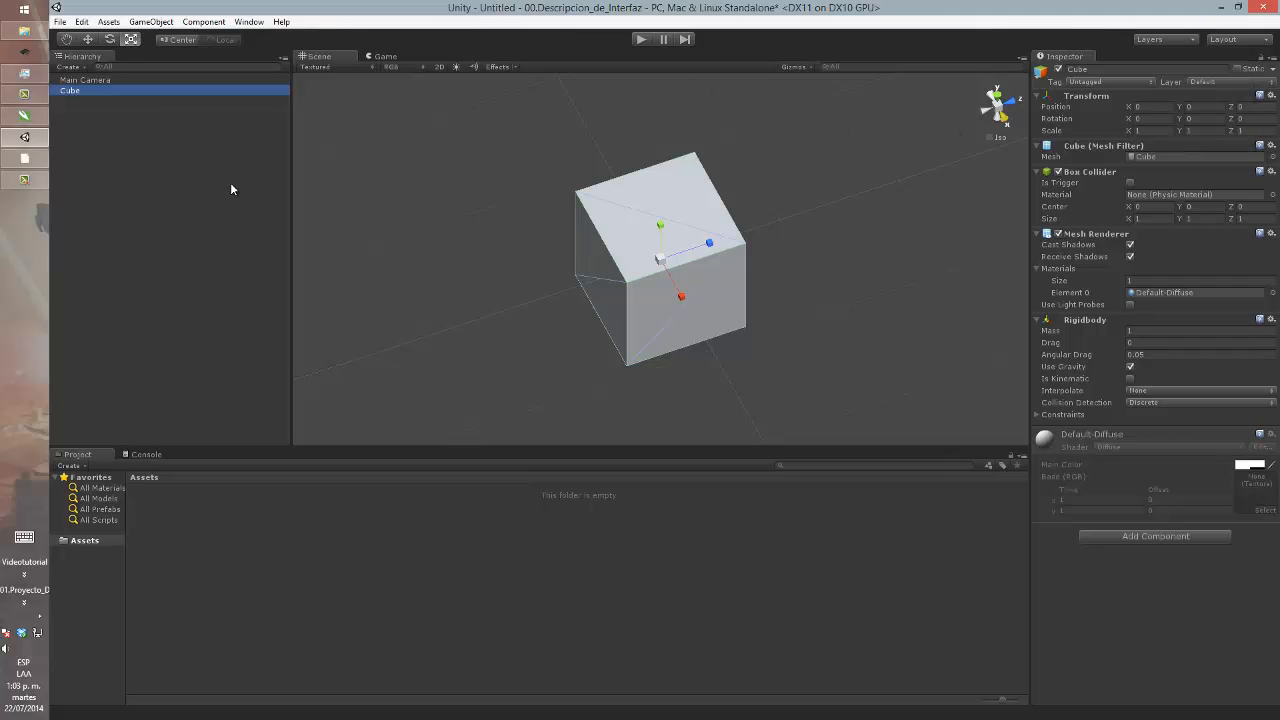
pyautogui.click(140, 157)
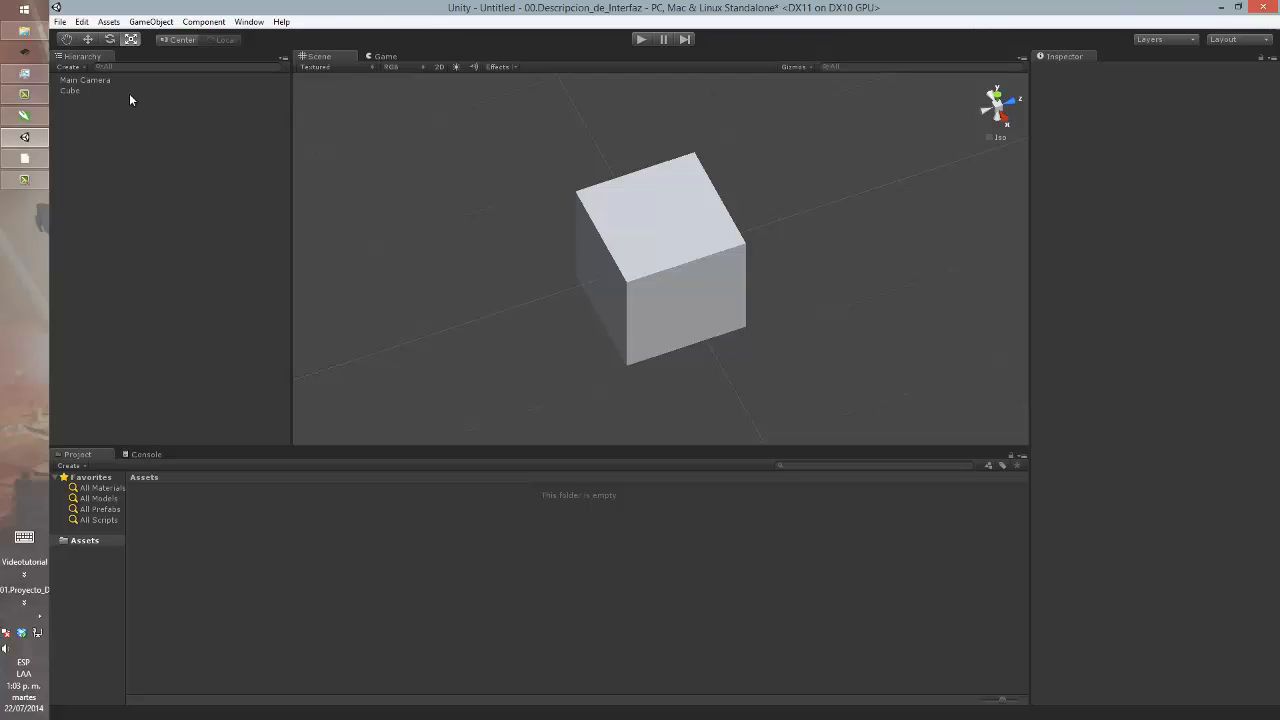
pyautogui.click(129, 91)
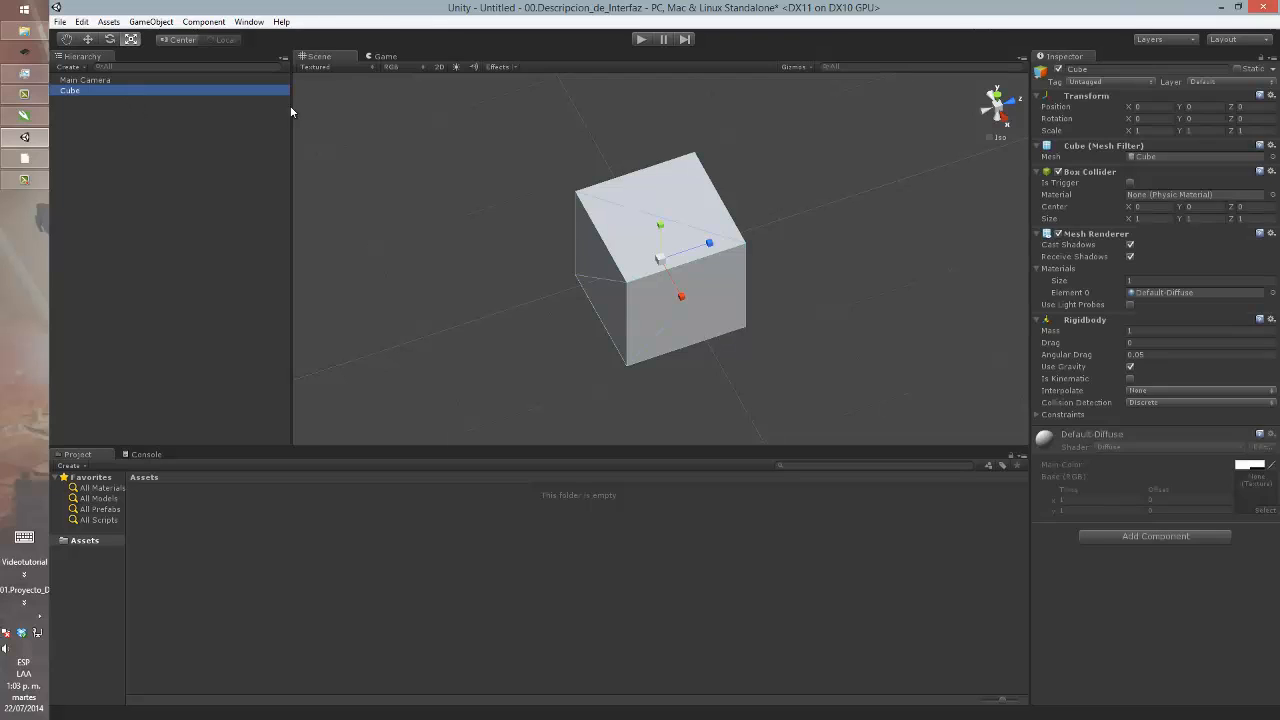
pyautogui.click(1240, 83)
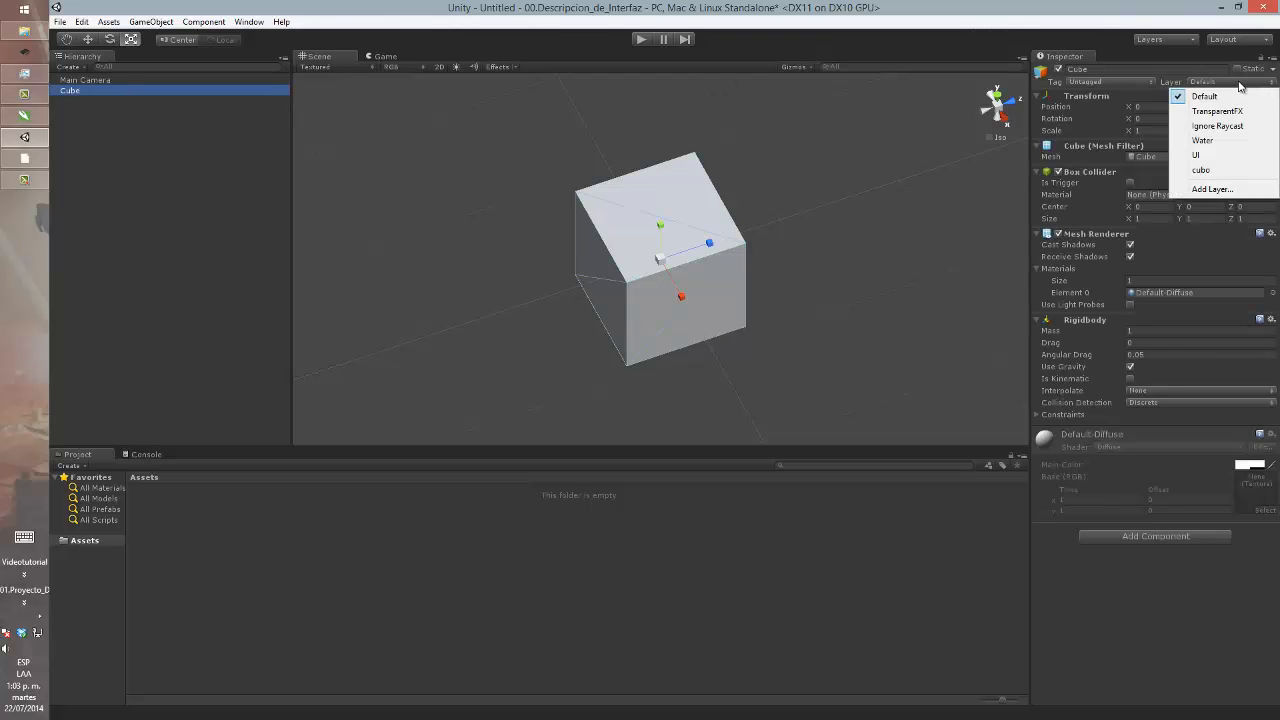
pyautogui.click(1203, 170)
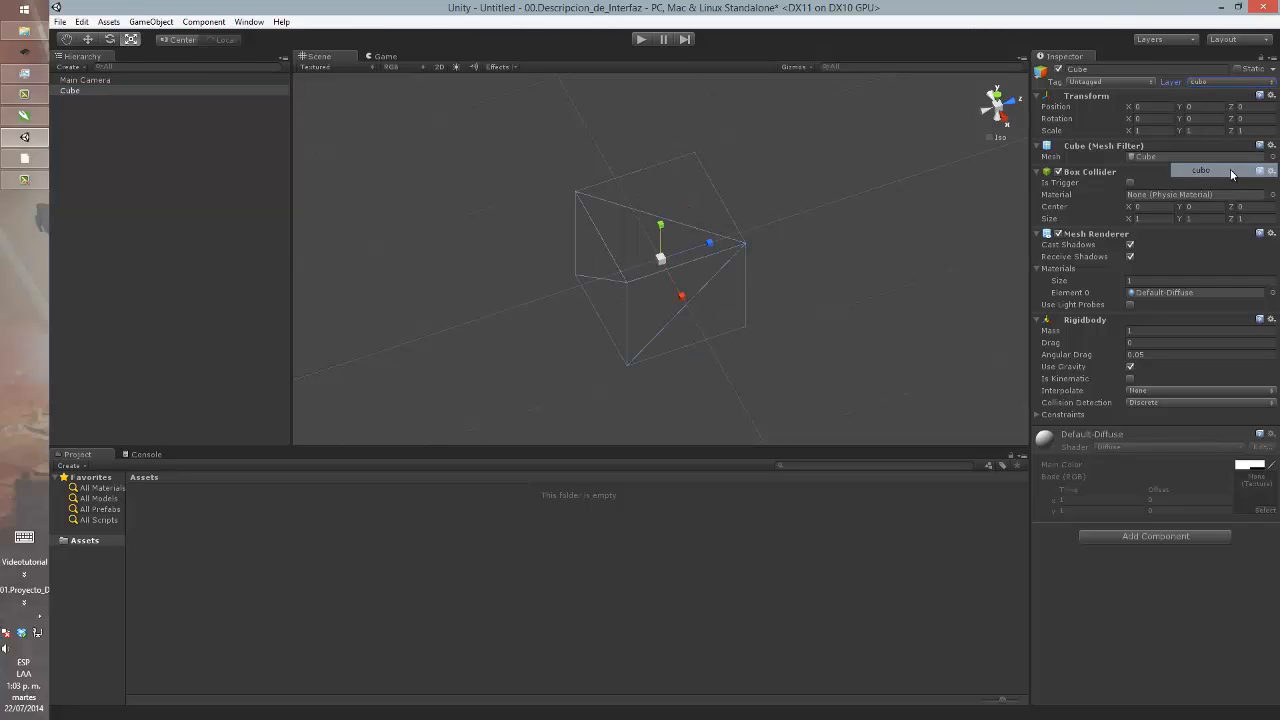
# - Compare the cube in the Scene and Game views, and deactivate the cube object
pyautogui.click(461, 271)
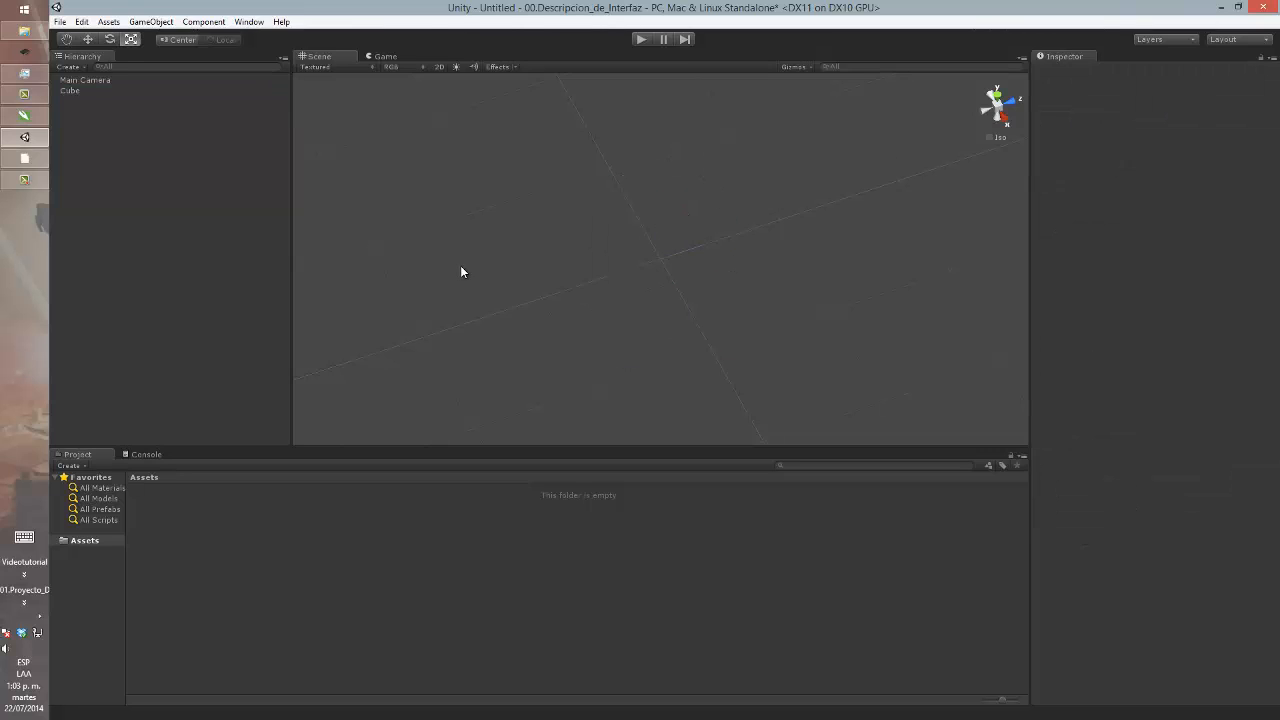
pyautogui.click(97, 91)
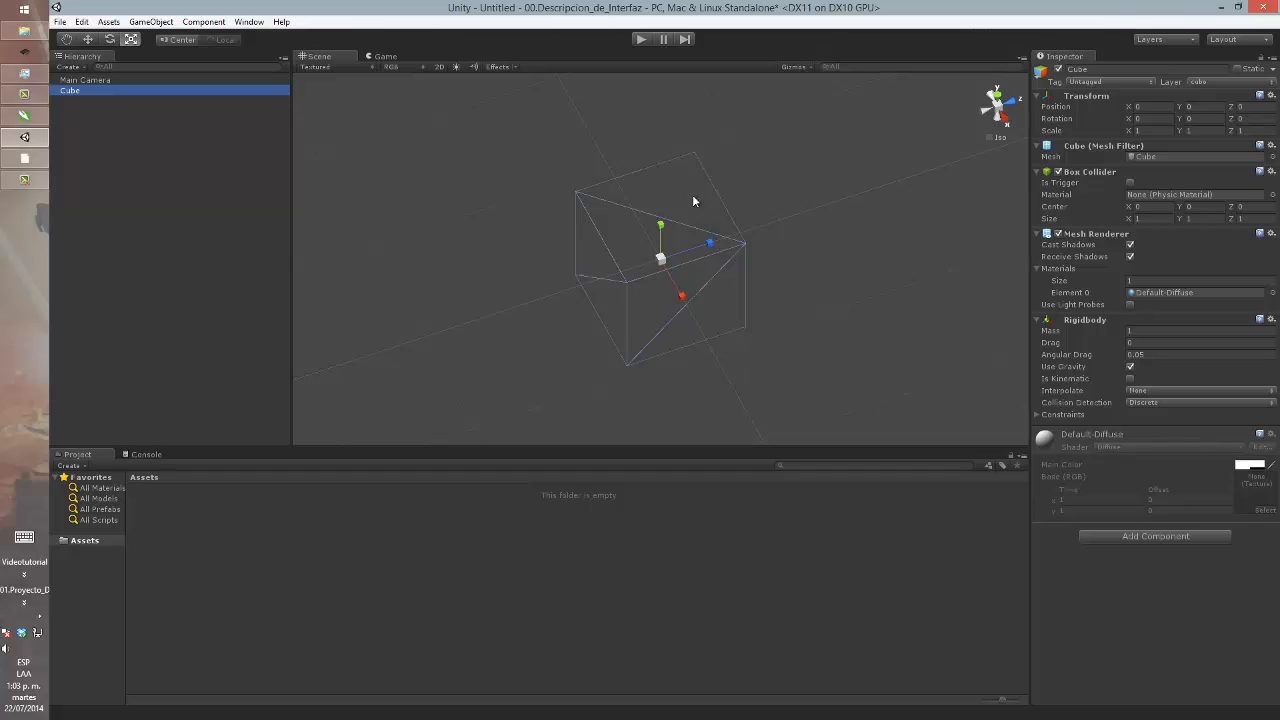
pyautogui.click(593, 295)
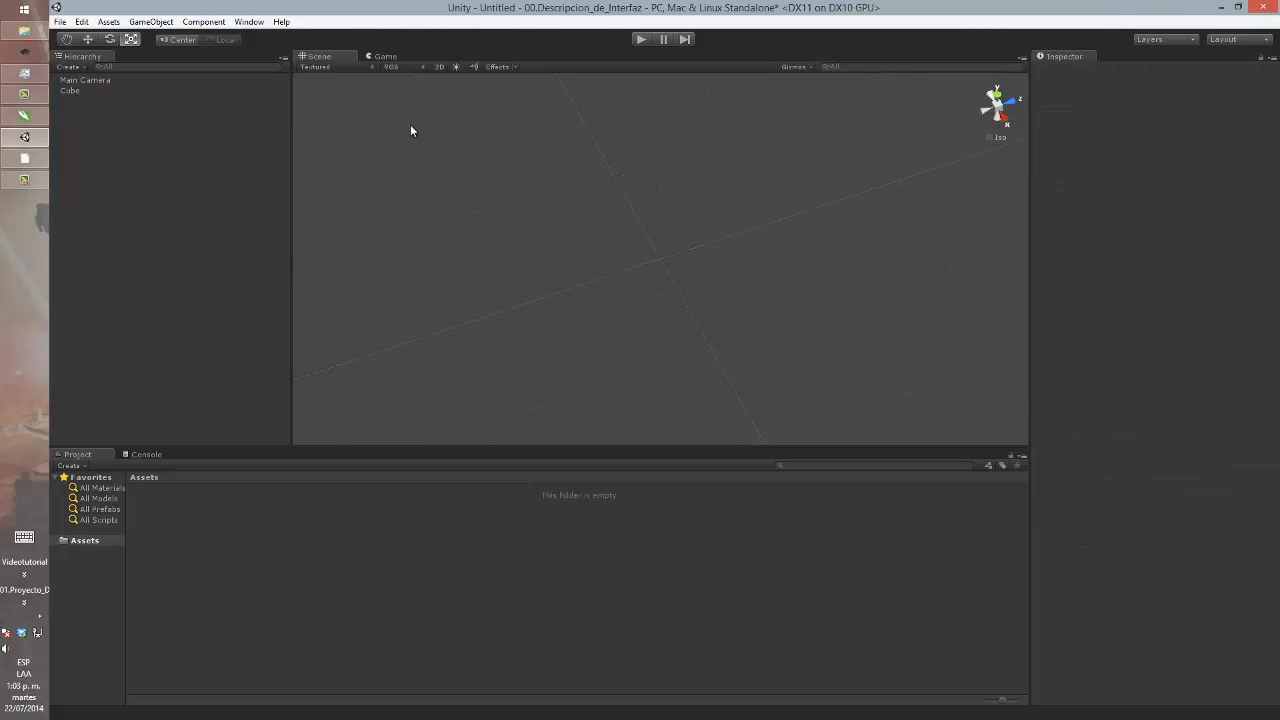
pyautogui.click(396, 58)
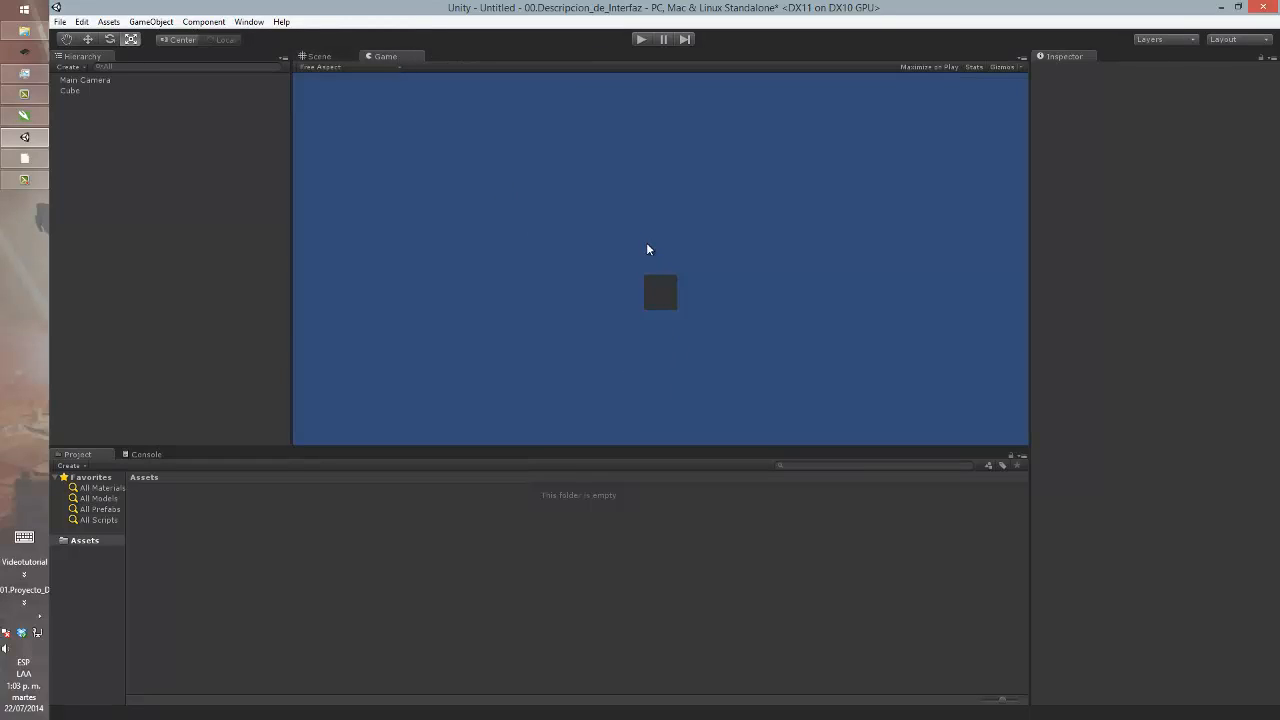
pyautogui.click(148, 89)
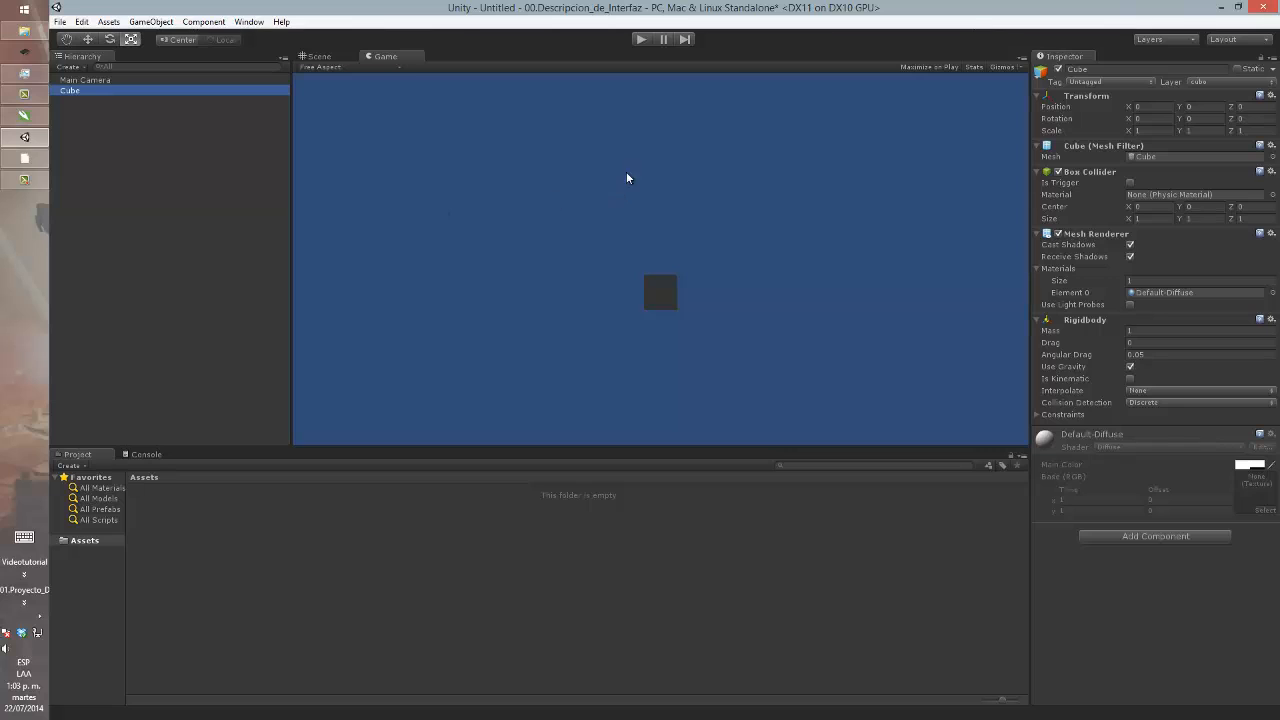
pyautogui.click(1059, 70)
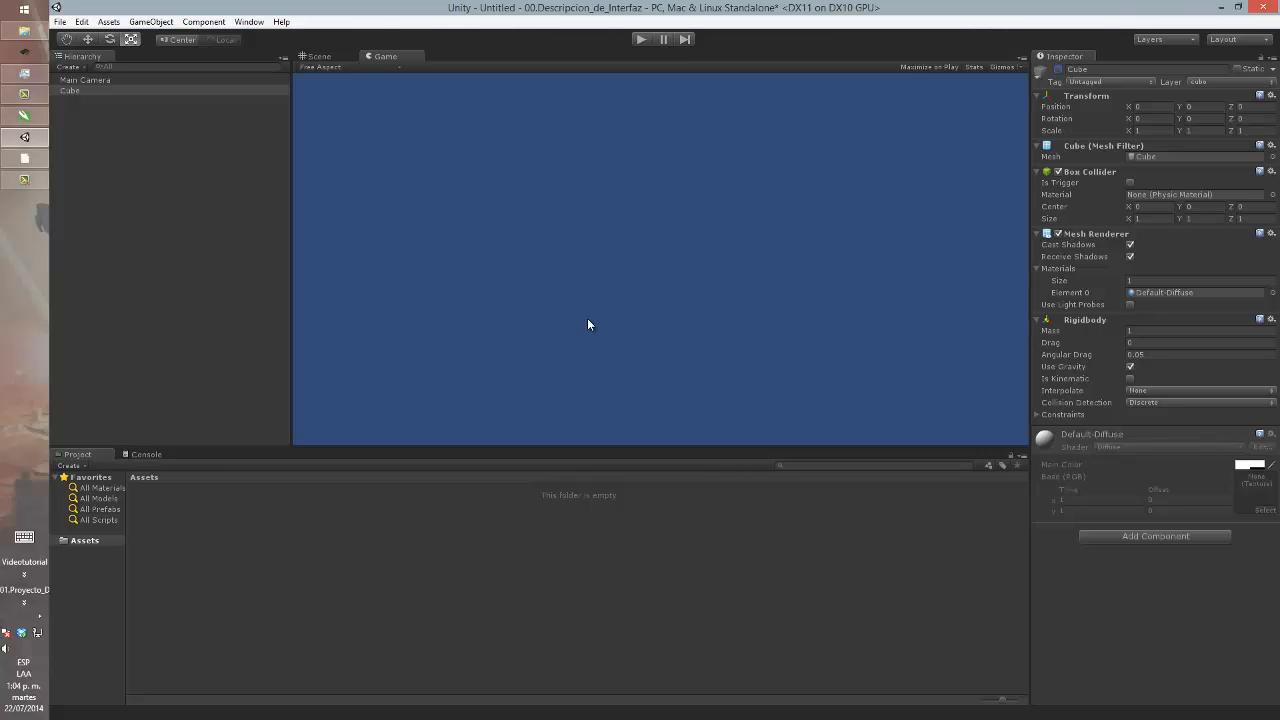
# - Cycle the window arrangement through the 2 by 3, 4 Split, Default and Tall layouts, ending on the Wide layout
pyautogui.click(1258, 41)
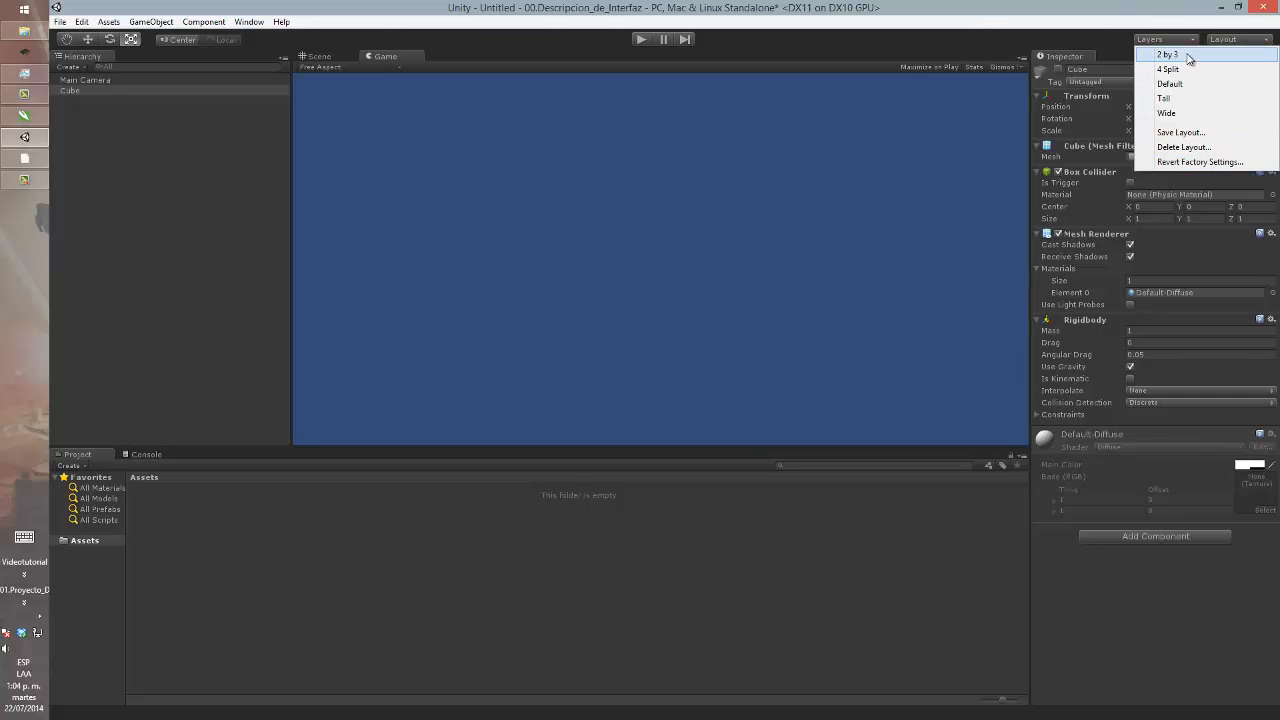
pyautogui.click(1188, 57)
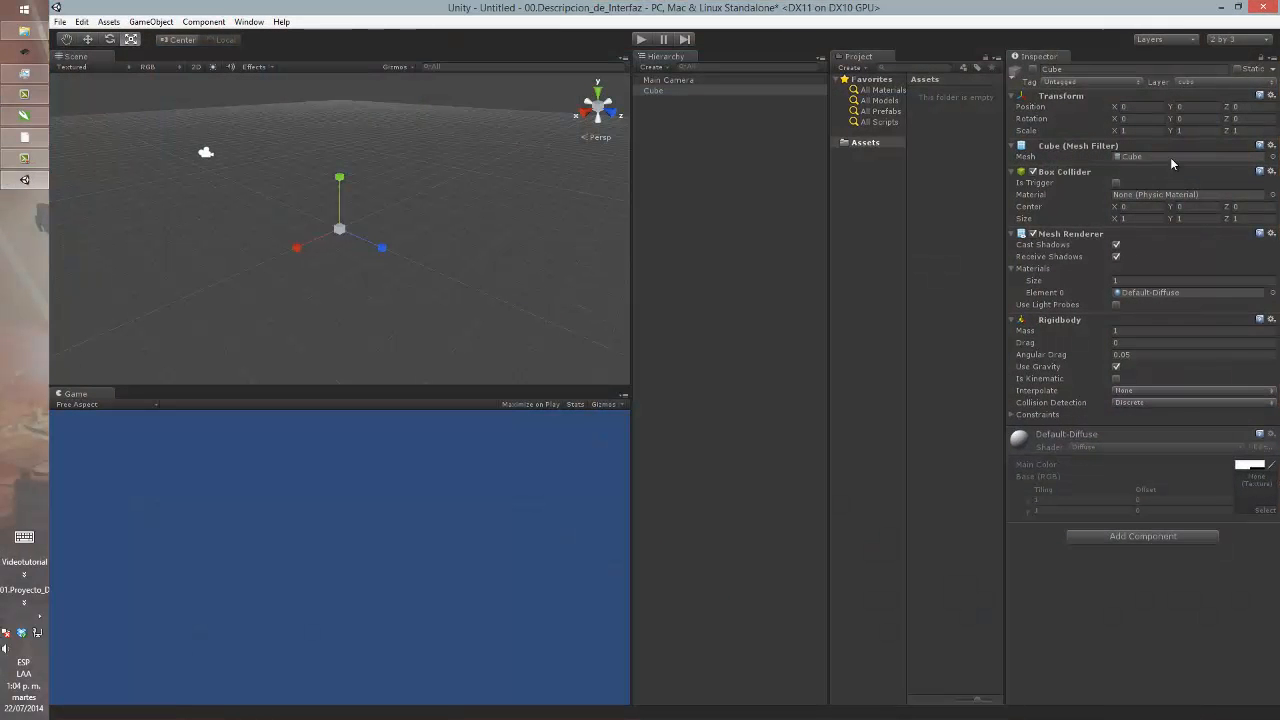
pyautogui.click(1232, 42)
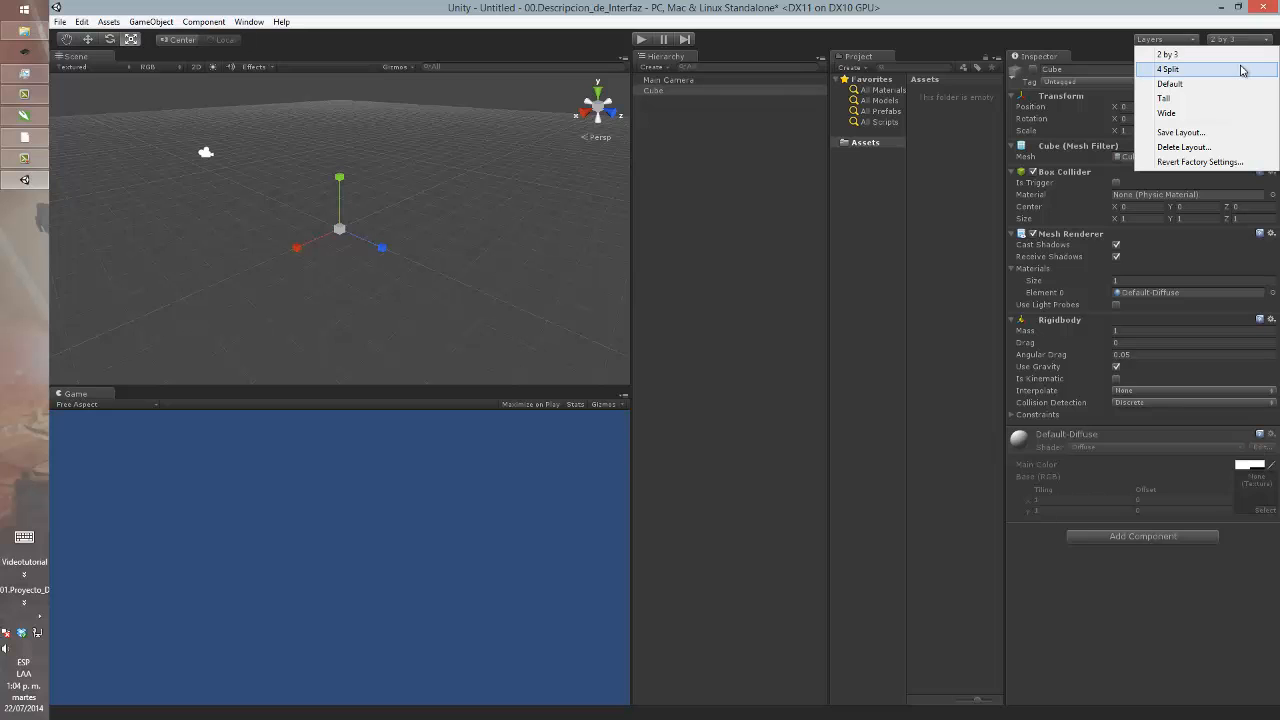
pyautogui.click(1241, 70)
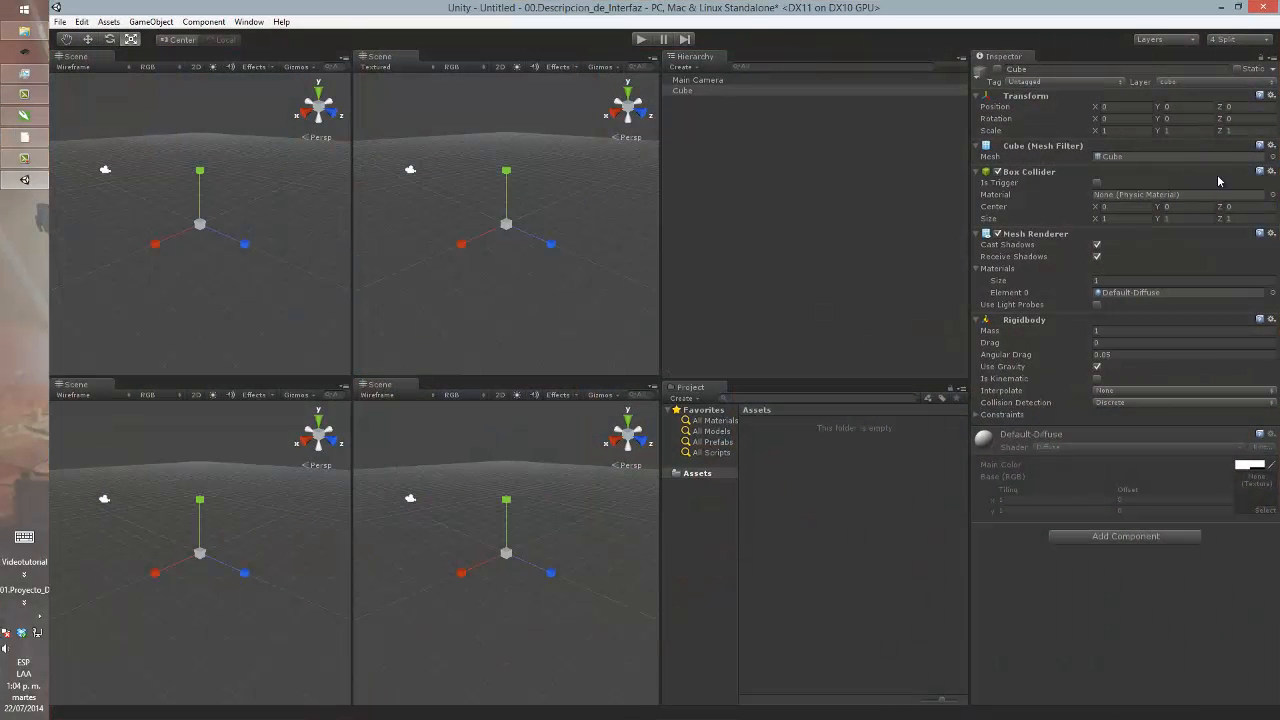
pyautogui.click(1244, 42)
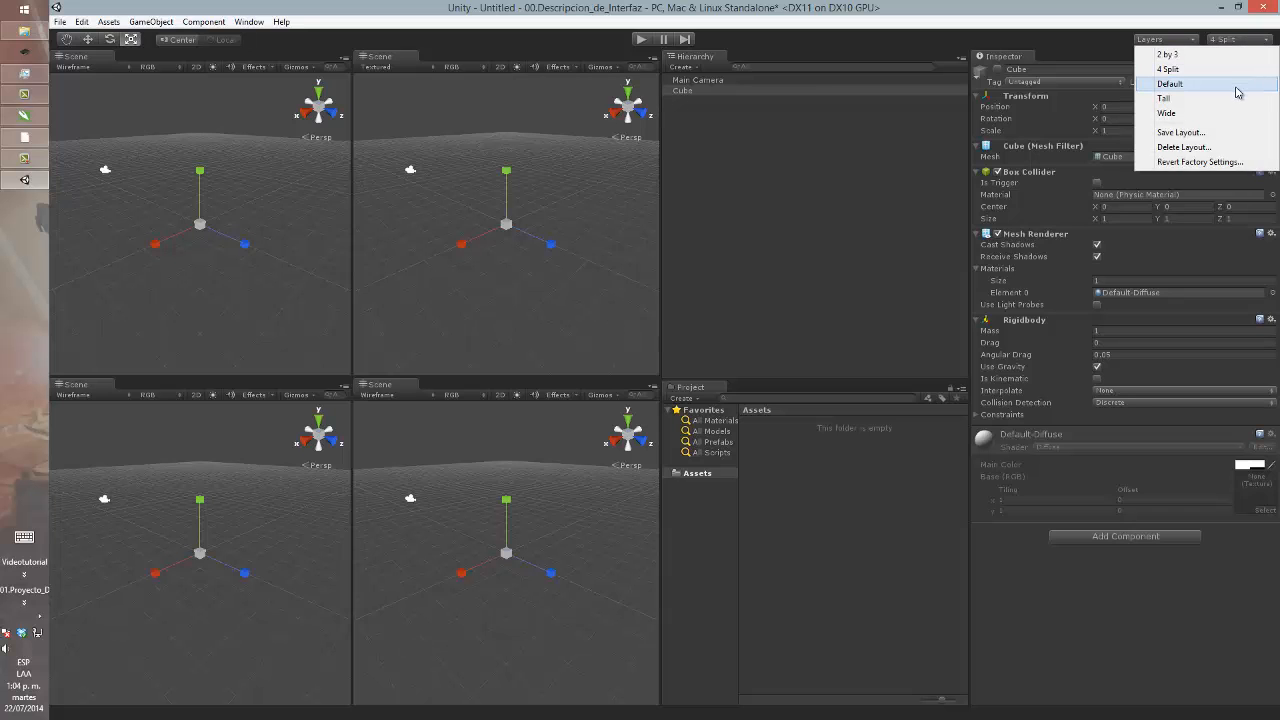
pyautogui.click(1236, 87)
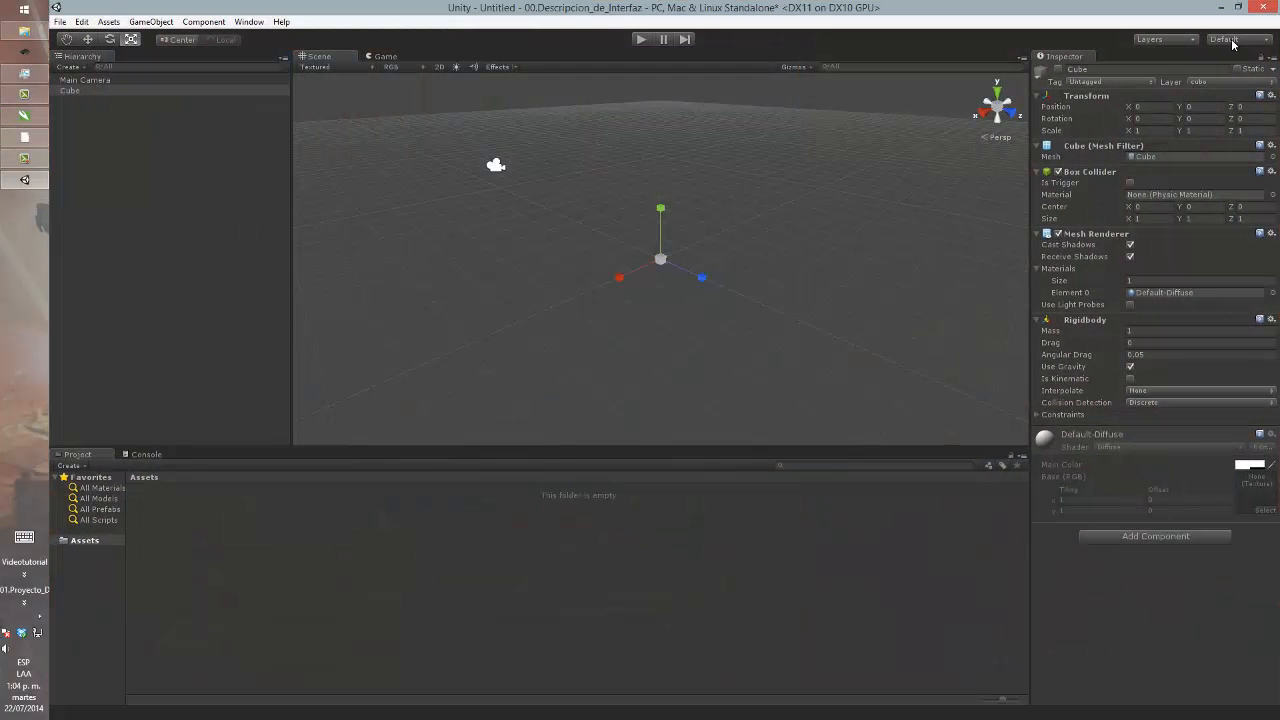
pyautogui.click(1240, 42)
pyautogui.click(1246, 98)
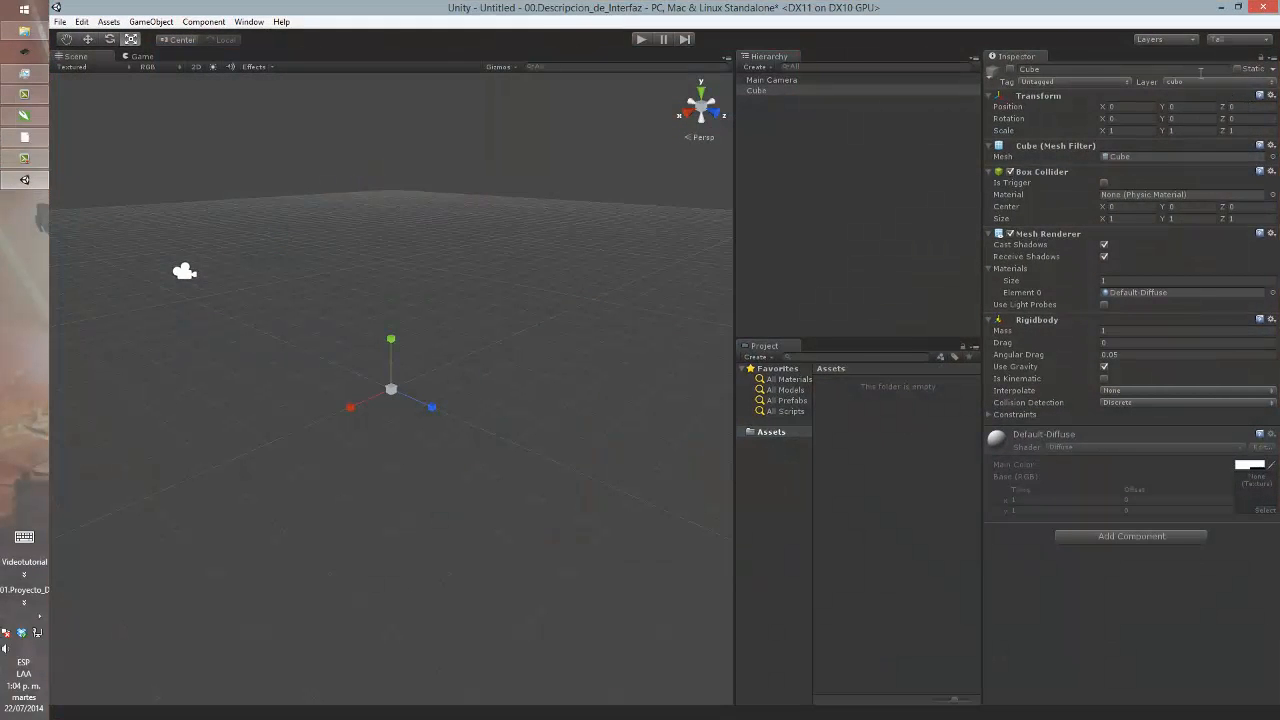
pyautogui.click(1246, 42)
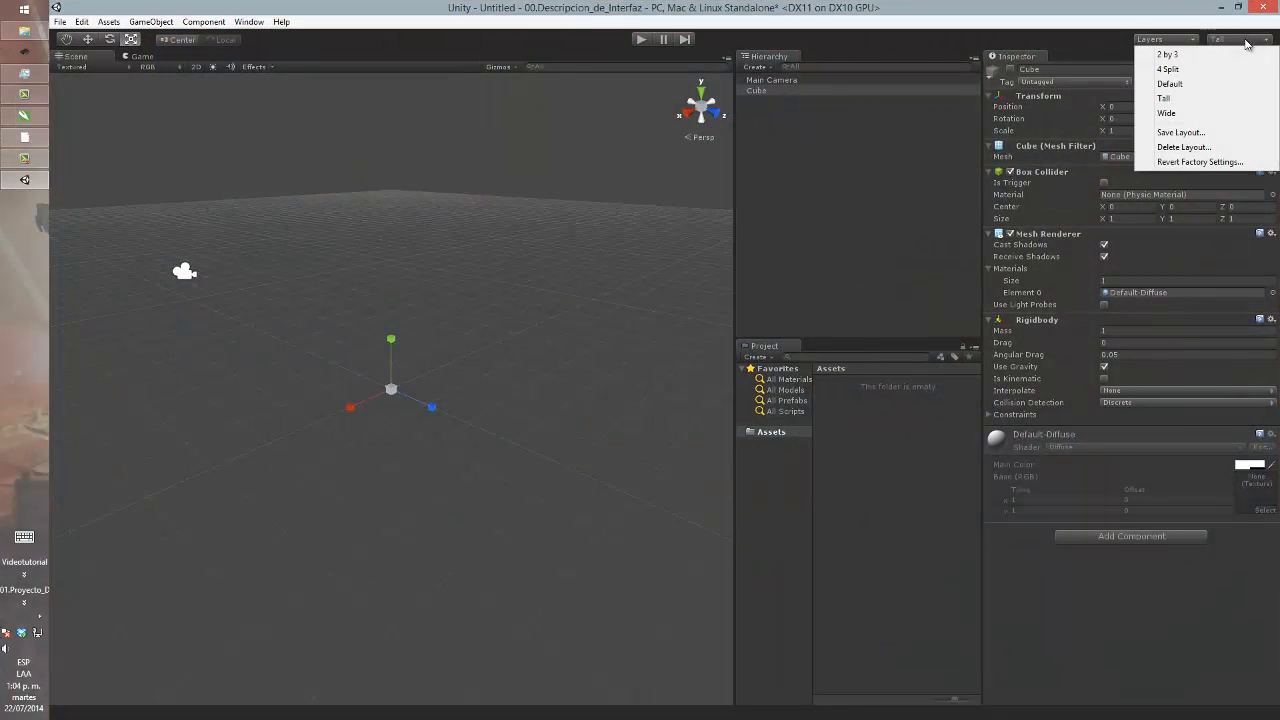
pyautogui.click(1233, 114)
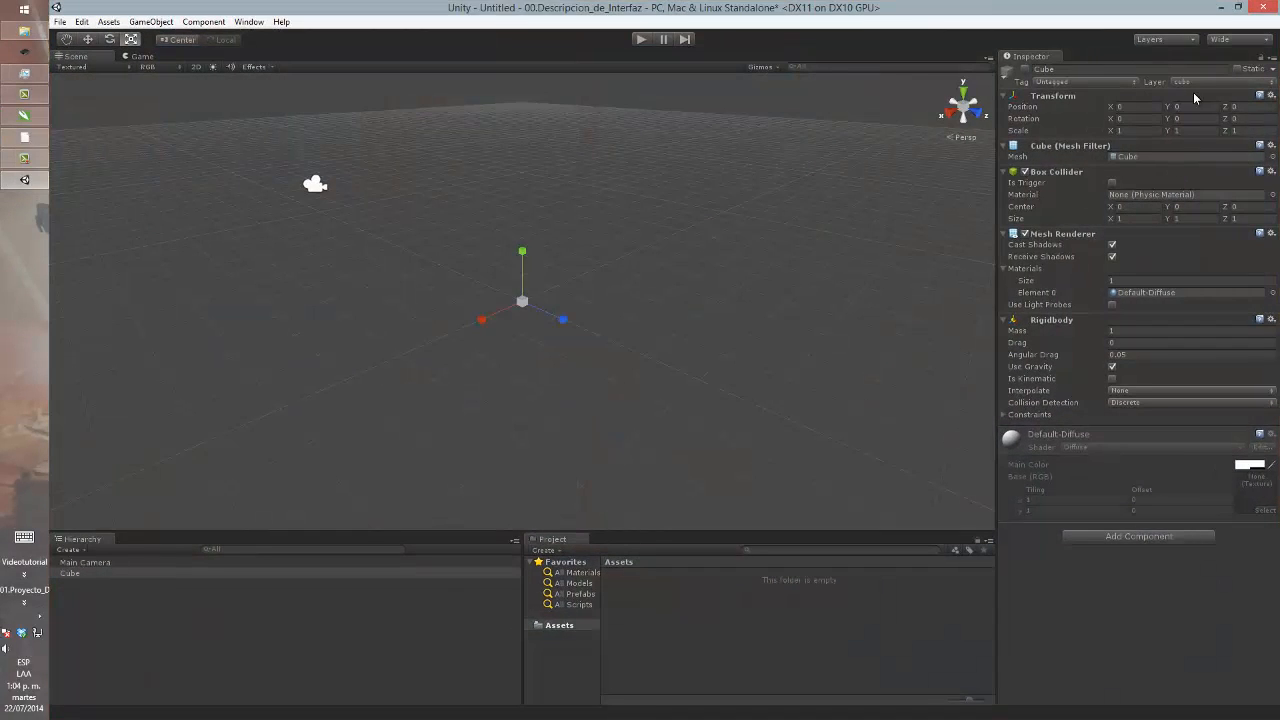
# - Save the current window arrangement as a new layout named Wide2
pyautogui.click(1234, 42)
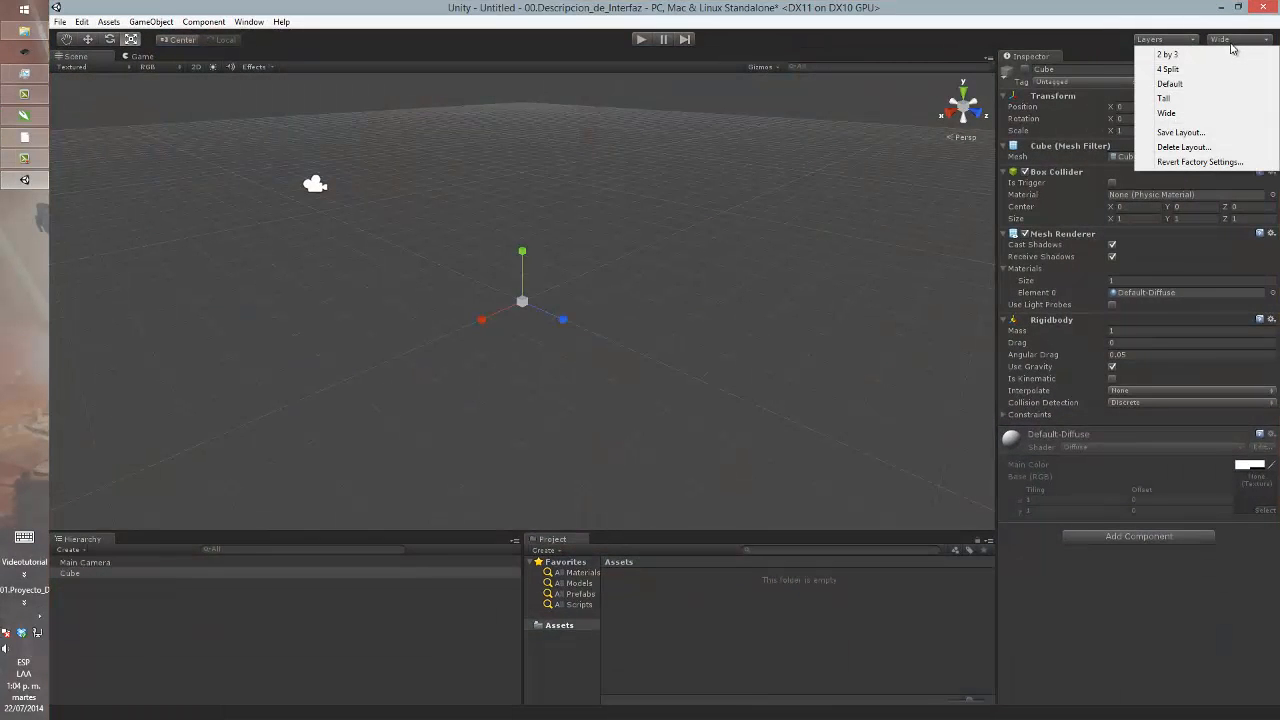
pyautogui.click(1227, 134)
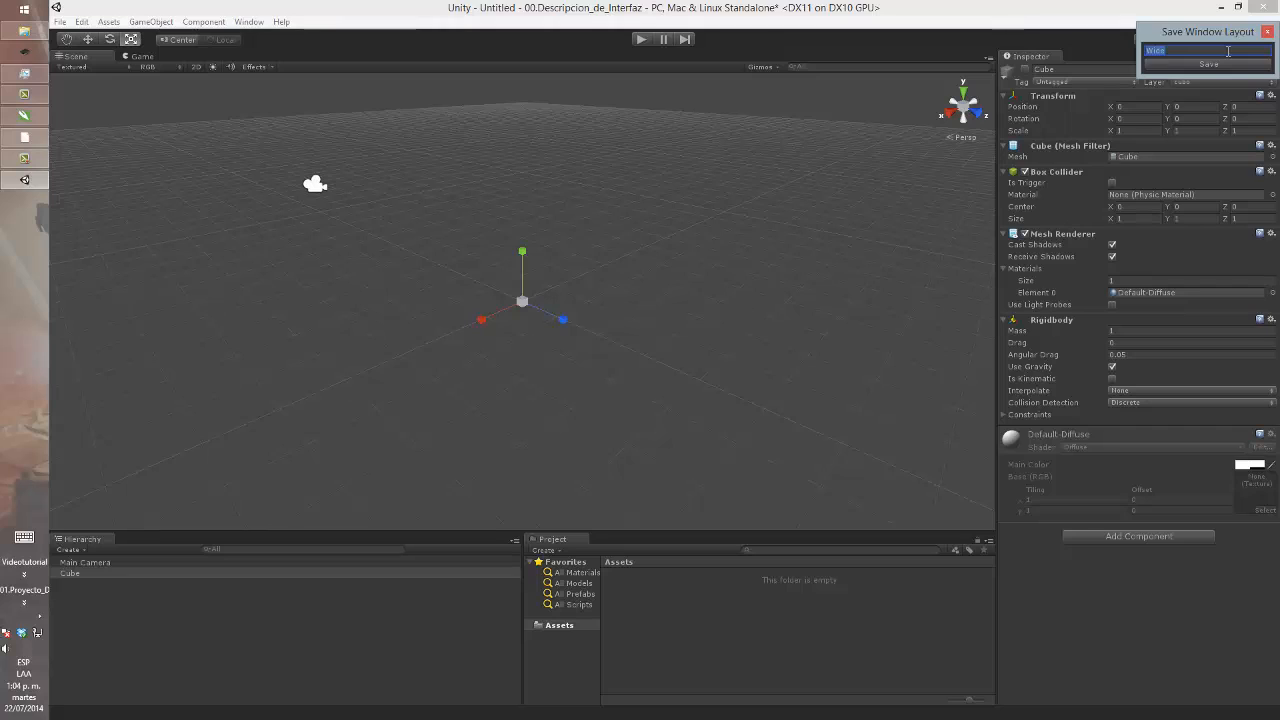
pyautogui.click(1228, 51)
pyautogui.press('Return')
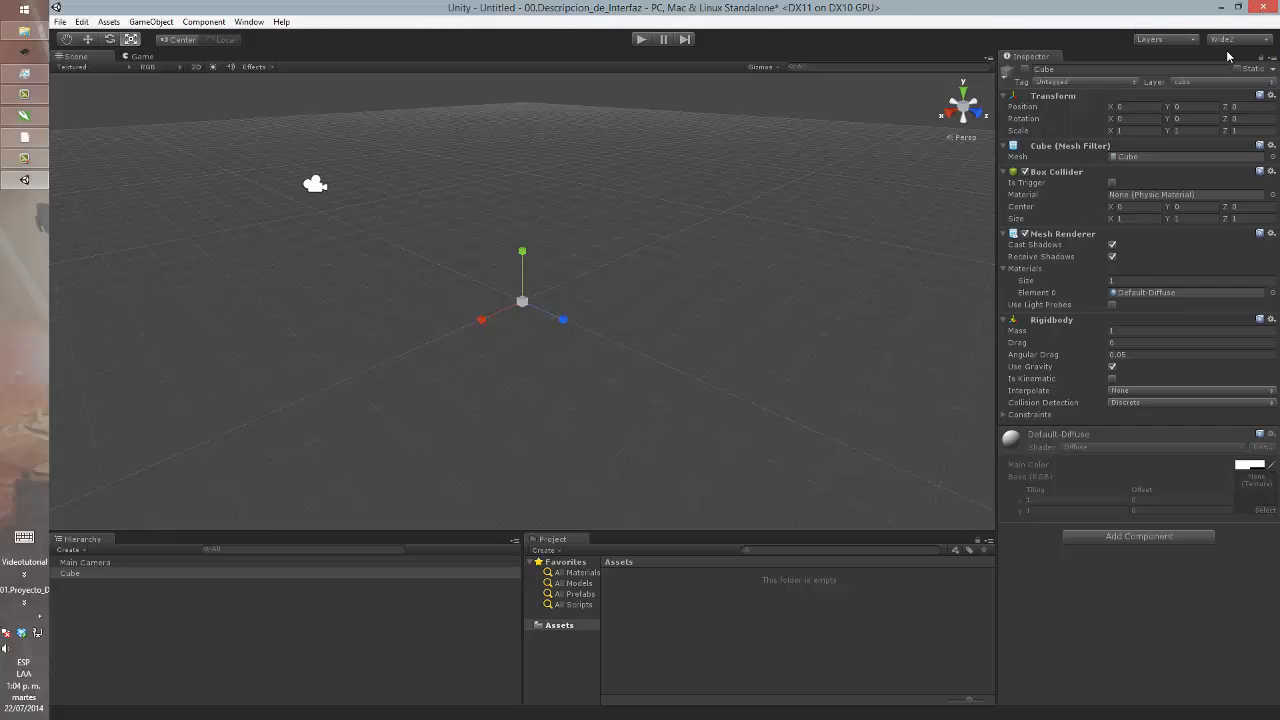
# - Switch to the 2 by 3 layout and back to the saved Wide2 layout, showing its Game view
pyautogui.click(1231, 40)
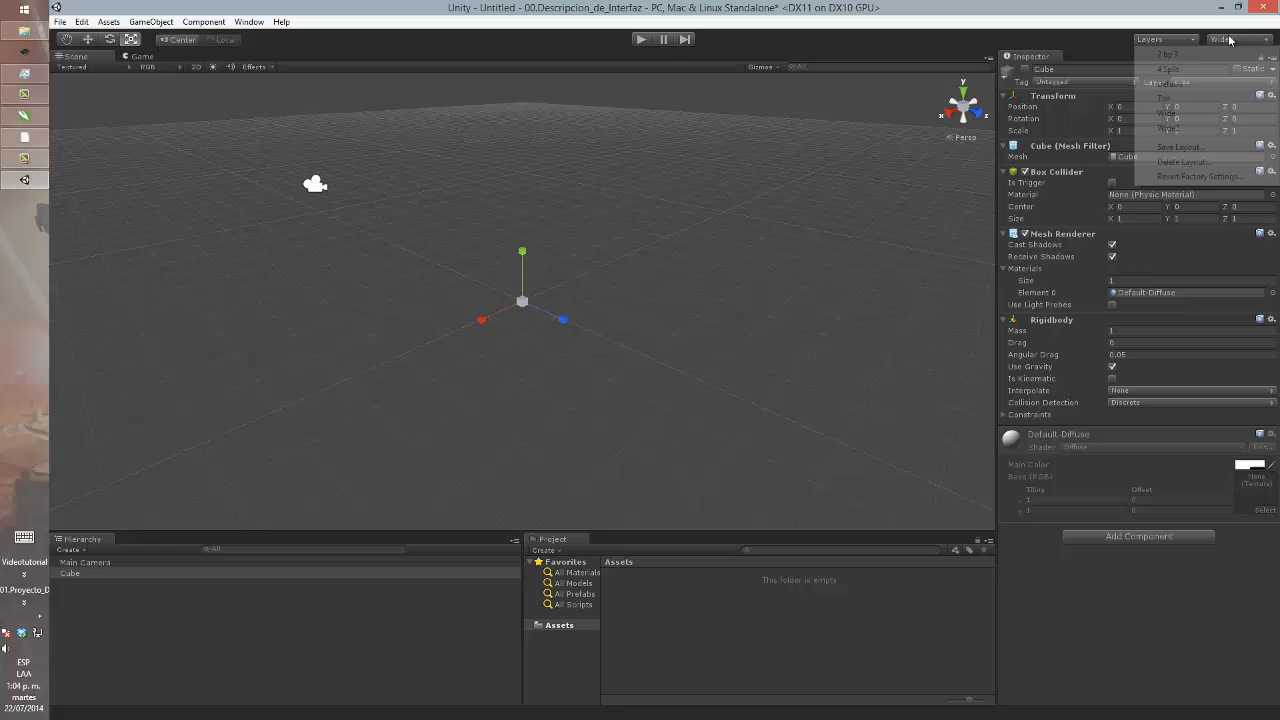
pyautogui.click(1172, 54)
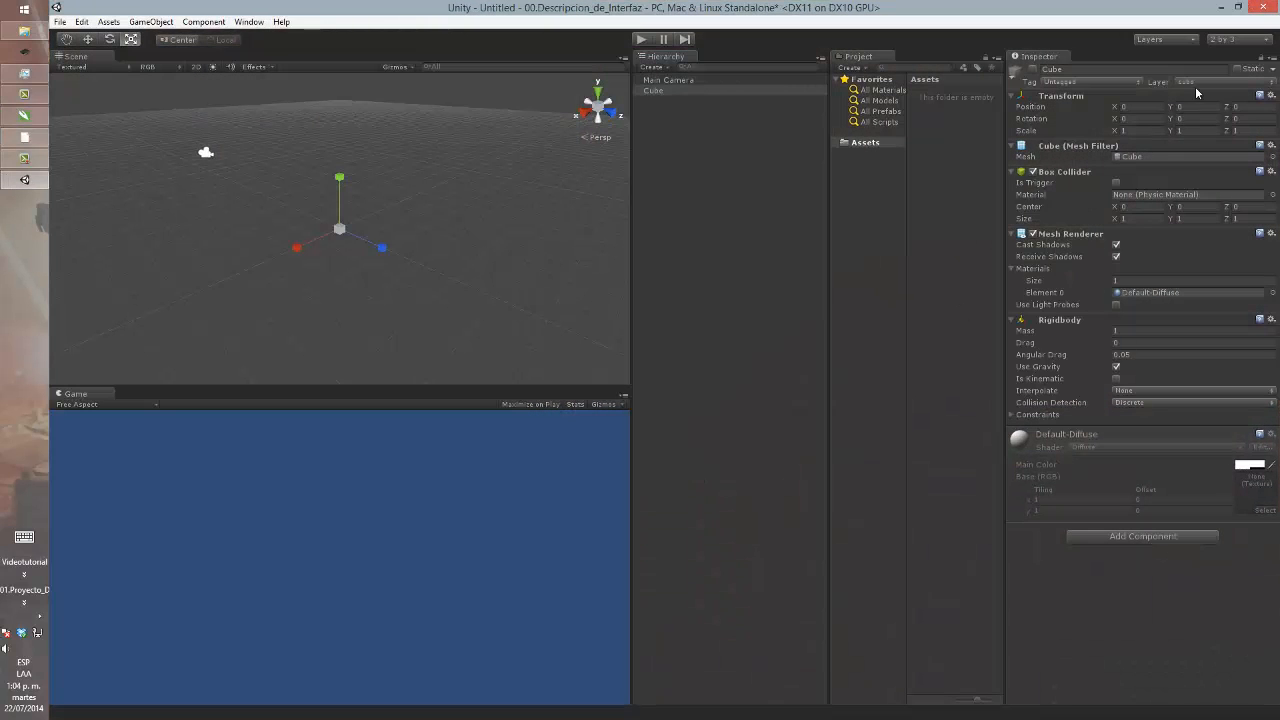
pyautogui.click(1229, 41)
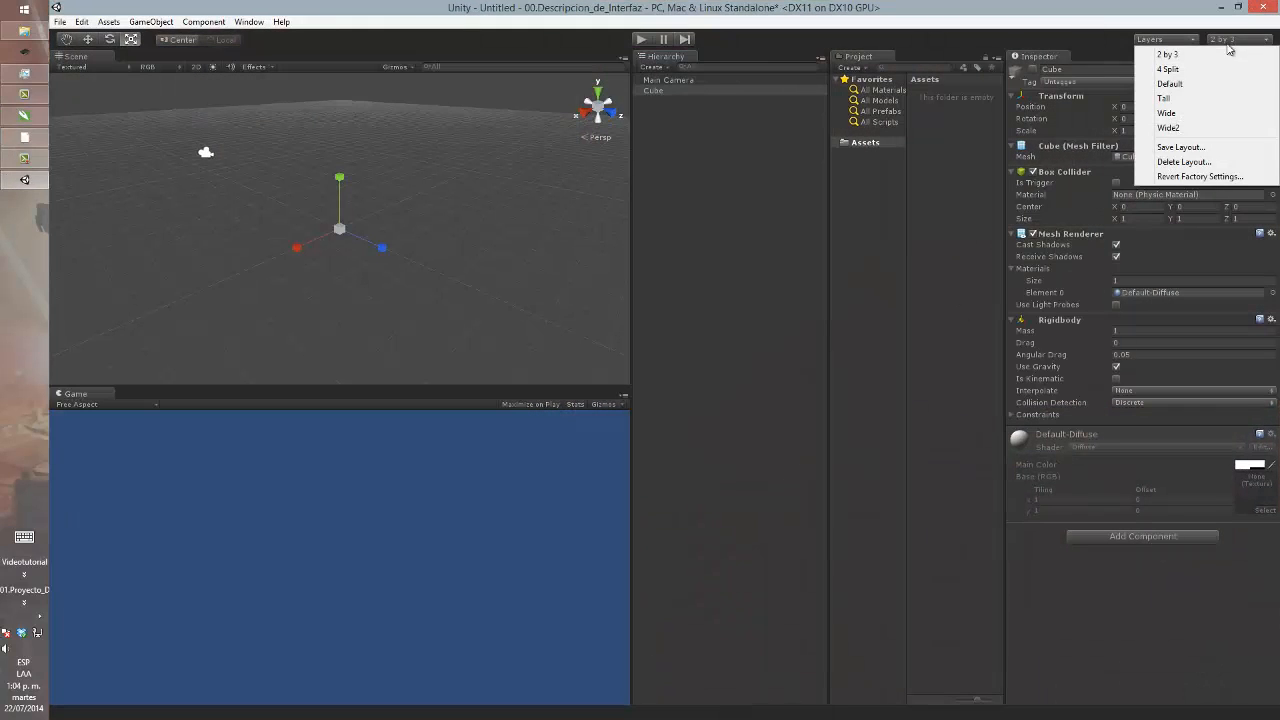
pyautogui.click(1233, 128)
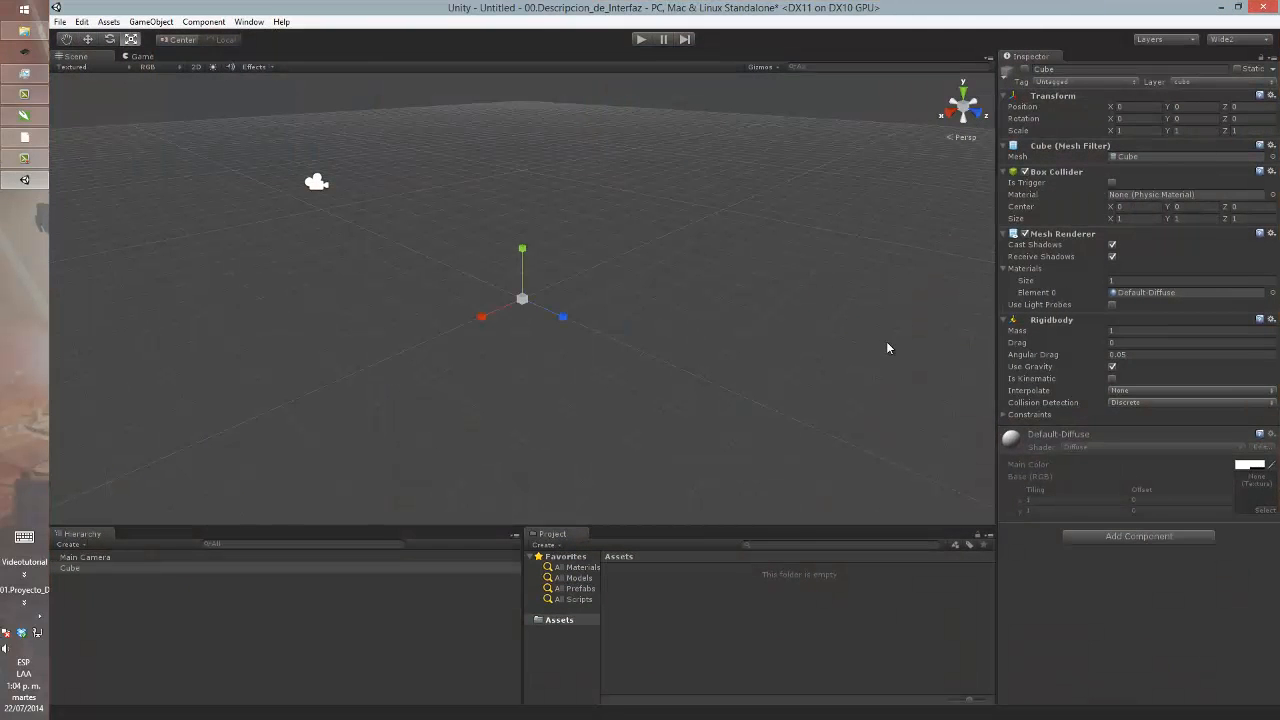
pyautogui.click(160, 56)
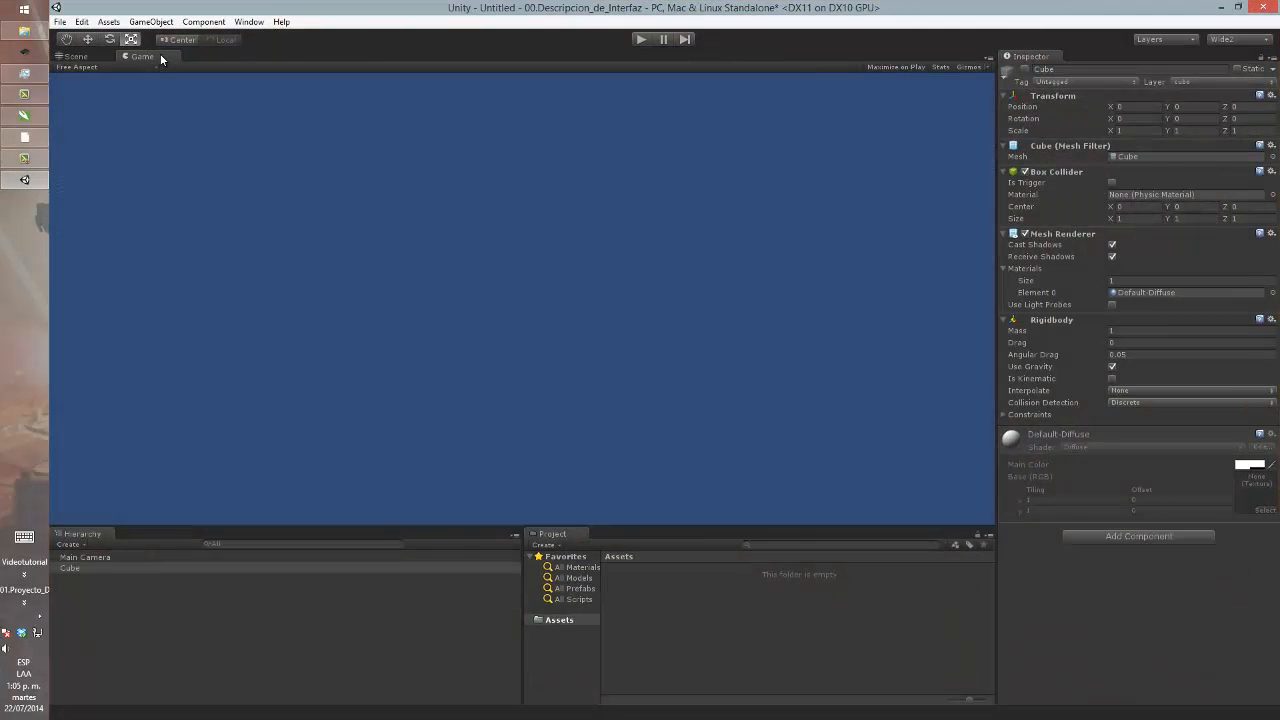
# - Dock the Game view beside the Scene view, widen it slightly, and save the arrangement over the Wide2 layout
pyautogui.moveTo(162, 56); pyautogui.dragTo(920, 433)
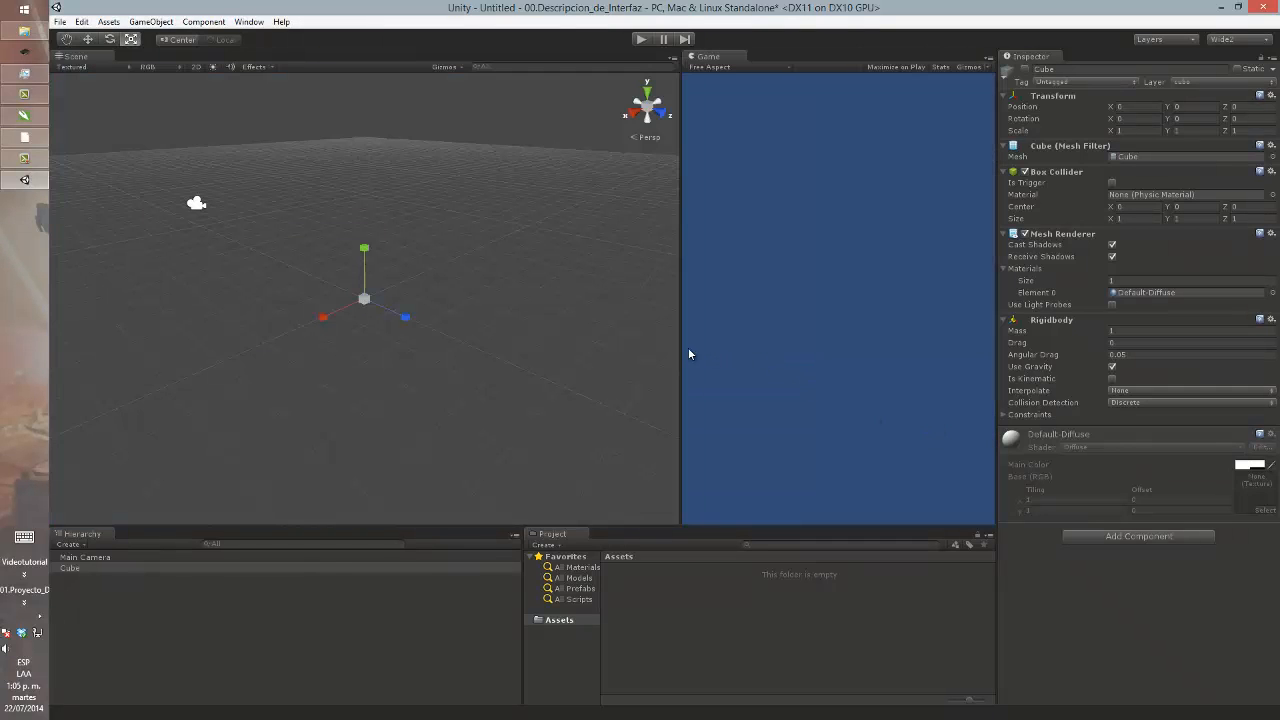
pyautogui.moveTo(682, 349); pyautogui.dragTo(636, 346)
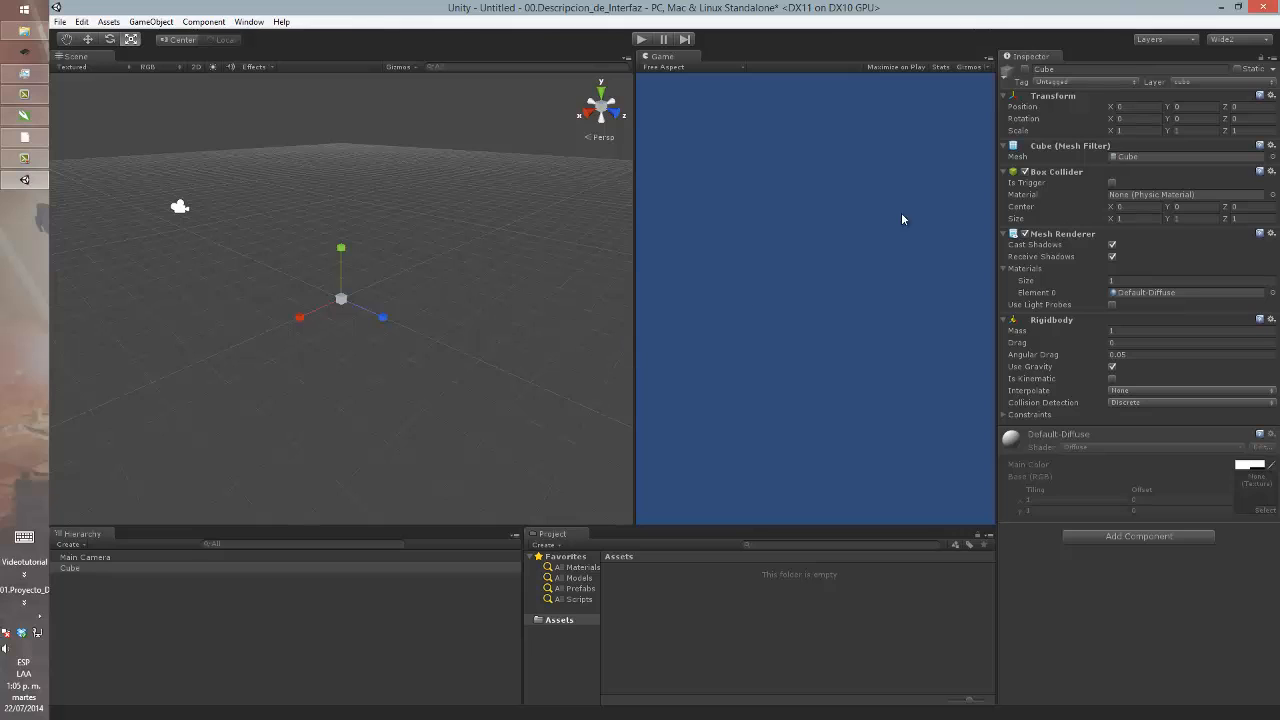
pyautogui.click(1247, 42)
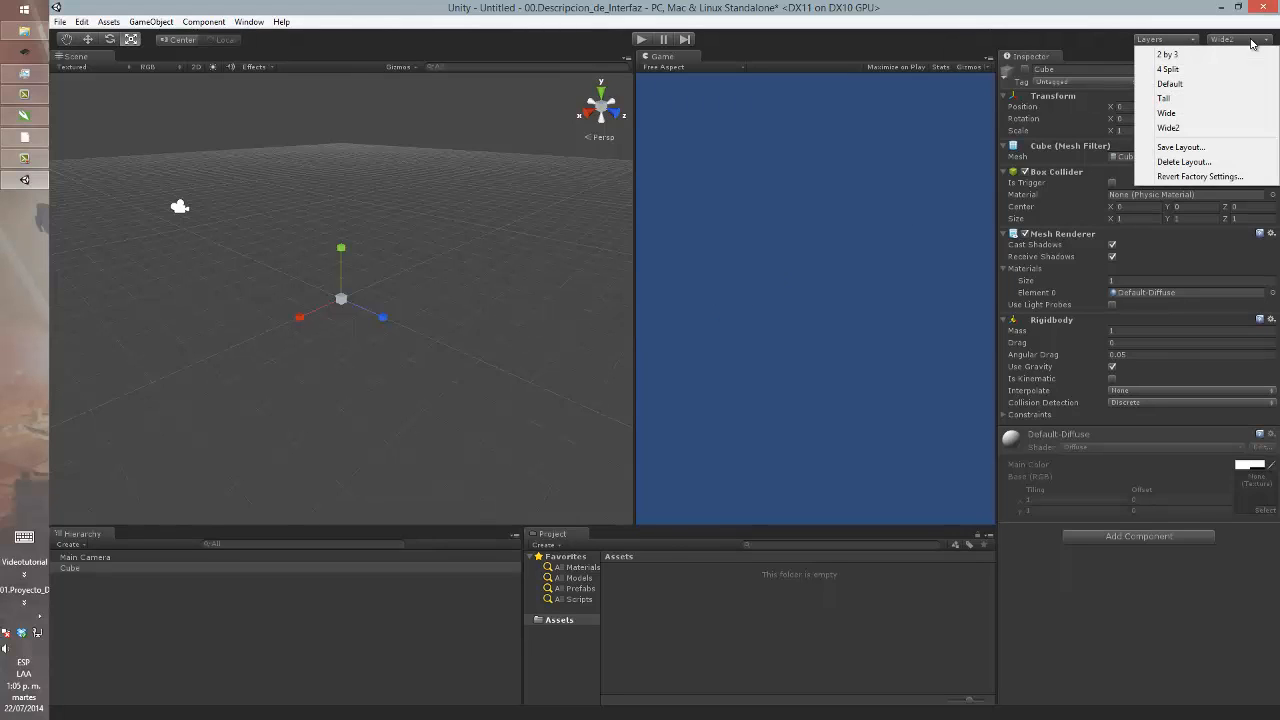
pyautogui.click(1230, 147)
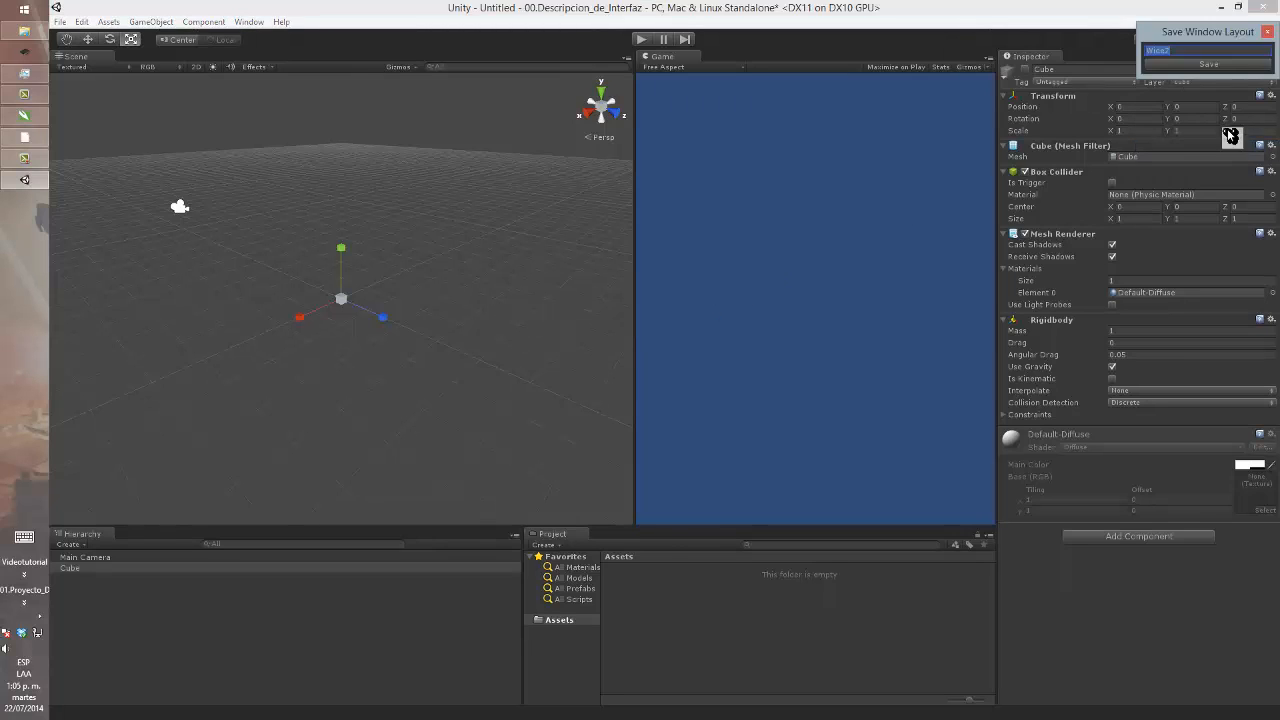
pyautogui.click(1207, 66)
# - Switch to the 2 by 3 layout and back to Wide2, and divide the Scene and Game views evenly
pyautogui.click(1246, 42)
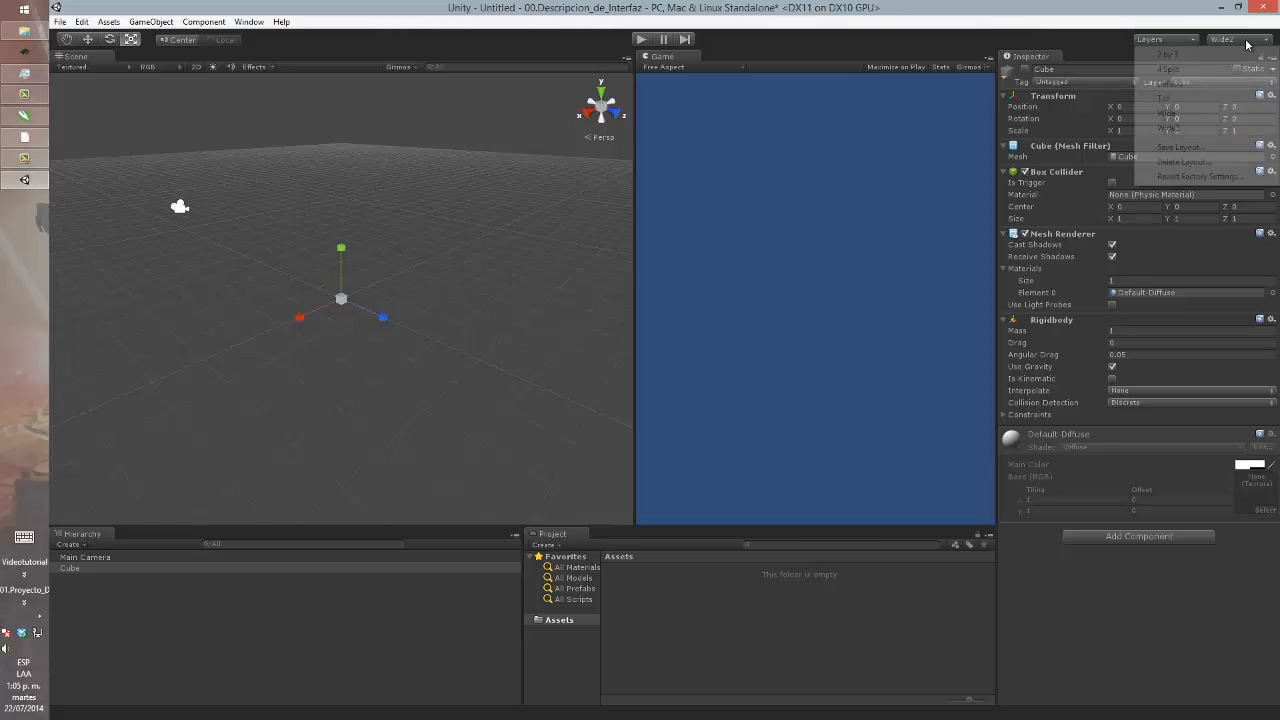
pyautogui.click(1245, 54)
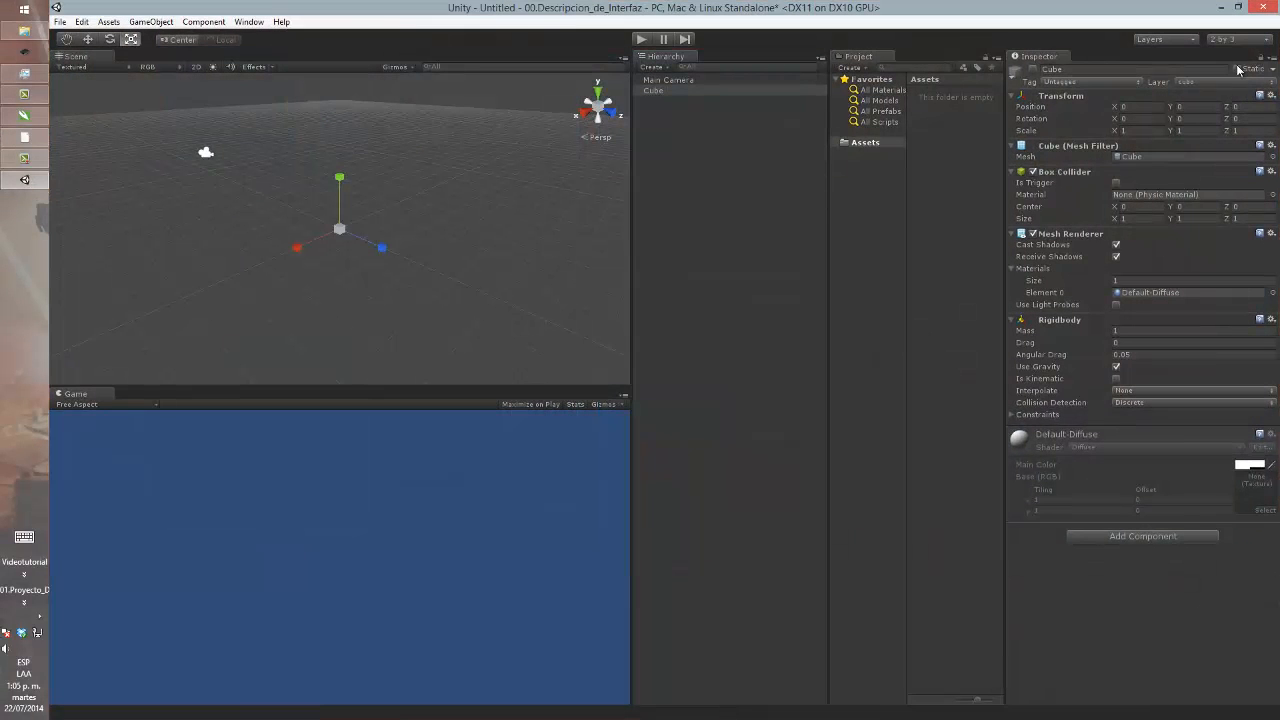
pyautogui.click(1242, 45)
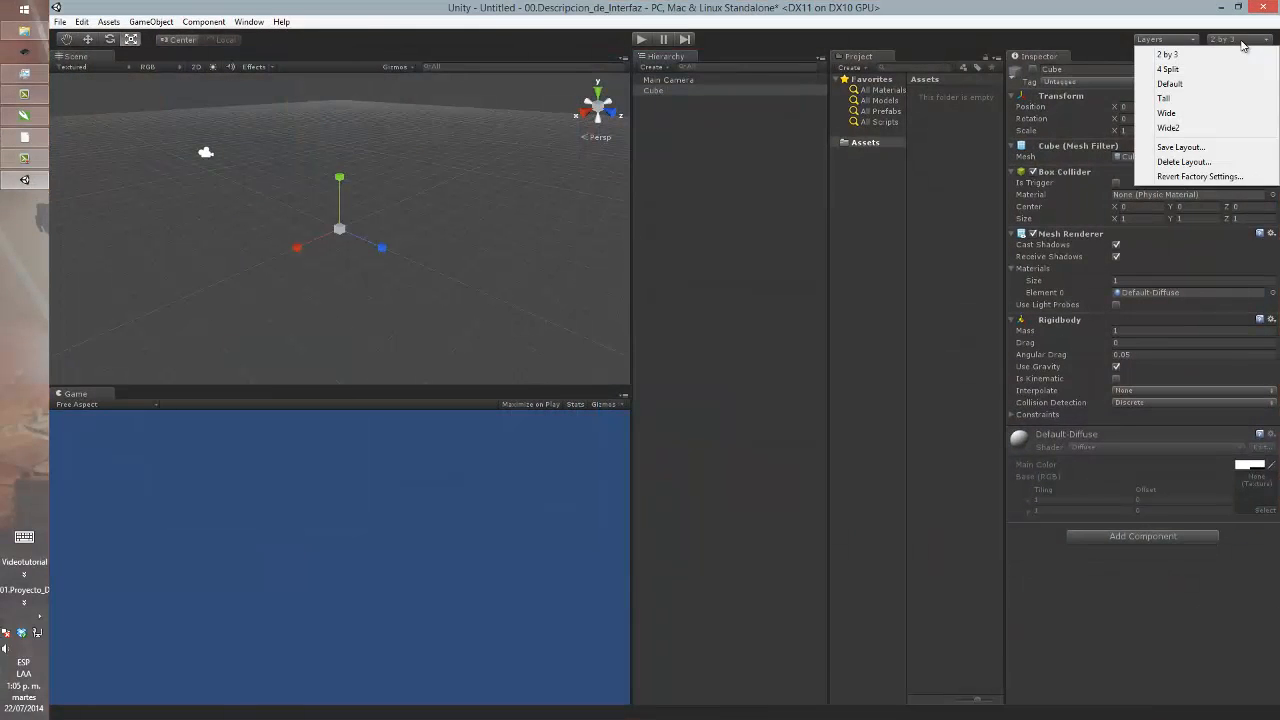
pyautogui.click(1232, 128)
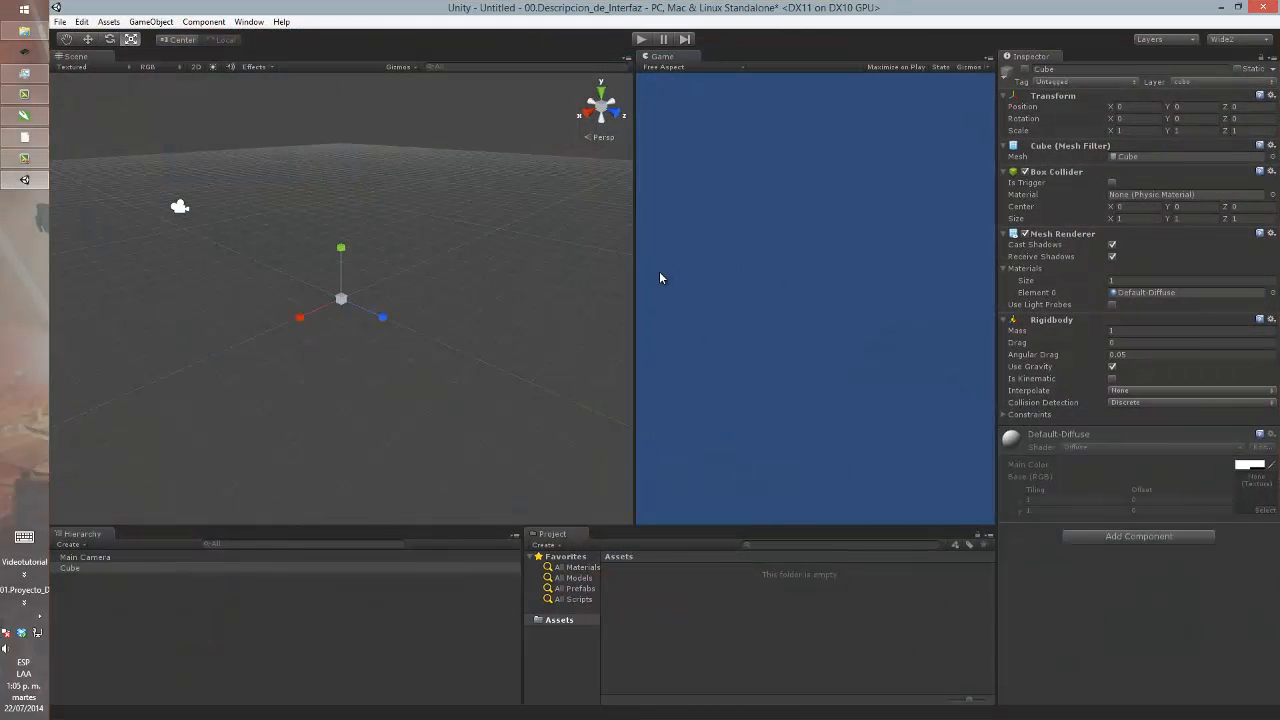
pyautogui.moveTo(634, 267); pyautogui.dragTo(524, 256)
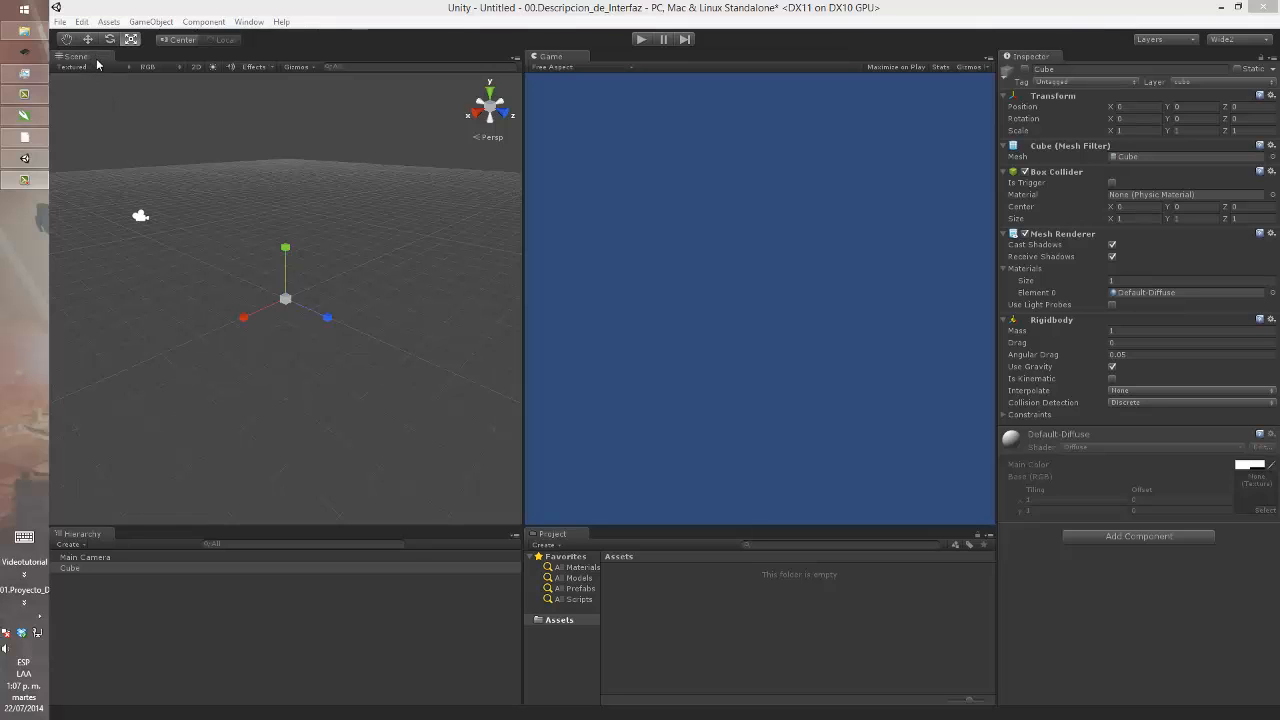
# - Scale the deactivated cube up uniformly to about 3.23 in the Scene view
pyautogui.moveTo(283, 365); pyautogui.dragTo(308, 366, button='middle')
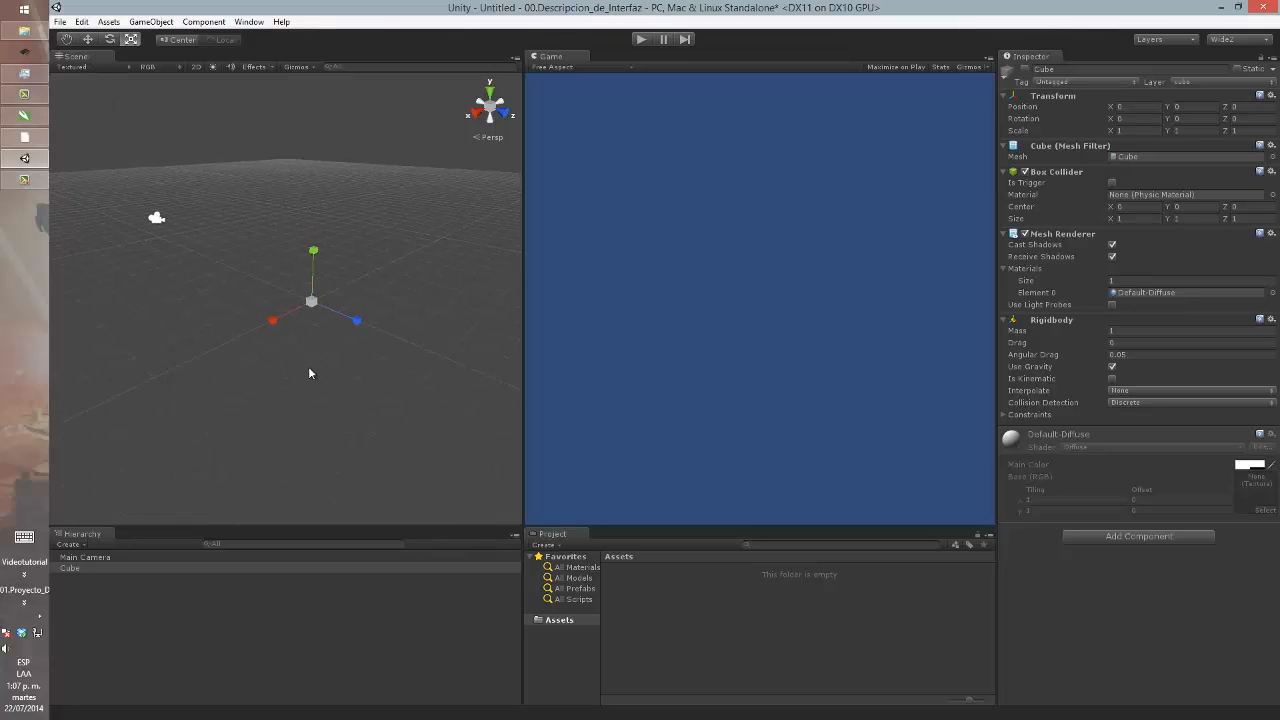
pyautogui.scroll(2, 309, 373)
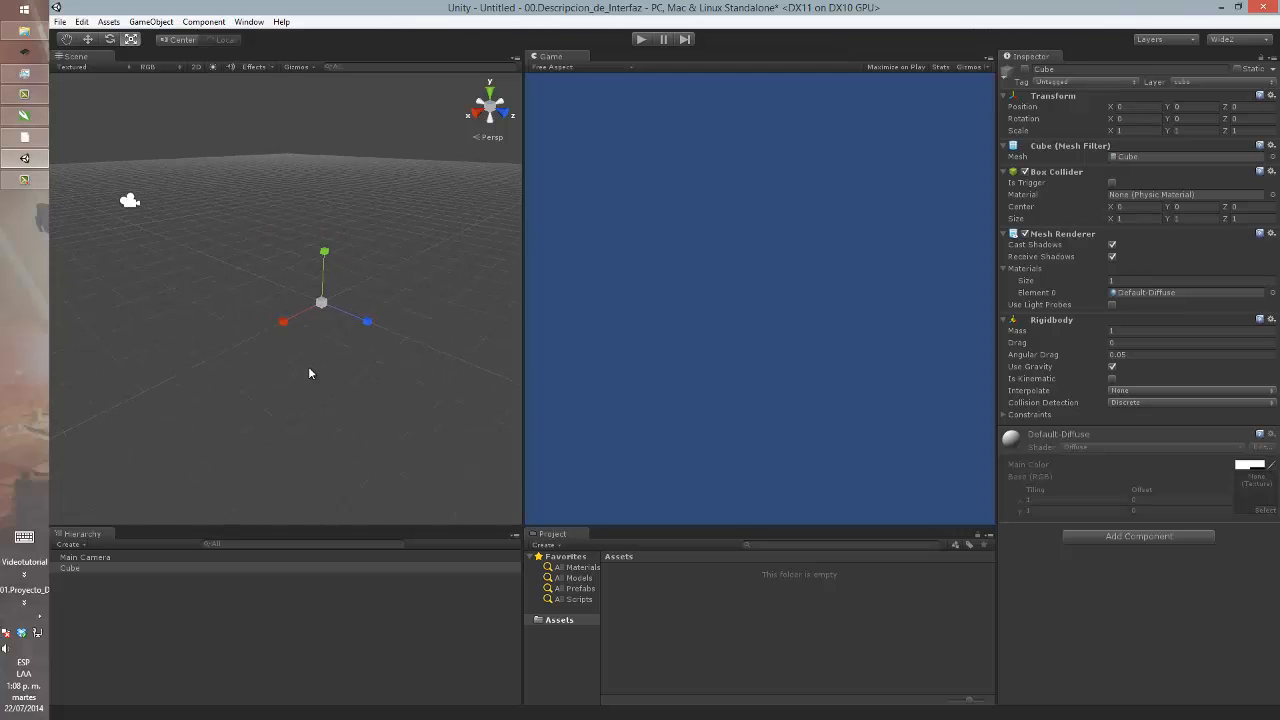
pyautogui.scroll(1, 309, 373)
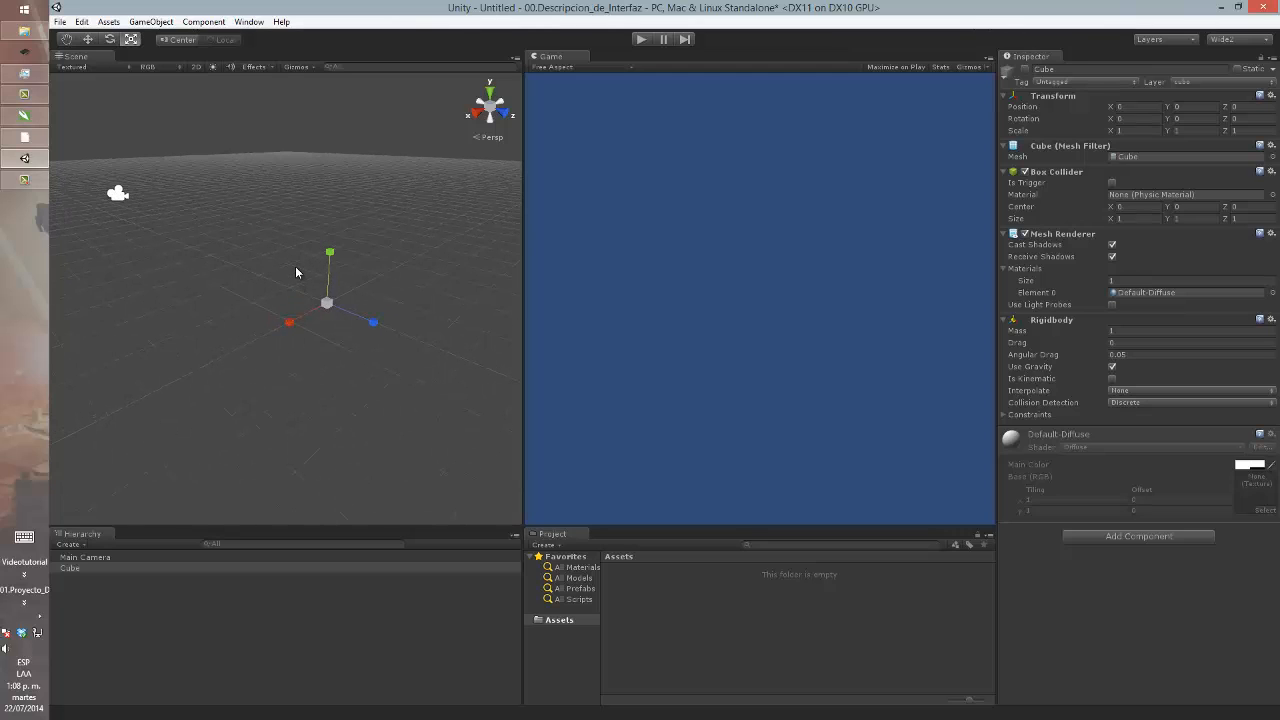
pyautogui.keyDown('alt'); pyautogui.moveTo(333, 232); pyautogui.dragTo(260, 291); pyautogui.keyUp('alt')
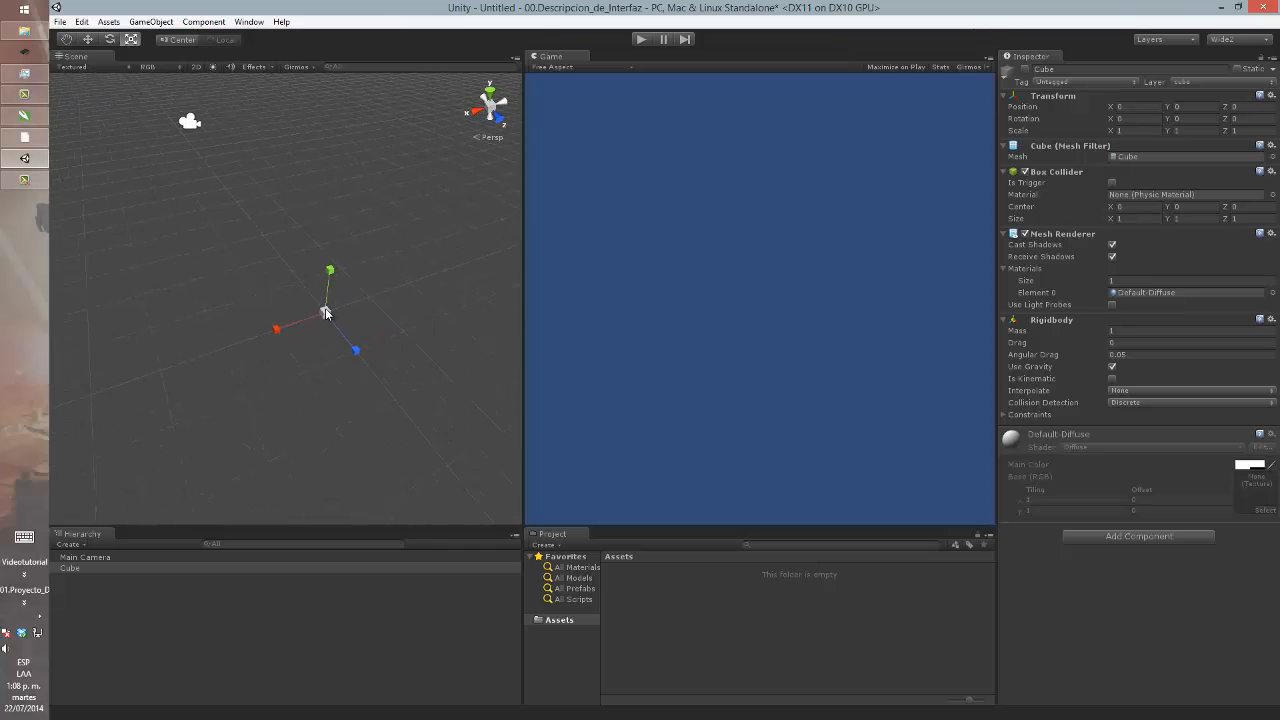
pyautogui.moveTo(325, 312); pyautogui.dragTo(412, 298)
# - Reactivate the Cube object and turn on the visibility of its layer
pyautogui.click(166, 607)
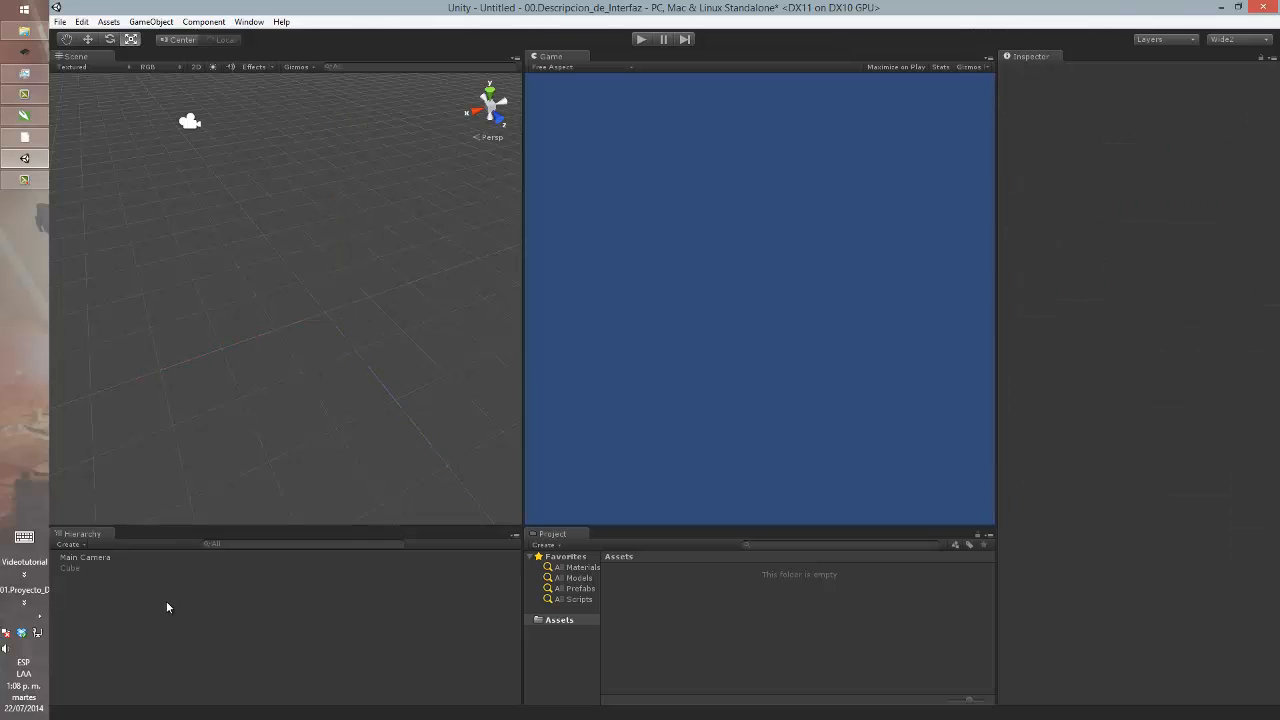
pyautogui.click(76, 568)
pyautogui.click(1024, 70)
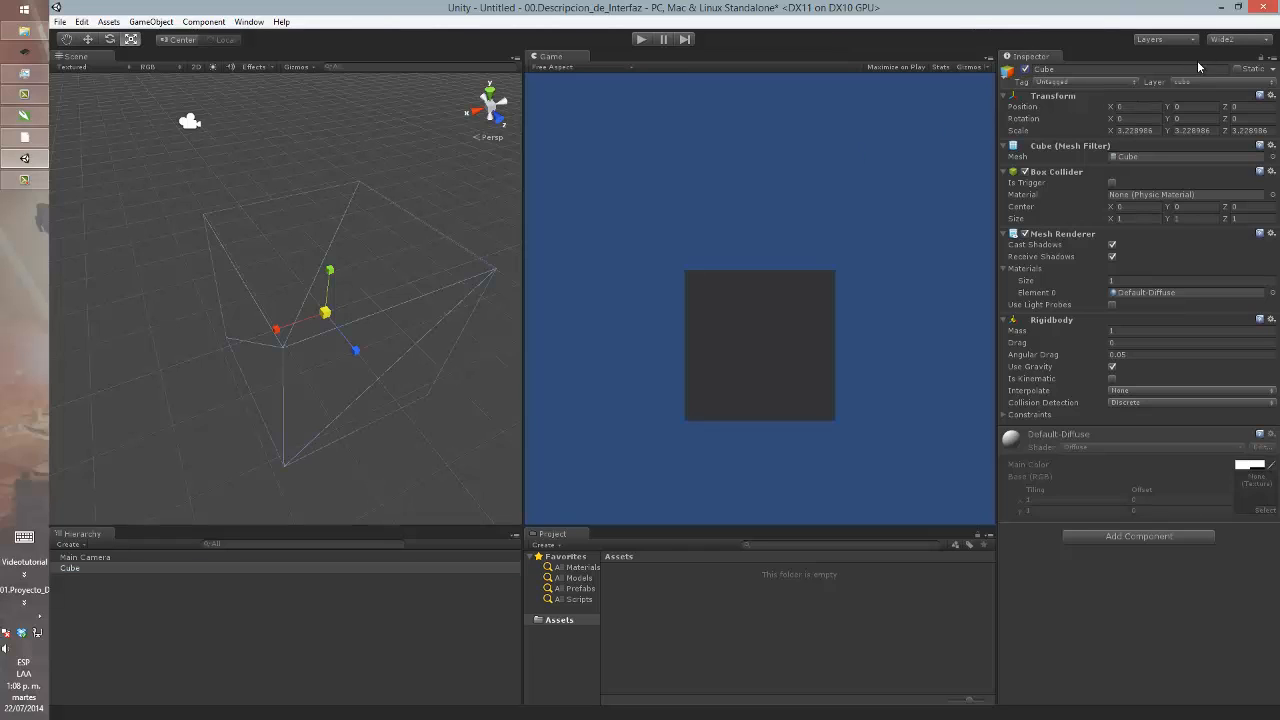
pyautogui.click(1164, 40)
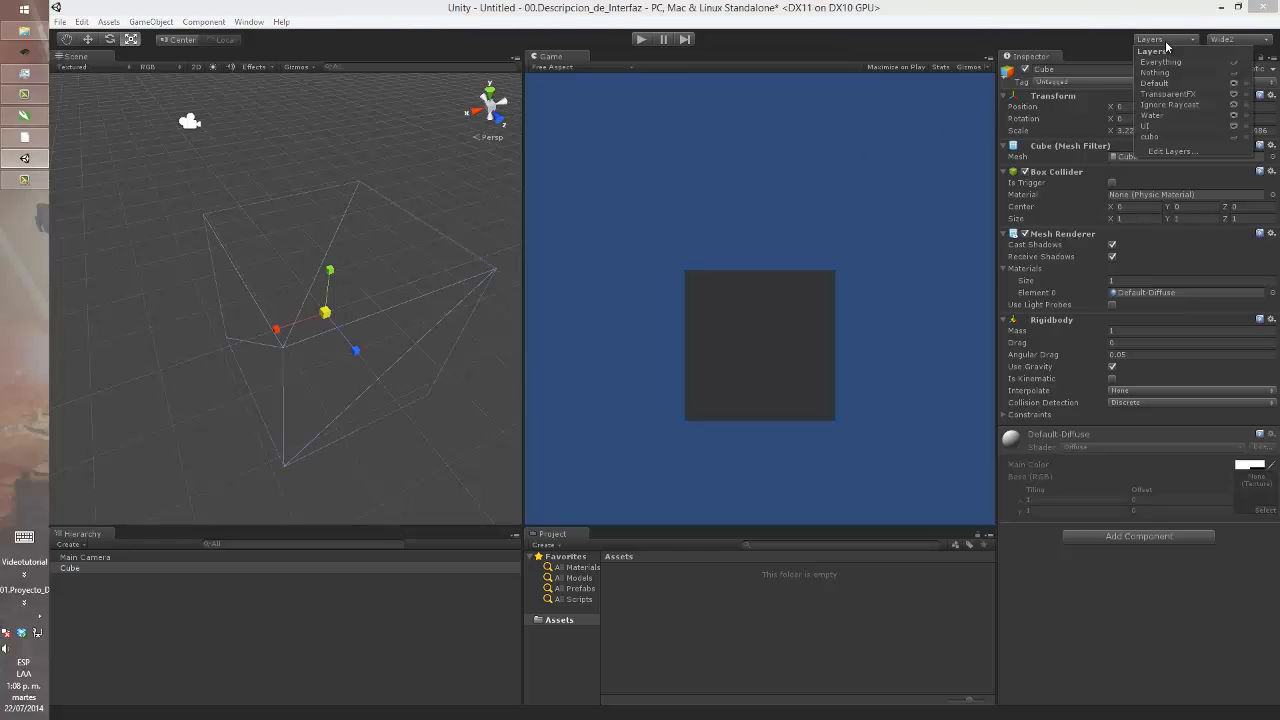
pyautogui.click(1234, 137)
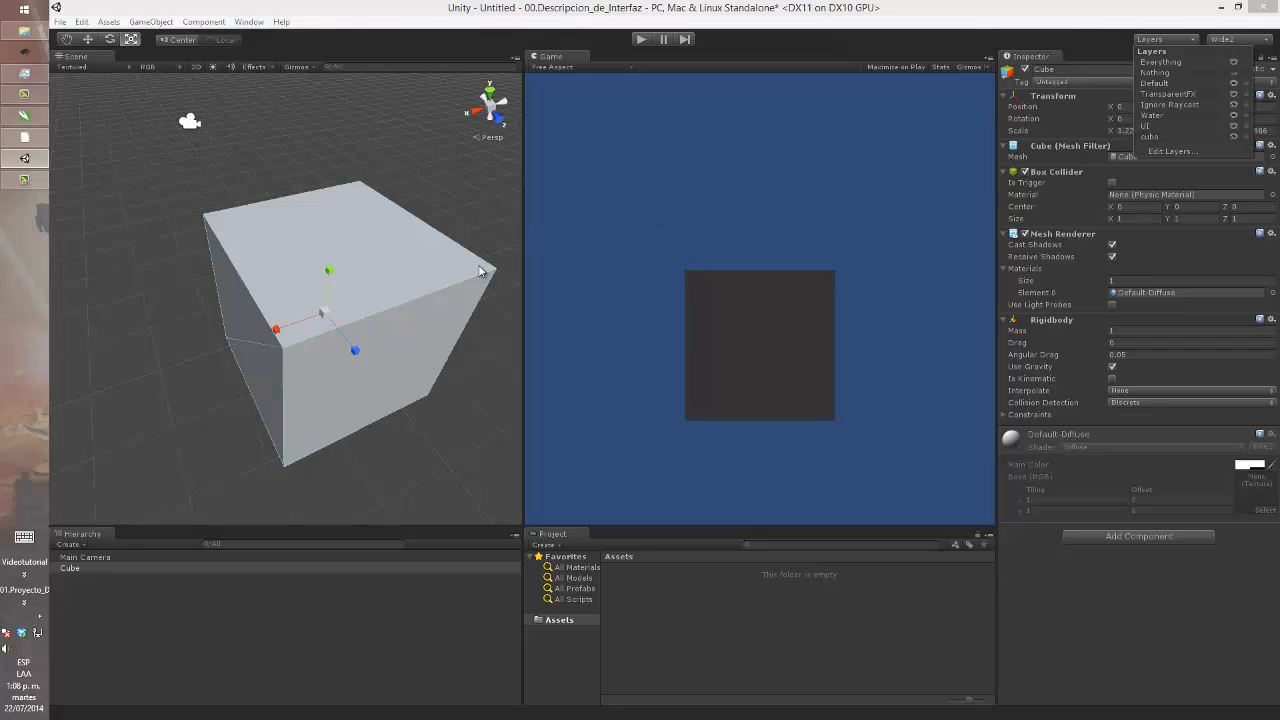
# - Shrink the cube uniformly in the Scene view, and set its X, Y and Z scale to 1
pyautogui.click(328, 316)
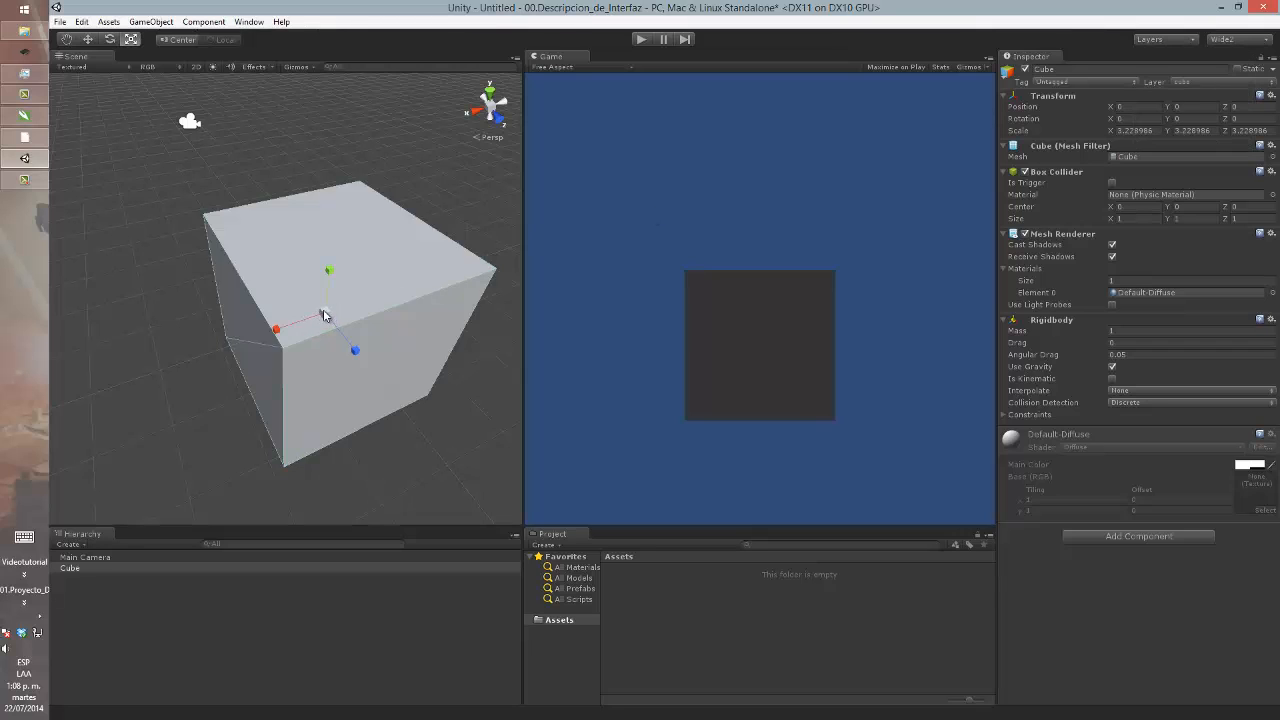
pyautogui.moveTo(320, 318); pyautogui.dragTo(292, 319)
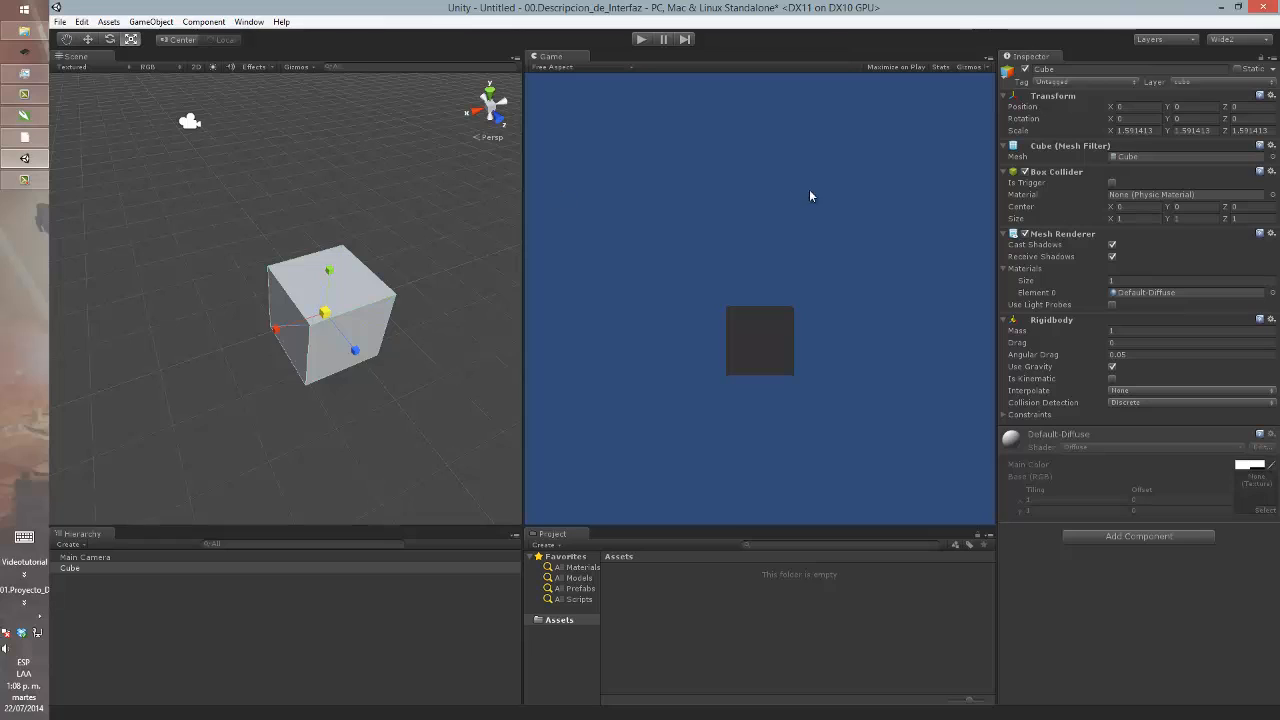
pyautogui.click(1133, 131)
pyautogui.write('1')
pyautogui.press('Tab')
pyautogui.write('1')
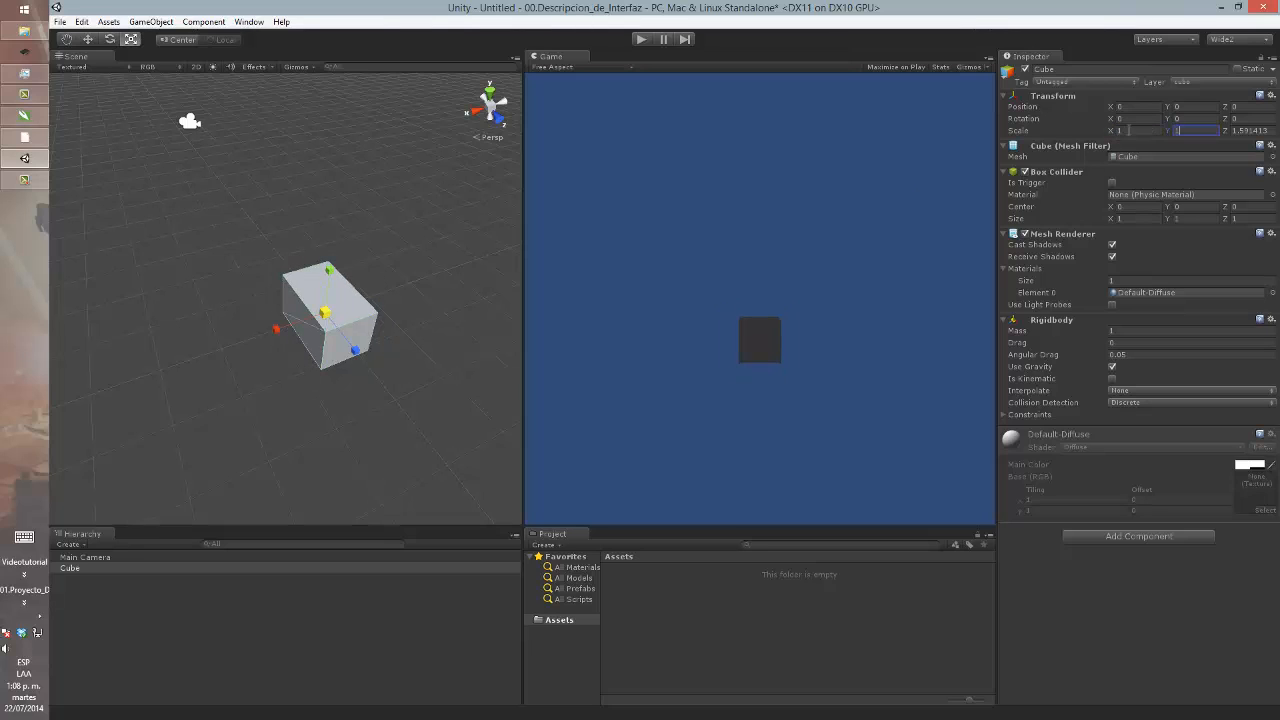
pyautogui.press('Tab')
pyautogui.write('1')
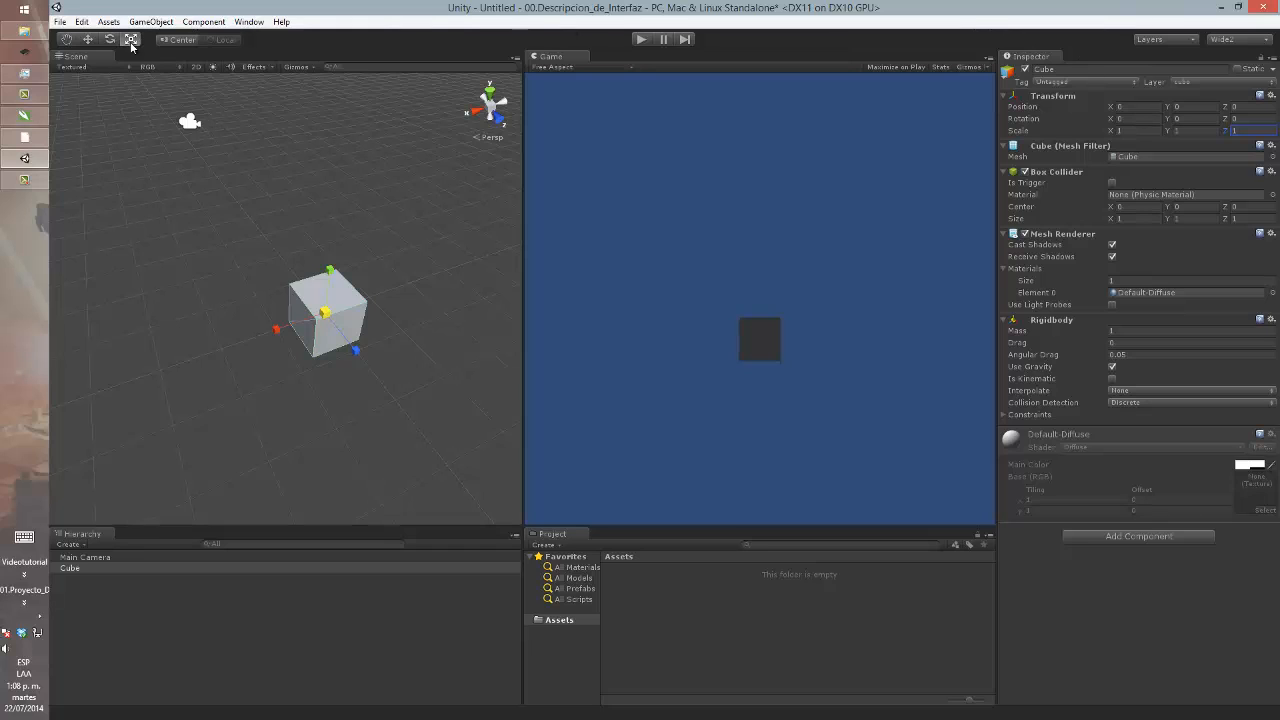
# - Duplicate the cube three times with the Move tool, offsetting successive copies by -1 in X, -1 in Z and 1 in Y
pyautogui.click(88, 40)
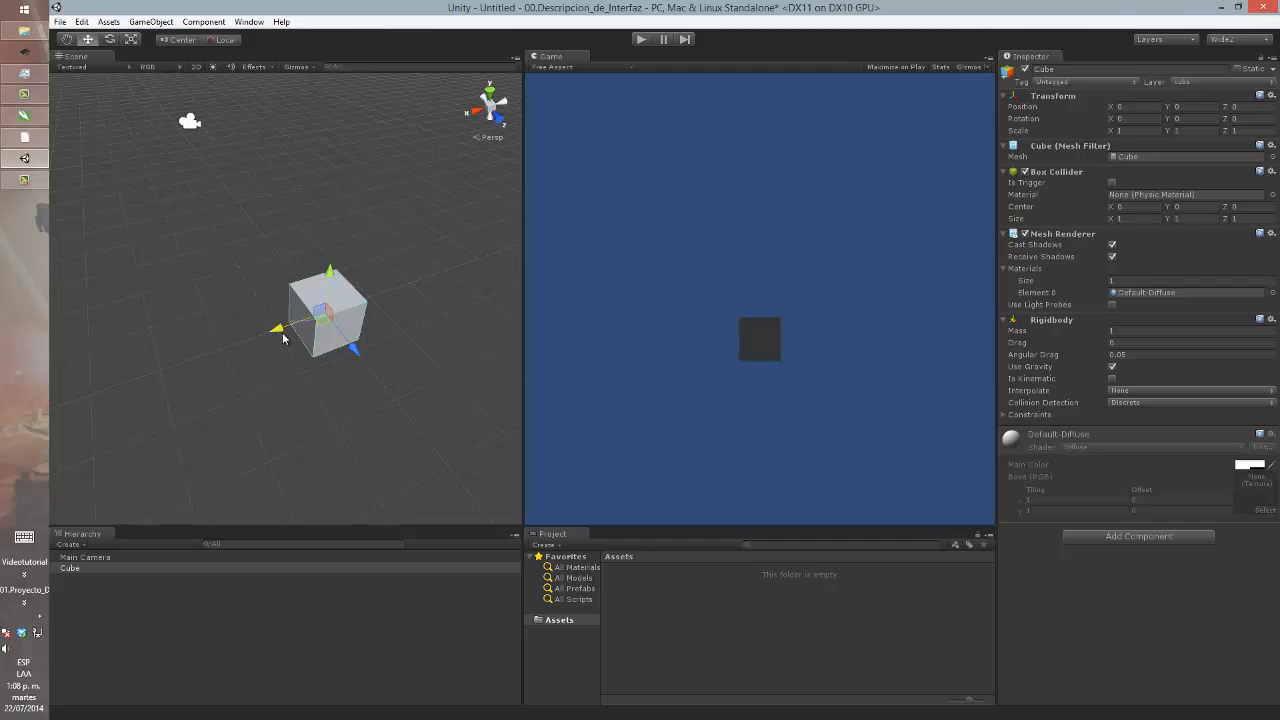
pyautogui.hotkey('ctrl', 'd')
pyautogui.moveTo(280, 330); pyautogui.dragTo(367, 303)
pyautogui.hotkey('ctrl', 'd')
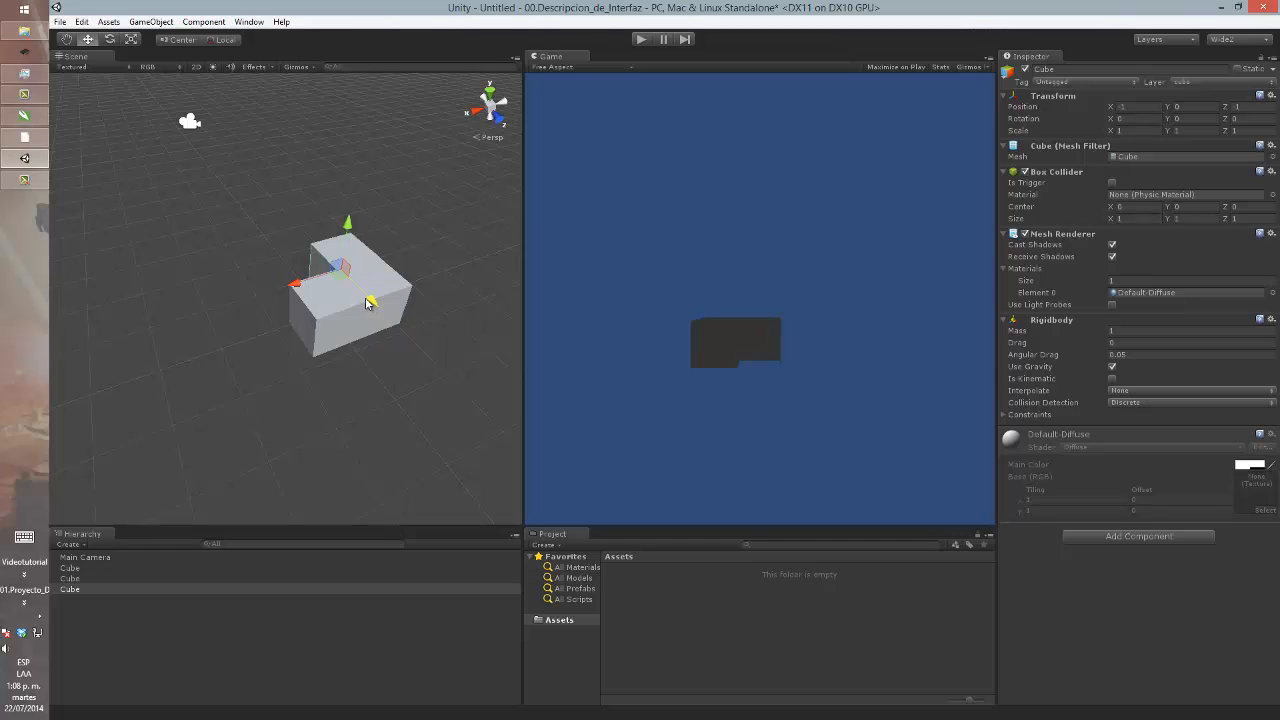
pyautogui.hotkey('ctrl', 'd')
pyautogui.moveTo(351, 222); pyautogui.dragTo(351, 185)
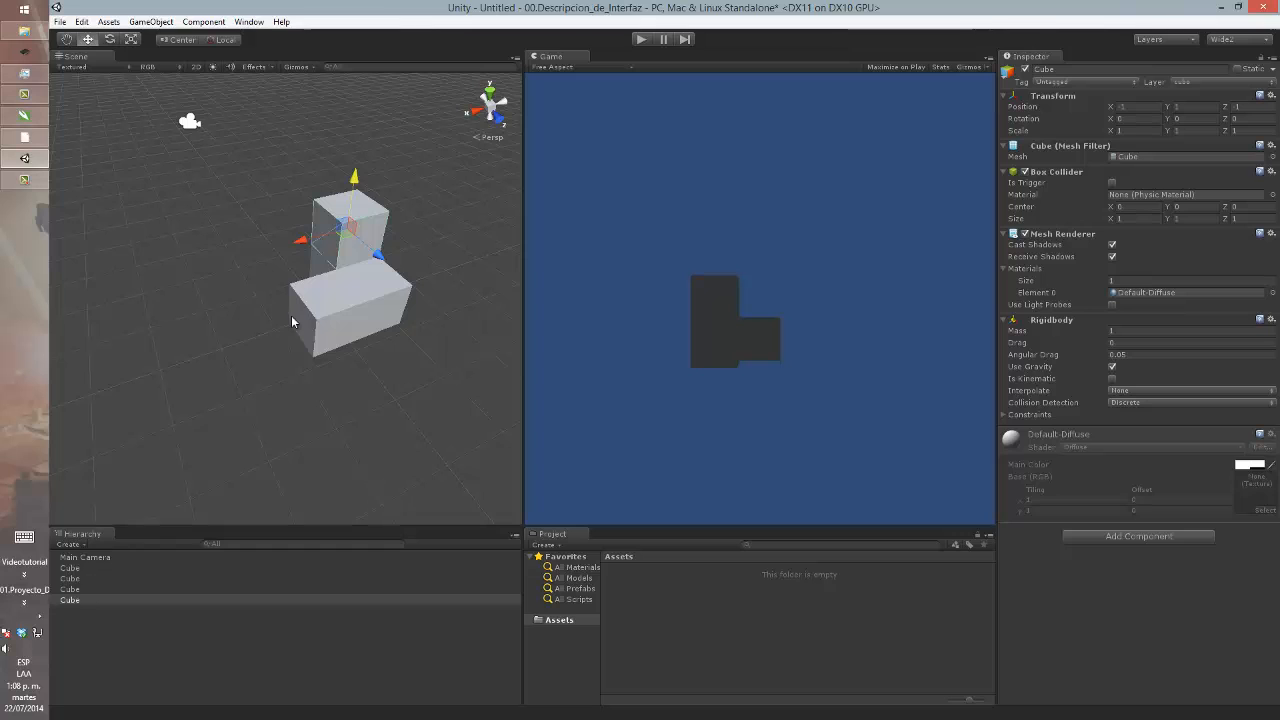
# - Inspect the stacked cubes from several angles and distances in the Scene view using the Hand tool
pyautogui.moveTo(365, 300)
pyautogui.keyDown('alt'); pyautogui.mouseDown()
pyautogui.moveTo(319, 325)
pyautogui.moveTo(311, 309)
pyautogui.moveTo(369, 314)
pyautogui.mouseUp(); pyautogui.keyUp('alt')
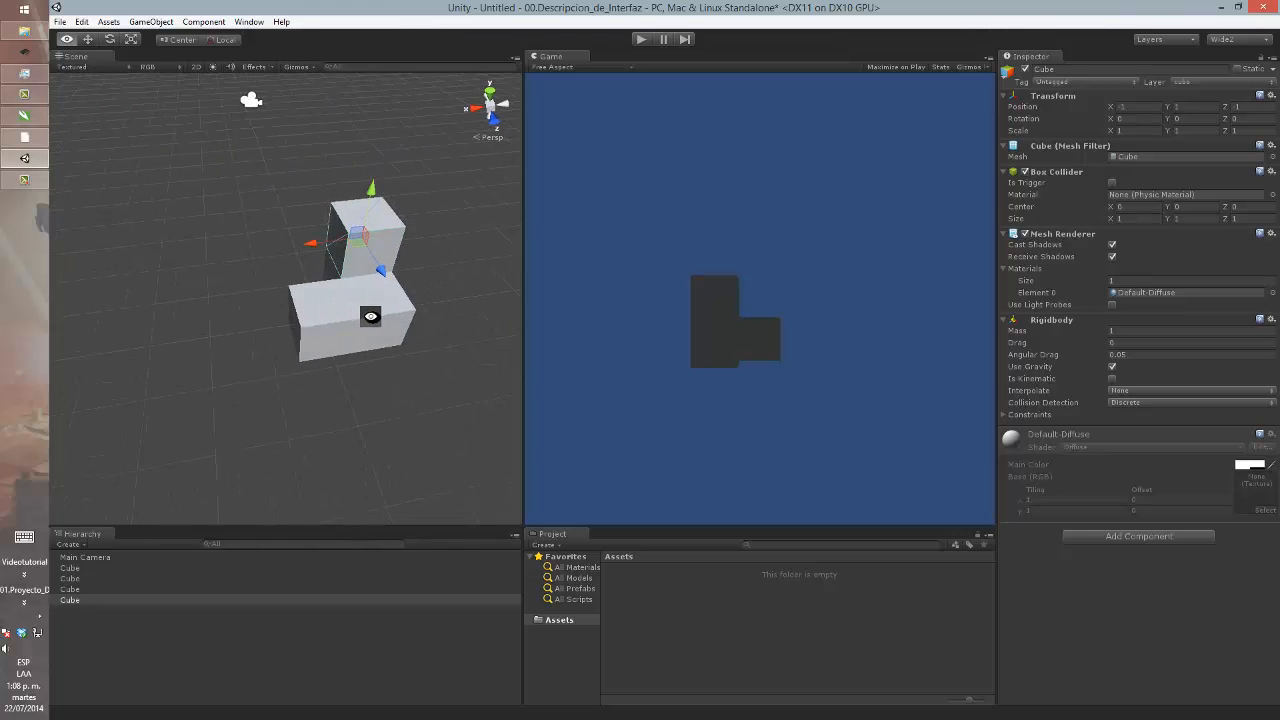
pyautogui.click(68, 40)
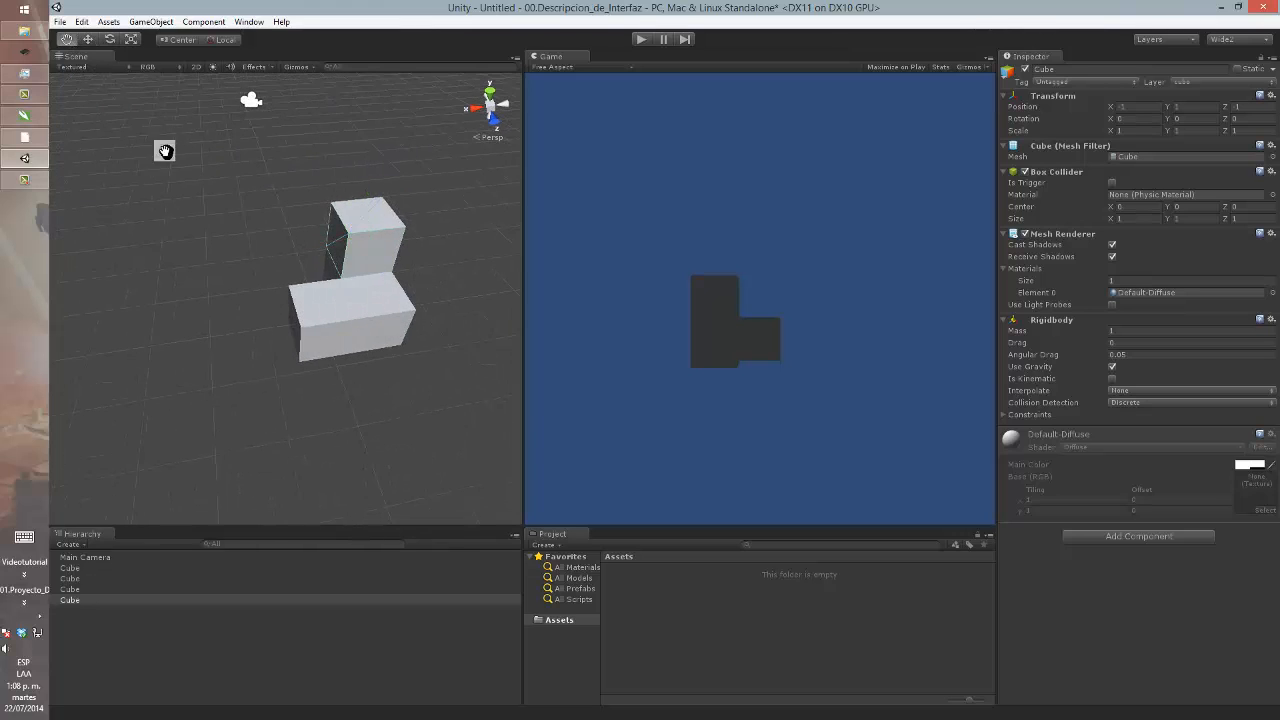
pyautogui.moveTo(397, 377)
pyautogui.mouseDown()
pyautogui.moveTo(361, 369)
pyautogui.moveTo(337, 386)
pyautogui.moveTo(400, 371)
pyautogui.mouseUp()
pyautogui.scroll(6, 363, 292)
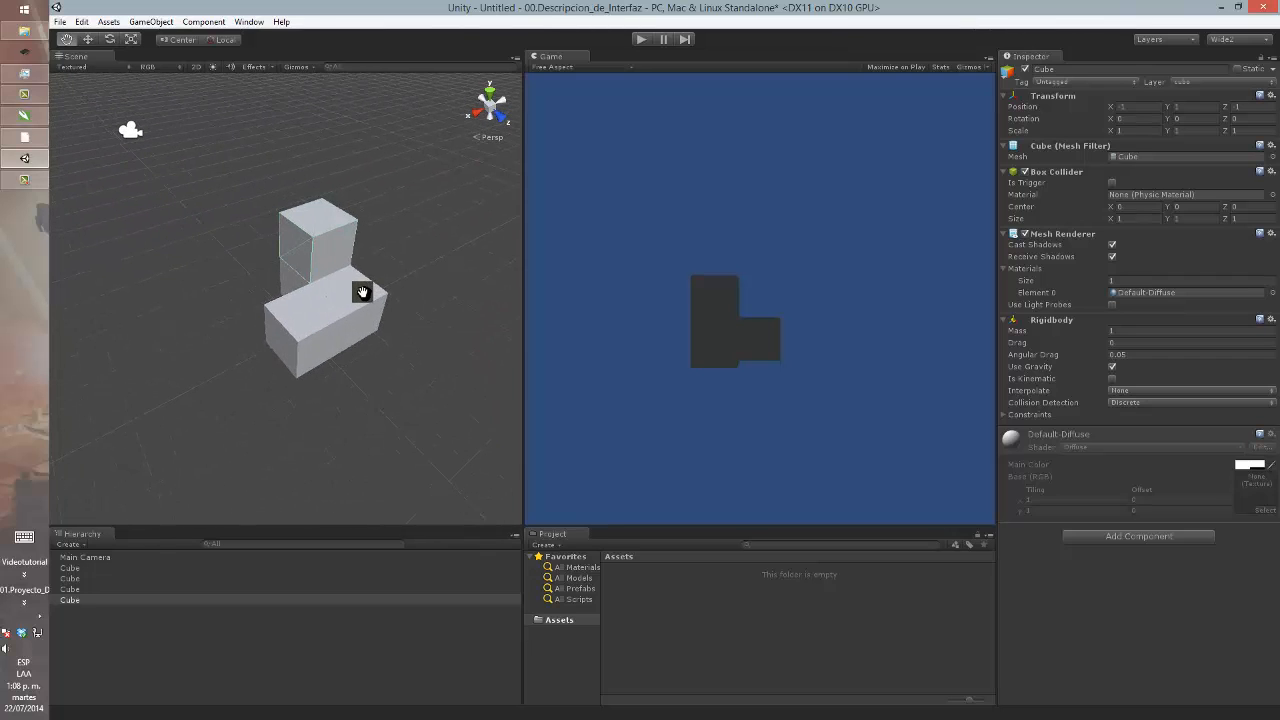
pyautogui.keyDown('alt'); pyautogui.moveTo(364, 311); pyautogui.dragTo(274, 146); pyautogui.keyUp('alt')
pyautogui.moveTo(276, 268)
pyautogui.keyDown('alt'); pyautogui.mouseDown()
pyautogui.moveTo(366, 220)
pyautogui.moveTo(403, 171)
pyautogui.moveTo(383, 251)
pyautogui.moveTo(305, 291)
pyautogui.moveTo(320, 289)
pyautogui.moveTo(292, 288)
pyautogui.moveTo(374, 290)
pyautogui.moveTo(256, 303)
pyautogui.moveTo(288, 327)
pyautogui.moveTo(314, 294)
pyautogui.moveTo(263, 270)
pyautogui.mouseUp(); pyautogui.keyUp('alt')
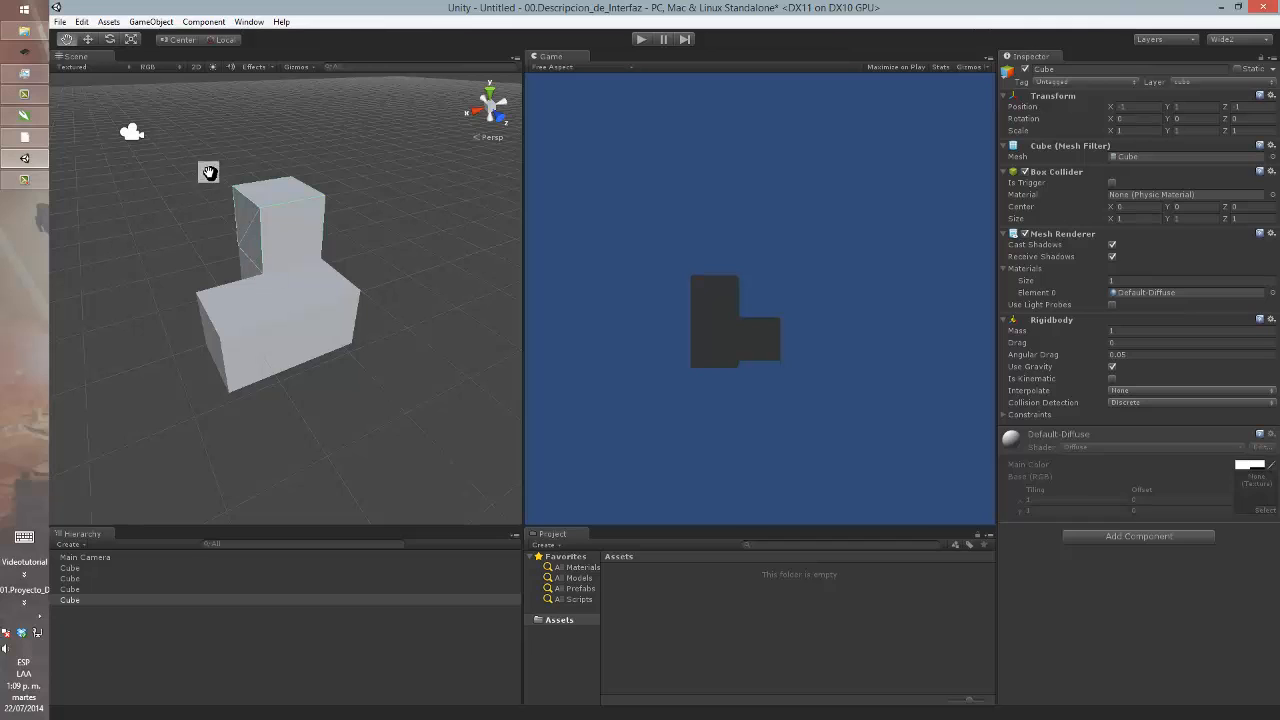
# - Cycle the Scene view's draw mode through Wireframe and Textured Wire to Render Paths, viewing the cubes from different angles
pyautogui.click(105, 66)
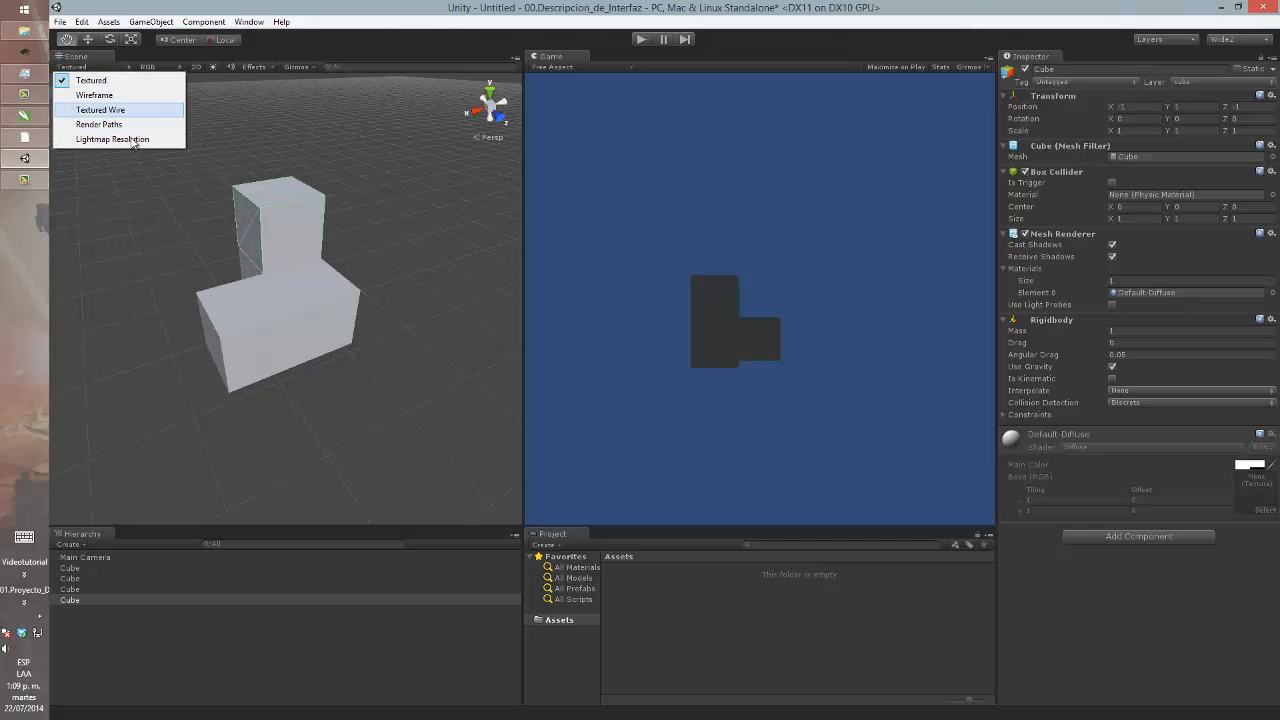
pyautogui.click(156, 95)
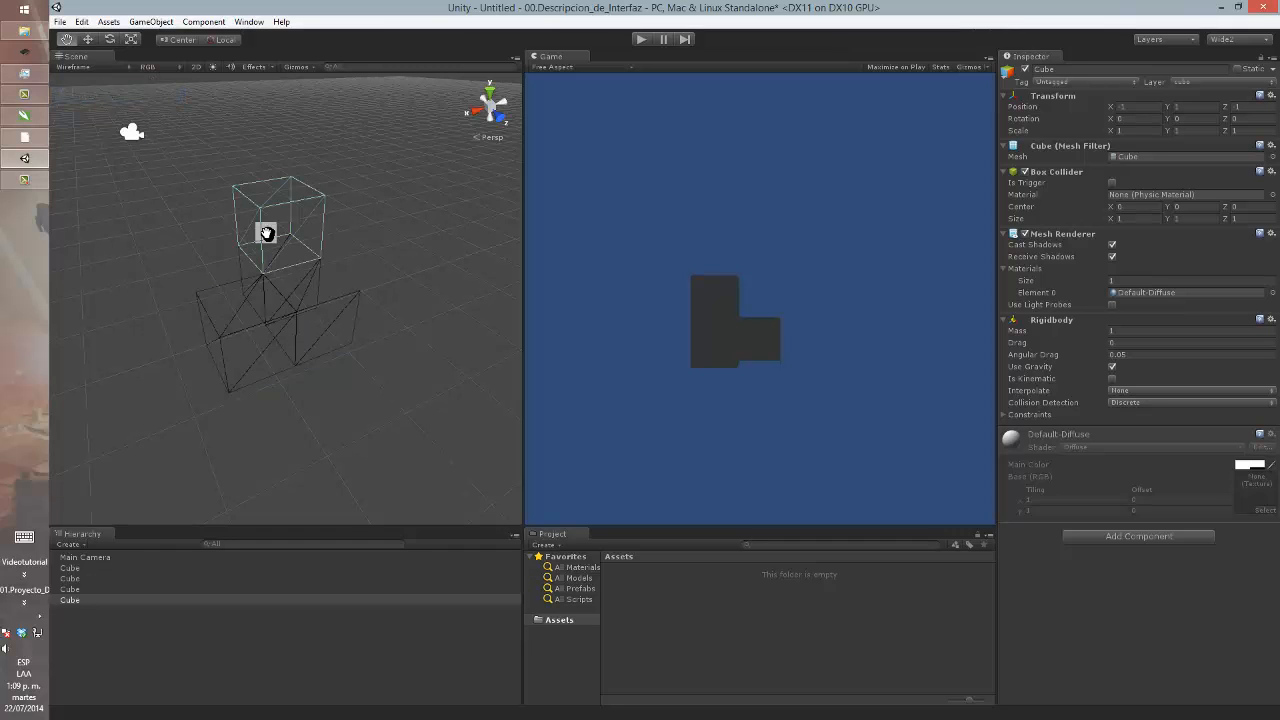
pyautogui.moveTo(297, 277)
pyautogui.keyDown('alt'); pyautogui.mouseDown()
pyautogui.moveTo(326, 277)
pyautogui.moveTo(315, 262)
pyautogui.mouseUp(); pyautogui.keyUp('alt')
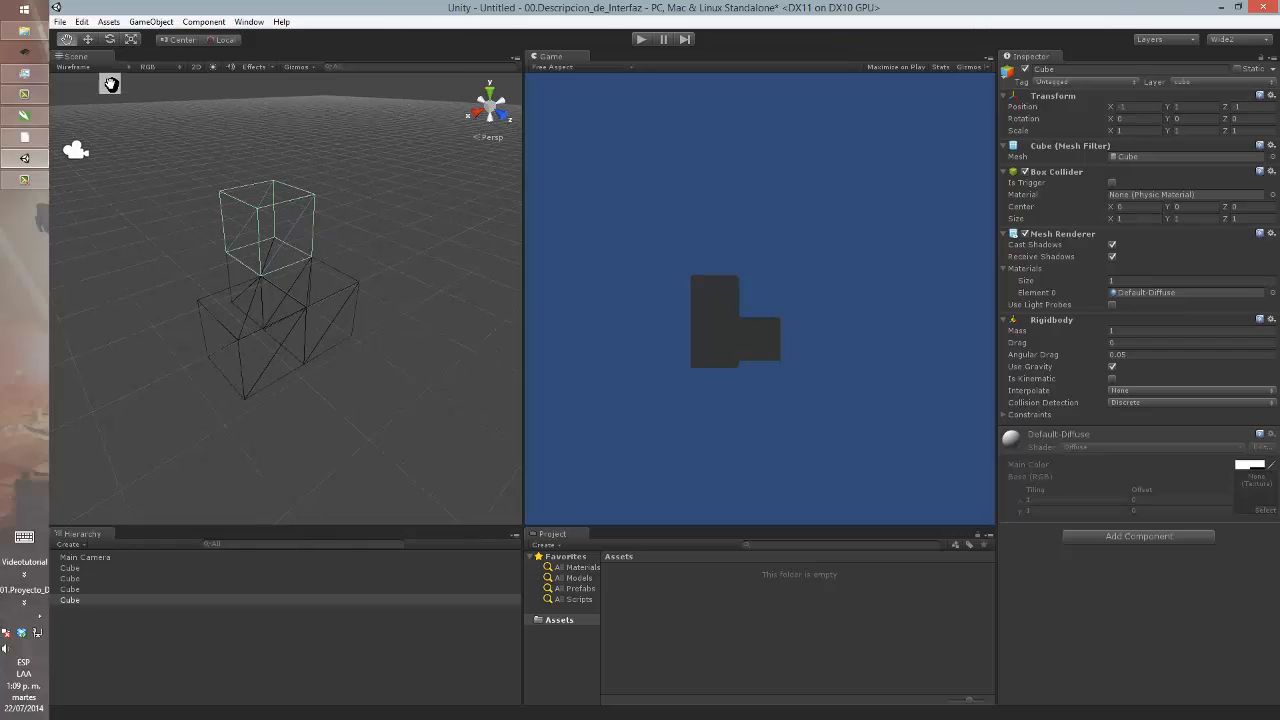
pyautogui.click(114, 67)
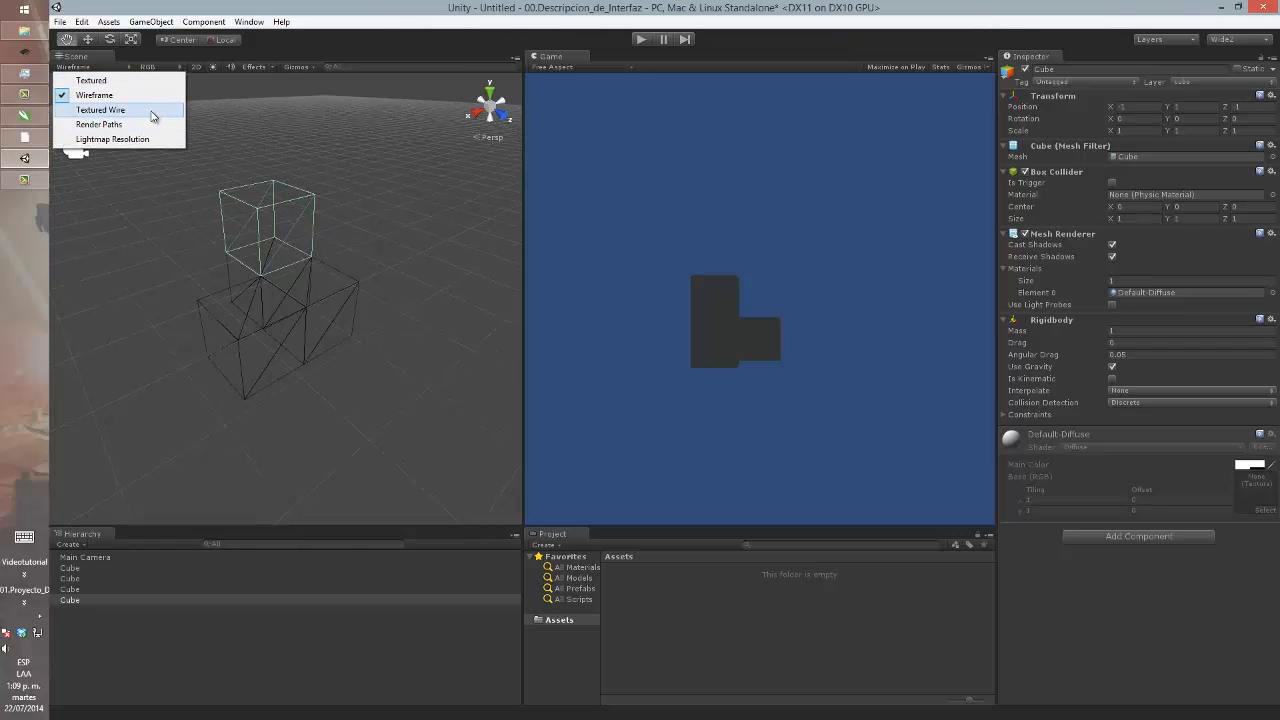
pyautogui.click(152, 110)
pyautogui.moveTo(200, 208)
pyautogui.keyDown('alt'); pyautogui.mouseDown()
pyautogui.moveTo(208, 248)
pyautogui.moveTo(199, 223)
pyautogui.mouseUp(); pyautogui.keyUp('alt')
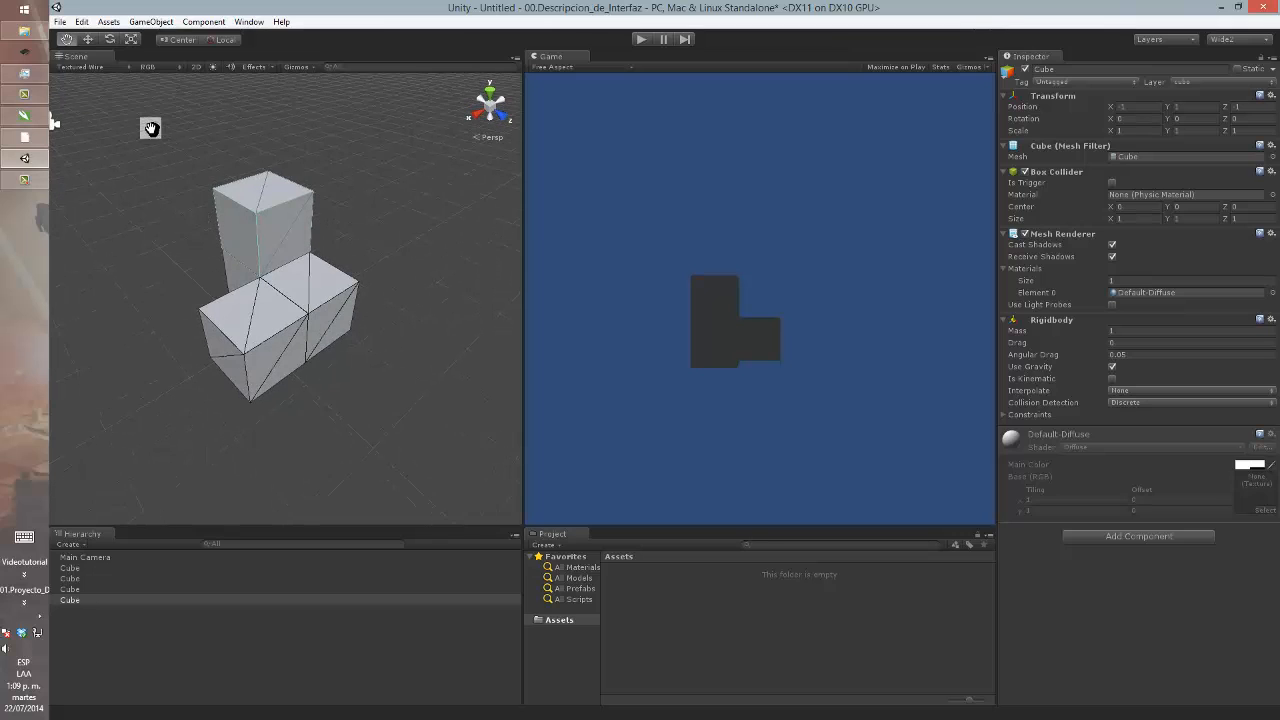
pyautogui.click(120, 67)
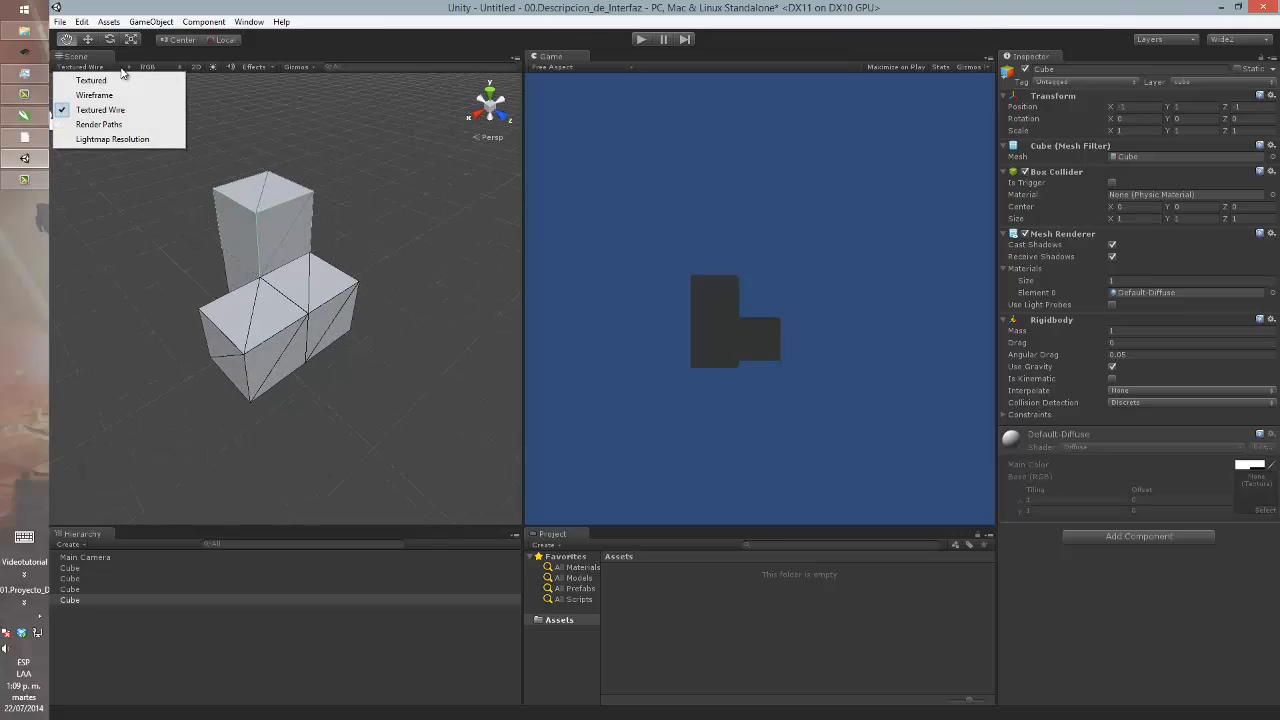
pyautogui.click(145, 125)
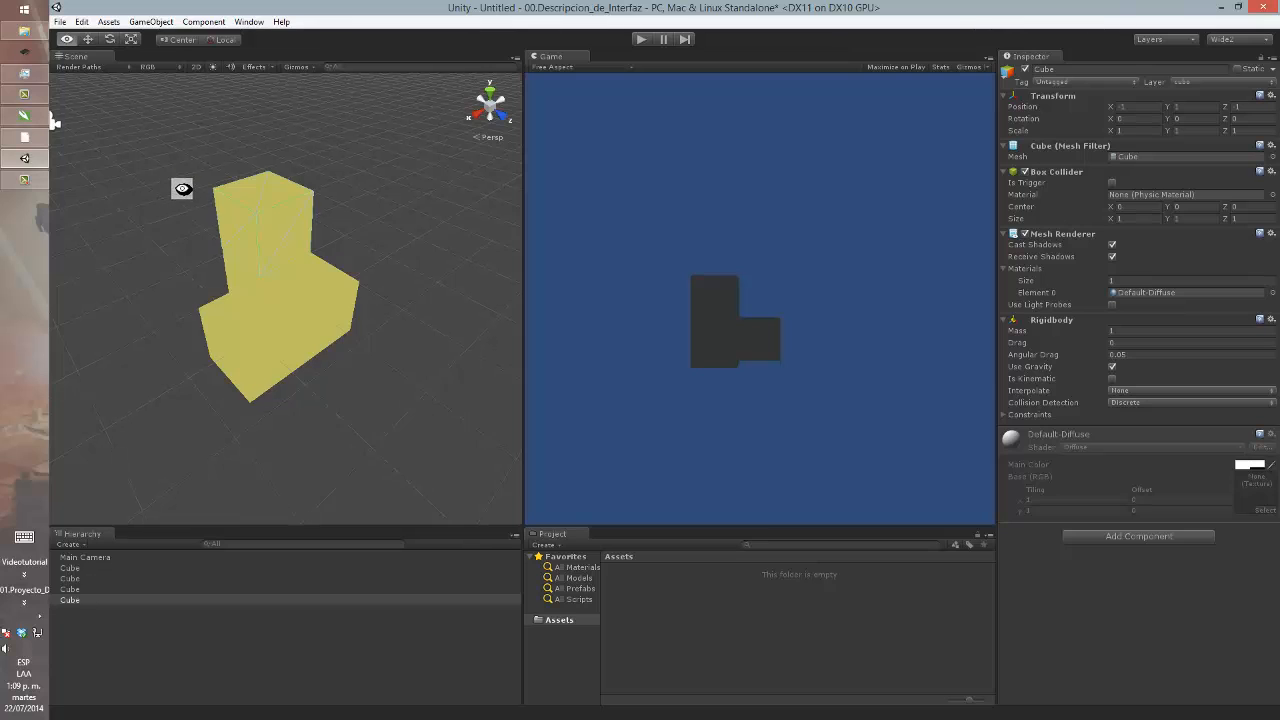
# - View the cubes in the Scene view's Lightmap Resolution draw mode, and set the draw mode to Textured Wire
pyautogui.keyDown('alt'); pyautogui.moveTo(182, 188); pyautogui.dragTo(250, 199); pyautogui.keyUp('alt')
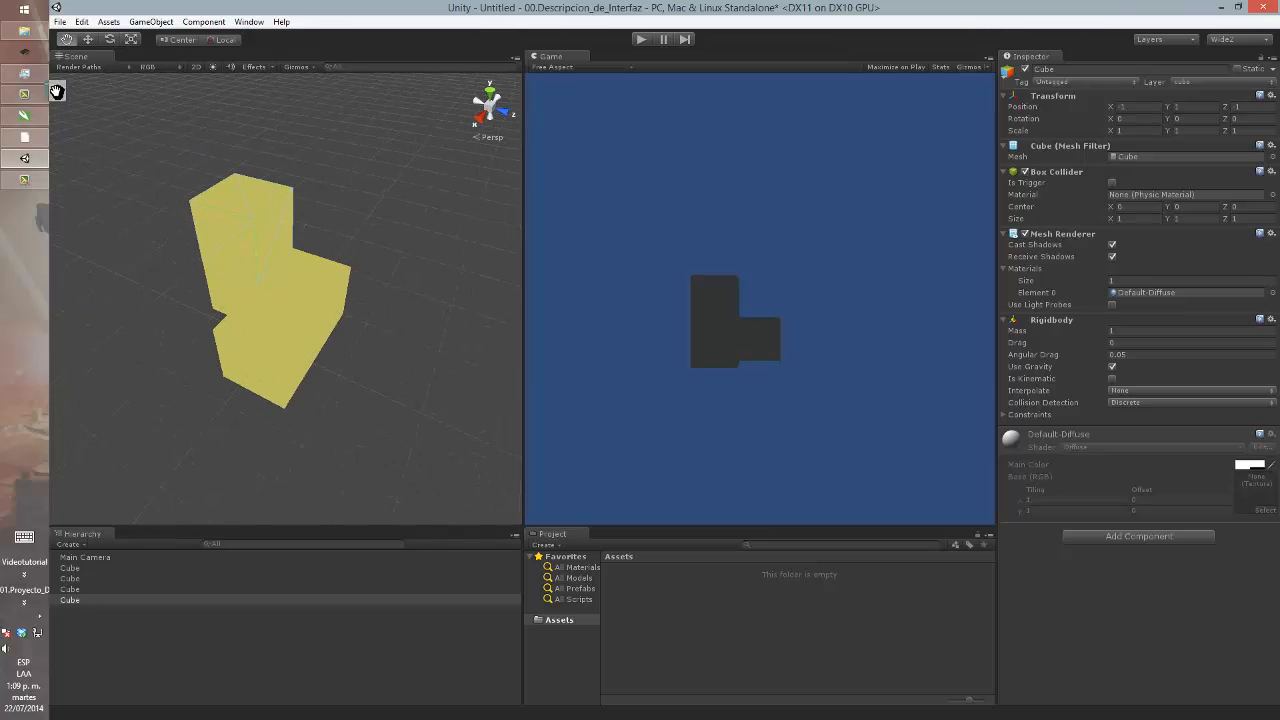
pyautogui.click(110, 67)
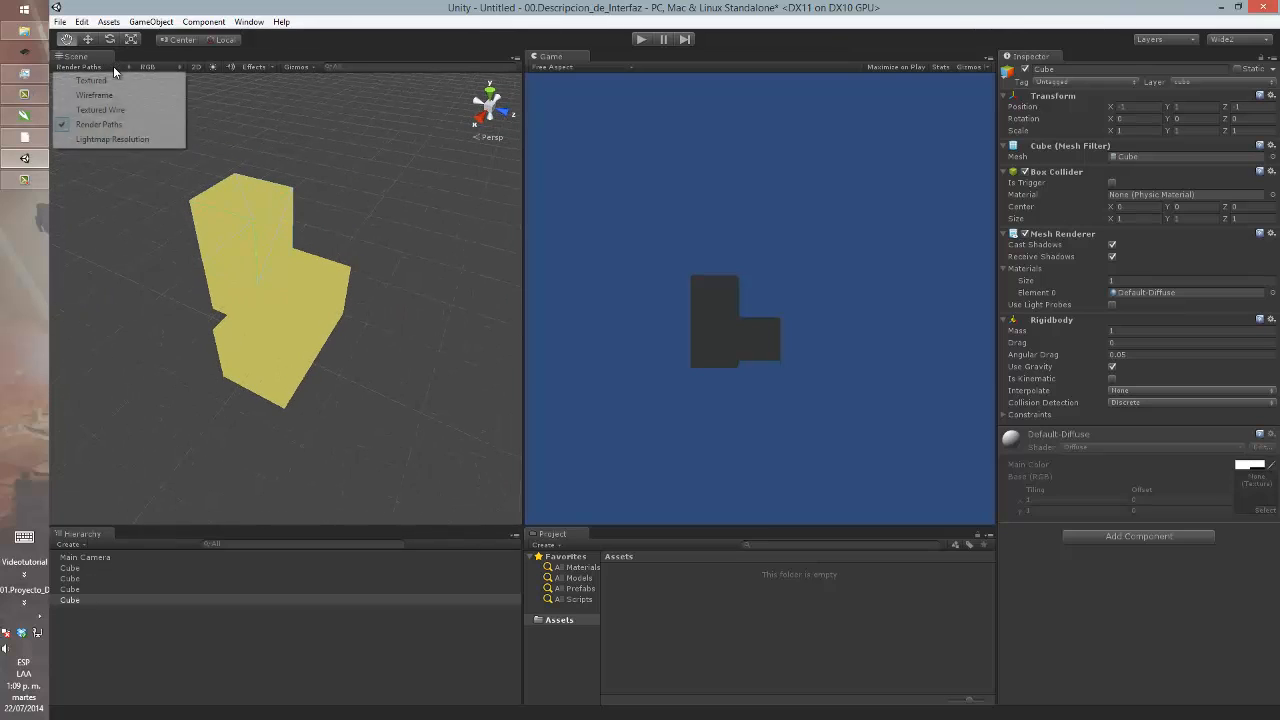
pyautogui.click(168, 140)
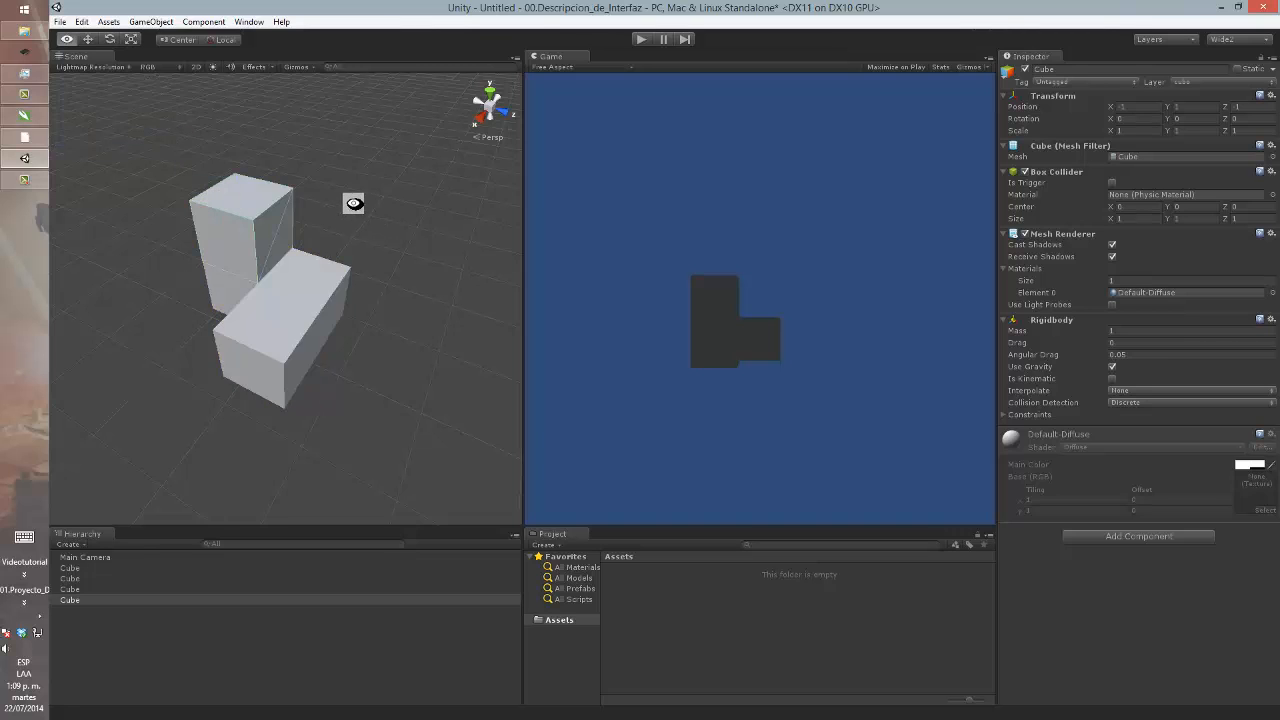
pyautogui.moveTo(353, 203)
pyautogui.keyDown('alt'); pyautogui.mouseDown()
pyautogui.moveTo(380, 146)
pyautogui.moveTo(360, 170)
pyautogui.mouseUp(); pyautogui.keyUp('alt')
pyautogui.click(124, 66)
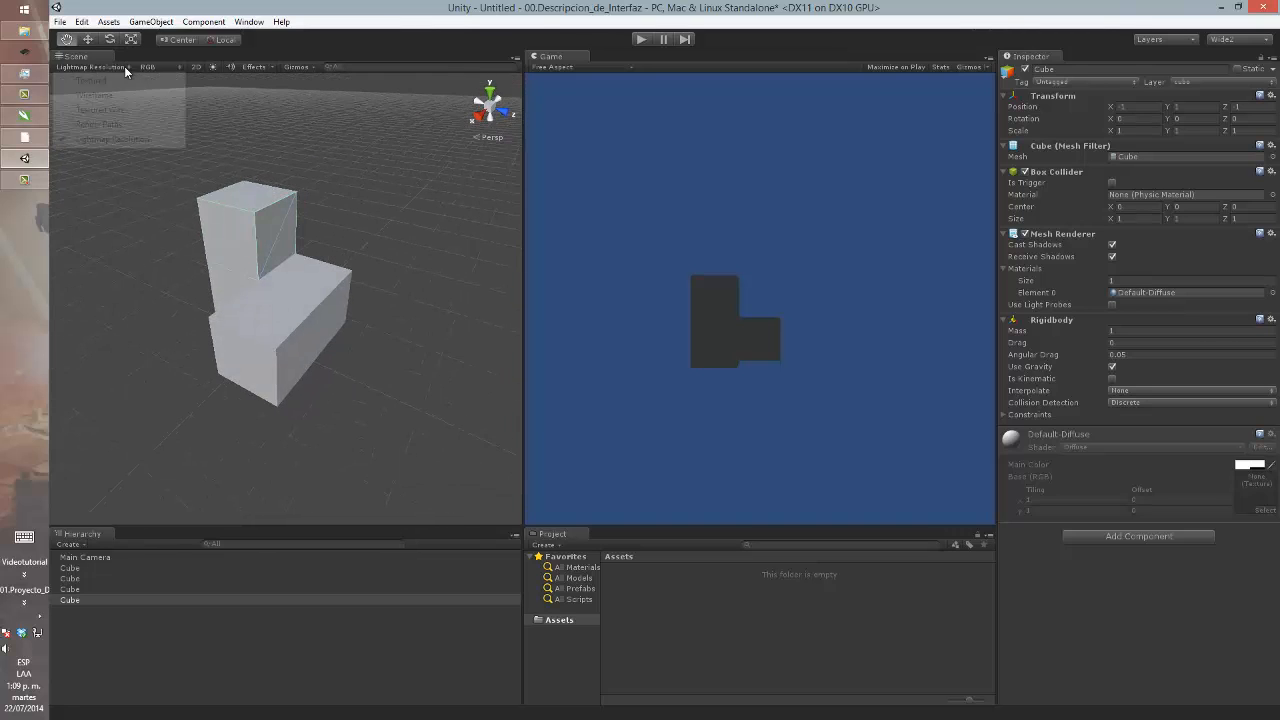
pyautogui.click(132, 109)
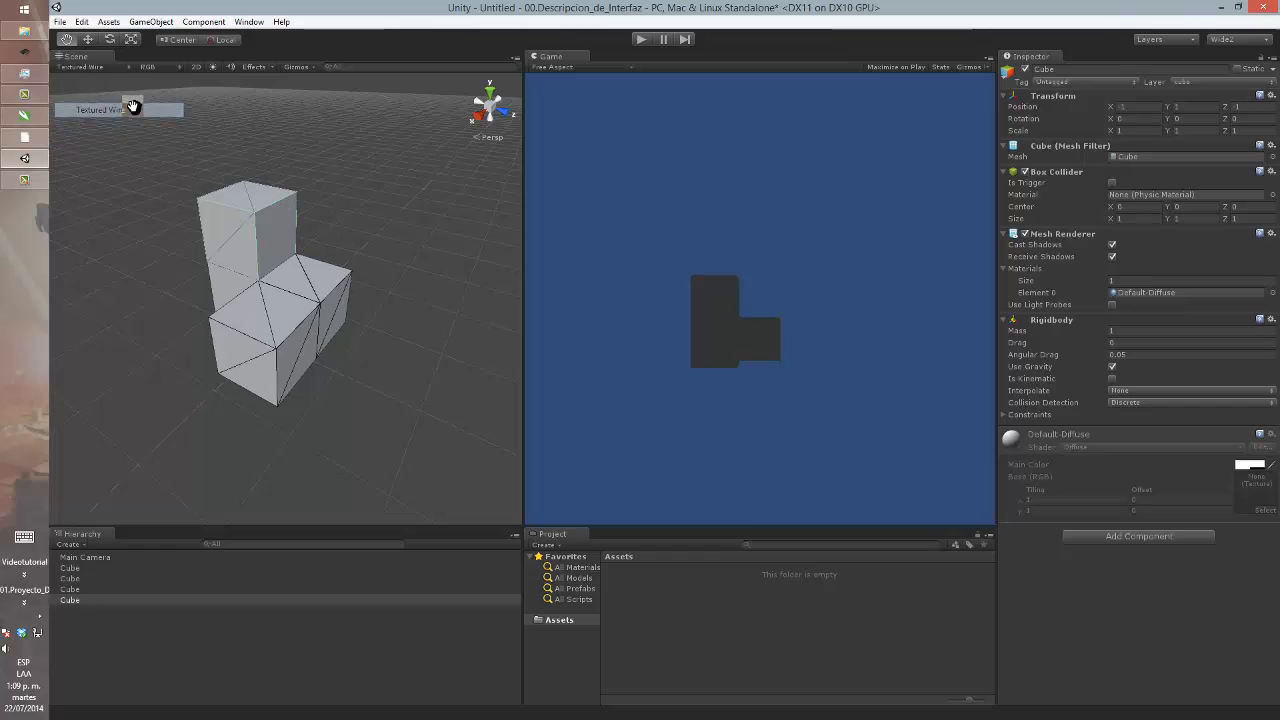
# - Cycle the Scene view's render mode through Alpha, Overdraw and Mipmaps, and return it to RGB
pyautogui.click(170, 66)
pyautogui.click(185, 95)
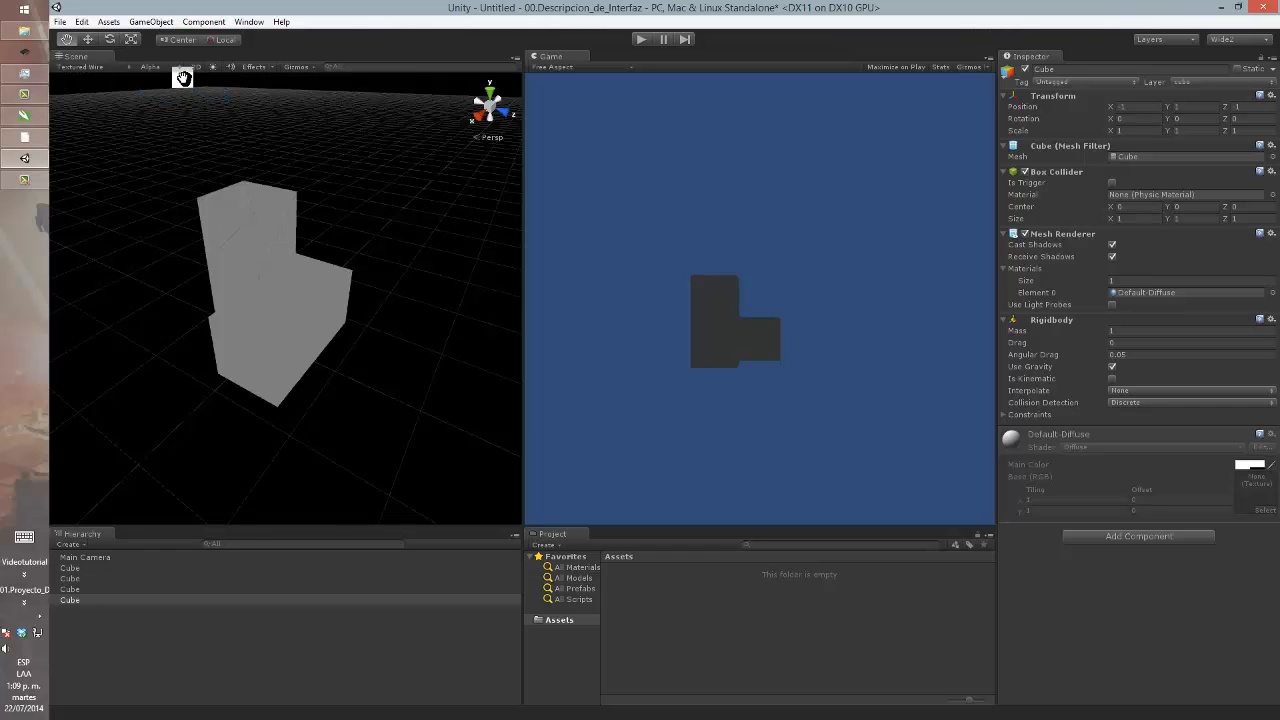
pyautogui.click(177, 64)
pyautogui.click(178, 110)
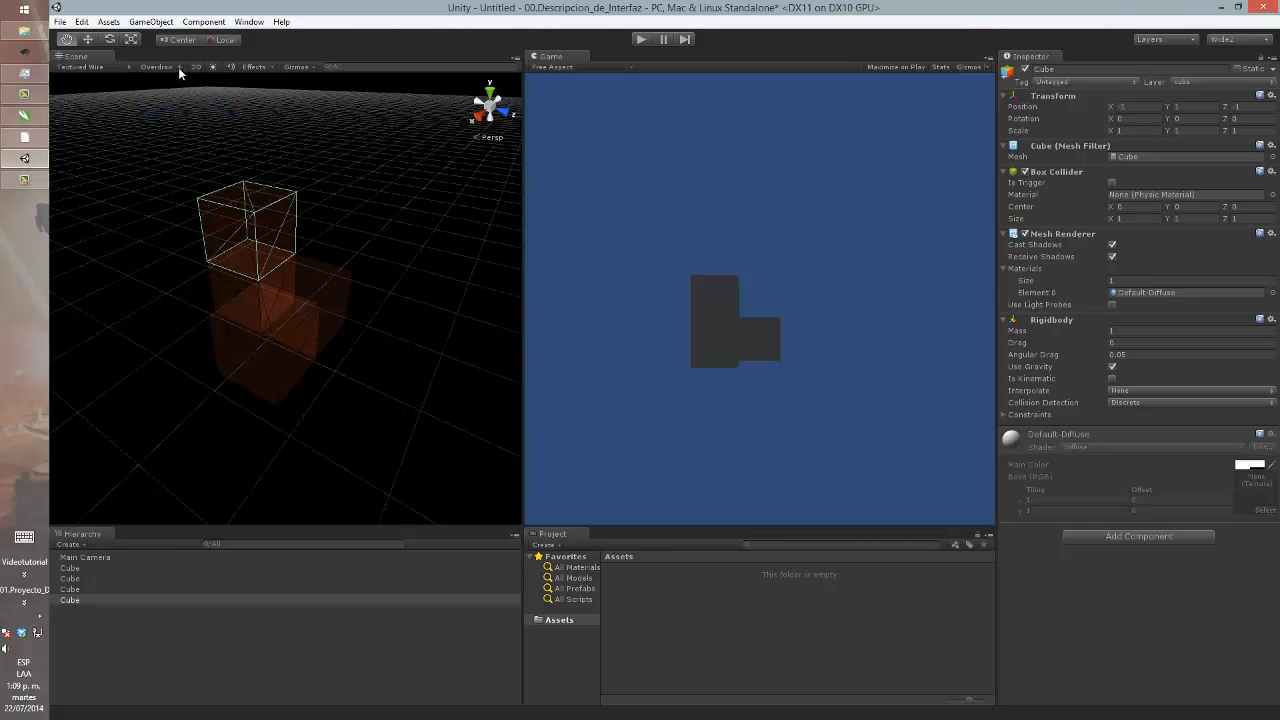
pyautogui.click(178, 67)
pyautogui.click(176, 124)
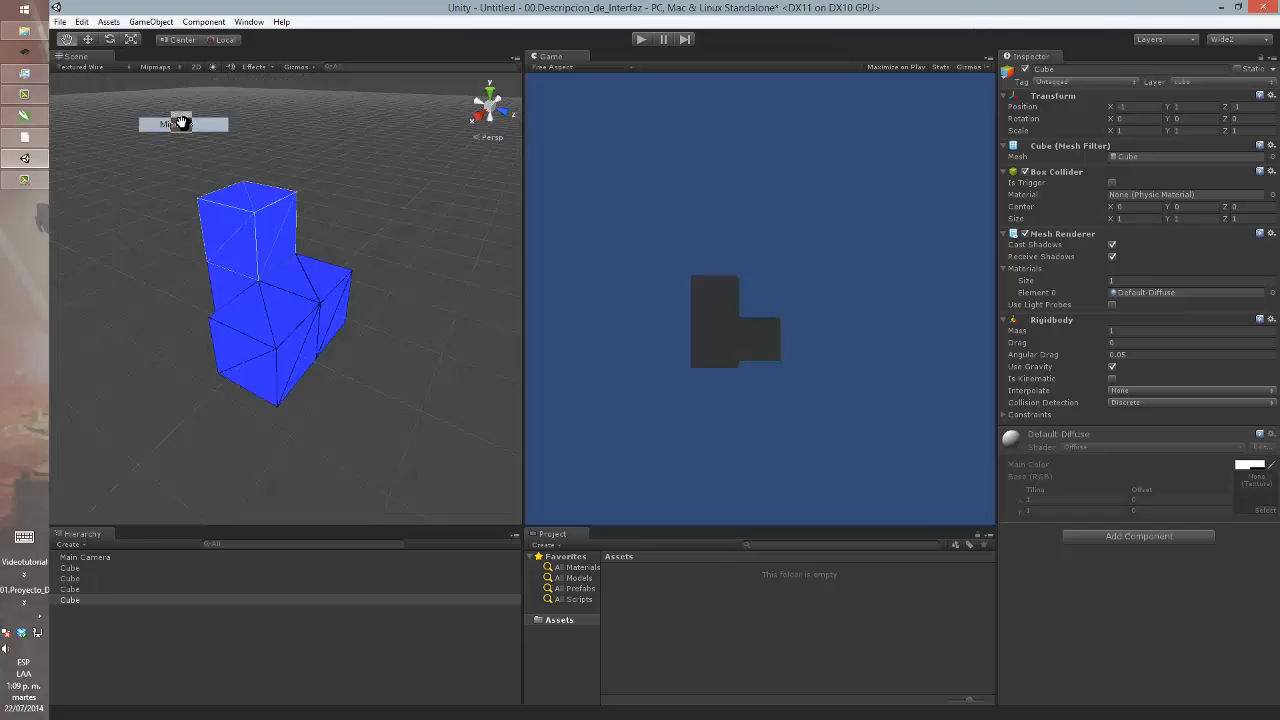
pyautogui.click(172, 67)
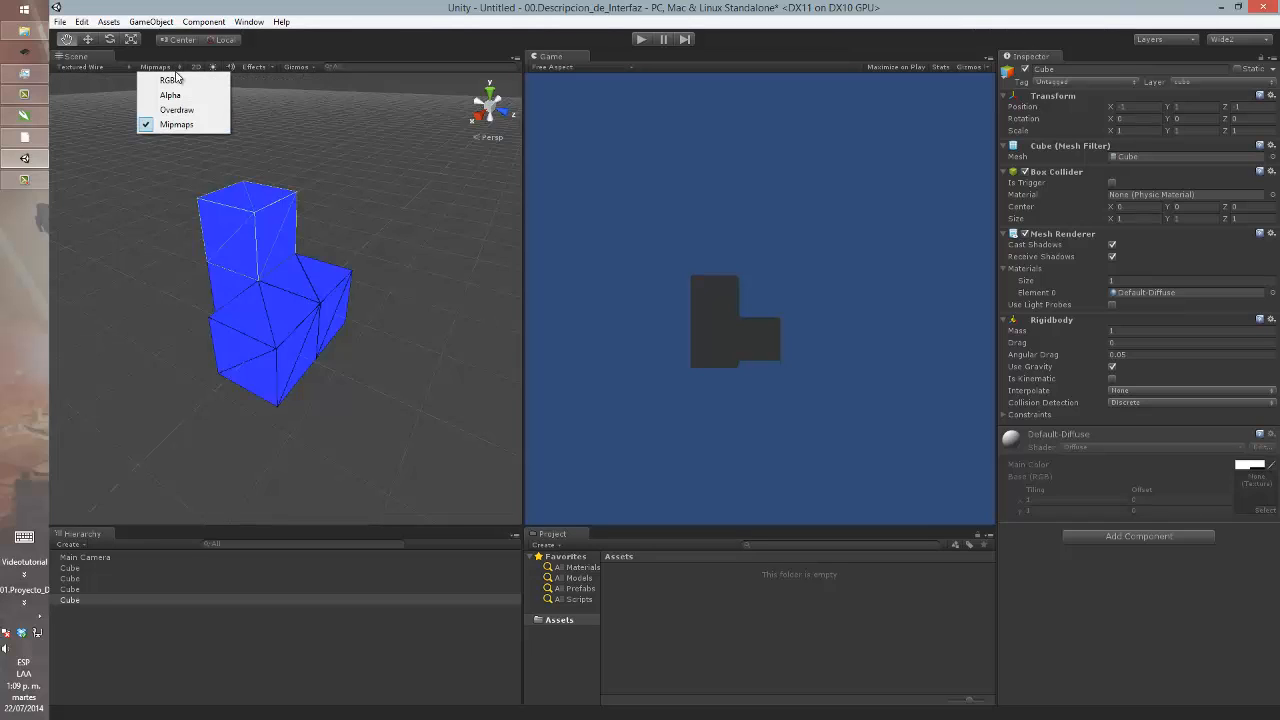
pyautogui.click(178, 82)
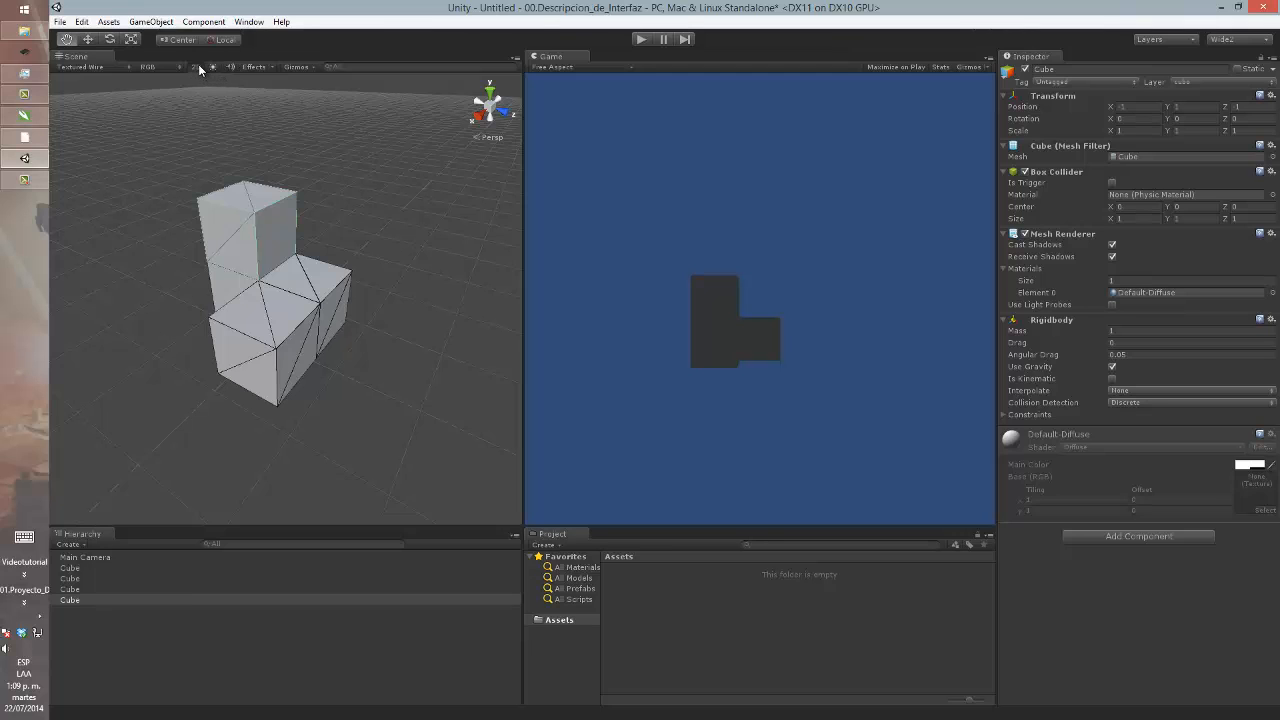
# - Switch the Scene view to 2D and back to 3D, and turn on scene lighting
pyautogui.click(198, 66)
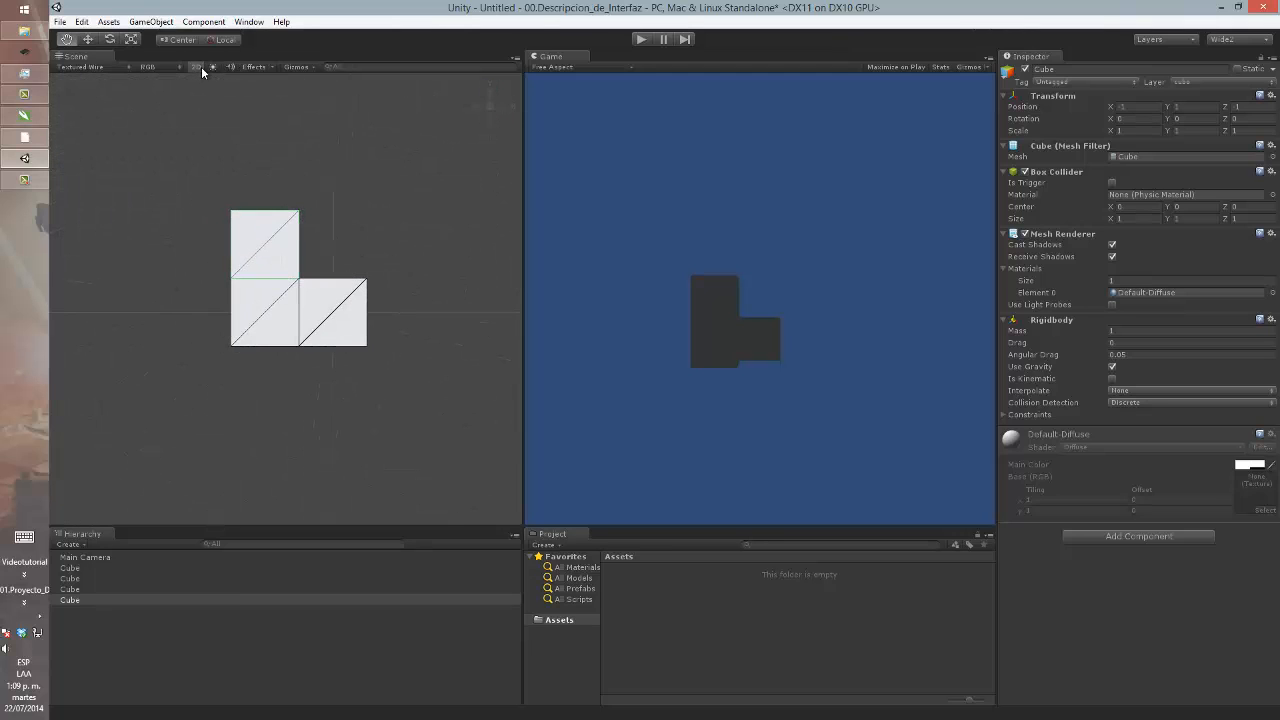
pyautogui.click(198, 67)
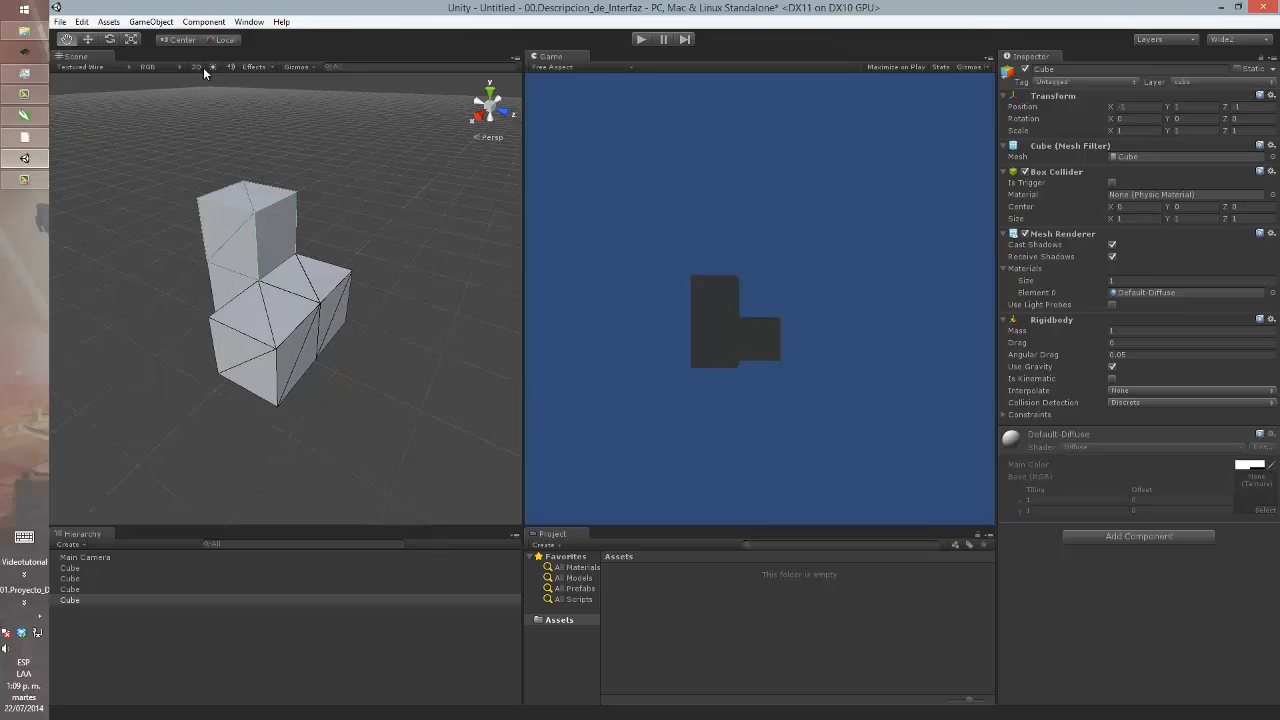
pyautogui.click(212, 68)
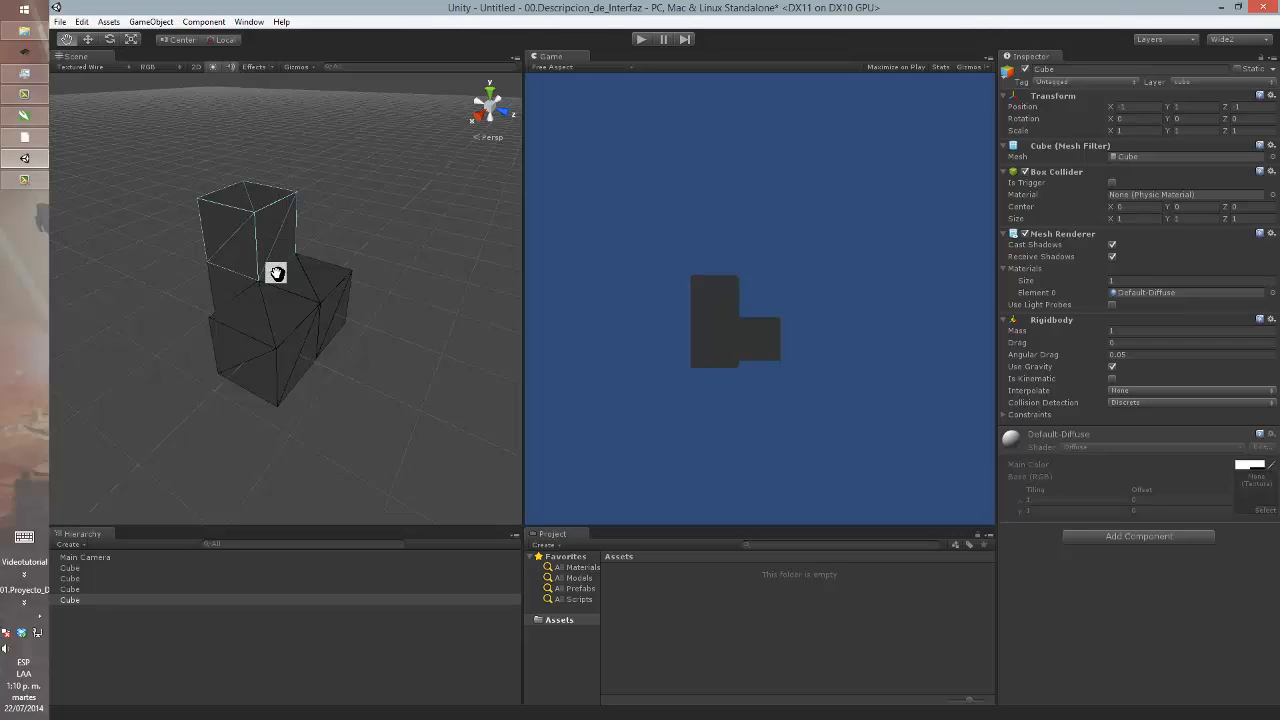
# - Examine the Scene view's list of component gizmos, and activate the Move tool for the top cube
pyautogui.click(298, 67)
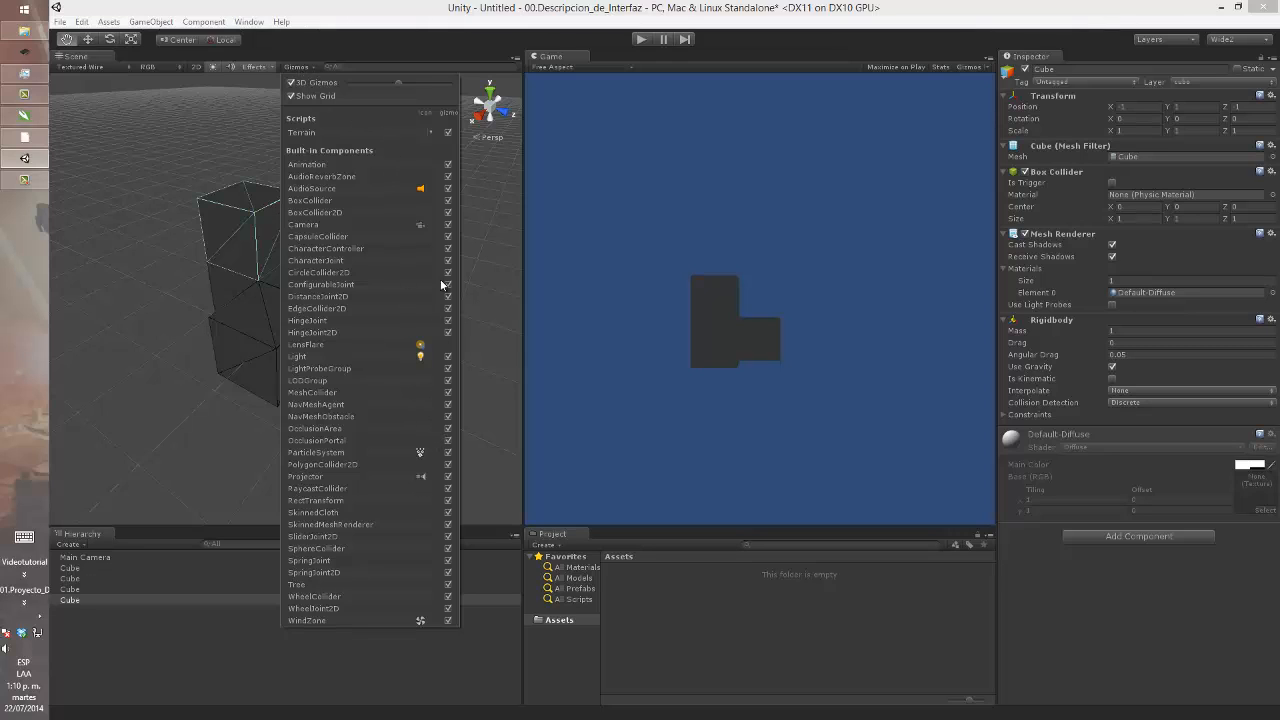
pyautogui.click(449, 42)
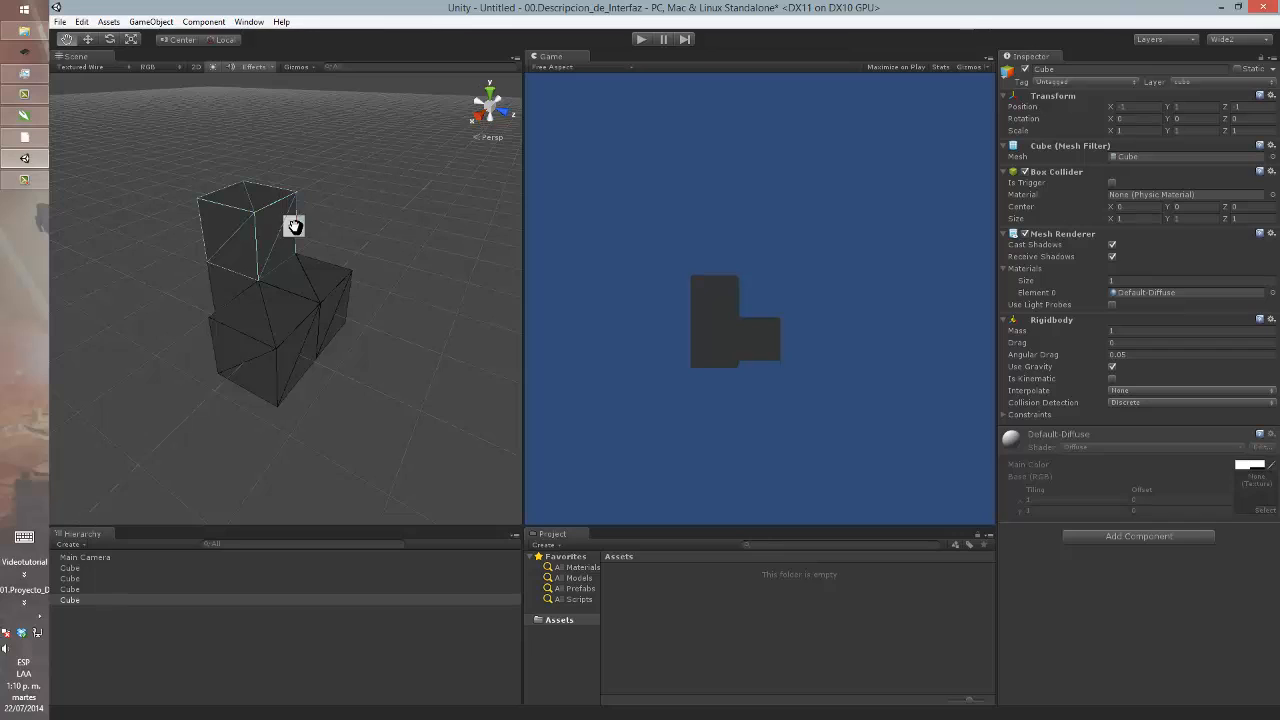
pyautogui.click(88, 39)
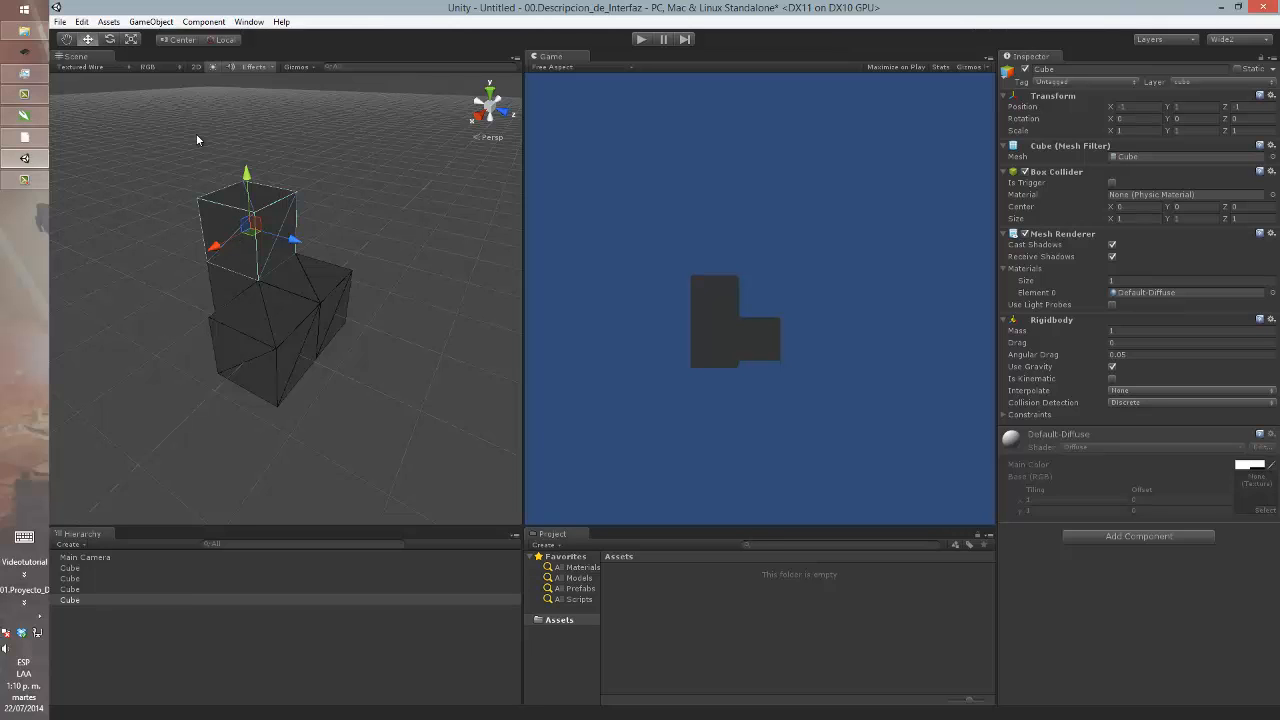
# - Add a directional light and move it along the global axes above and behind the cubes, to about Y 2.26 and Z 0.98
pyautogui.click(165, 23)
pyautogui.moveTo(190, 68)
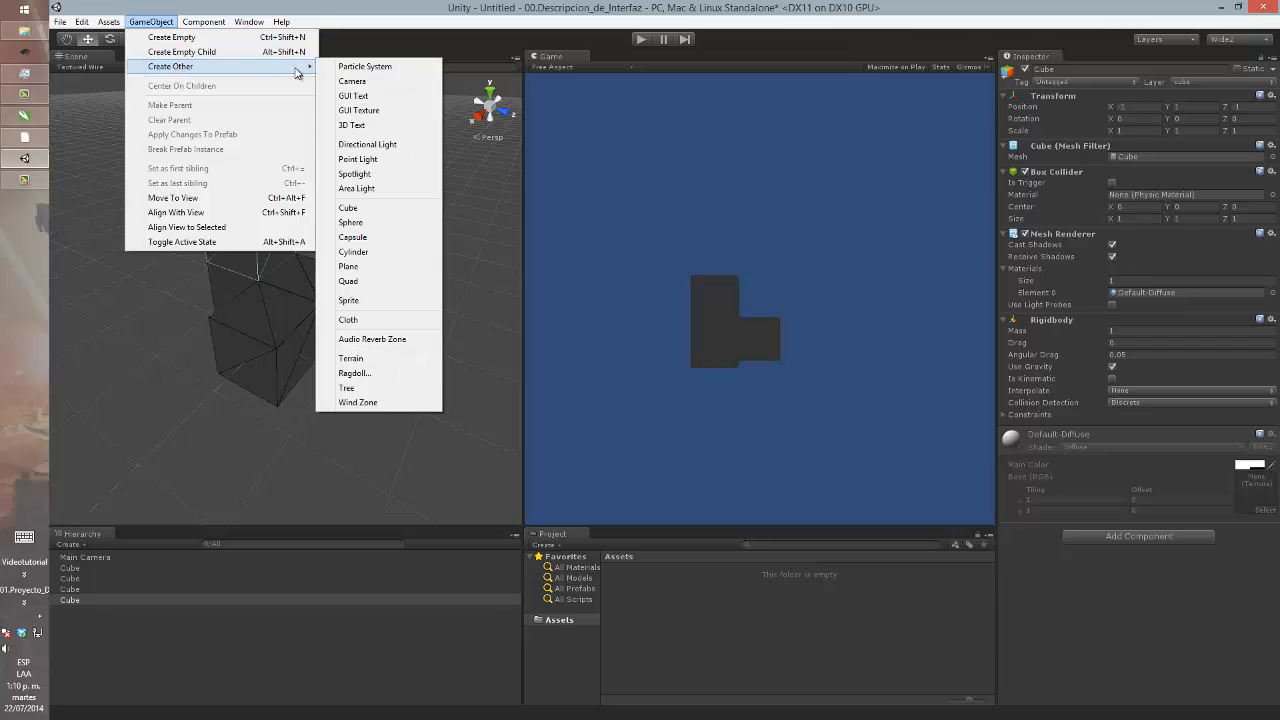
pyautogui.click(404, 146)
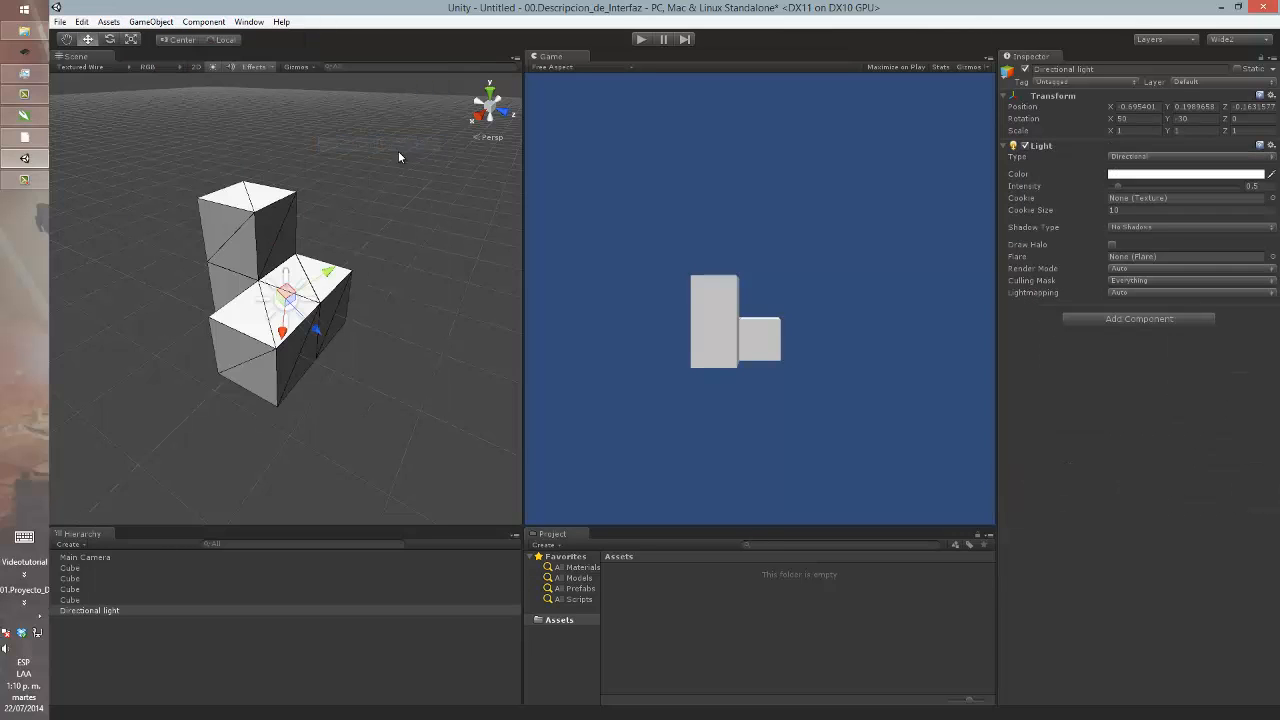
pyautogui.click(221, 39)
pyautogui.moveTo(289, 263); pyautogui.dragTo(289, 150)
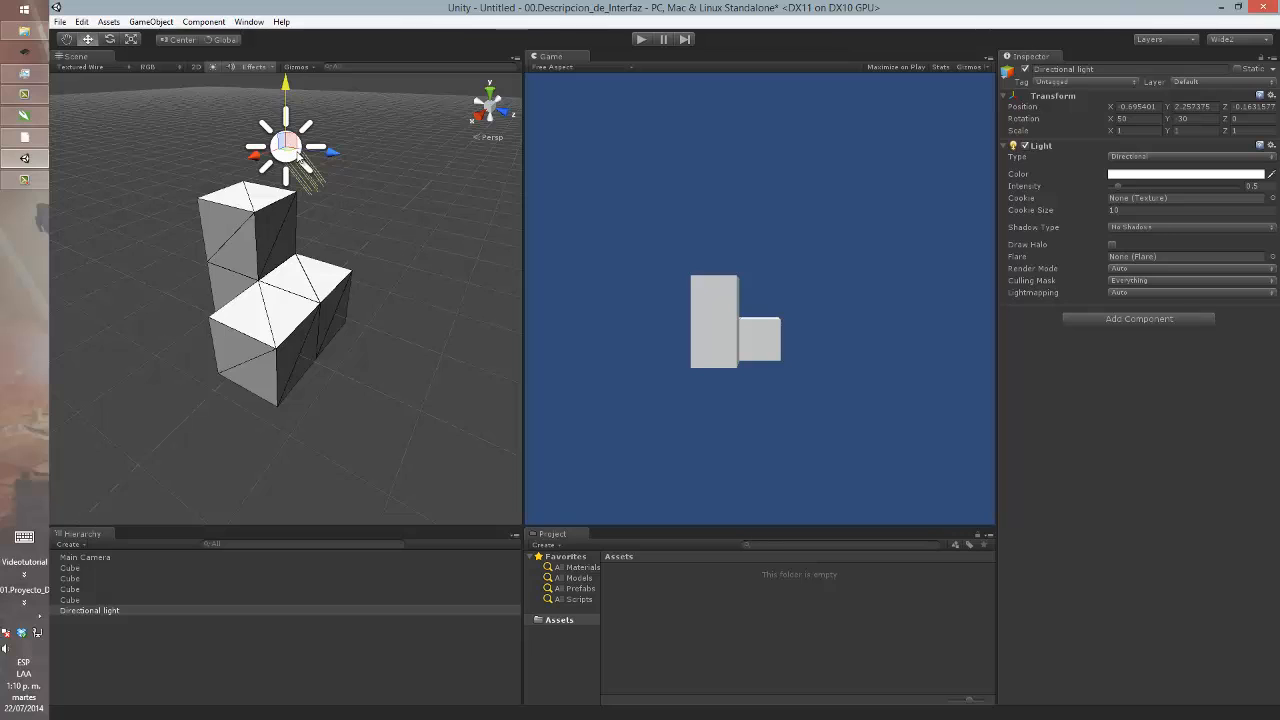
pyautogui.moveTo(340, 155); pyautogui.dragTo(401, 193)
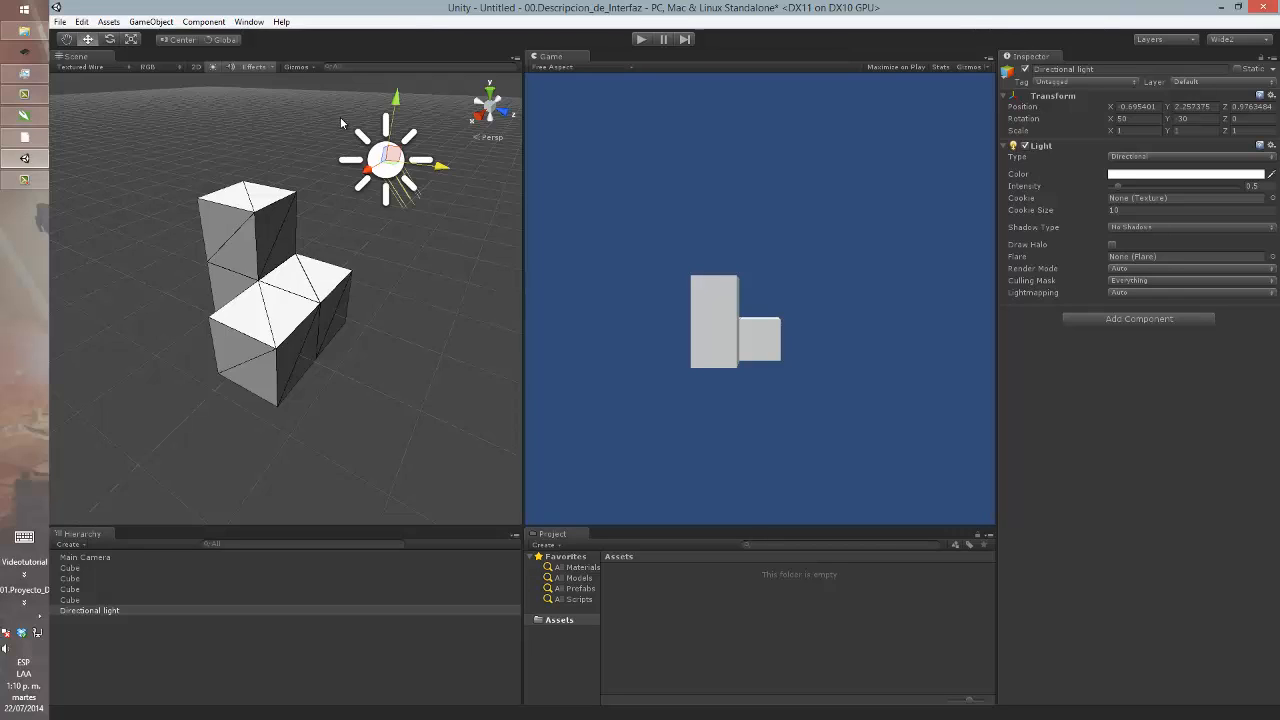
pyautogui.click(298, 67)
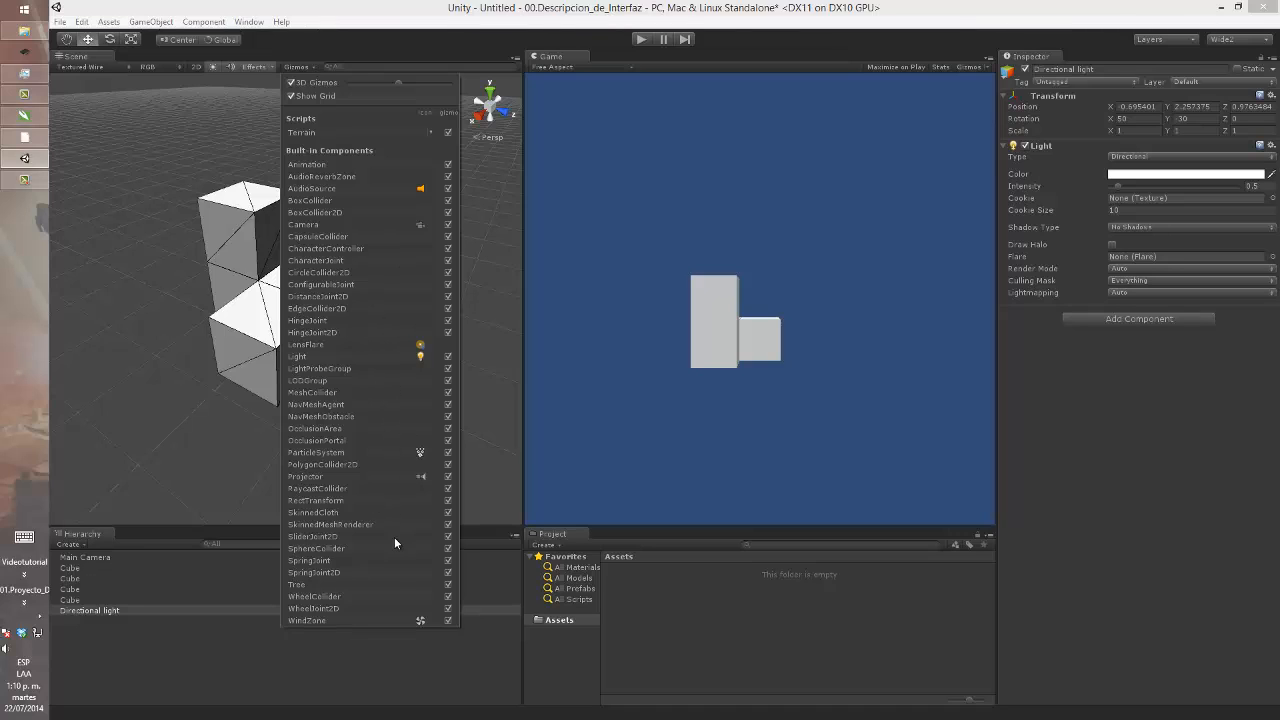
pyautogui.click(467, 42)
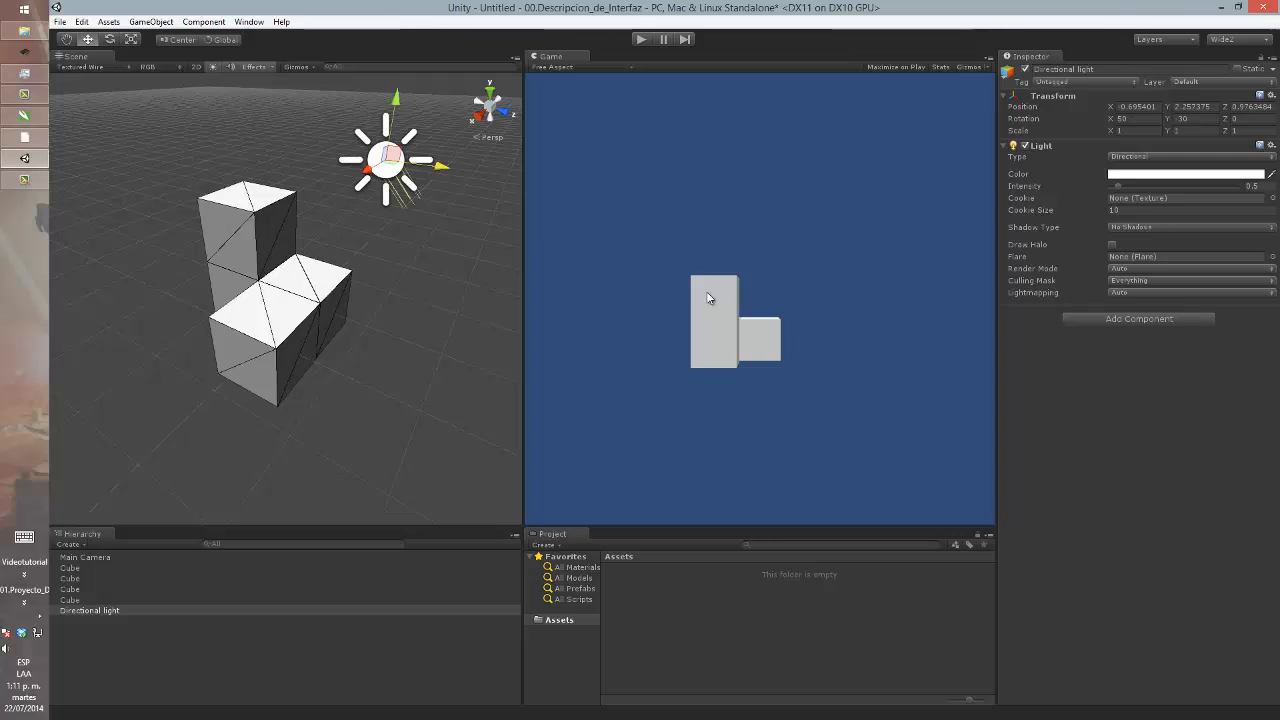
# - Select the Main Camera and, in the orthographic right-side view, tilt it downward about 20 degrees around X
pyautogui.click(490, 92)
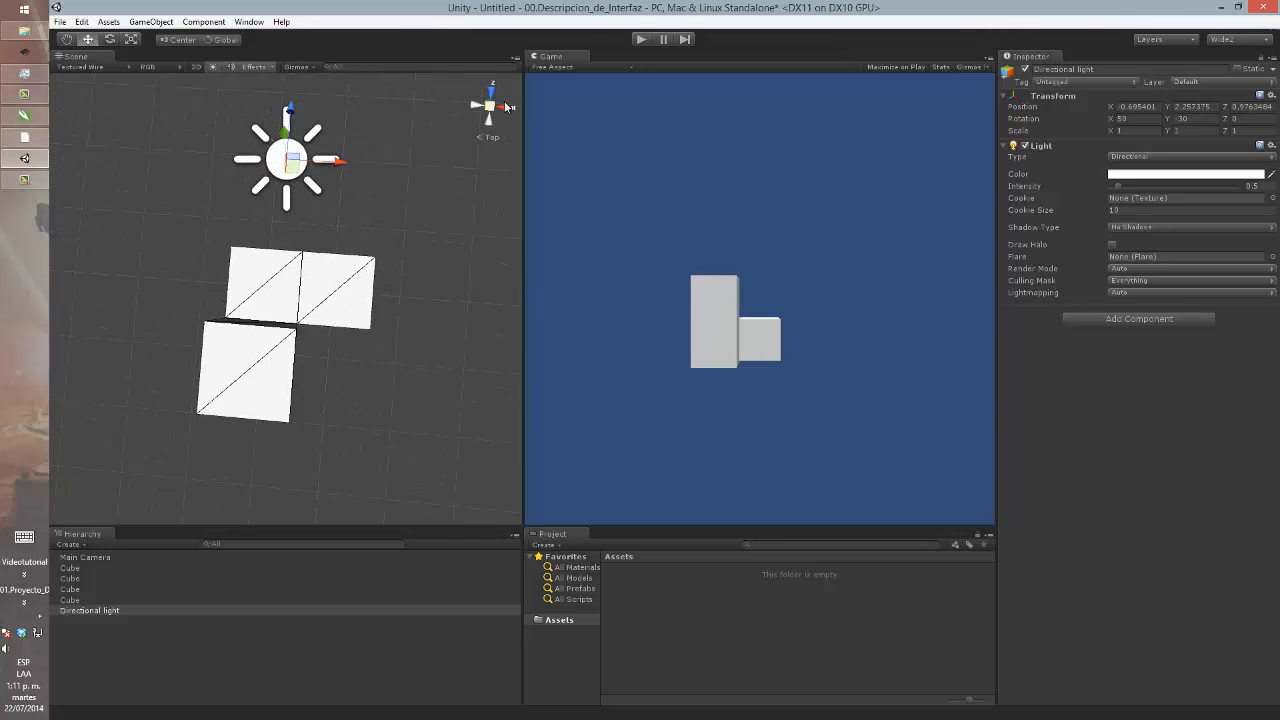
pyautogui.scroll(-10, 329, 261)
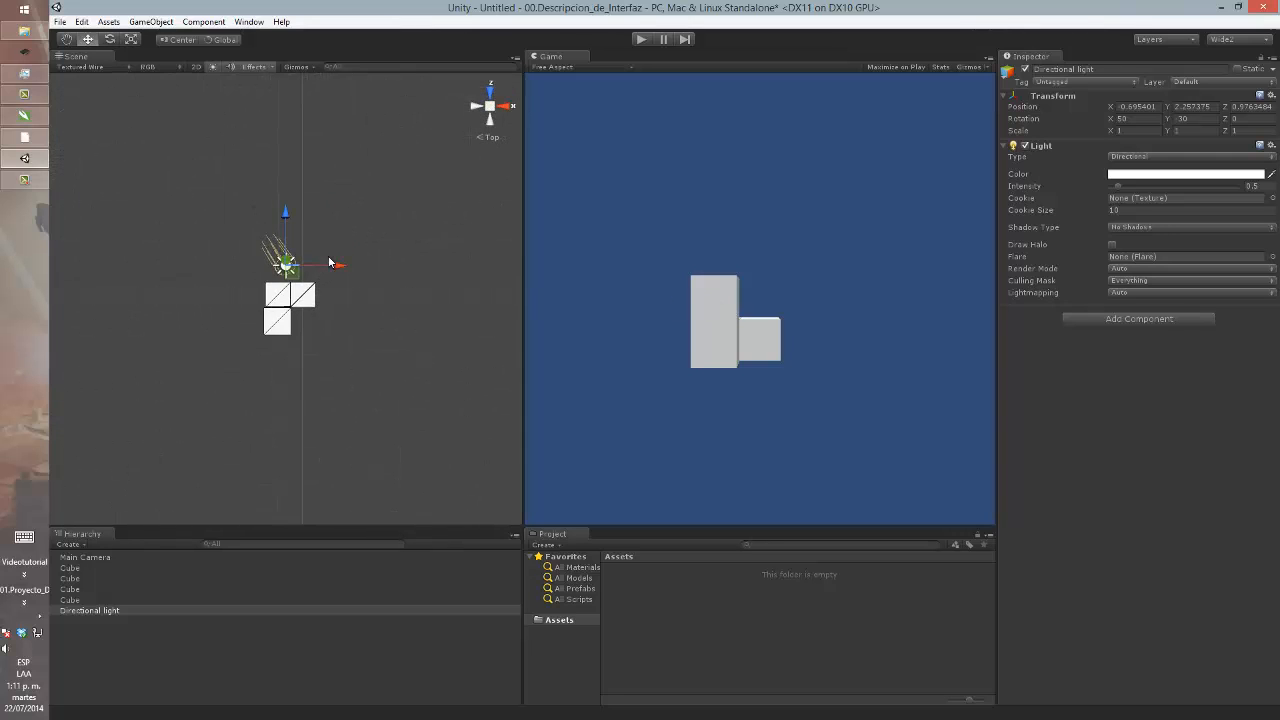
pyautogui.click(294, 434)
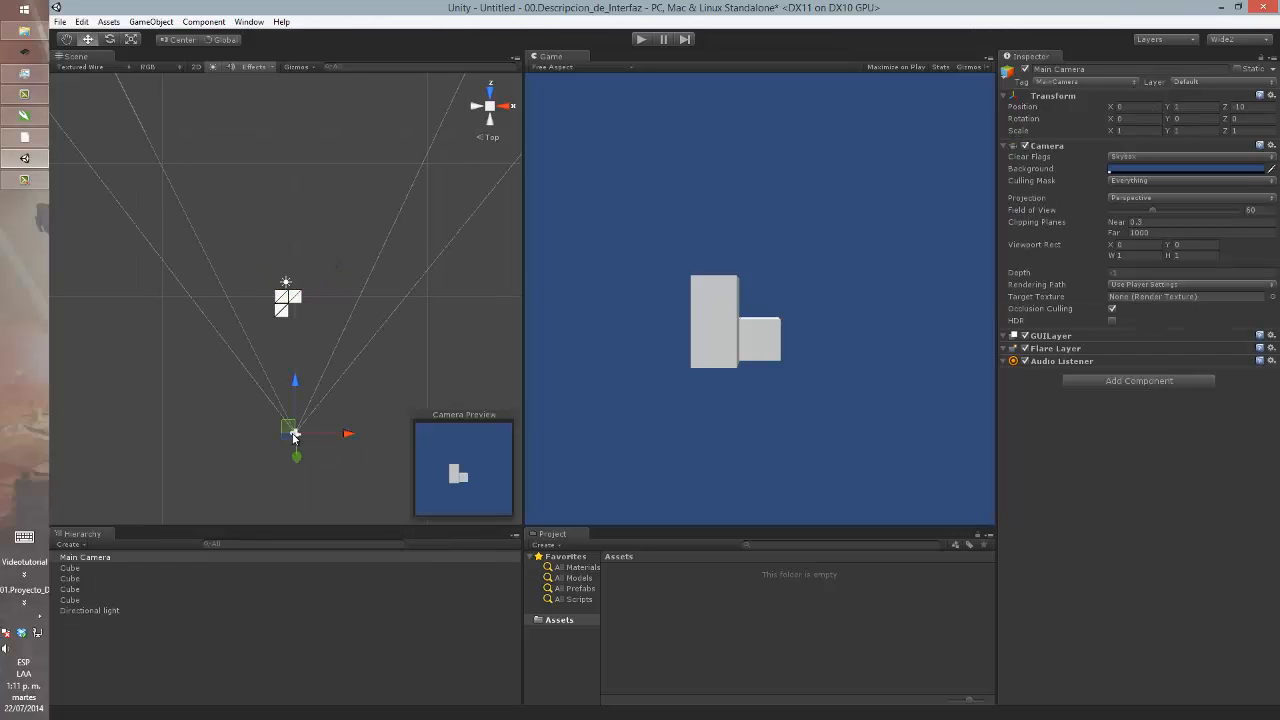
pyautogui.scroll(3, 294, 434)
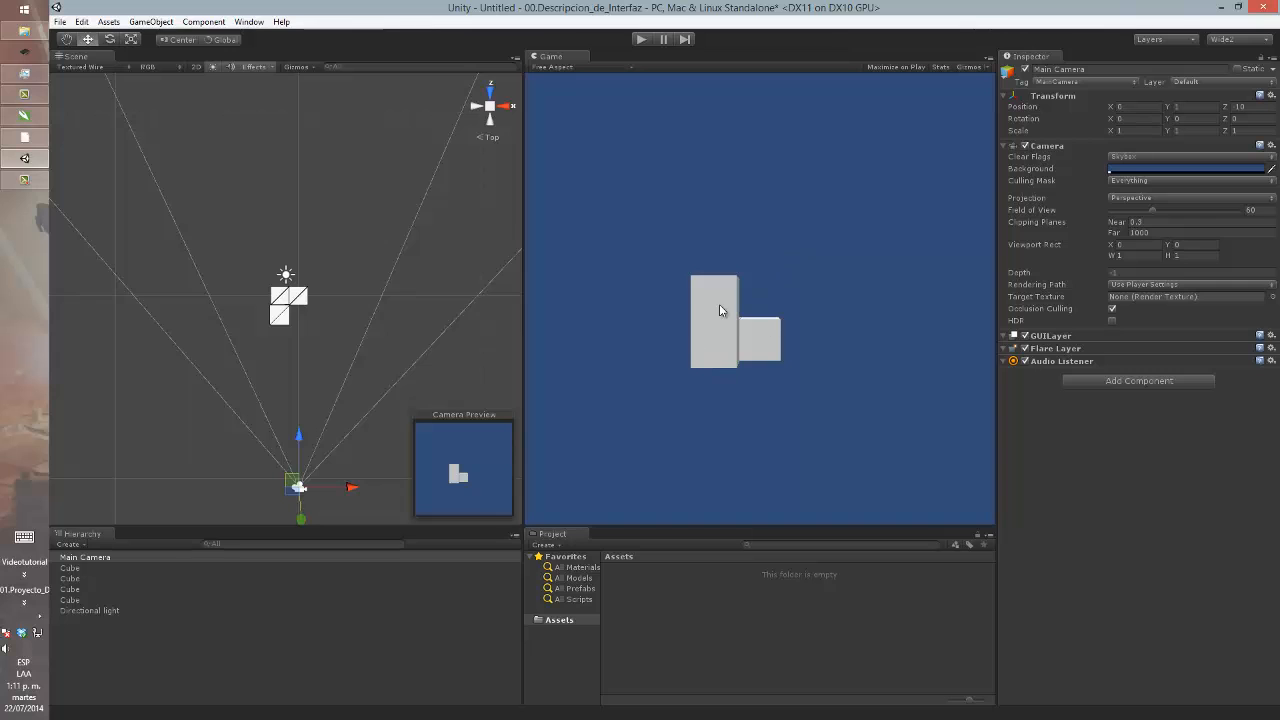
pyautogui.click(503, 108)
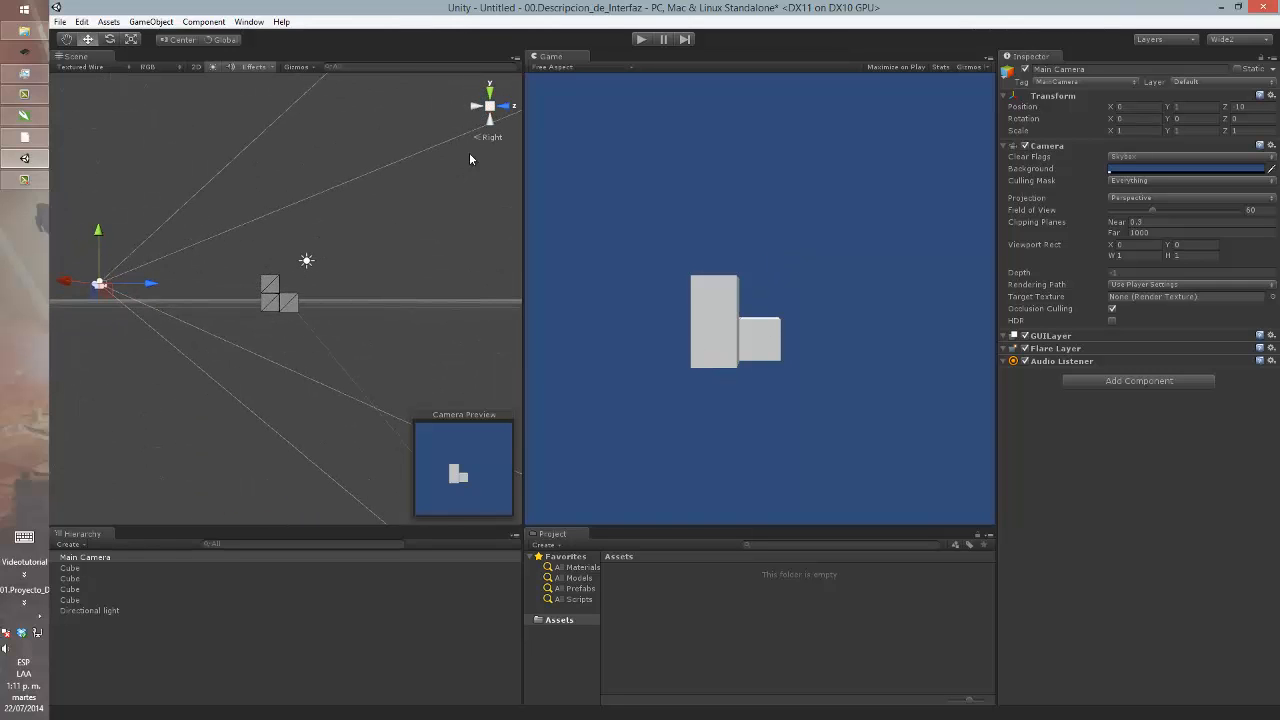
pyautogui.click(489, 105)
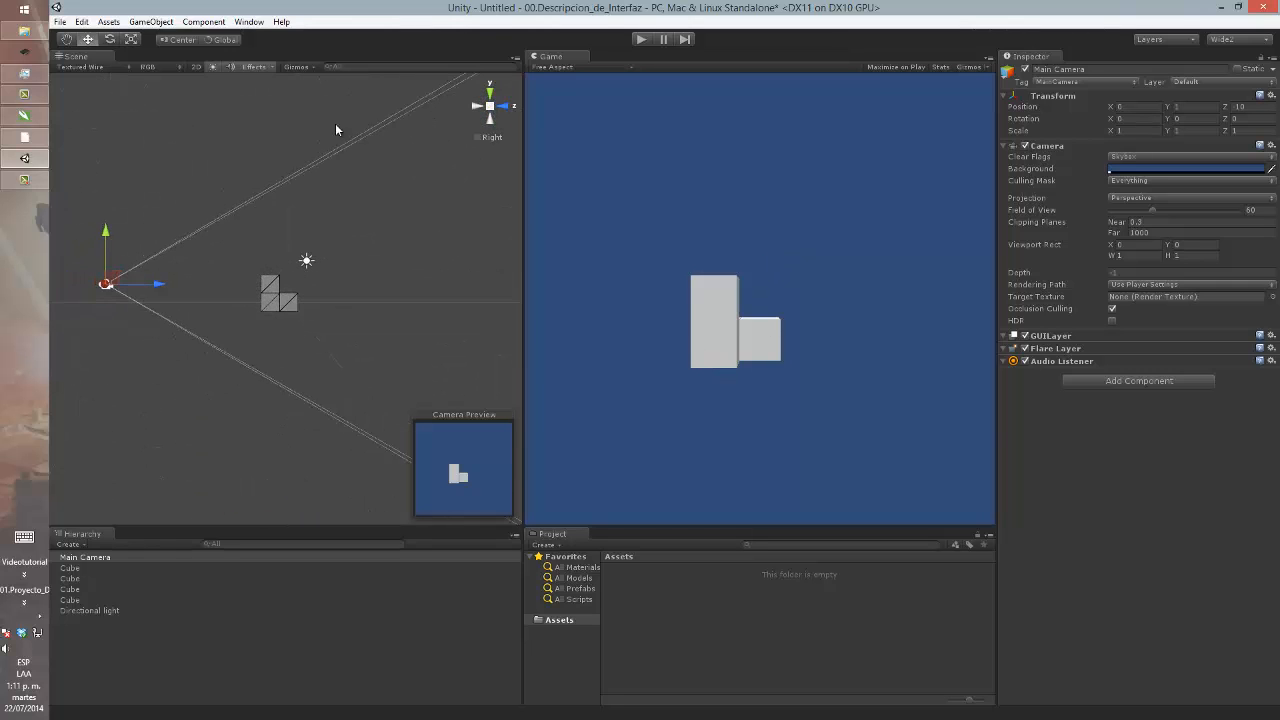
pyautogui.click(110, 39)
pyautogui.moveTo(127, 238); pyautogui.dragTo(150, 276)
# - Move the Main Camera up and closer to the cubes, to about Y 3.34 and Z -6.71
pyautogui.click(88, 40)
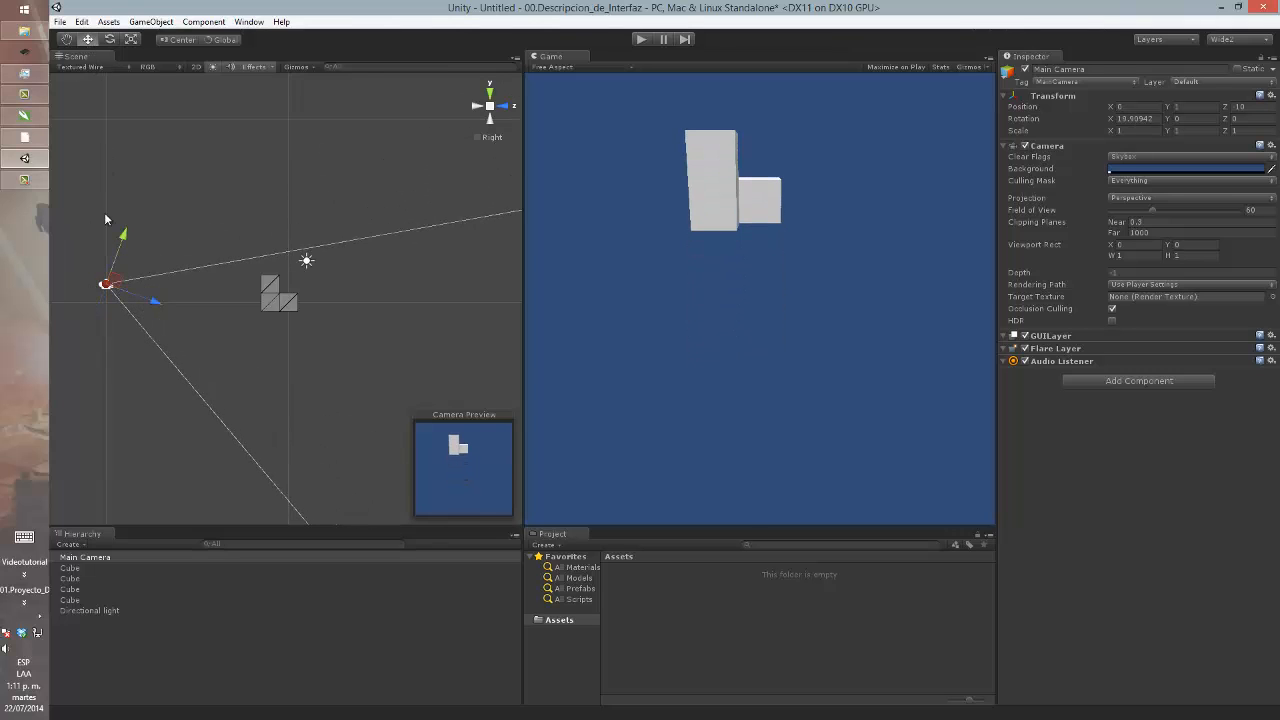
pyautogui.click(222, 40)
pyautogui.click(222, 40)
pyautogui.moveTo(117, 277); pyautogui.dragTo(174, 236)
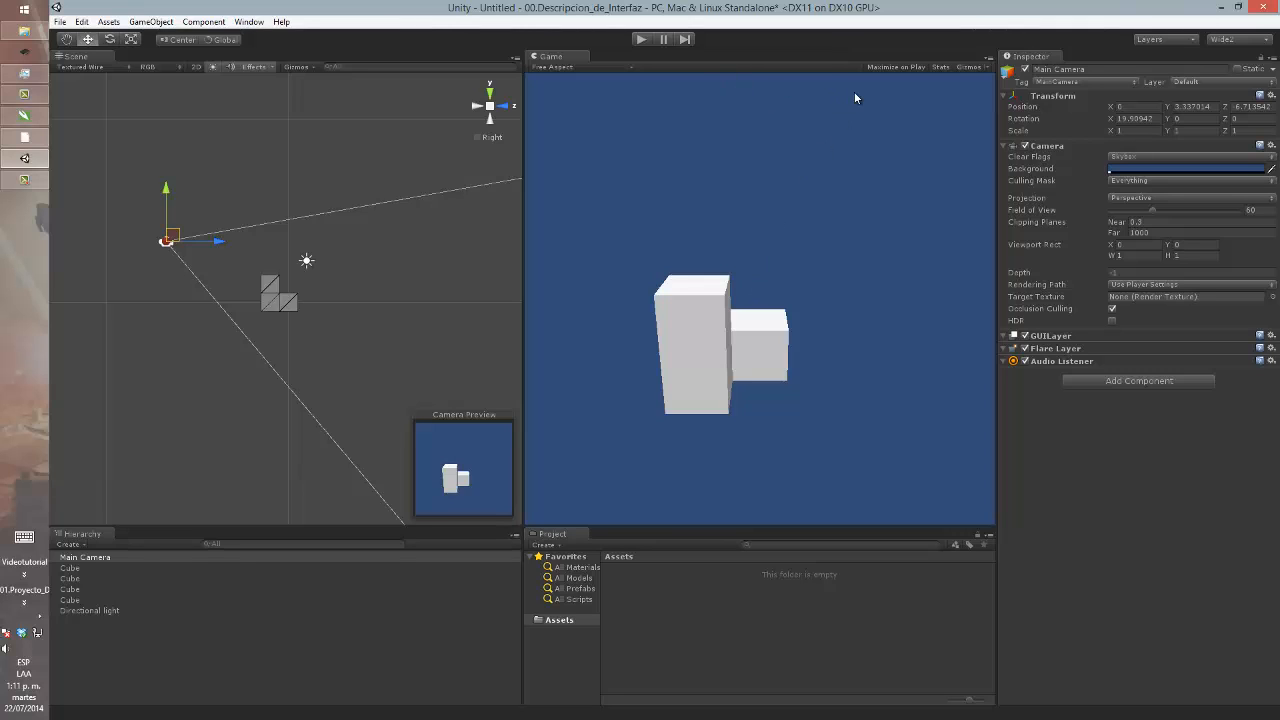
# - Preview the Game view in the 5:4, 4:3 and 3:2 aspect ratios in turn
pyautogui.click(630, 66)
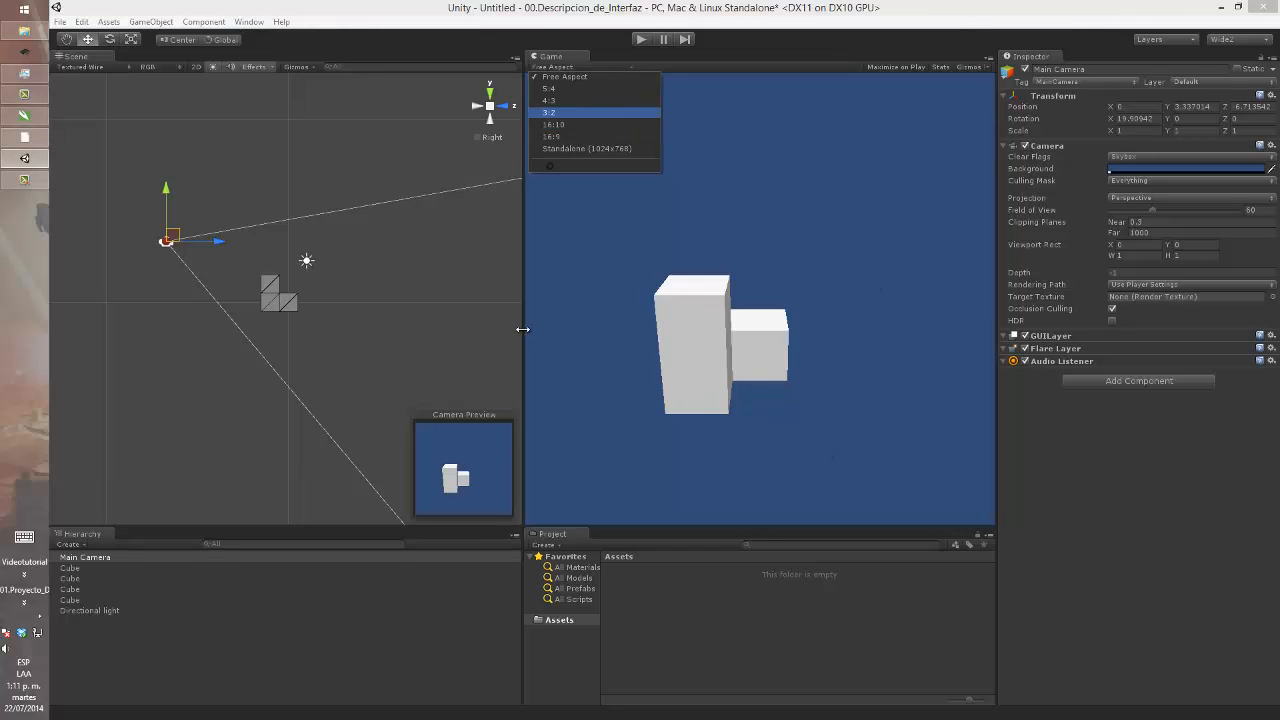
pyautogui.click(609, 334)
pyautogui.moveTo(524, 329)
pyautogui.mouseDown()
pyautogui.moveTo(456, 329)
pyautogui.moveTo(553, 329)
pyautogui.moveTo(523, 325)
pyautogui.mouseUp()
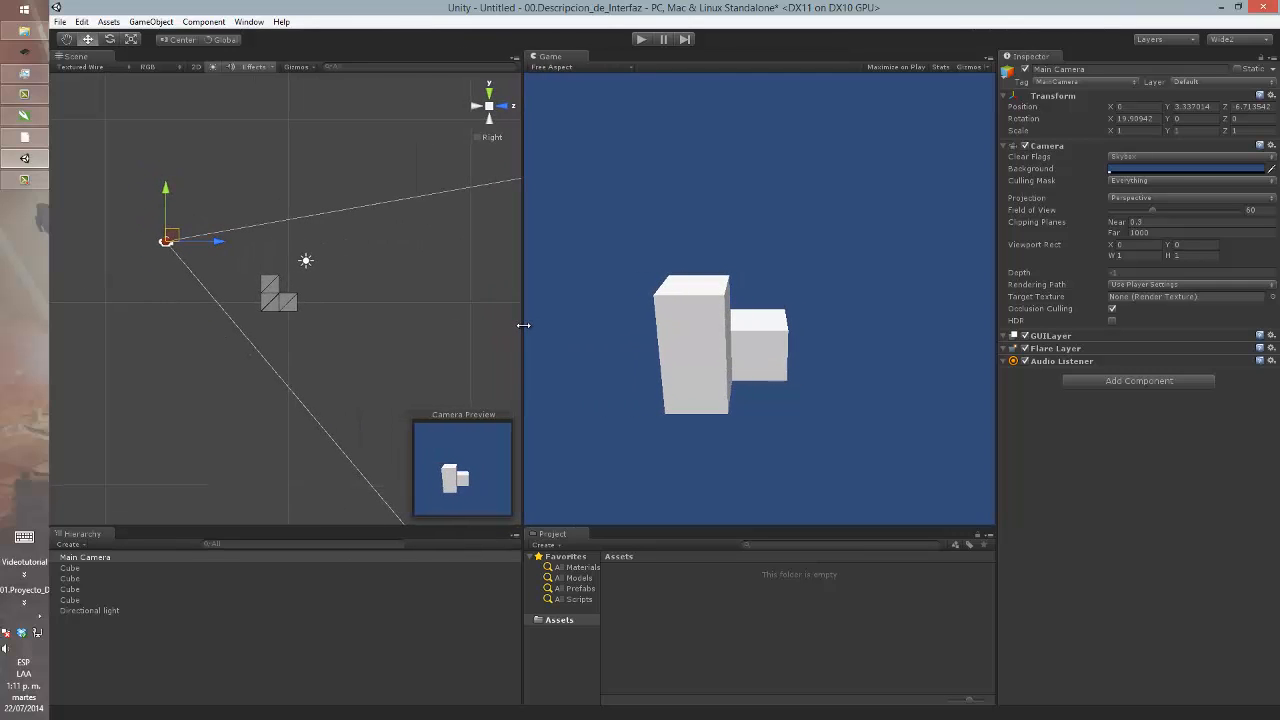
pyautogui.click(547, 68)
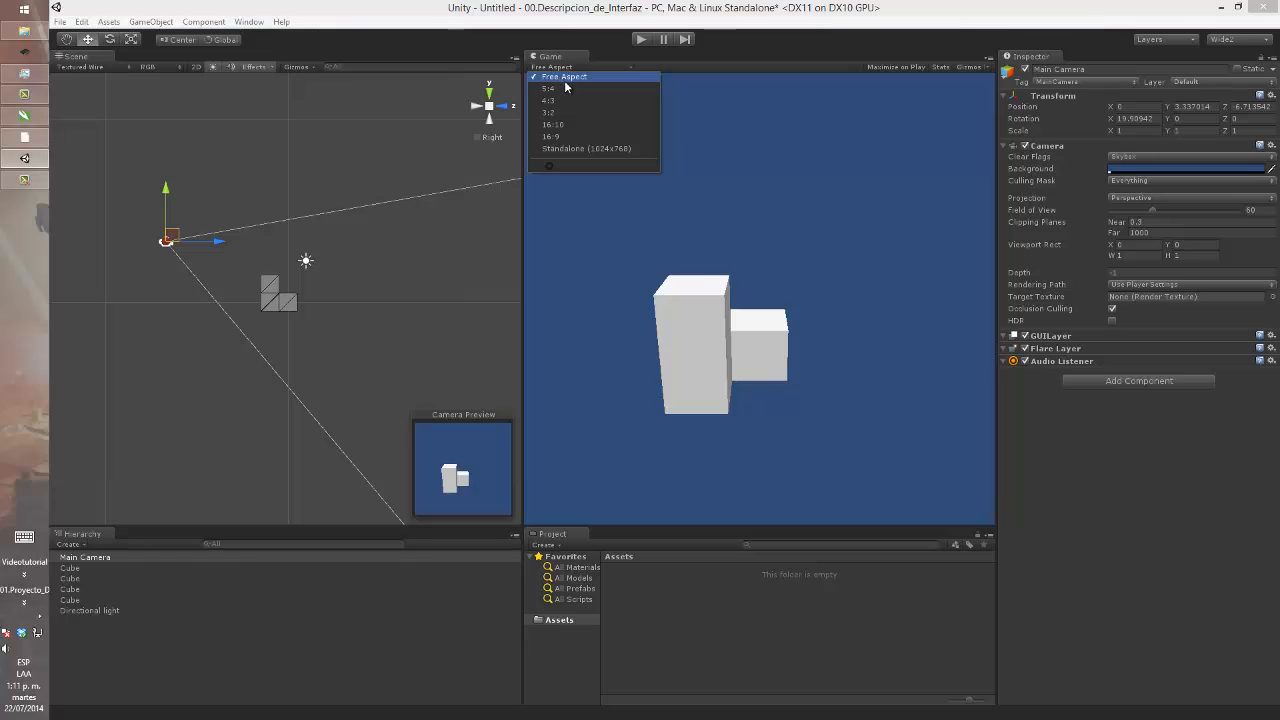
pyautogui.click(566, 85)
pyautogui.click(589, 66)
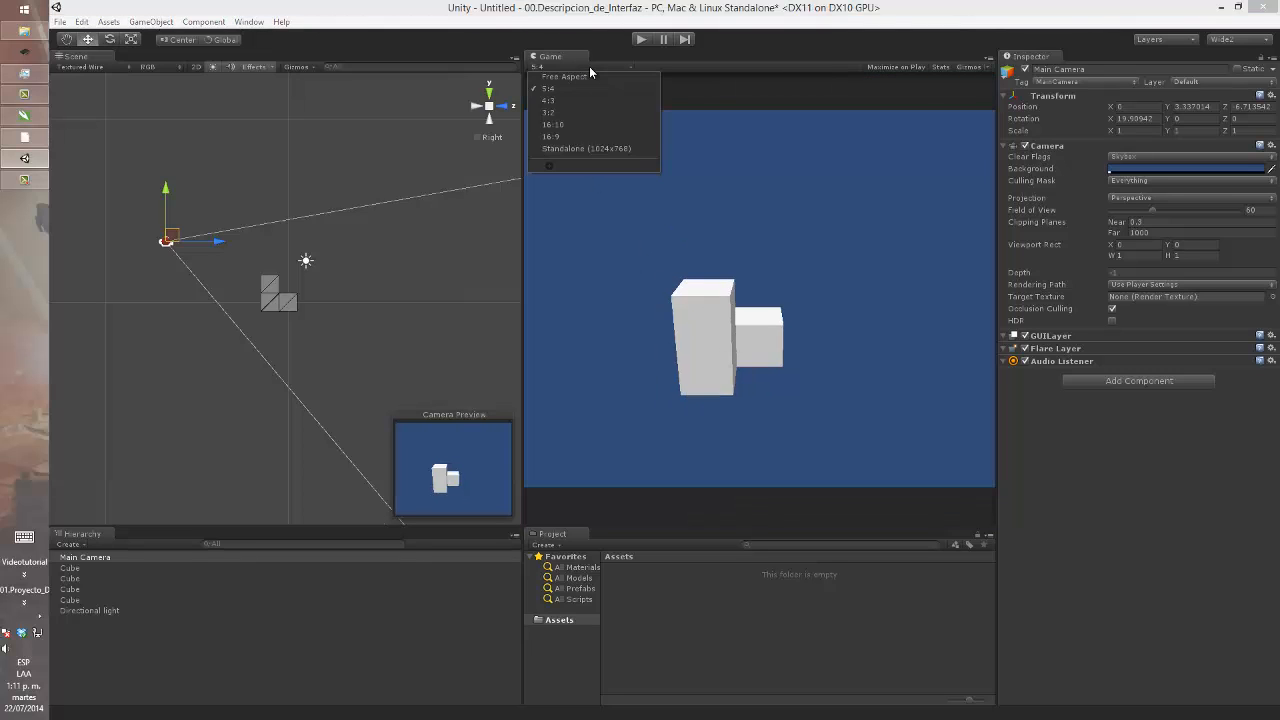
pyautogui.click(592, 87)
pyautogui.click(592, 67)
pyautogui.click(589, 82)
pyautogui.click(589, 68)
pyautogui.click(589, 69)
pyautogui.click(589, 66)
pyautogui.click(590, 100)
pyautogui.click(592, 67)
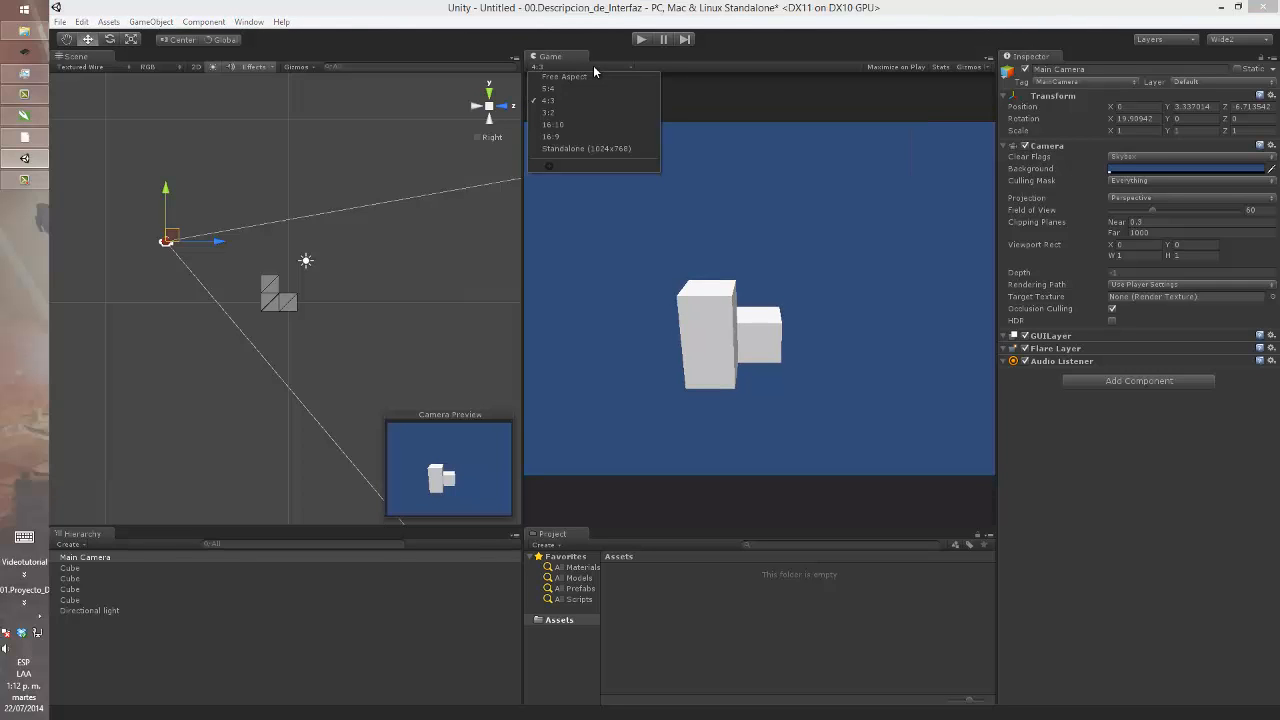
pyautogui.click(600, 112)
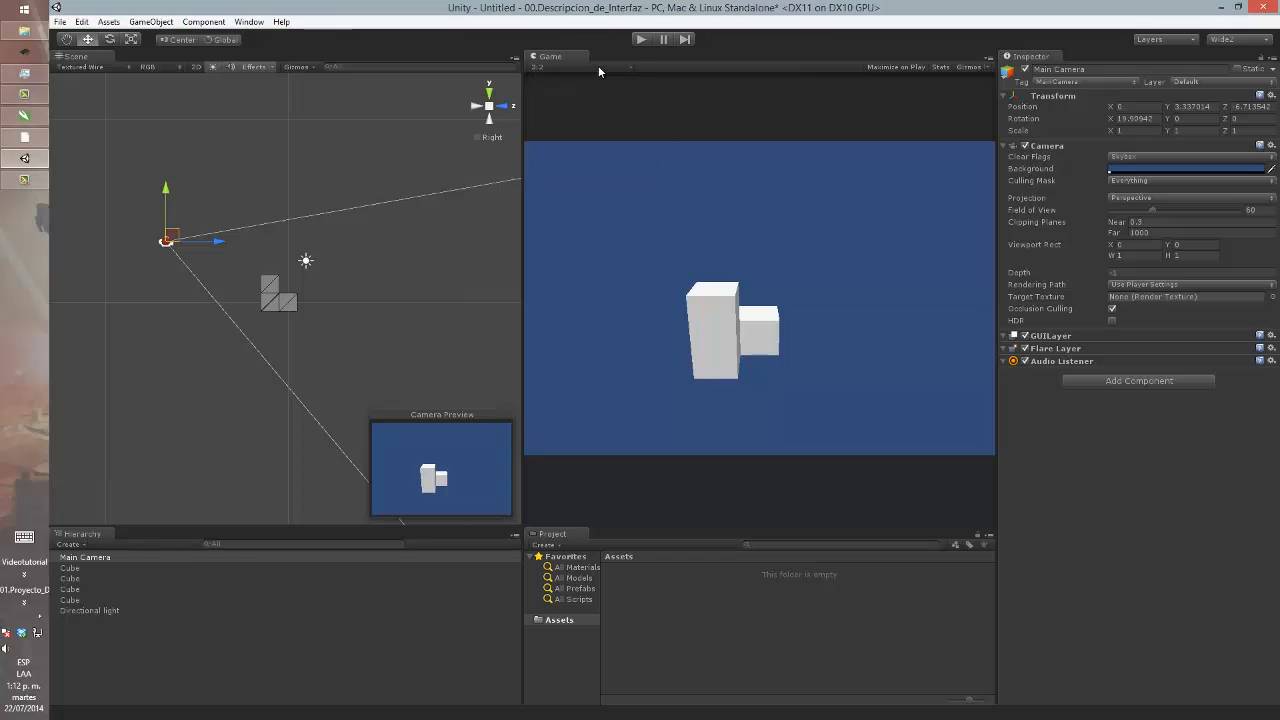
# - Set the Game view resolution to Standalone (1024x768) and widen the Game view slightly
pyautogui.click(592, 66)
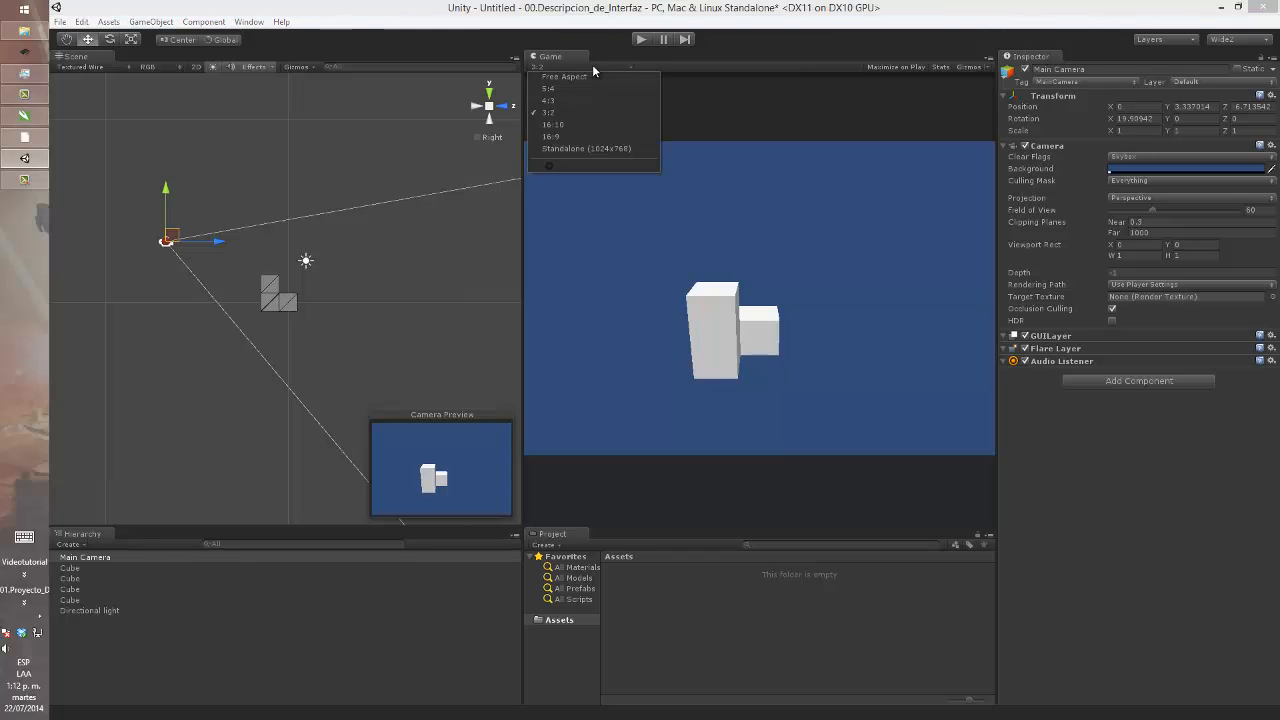
pyautogui.click(586, 148)
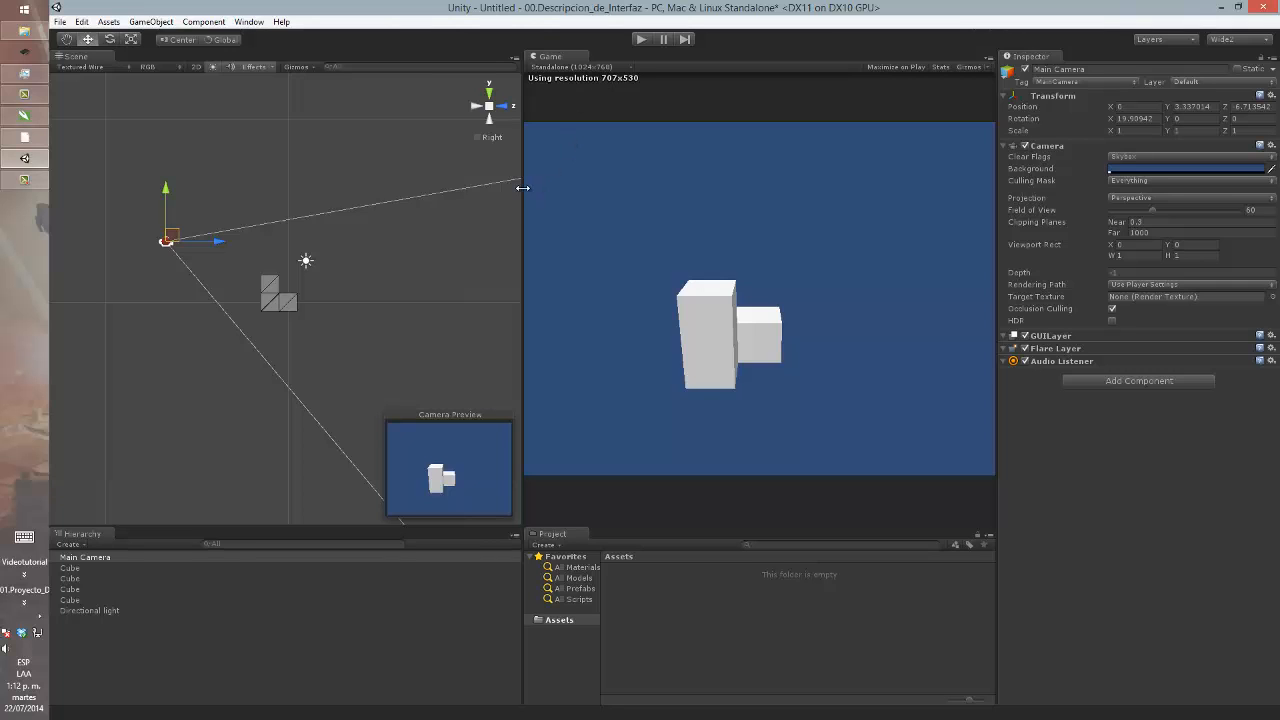
pyautogui.moveTo(522, 187); pyautogui.dragTo(500, 187)
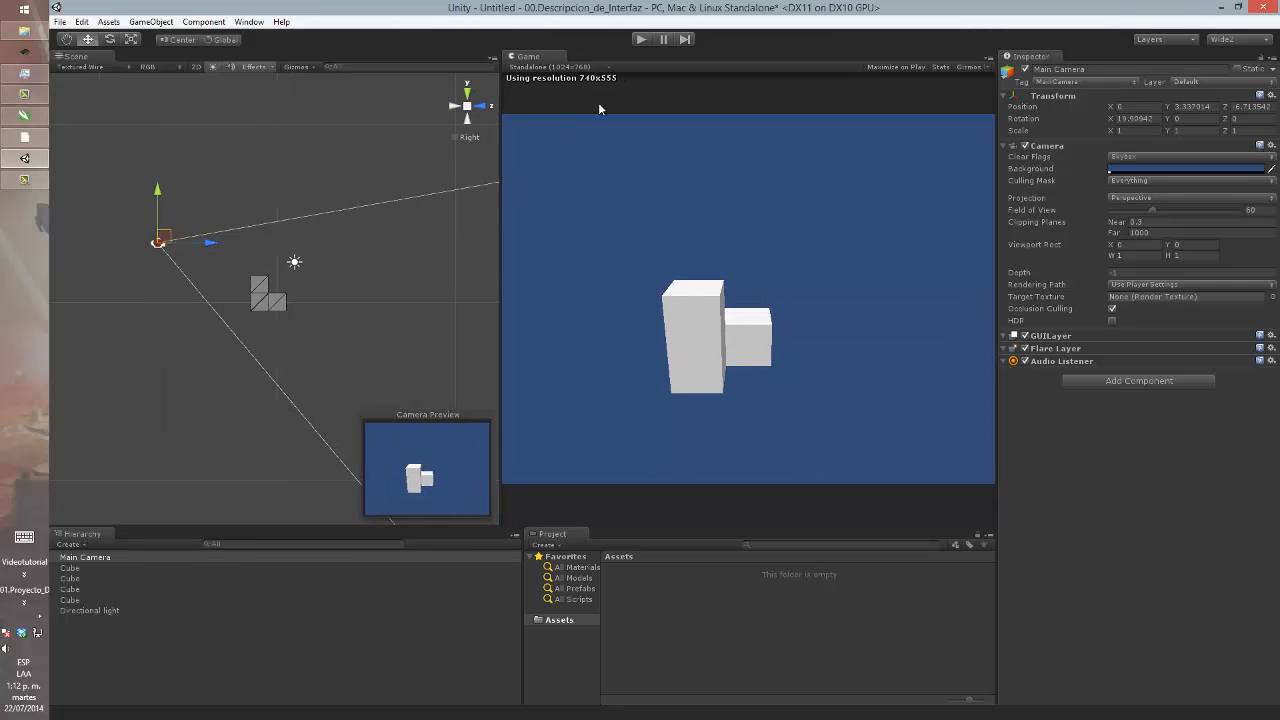
# - Test-run the scene inside the Game view to watch the cubes fall, and stop the run
pyautogui.click(641, 40)
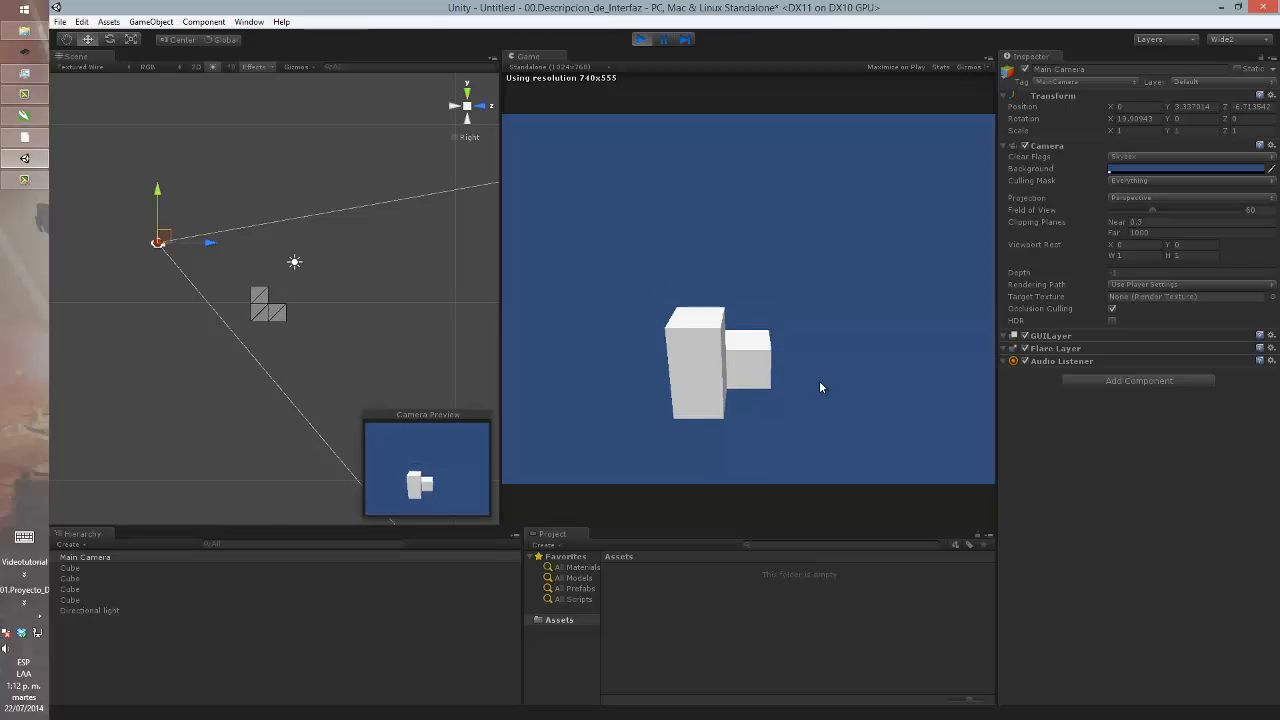
pyautogui.click(641, 39)
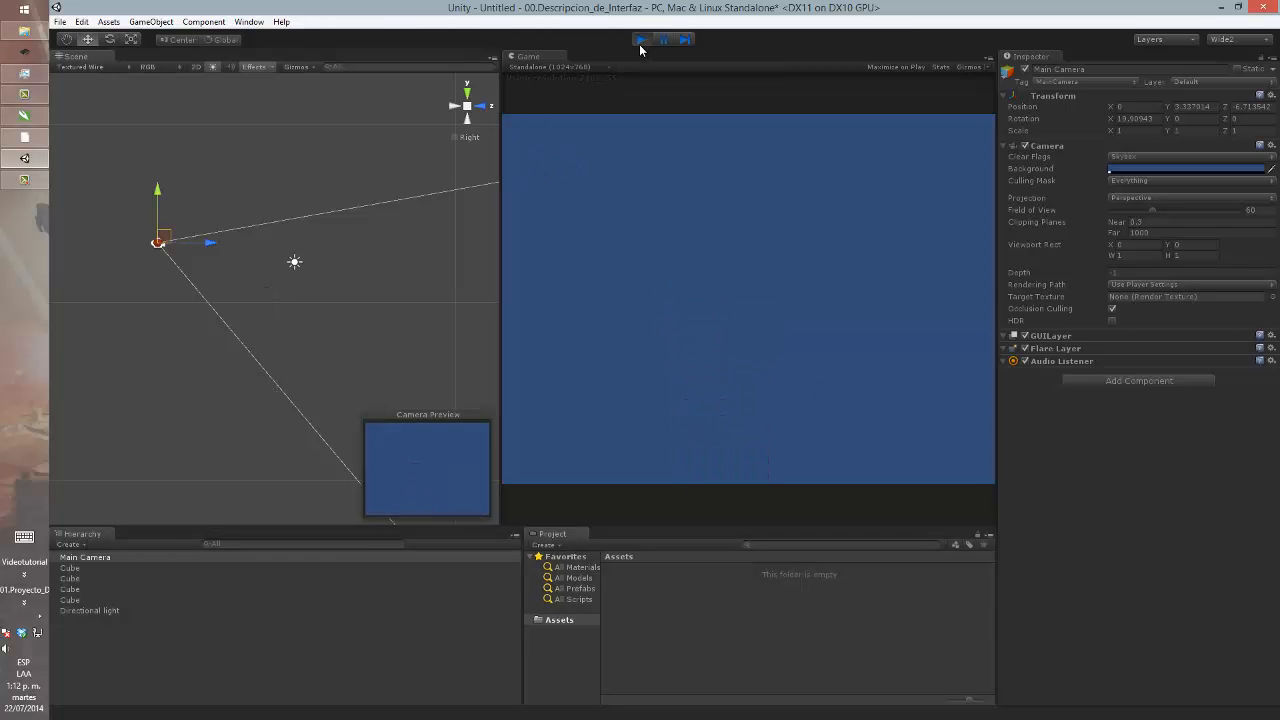
# - Turn on Maximize on Play for the Game view and test-run the scene maximized
pyautogui.moveTo(500, 205); pyautogui.dragTo(346, 205)
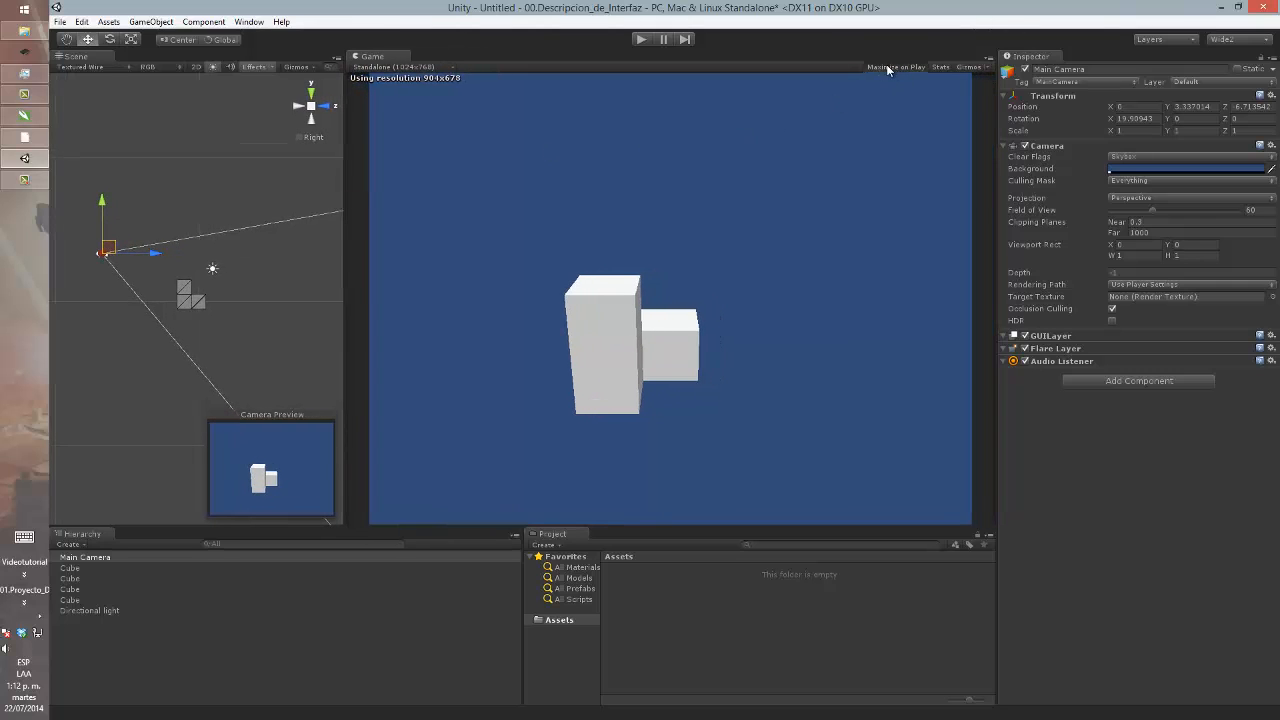
pyautogui.click(637, 38)
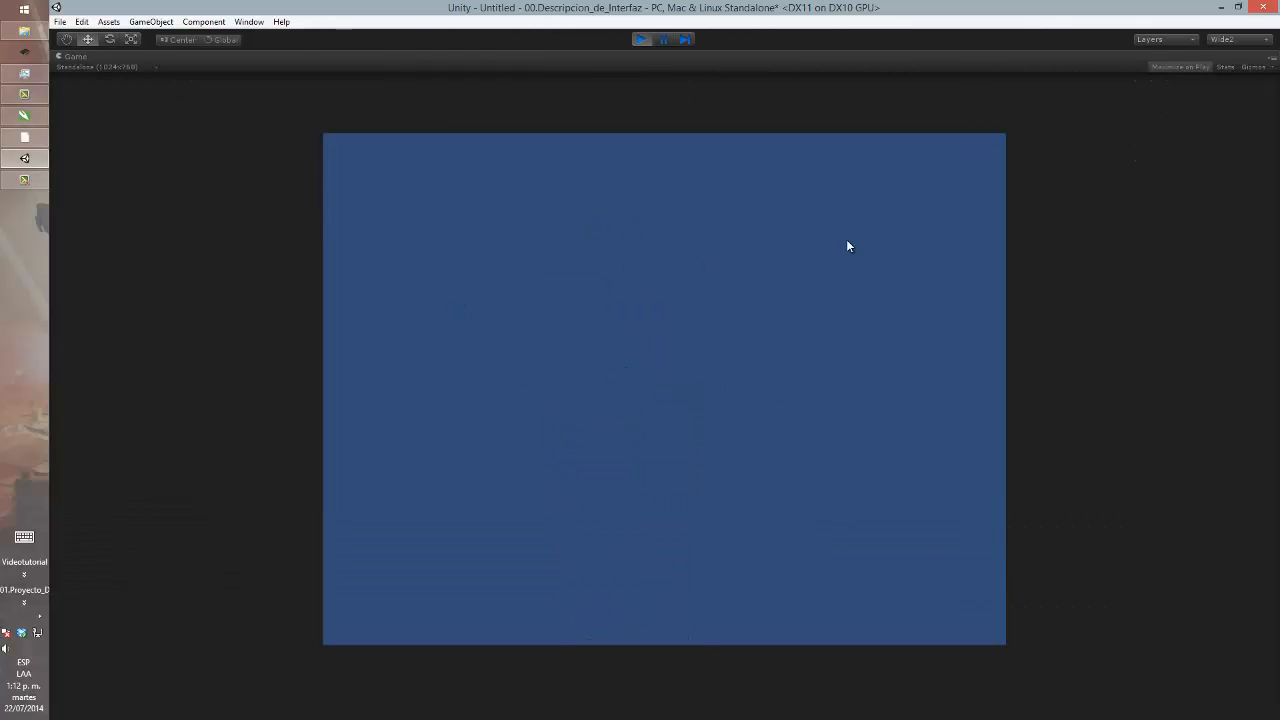
pyautogui.click(642, 38)
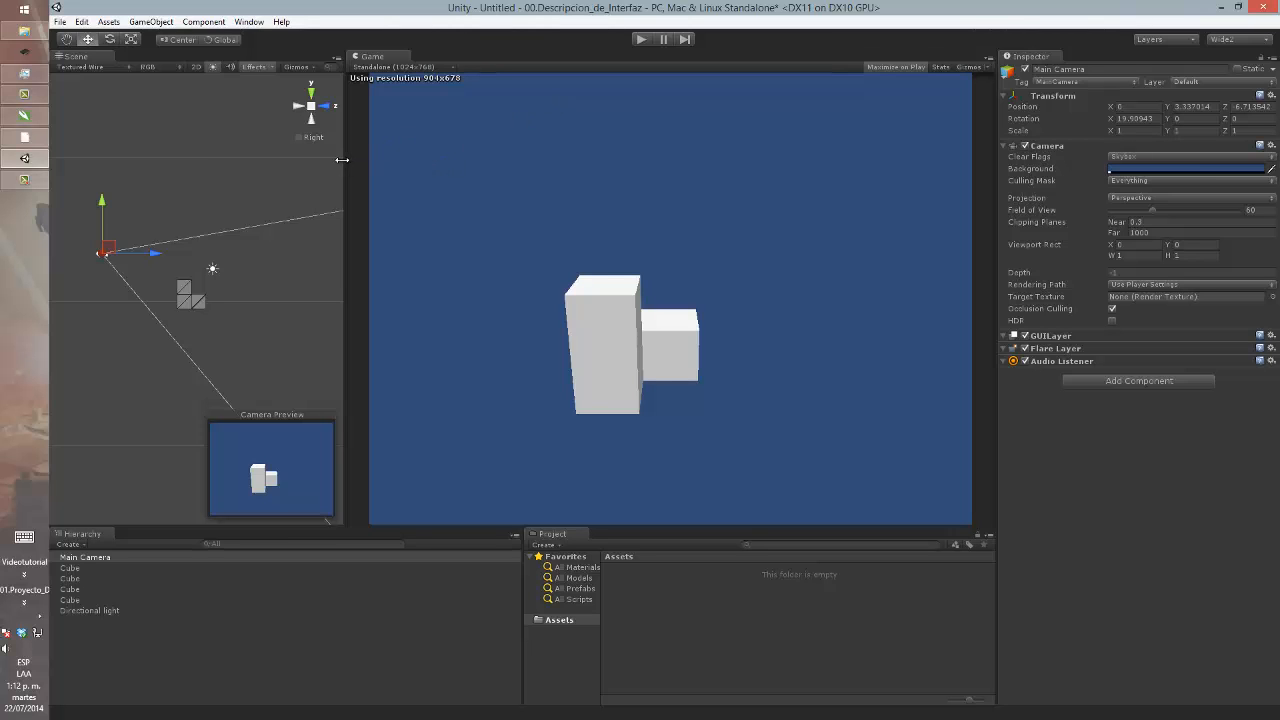
pyautogui.moveTo(345, 156); pyautogui.dragTo(497, 152)
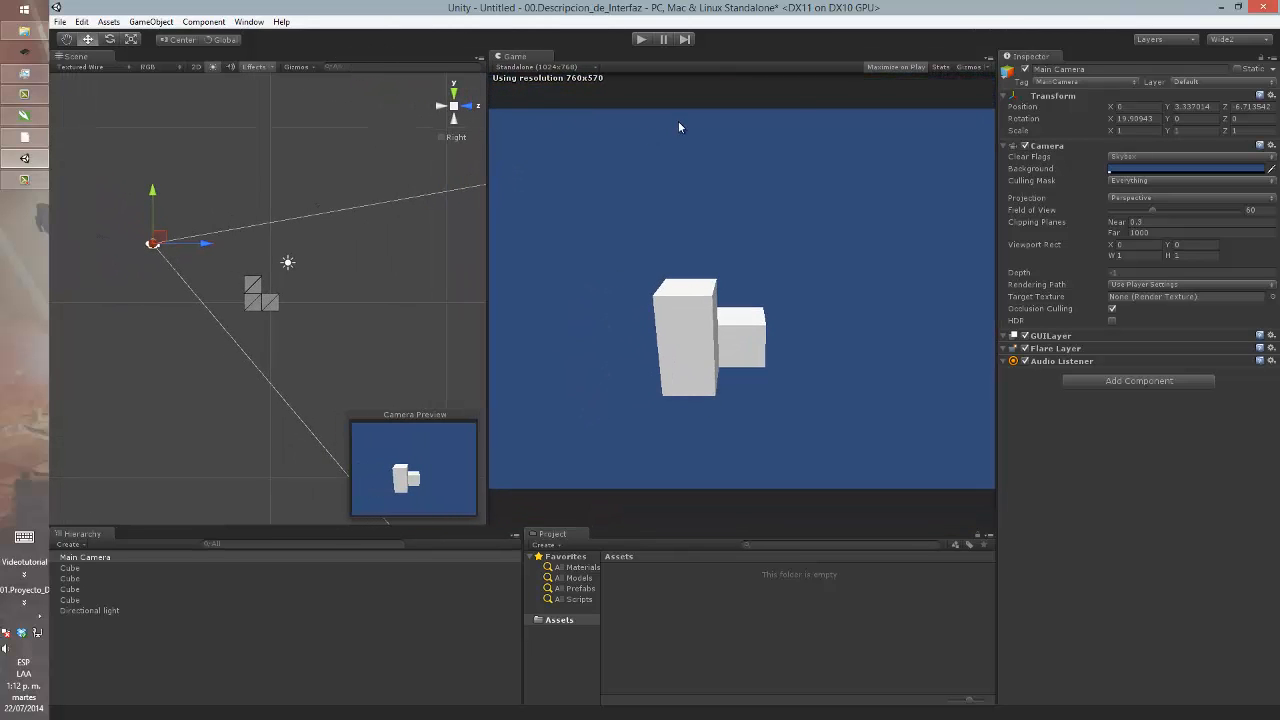
# - Display the rendering statistics in the Game view and test-run the scene with them shown
pyautogui.click(941, 67)
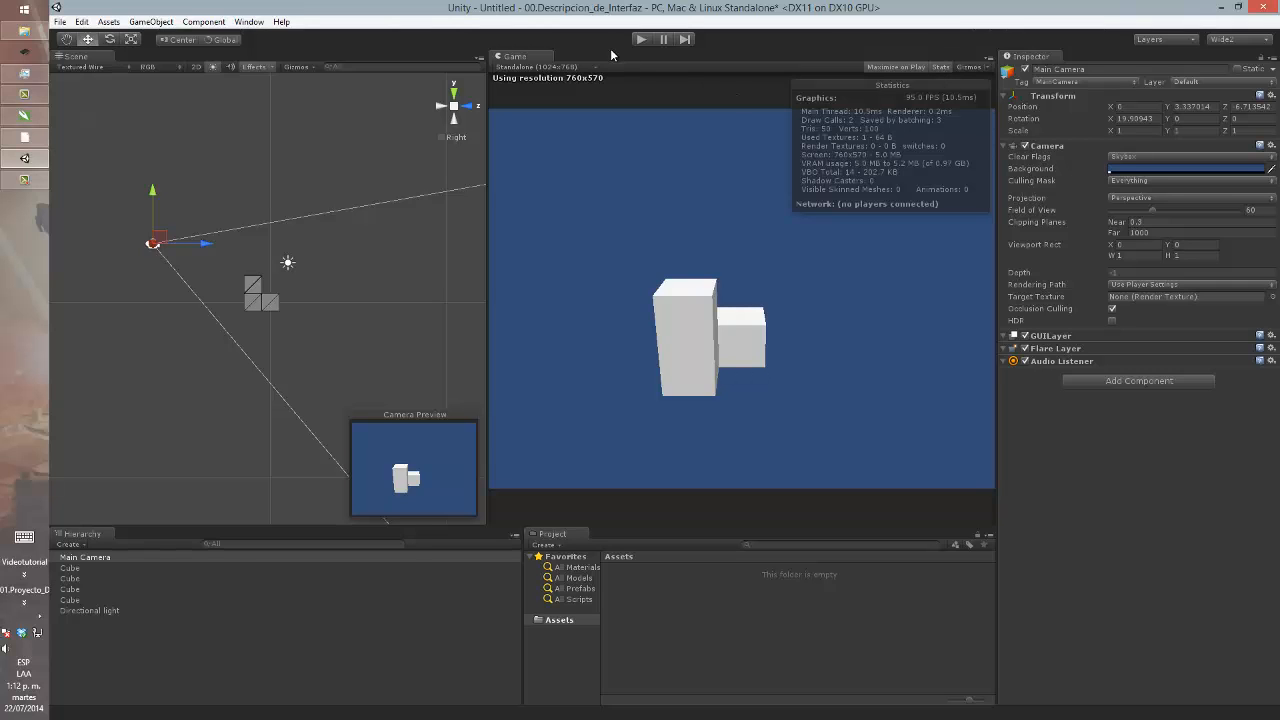
pyautogui.click(640, 40)
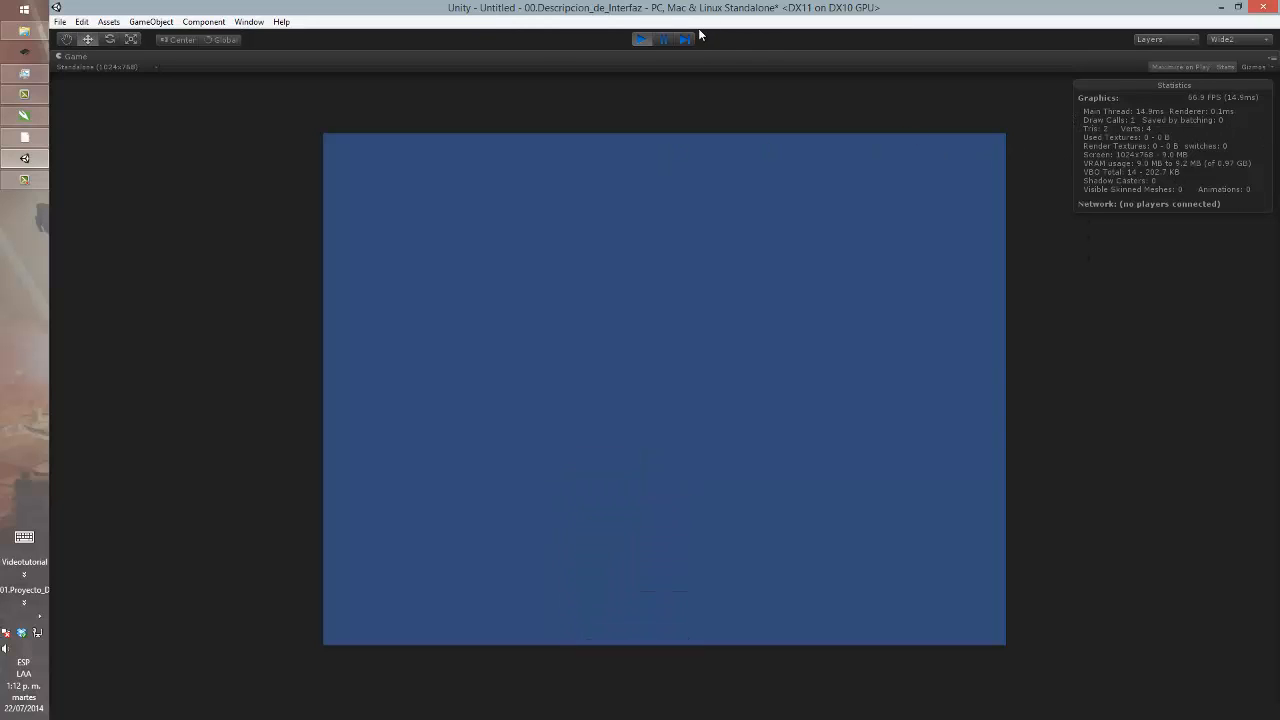
pyautogui.click(641, 38)
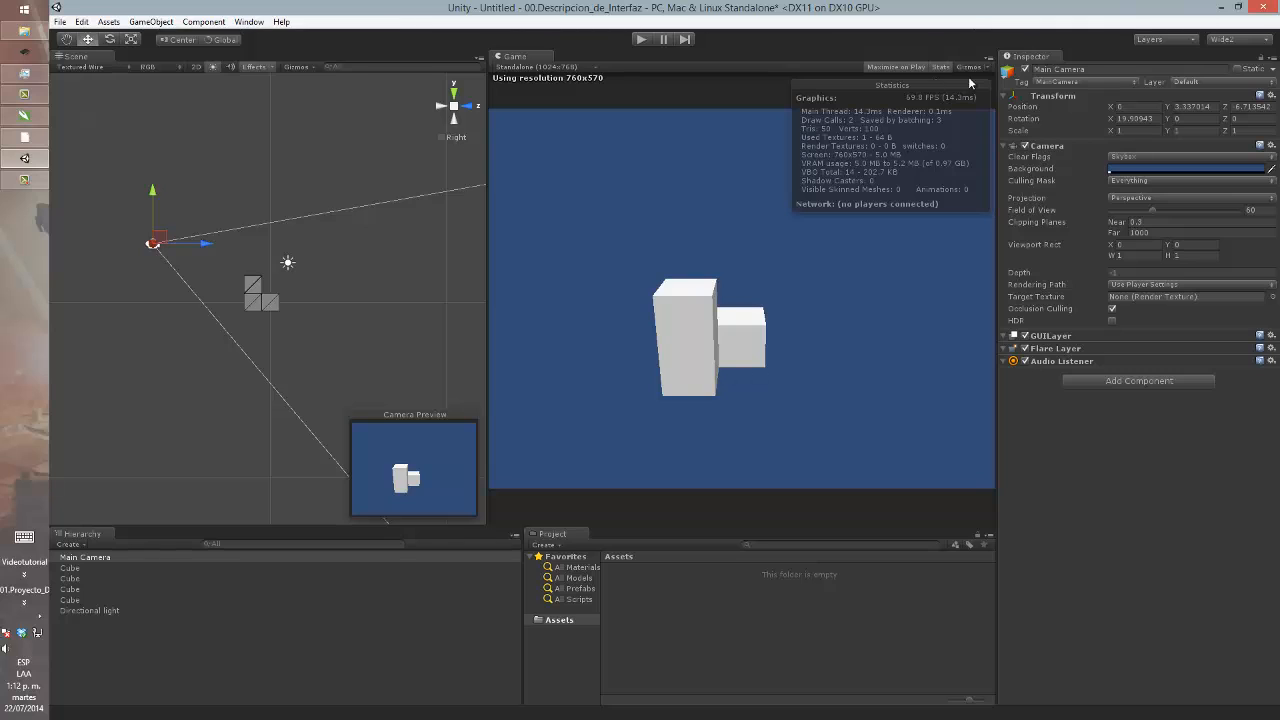
# - Enable gizmos in the Game view and test-run the scene with the light's icon shown
pyautogui.click(966, 66)
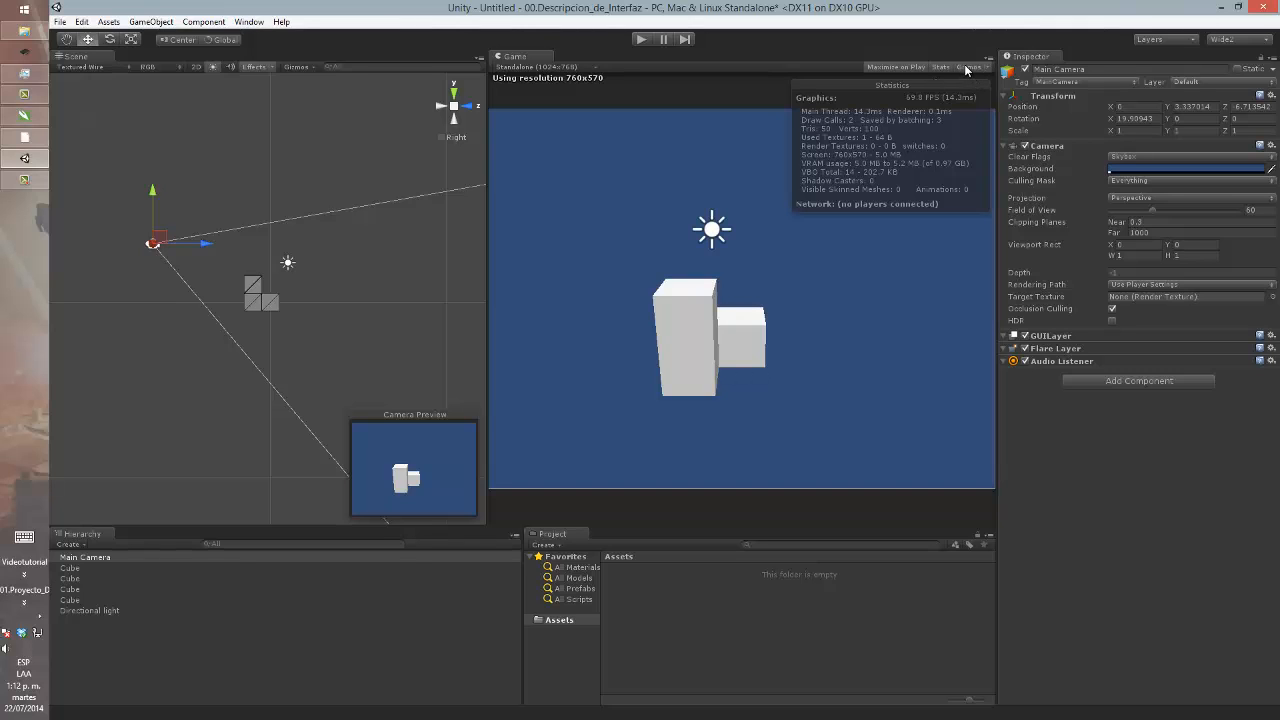
pyautogui.click(639, 39)
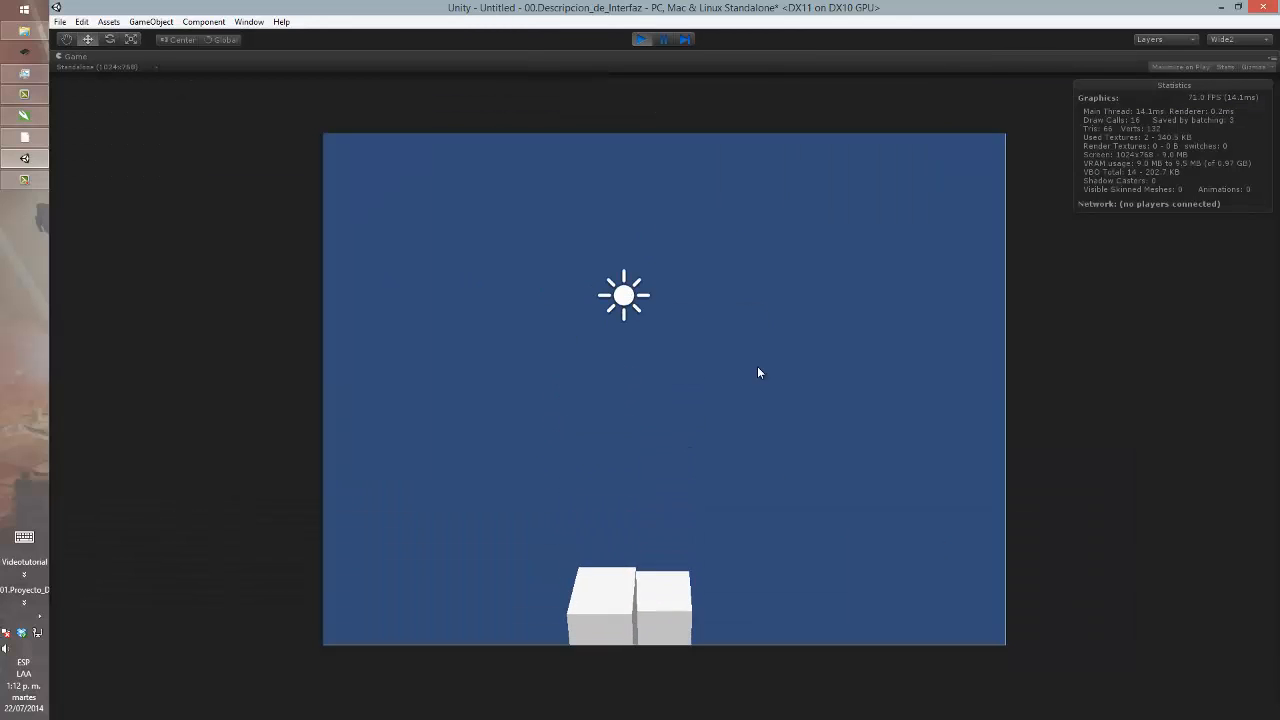
pyautogui.click(643, 44)
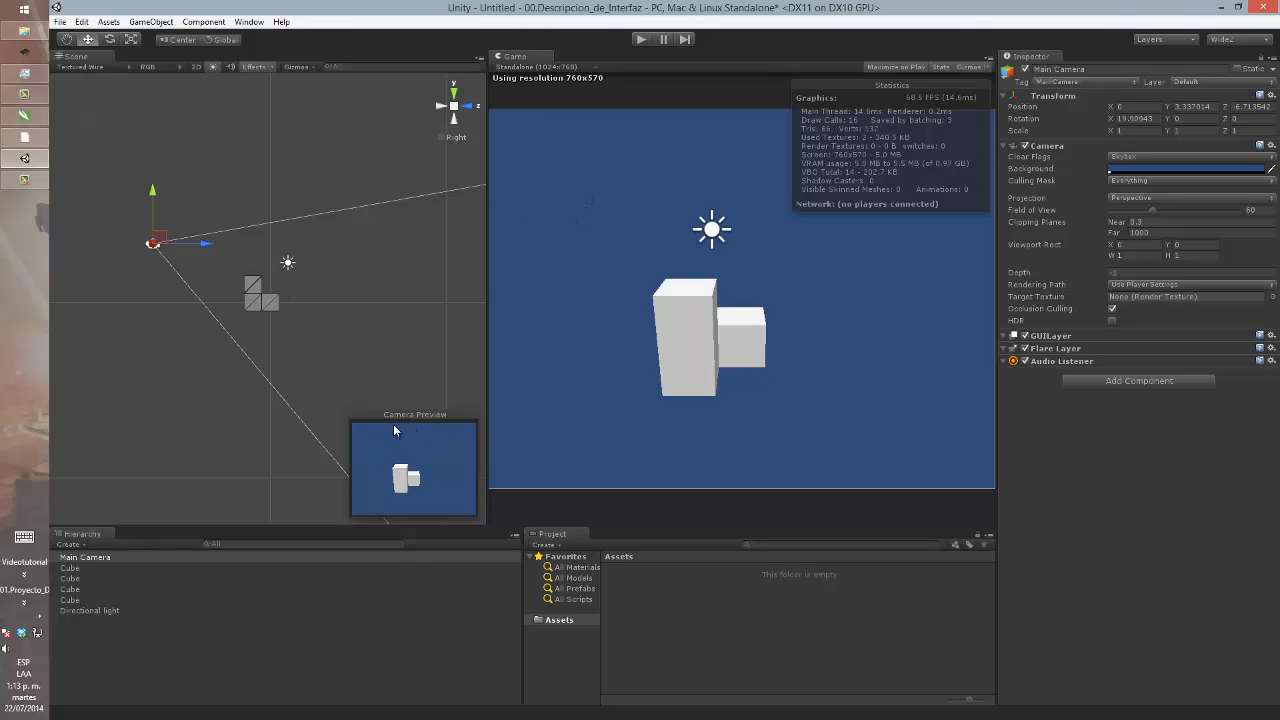
# - Select the Main Camera and examine its preview in the Scene view
pyautogui.click(118, 628)
pyautogui.click(104, 558)
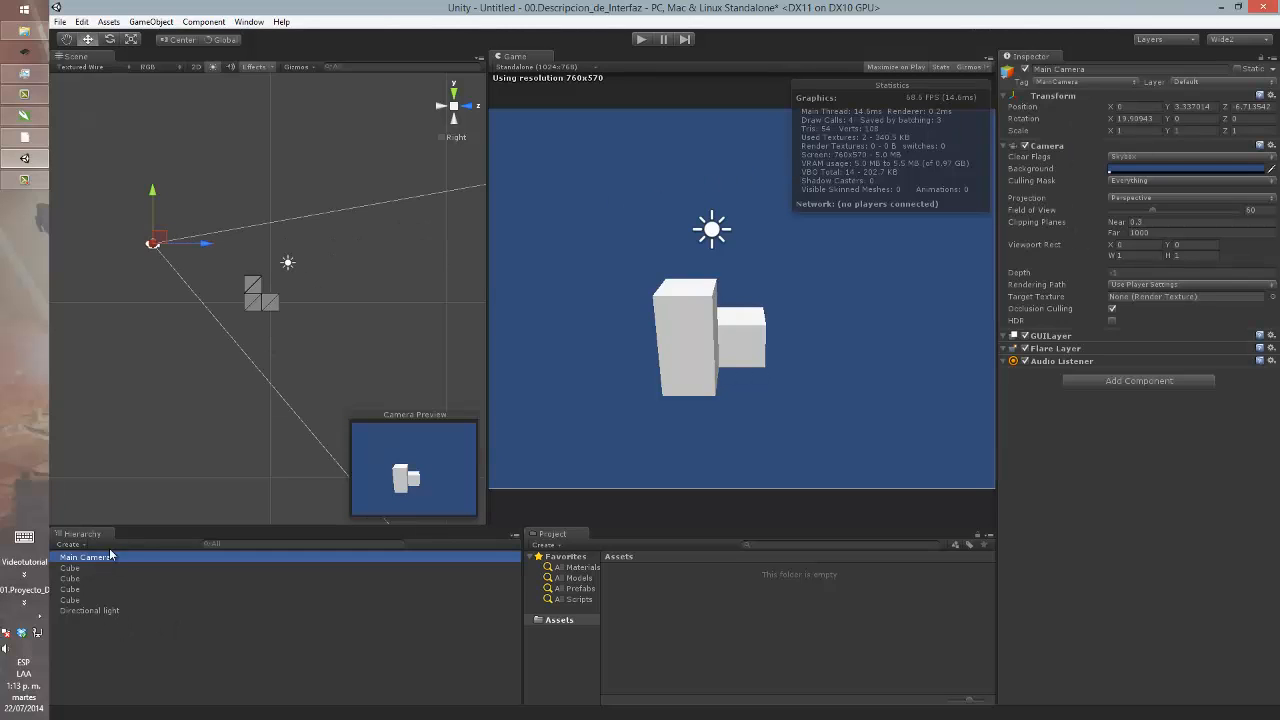
pyautogui.click(170, 622)
pyautogui.click(153, 243)
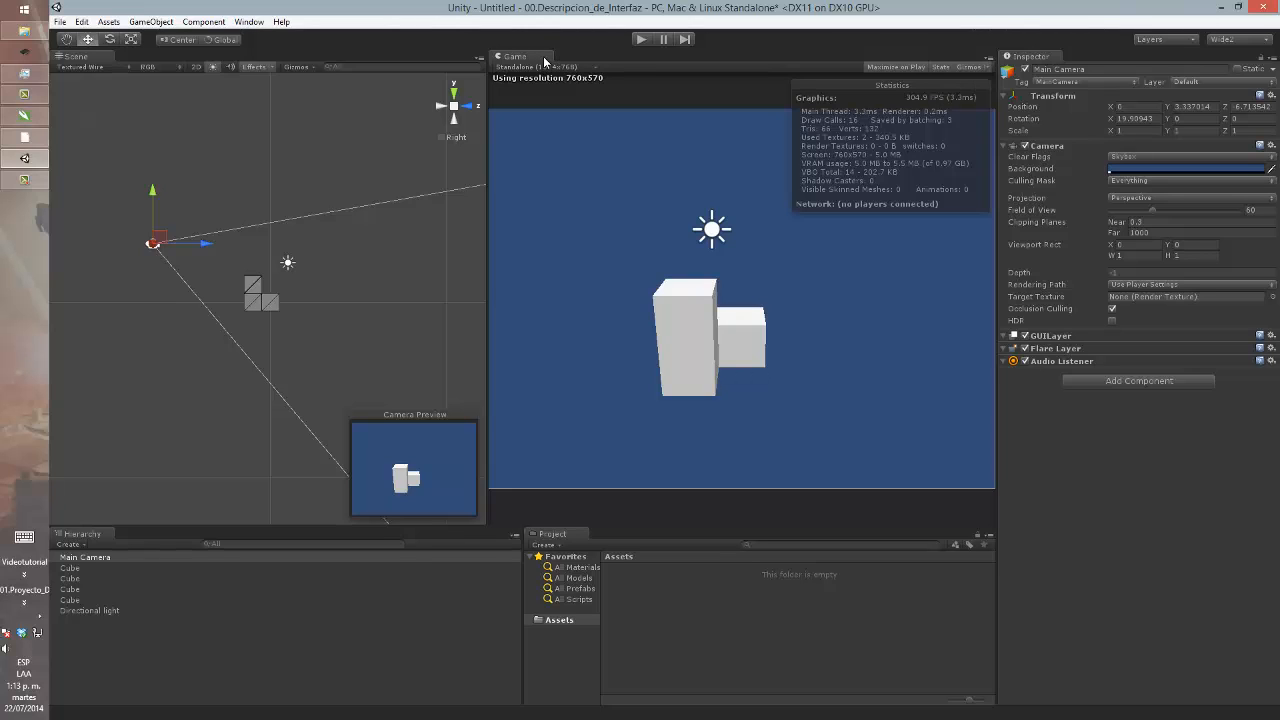
# - Undock the Game view, dock it in the same group as the Scene view, and switch between the two views
pyautogui.moveTo(550, 62); pyautogui.dragTo(626, 287)
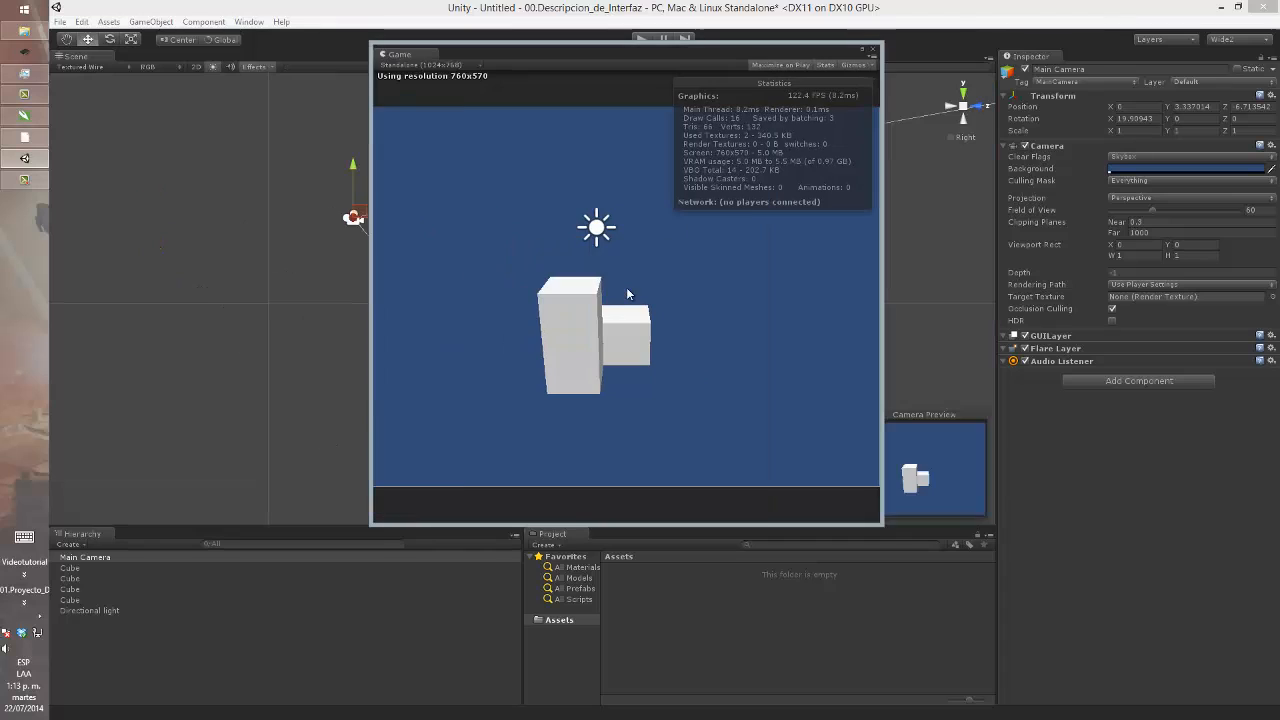
pyautogui.moveTo(431, 57); pyautogui.dragTo(200, 71)
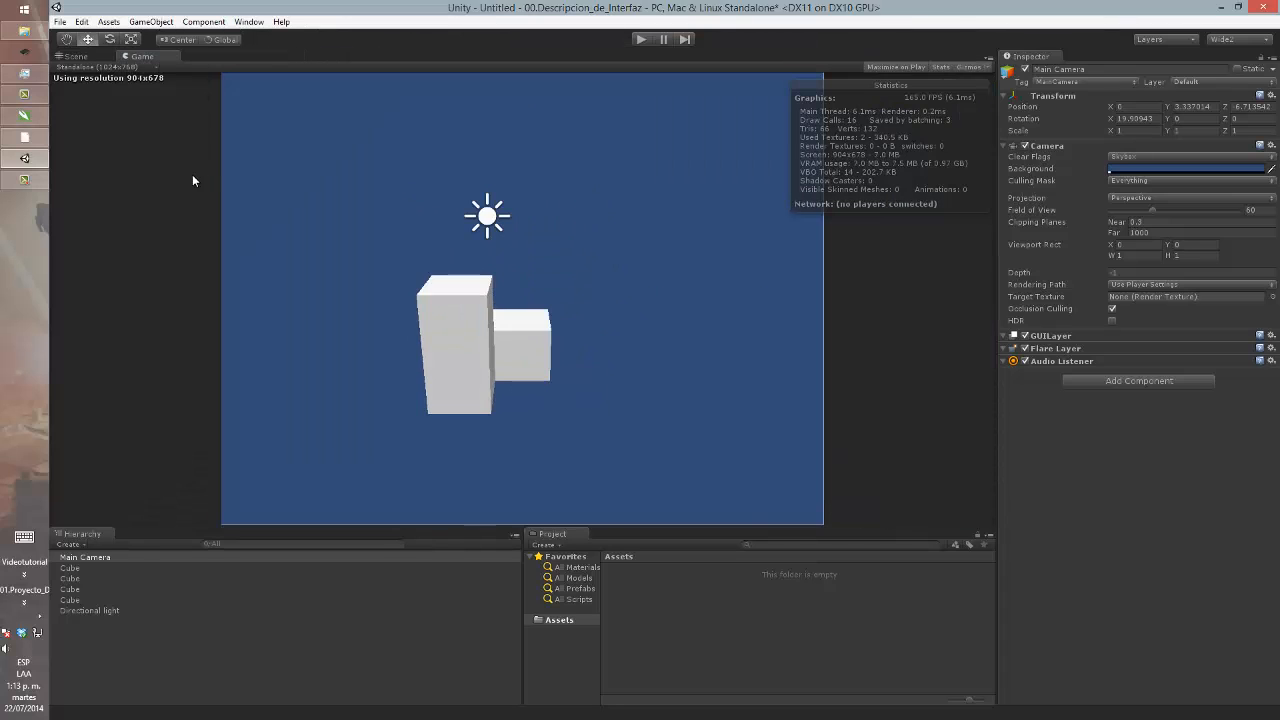
pyautogui.click(108, 58)
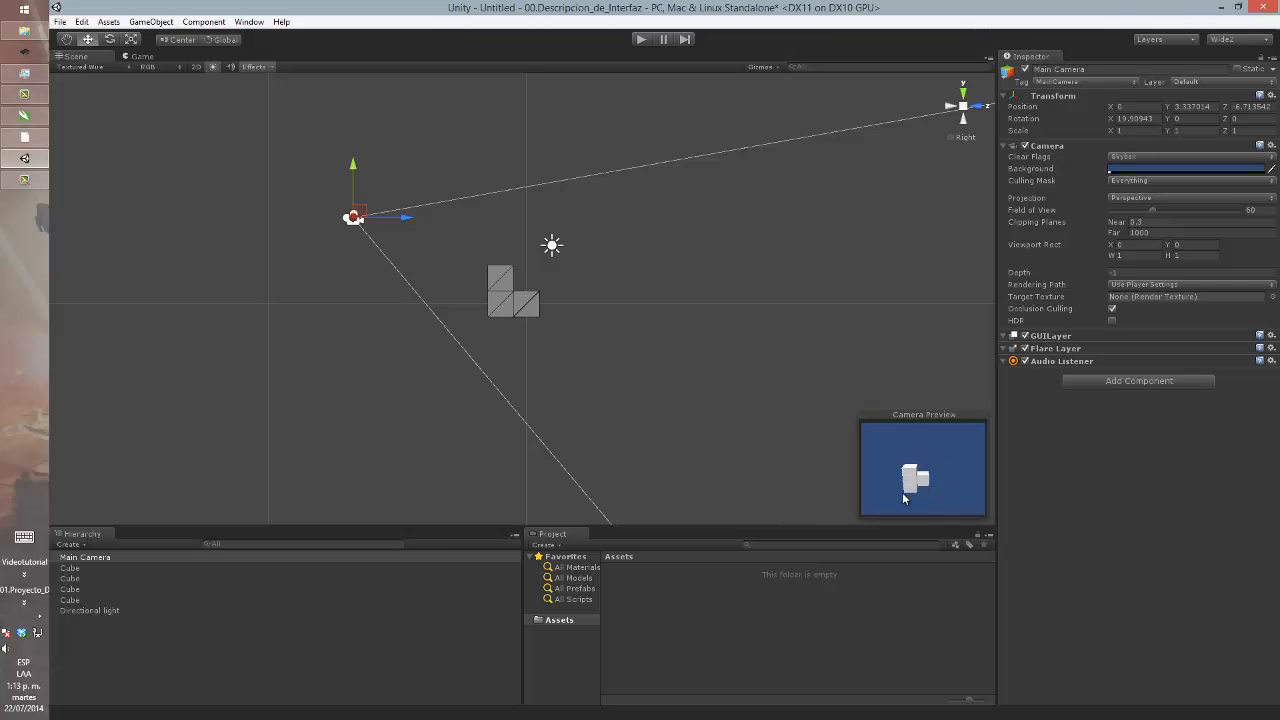
pyautogui.click(157, 57)
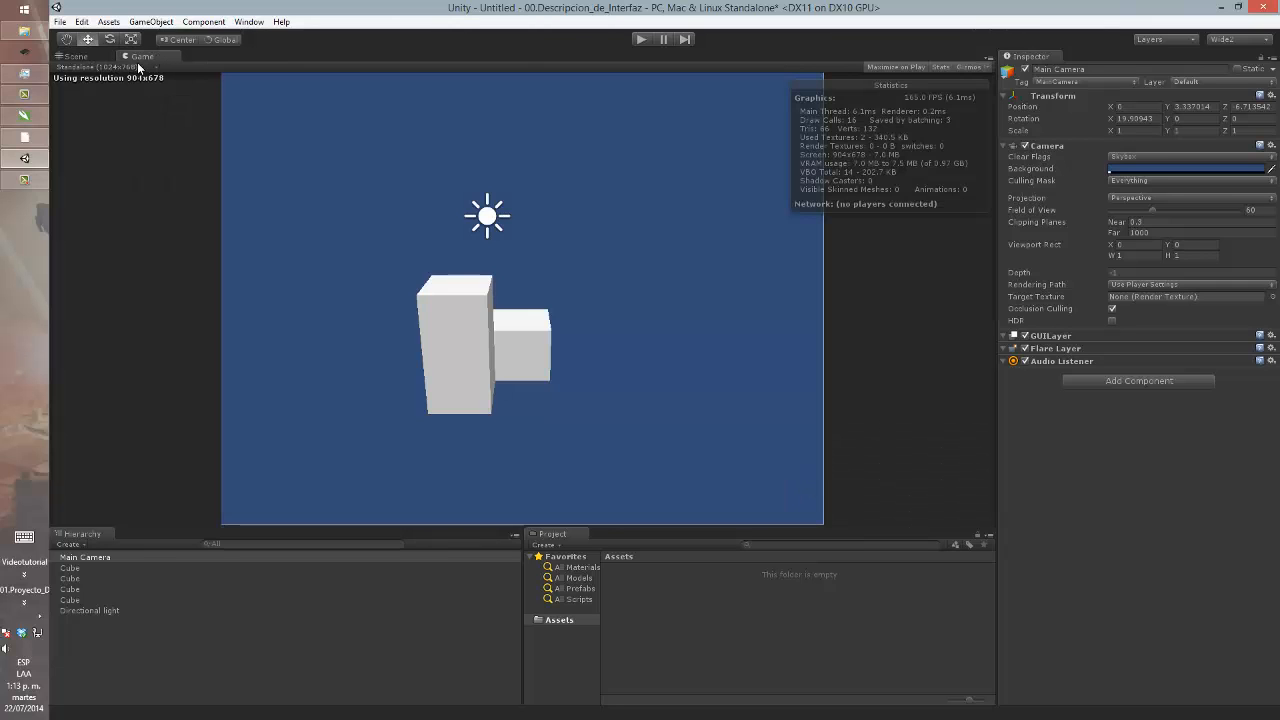
pyautogui.click(103, 58)
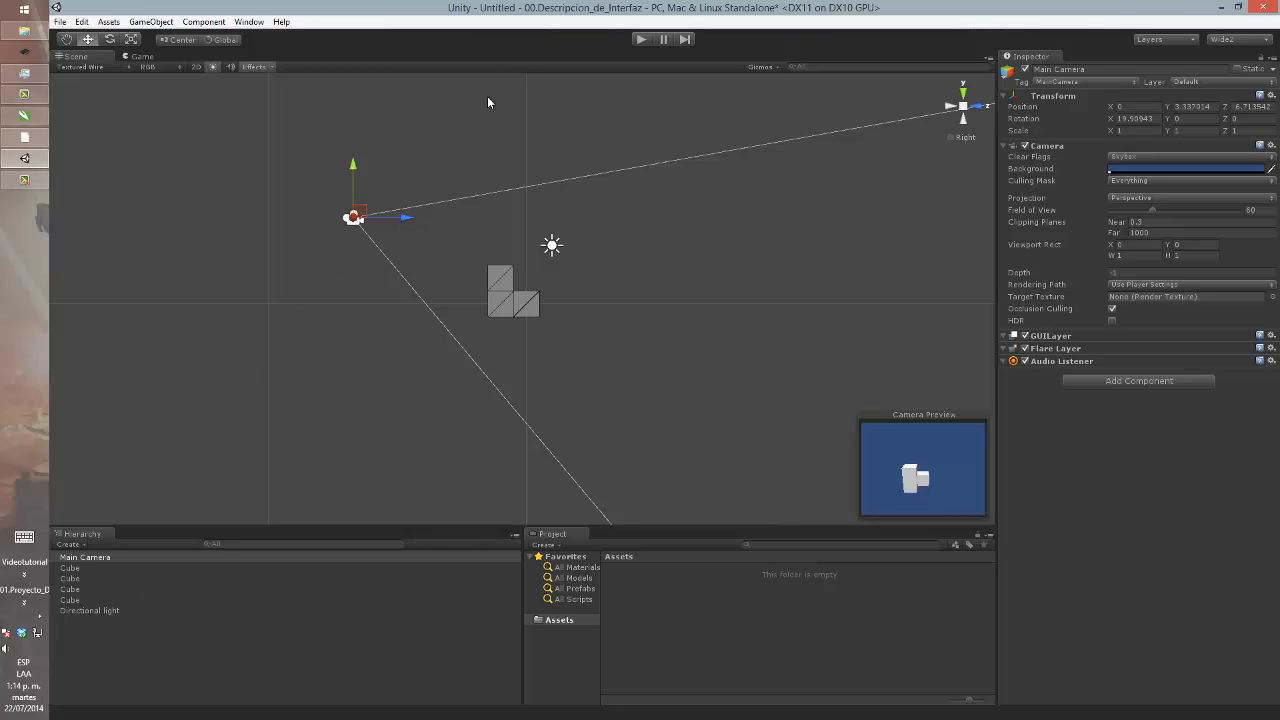
# - Clear the selection and select the lower cube beneath the stacked one to examine its matching Hierarchy entry
pyautogui.click(80, 638)
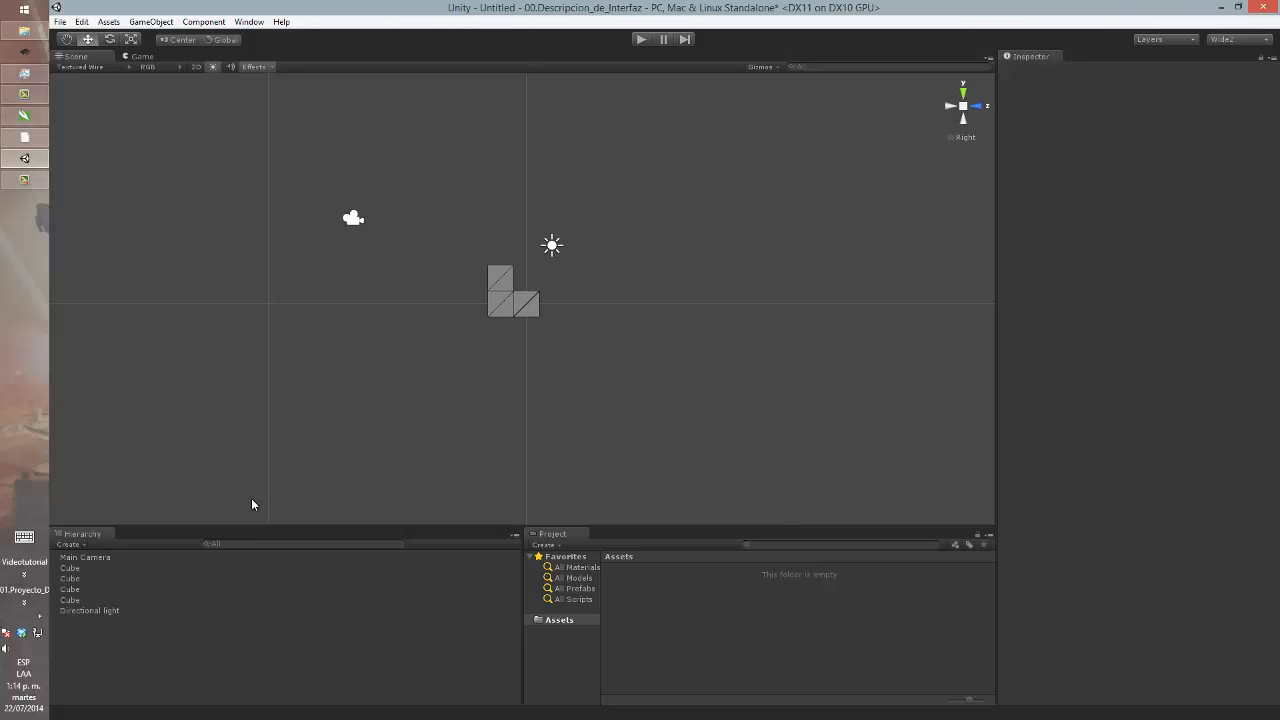
pyautogui.click(495, 303)
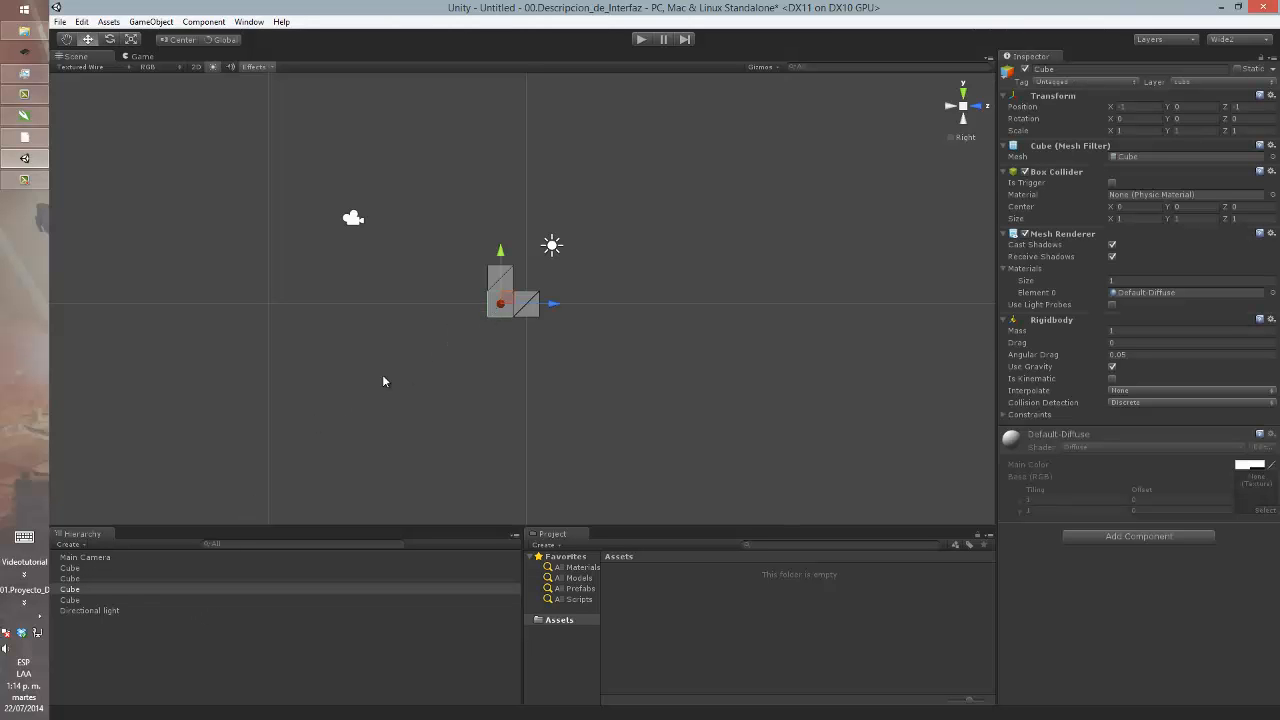
pyautogui.click(95, 589)
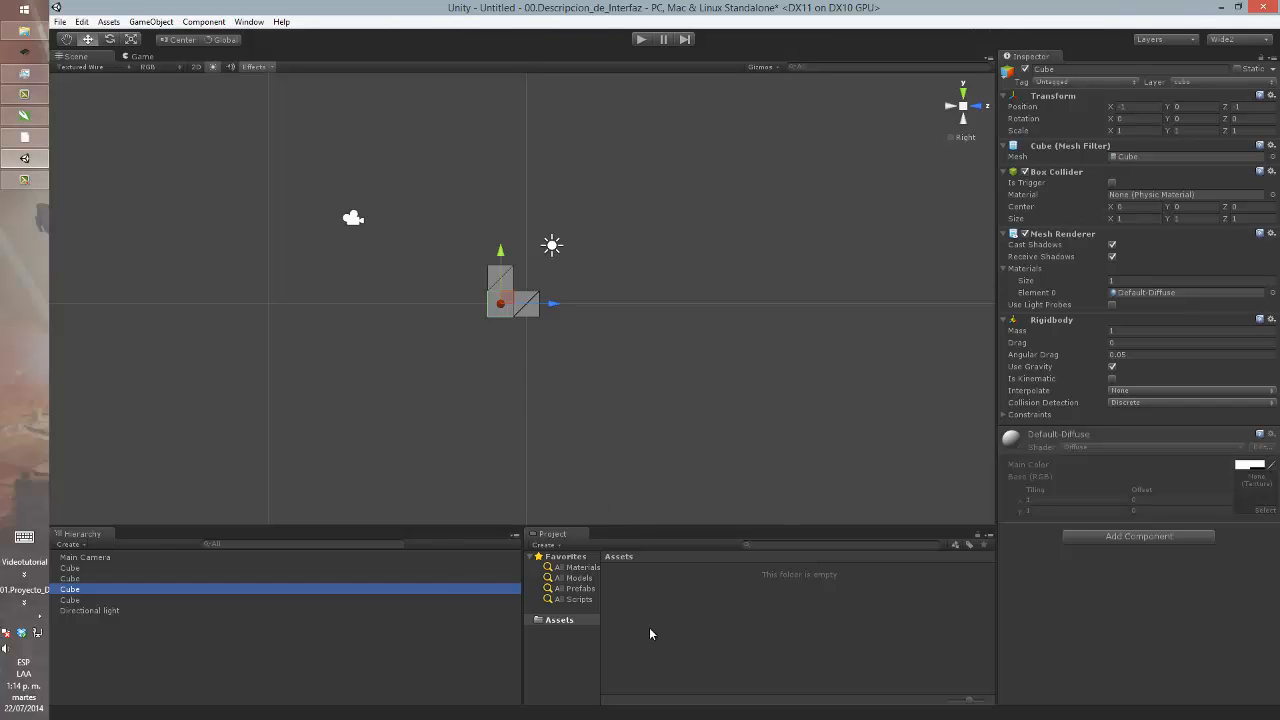
# - Import the Character Controller package with all its items into the project
pyautogui.click(133, 23)
pyautogui.moveTo(205, 24)
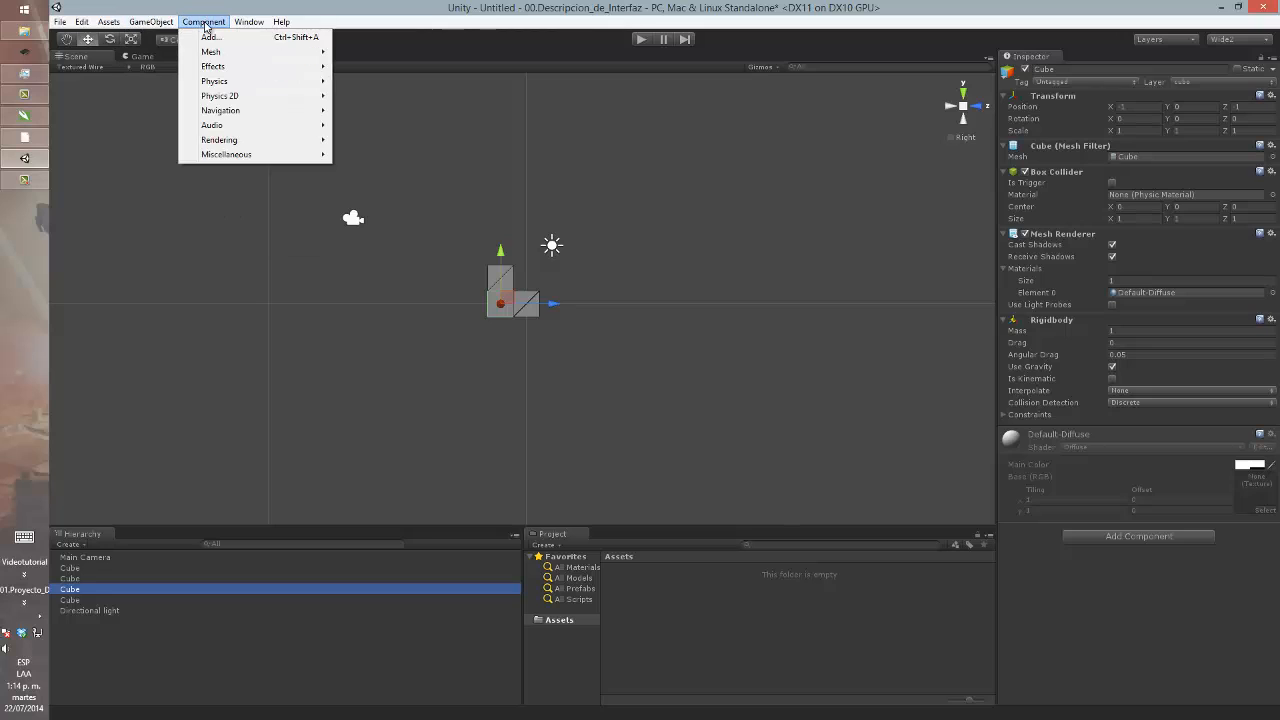
pyautogui.moveTo(110, 24)
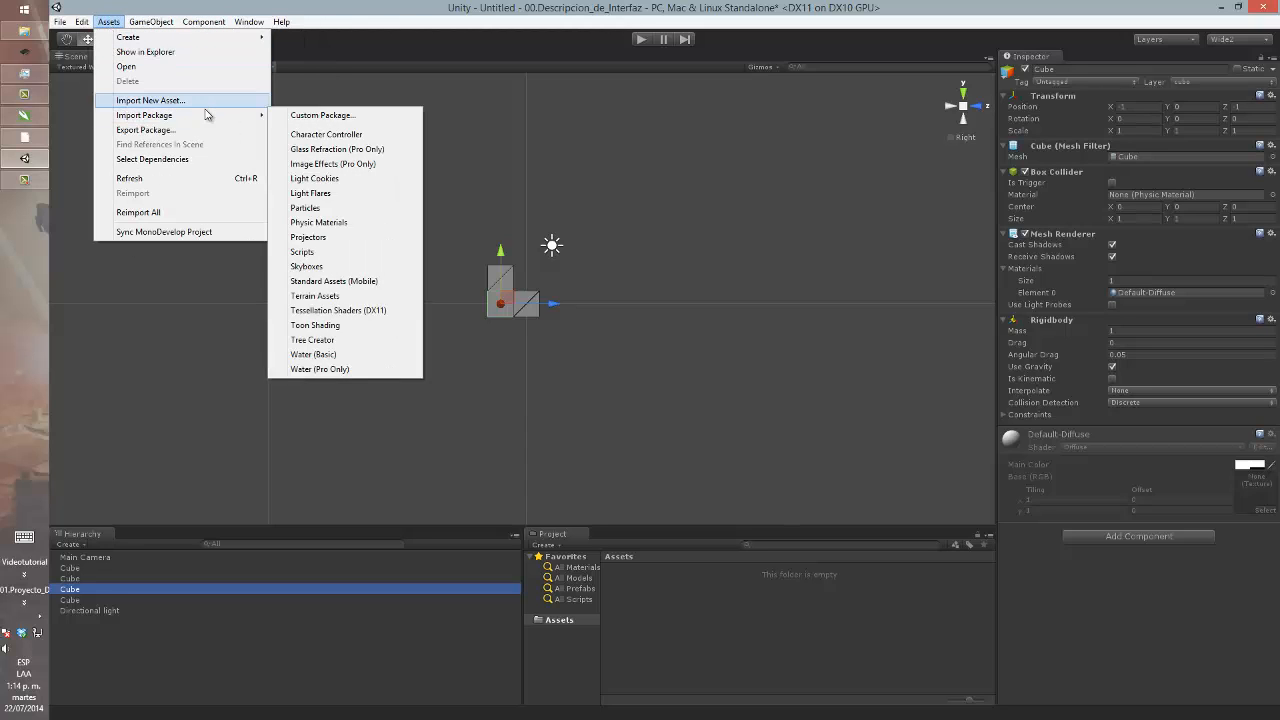
pyautogui.moveTo(220, 118)
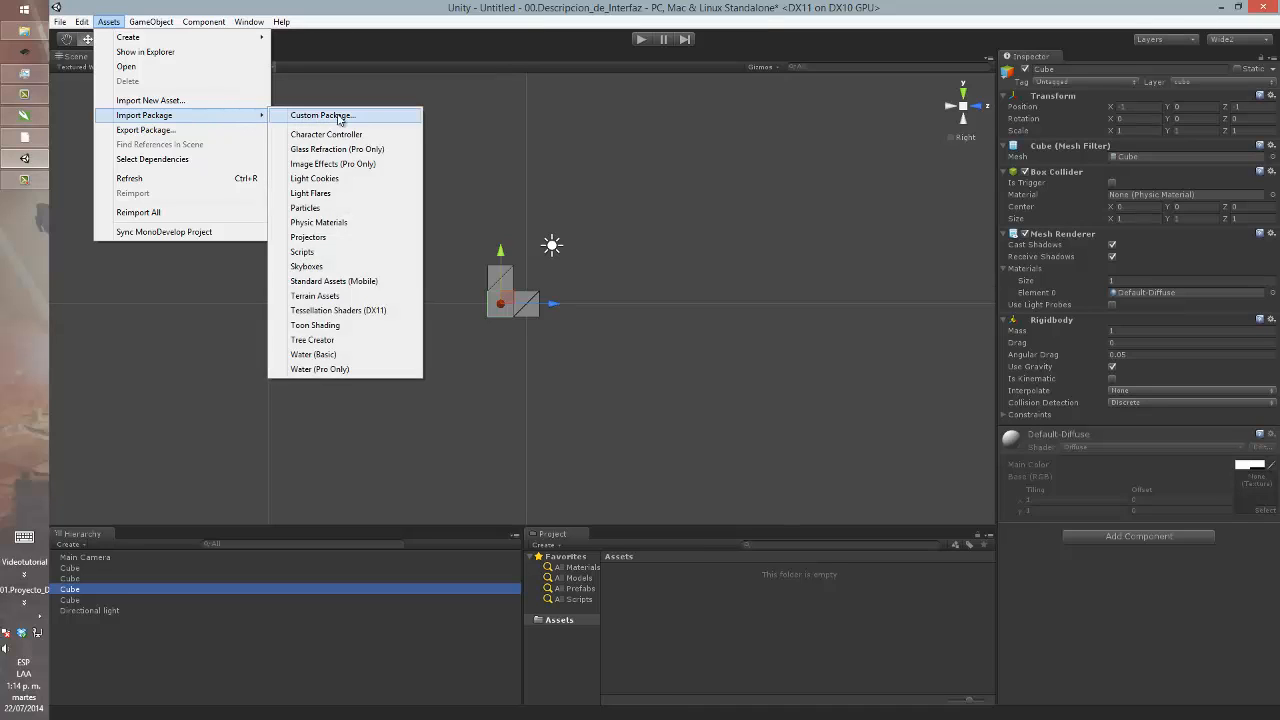
pyautogui.click(394, 137)
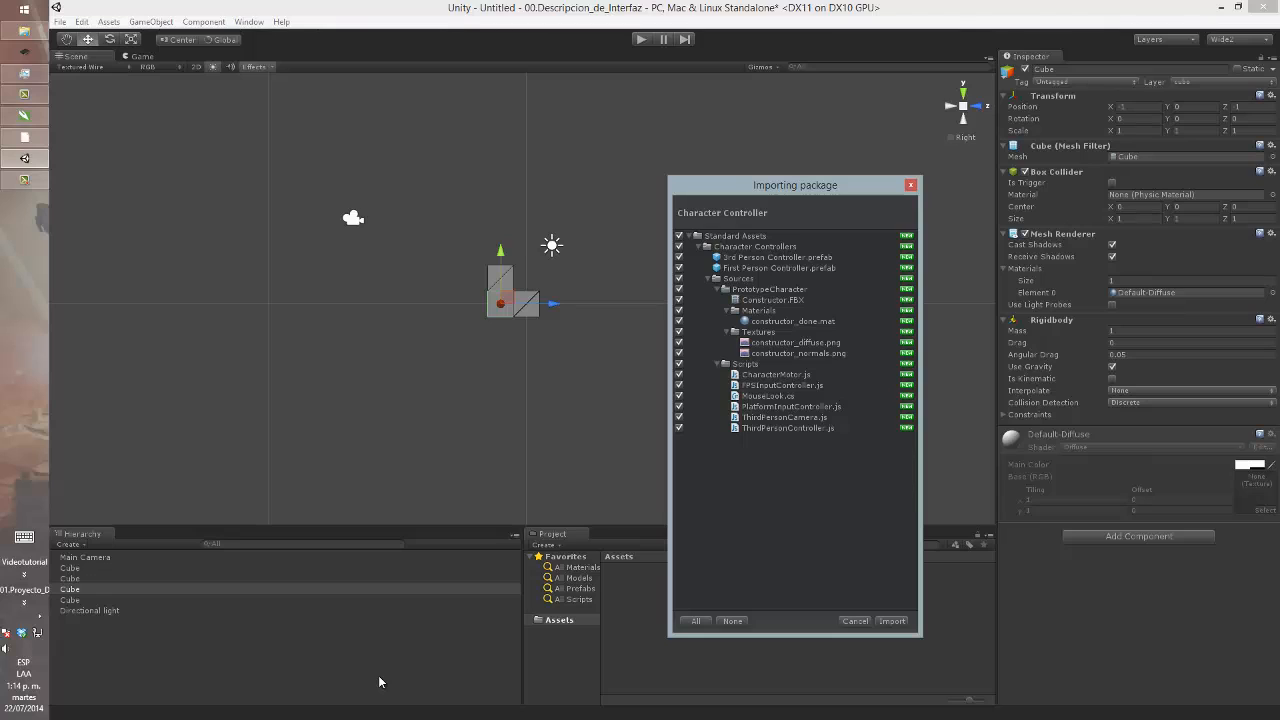
pyautogui.click(892, 621)
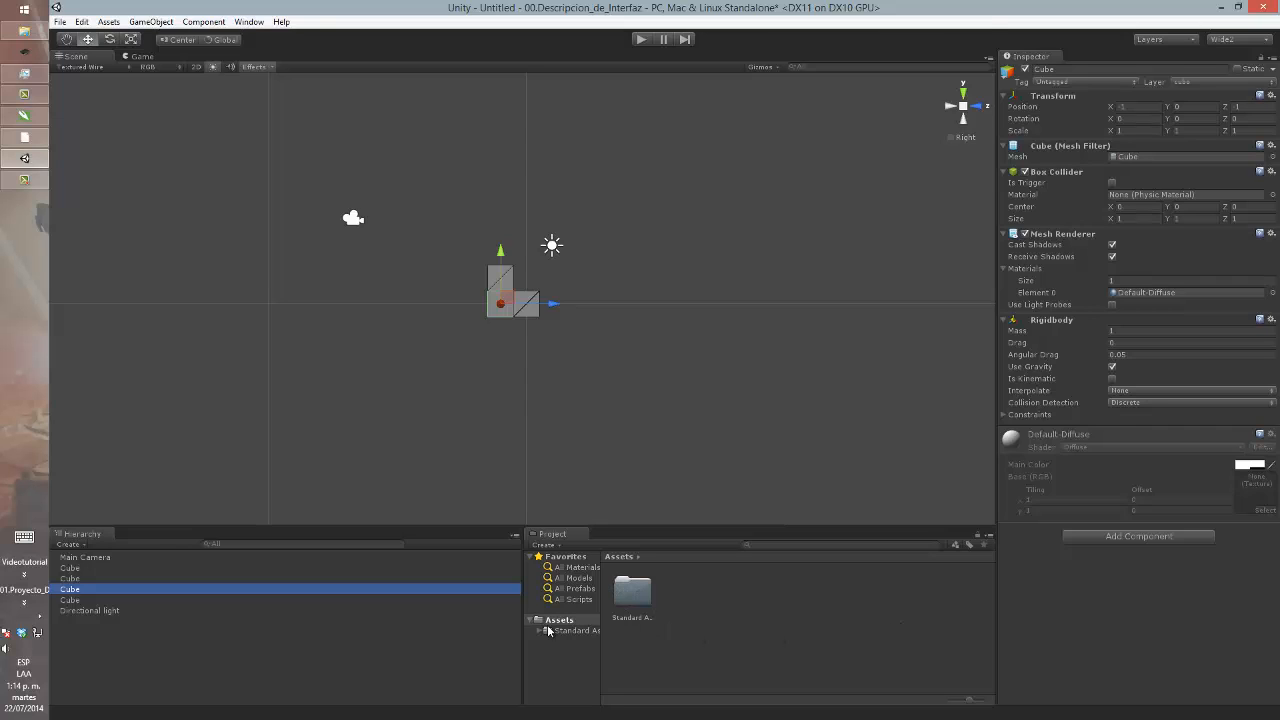
# - Open the Character Controllers folder inside Standard Assets in the project
pyautogui.click(583, 622)
pyautogui.doubleClick(628, 596)
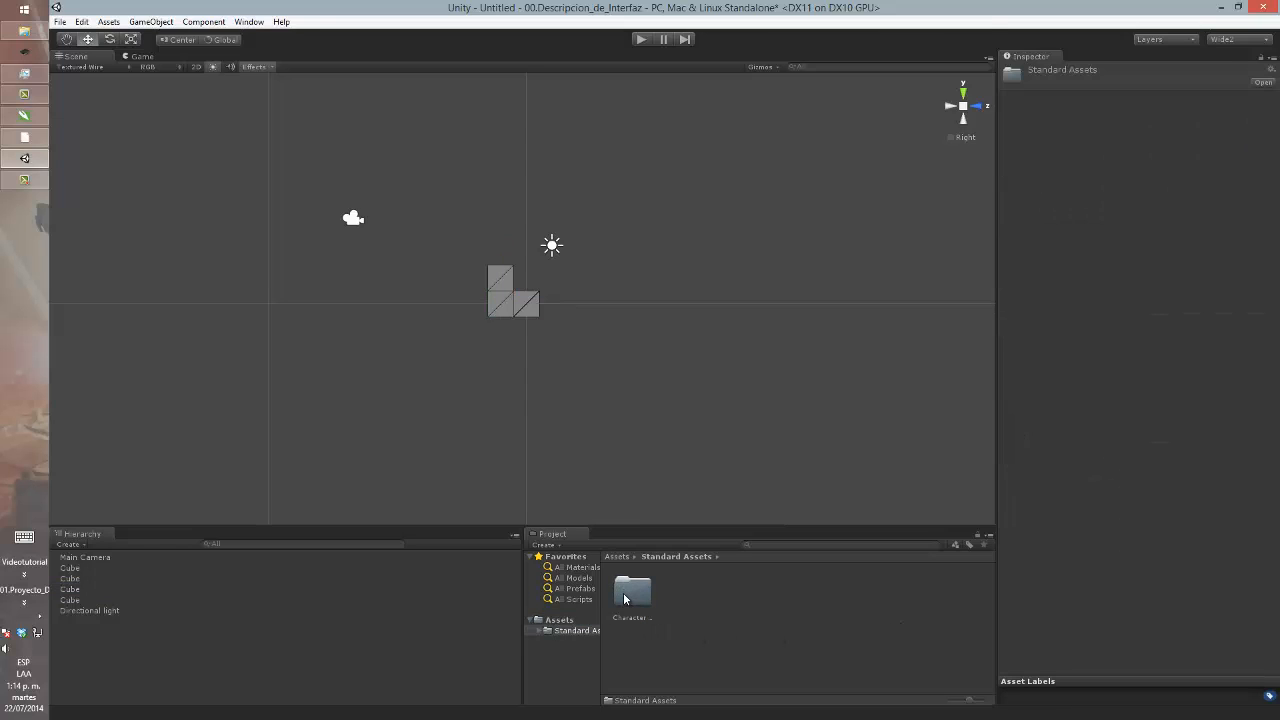
pyautogui.doubleClick(625, 598)
# - Add the 3rd Person Controller prefab through the Hierarchy and delete that instance
pyautogui.moveTo(683, 596); pyautogui.dragTo(342, 640)
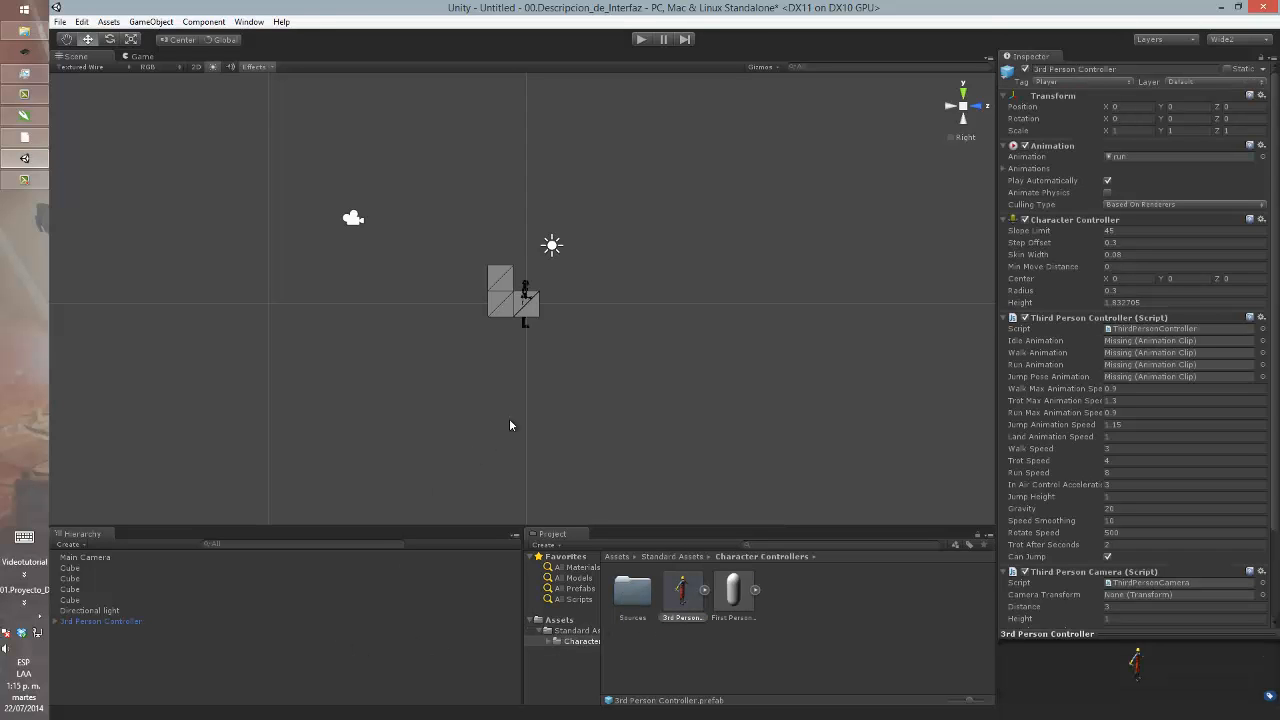
pyautogui.click(120, 621)
pyautogui.press('Delete')
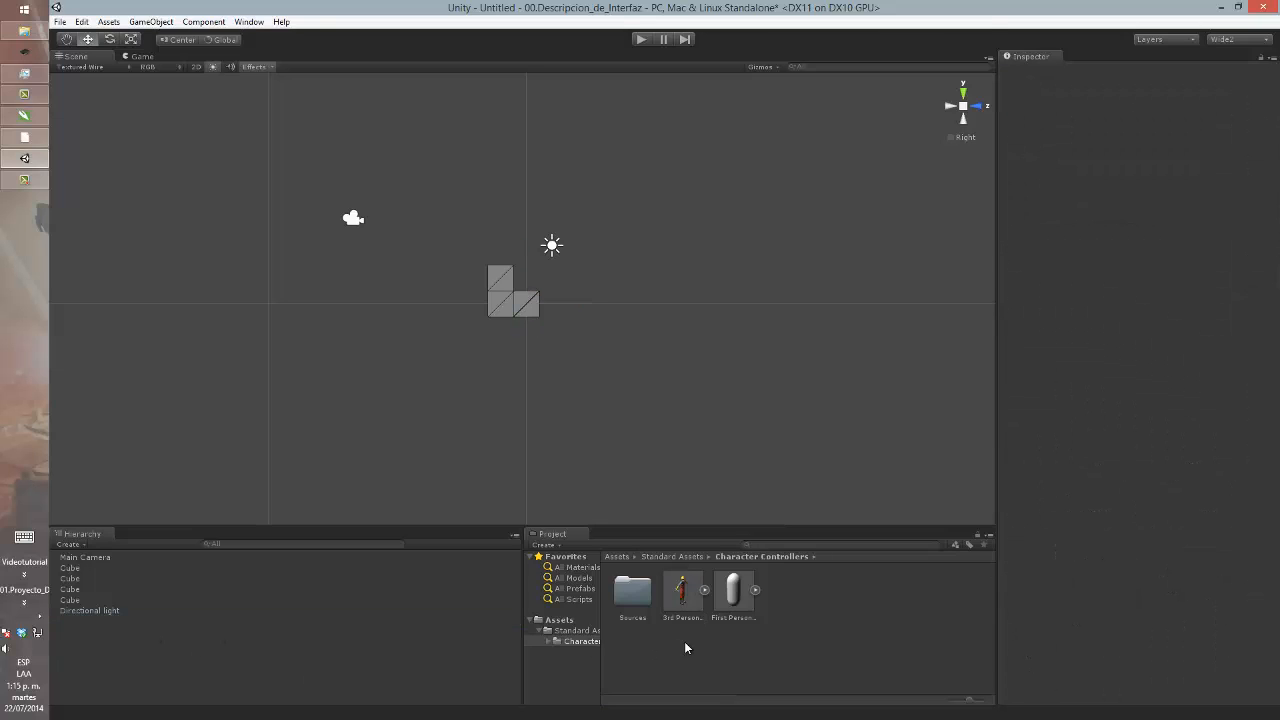
# - Place the 3rd Person Controller prefab in the Scene view between the camera and the cubes, and frame the character
pyautogui.moveTo(683, 592); pyautogui.dragTo(450, 256)
pyautogui.click(200, 627)
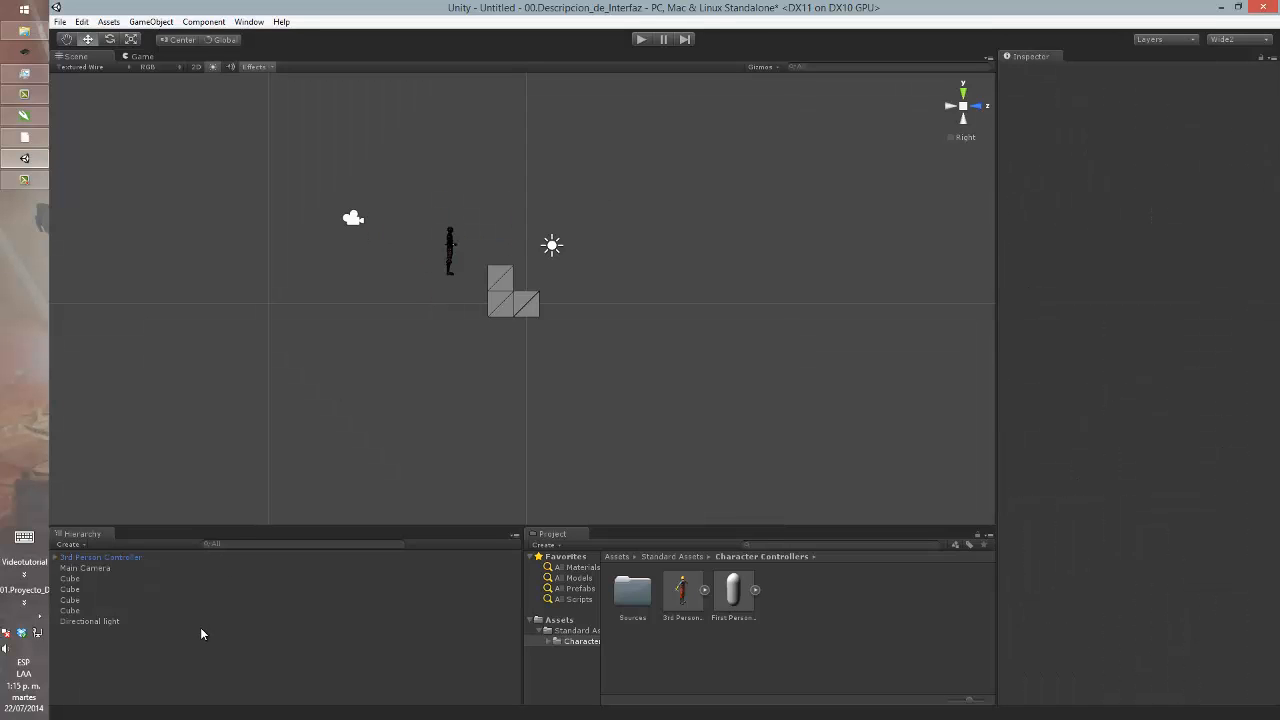
pyautogui.click(175, 558)
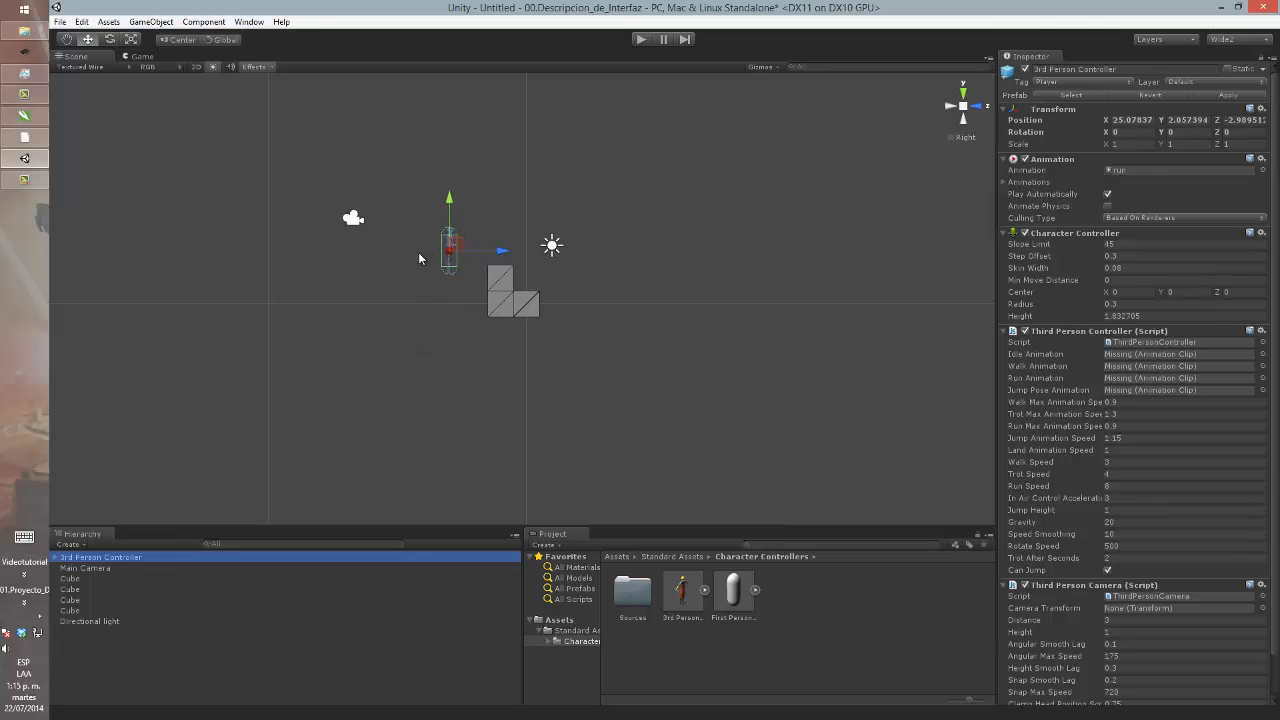
pyautogui.scroll(3, 418, 252)
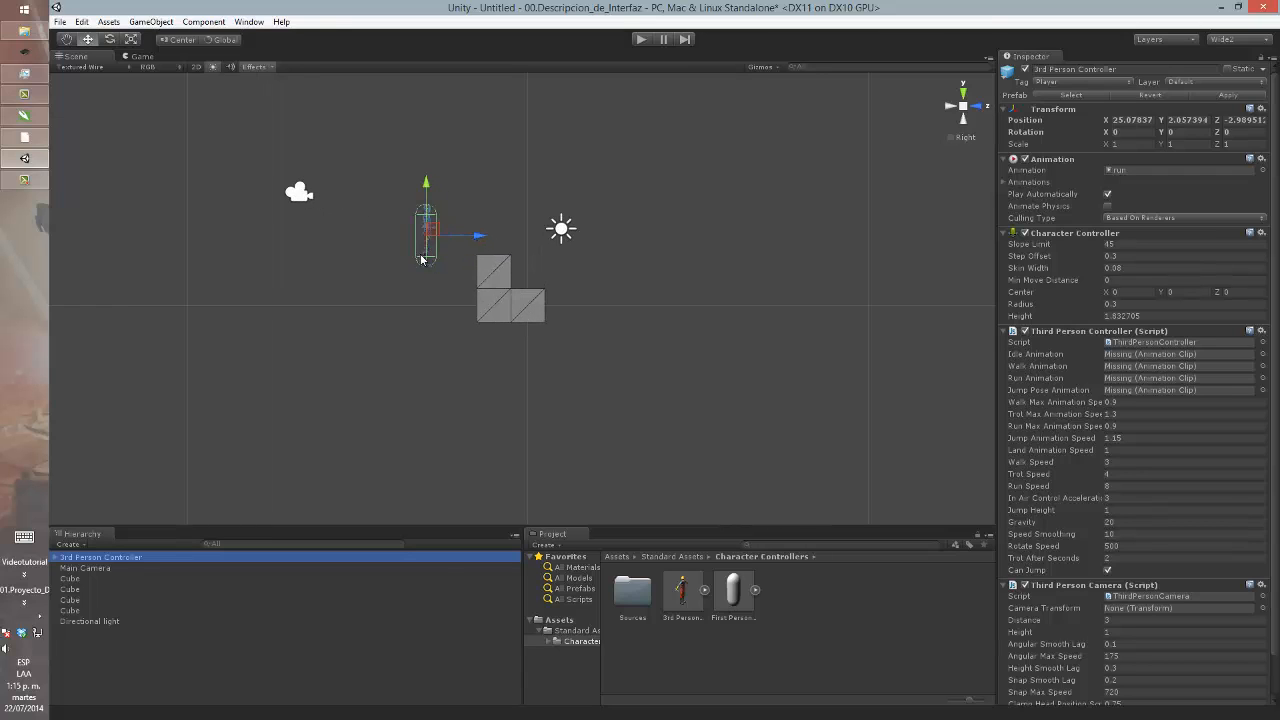
pyautogui.moveTo(430, 258); pyautogui.dragTo(446, 334, button='middle')
pyautogui.scroll(5, 446, 334)
pyautogui.scroll(-3, 446, 334)
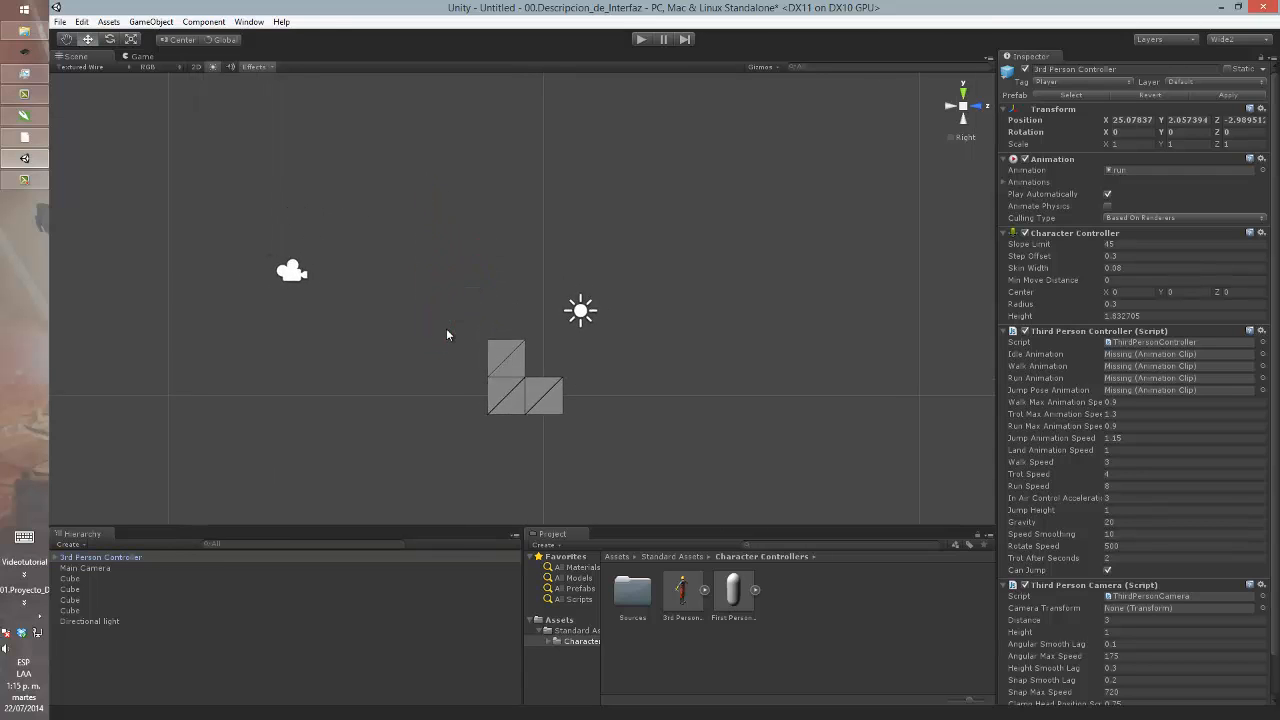
pyautogui.scroll(-1, 446, 334)
pyautogui.press('f')
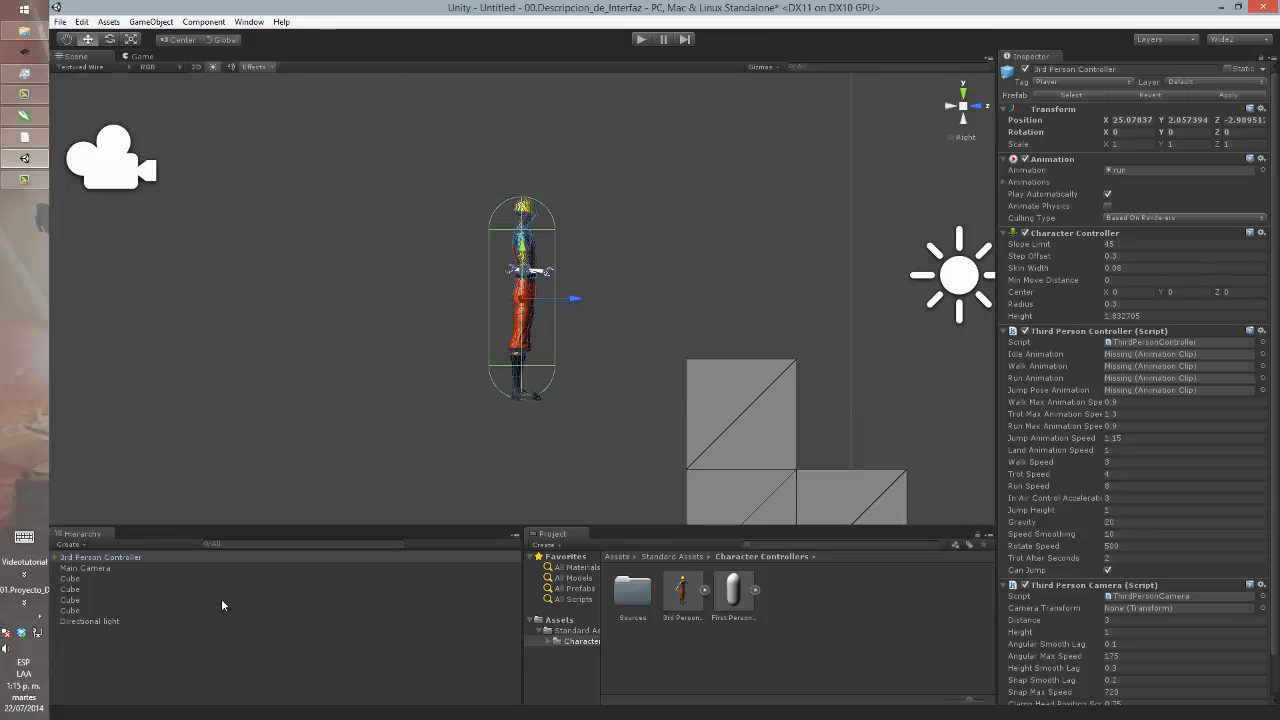
# - Expand the 3rd Person Controller in the Hierarchy and examine its child objects, including Bip001 Pelvis, Bip001 Spine and construction_worker
pyautogui.click(60, 558)
pyautogui.click(56, 558)
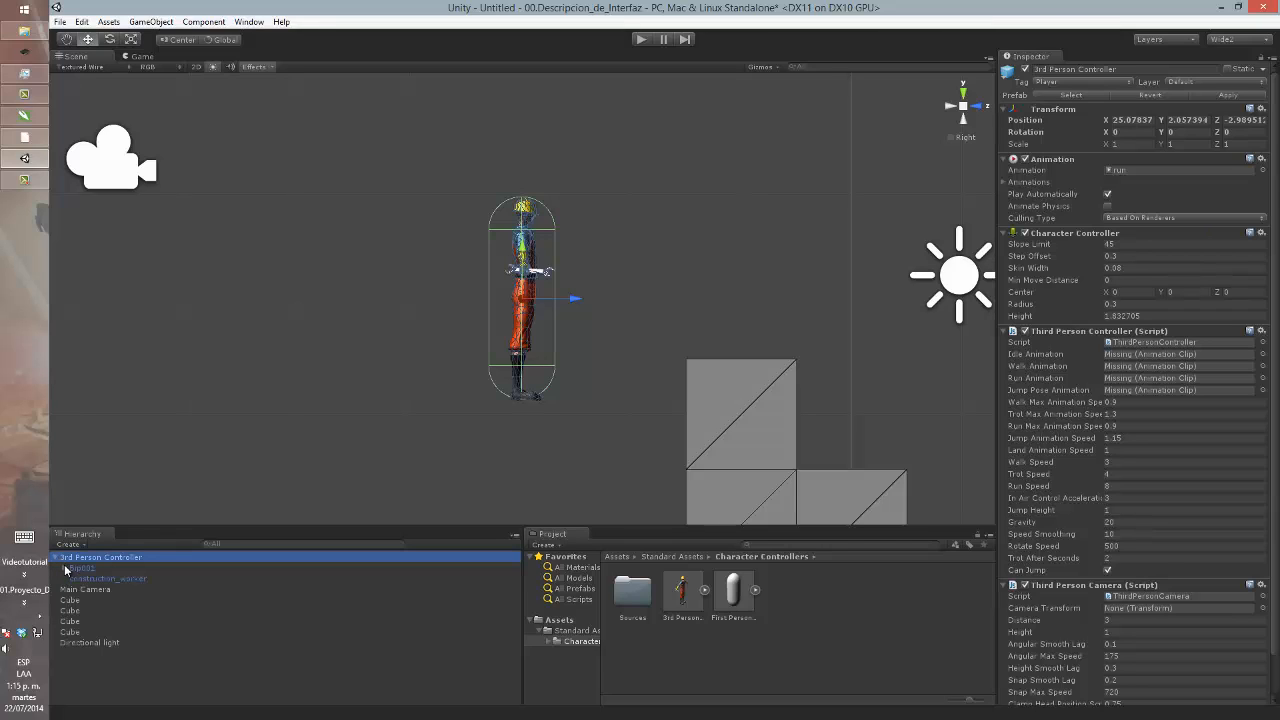
pyautogui.click(64, 568)
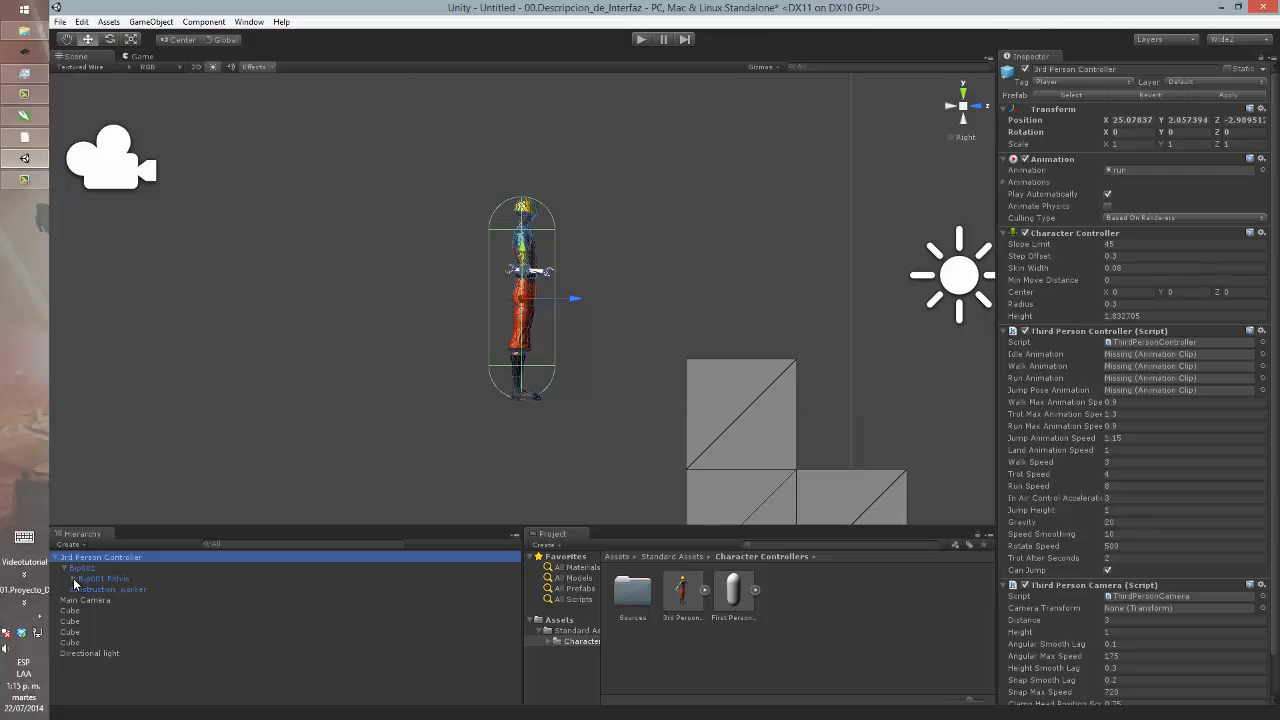
pyautogui.click(74, 579)
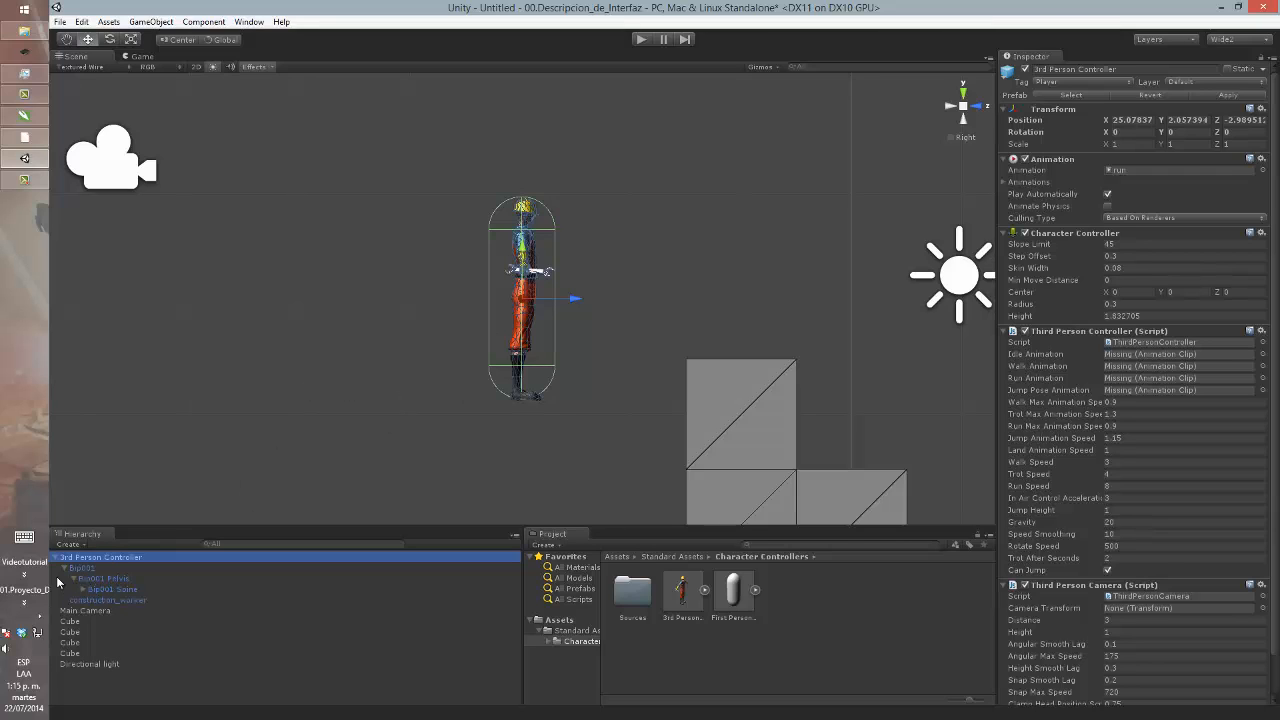
pyautogui.click(84, 568)
pyautogui.click(95, 579)
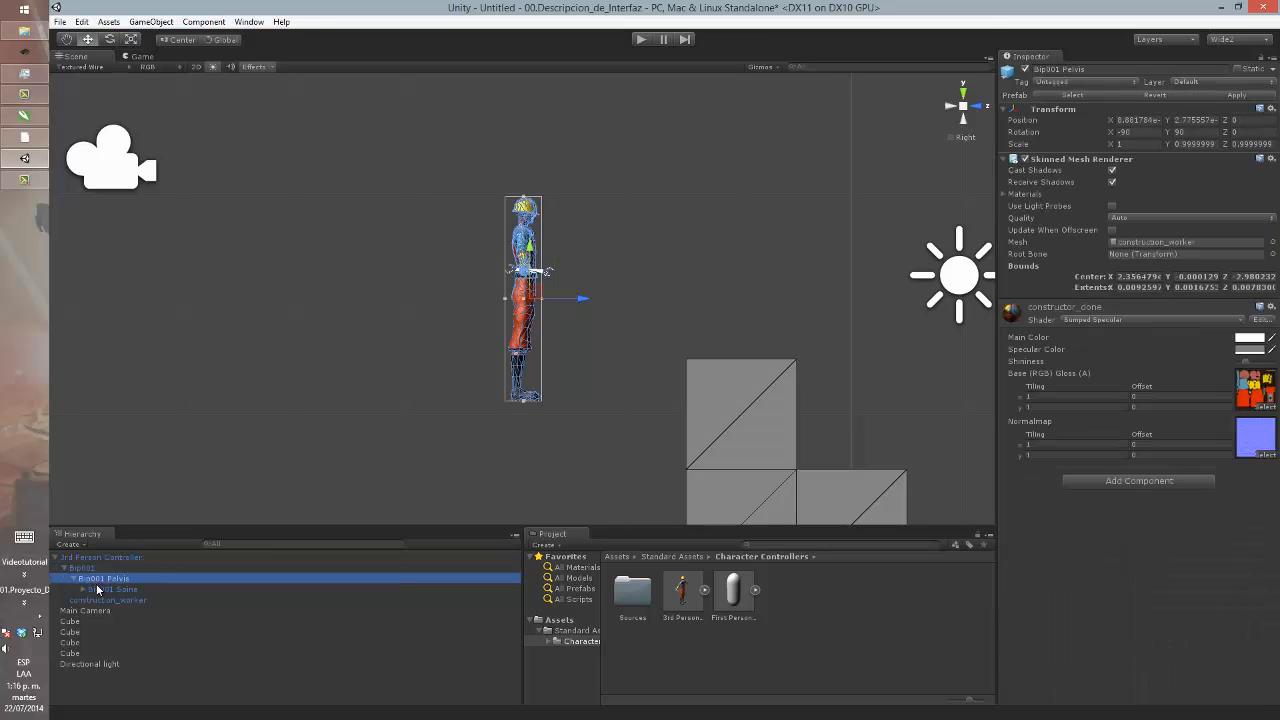
pyautogui.click(108, 589)
pyautogui.click(99, 601)
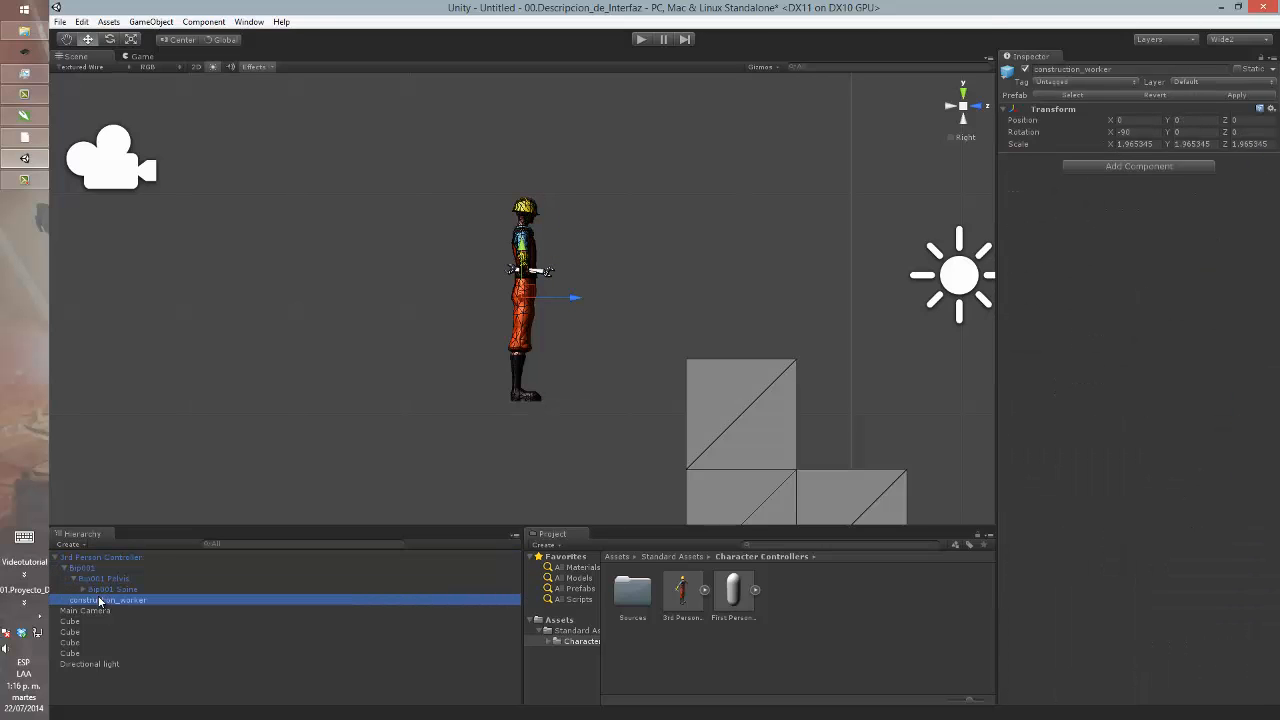
pyautogui.click(86, 559)
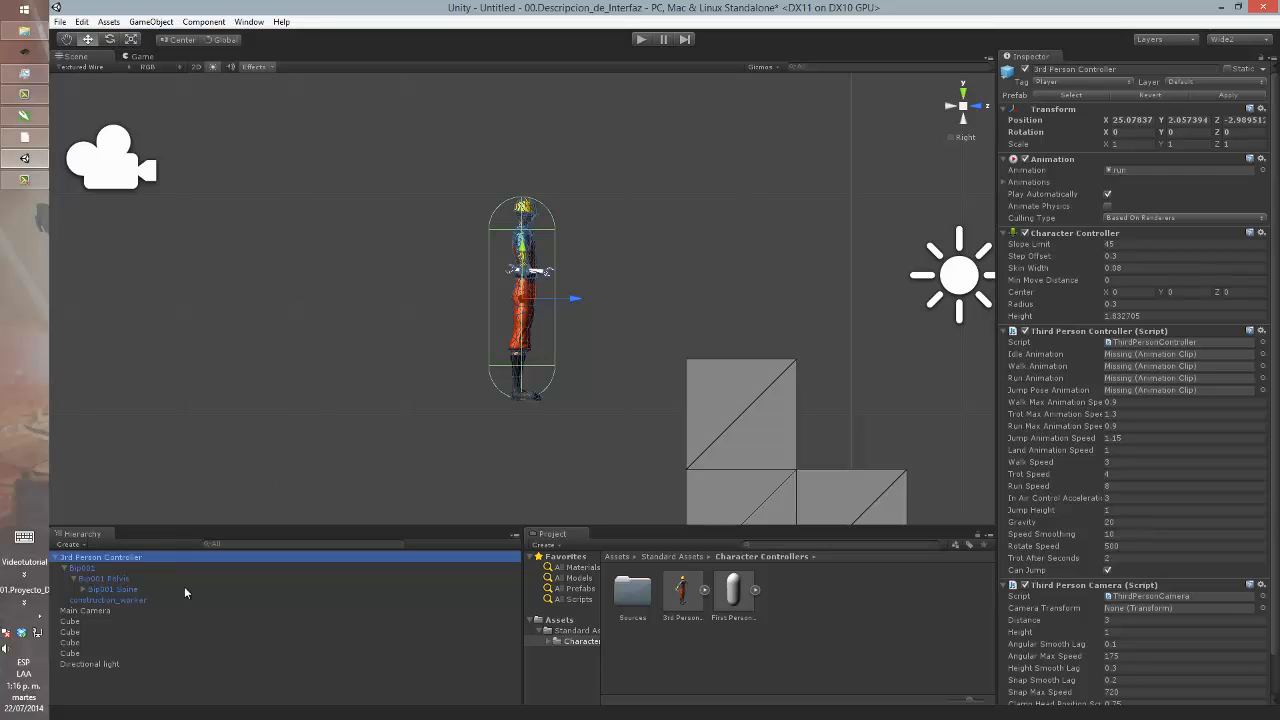
# - Nest the four cubes inside one another in the Hierarchy to form a single parent-child chain
pyautogui.scroll(-1, 651, 423)
pyautogui.moveTo(651, 423); pyautogui.dragTo(517, 286, button='middle')
pyautogui.keyDown('alt'); pyautogui.moveTo(617, 257); pyautogui.dragTo(629, 312); pyautogui.keyUp('alt')
pyautogui.scroll(-3, 632, 312)
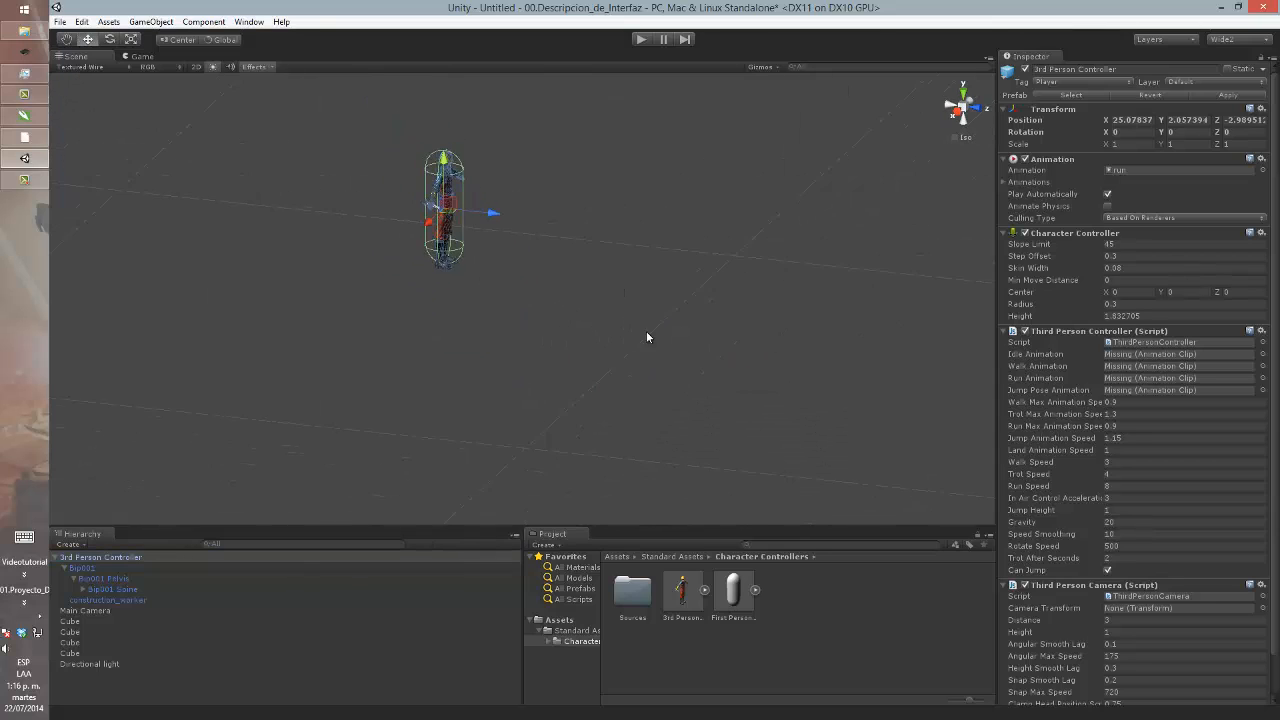
pyautogui.click(69, 621)
pyautogui.press('f')
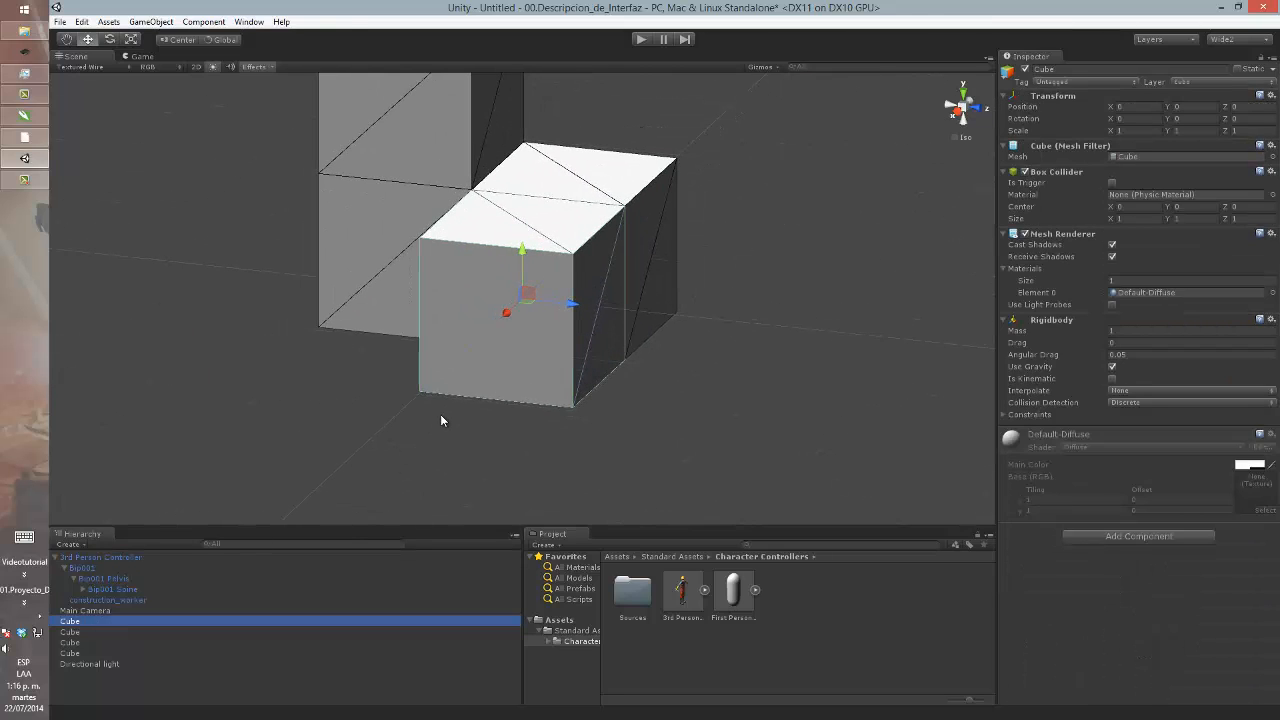
pyautogui.scroll(-2, 440, 420)
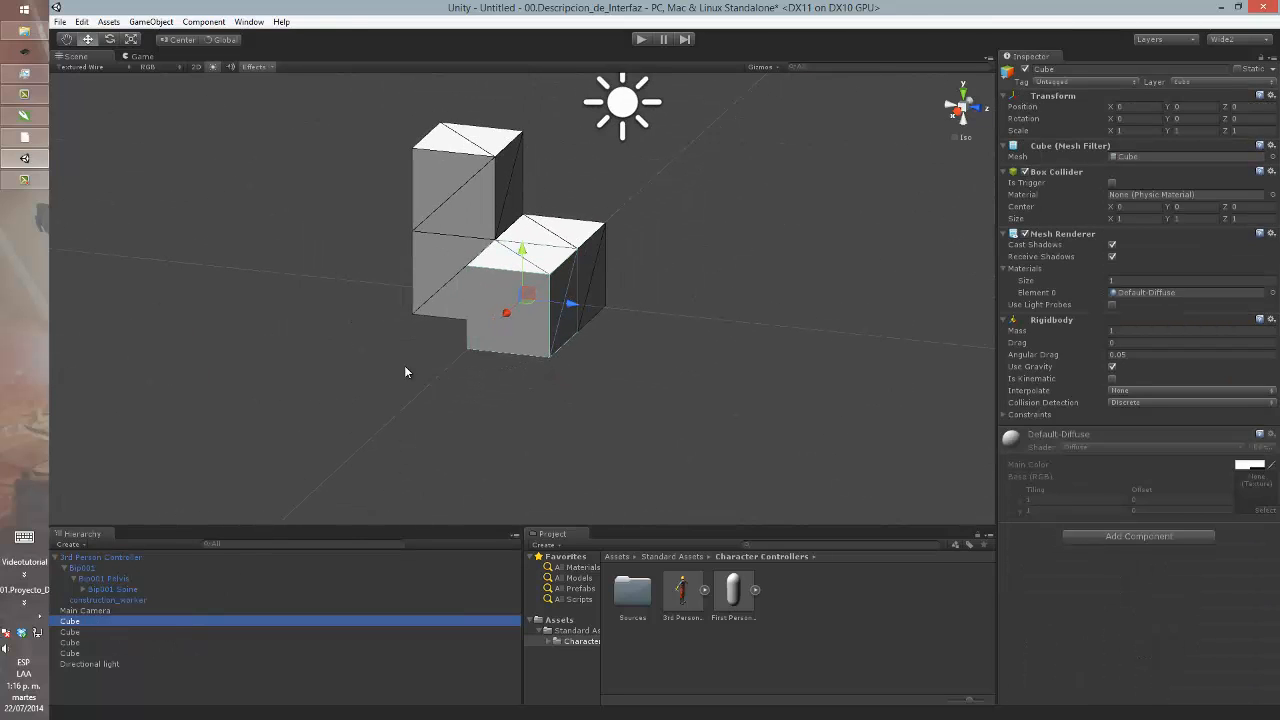
pyautogui.click(462, 192)
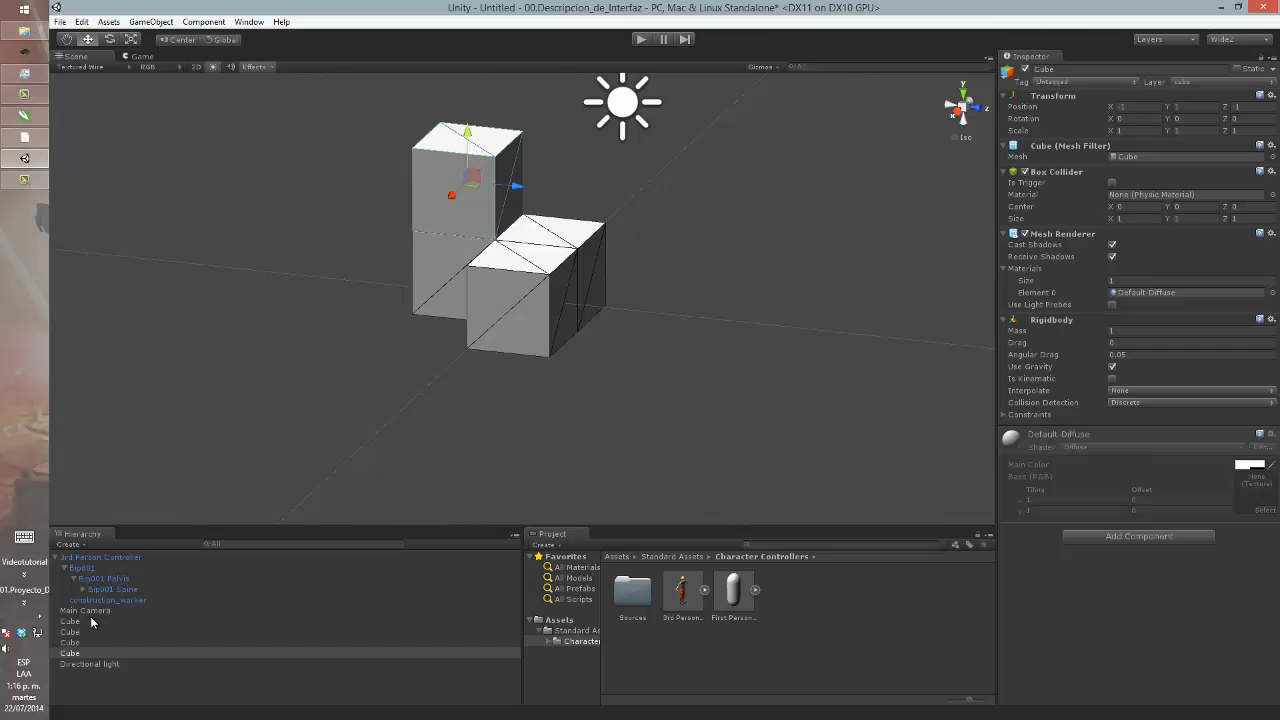
pyautogui.click(88, 643)
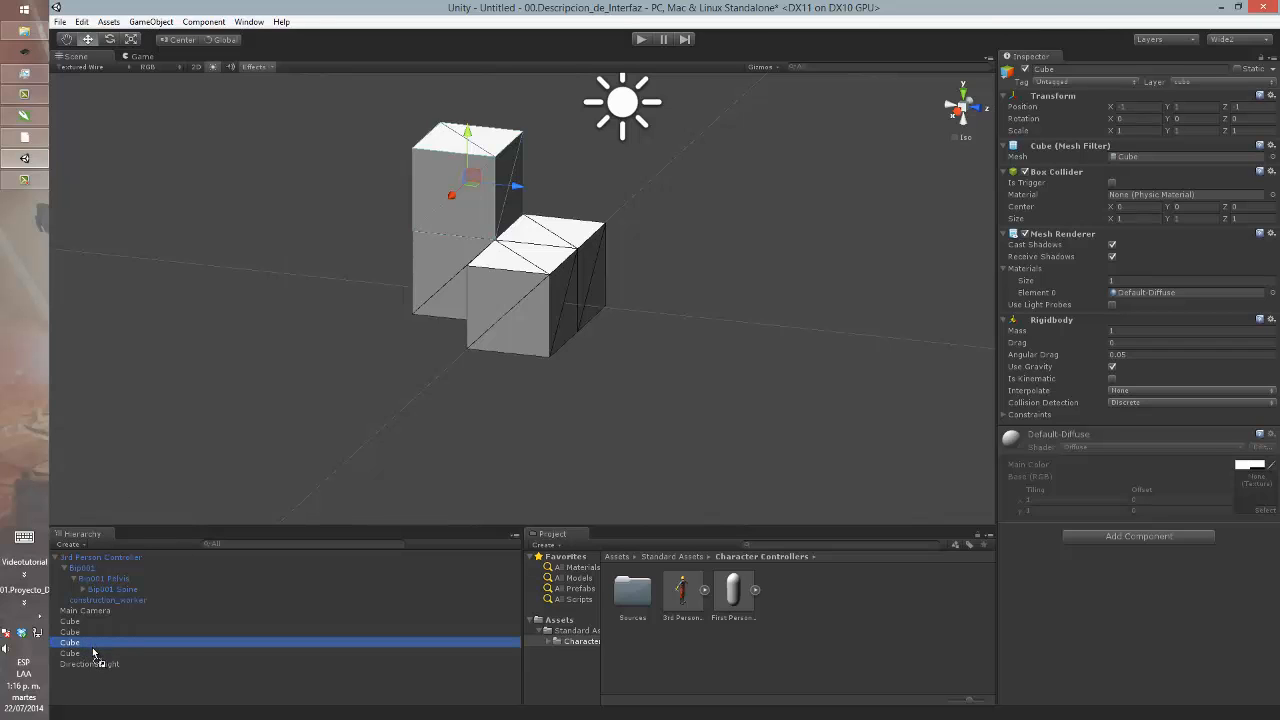
pyautogui.moveTo(93, 653)
pyautogui.mouseDown()
pyautogui.moveTo(96, 636)
pyautogui.moveTo(112, 656)
pyautogui.moveTo(104, 628)
pyautogui.moveTo(116, 655)
pyautogui.mouseUp()
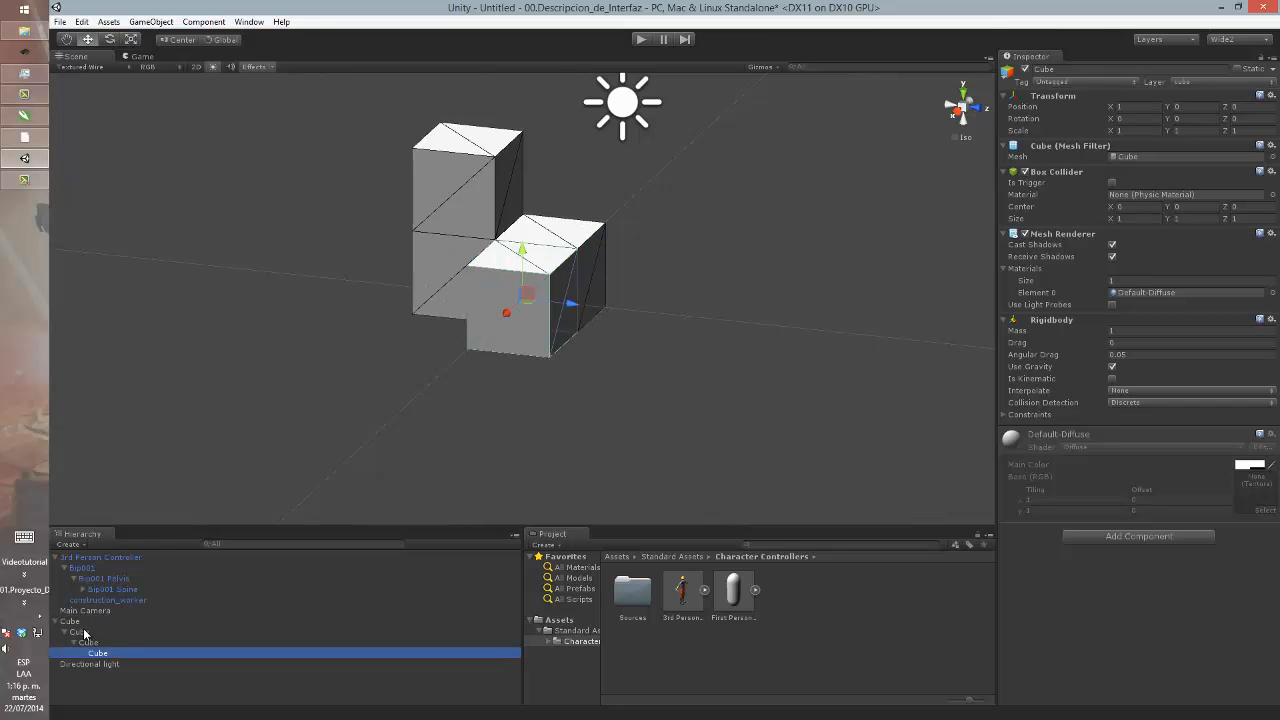
# - Try moving the topmost parent cube along the Z axis with its children, and undo the move
pyautogui.click(82, 622)
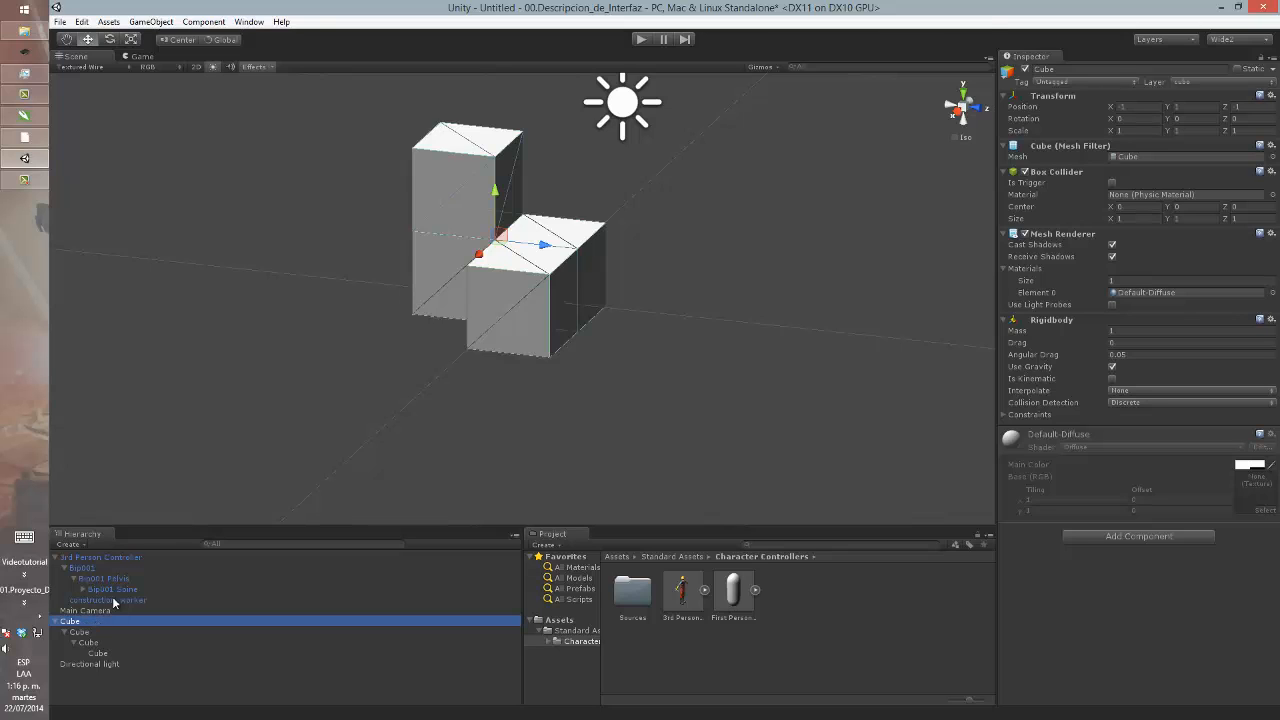
pyautogui.click(539, 249)
pyautogui.moveTo(539, 249)
pyautogui.mouseDown()
pyautogui.moveTo(413, 240)
pyautogui.moveTo(570, 250)
pyautogui.moveTo(523, 238)
pyautogui.mouseUp()
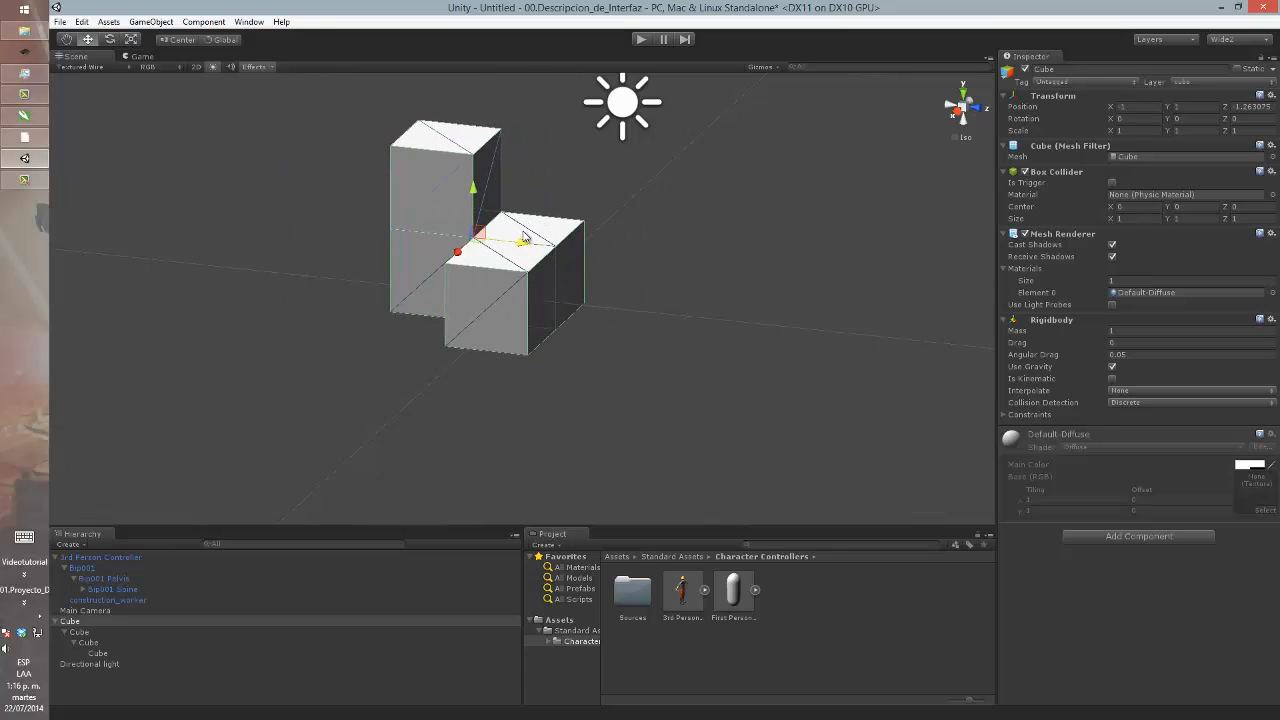
pyautogui.hotkey('ctrl', 'z')
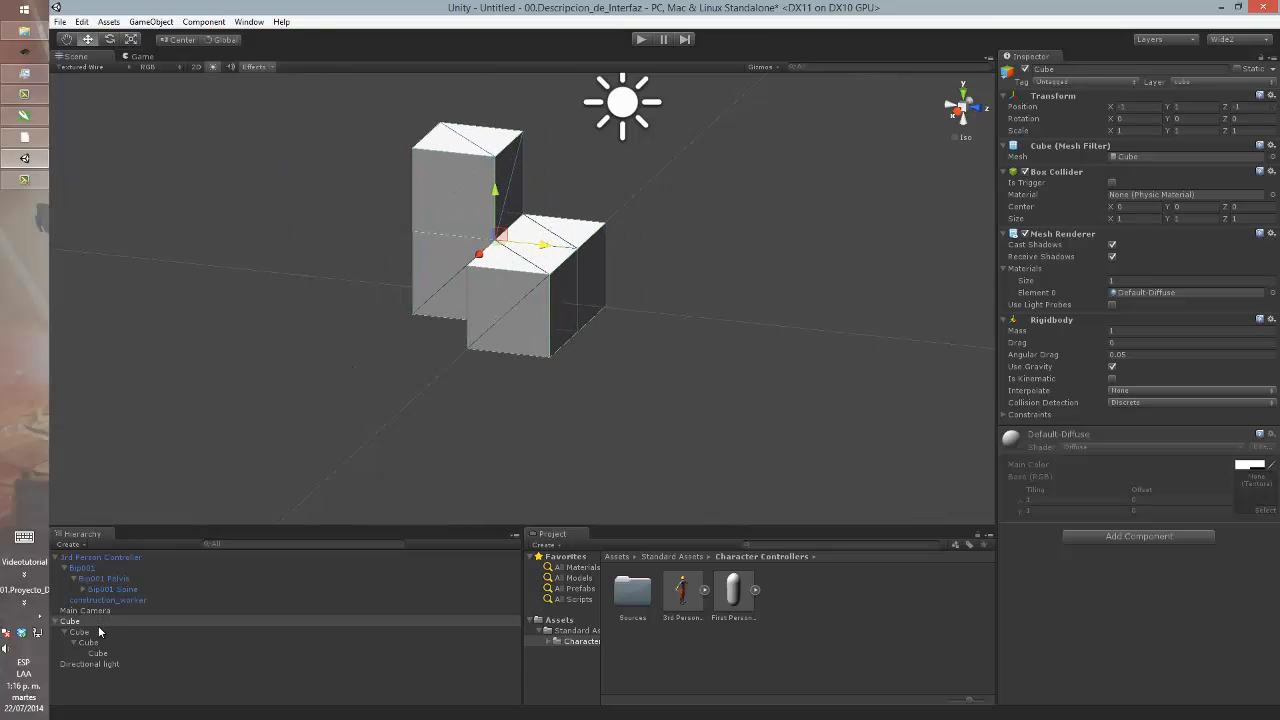
# - Shift the nested cubes along Z: second-level to about 0.17, third-level to 1.65, innermost to 1.06, and the topmost parent to about -0.96
pyautogui.click(89, 634)
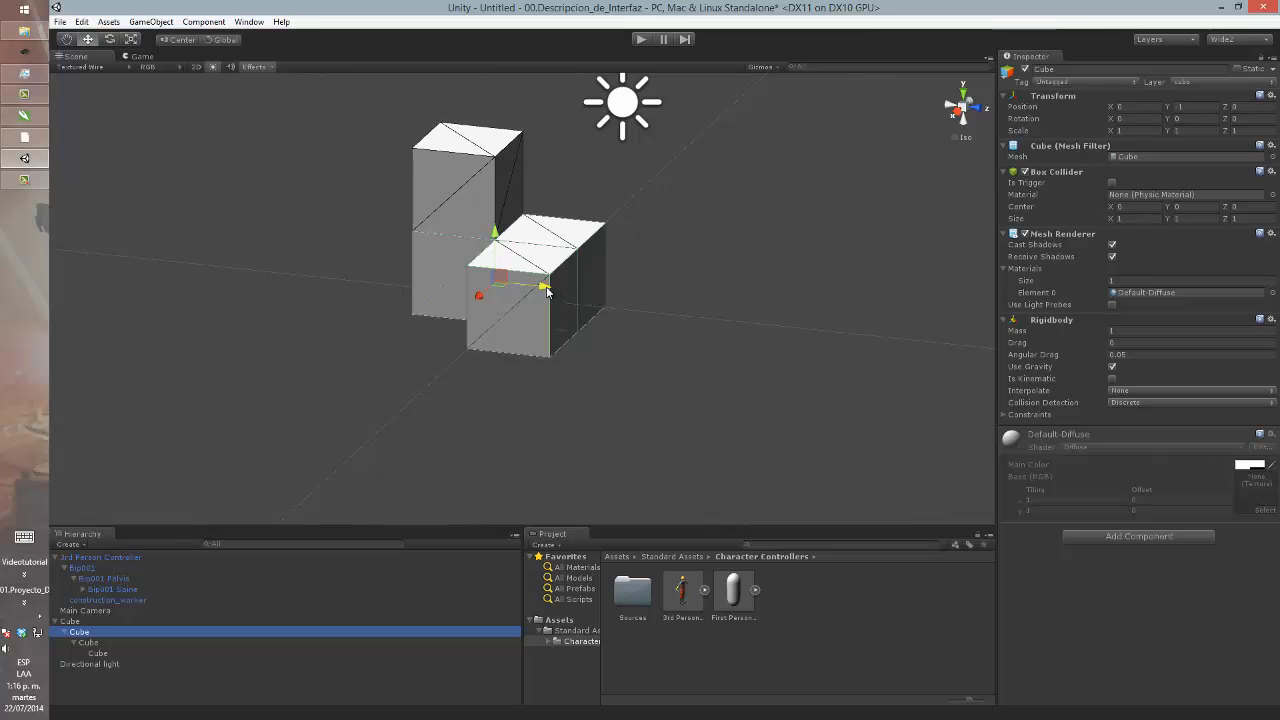
pyautogui.moveTo(541, 290)
pyautogui.mouseDown()
pyautogui.moveTo(609, 291)
pyautogui.moveTo(455, 270)
pyautogui.moveTo(624, 284)
pyautogui.moveTo(472, 275)
pyautogui.moveTo(570, 285)
pyautogui.moveTo(498, 258)
pyautogui.moveTo(588, 276)
pyautogui.moveTo(480, 262)
pyautogui.moveTo(617, 281)
pyautogui.moveTo(558, 288)
pyautogui.mouseUp()
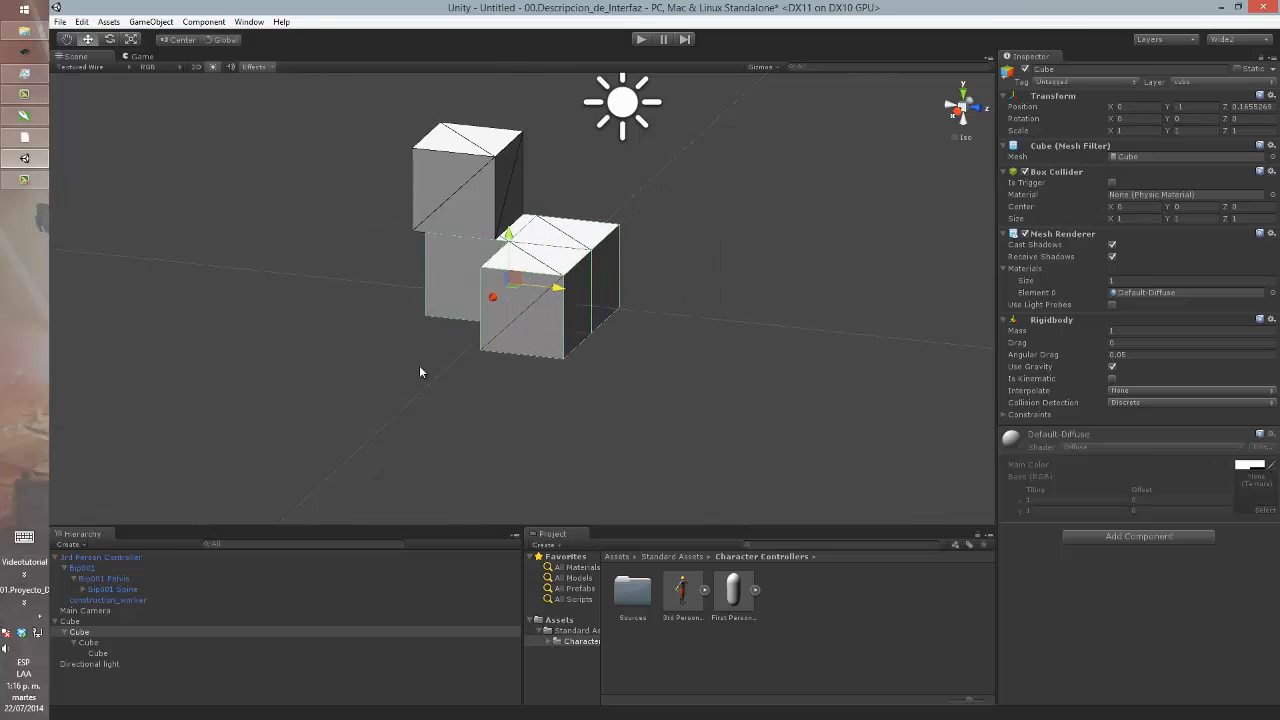
pyautogui.click(96, 644)
pyautogui.moveTo(599, 294); pyautogui.dragTo(655, 296)
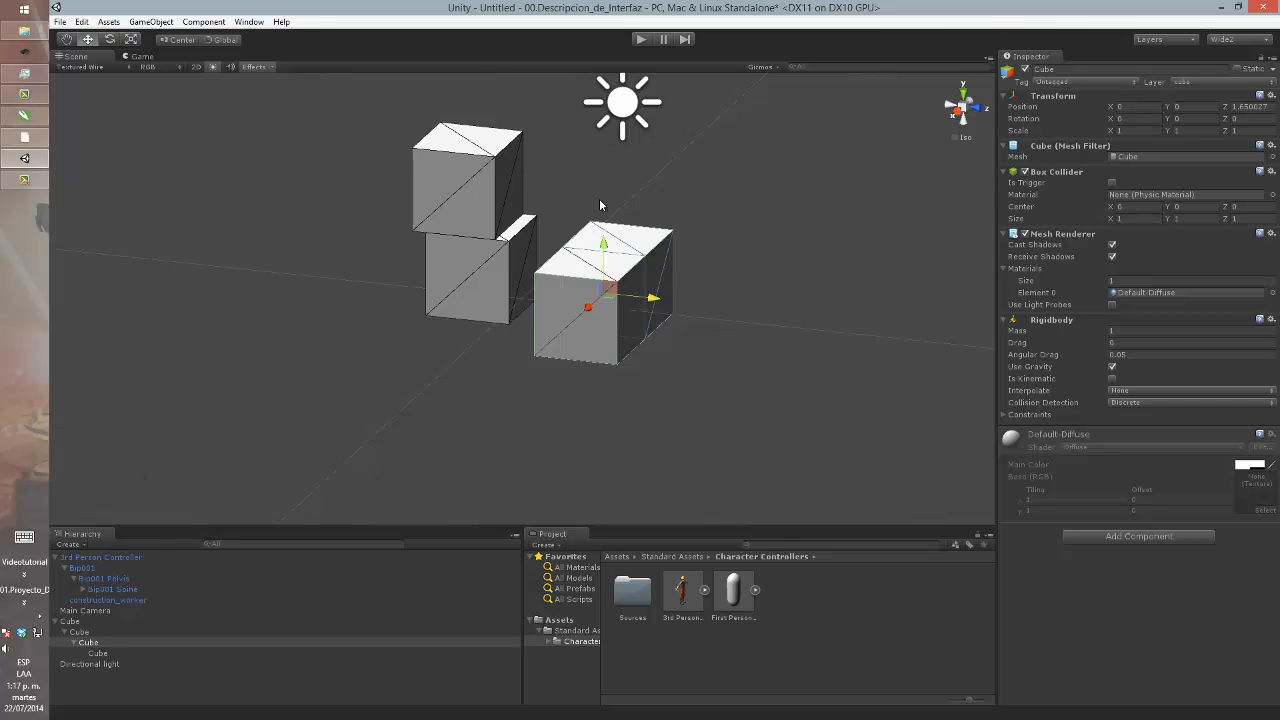
pyautogui.click(129, 652)
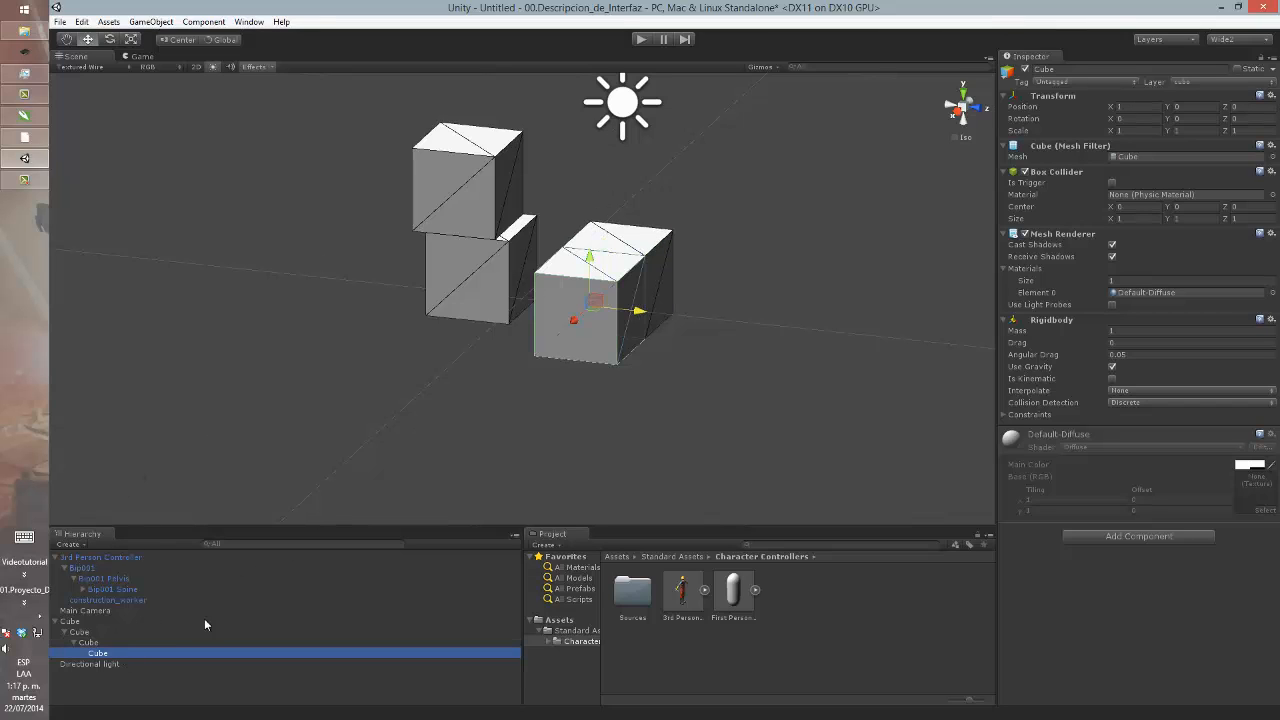
pyautogui.moveTo(640, 312); pyautogui.dragTo(728, 321)
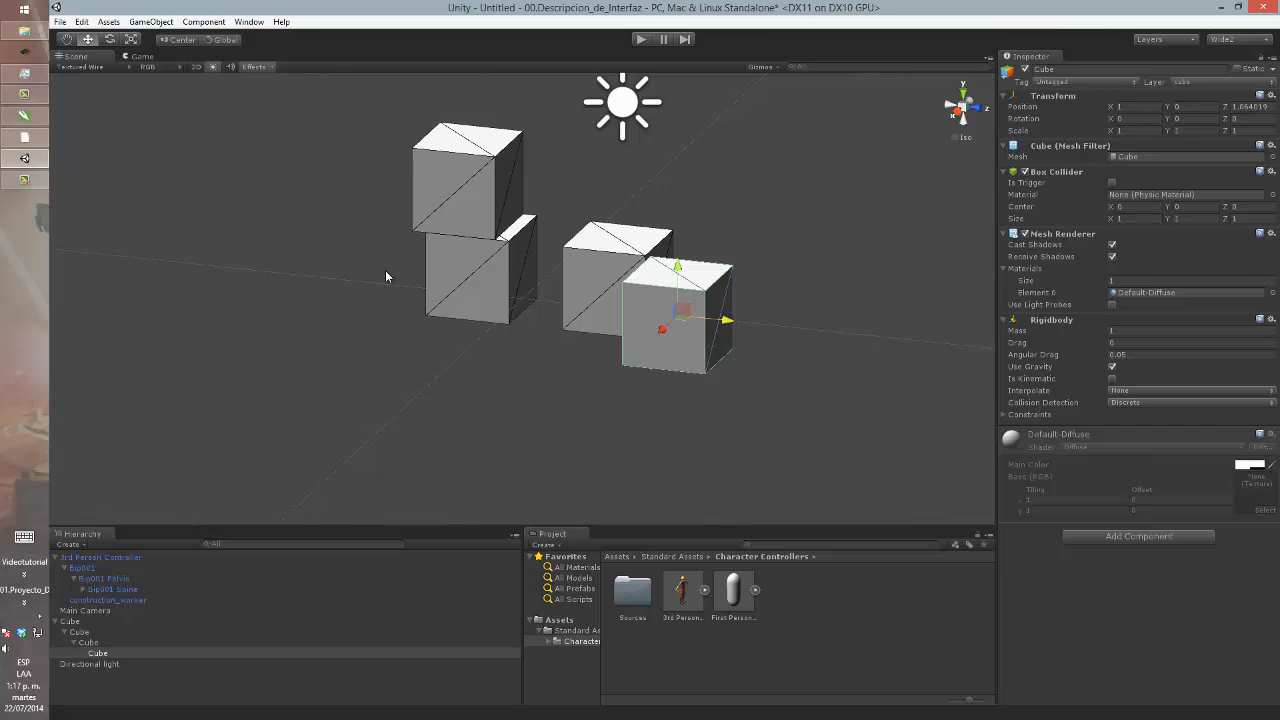
pyautogui.click(163, 620)
pyautogui.moveTo(628, 256)
pyautogui.mouseDown()
pyautogui.moveTo(433, 232)
pyautogui.moveTo(595, 264)
pyautogui.moveTo(480, 262)
pyautogui.moveTo(628, 274)
pyautogui.mouseUp()
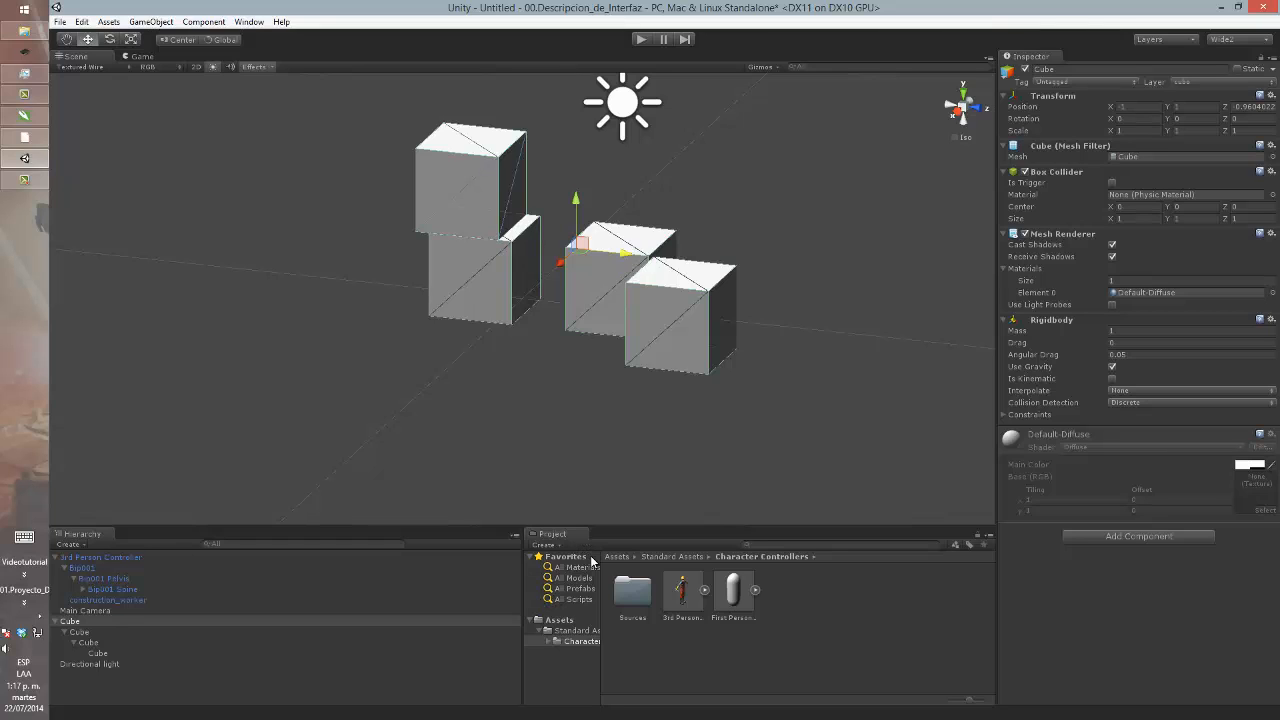
# - Try placing the First Person Controller prefab from the Character Controllers folder beside the cubes in the Scene view, and undo the placement
pyautogui.click(566, 621)
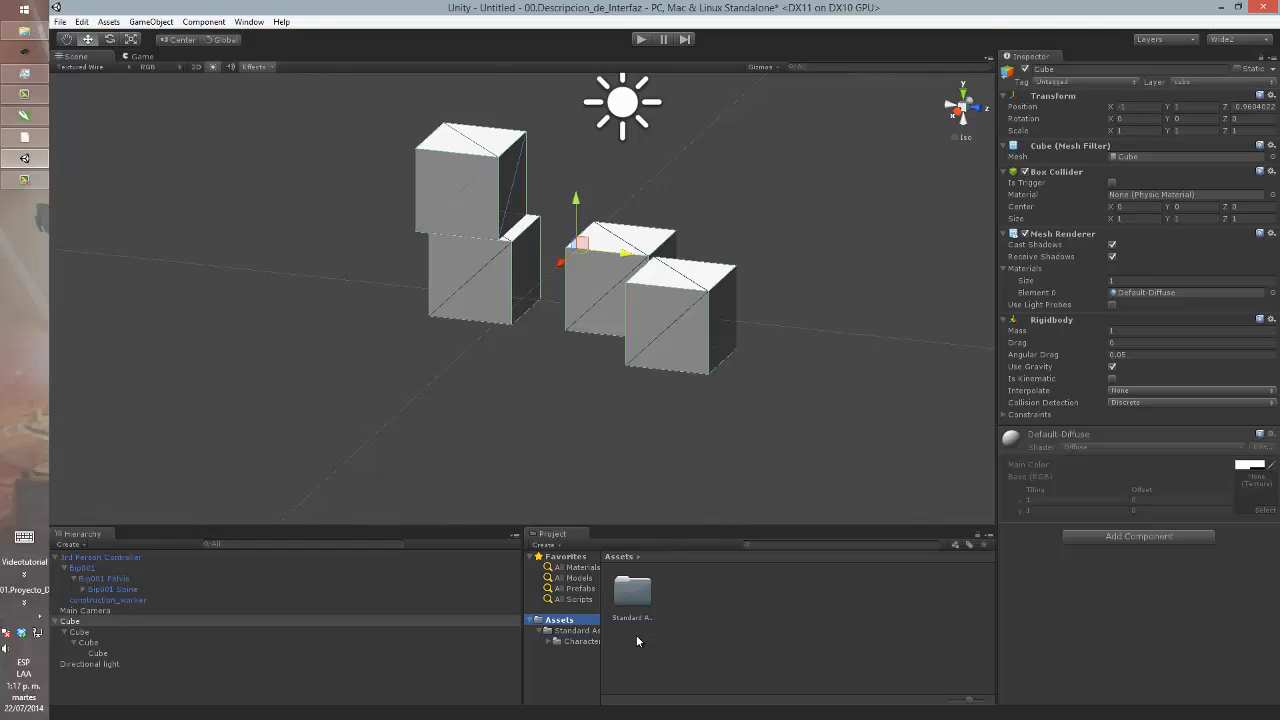
pyautogui.click(548, 641)
pyautogui.click(581, 641)
pyautogui.click(688, 602)
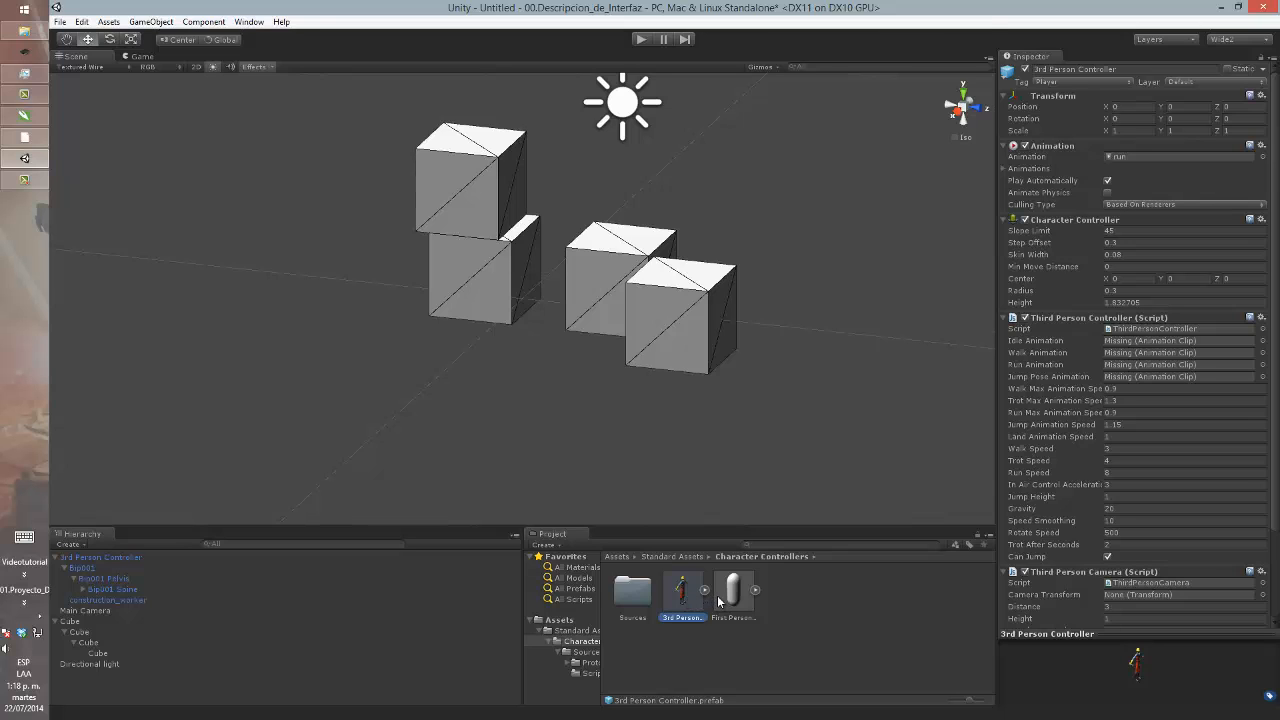
pyautogui.moveTo(733, 592); pyautogui.dragTo(327, 331)
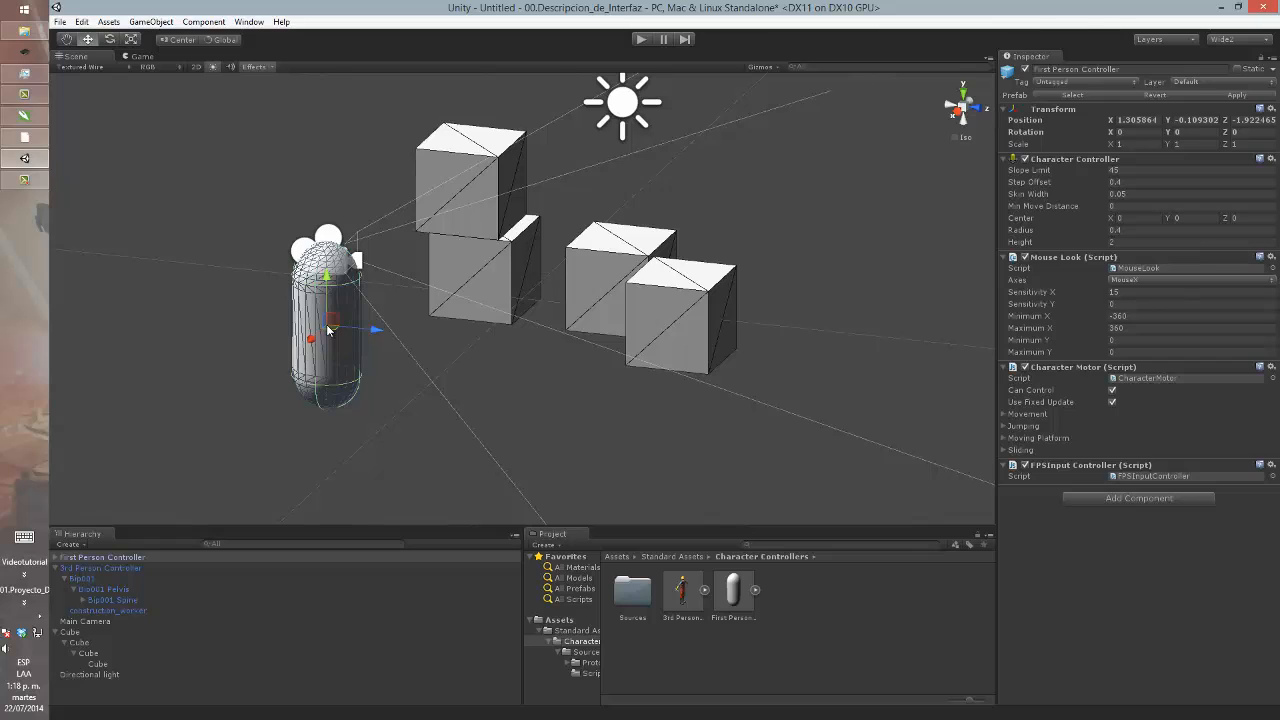
pyautogui.hotkey('ctrl', 'z')
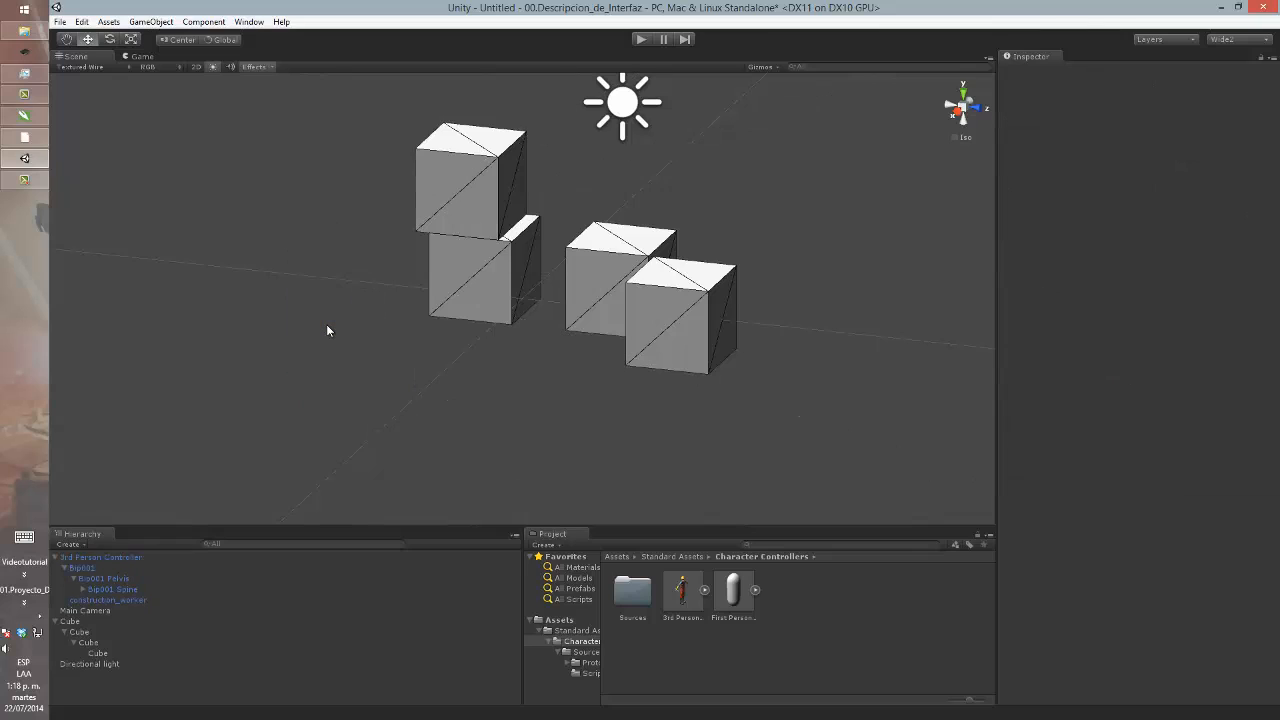
# - Show the Assets folder in File Explorer and examine the Character Controllers files inside Standard Assets, including 3rd Person Controller.prefab.meta
pyautogui.click(572, 621)
pyautogui.rightClick(584, 623)
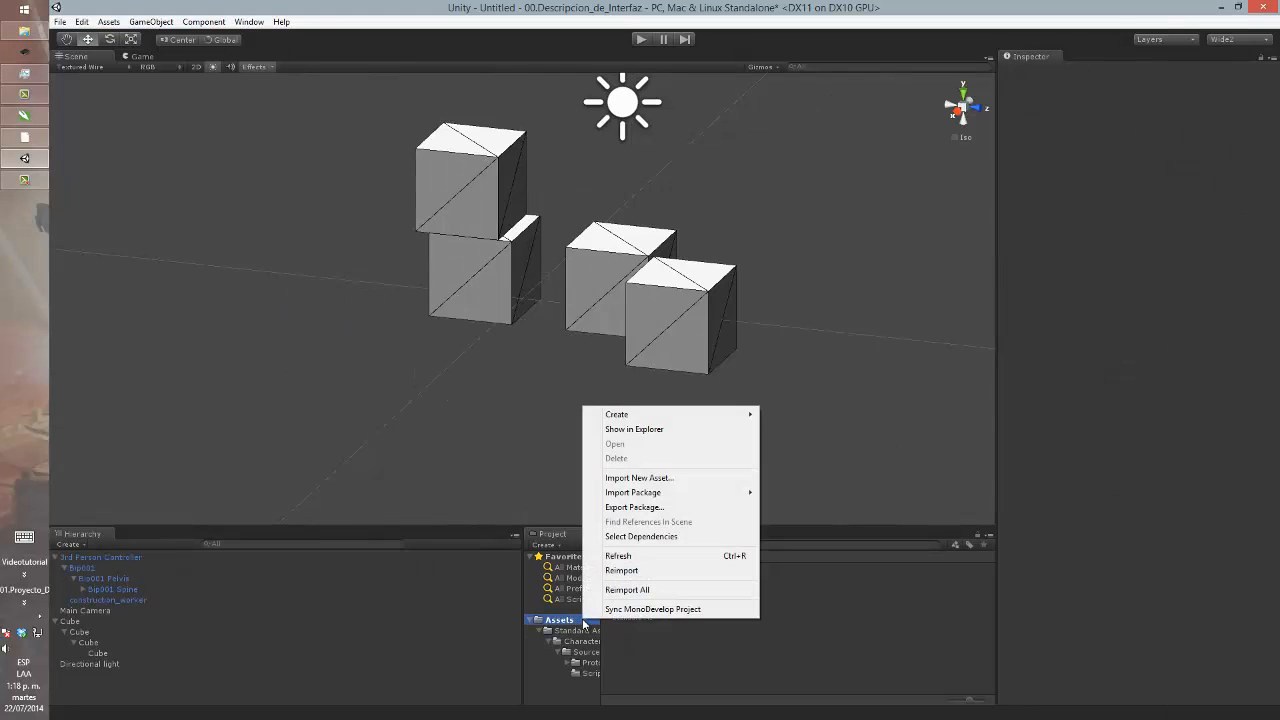
pyautogui.click(695, 432)
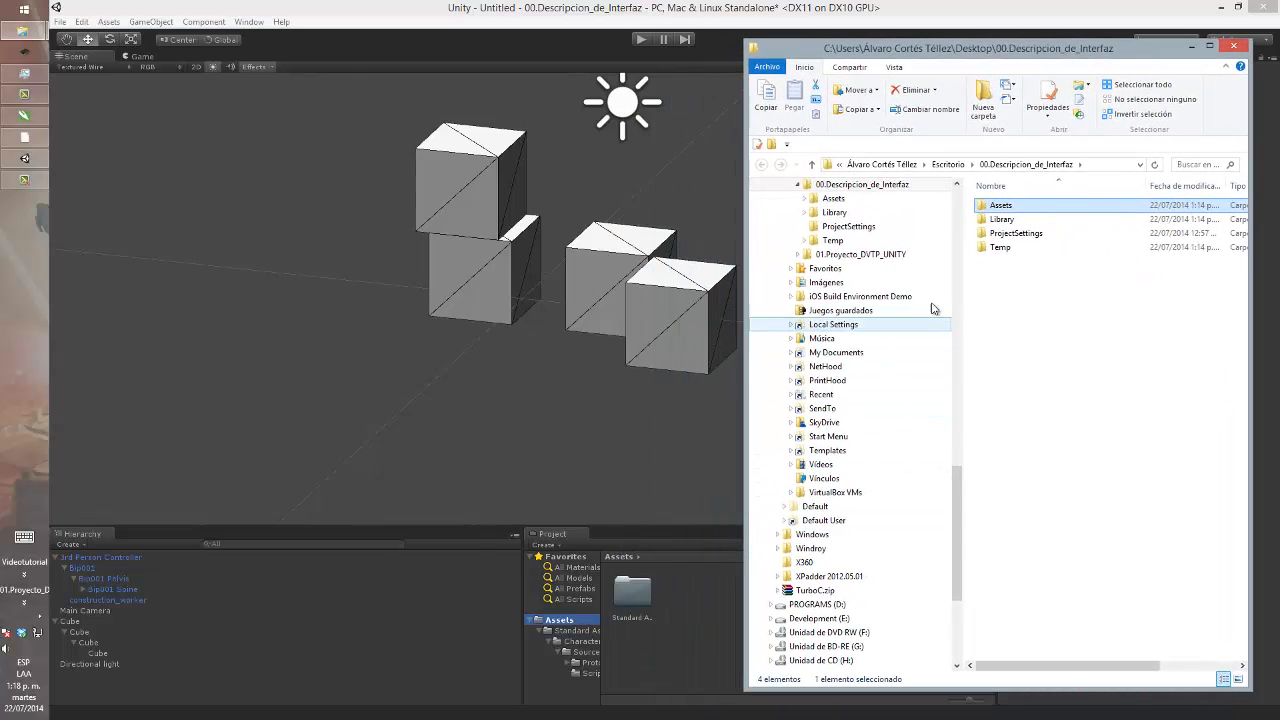
pyautogui.doubleClick(1030, 206)
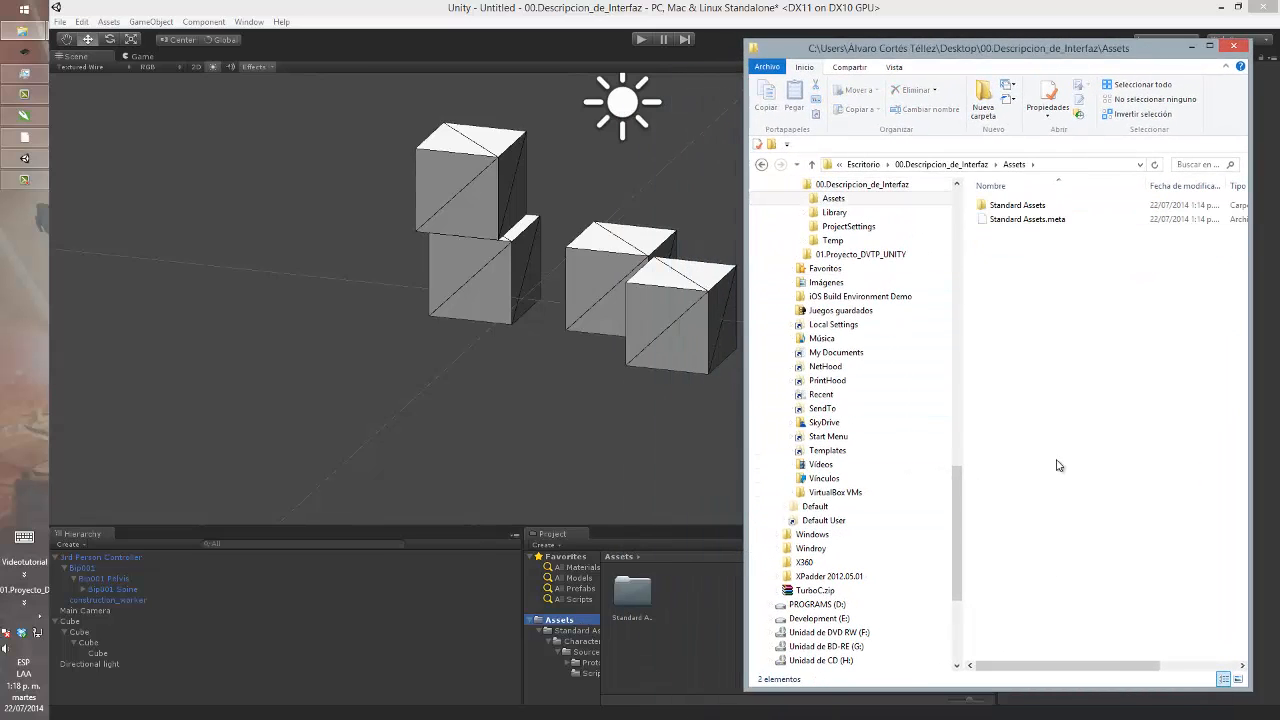
pyautogui.doubleClick(1052, 206)
pyautogui.doubleClick(1006, 207)
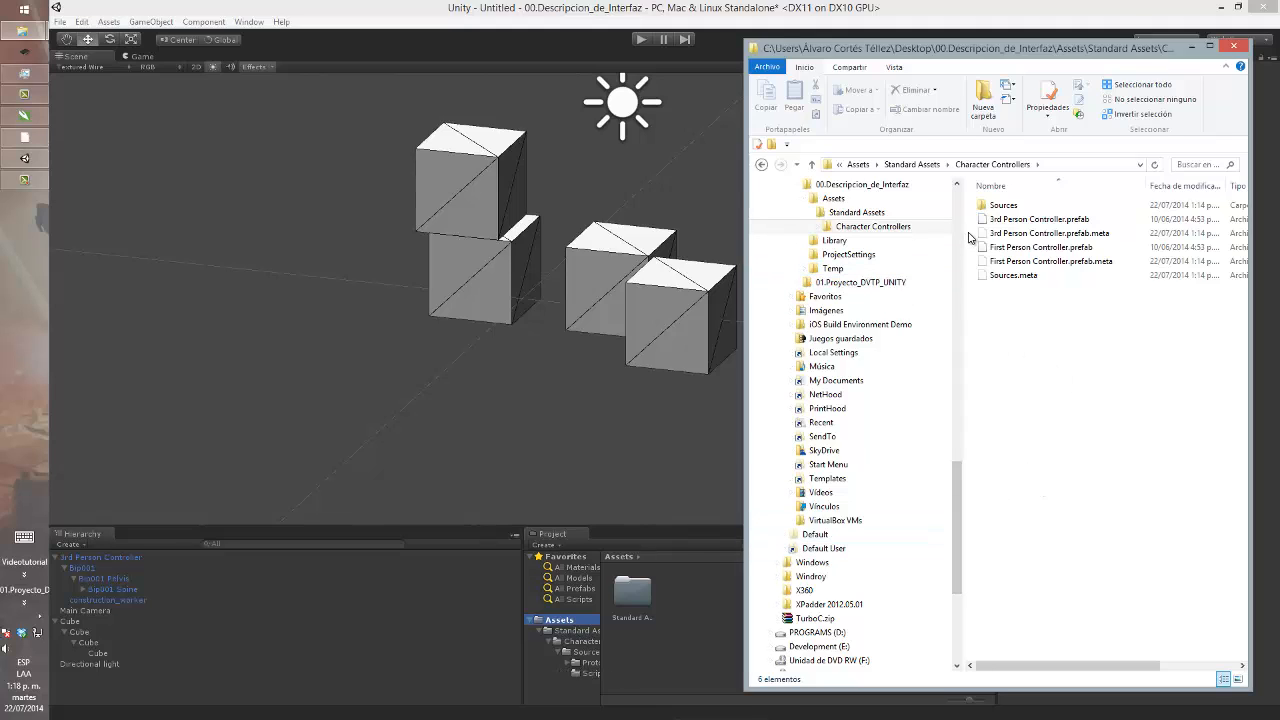
pyautogui.click(1122, 236)
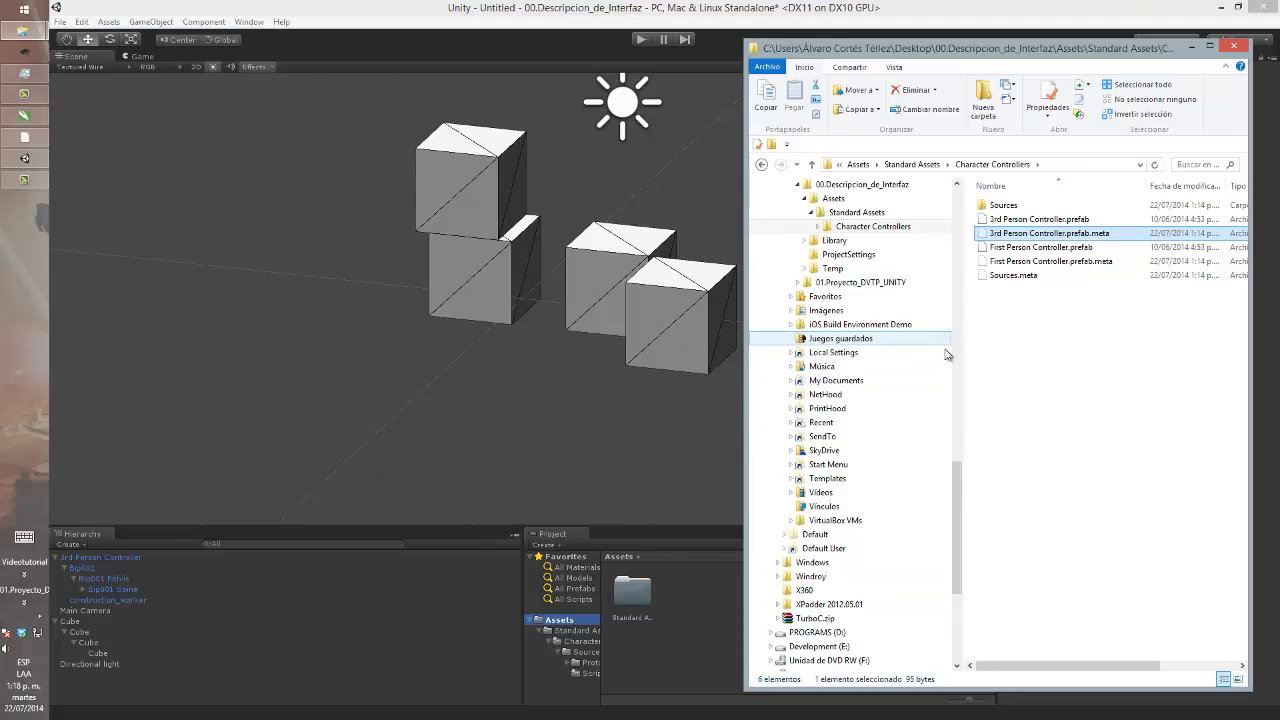
pyautogui.moveTo(999, 56); pyautogui.dragTo(1279, 100)
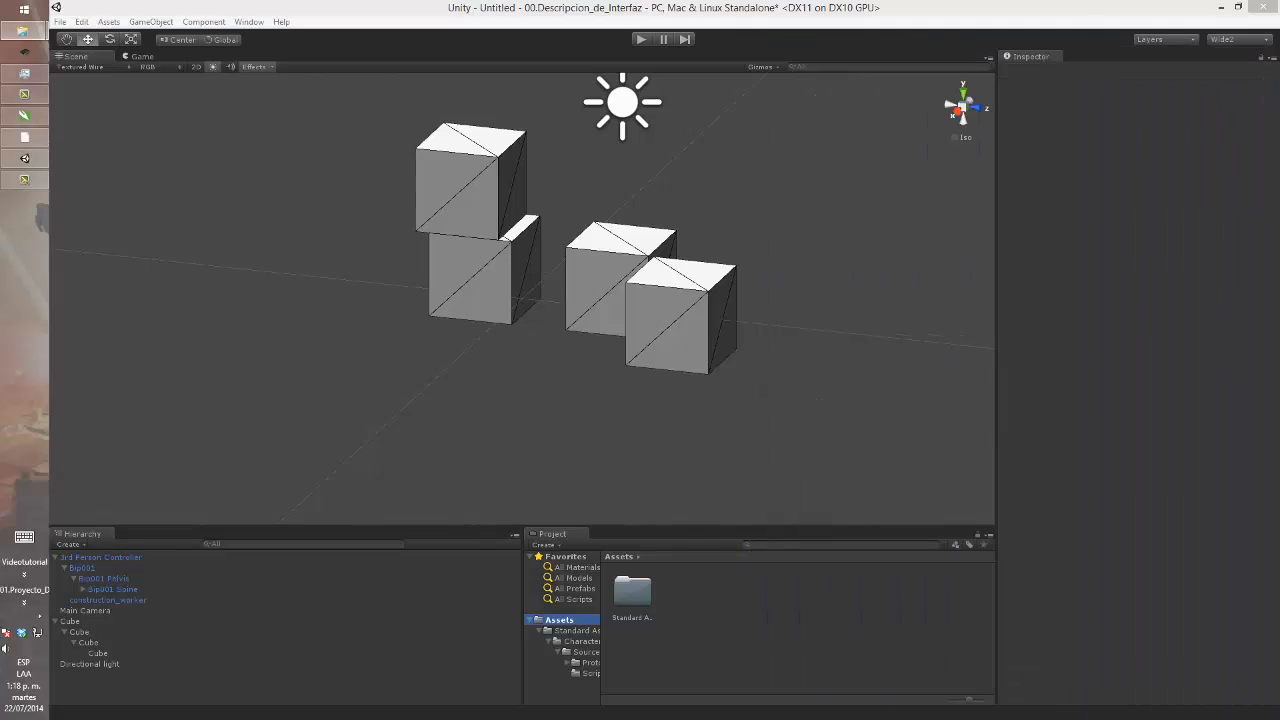
# - Inspect the innermost cube's components and remove its Rigidbody component
pyautogui.click(477, 206)
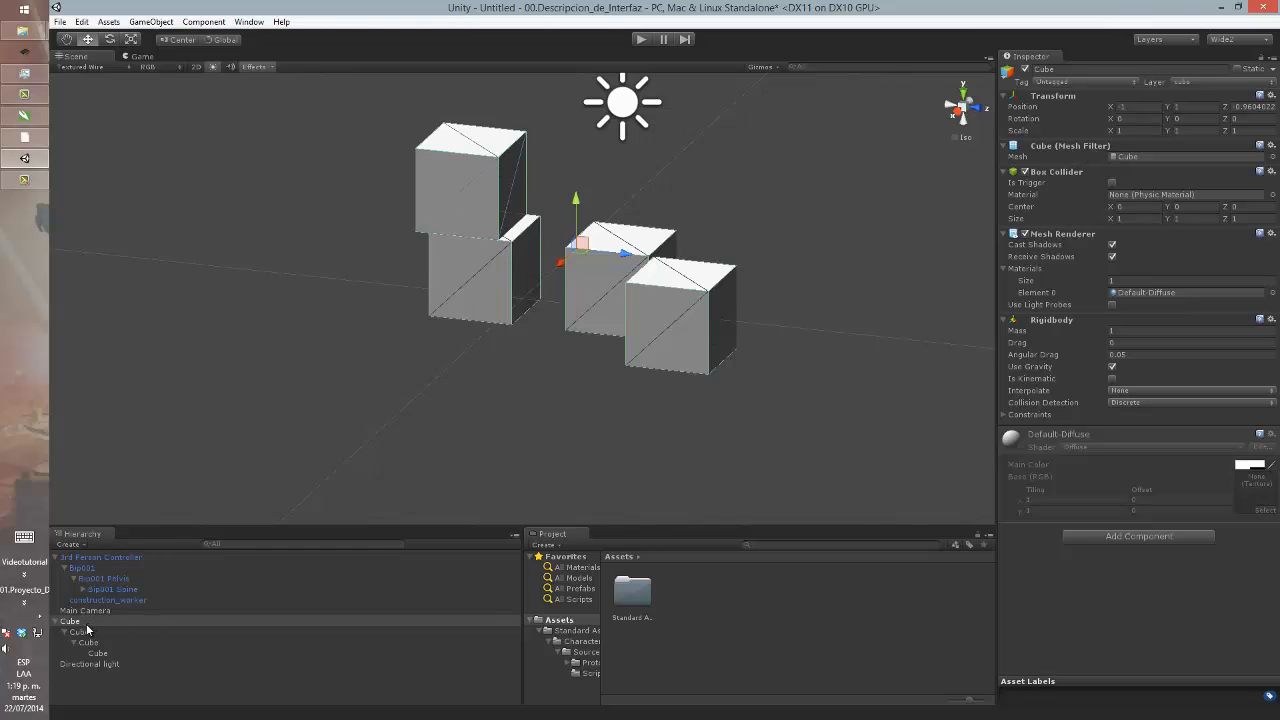
pyautogui.click(98, 653)
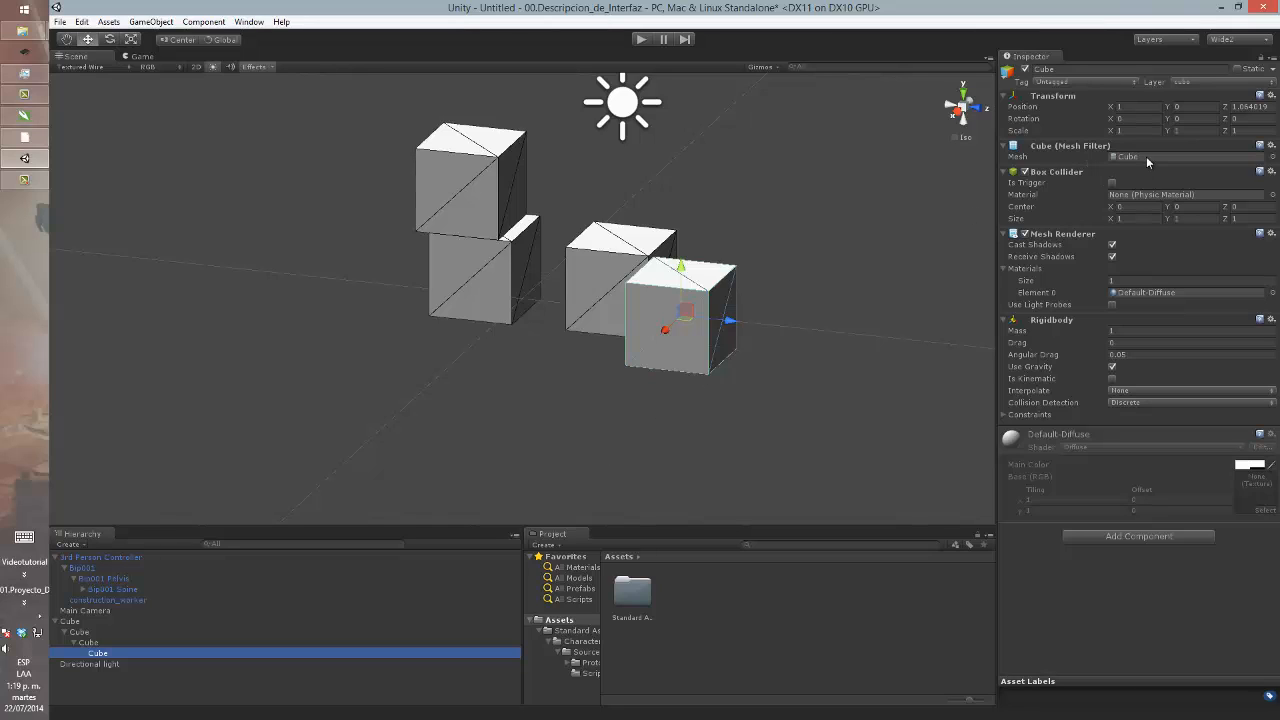
pyautogui.click(1142, 156)
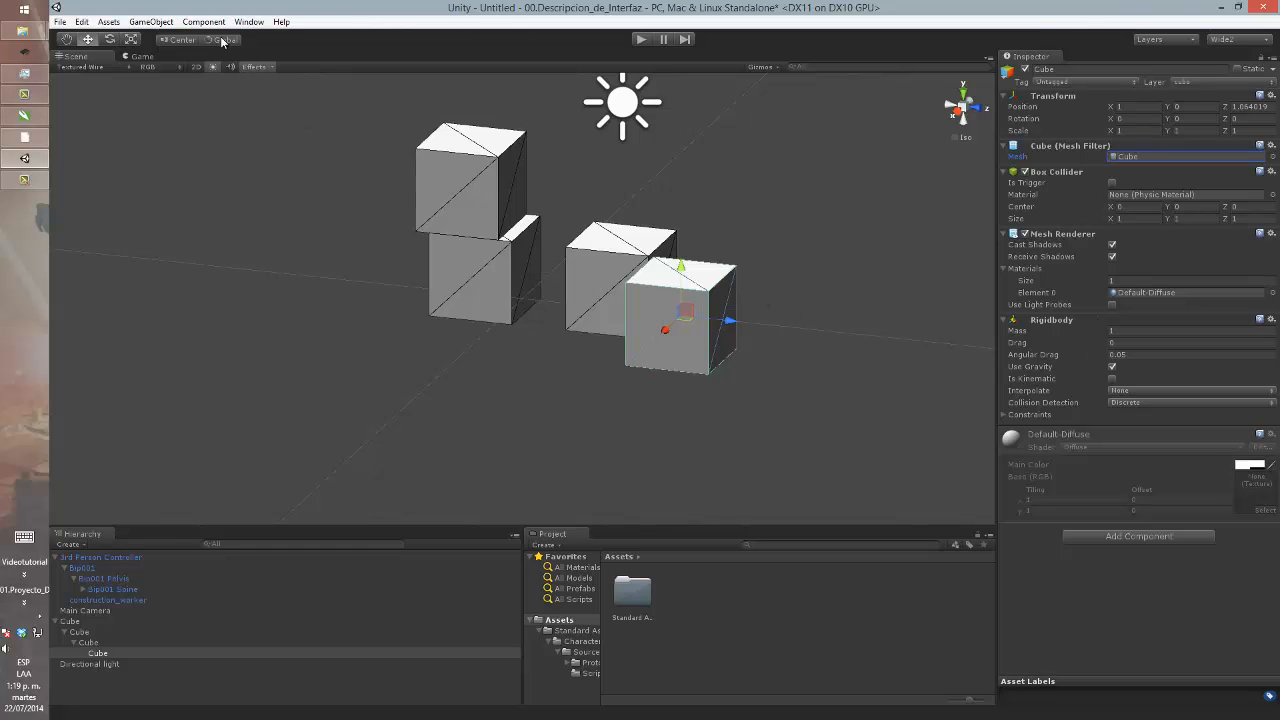
pyautogui.rightClick(1089, 318)
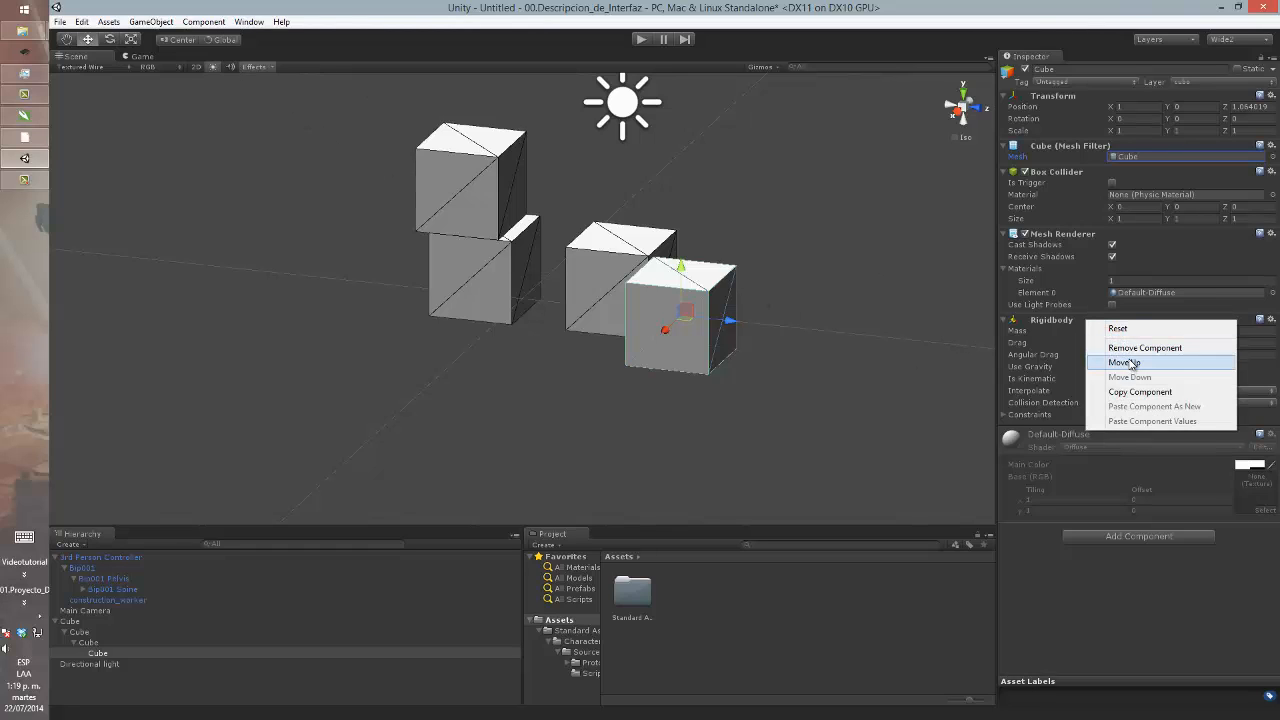
pyautogui.click(1130, 348)
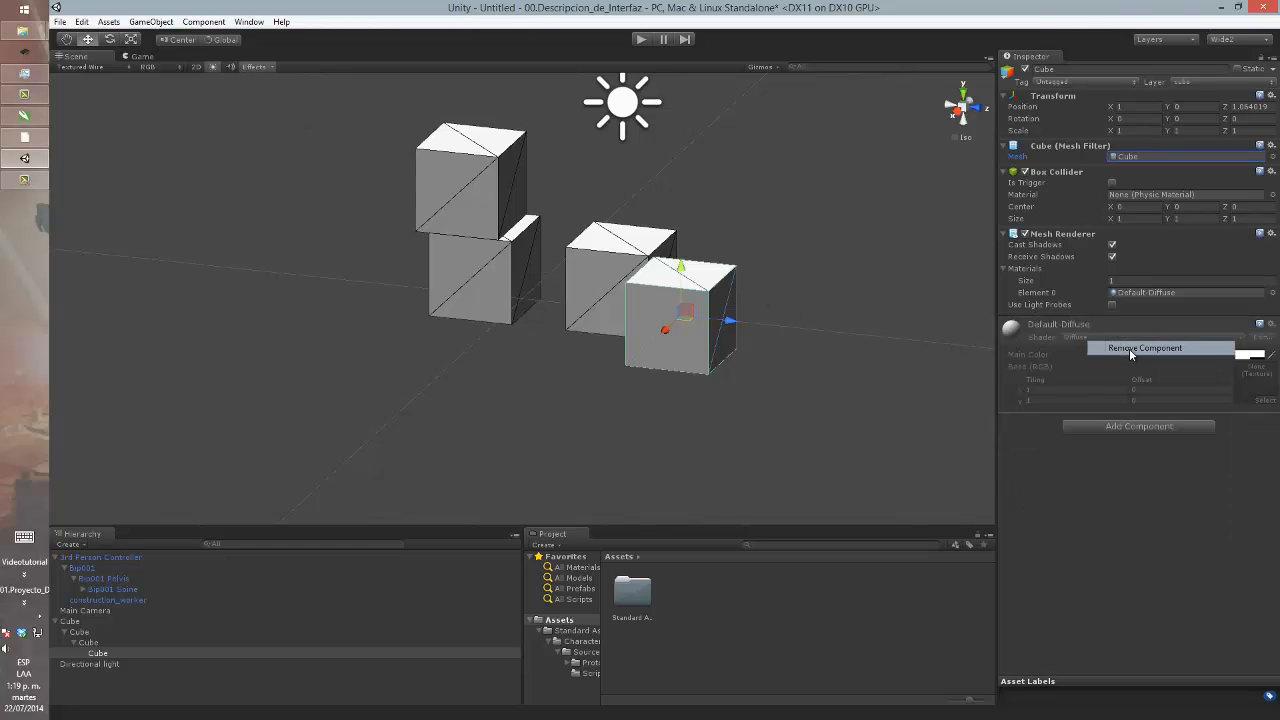
# - Add a Rigidbody component from the Physics category to the innermost cube
pyautogui.click(222, 24)
pyautogui.moveTo(276, 83)
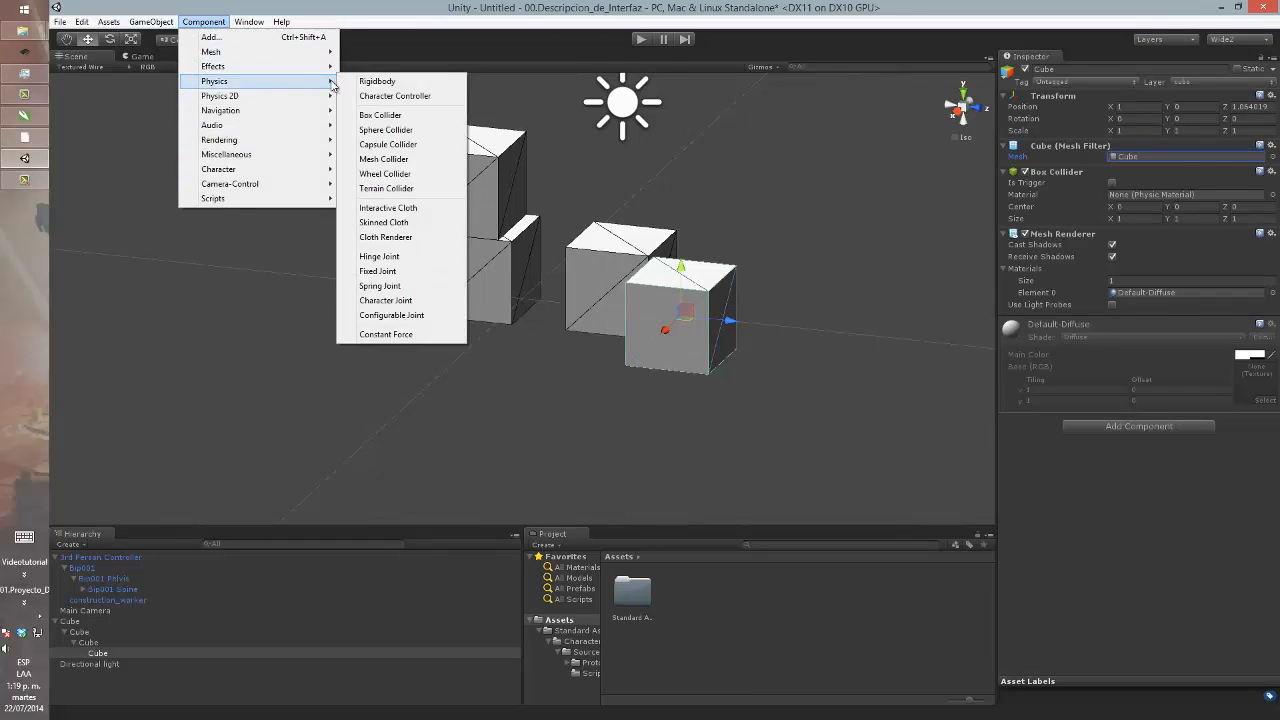
pyautogui.click(1087, 426)
pyautogui.click(1087, 426)
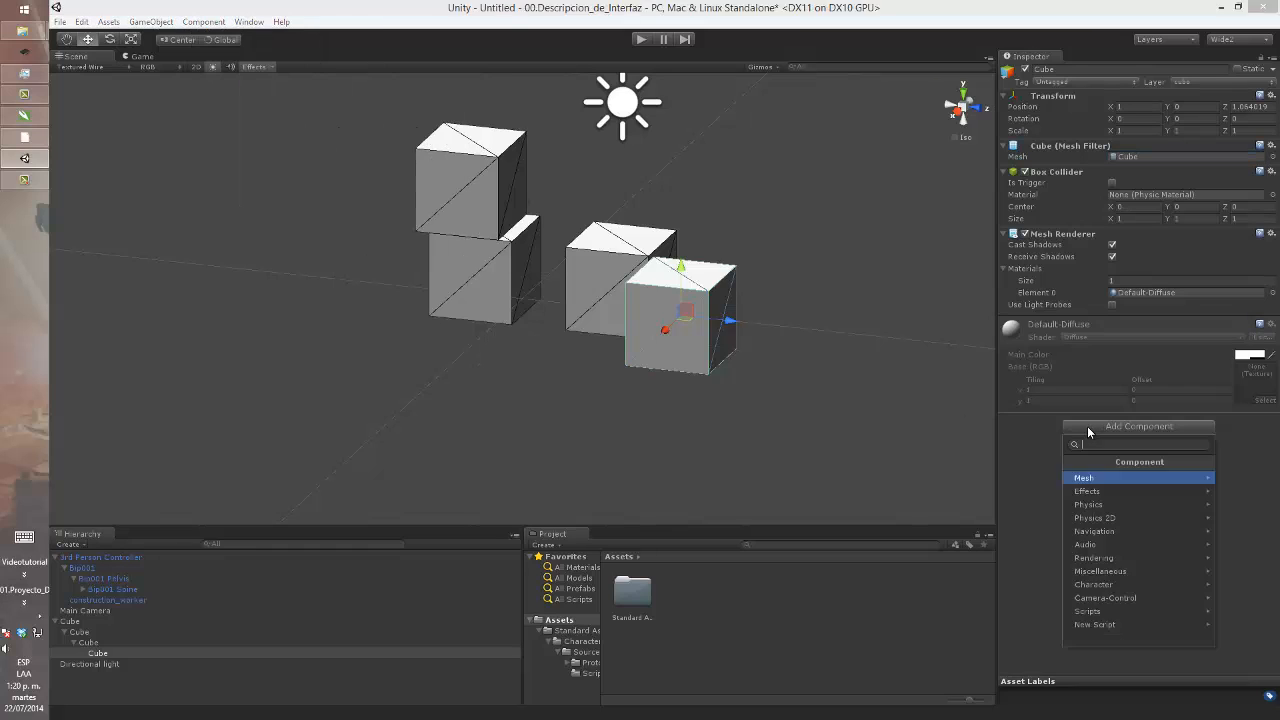
pyautogui.click(1087, 426)
pyautogui.click(1087, 426)
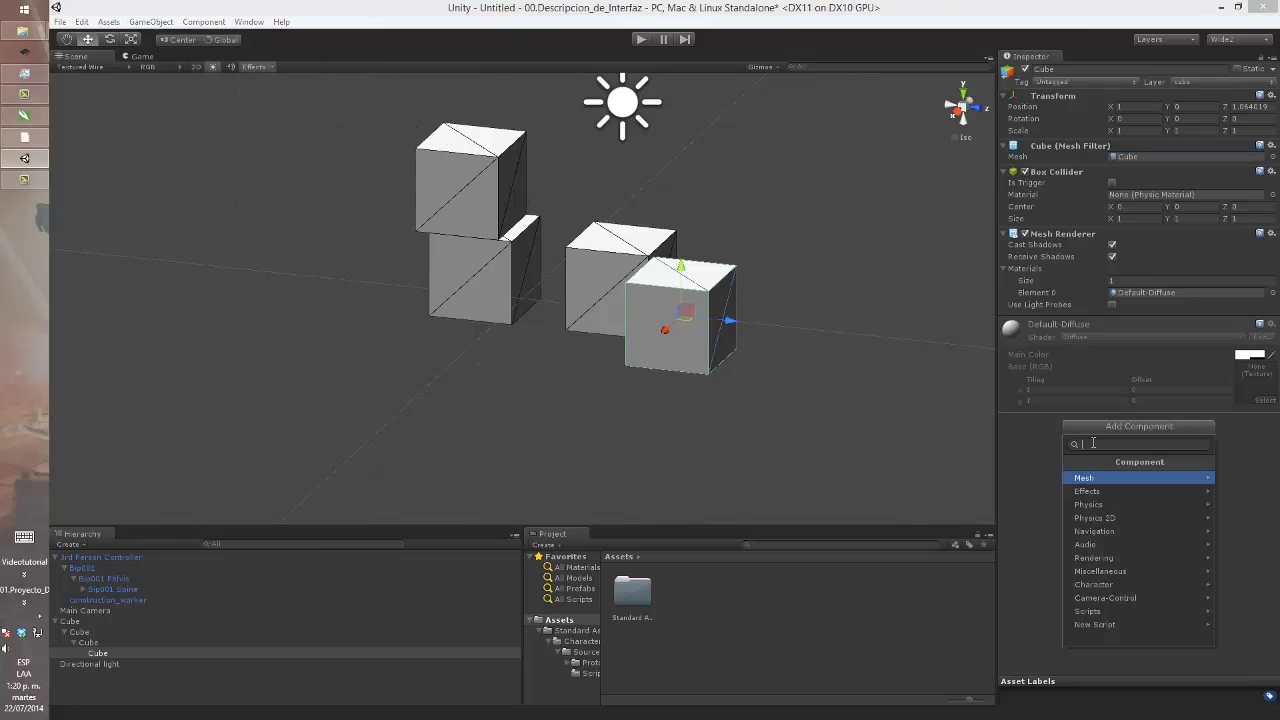
pyautogui.click(1178, 506)
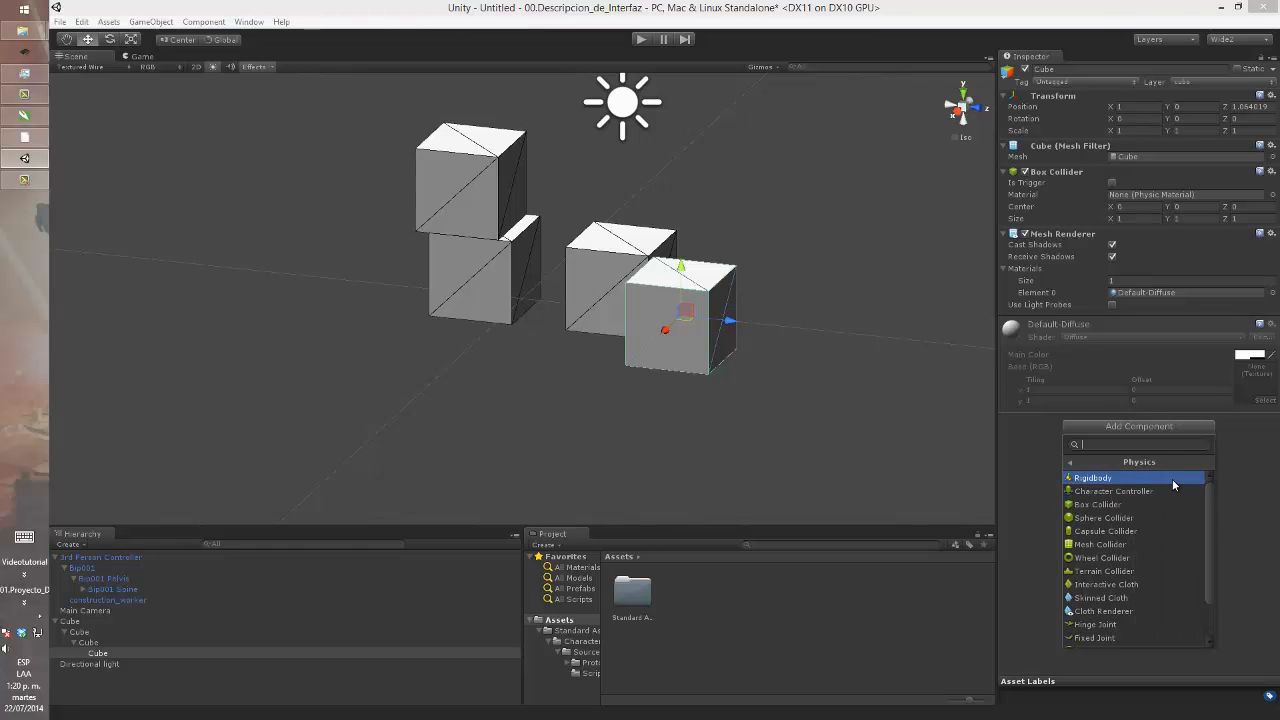
pyautogui.click(1170, 477)
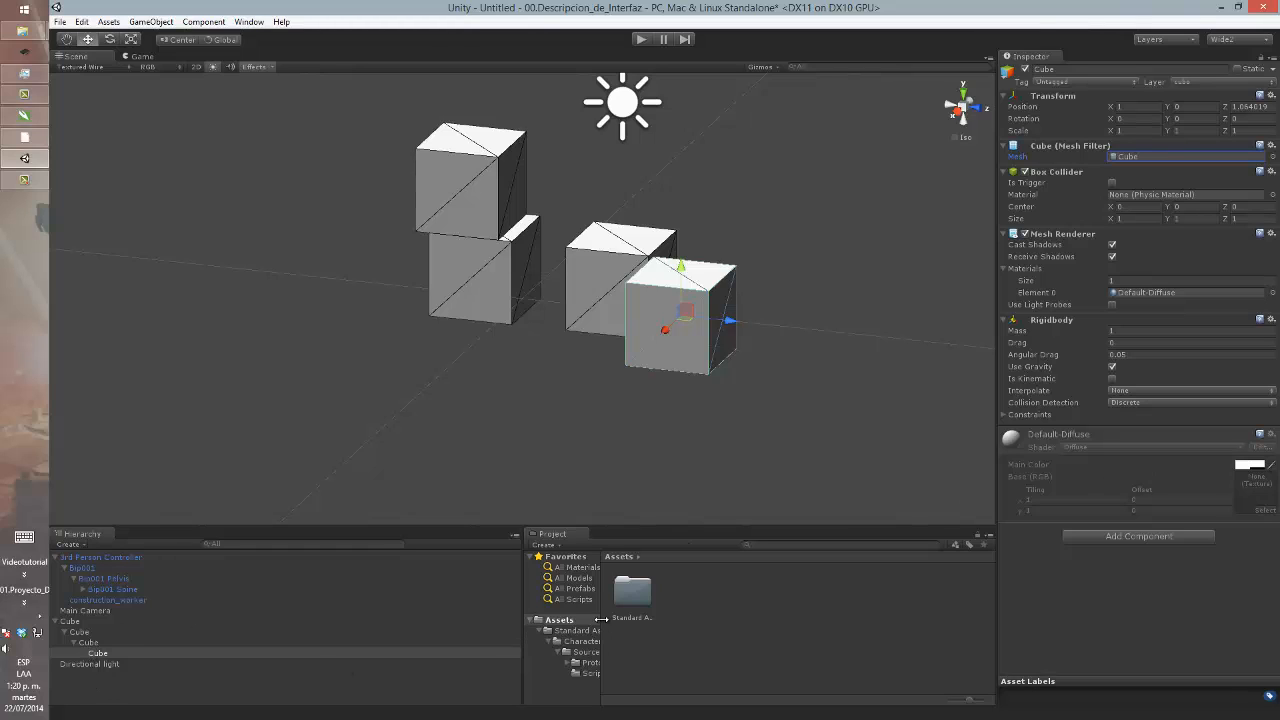
# - Widen the Project folder tree and assign the constructor_done material from PrototypeCharacter's Materials folder to Element 0 of the innermost cube's Mesh Renderer
pyautogui.moveTo(601, 619); pyautogui.dragTo(702, 614)
pyautogui.click(592, 663)
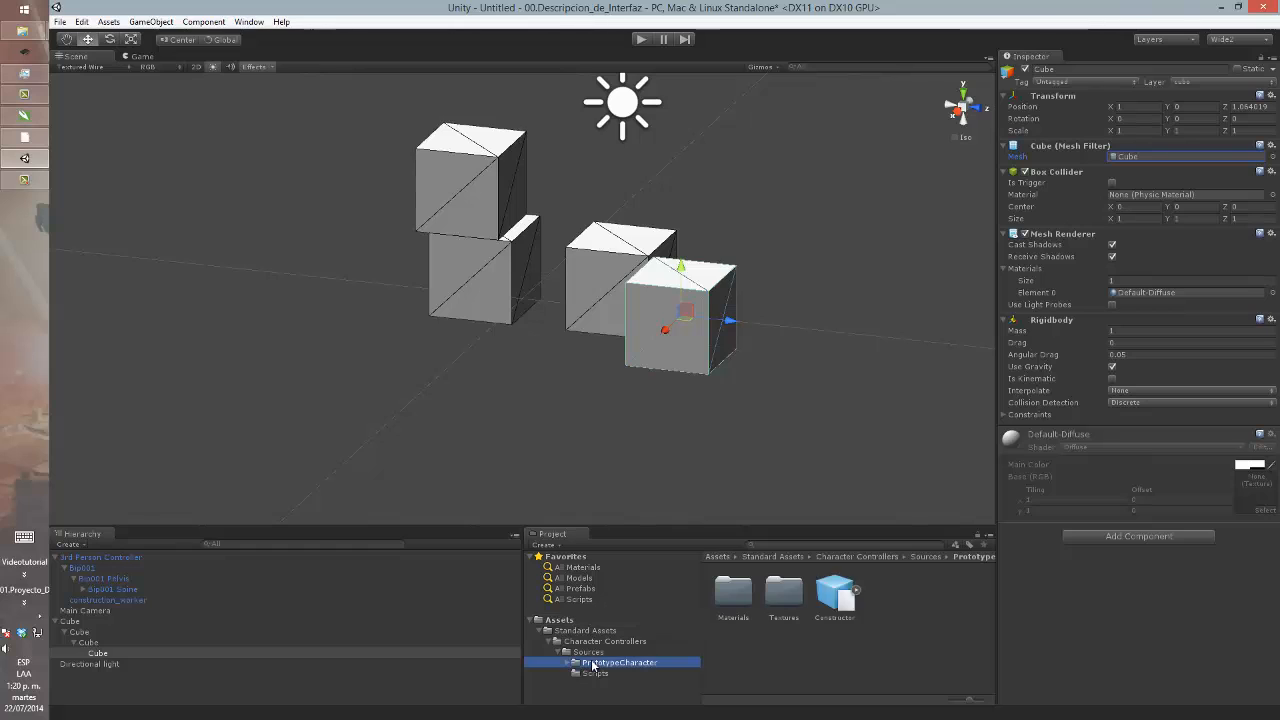
pyautogui.doubleClick(736, 598)
pyautogui.click(665, 355)
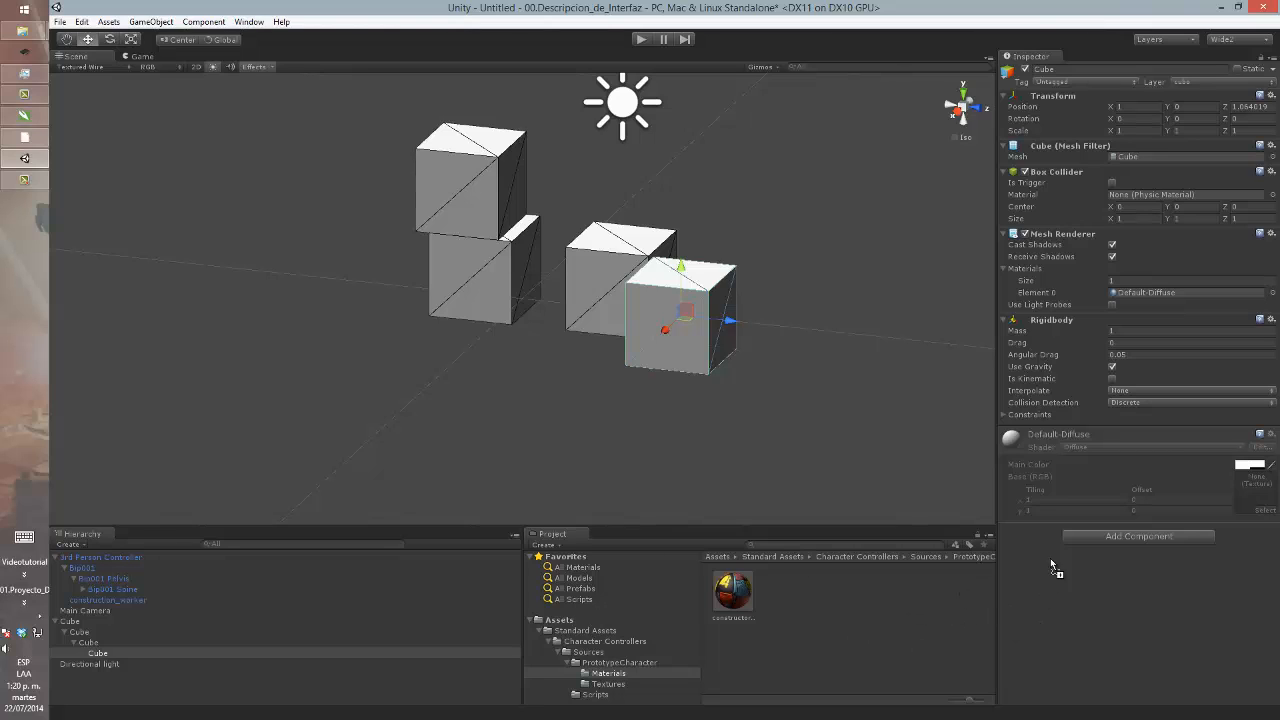
pyautogui.moveTo(1058, 560); pyautogui.dragTo(1157, 298)
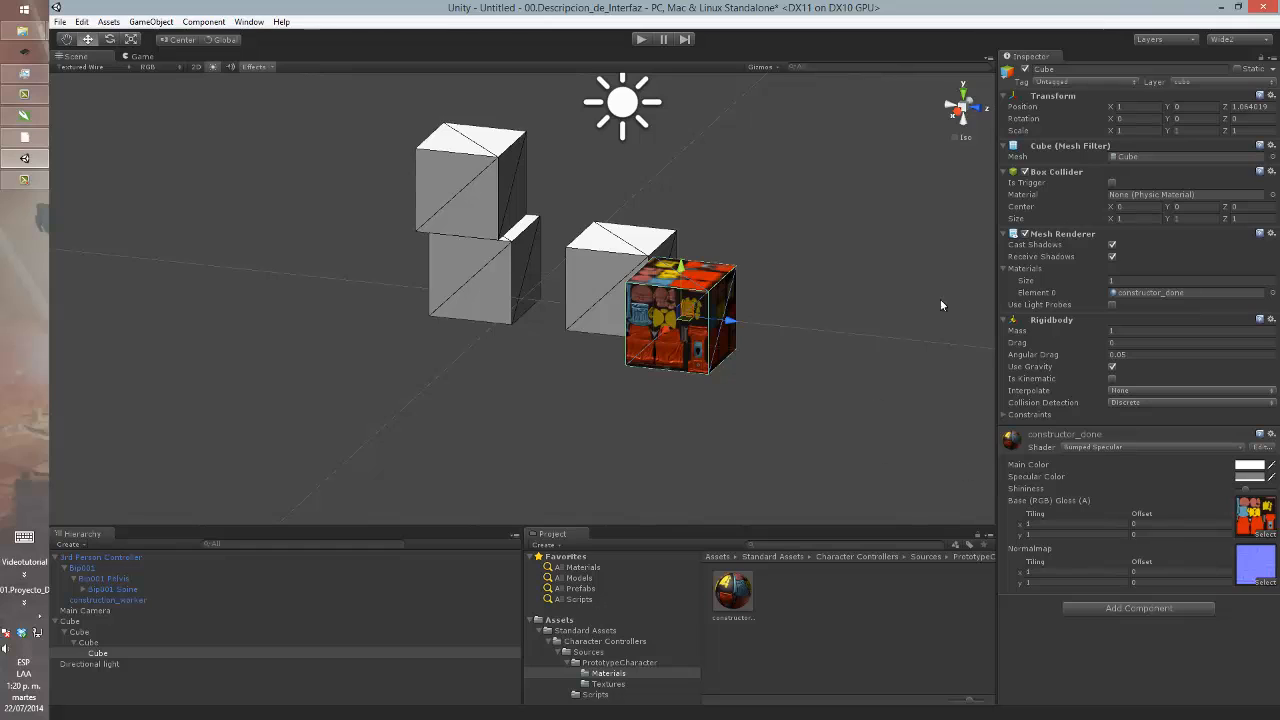
# - Revert all window layouts to the factory settings
pyautogui.click(1254, 42)
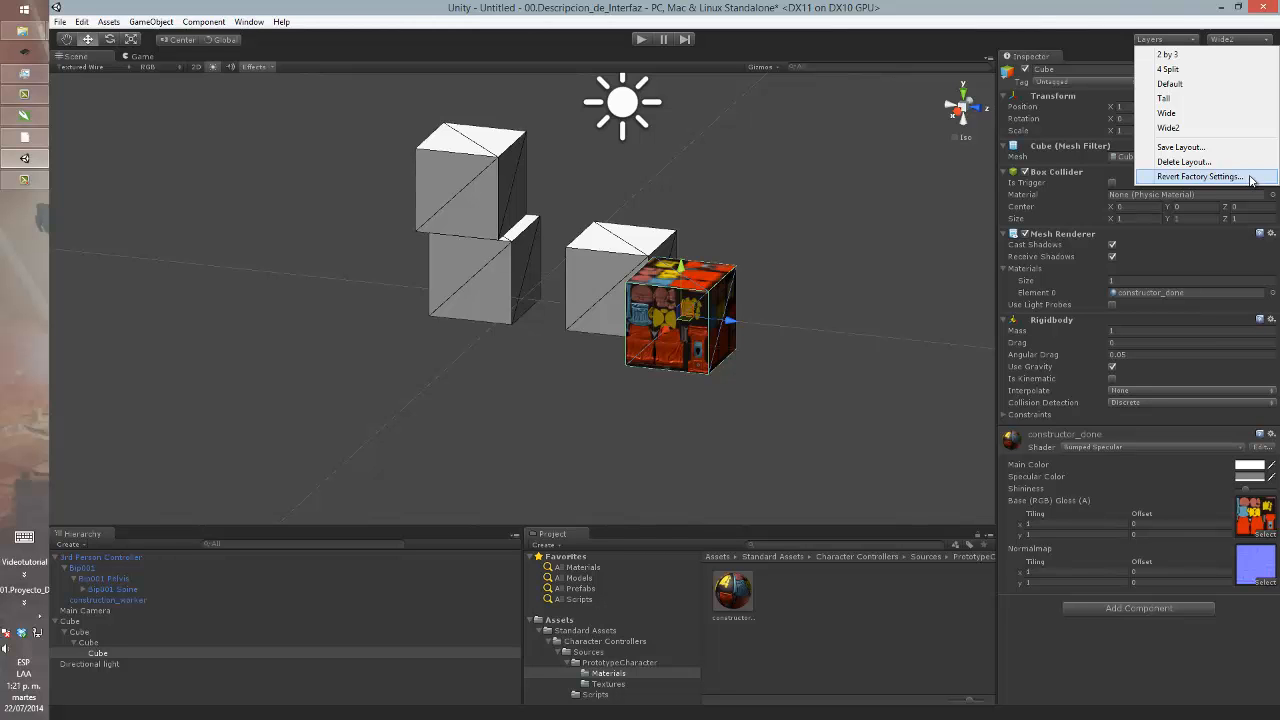
pyautogui.click(1250, 177)
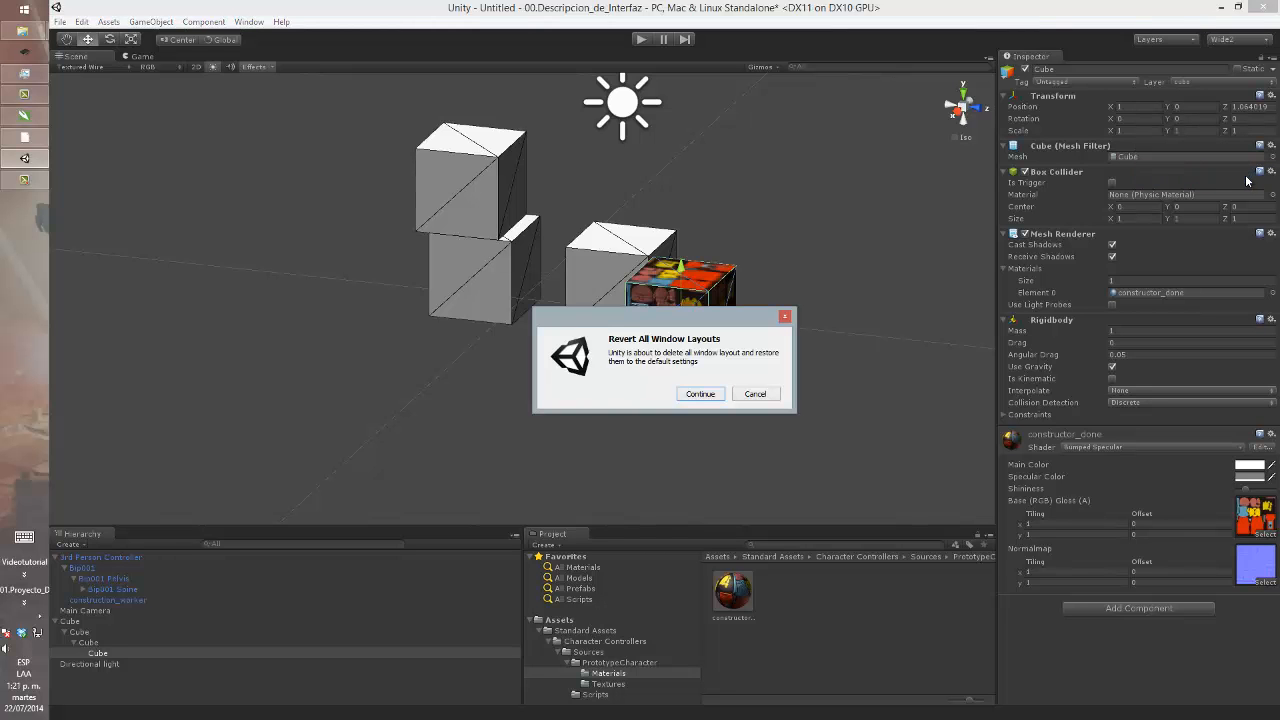
pyautogui.click(700, 394)
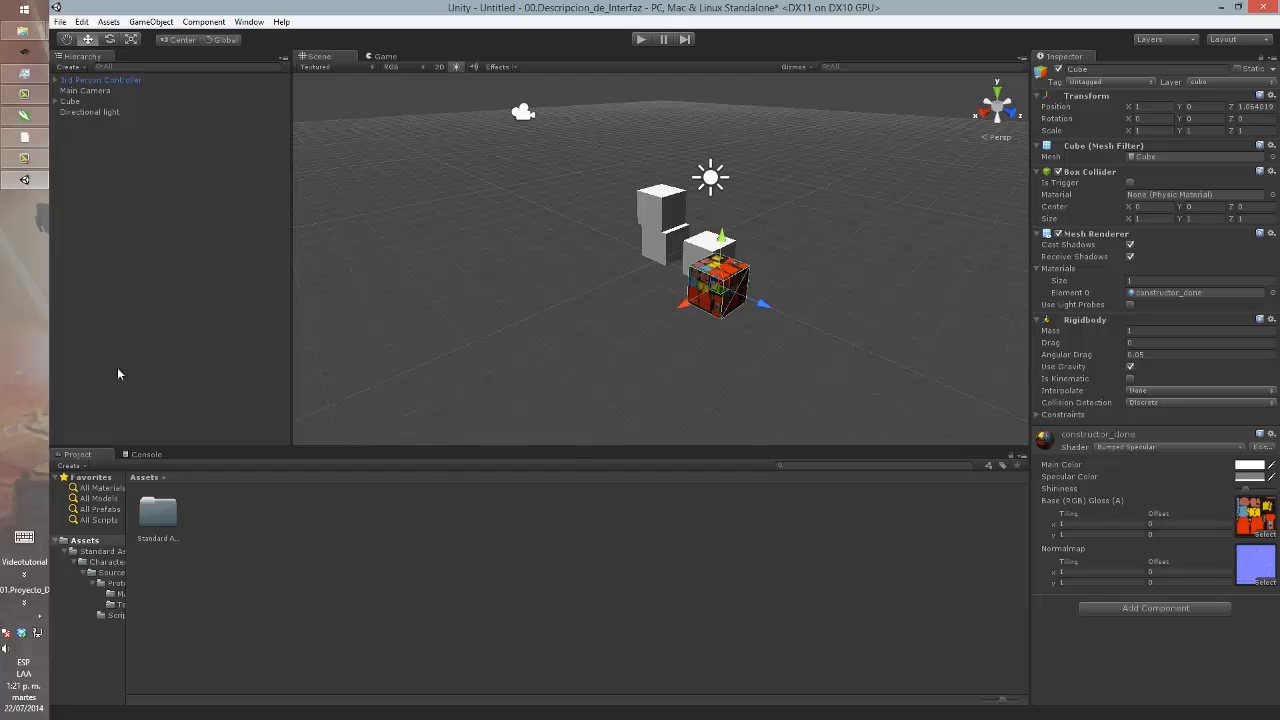
# - Show the Console, play the scene to read its log messages, and stop playback
pyautogui.click(148, 455)
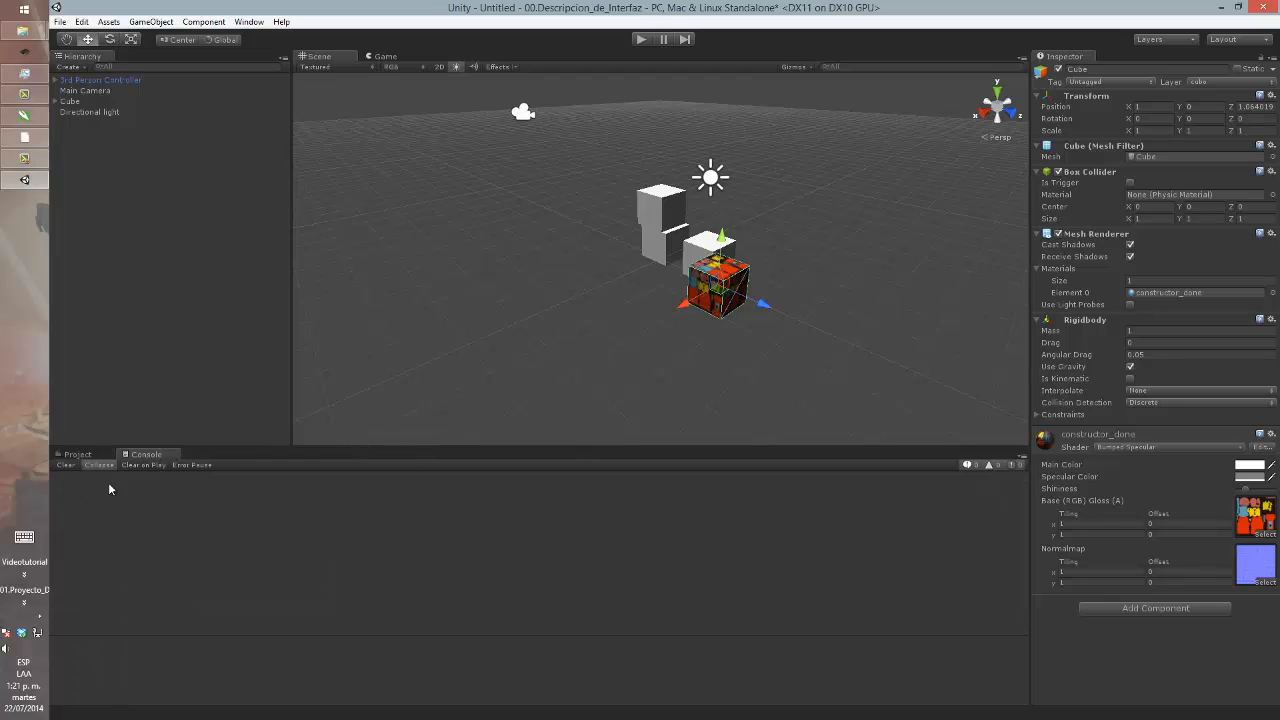
pyautogui.click(641, 39)
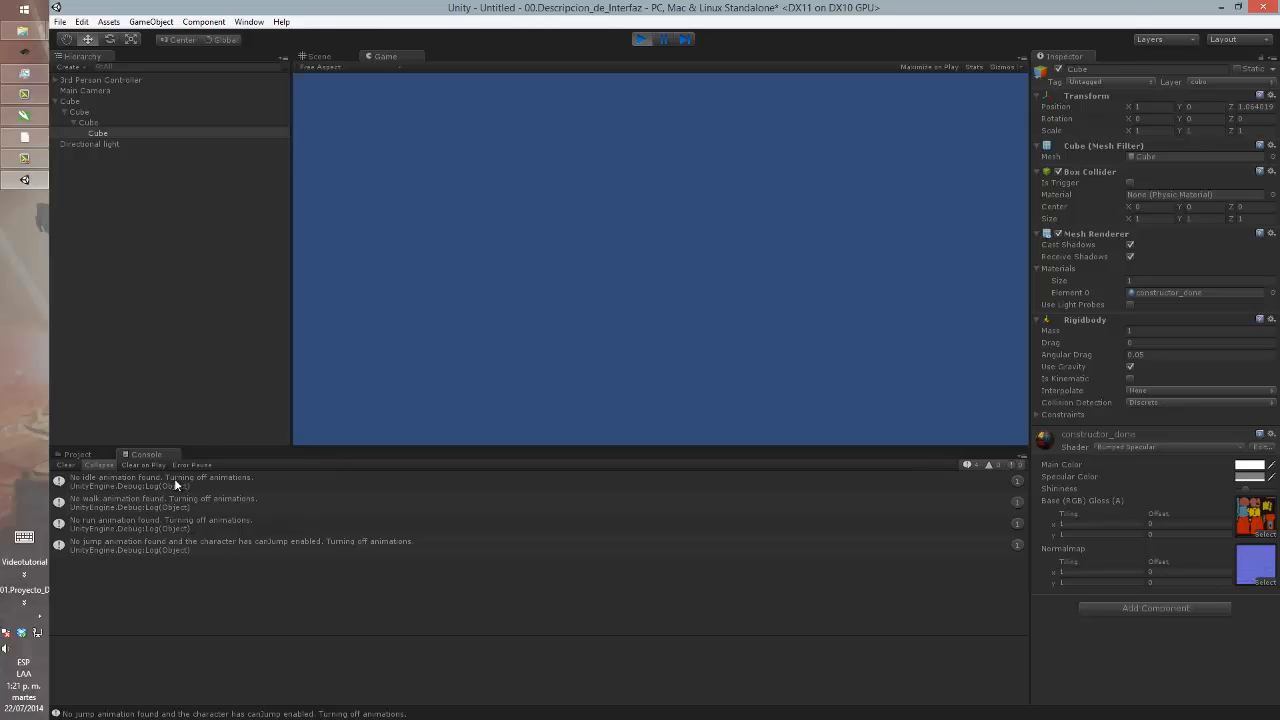
pyautogui.click(640, 39)
# - Examine the 3rd Person Controller's animation slots and script components, and toggle collapsing of repeated Console messages
pyautogui.click(138, 81)
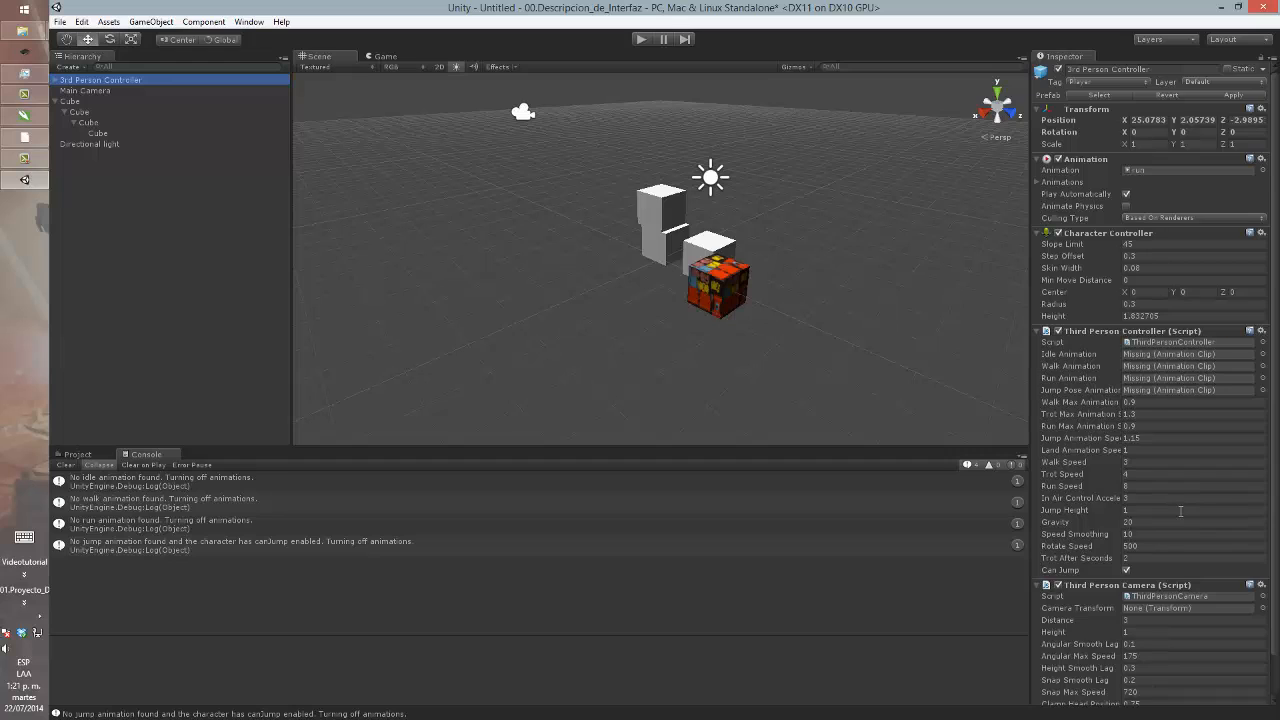
pyautogui.scroll(-2, 1180, 511)
pyautogui.scroll(2, 1180, 511)
pyautogui.click(100, 465)
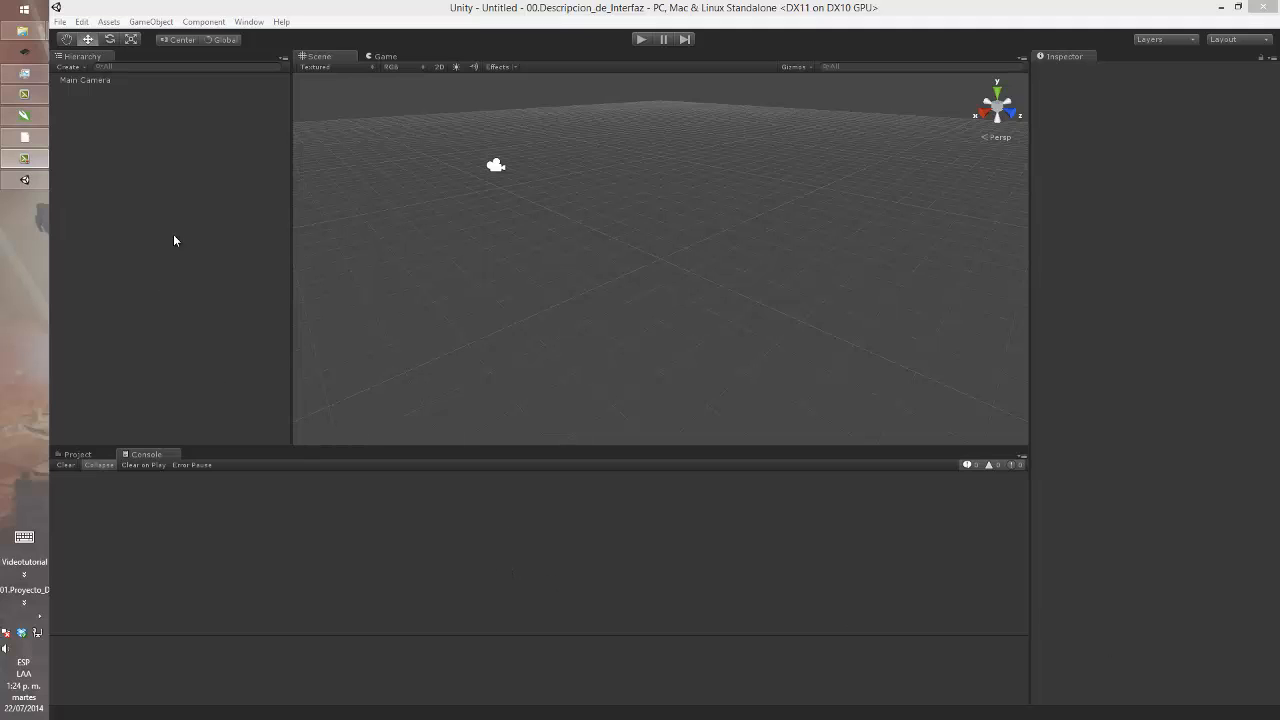
# - Create a cube in the new scene and rename it Piso
pyautogui.click(153, 22)
pyautogui.moveTo(168, 70)
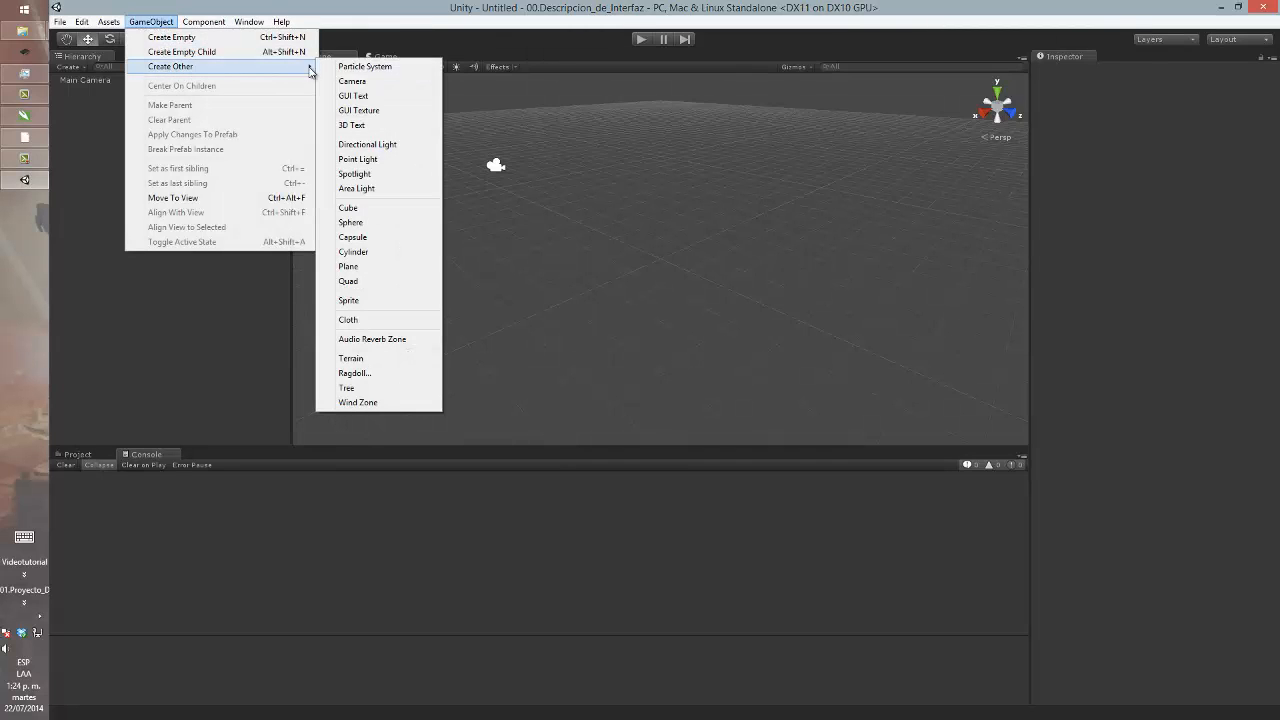
pyautogui.click(409, 212)
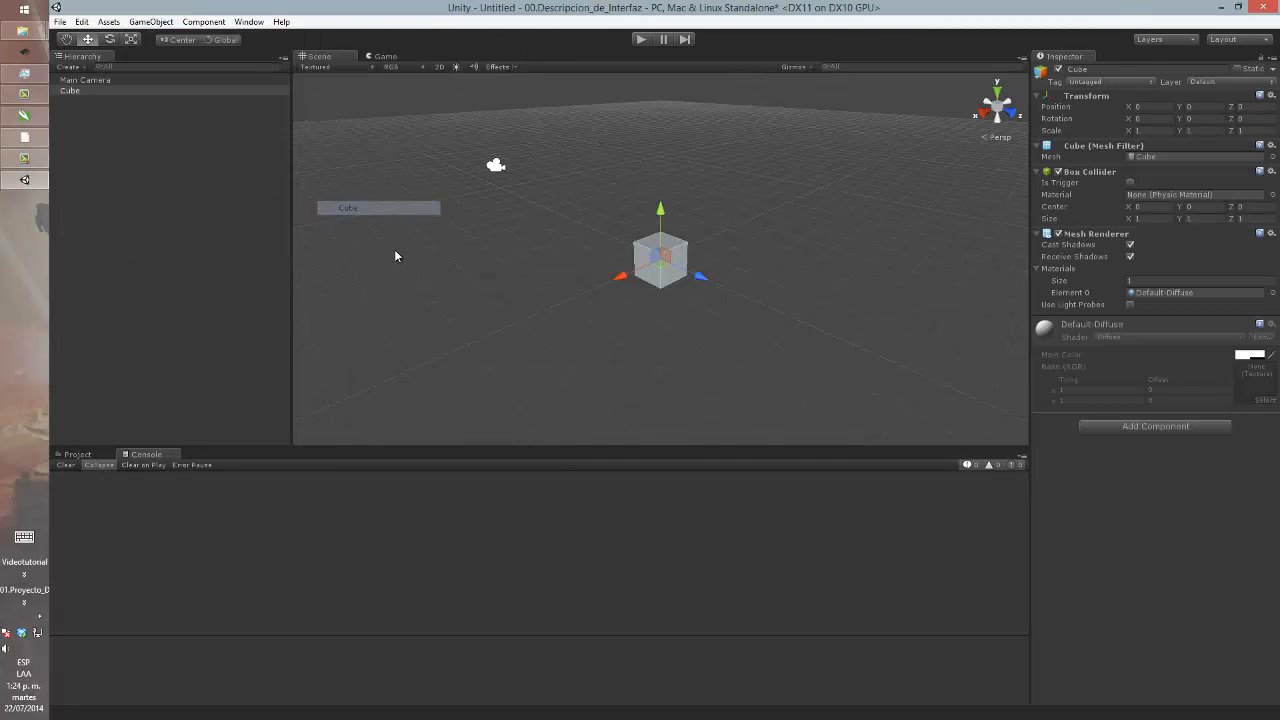
pyautogui.click(96, 90)
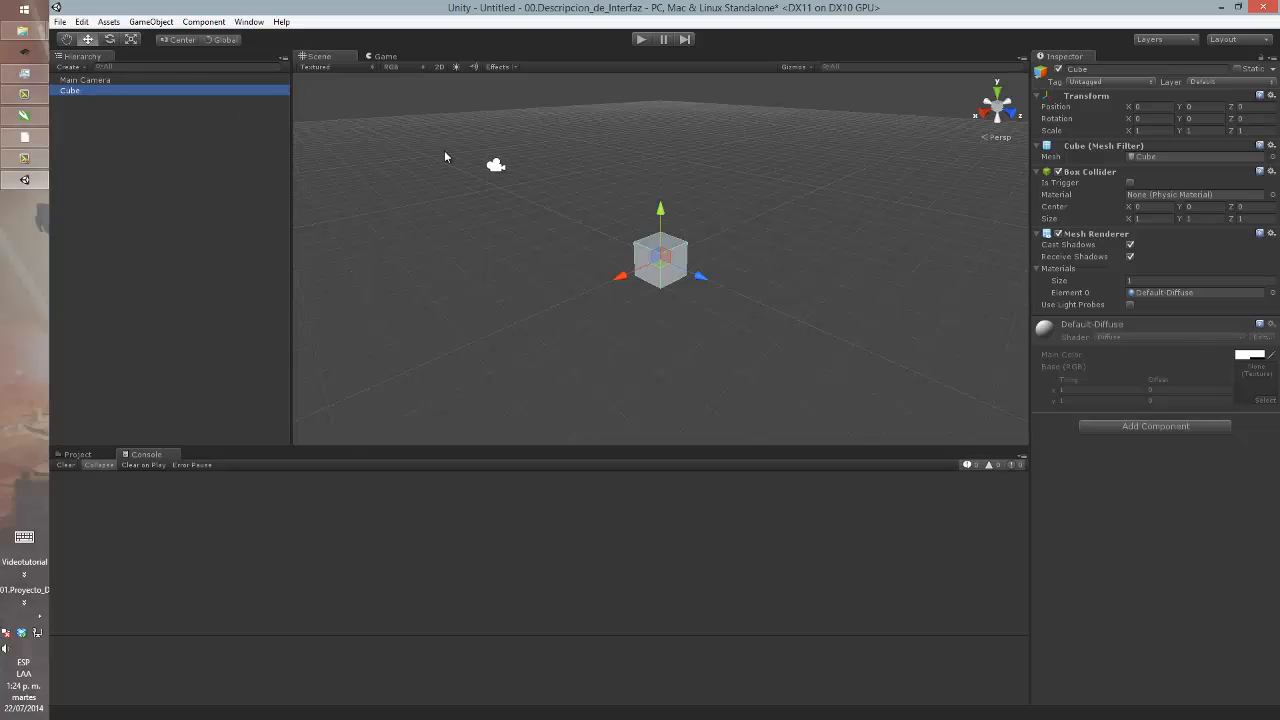
pyautogui.click(1113, 70)
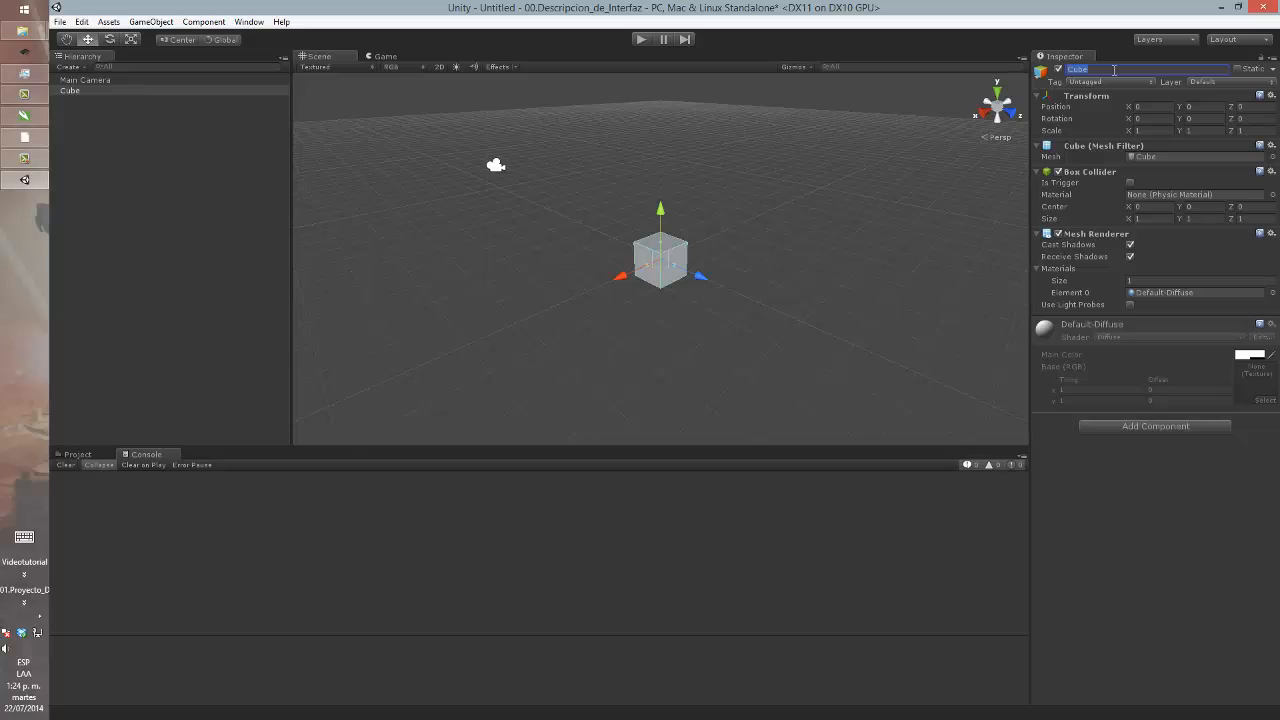
pyautogui.write('Piso')
pyautogui.press('Return')
# - Flatten and widen Piso into a floor slab with scale X 15, Y 0.2 and Z 15
pyautogui.click(131, 40)
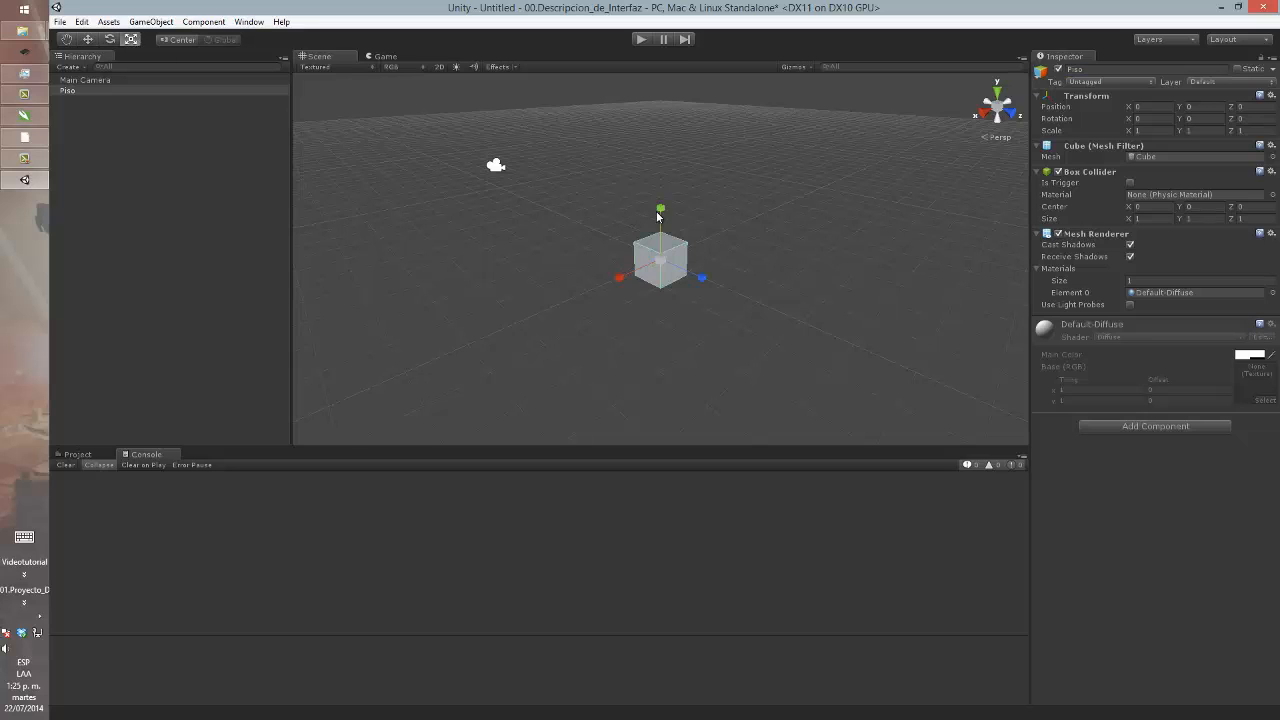
pyautogui.moveTo(661, 213); pyautogui.dragTo(672, 253)
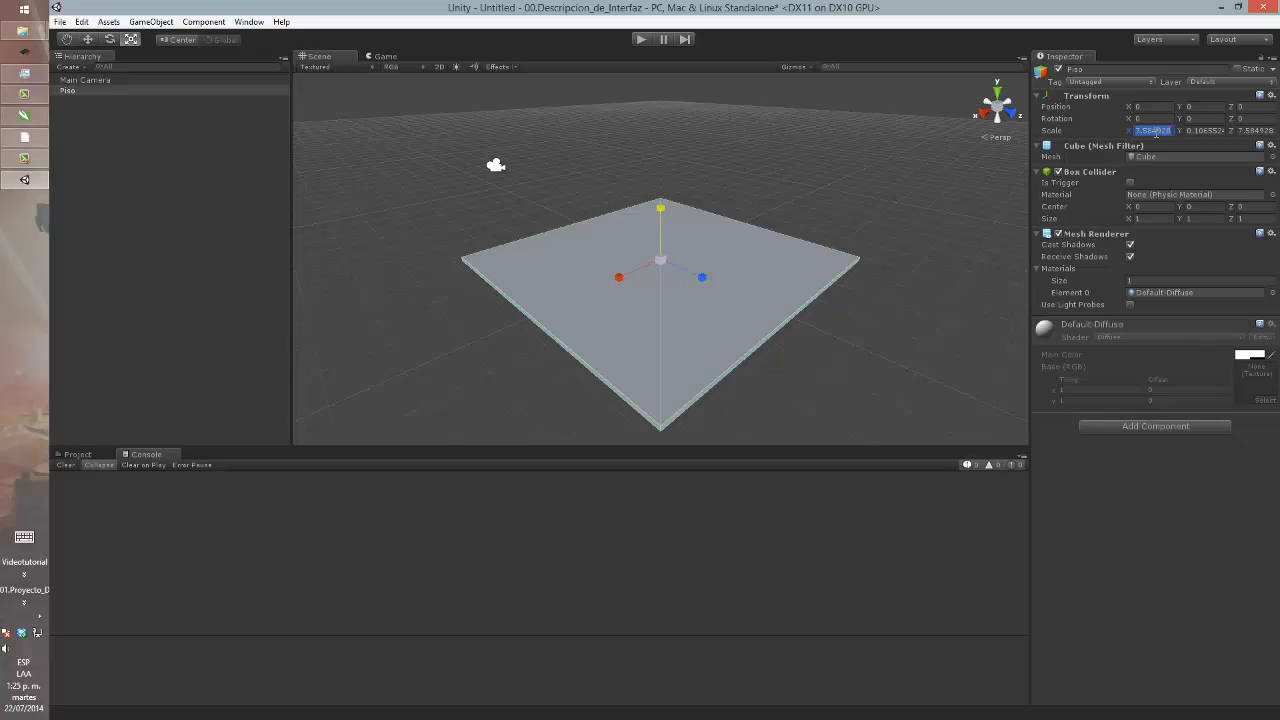
pyautogui.write('15')
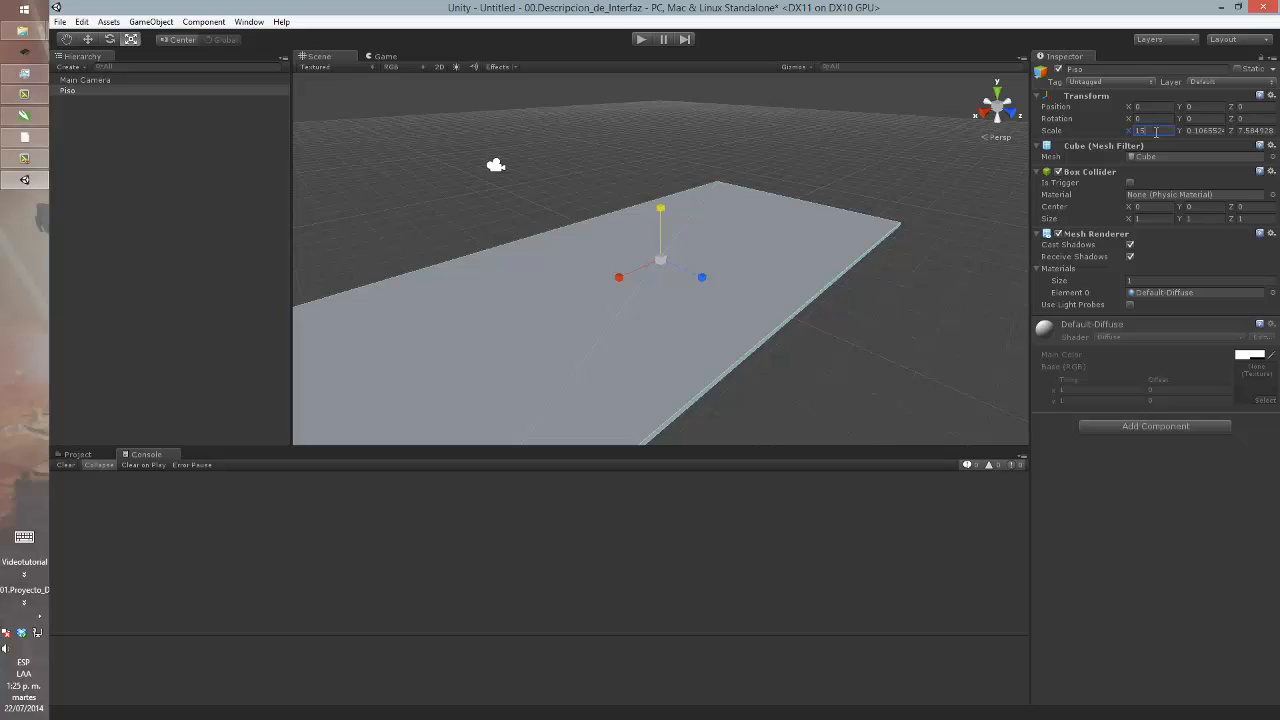
pyautogui.press('Tab')
pyautogui.write('0.2')
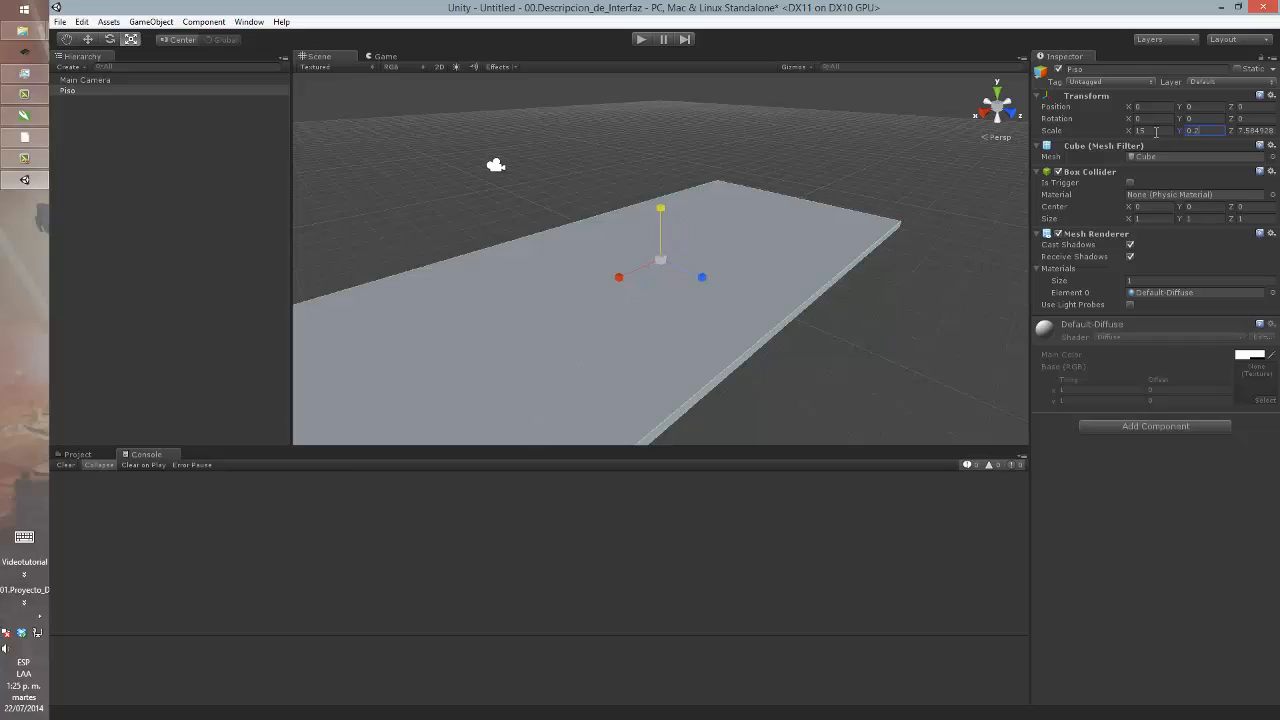
pyautogui.press('Tab')
pyautogui.write('15')
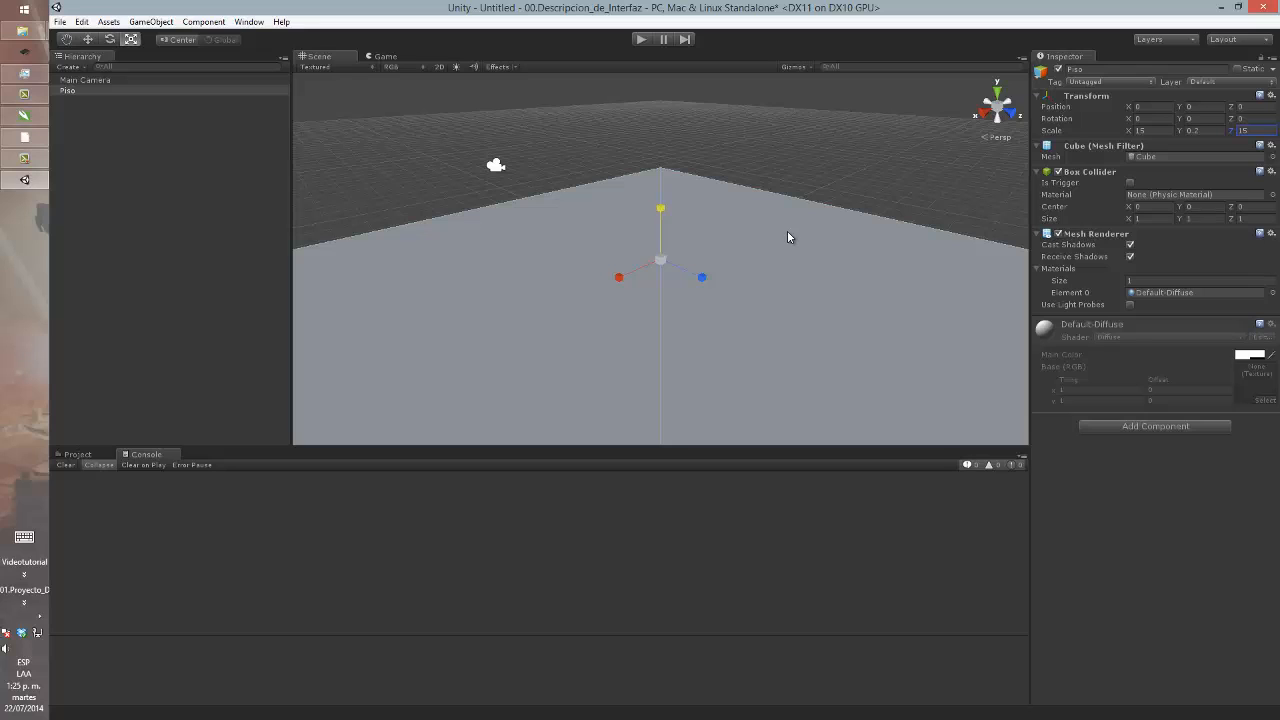
# - Add a directional light and raise it above the floor to about Y 4.39
pyautogui.scroll(-5, 724, 278)
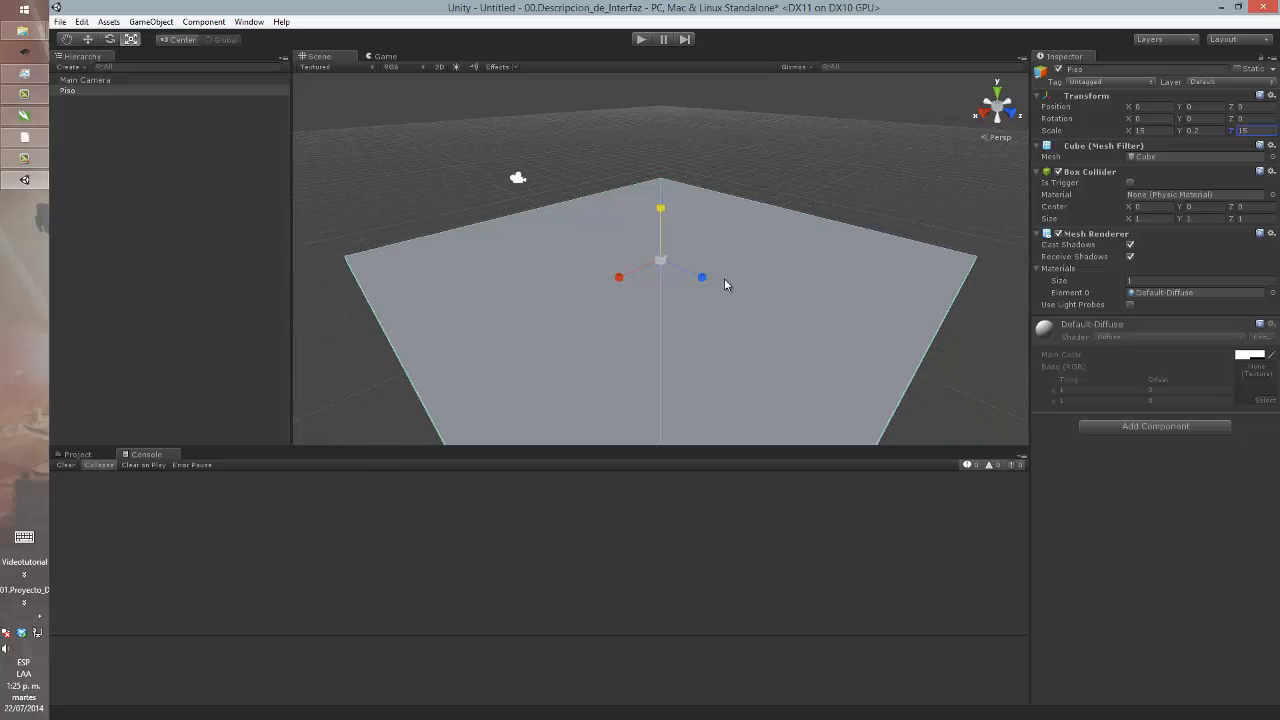
pyautogui.moveTo(723, 280); pyautogui.dragTo(684, 234, button='middle')
pyautogui.scroll(-5, 709, 251)
pyautogui.scroll(-3, 709, 251)
pyautogui.click(152, 22)
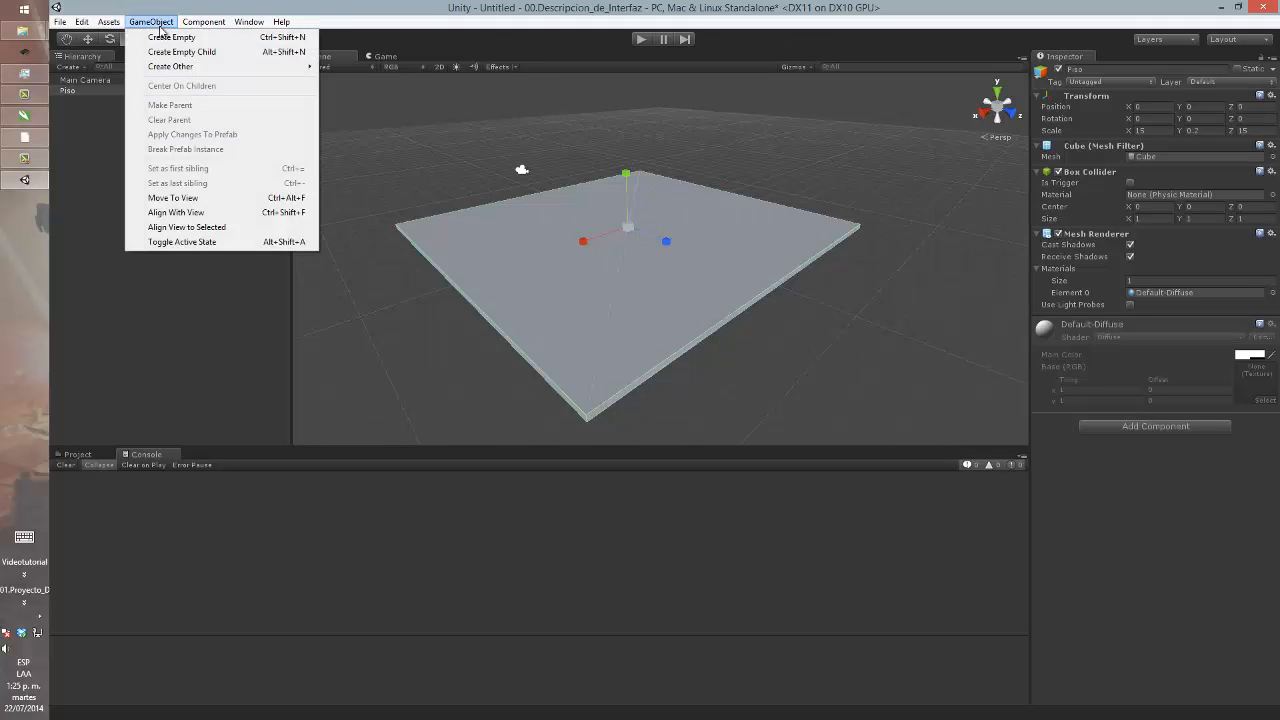
pyautogui.moveTo(195, 72)
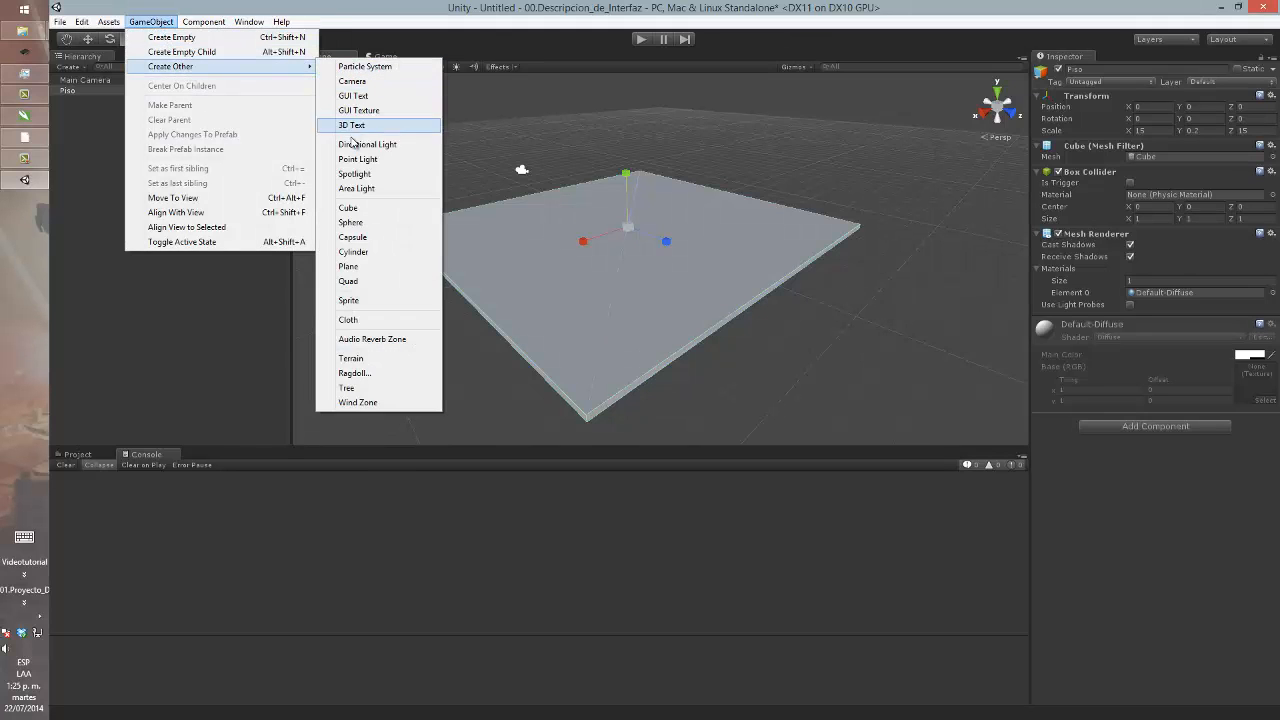
pyautogui.click(416, 145)
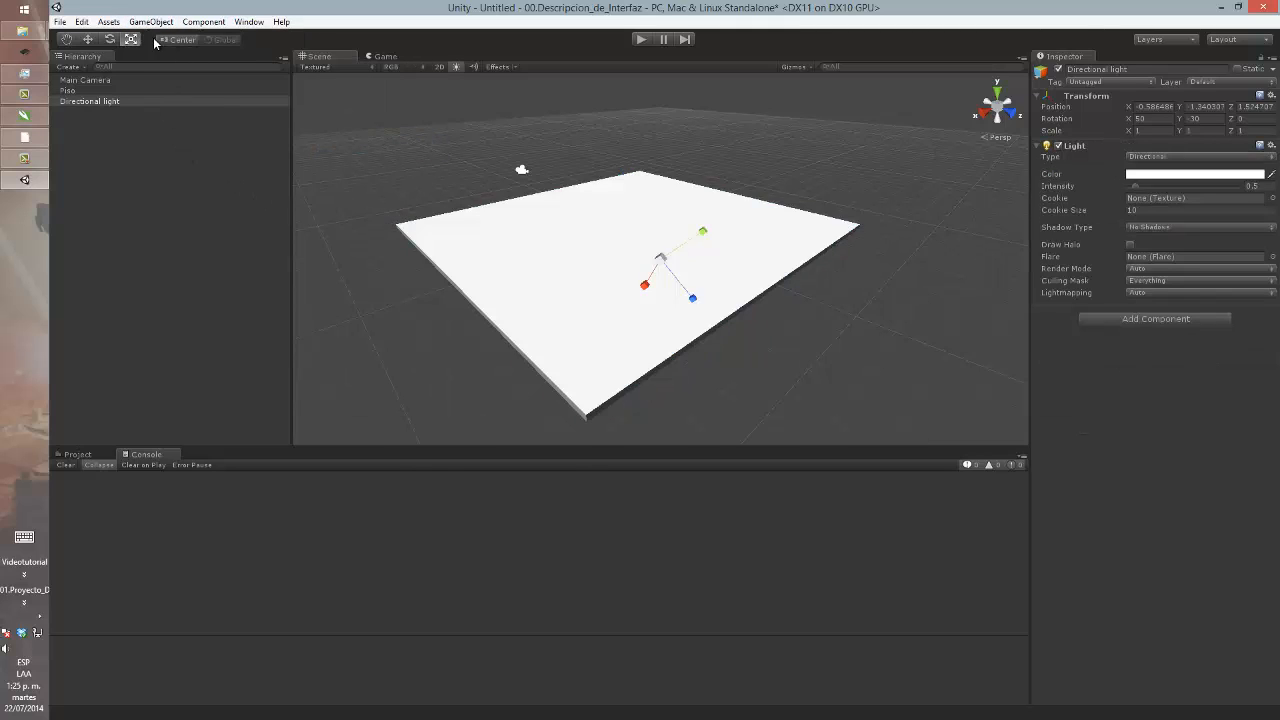
pyautogui.click(88, 39)
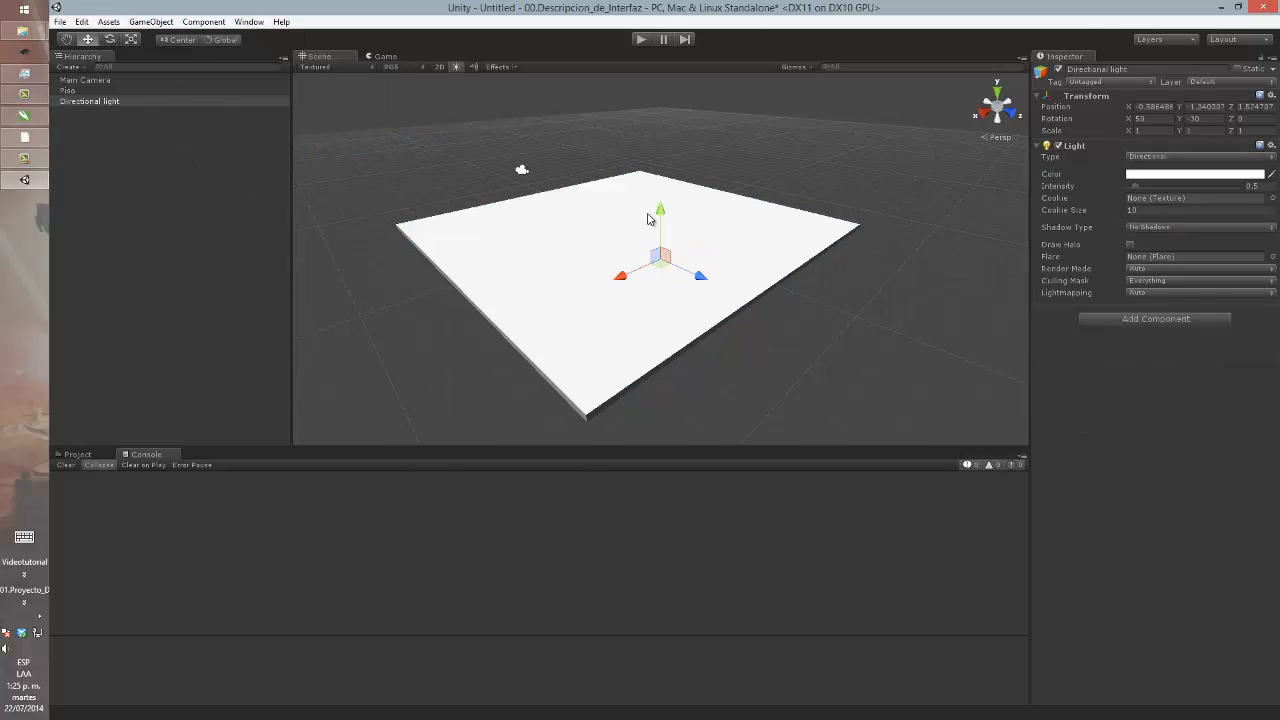
pyautogui.moveTo(659, 214); pyautogui.dragTo(661, 88)
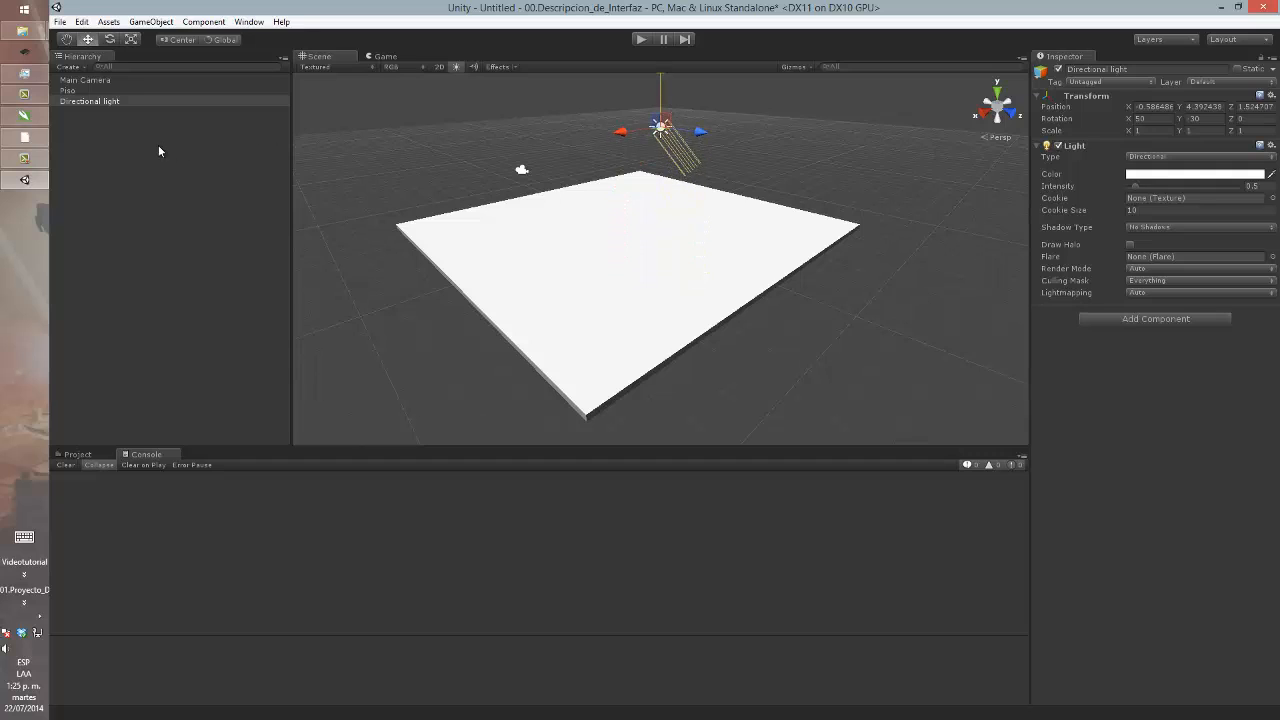
# - Rename the directional light as Sol
pyautogui.click(1166, 68)
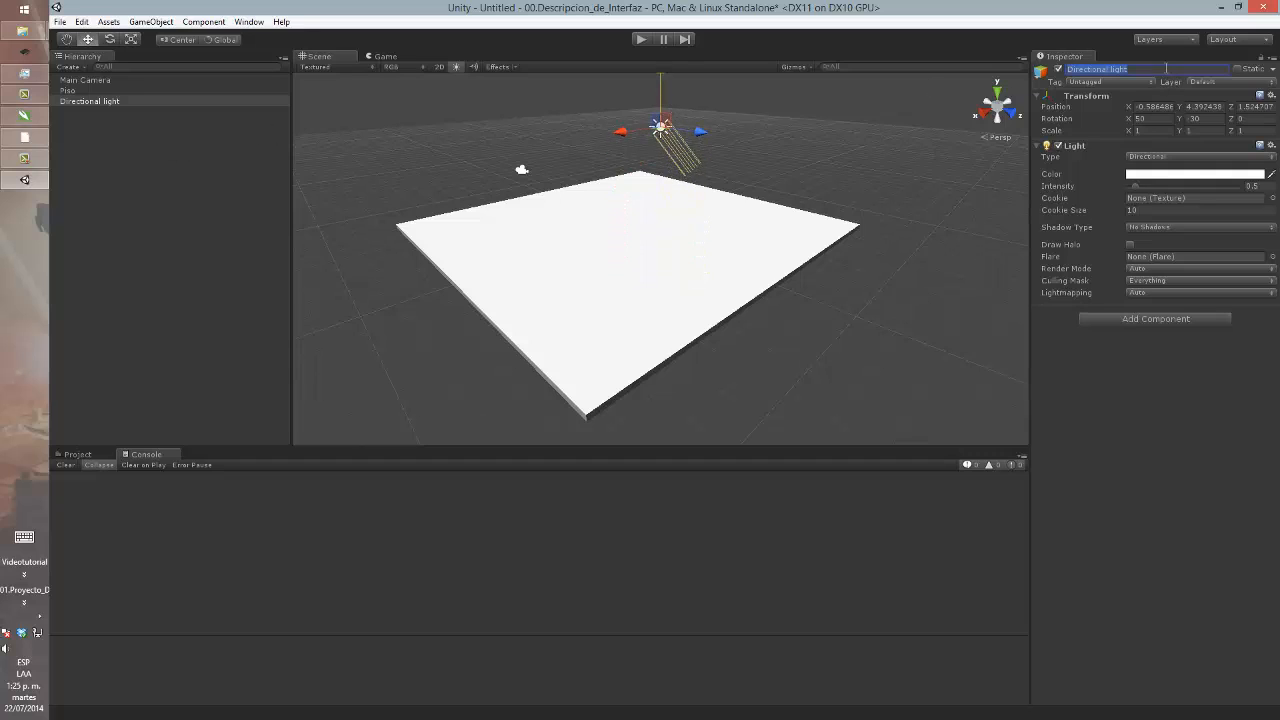
pyautogui.write('Sol')
pyautogui.press('Return')
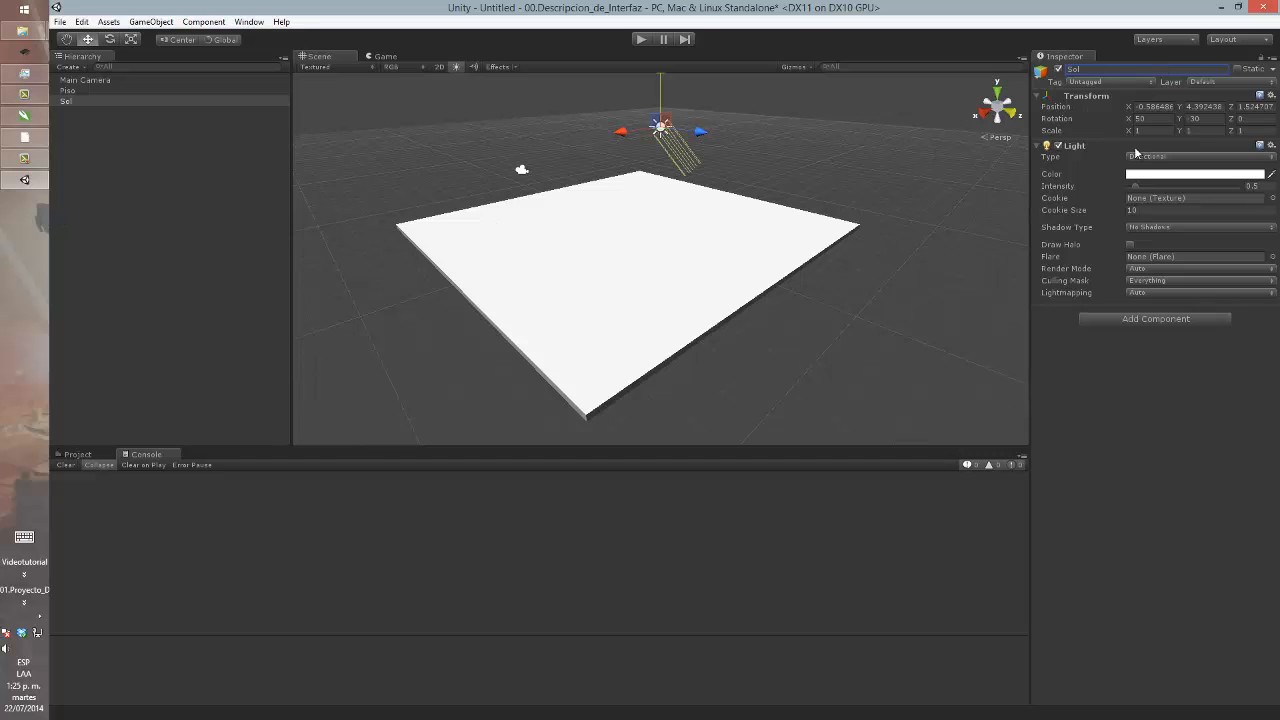
# - Tint the Sol light a pale yellow, about RGB 240, 251, 187
pyautogui.click(1200, 174)
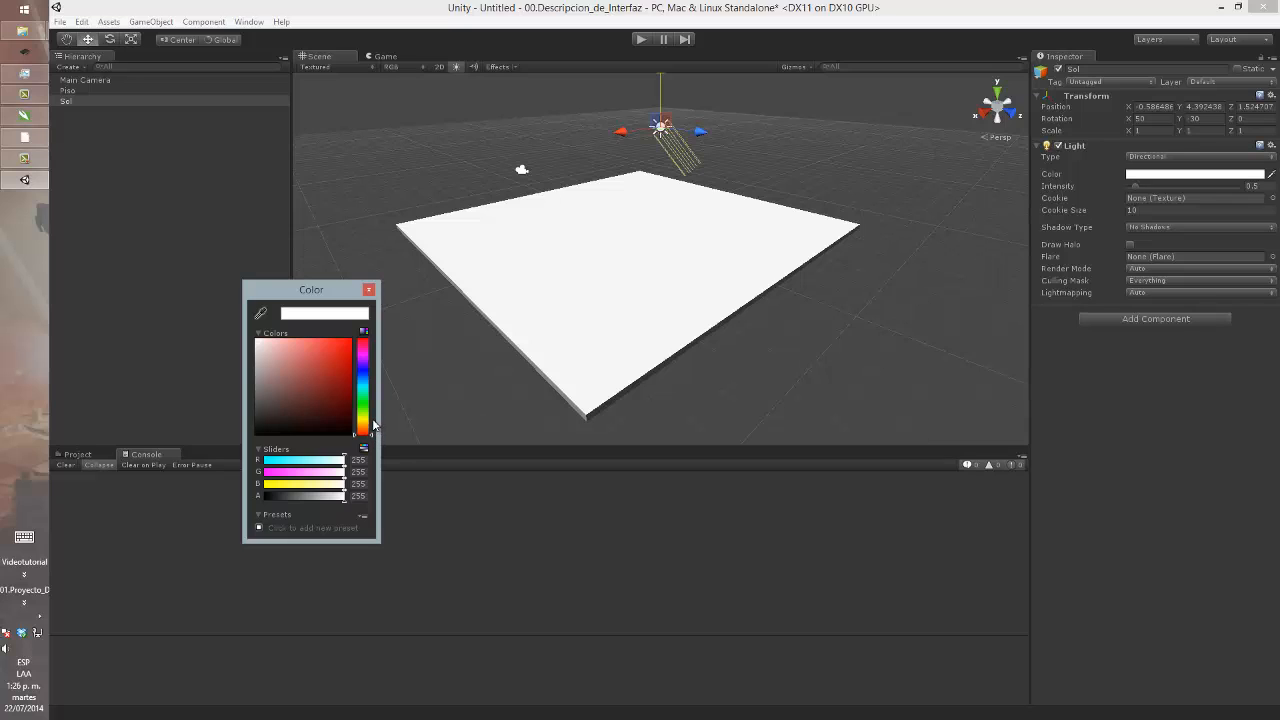
pyautogui.moveTo(364, 432); pyautogui.dragTo(366, 416)
pyautogui.moveTo(313, 374); pyautogui.dragTo(286, 349)
pyautogui.click(369, 289)
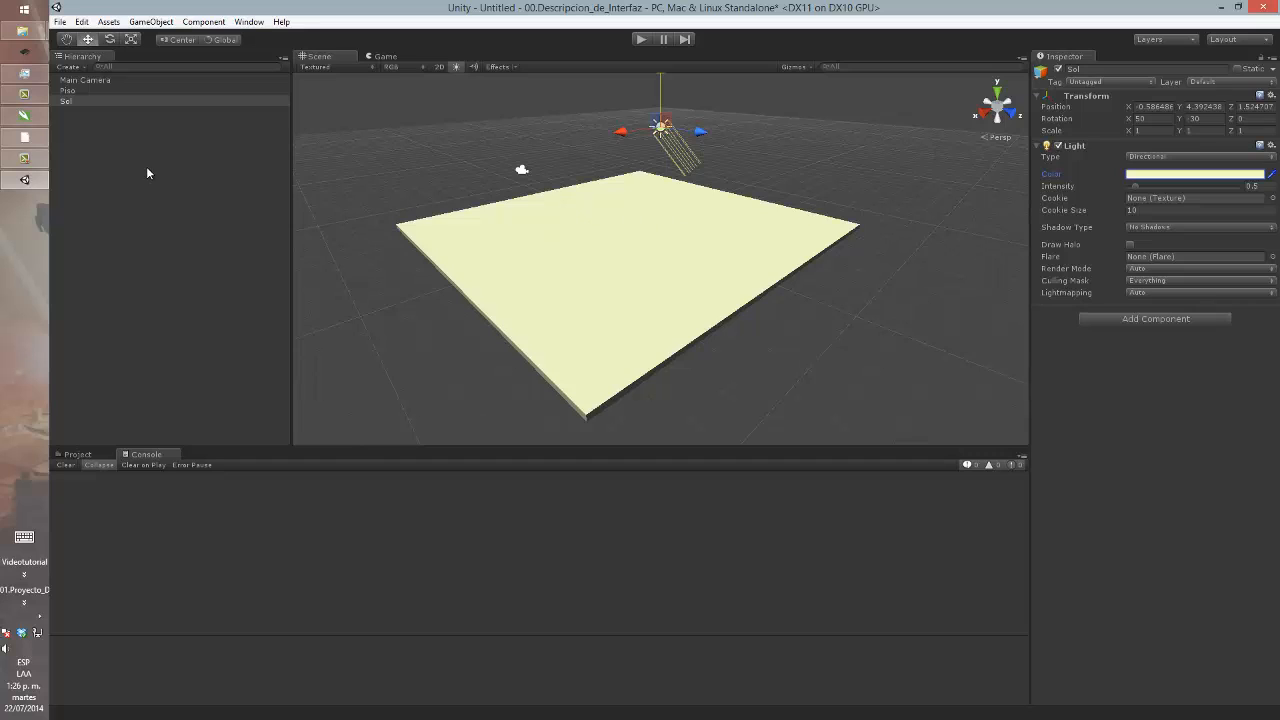
pyautogui.click(99, 127)
pyautogui.click(89, 100)
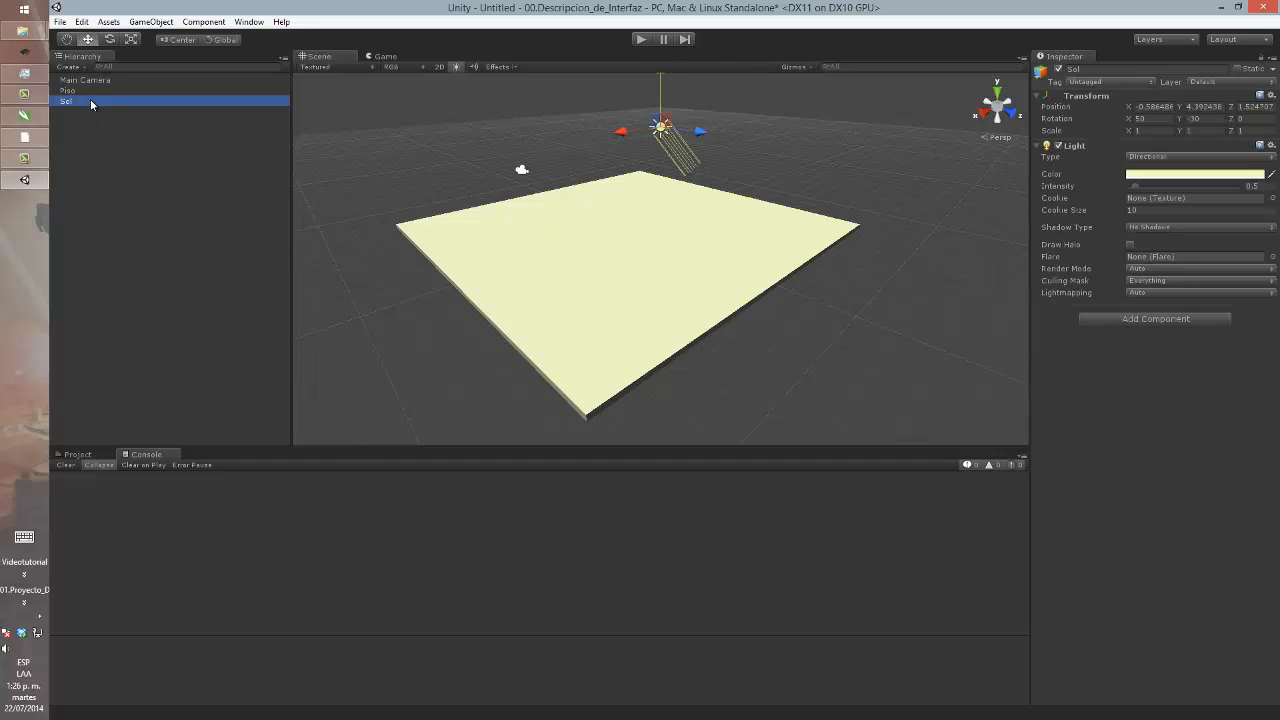
# - Create another cube and raise it onto the floor's surface at about Y 0.64
pyautogui.click(155, 25)
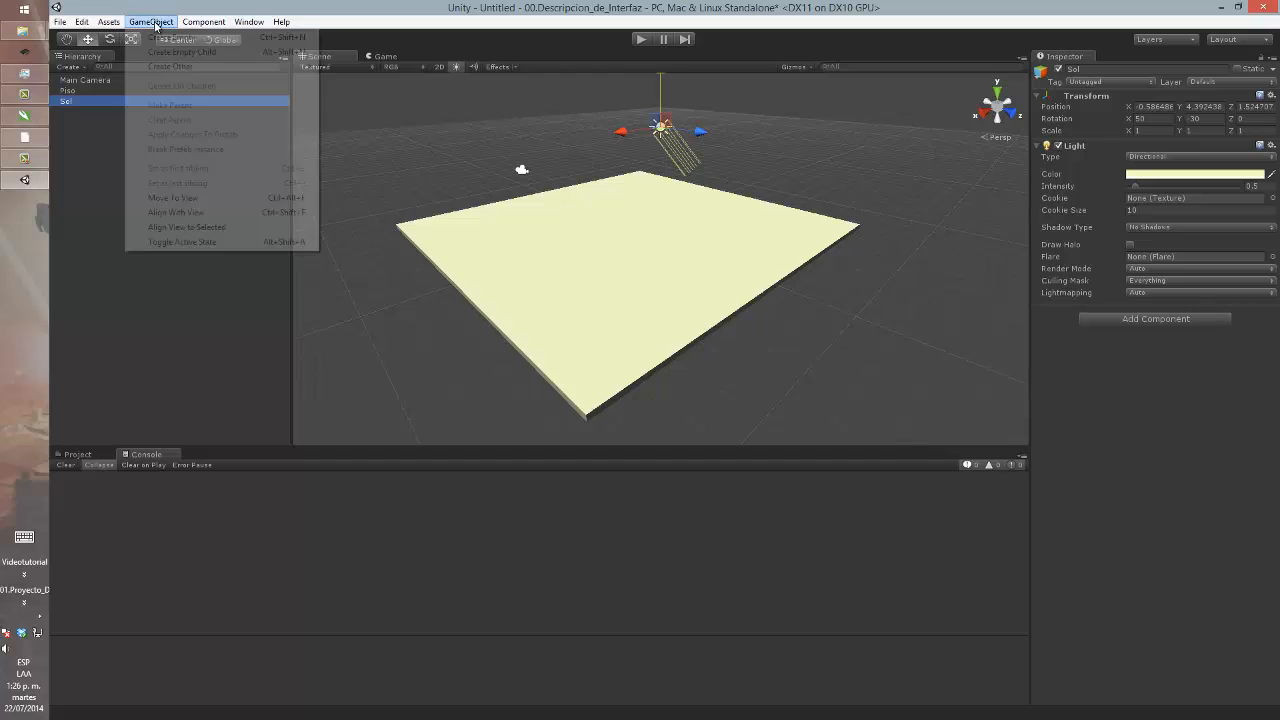
pyautogui.moveTo(162, 72)
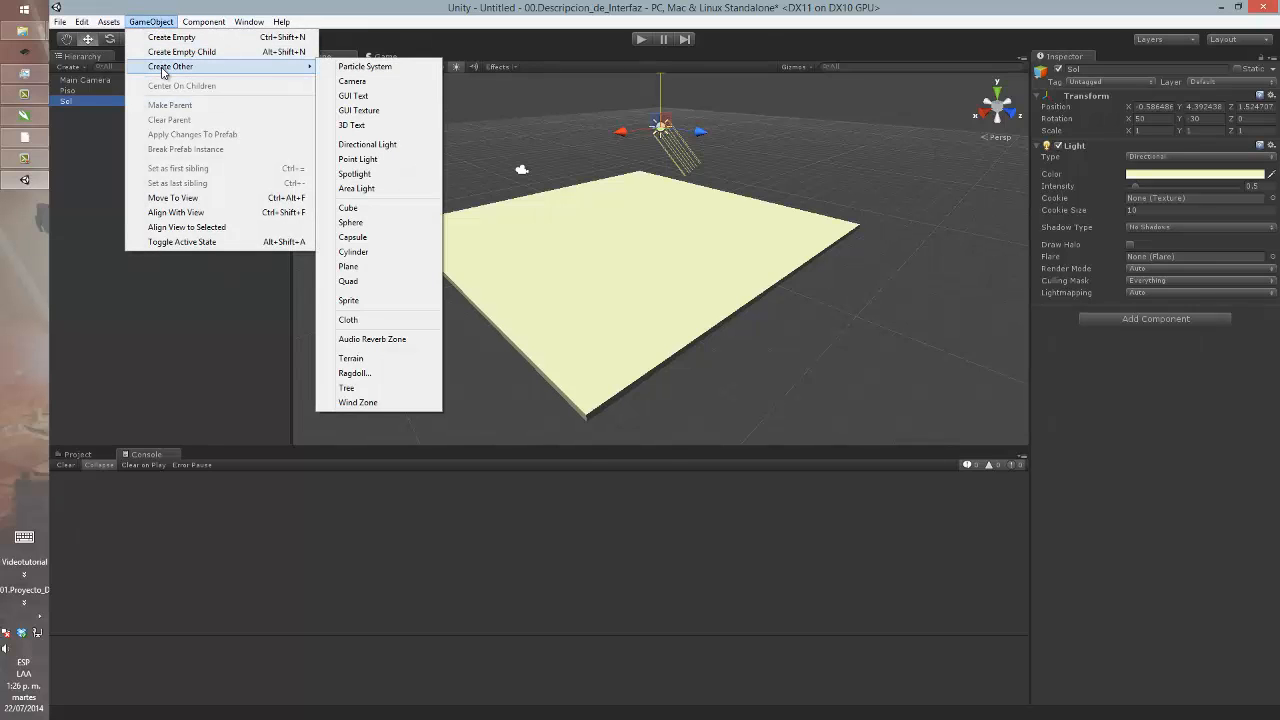
pyautogui.click(383, 215)
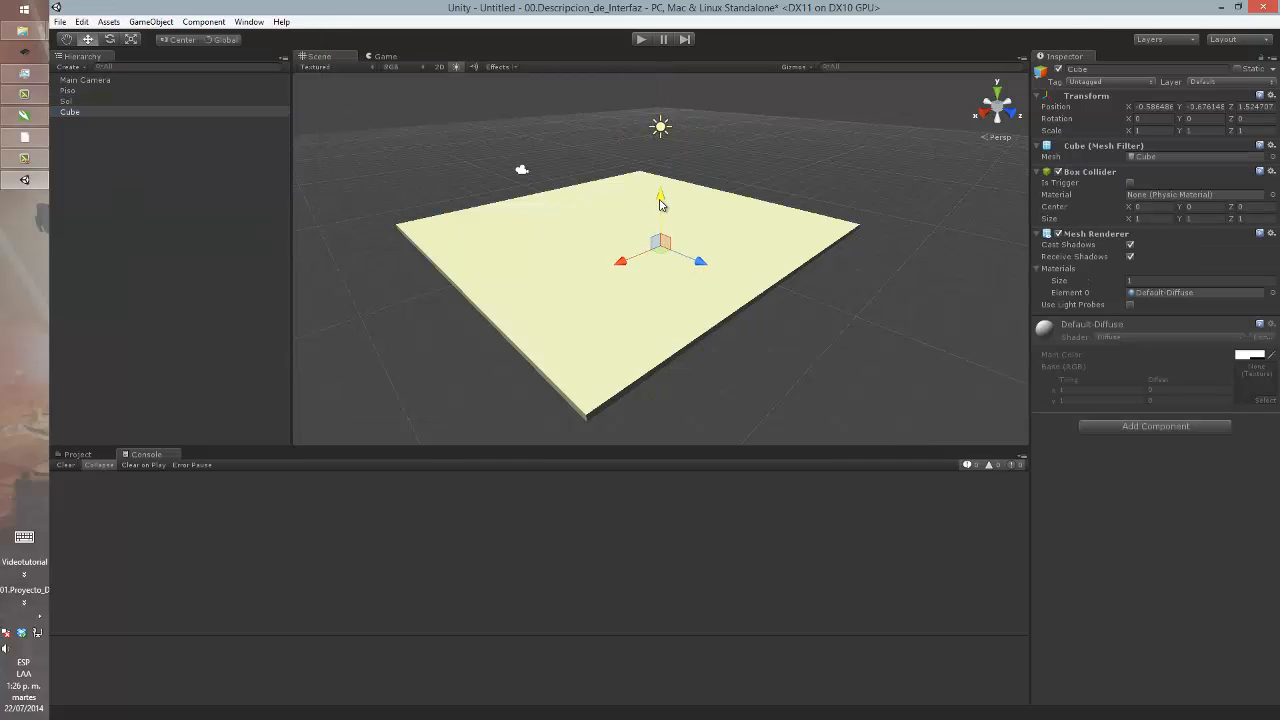
pyautogui.moveTo(660, 200); pyautogui.dragTo(665, 120)
pyautogui.press('f')
pyautogui.scroll(-2, 670, 193)
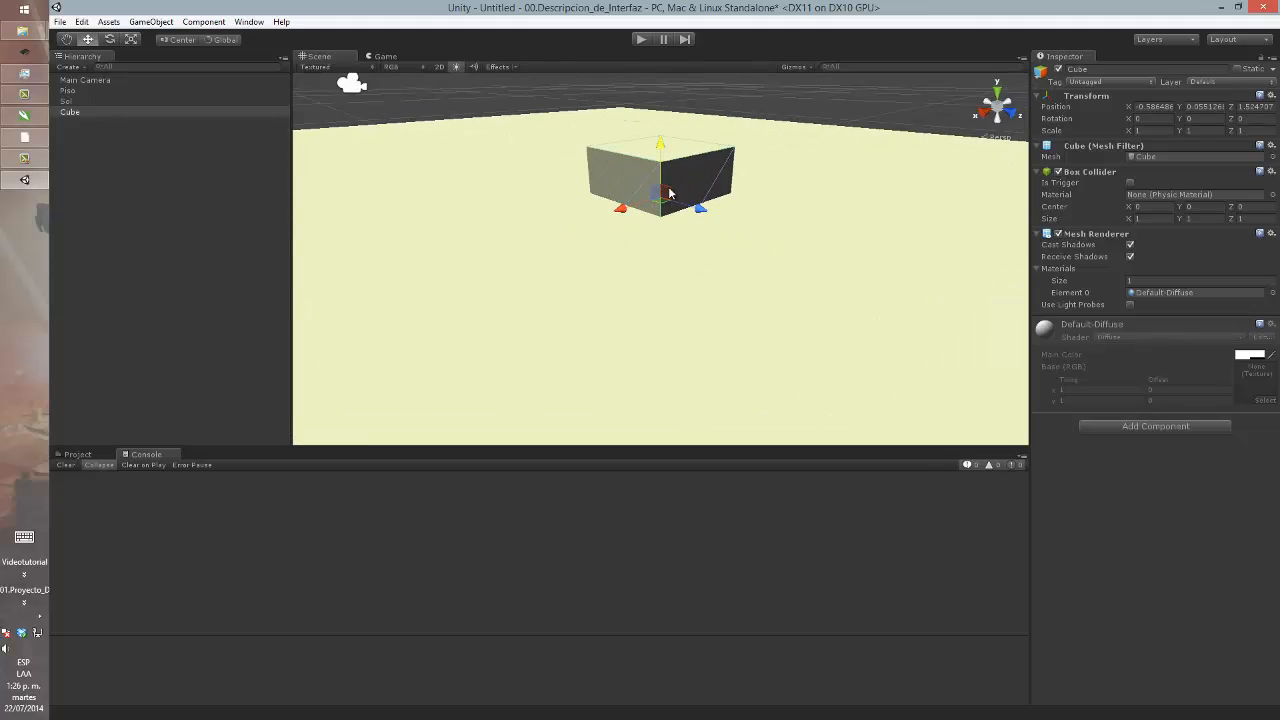
pyautogui.scroll(-3, 670, 193)
pyautogui.moveTo(664, 172); pyautogui.dragTo(665, 145)
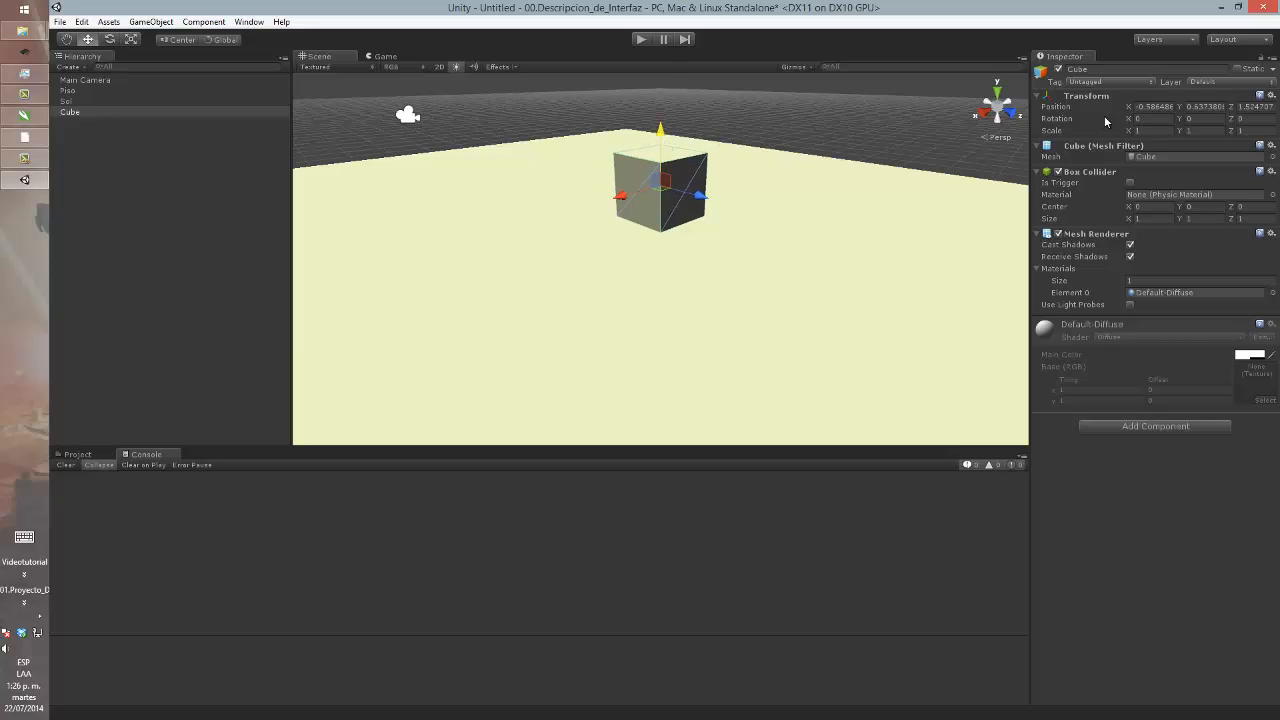
# - Rename the cube standing on the floor as Pared1
pyautogui.click(1094, 70)
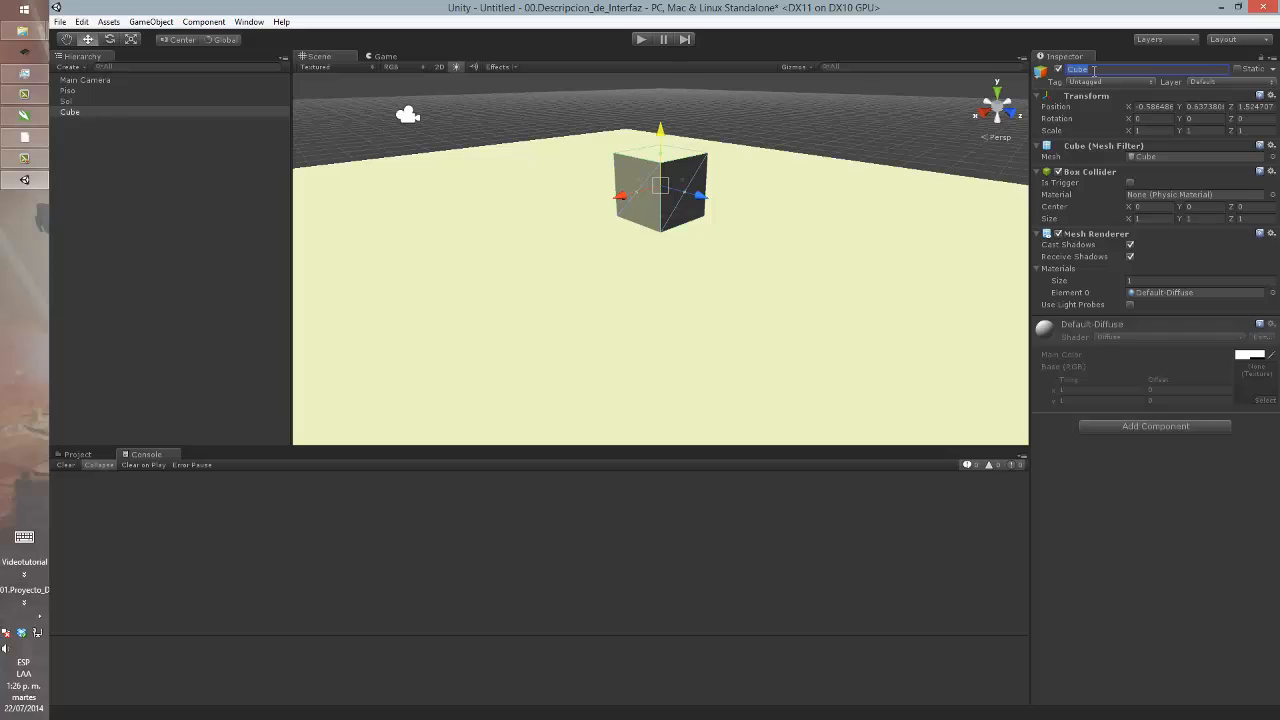
pyautogui.write('Pared1')
pyautogui.press('Return')
# - Stretch Pared1 along Z to a scale of about 4.94 and lower it slightly to about Y 0.61
pyautogui.press('r')
pyautogui.moveTo(702, 206); pyautogui.dragTo(846, 241)
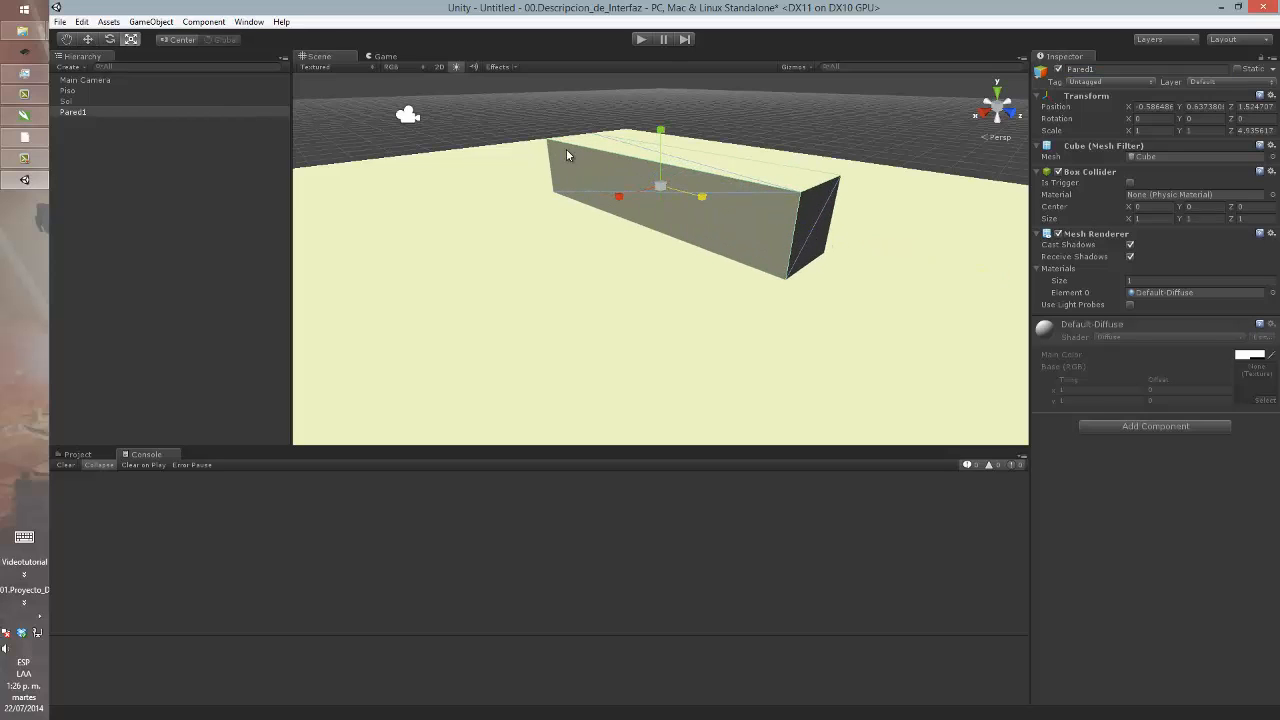
pyautogui.click(88, 39)
pyautogui.moveTo(660, 131); pyautogui.dragTo(660, 134)
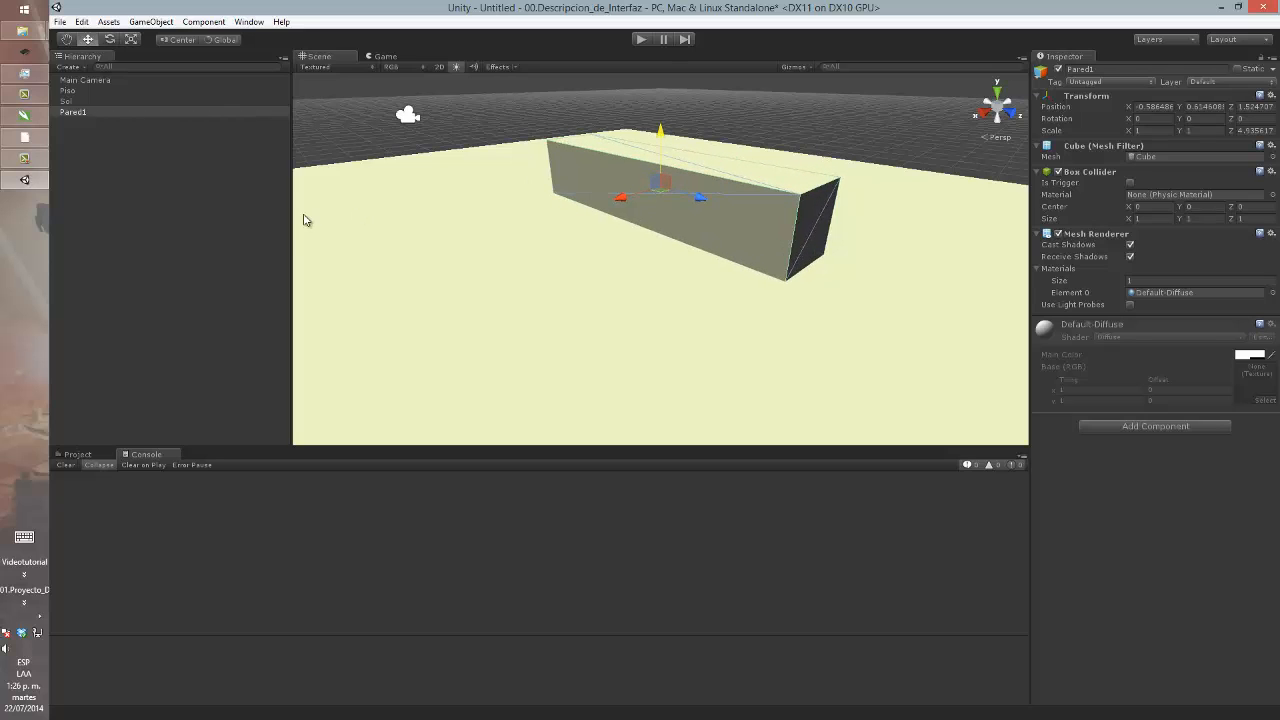
# - Lighten the Sol light's colour to a near-white yellow, about RGB 250, 255, 229
pyautogui.scroll(-4, 585, 252)
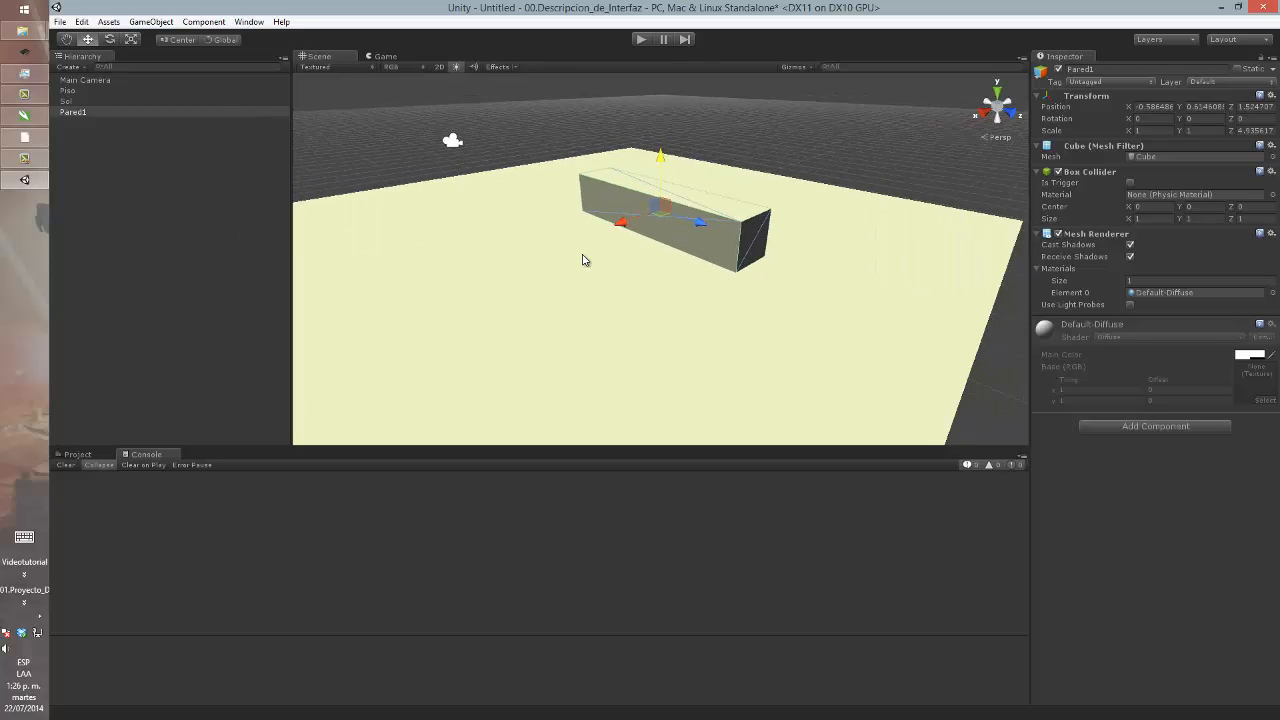
pyautogui.click(175, 101)
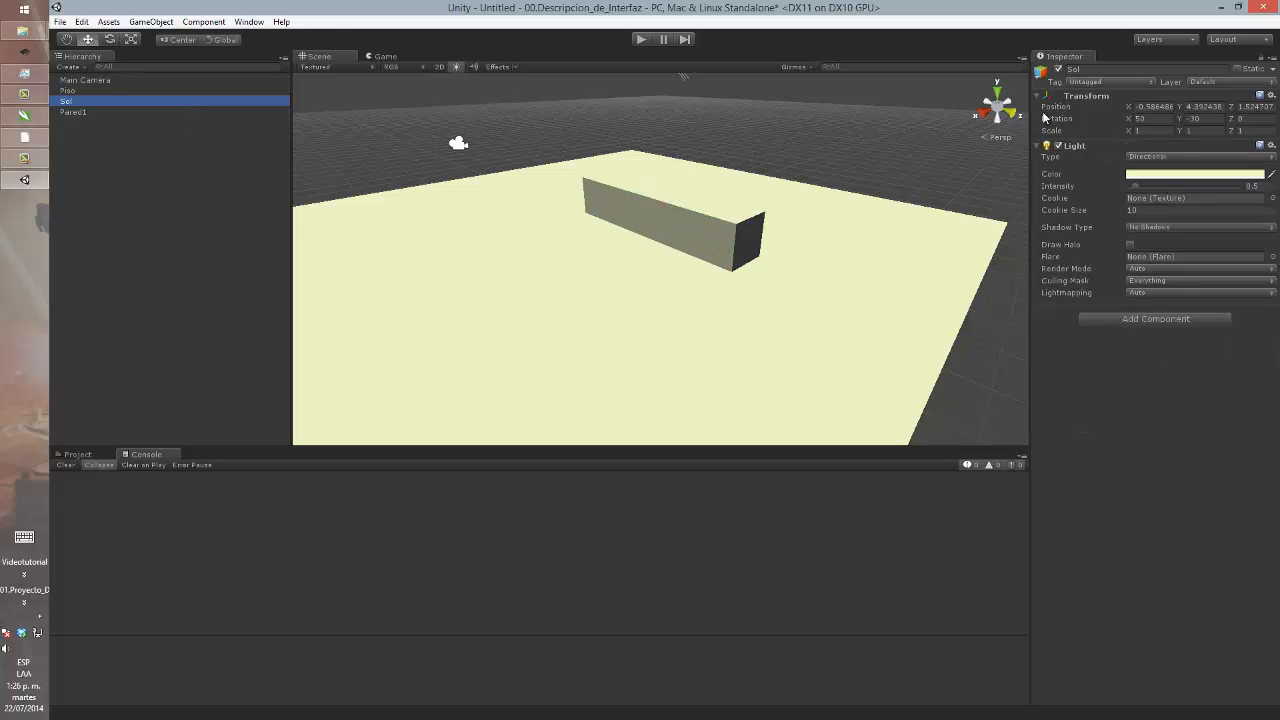
pyautogui.click(1160, 175)
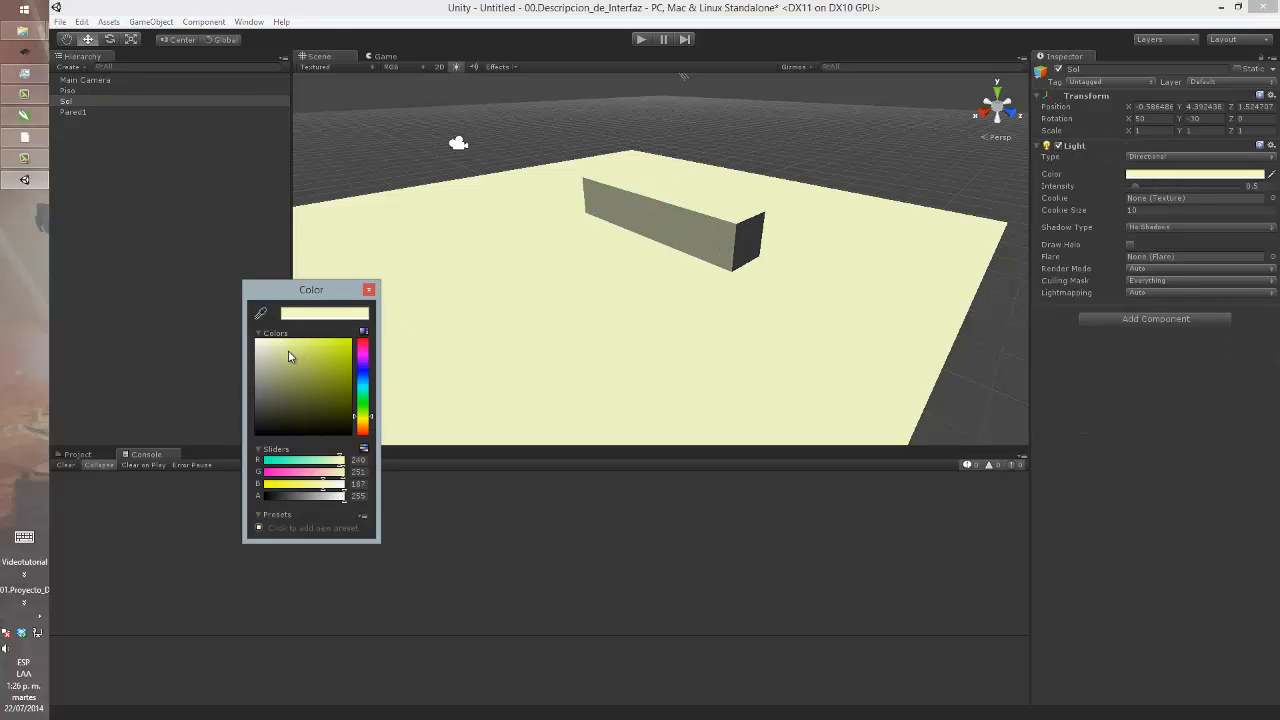
pyautogui.moveTo(282, 348); pyautogui.dragTo(268, 345)
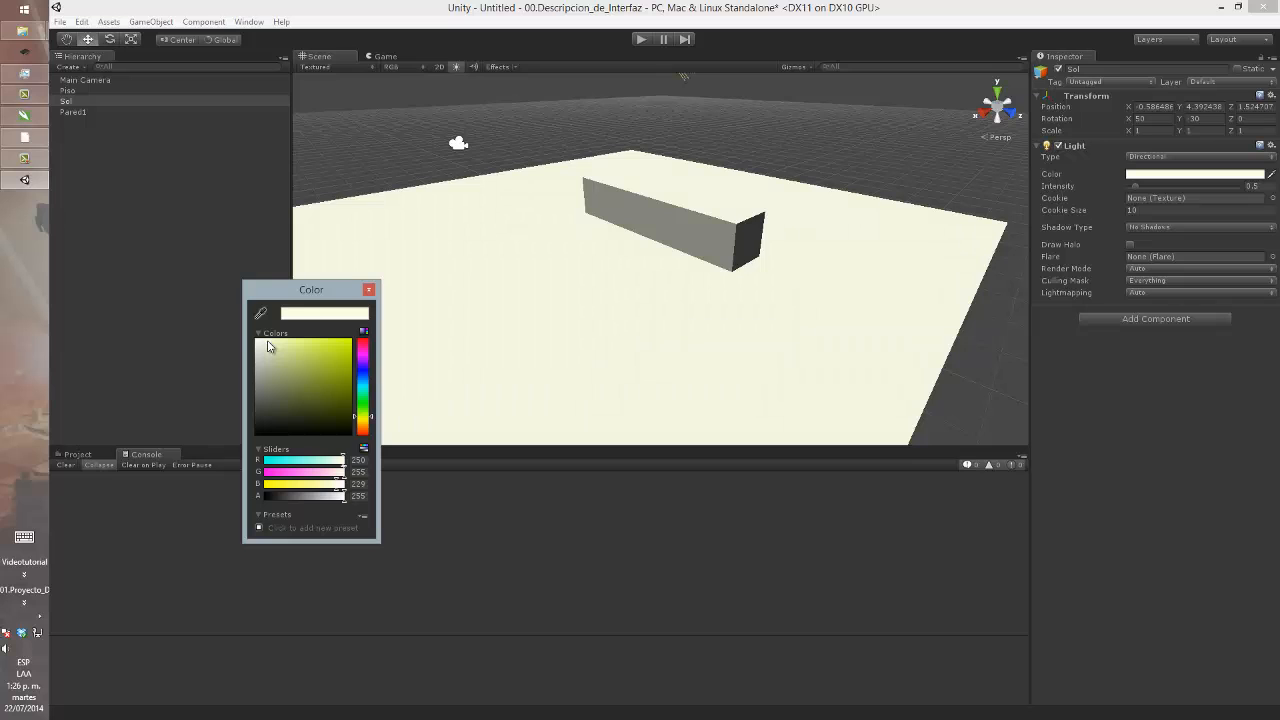
pyautogui.click(369, 289)
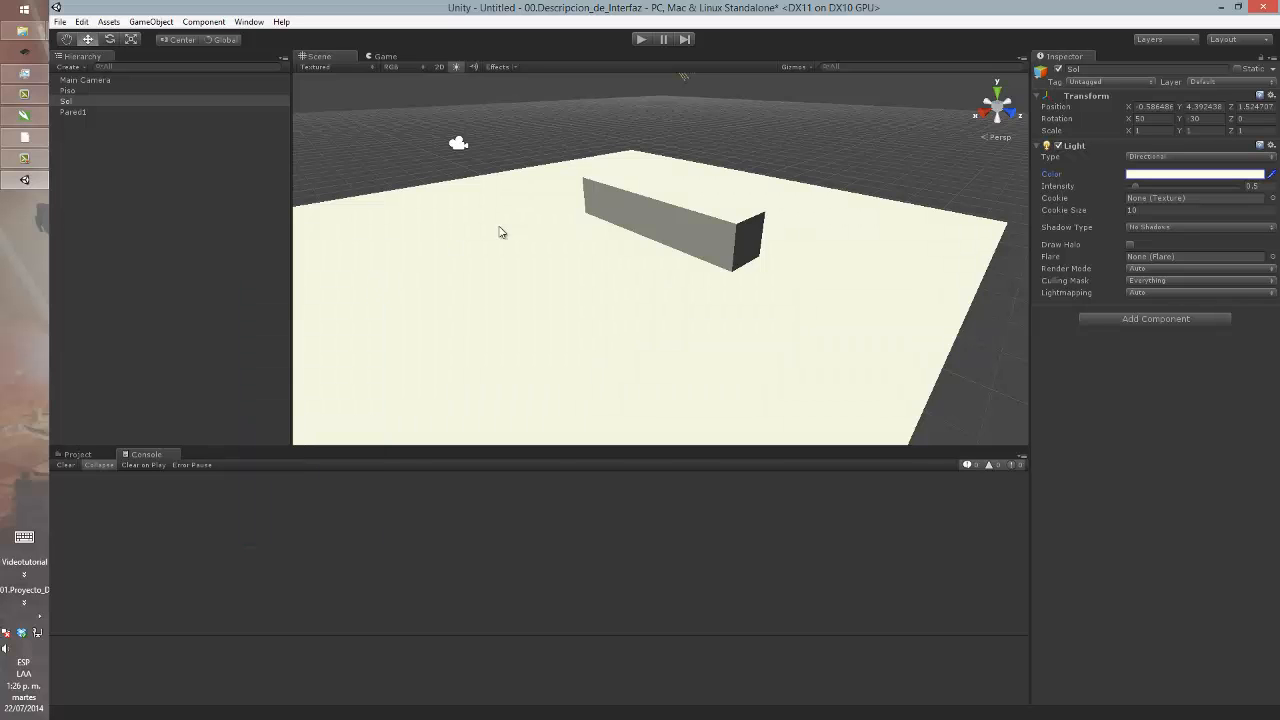
pyautogui.moveTo(517, 229); pyautogui.dragTo(542, 169, button='middle')
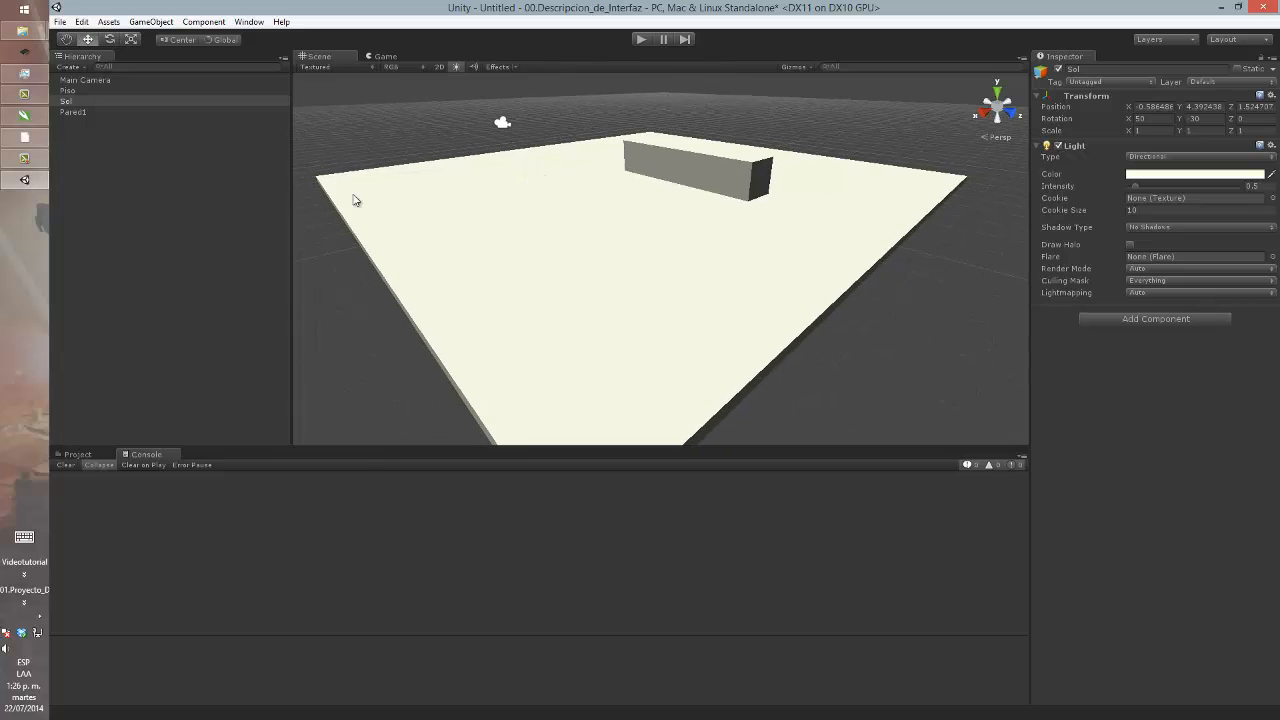
# - Import the Character Controller package with all of its assets
pyautogui.click(109, 22)
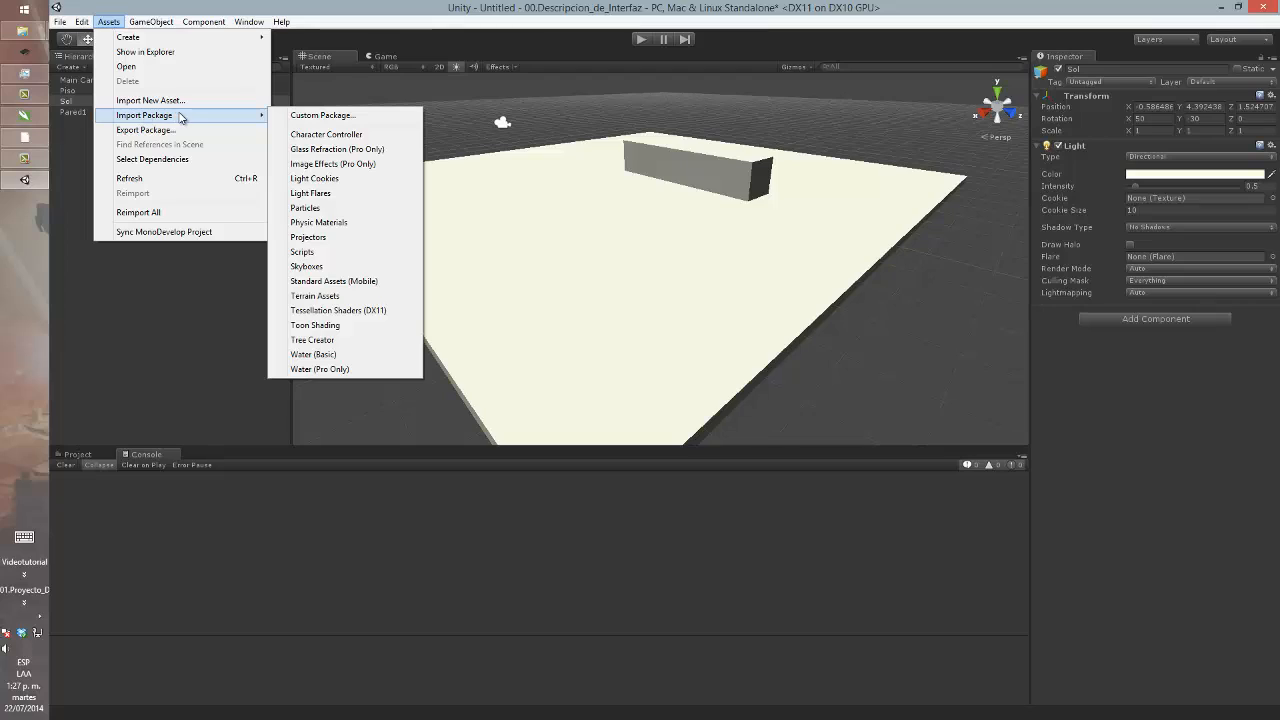
pyautogui.click(382, 135)
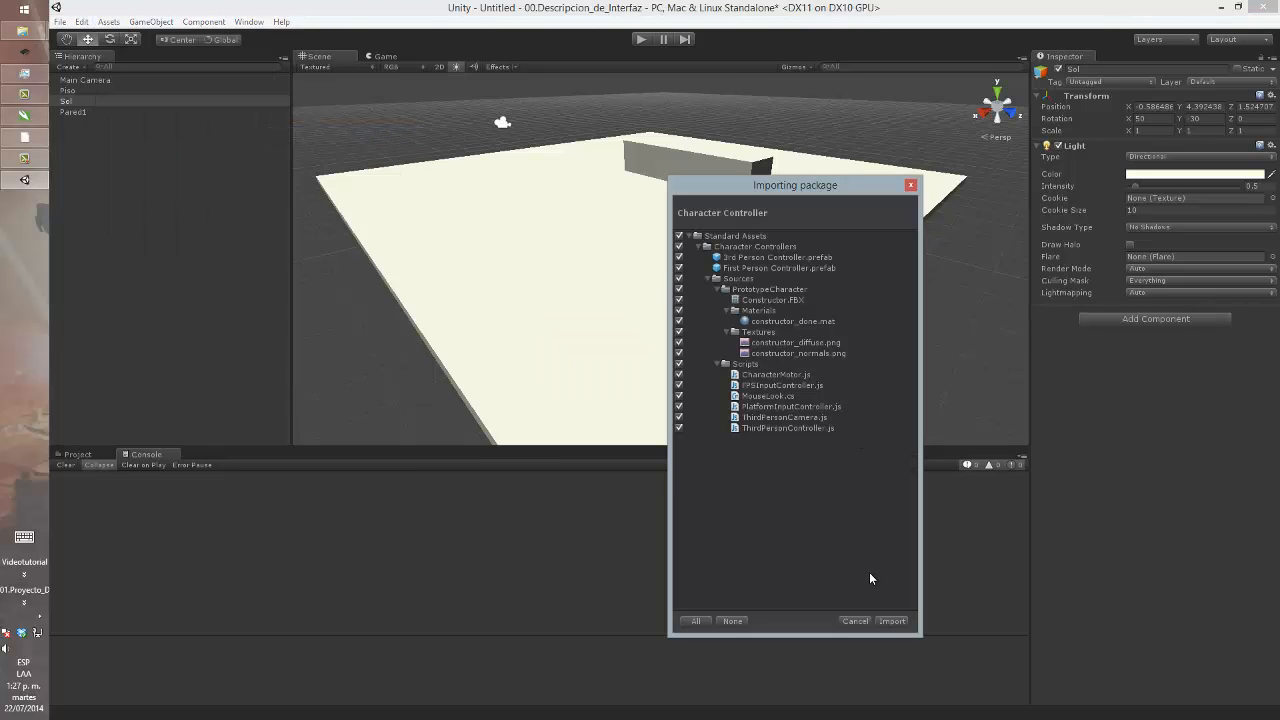
pyautogui.click(889, 621)
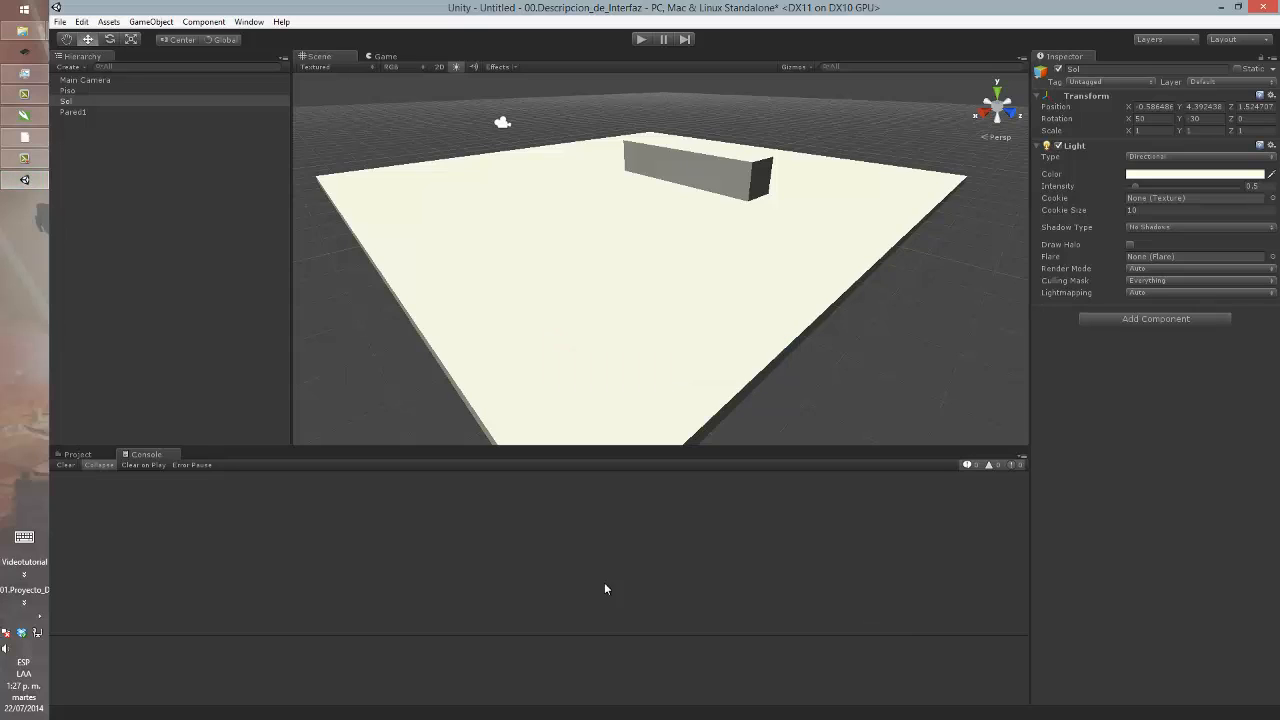
# - Place the 3rd Person Controller prefab from the Character Controllers folder on the floor near Pared1, at about X 4.94, Y 1.23, Z 3.53
pyautogui.click(100, 457)
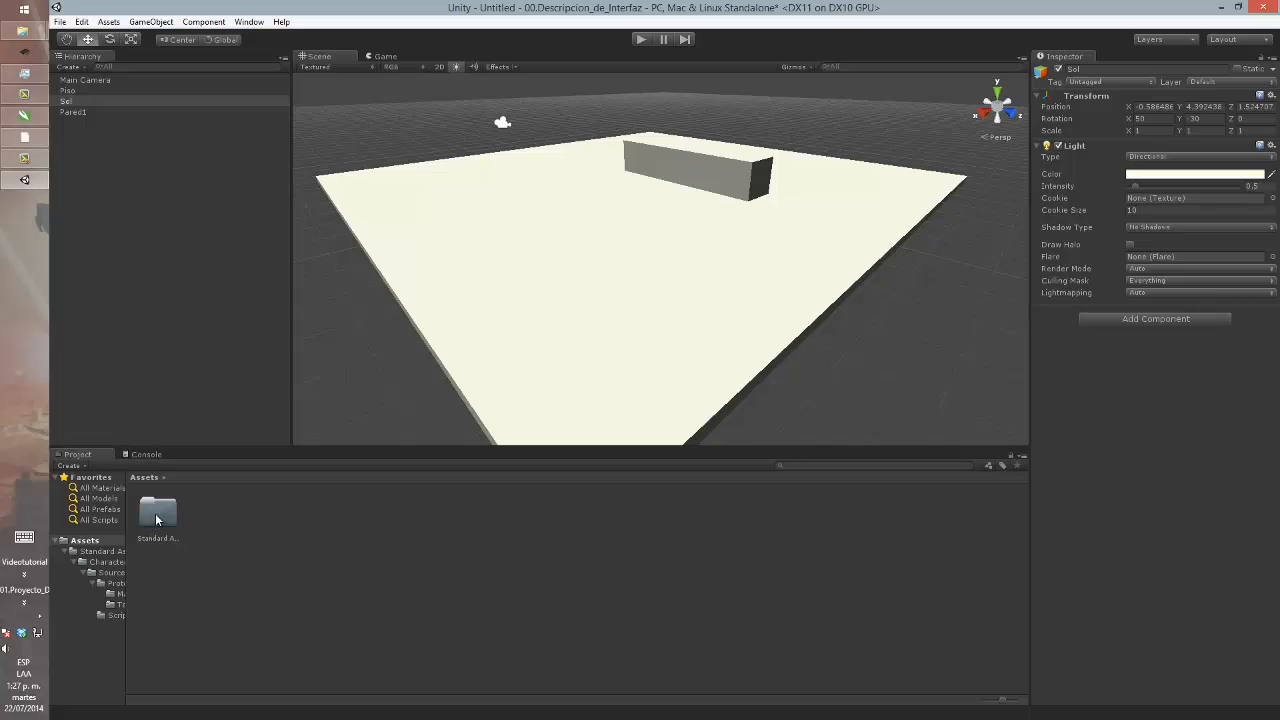
pyautogui.moveTo(126, 568); pyautogui.dragTo(216, 572)
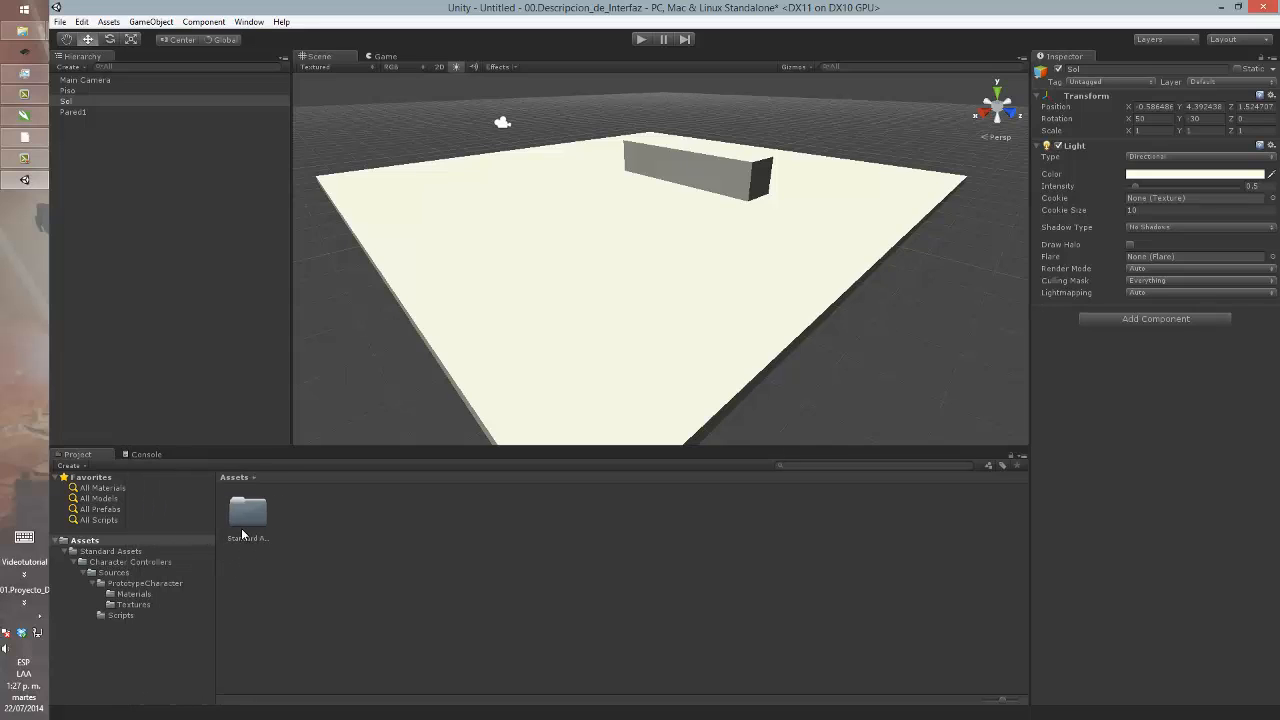
pyautogui.doubleClick(242, 535)
pyautogui.doubleClick(256, 530)
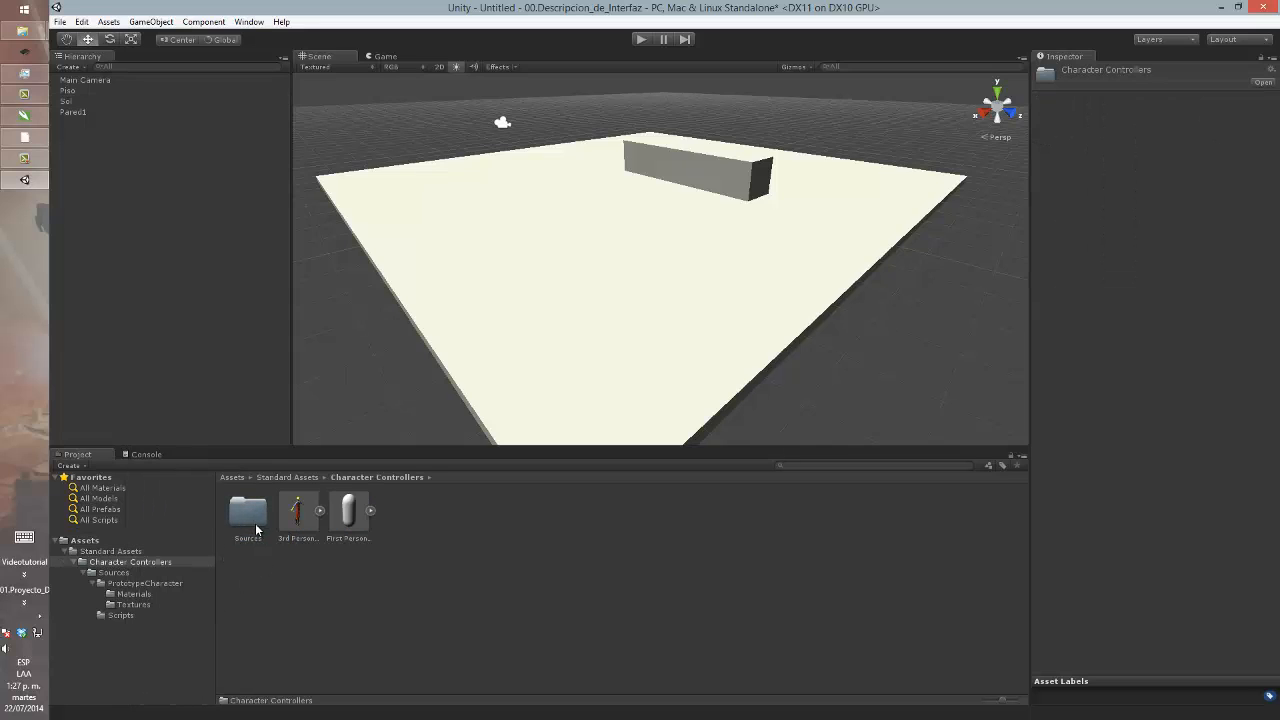
pyautogui.moveTo(295, 520); pyautogui.dragTo(482, 135)
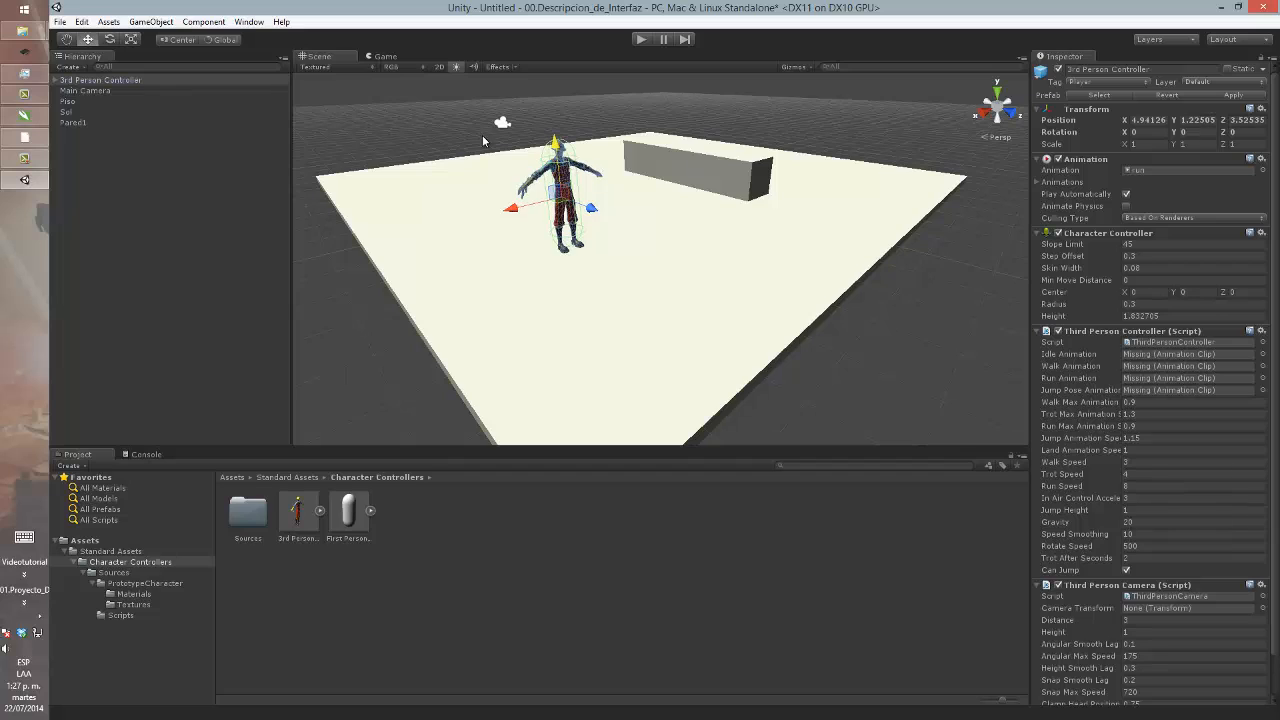
# - Dock the Game view beside the Scene view and enlarge both by narrowing the Hierarchy and shortening the Project area
pyautogui.click(394, 57)
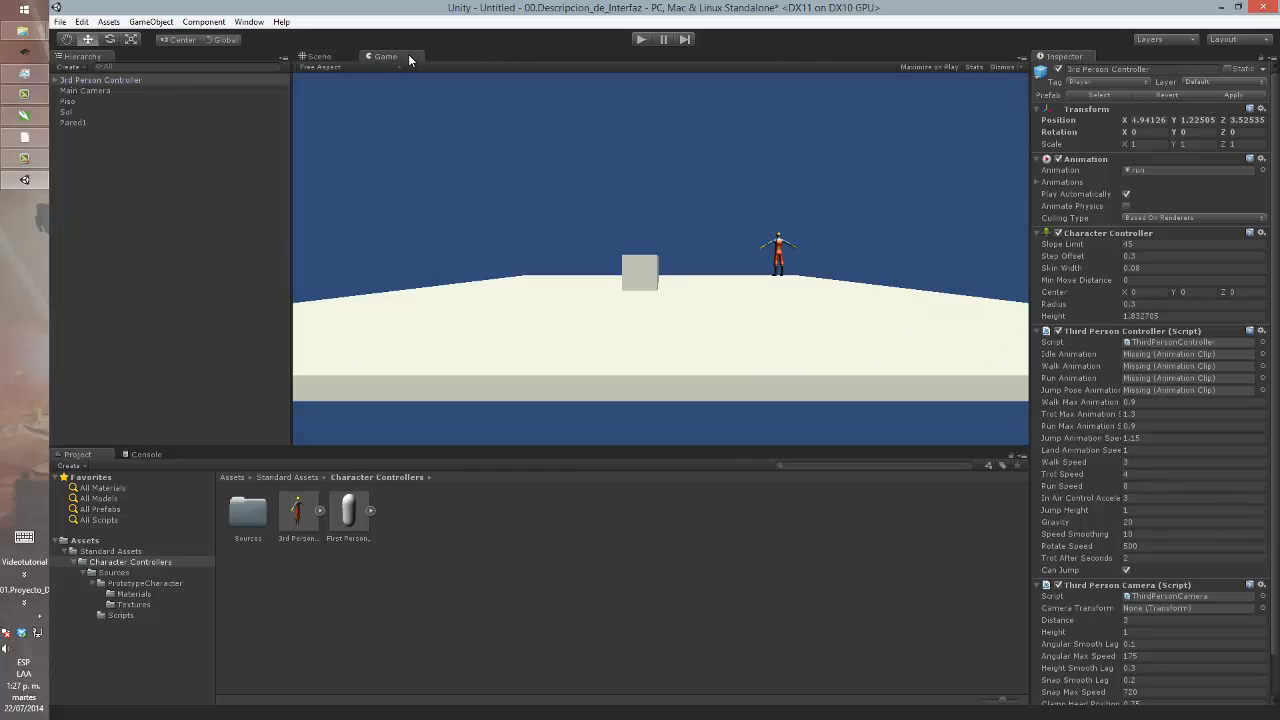
pyautogui.moveTo(420, 60); pyautogui.dragTo(930, 345)
pyautogui.moveTo(776, 344); pyautogui.dragTo(658, 327)
pyautogui.moveTo(291, 312); pyautogui.dragTo(204, 298)
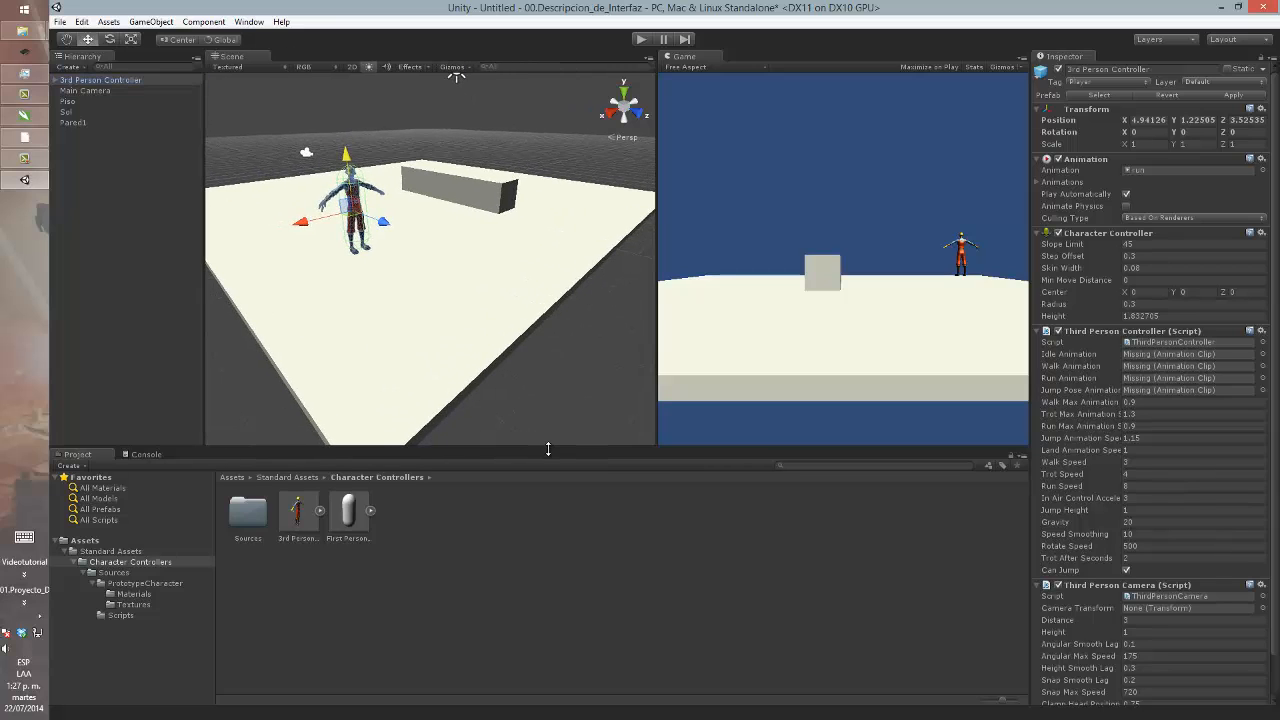
pyautogui.moveTo(547, 449); pyautogui.dragTo(549, 509)
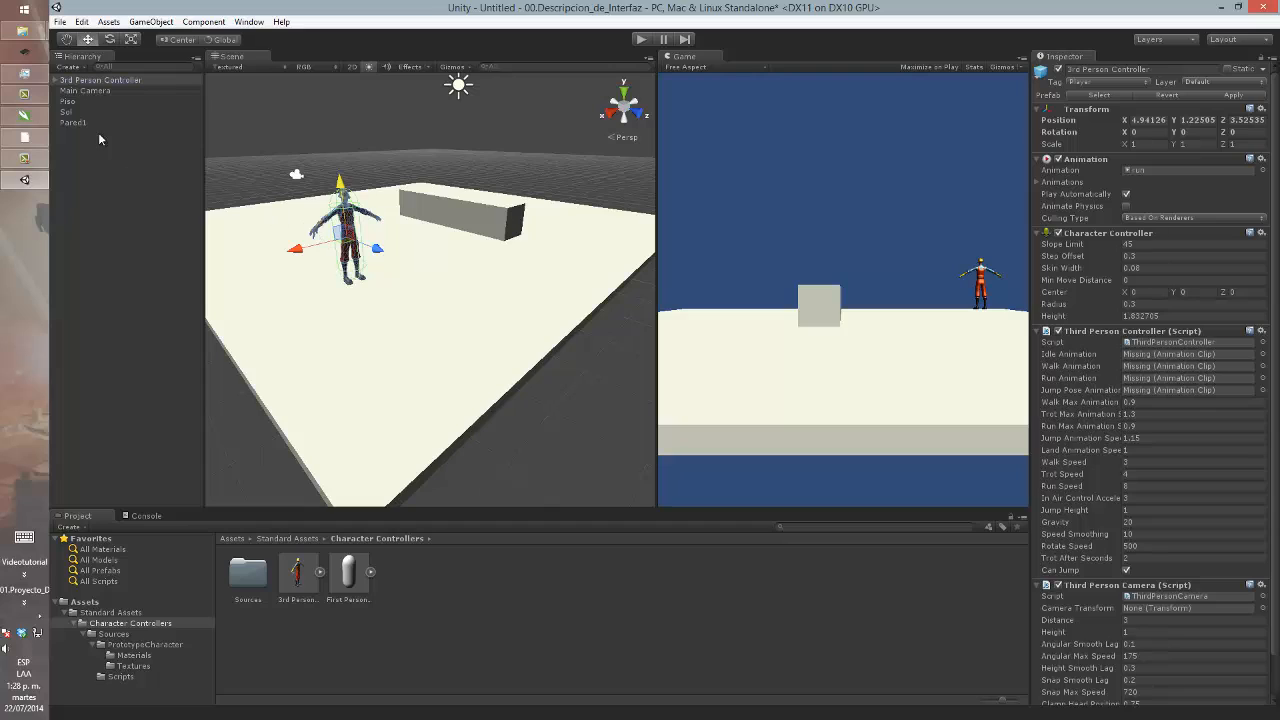
# - Expand the 3rd Person Controller's bone hierarchy down to Bip001 Spine and examine the components and scripts attached to the character
pyautogui.click(56, 81)
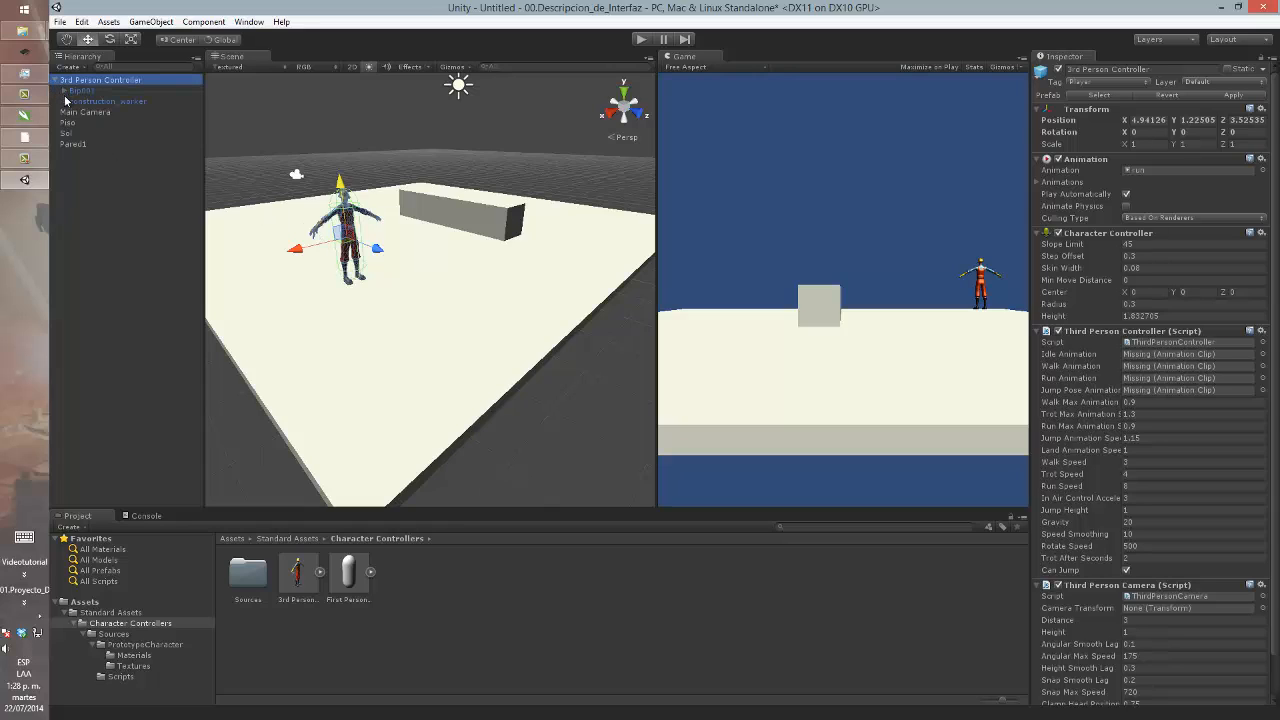
pyautogui.click(65, 91)
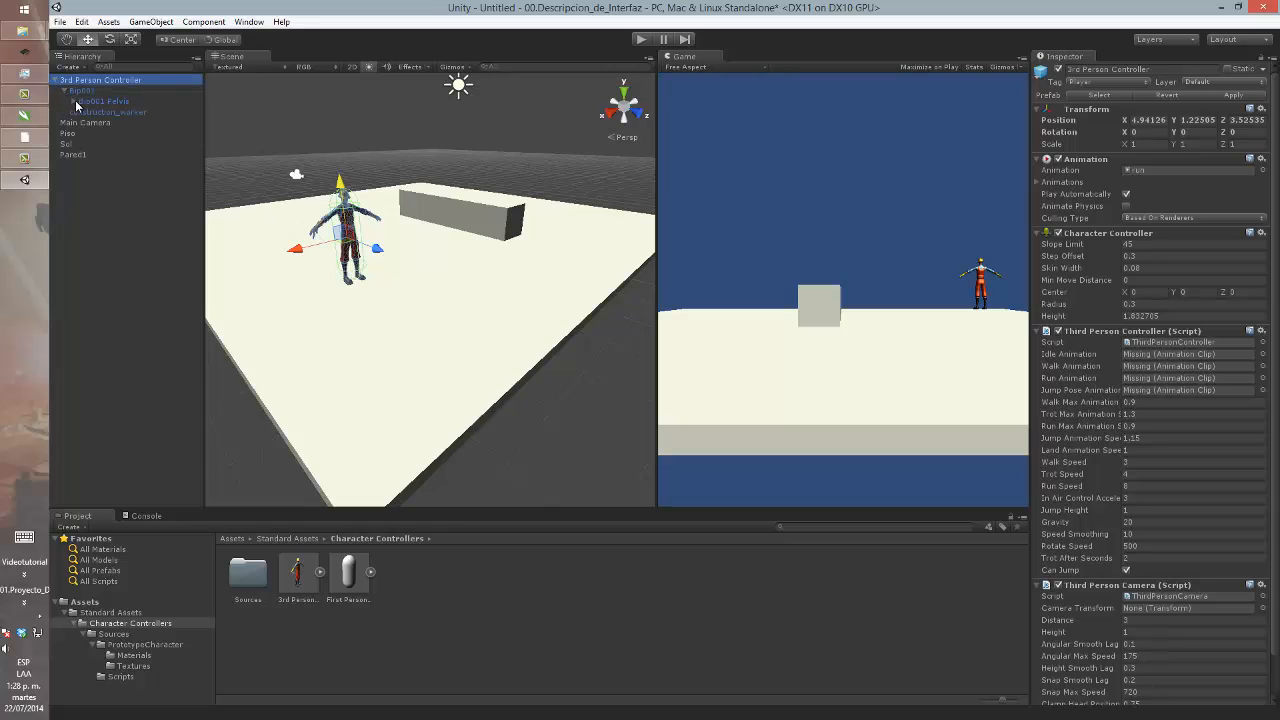
pyautogui.click(74, 101)
pyautogui.click(83, 112)
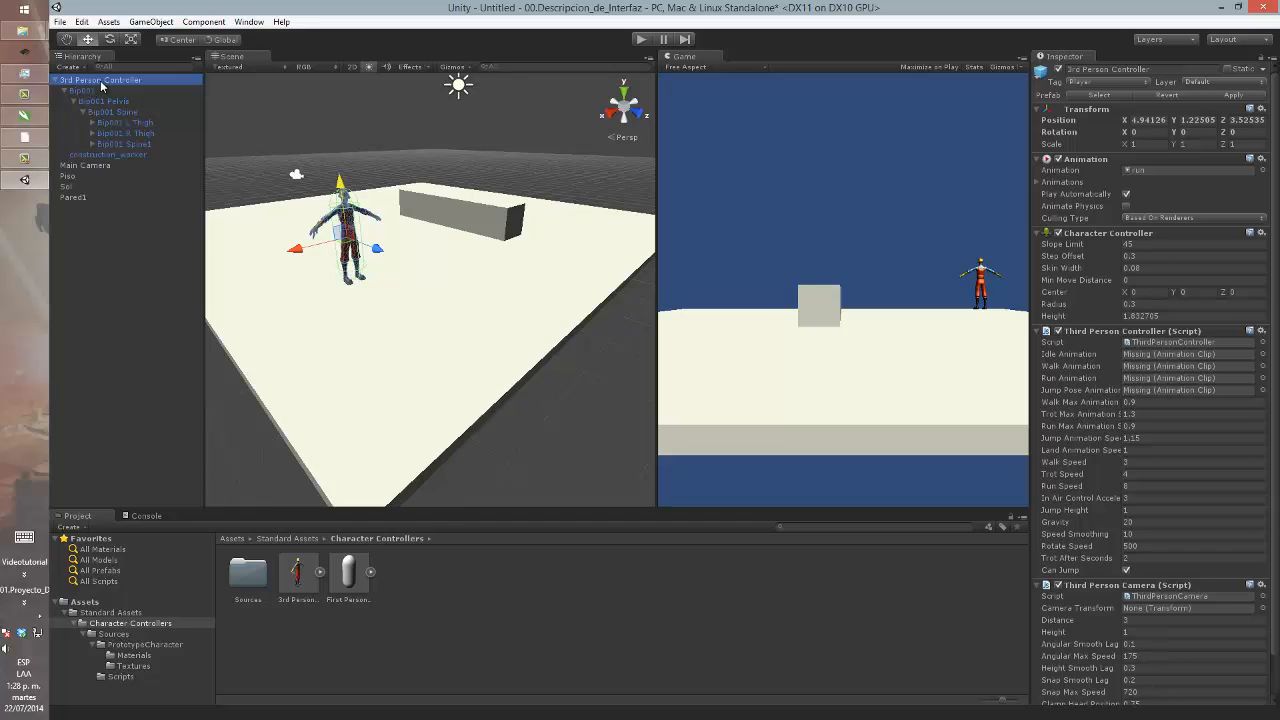
pyautogui.click(116, 349)
pyautogui.click(95, 80)
pyautogui.scroll(-2, 1134, 393)
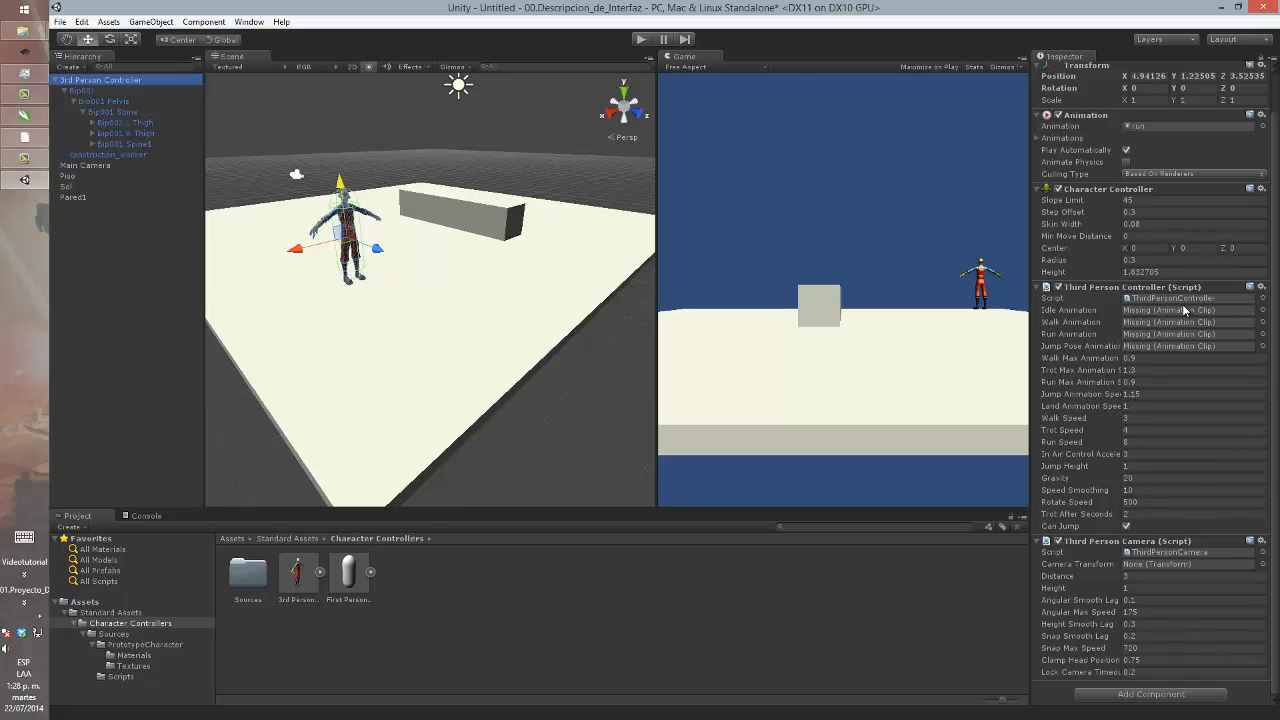
pyautogui.scroll(2, 1188, 309)
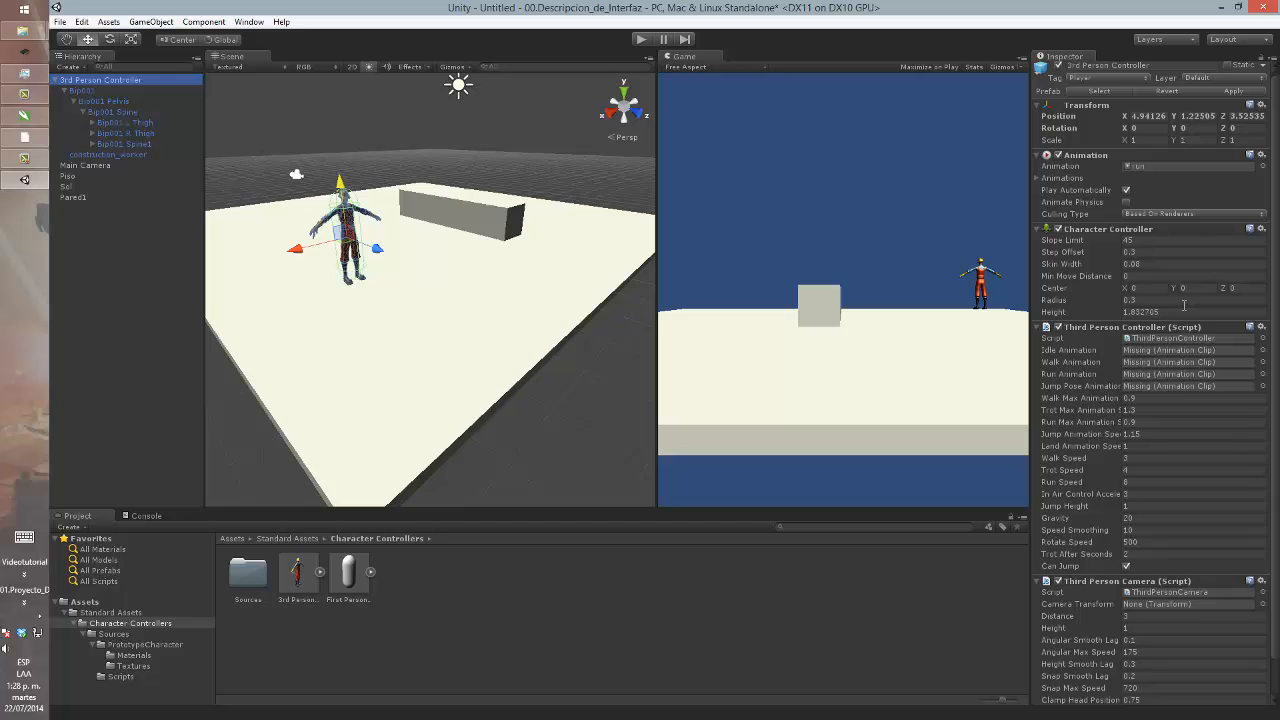
# - Play the scene, run the character around and into Pared1 to test its movement and collision, and stop playback
pyautogui.click(641, 39)
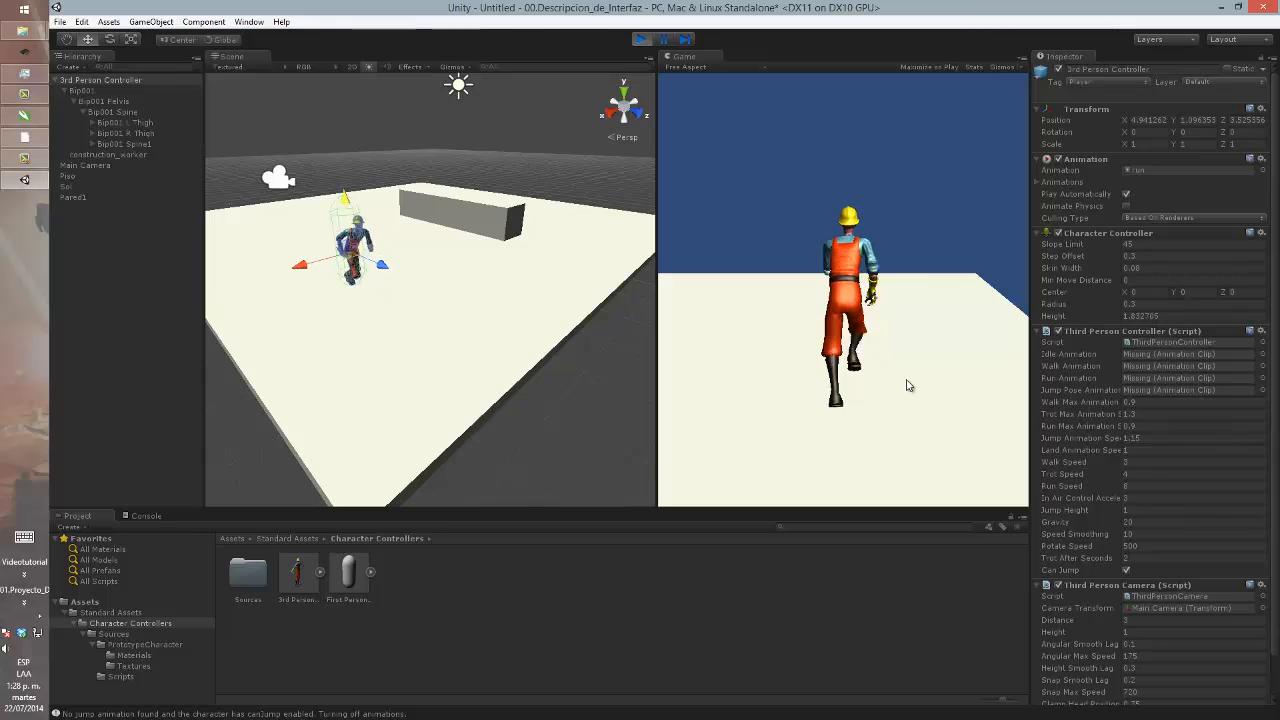
pyautogui.press('Left')
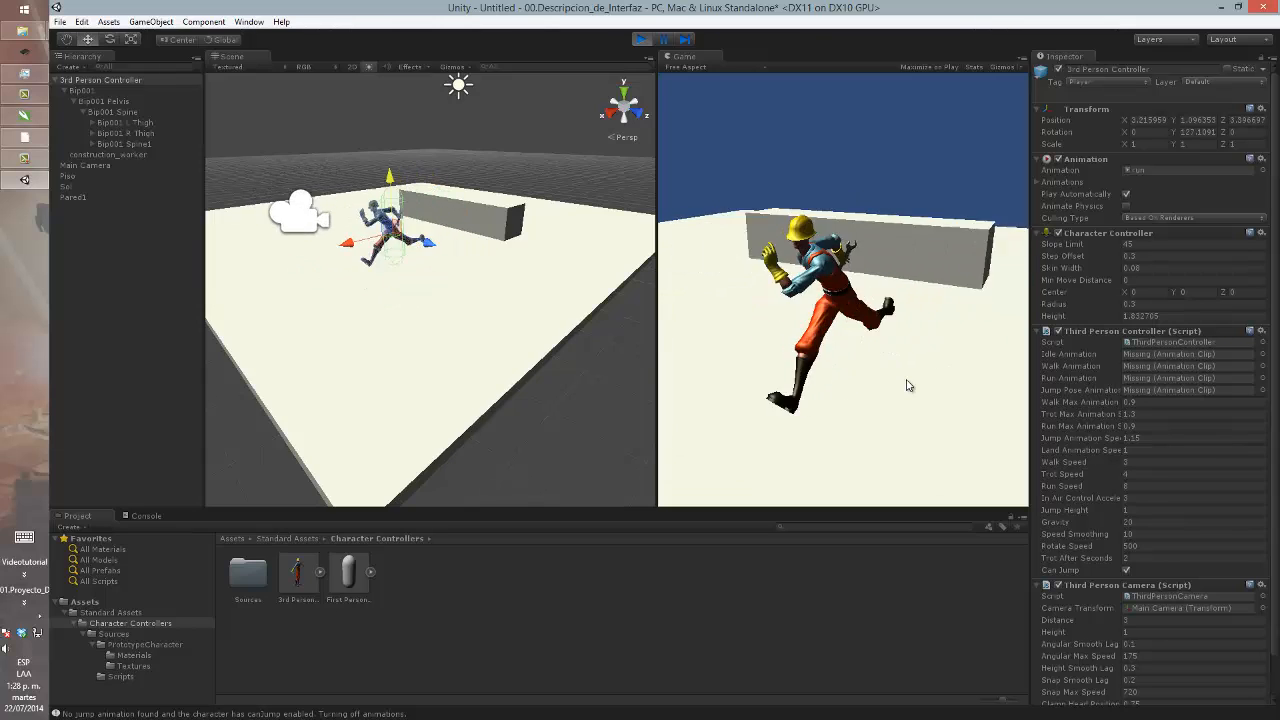
pyautogui.press('Right')
pyautogui.press('Up')
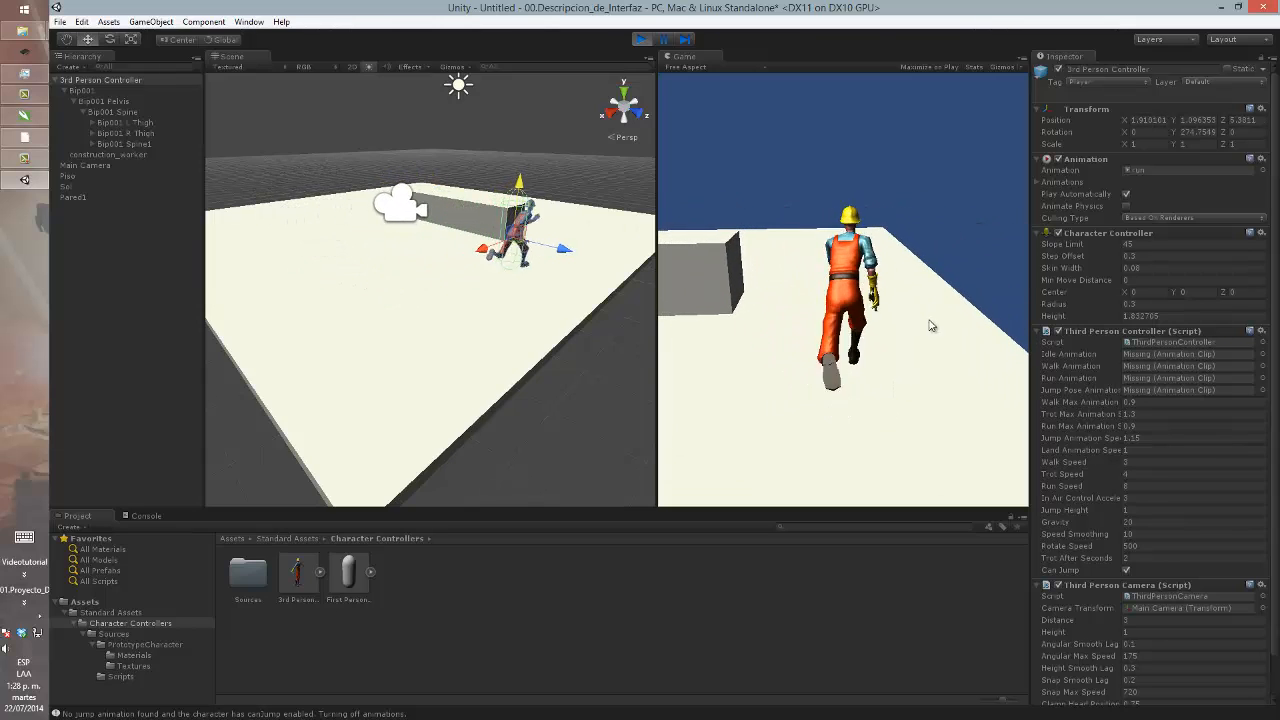
pyautogui.press('Left')
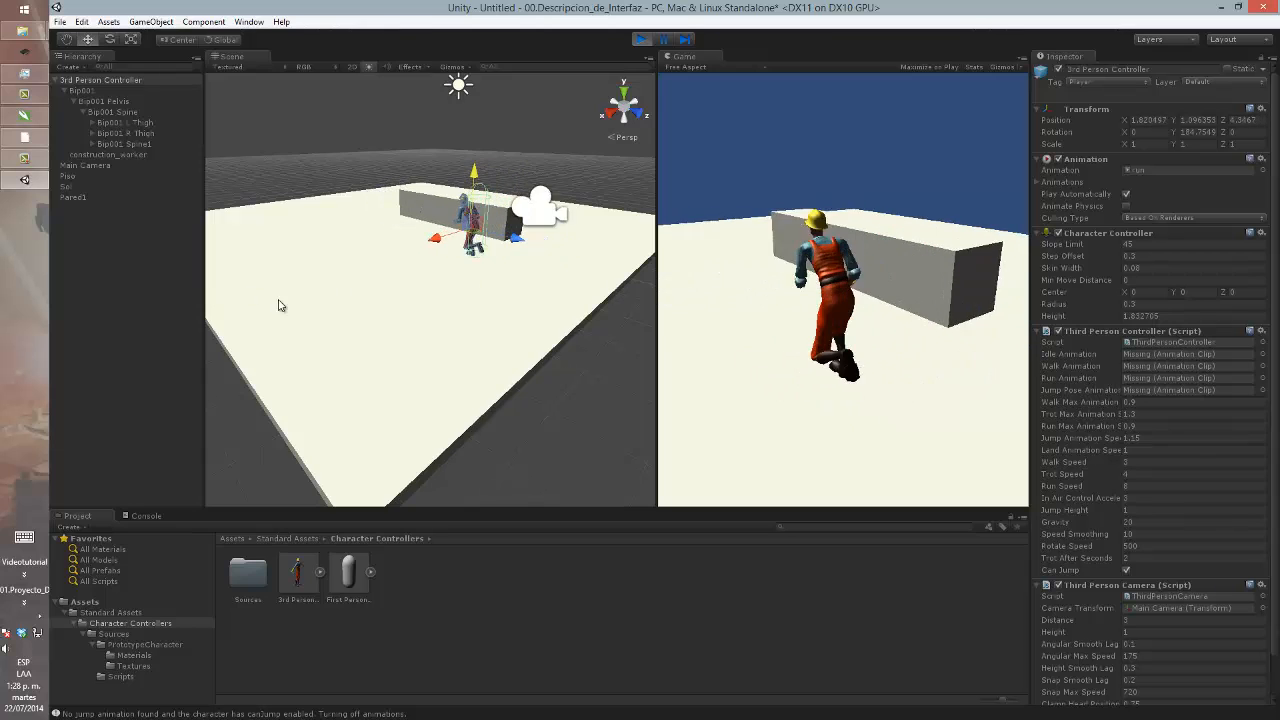
pyautogui.press('Right')
pyautogui.press('Up')
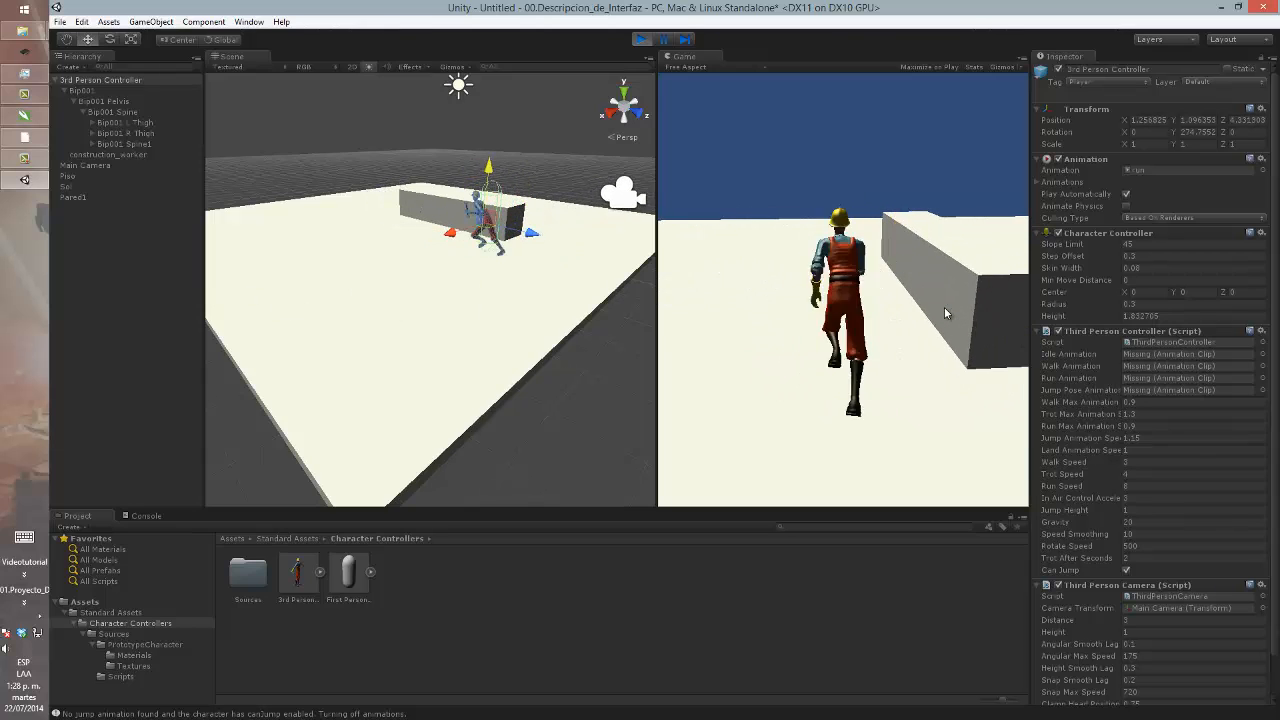
pyautogui.press('Right')
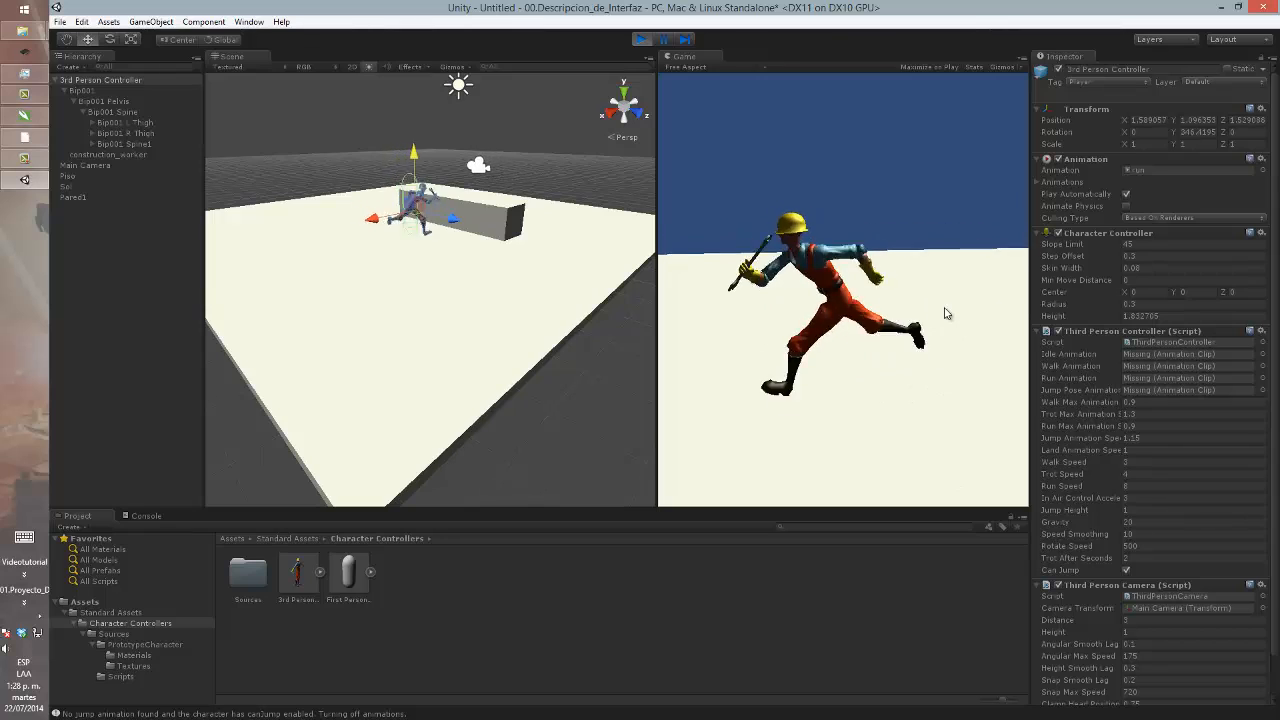
pyautogui.press('Up')
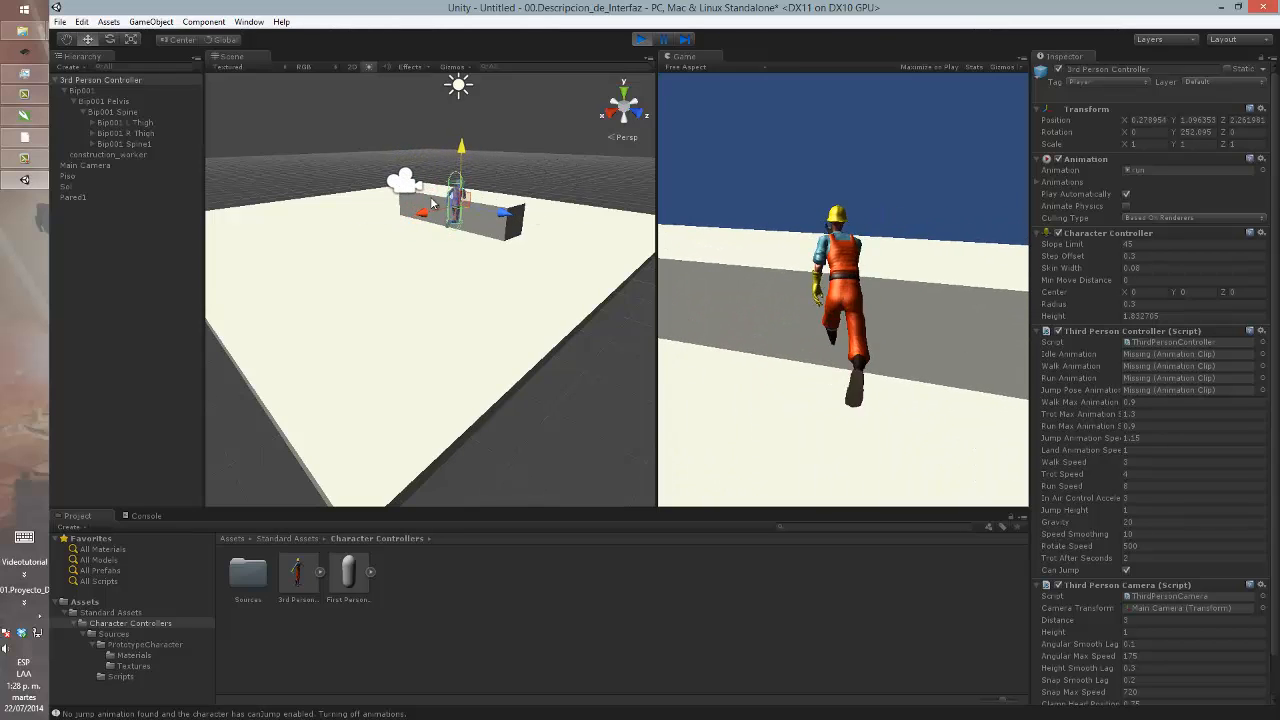
pyautogui.press('Right')
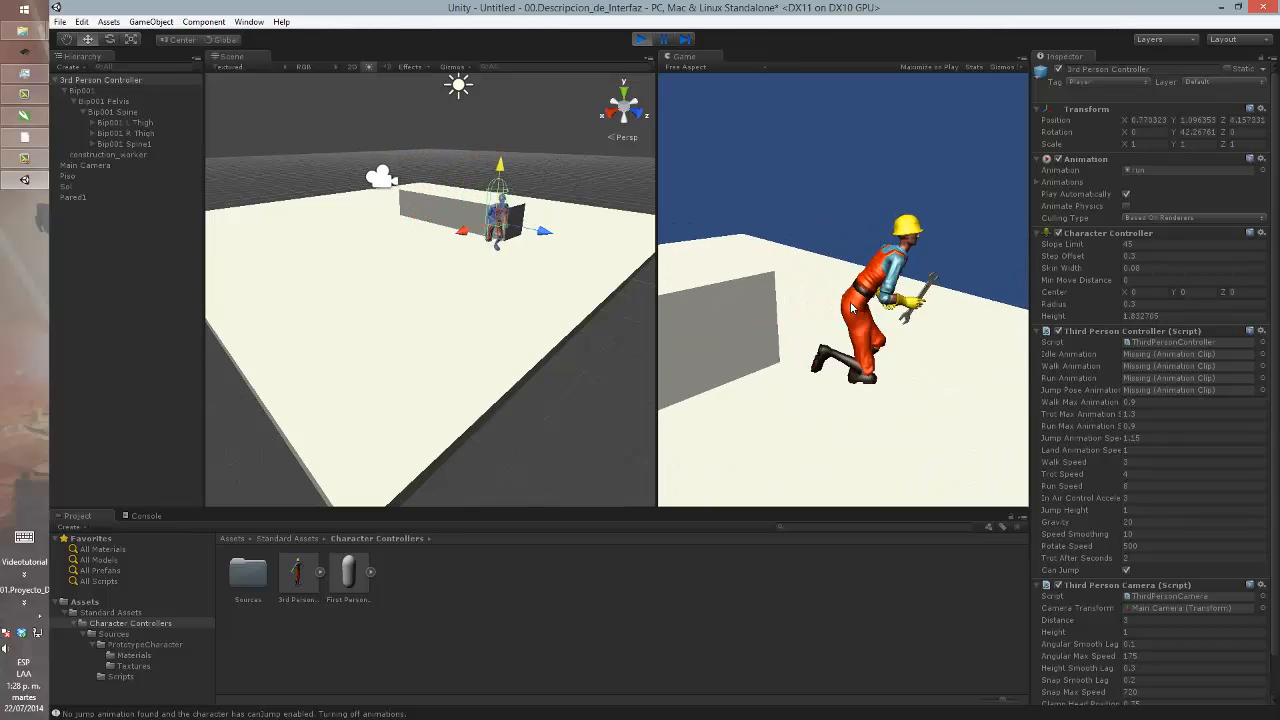
pyautogui.press('Right')
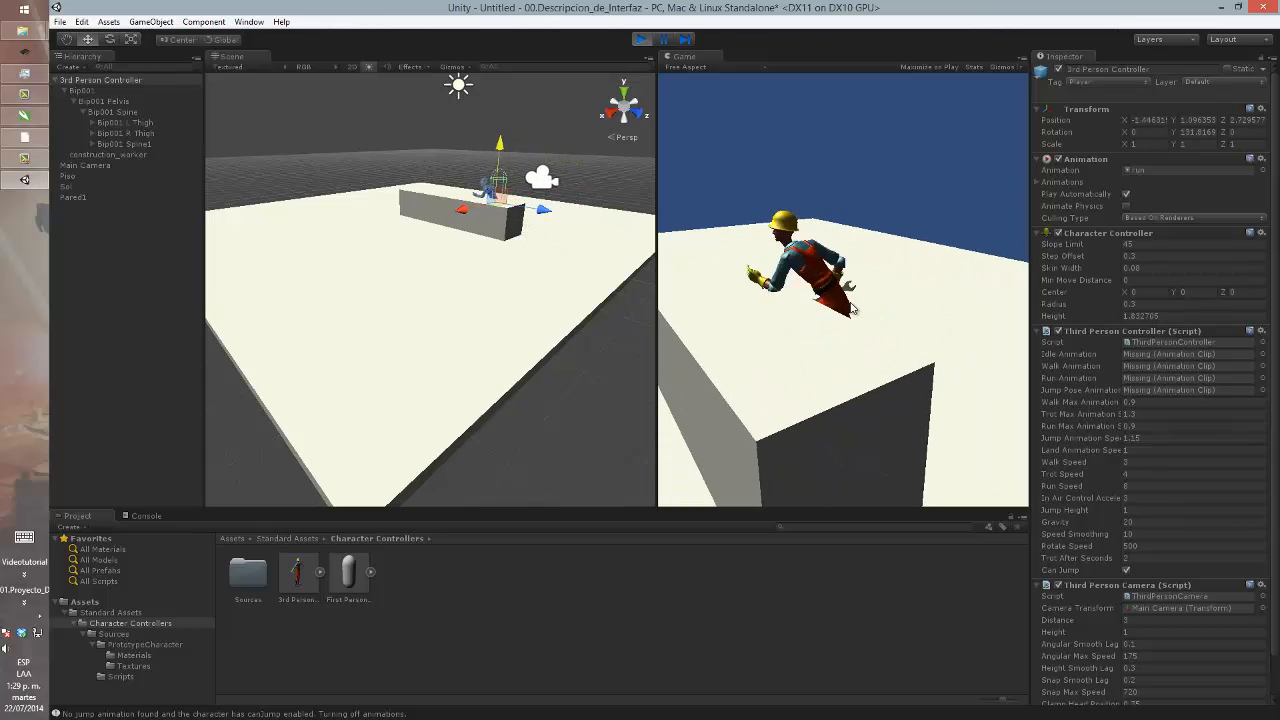
pyautogui.press('Up')
pyautogui.press('Left')
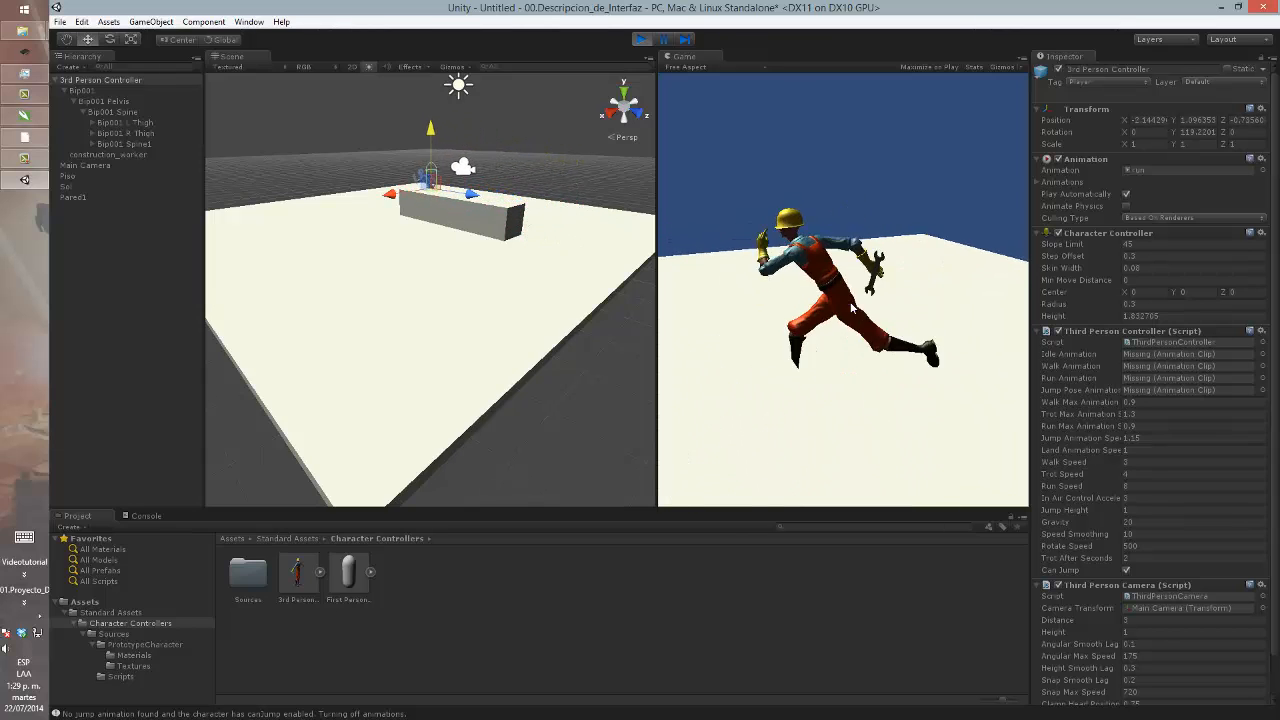
pyautogui.press('Up')
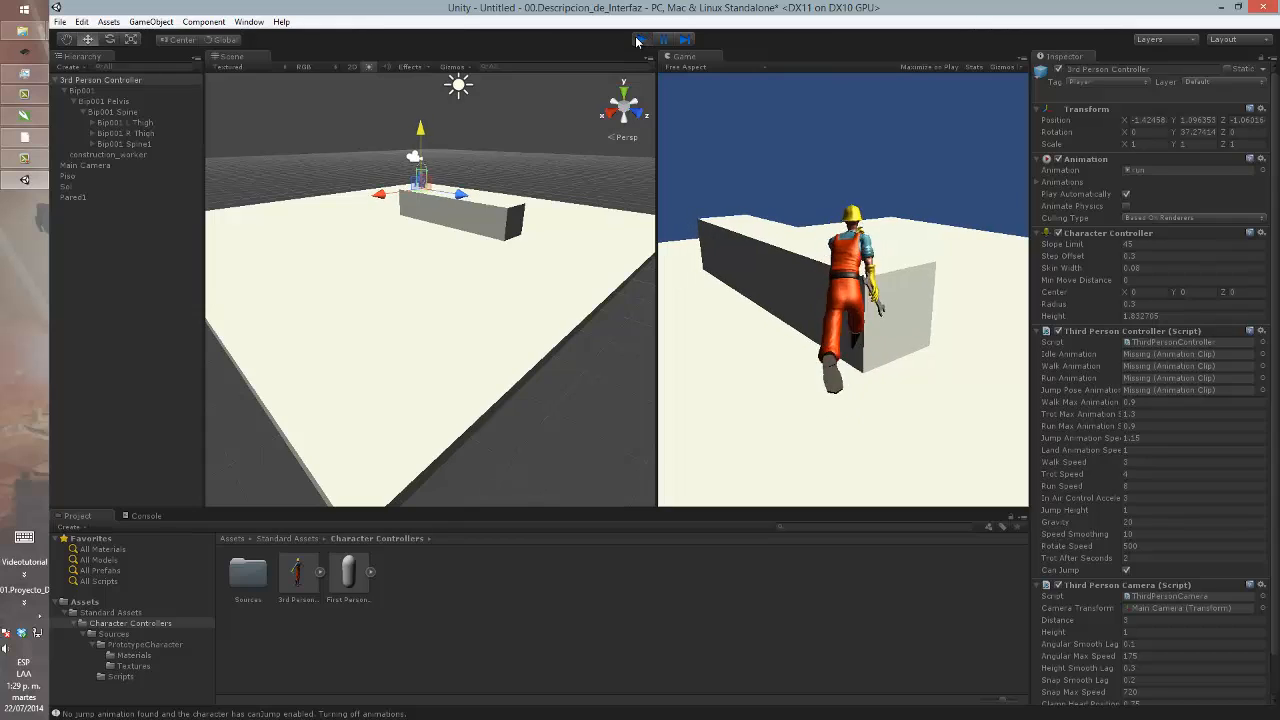
pyautogui.click(640, 40)
# - Frame the 3rd Person Controller in the Scene view, play the scene briefly again, stop it and select the controller
pyautogui.click(640, 40)
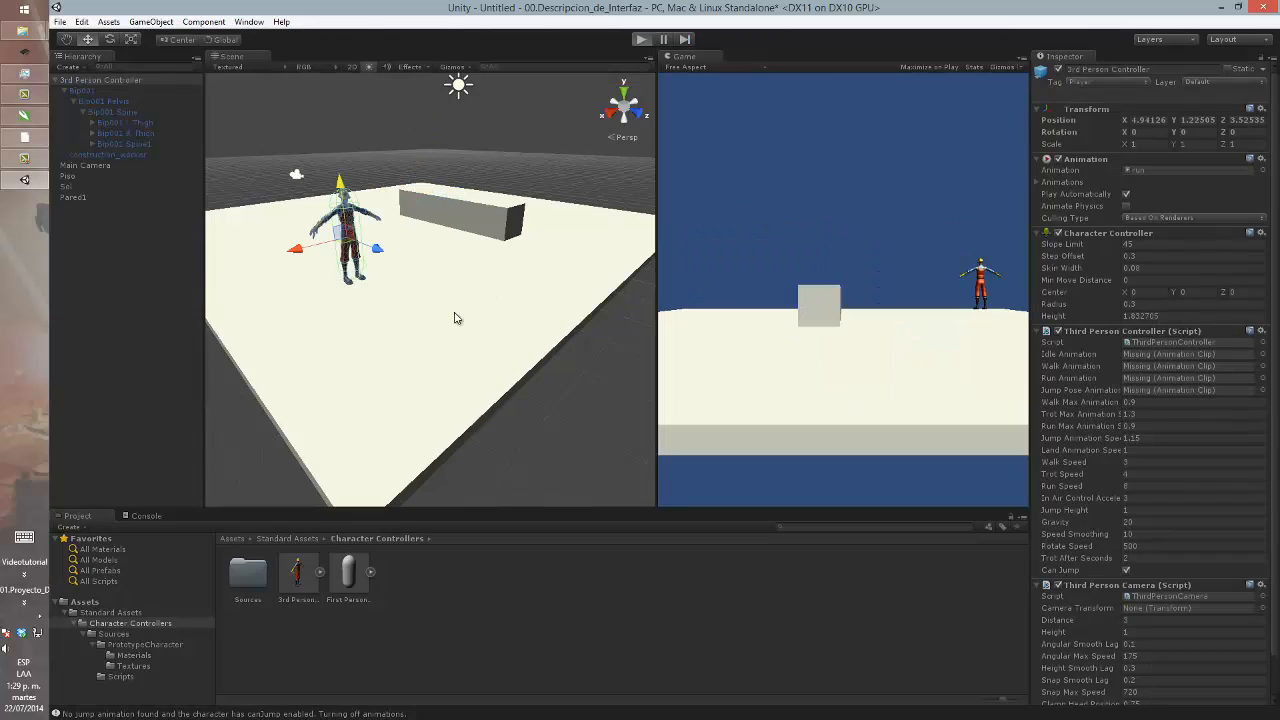
pyautogui.doubleClick(113, 80)
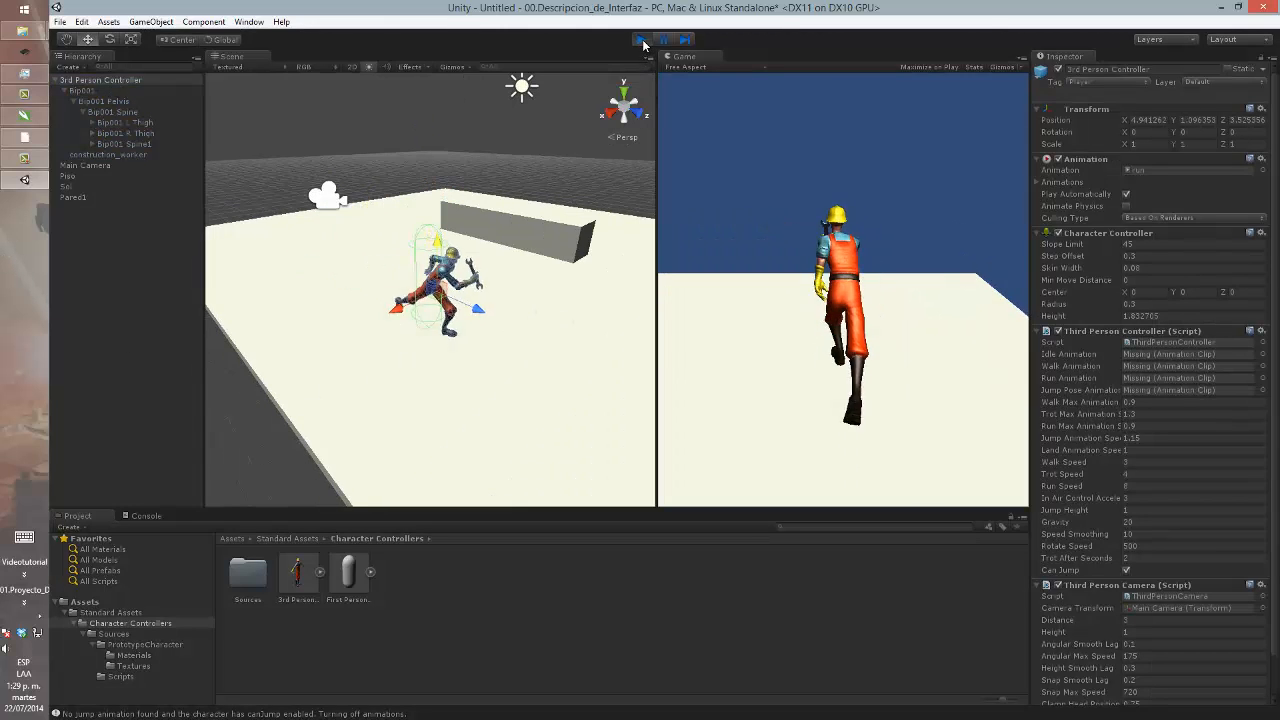
pyautogui.click(640, 40)
pyautogui.click(127, 79)
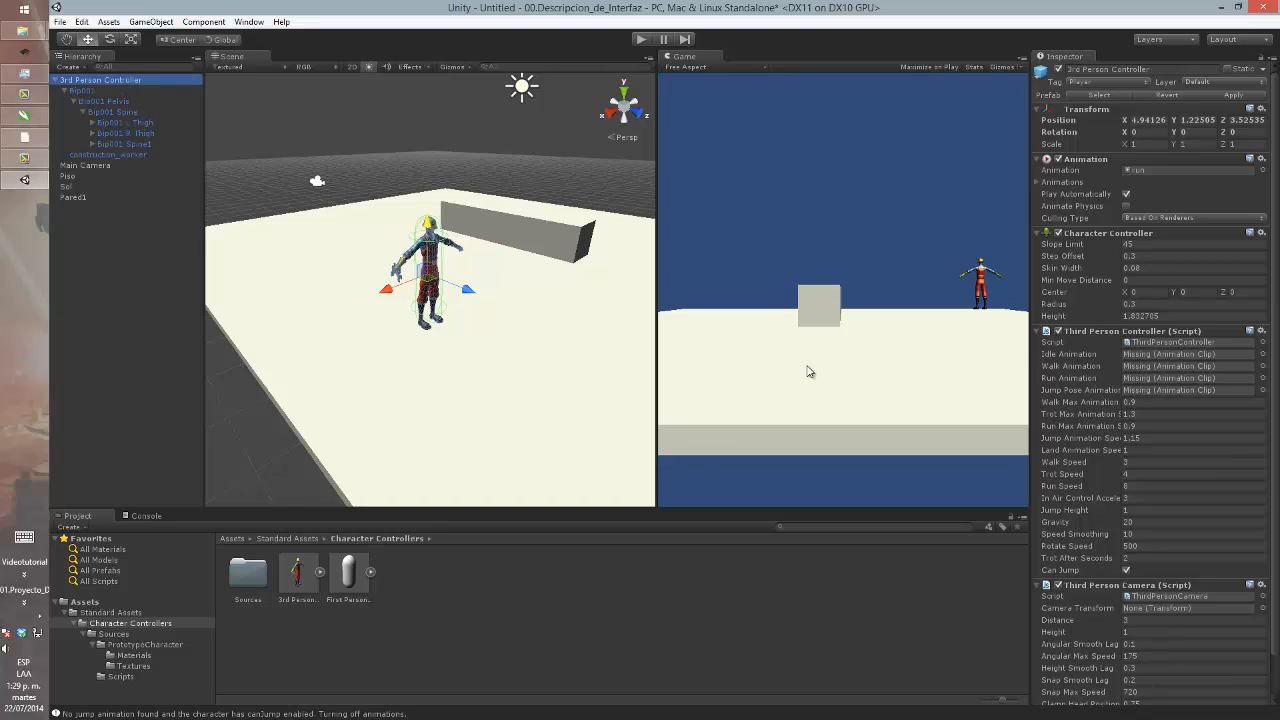
# - Examine the idle, walk, run and jump pose animation slots of the character's Third Person Controller script
pyautogui.click(1214, 355)
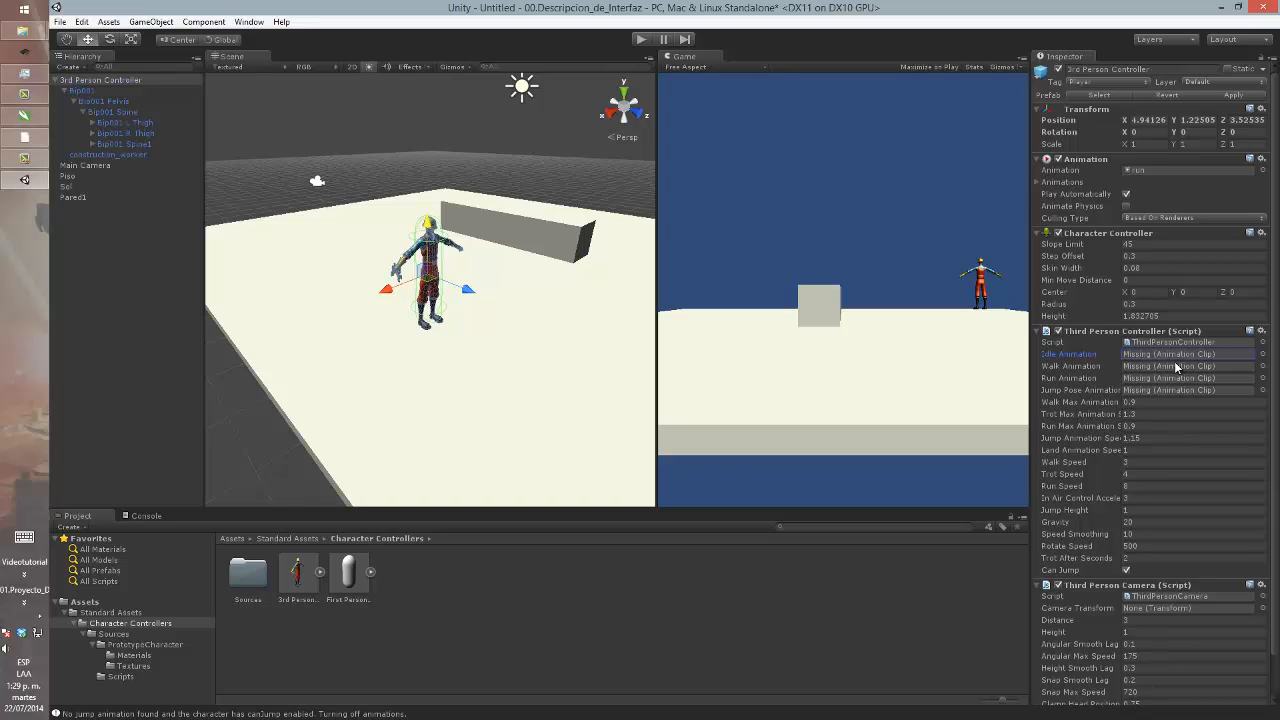
pyautogui.click(1169, 365)
pyautogui.click(1156, 380)
pyautogui.click(1158, 389)
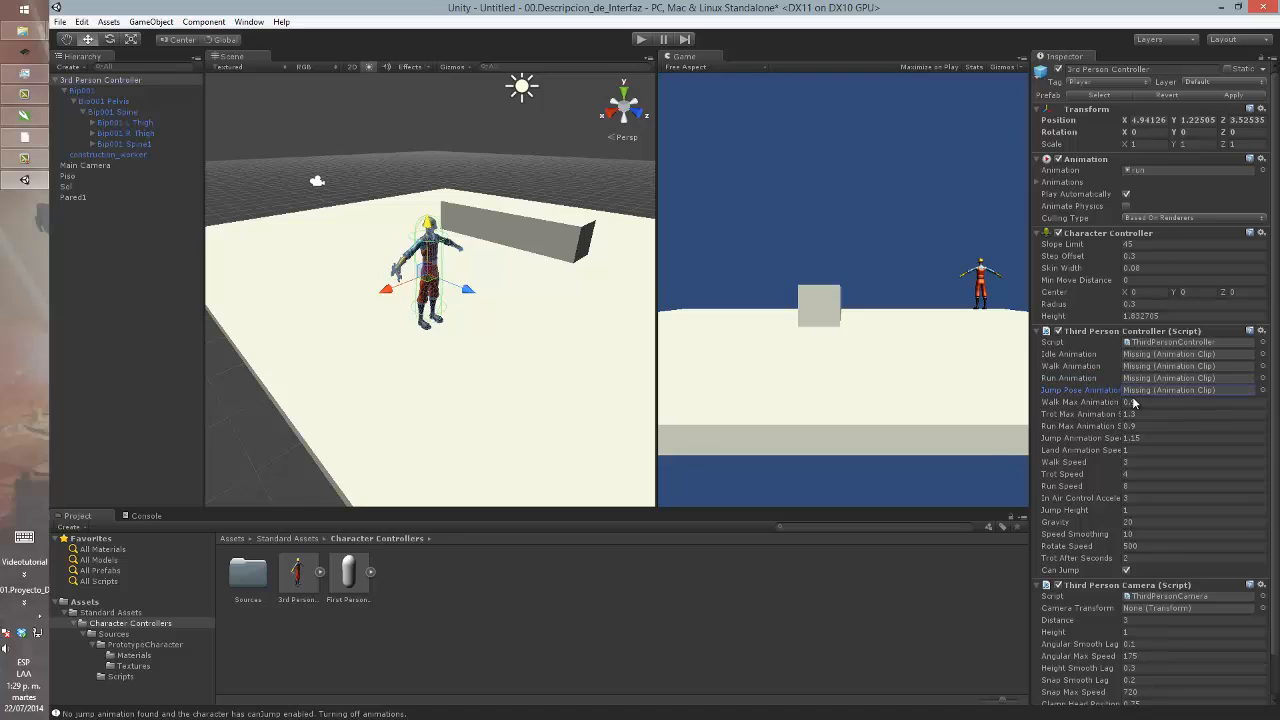
# - Assign the PrototypeCharacter clips idle, jump_pose, run and walk to Elements 0 to 3 of the Animation component's Animations list
pyautogui.click(1037, 183)
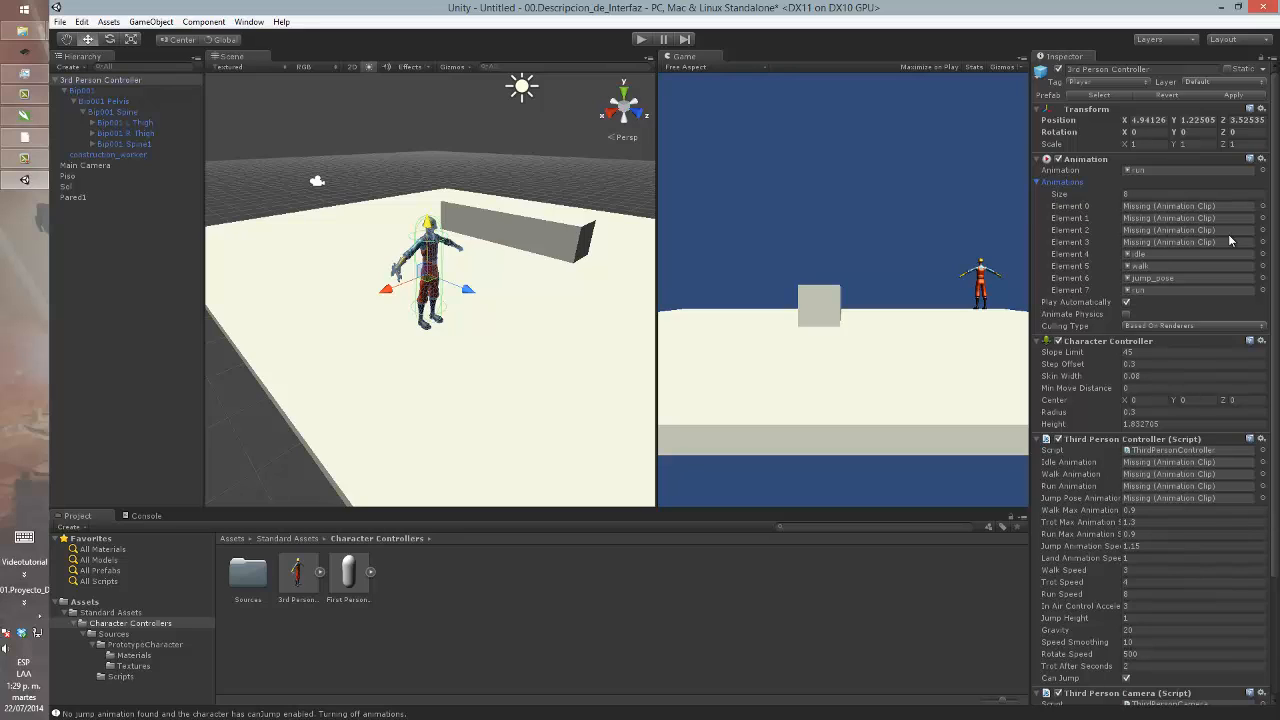
pyautogui.click(1154, 253)
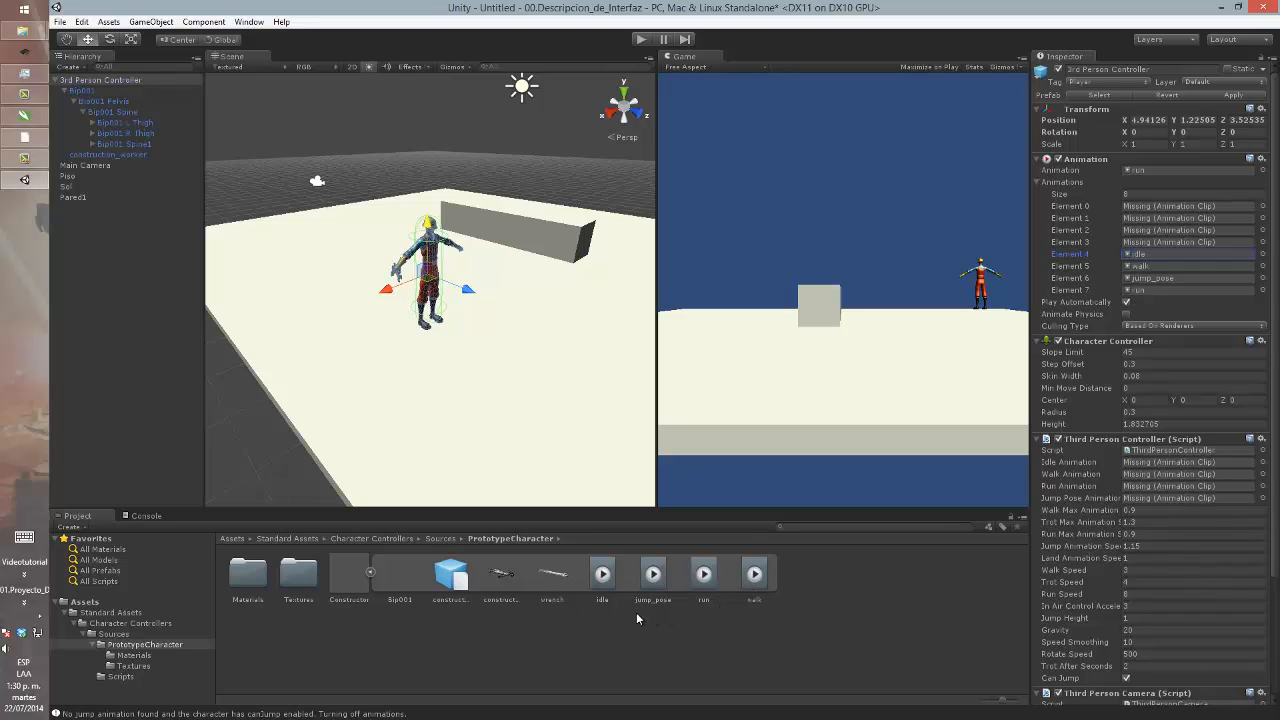
pyautogui.moveTo(605, 588); pyautogui.dragTo(1168, 208)
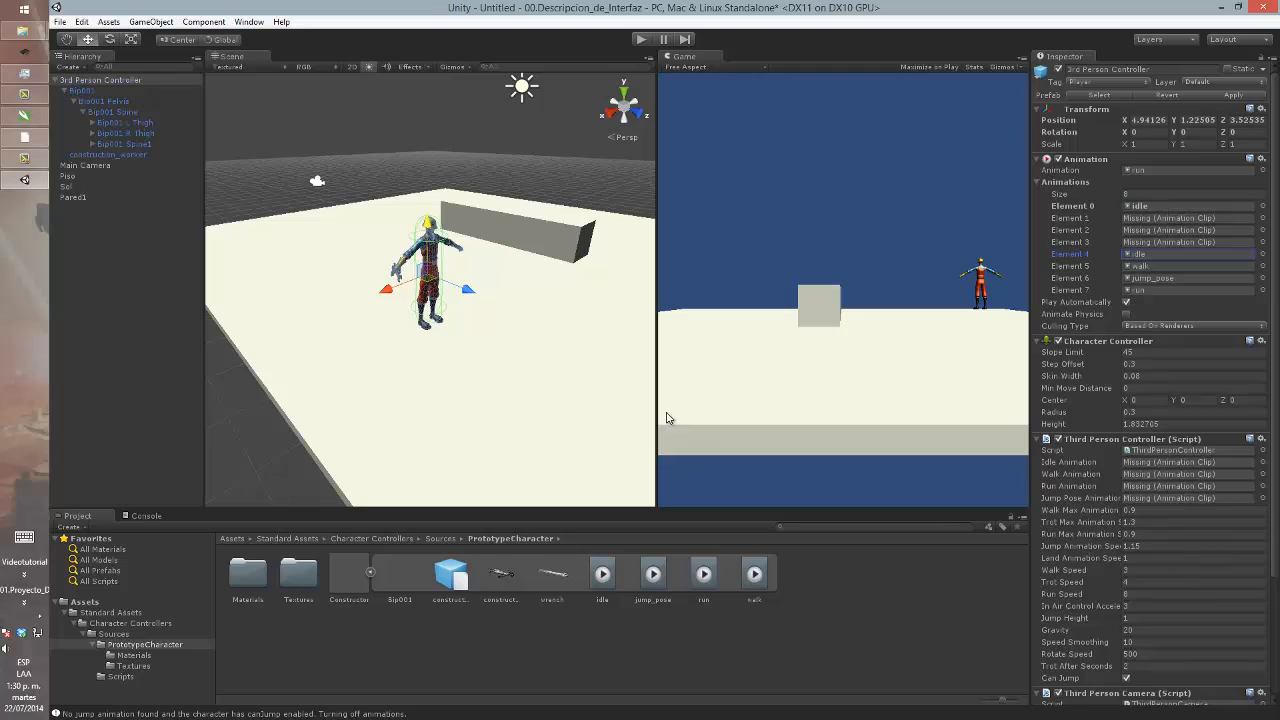
pyautogui.click(654, 578)
pyautogui.moveTo(656, 580); pyautogui.dragTo(1122, 218)
pyautogui.moveTo(704, 573); pyautogui.dragTo(1150, 237)
pyautogui.moveTo(754, 573); pyautogui.dragTo(1157, 241)
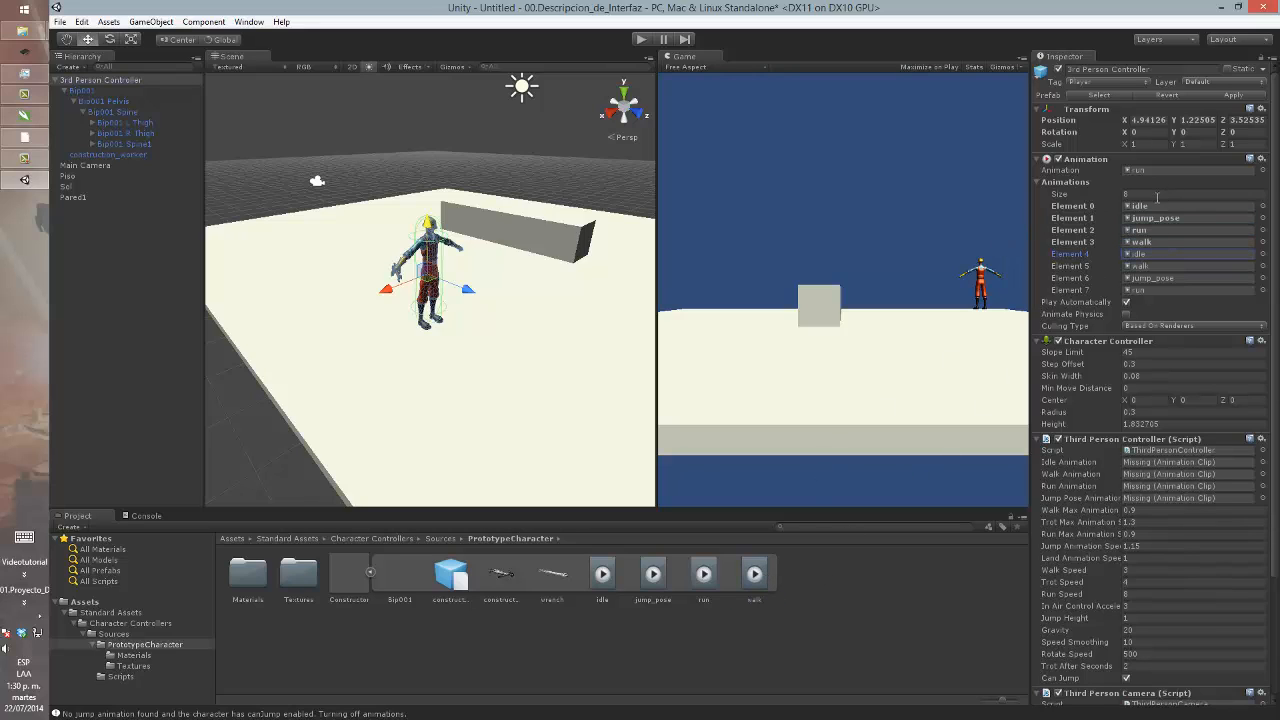
# - Reduce the Animations list to a size of 4
pyautogui.click(1157, 195)
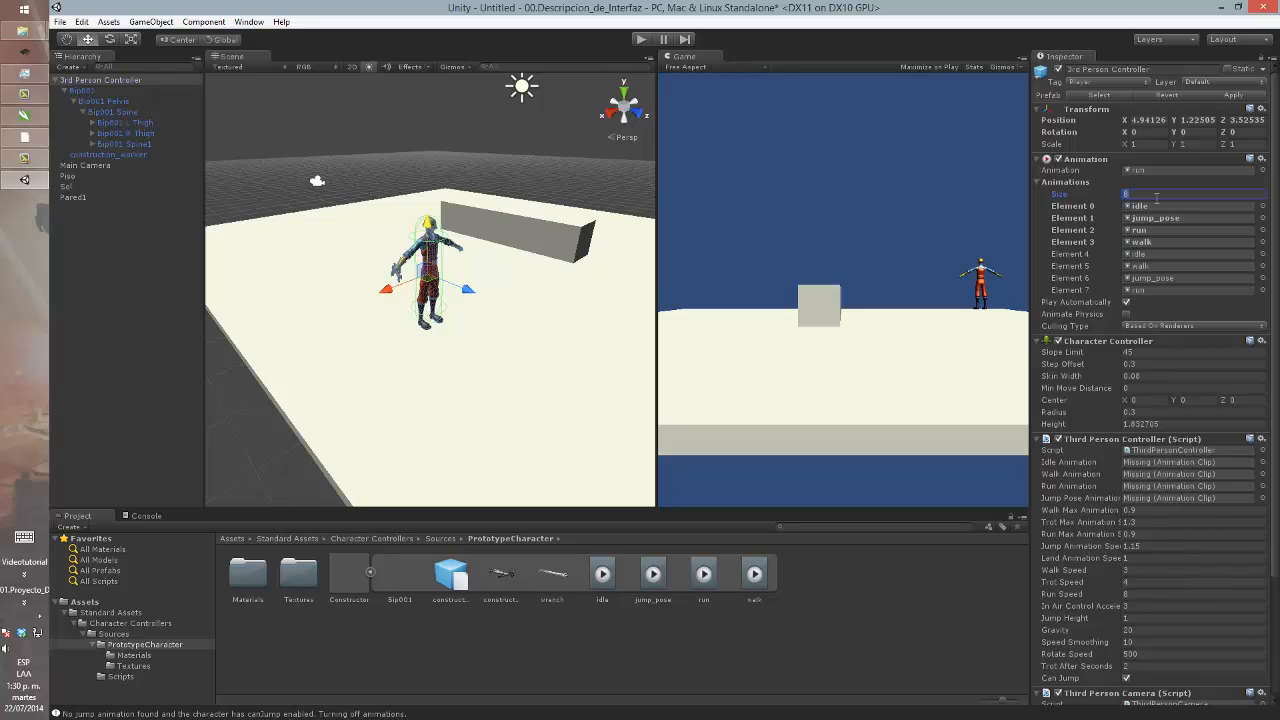
pyautogui.write('4')
pyautogui.press('Return')
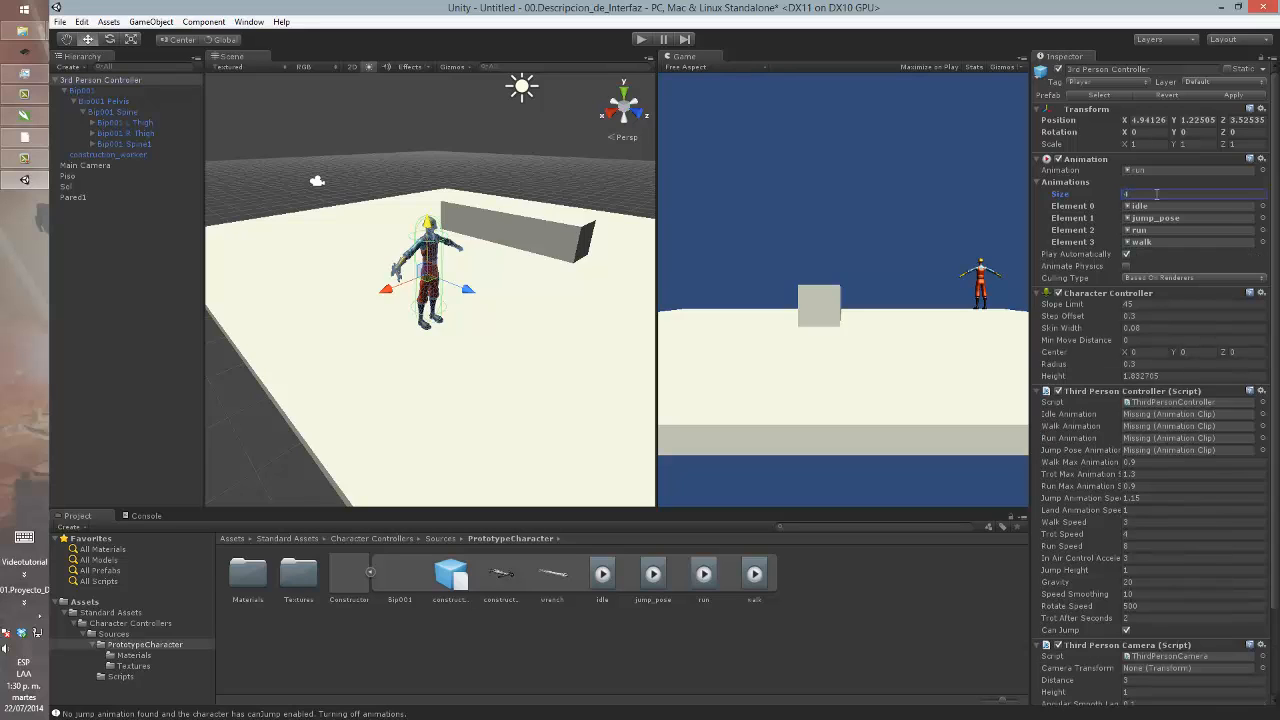
# - Set the Animation component's default animation to the idle clip, then play the scene briefly to check it and stop
pyautogui.click(1155, 168)
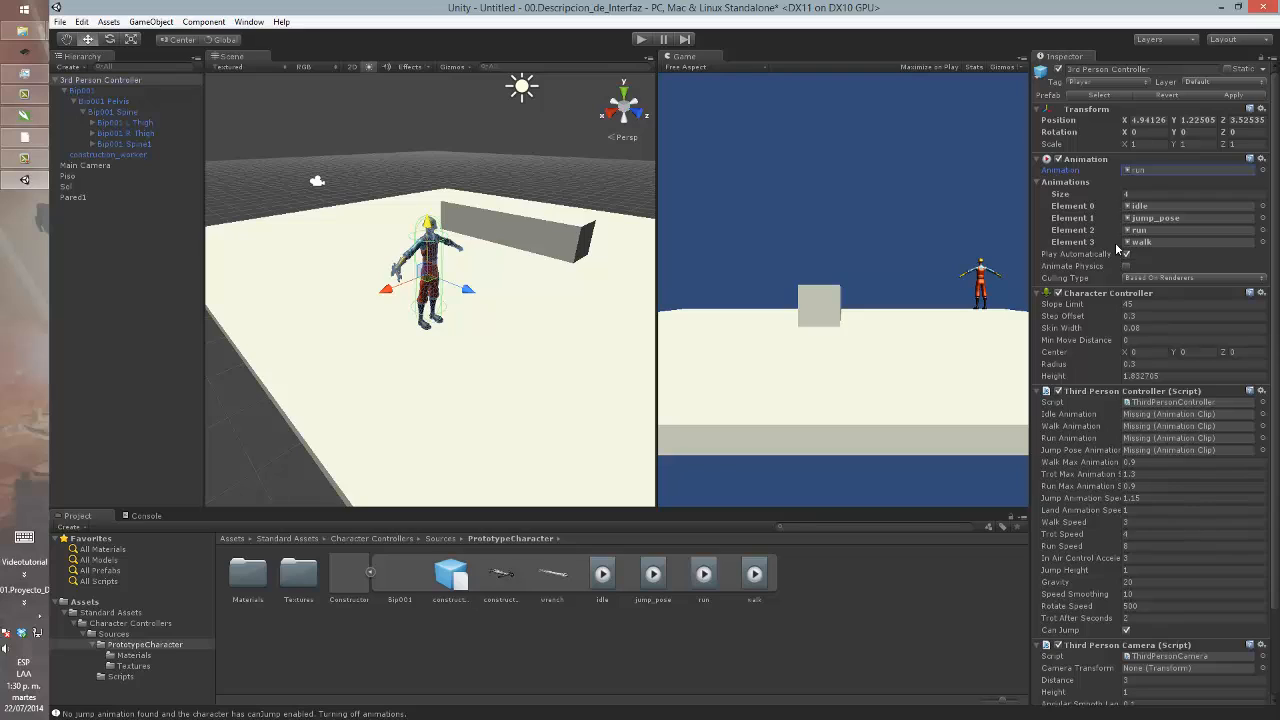
pyautogui.moveTo(604, 576); pyautogui.dragTo(1141, 170)
pyautogui.click(641, 39)
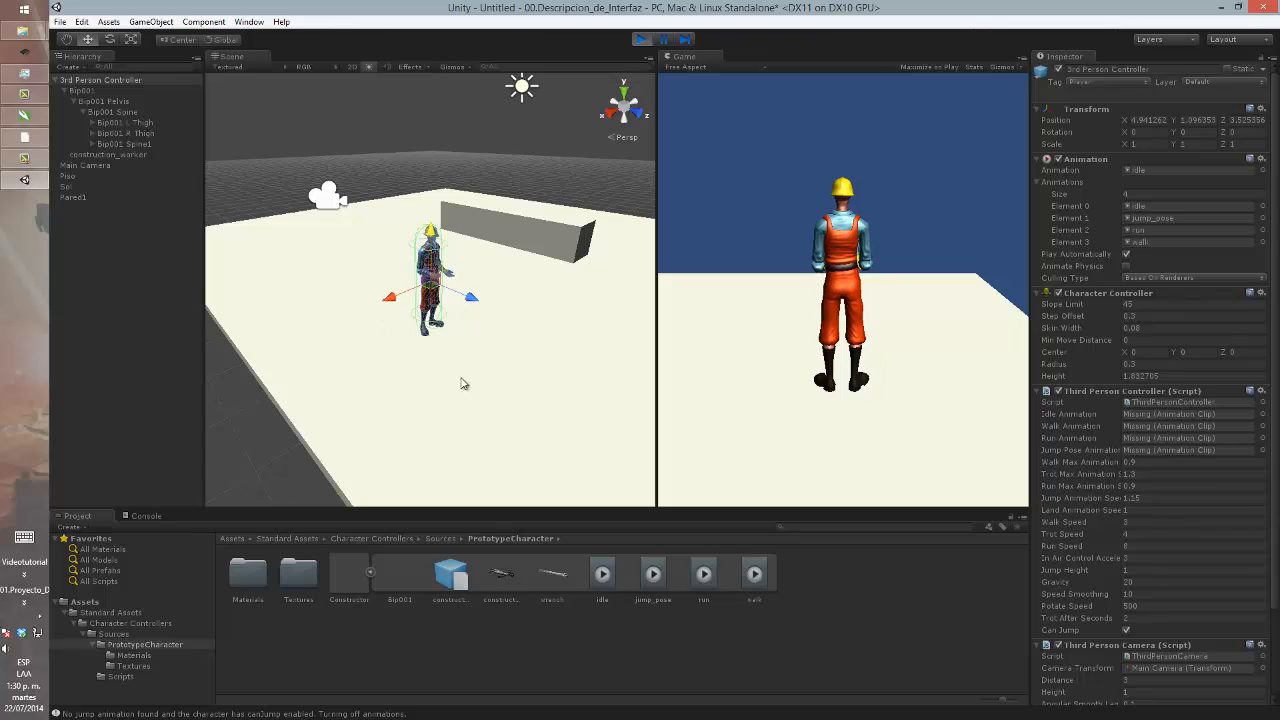
pyautogui.click(641, 39)
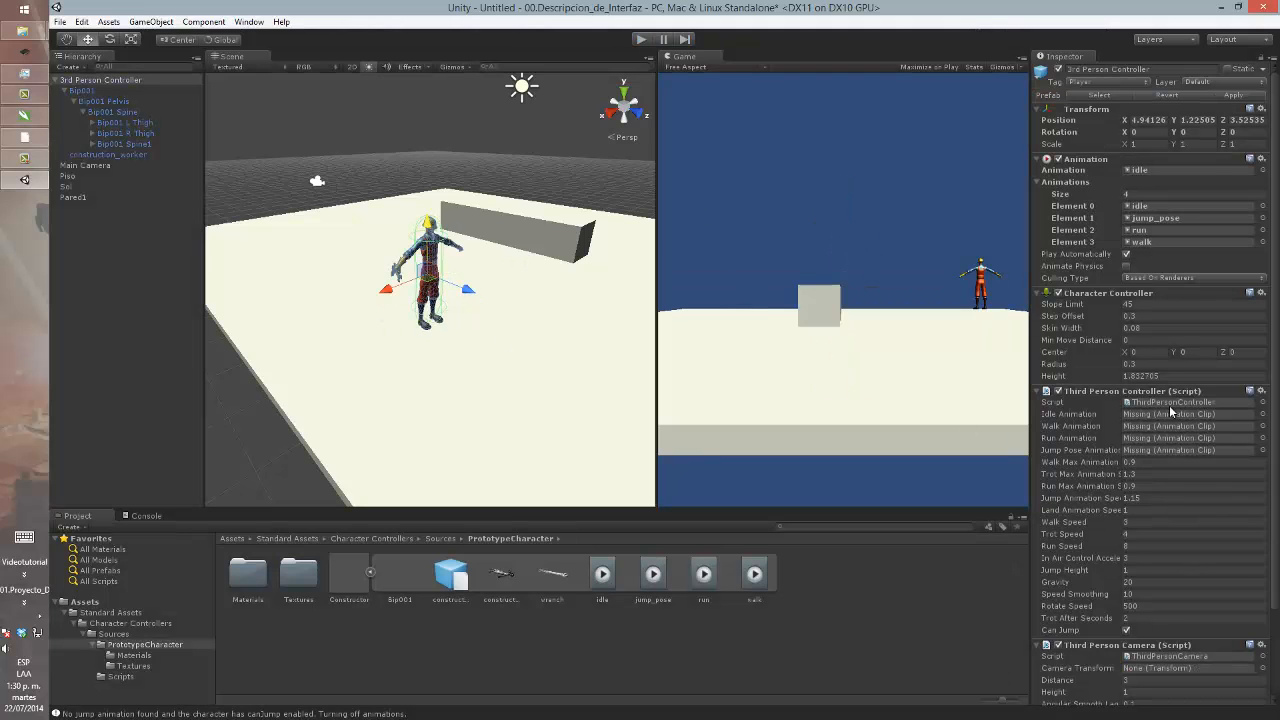
# - Assign idle, walk, run and jump_pose to the matching Idle, Walk, Run and Jump Pose slots of the Third Person Controller script
pyautogui.scroll(-2, 1270, 390)
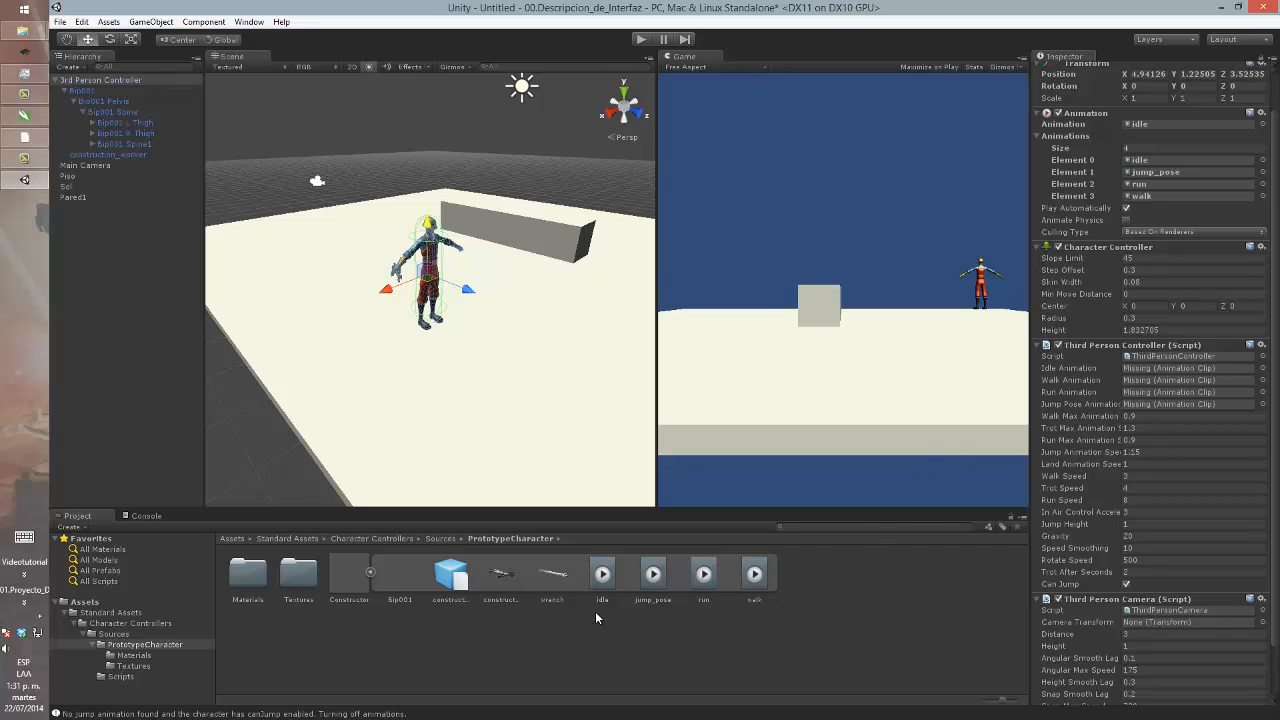
pyautogui.moveTo(605, 588); pyautogui.dragTo(1166, 374)
pyautogui.moveTo(754, 575); pyautogui.dragTo(1165, 380)
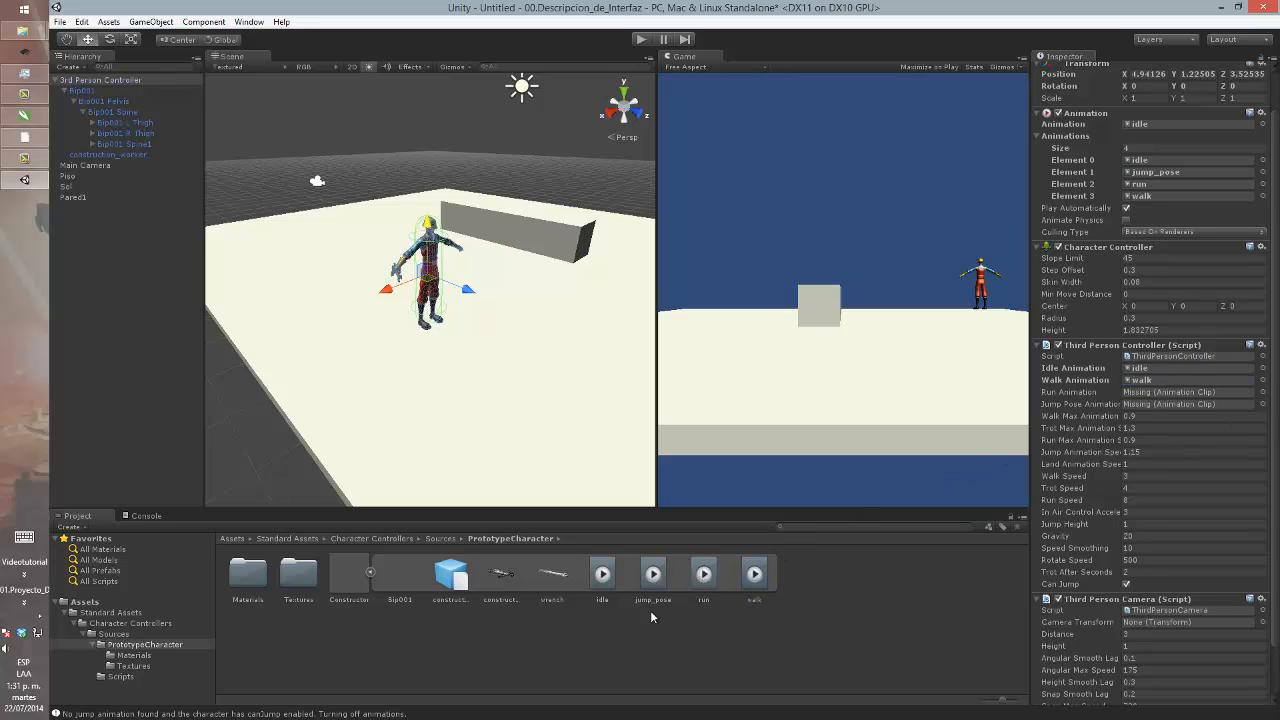
pyautogui.moveTo(697, 581); pyautogui.dragTo(1140, 393)
pyautogui.moveTo(651, 585); pyautogui.dragTo(1160, 404)
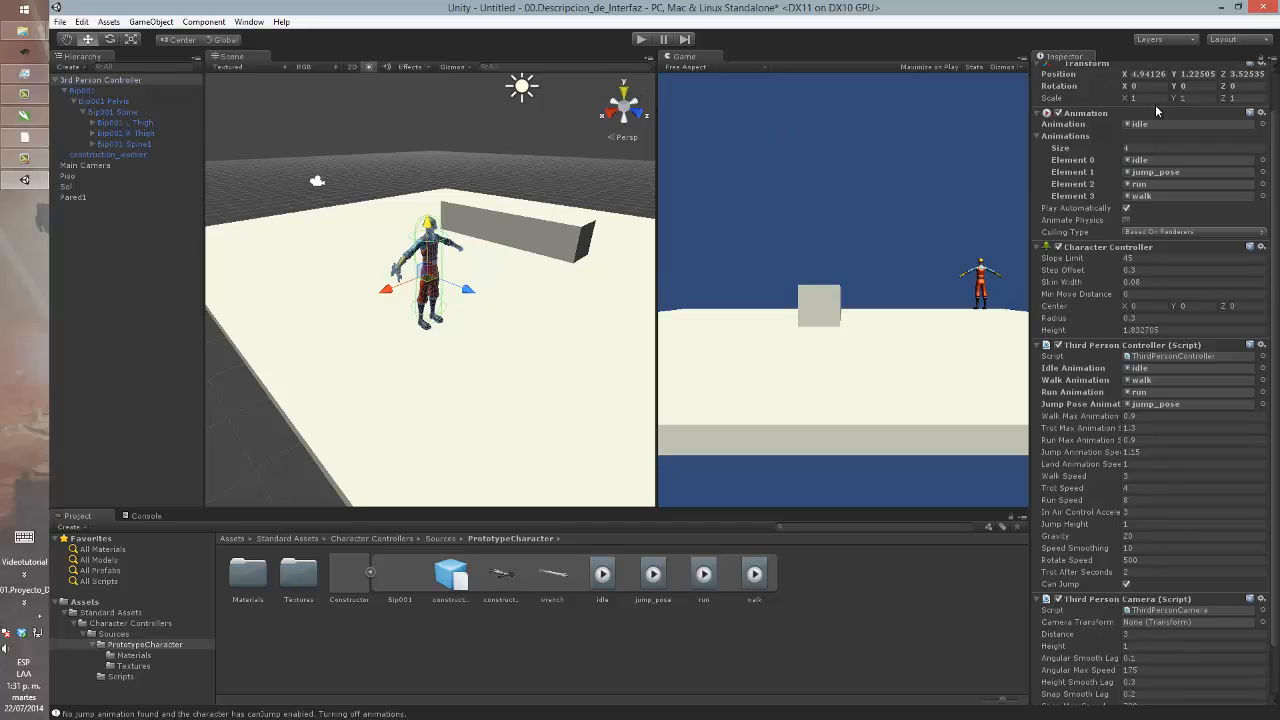
# - Play the scene, walk and turn the character around the floor and Pared1, make it jump to test its animations, and stop playback
pyautogui.click(640, 39)
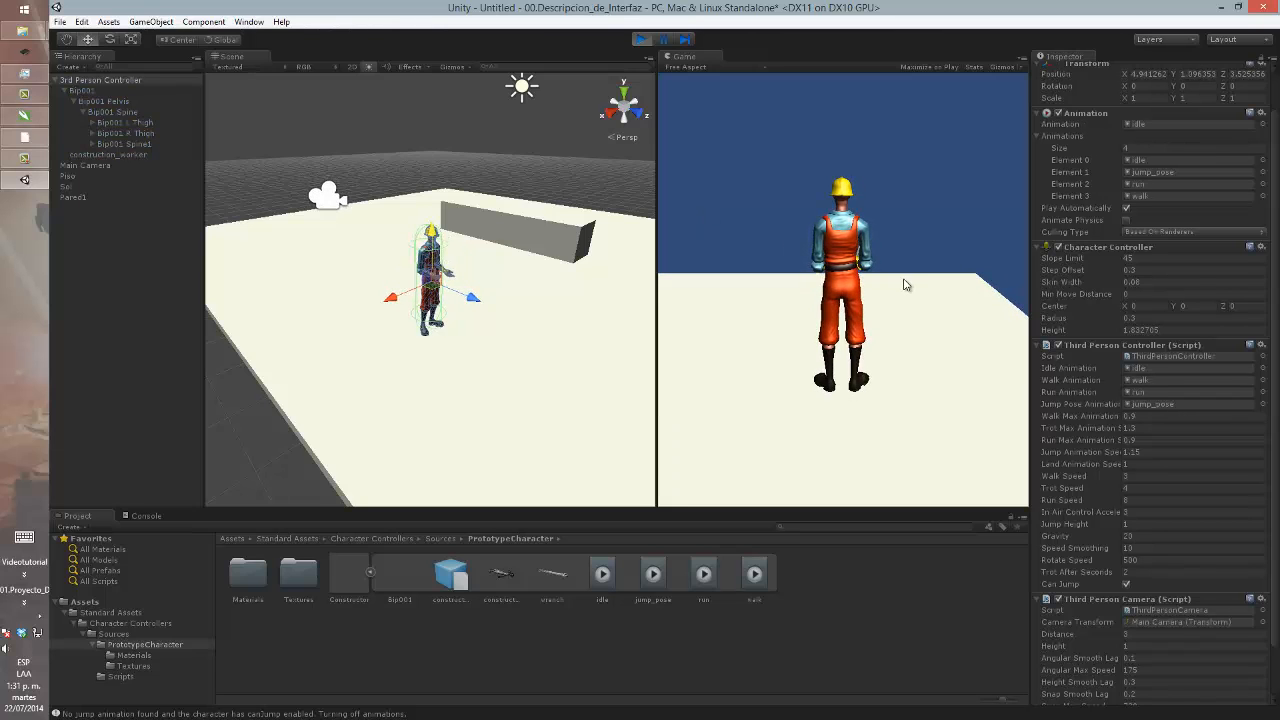
pyautogui.press('w')
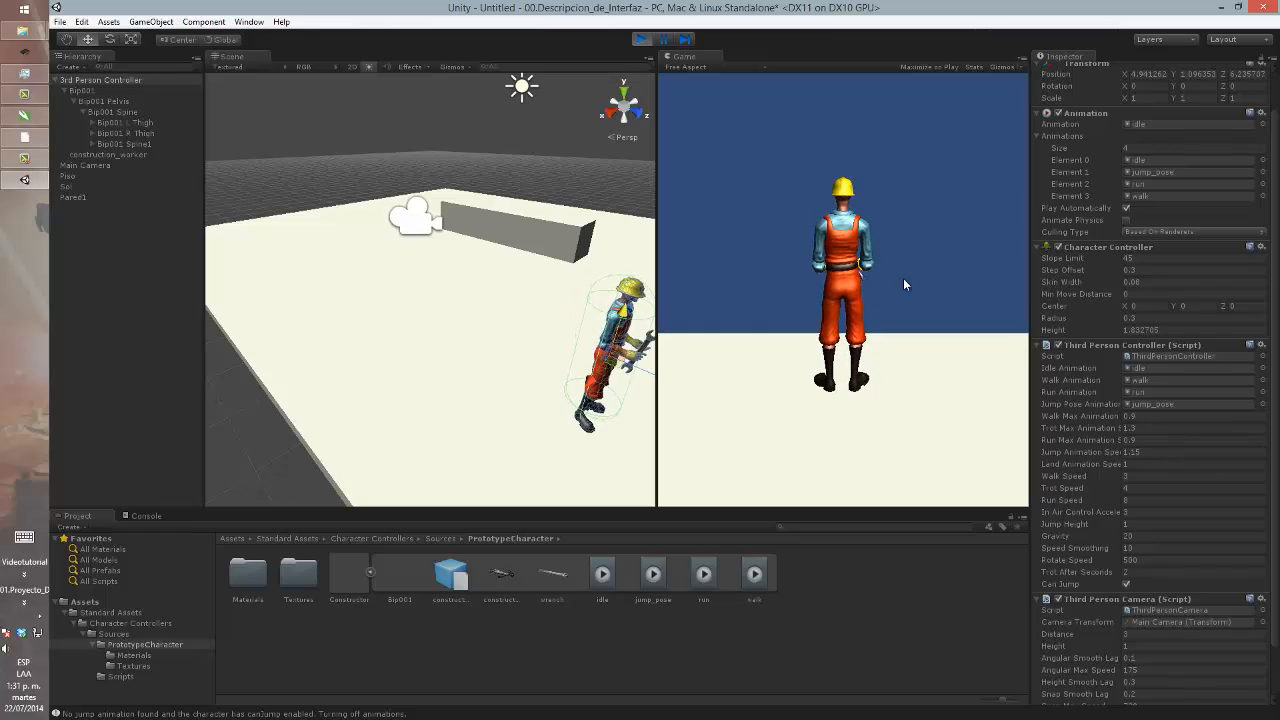
pyautogui.press('a')
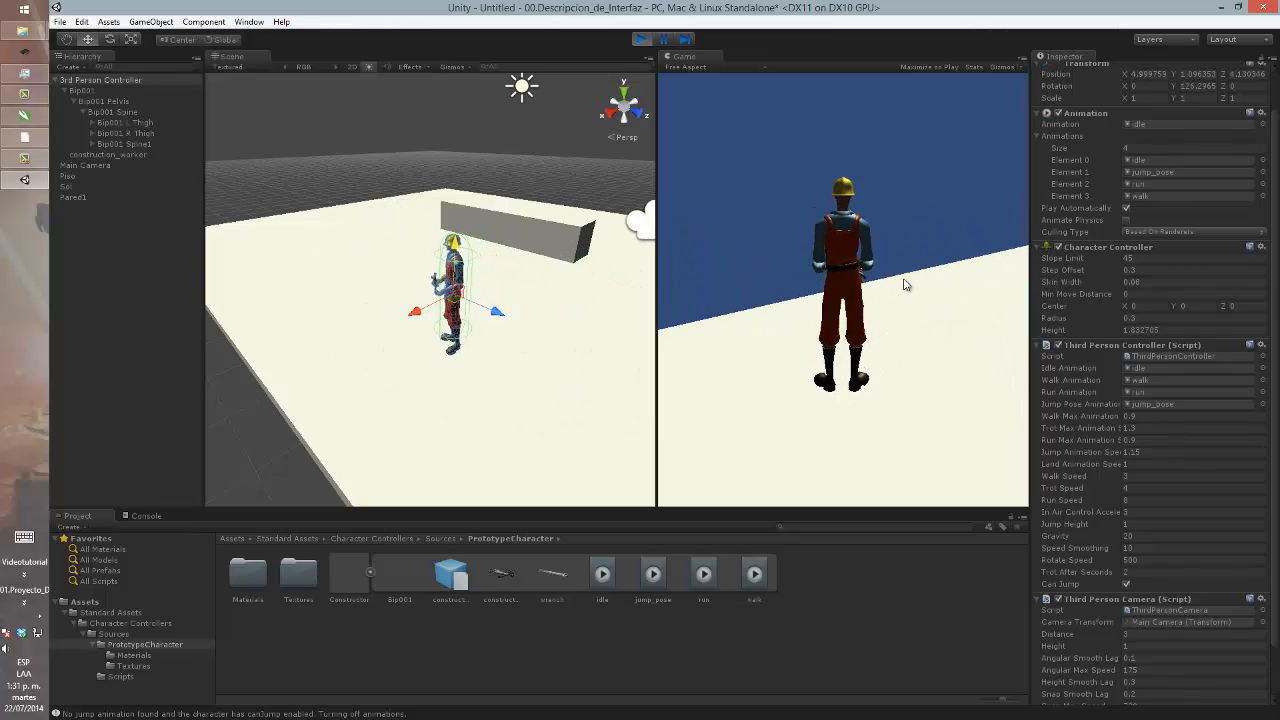
pyautogui.press('d')
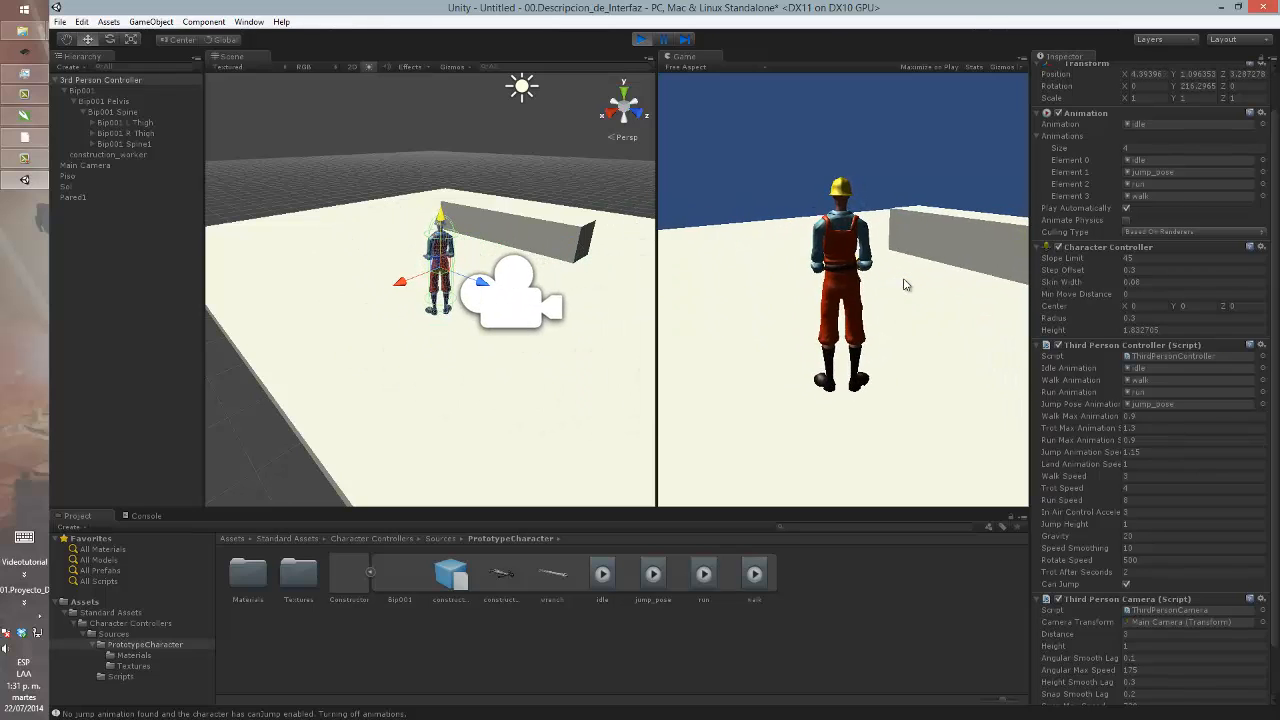
pyautogui.press('a')
pyautogui.press('w')
pyautogui.press('a')
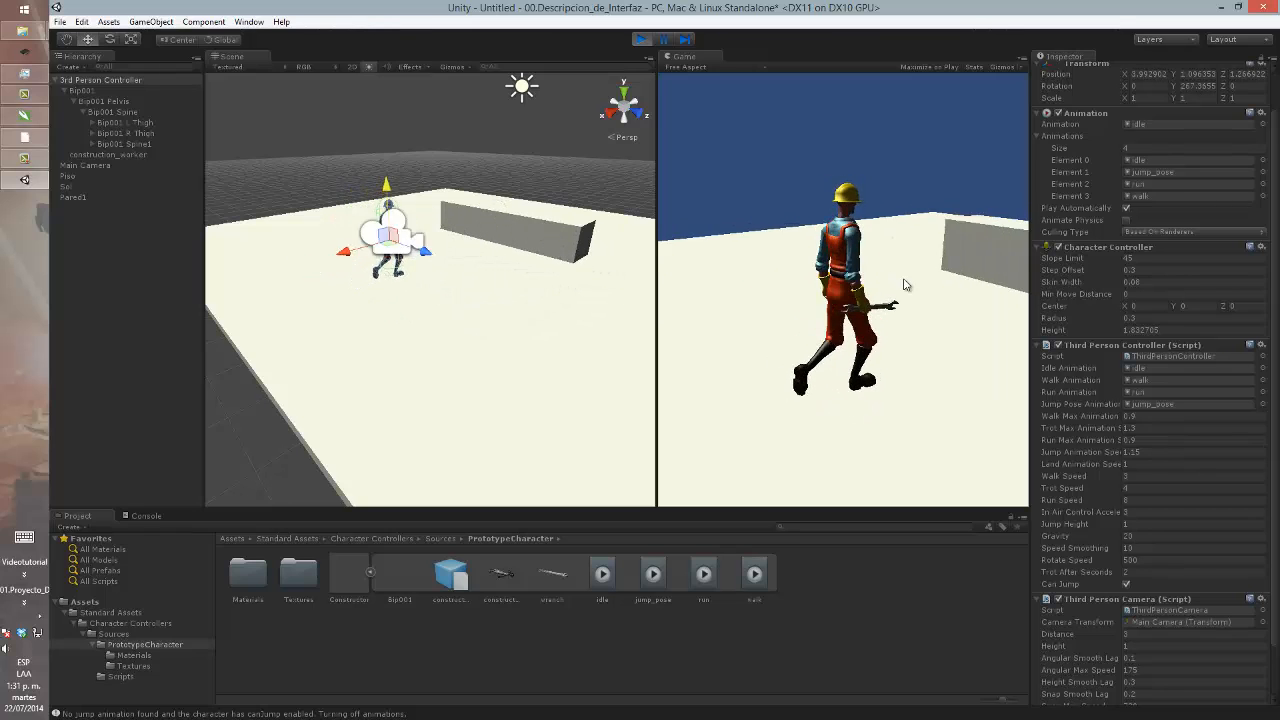
pyautogui.press('w')
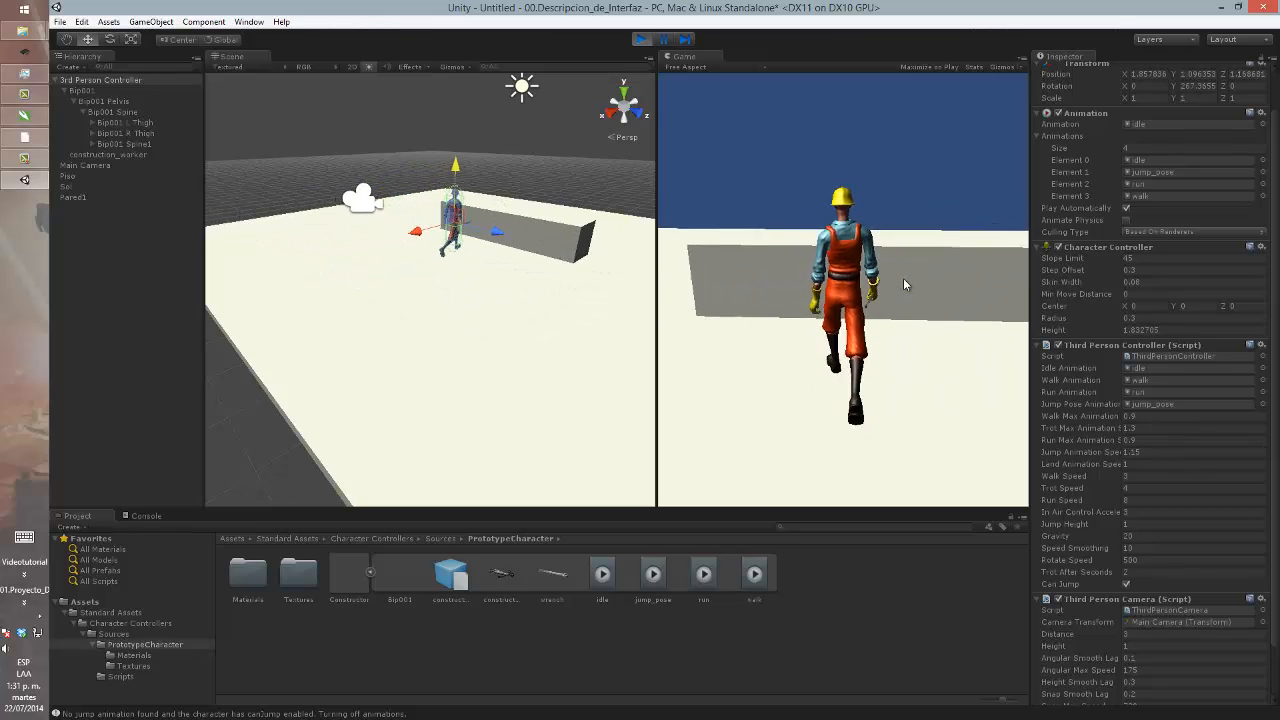
pyautogui.press('space')
pyautogui.press('d')
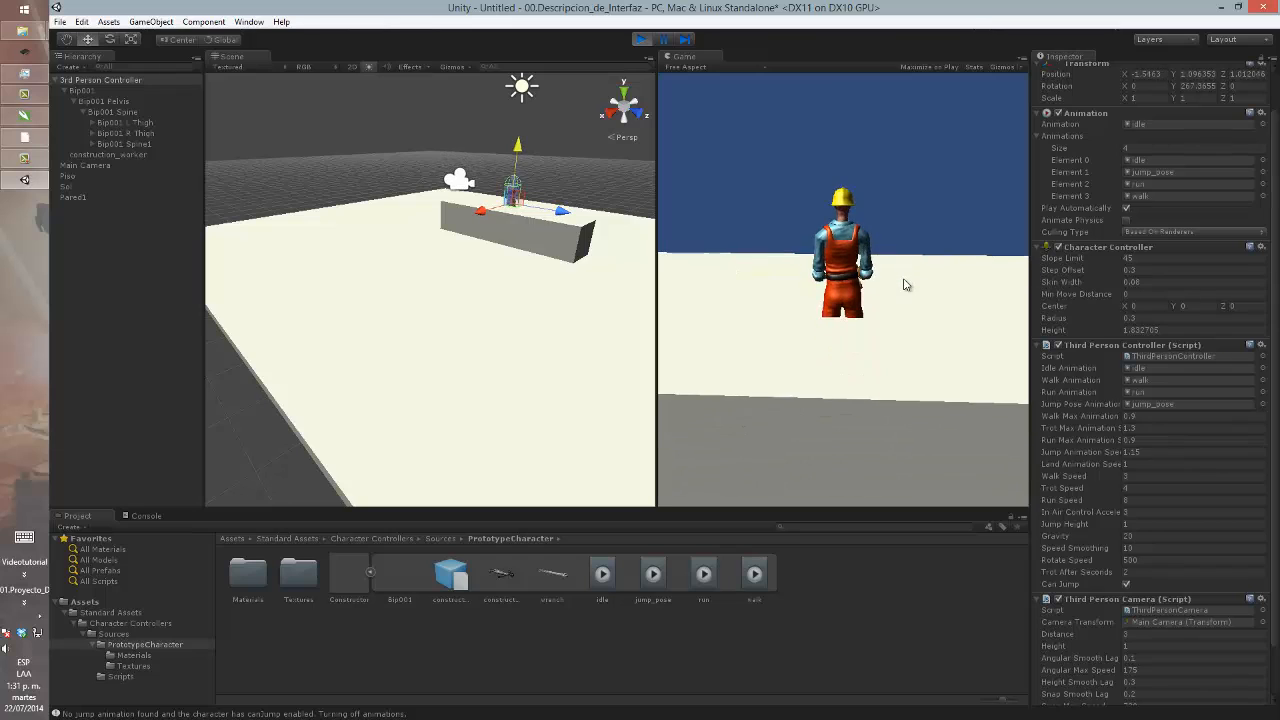
pyautogui.press('s')
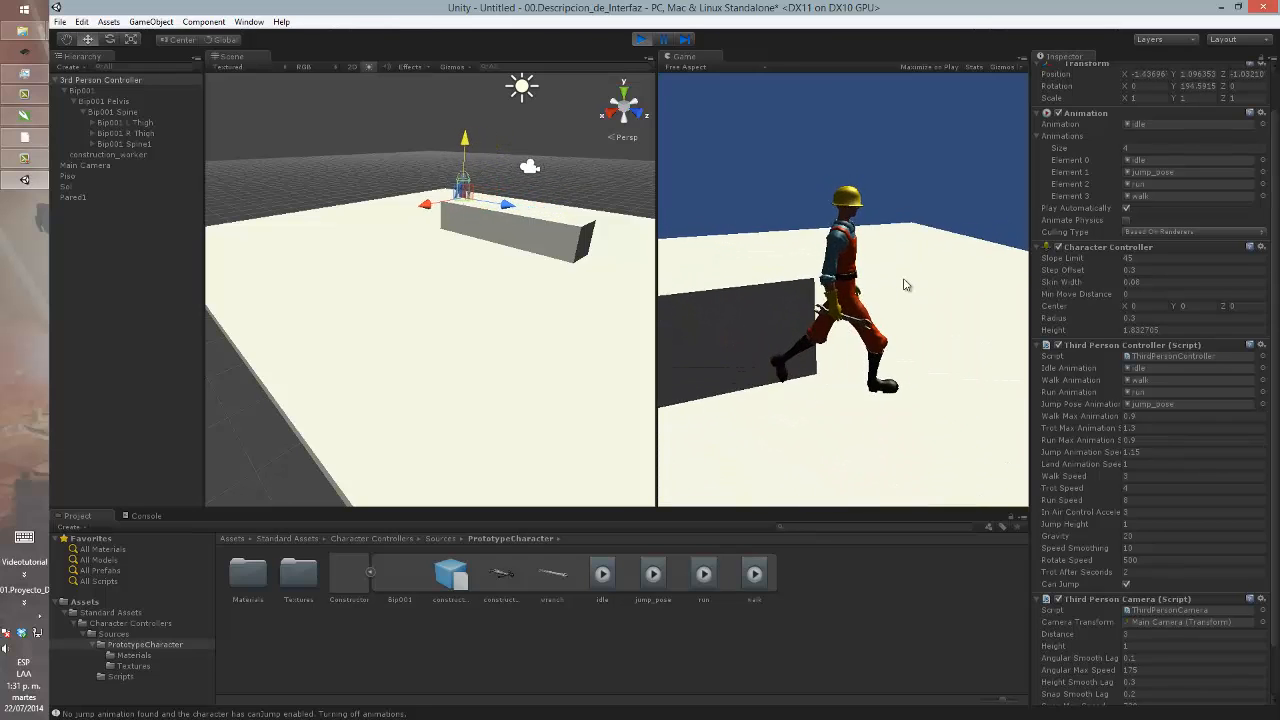
pyautogui.press('w')
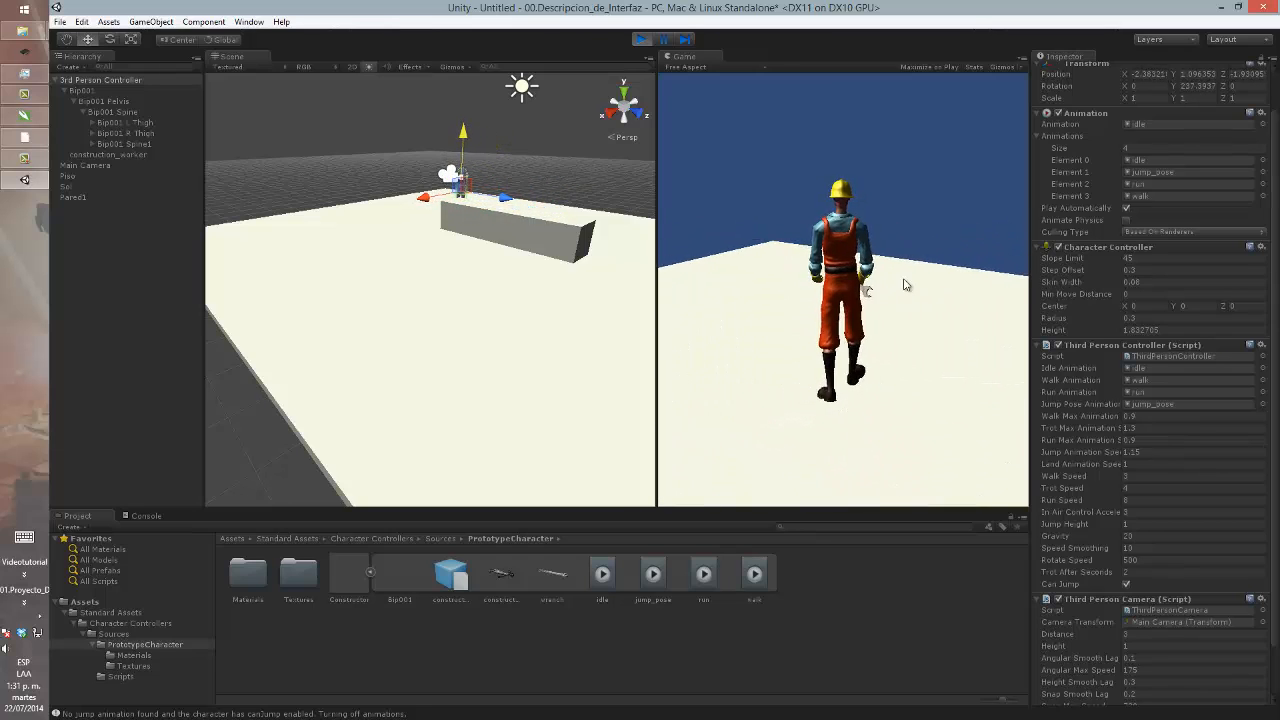
pyautogui.press('s')
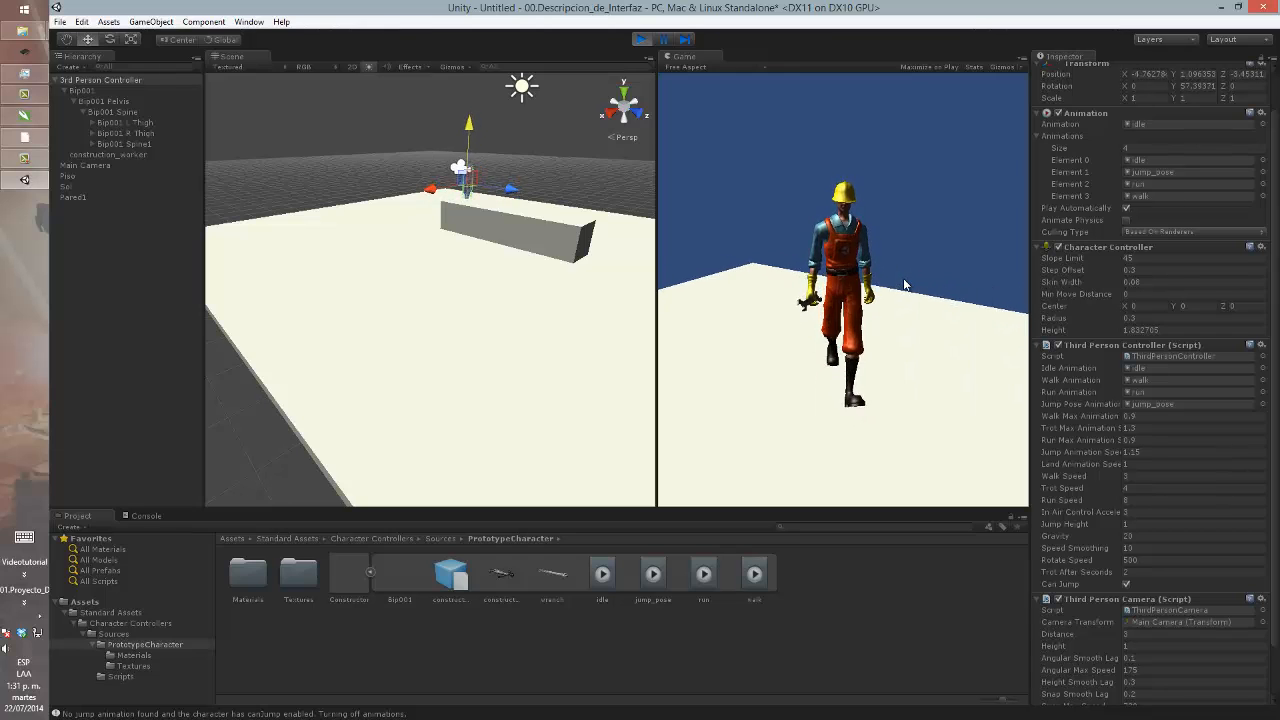
pyautogui.press('s')
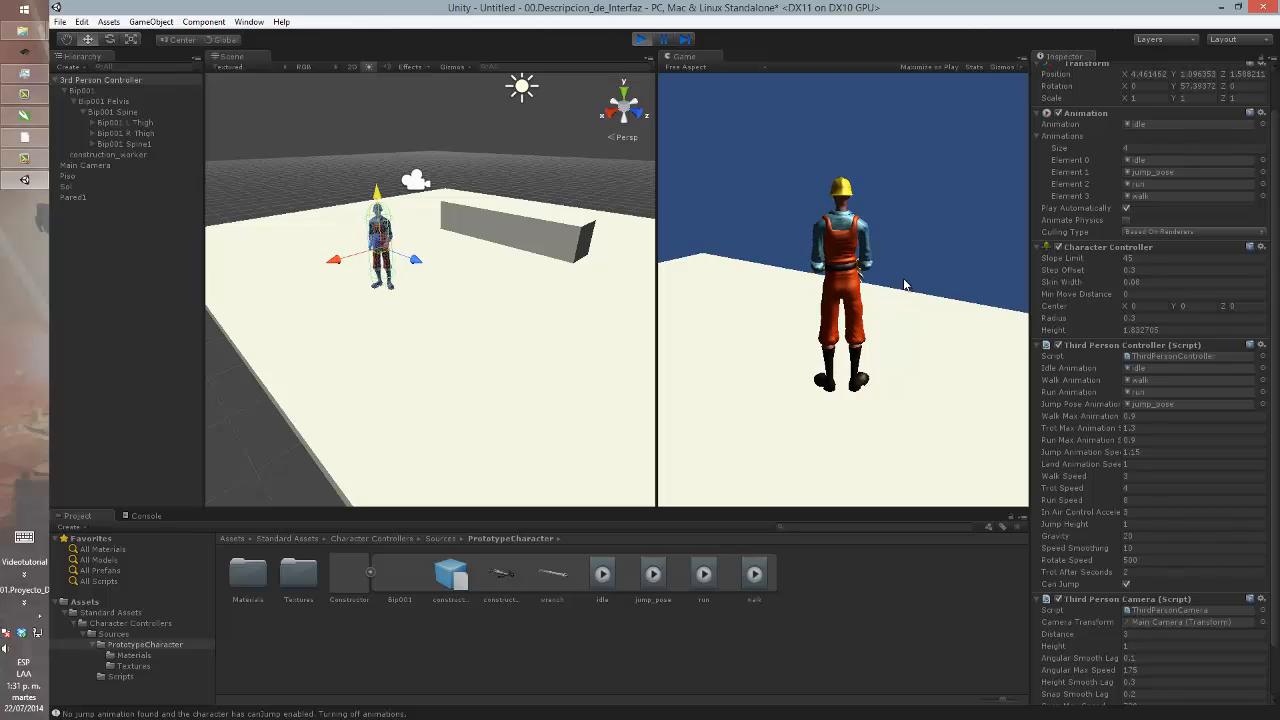
pyautogui.press('w')
pyautogui.press('a')
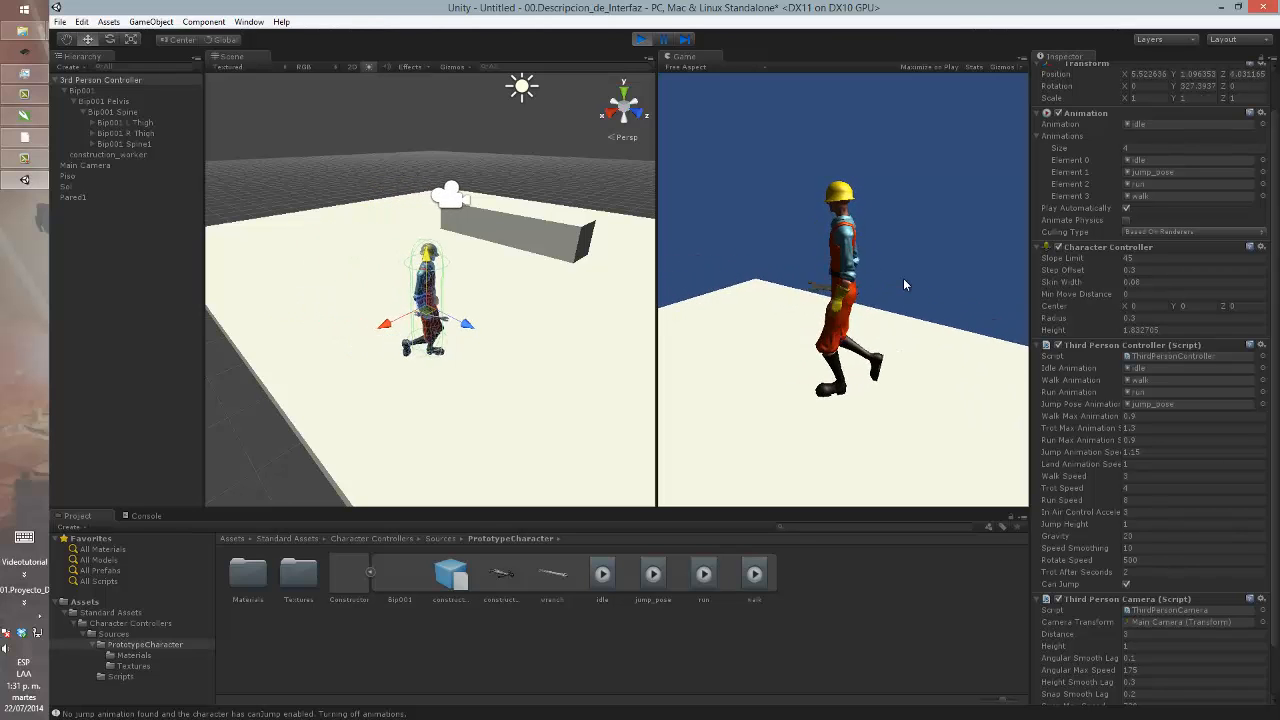
pyautogui.press('w')
pyautogui.press('s')
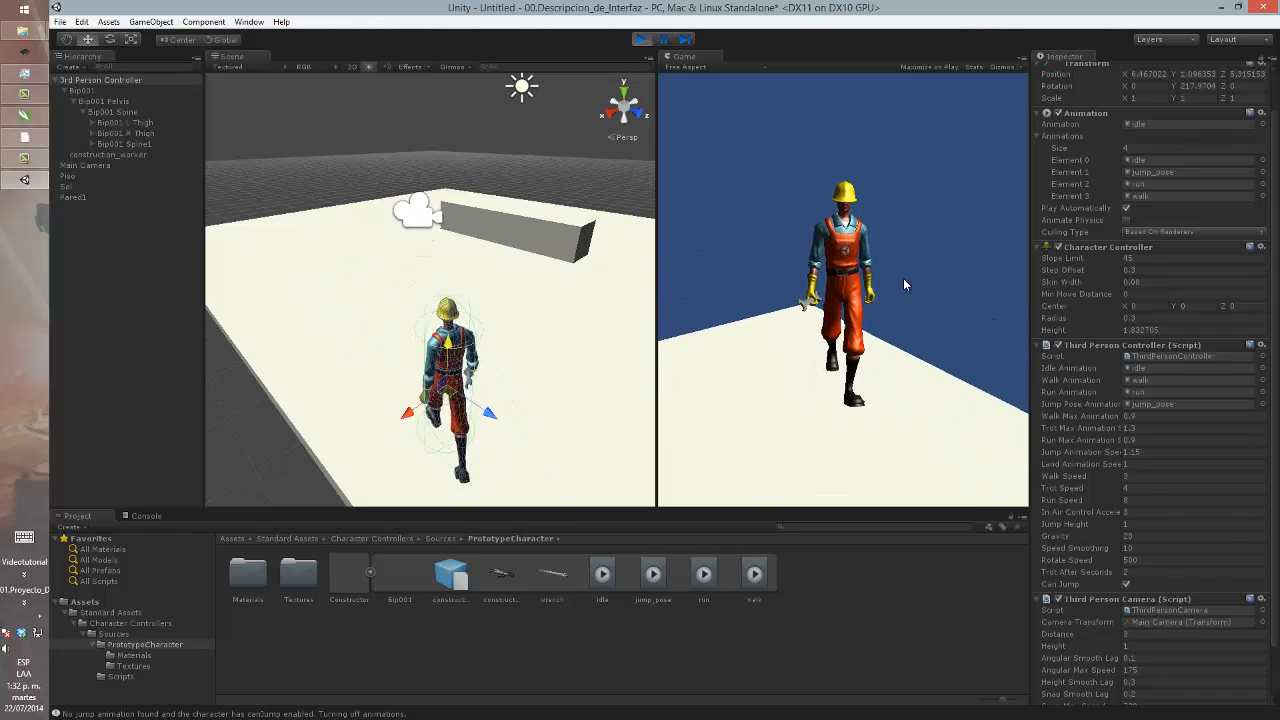
pyautogui.press('w')
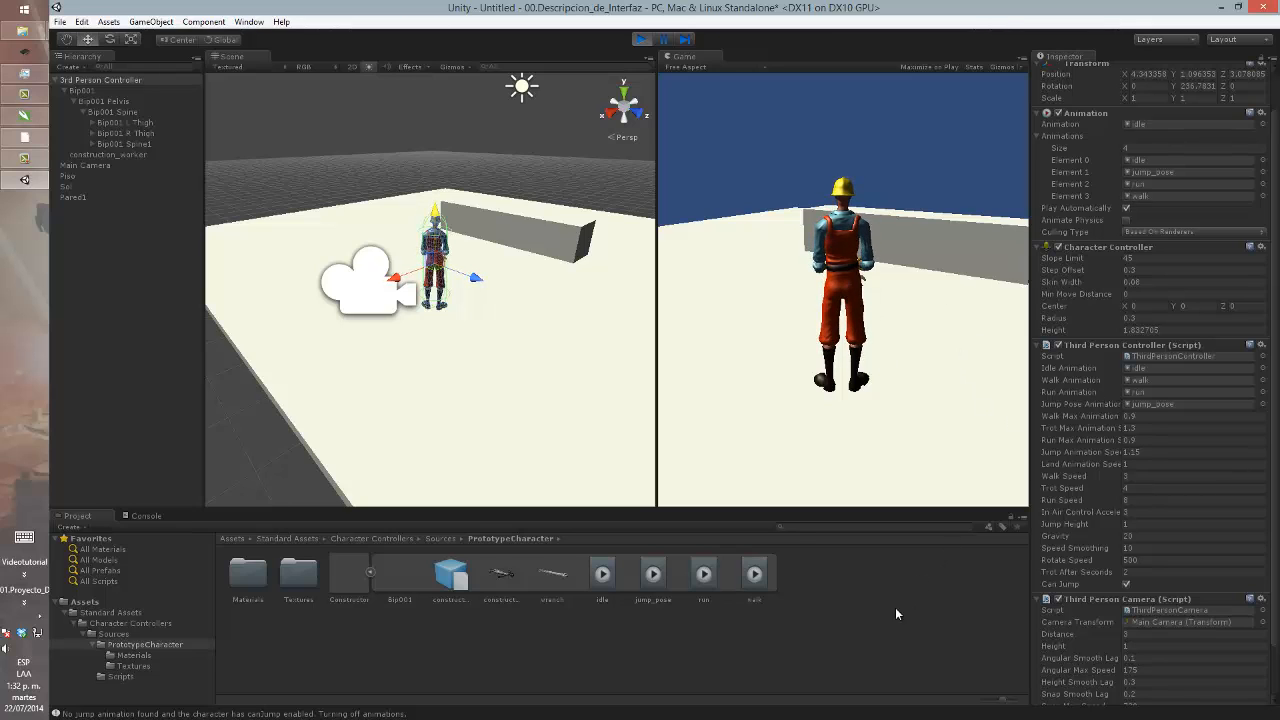
pyautogui.click(641, 39)
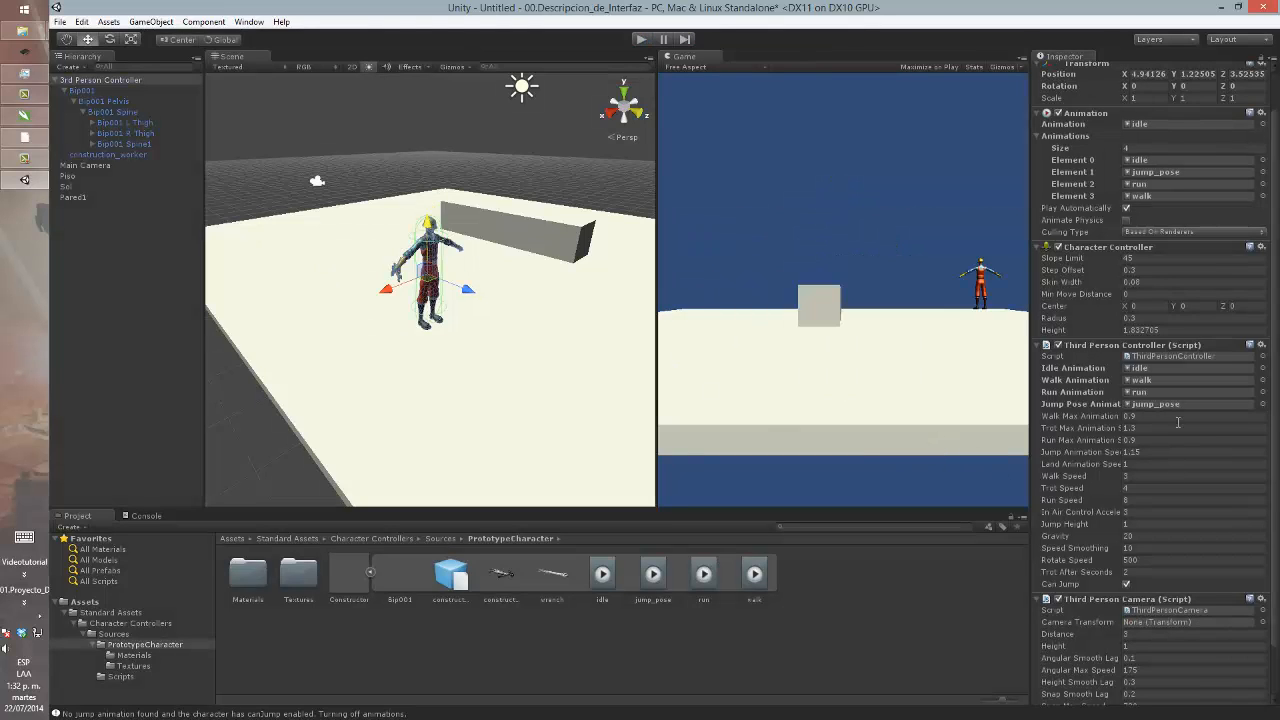
# - Open the ThirdPersonController script from the character's component in MonoDevelop and move its window clear of the component properties
pyautogui.scroll(-2, 1223, 337)
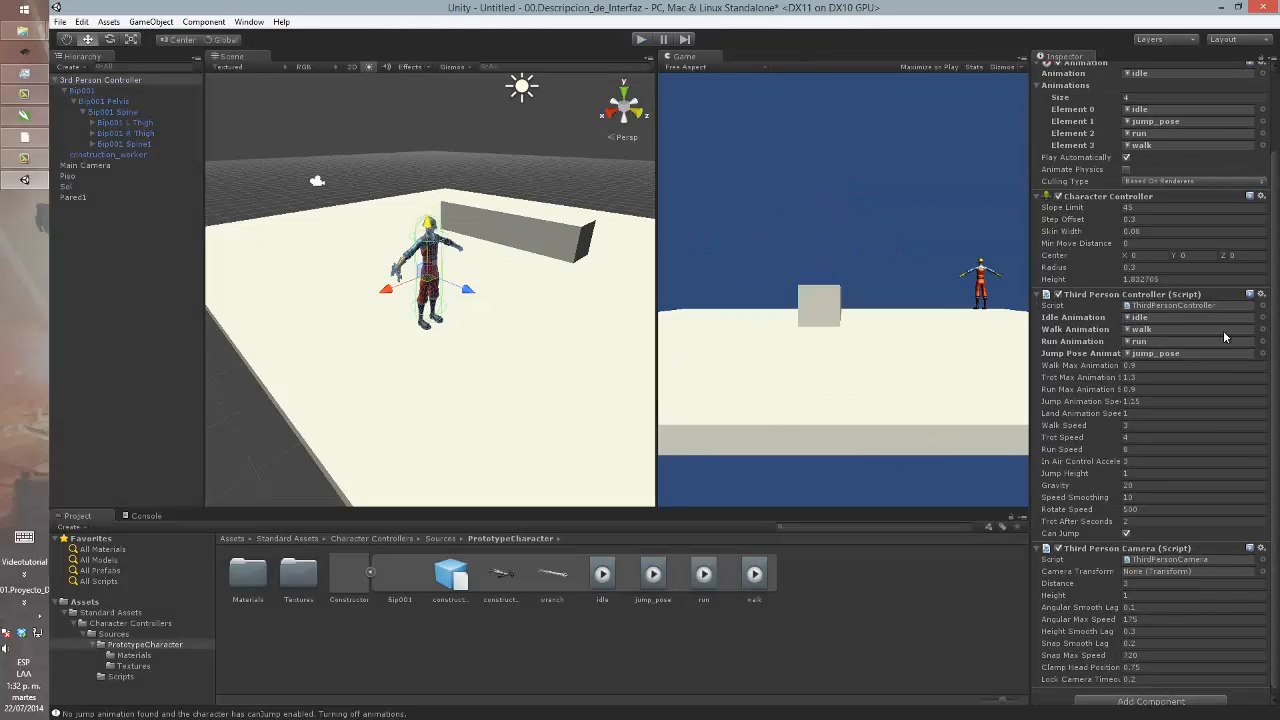
pyautogui.click(1222, 305)
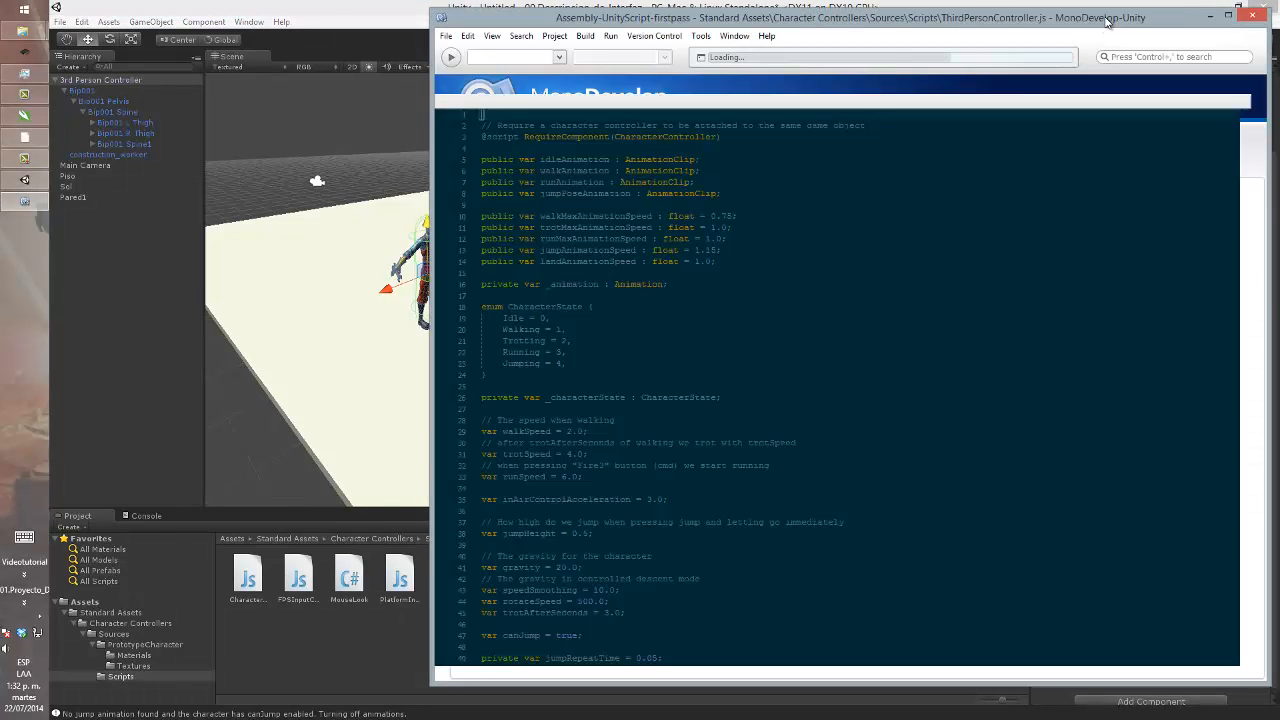
pyautogui.moveTo(1089, 27); pyautogui.dragTo(836, 42)
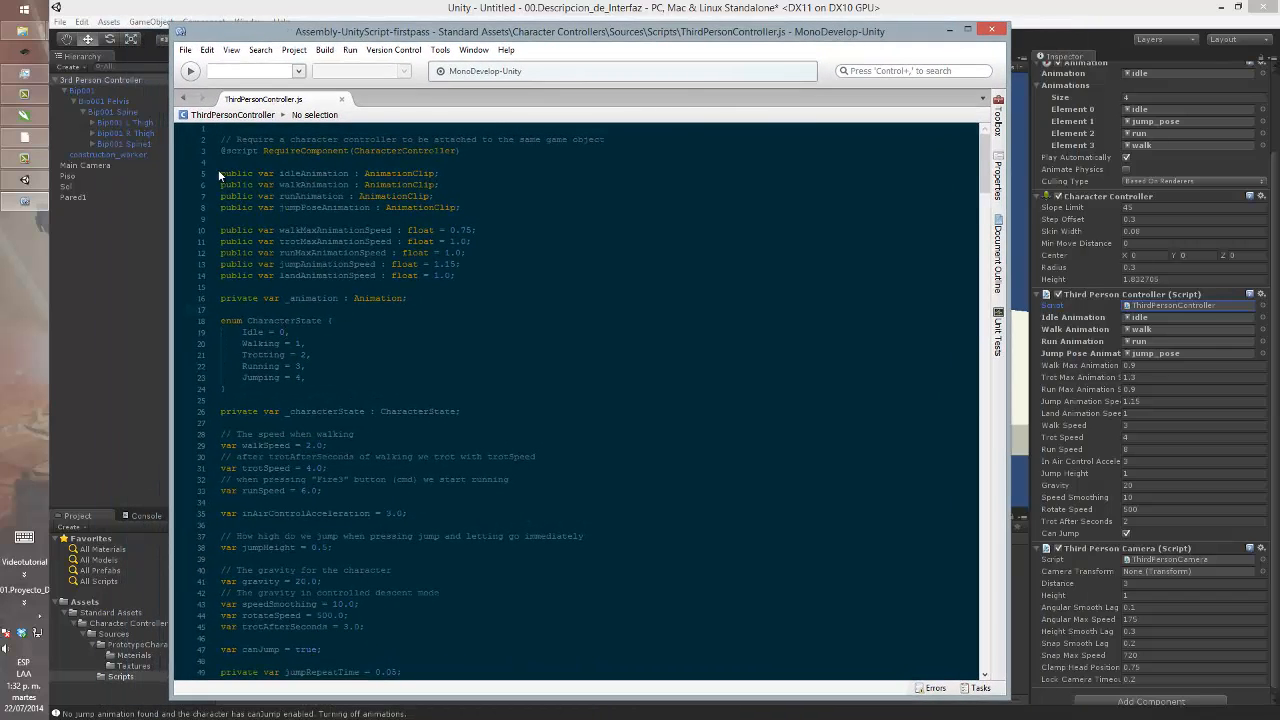
# - Highlight the public animation clip and animation speed variables in lines 5 to 14 to compare them with the component's properties
pyautogui.moveTo(219, 172); pyautogui.dragTo(438, 272)
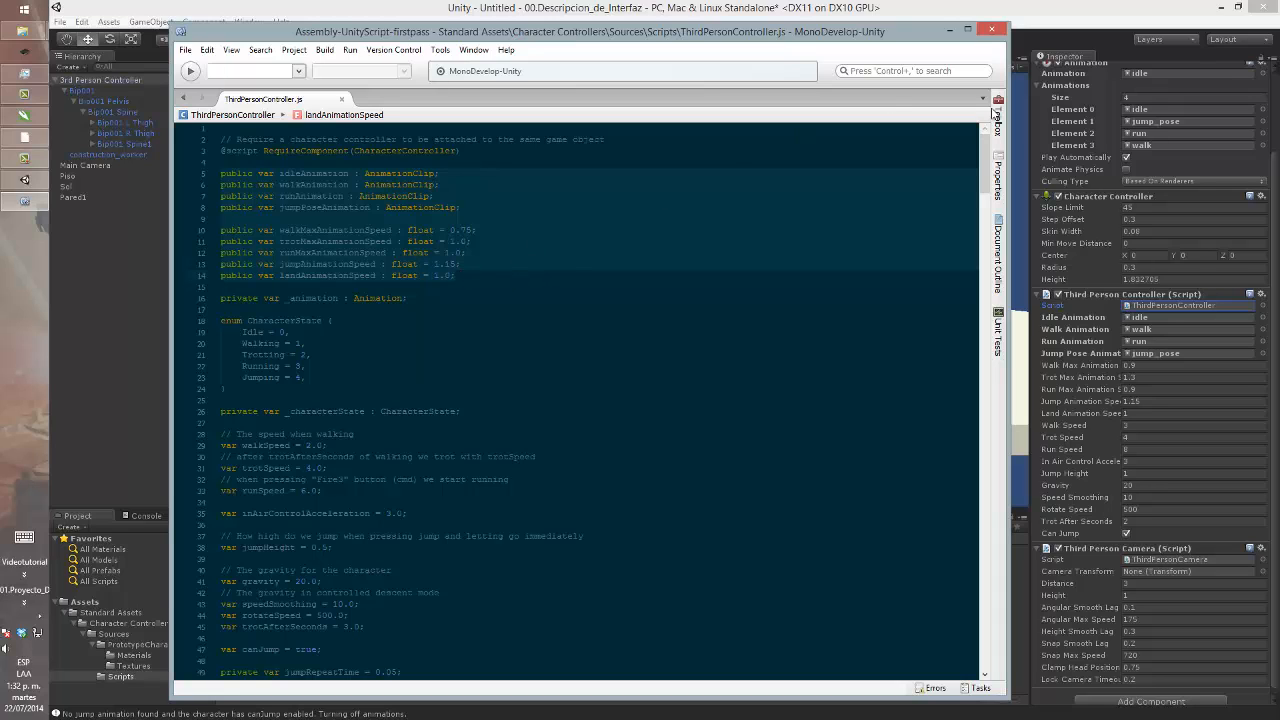
pyautogui.click(461, 260)
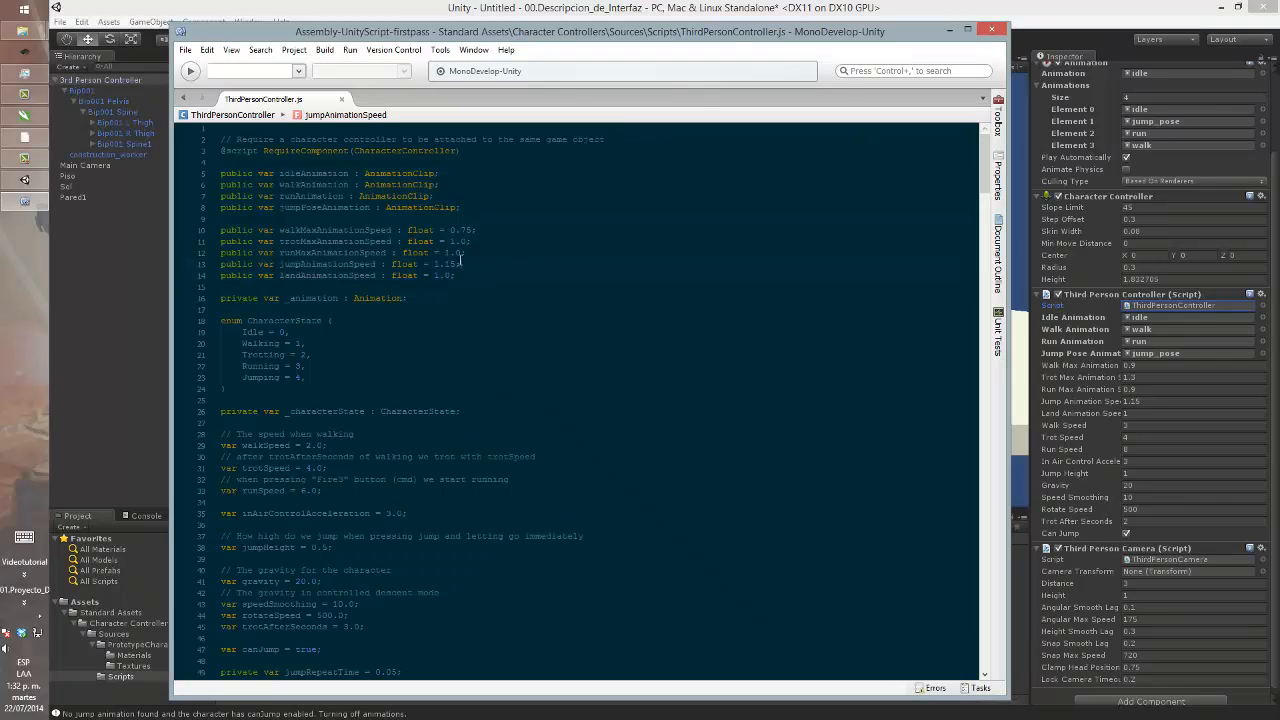
pyautogui.moveTo(457, 275); pyautogui.dragTo(443, 231)
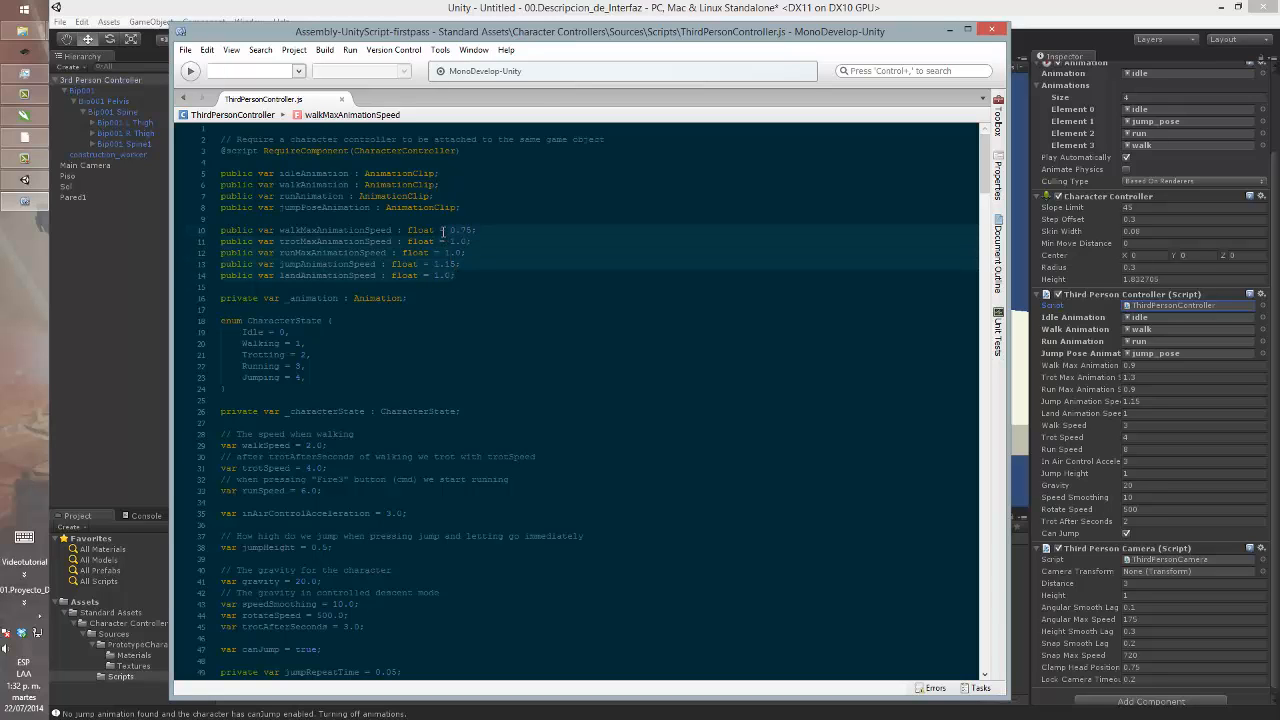
# - Highlight the script's public variables from idleAnimation to landAnimationSpeed once more, and return to the Unity editor
pyautogui.click(462, 230)
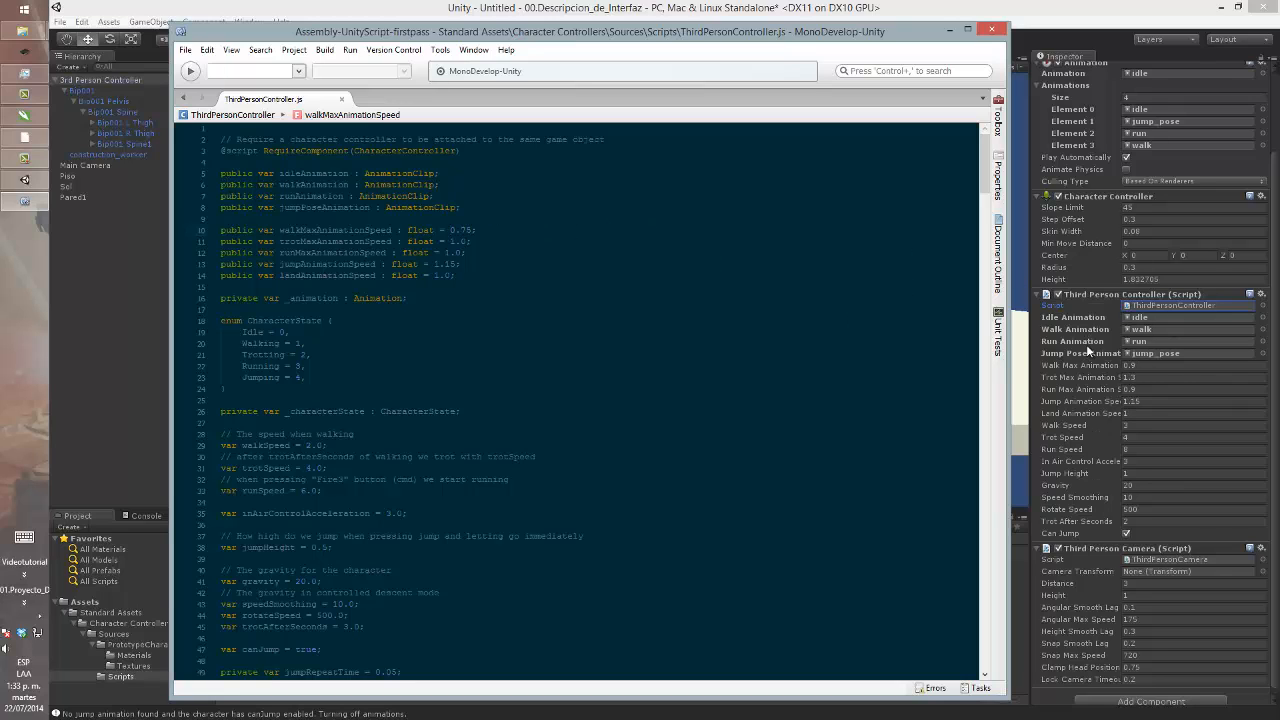
pyautogui.click(232, 196)
pyautogui.moveTo(222, 173); pyautogui.dragTo(469, 272)
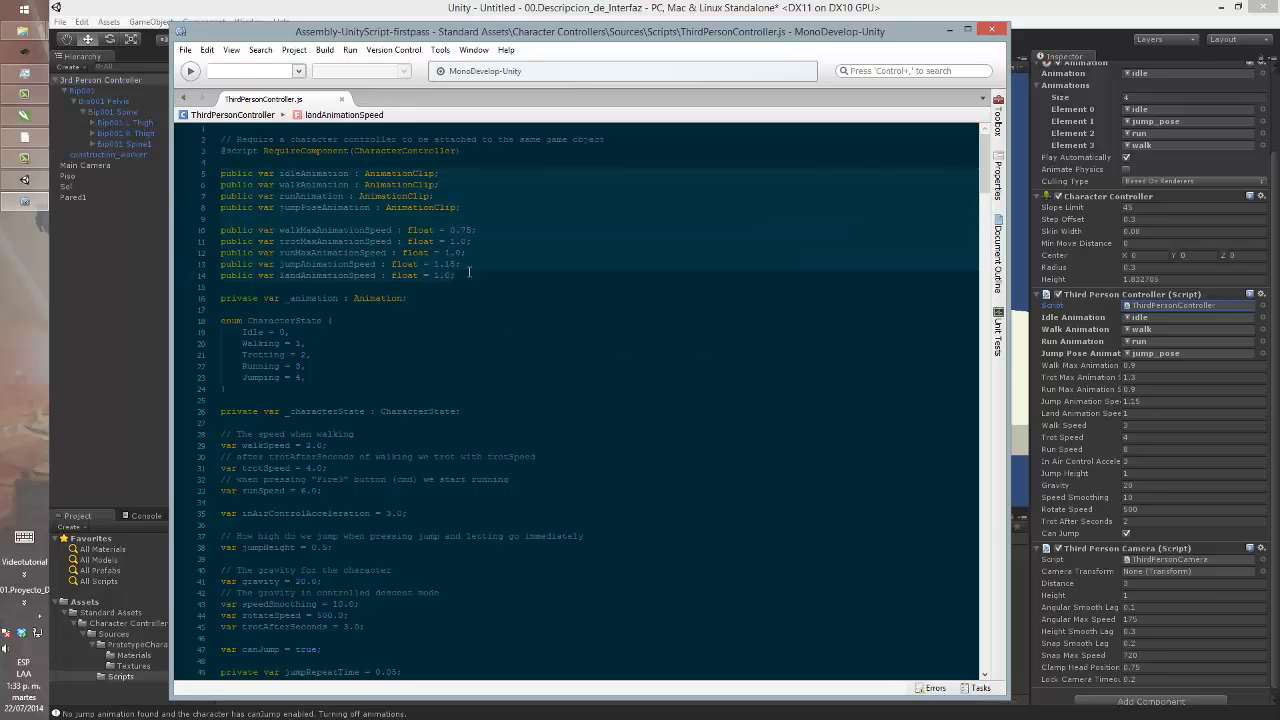
pyautogui.click(948, 31)
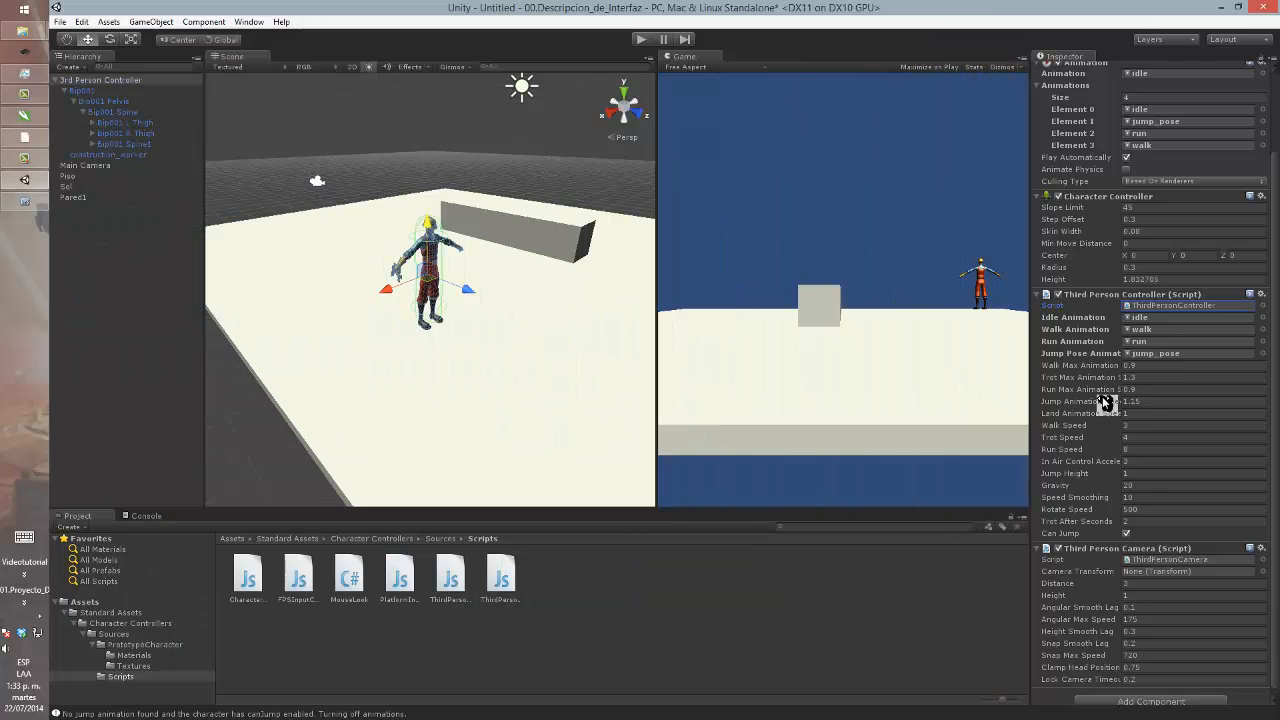
# - Test a Walk Max Animation Speed of 20 by walking and turning the character in play mode, stop playback, and restore the value to 0.9
pyautogui.click(1147, 366)
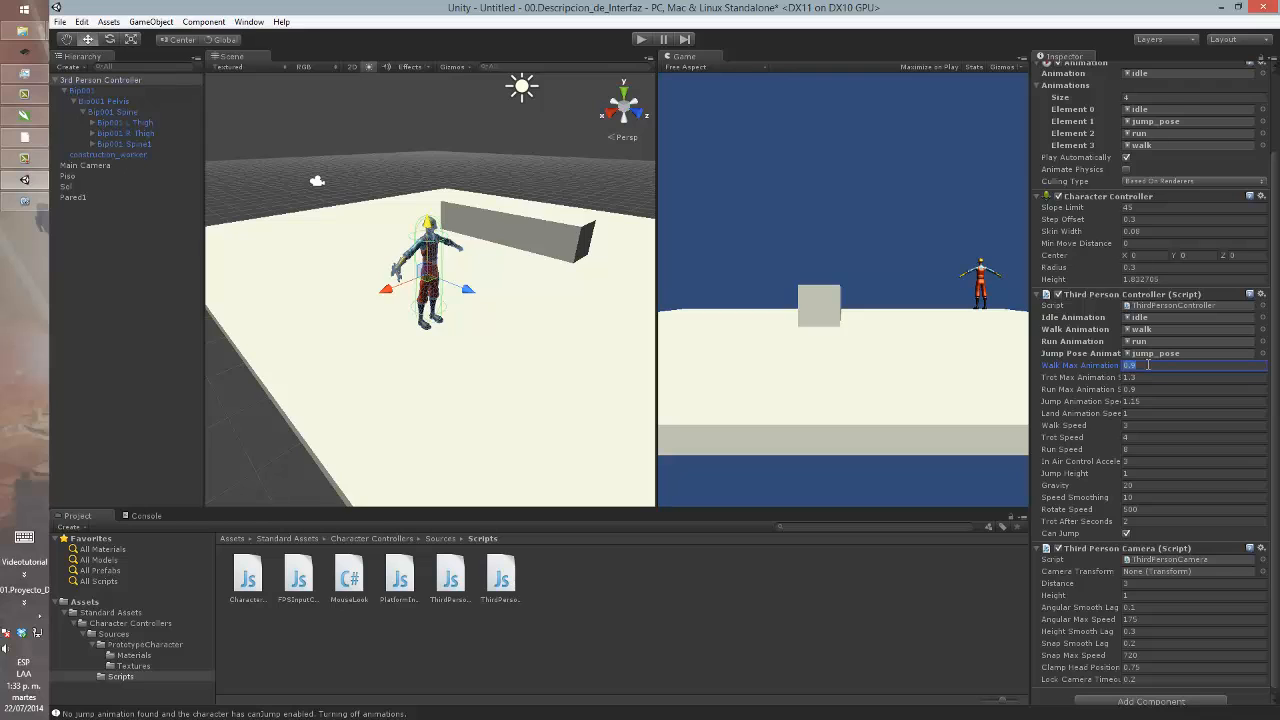
pyautogui.write('20')
pyautogui.click(641, 39)
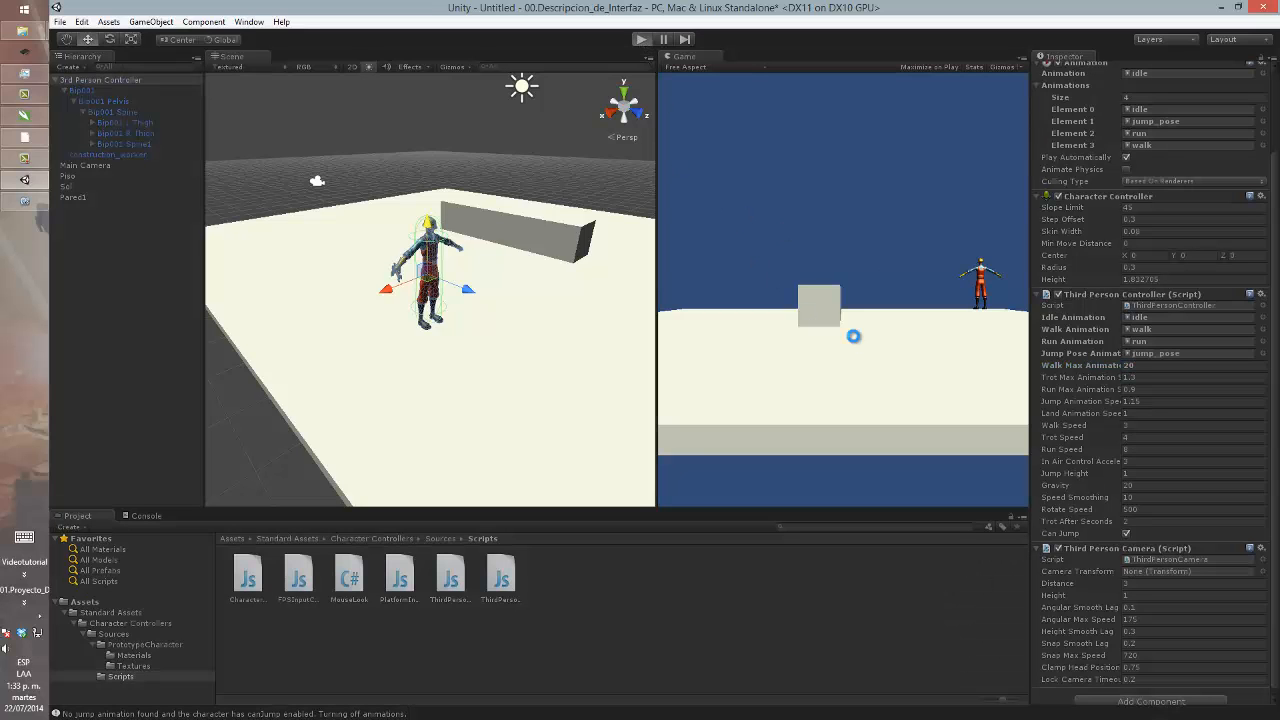
pyautogui.press('w')
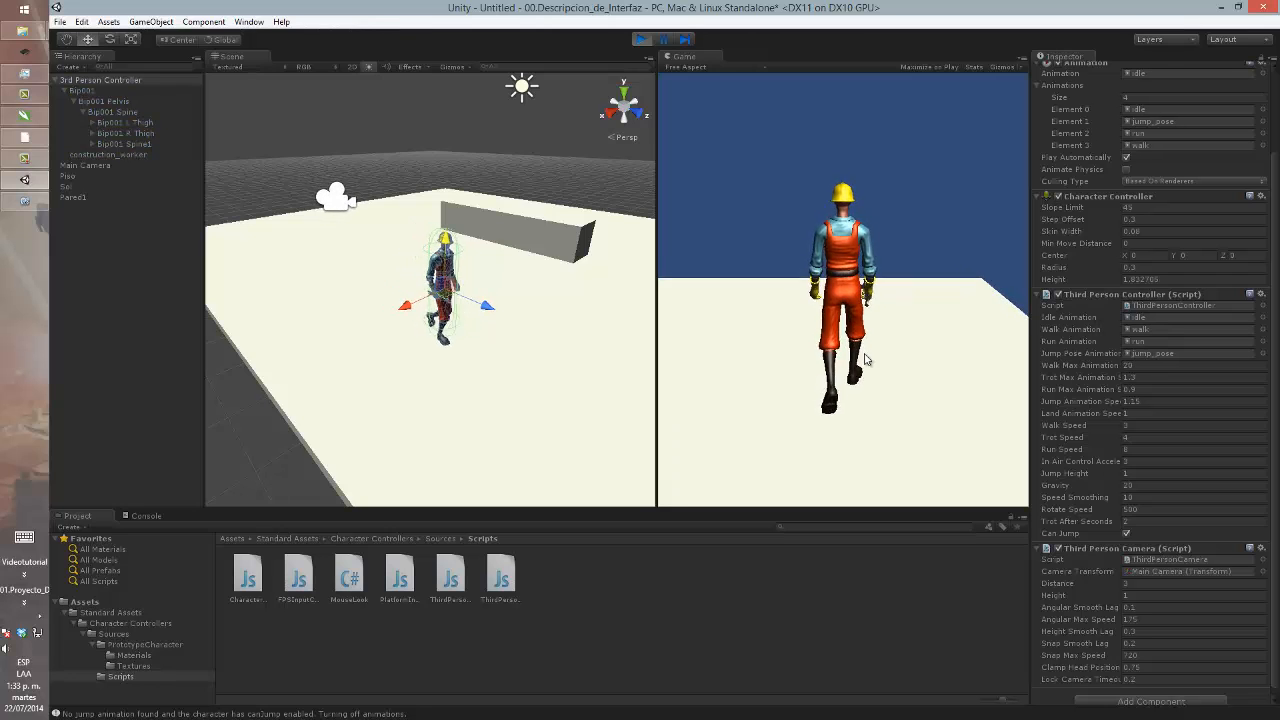
pyautogui.press('a')
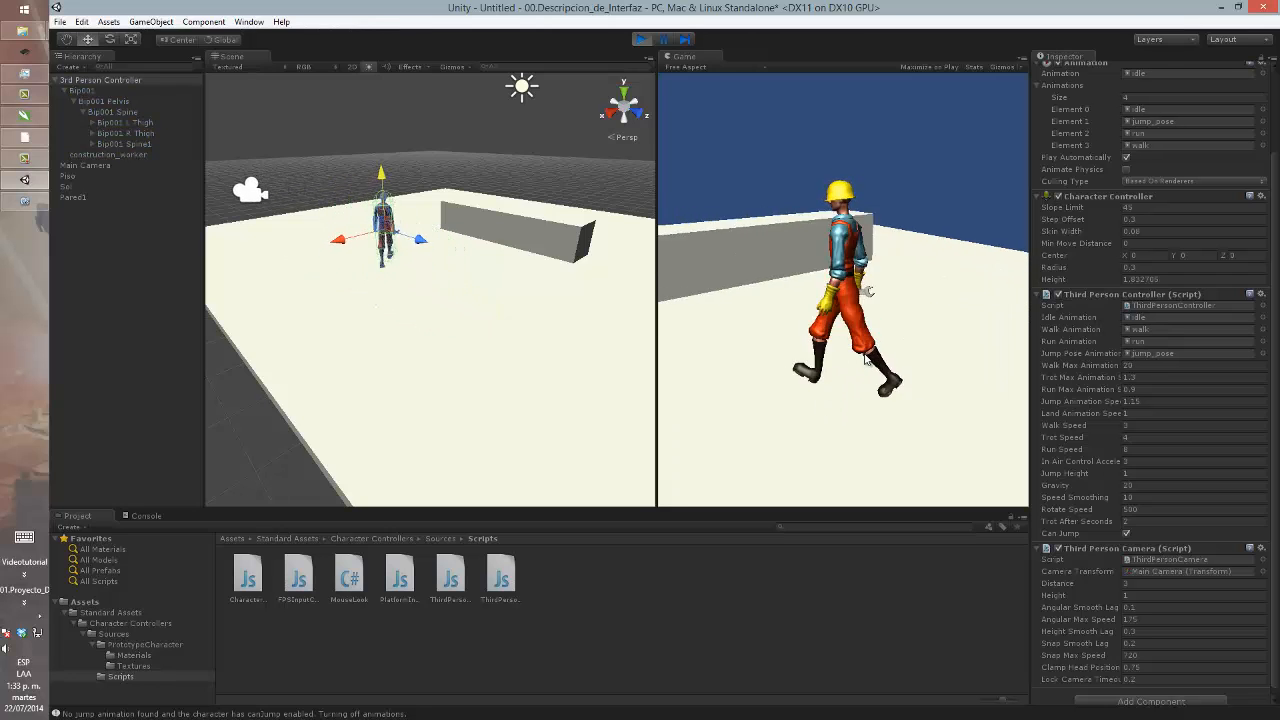
pyautogui.press('w')
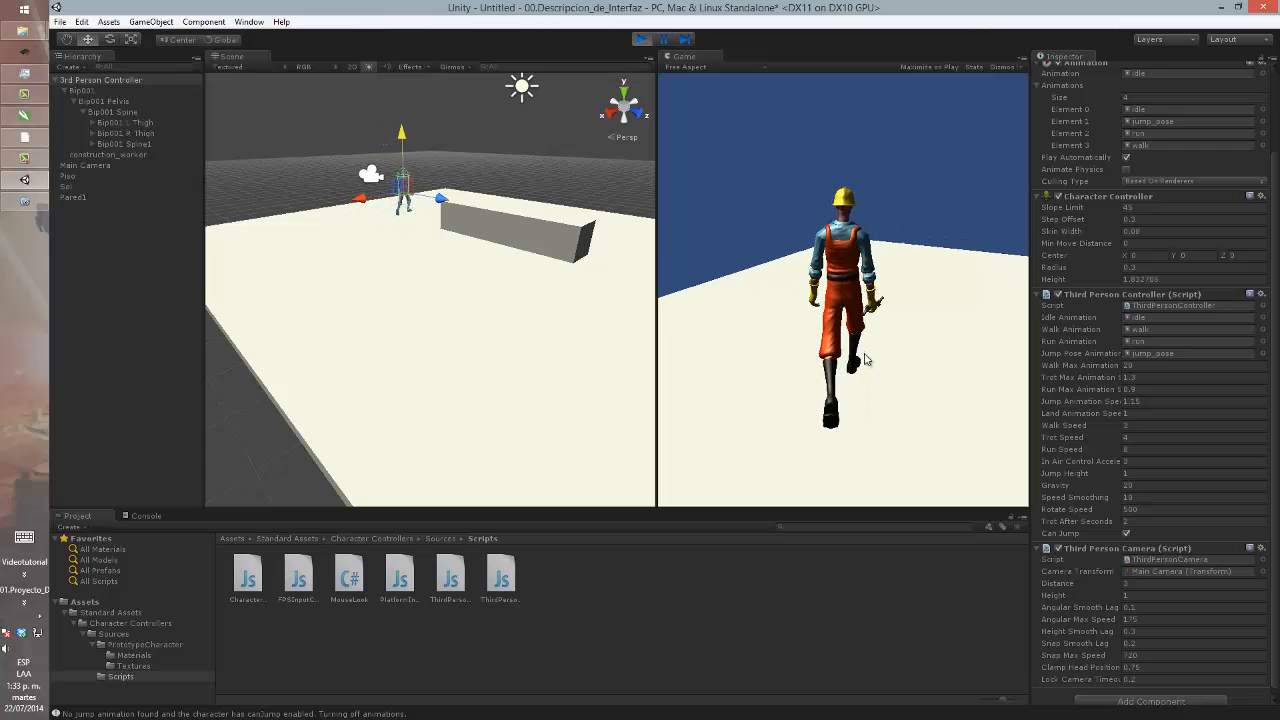
pyautogui.press('d')
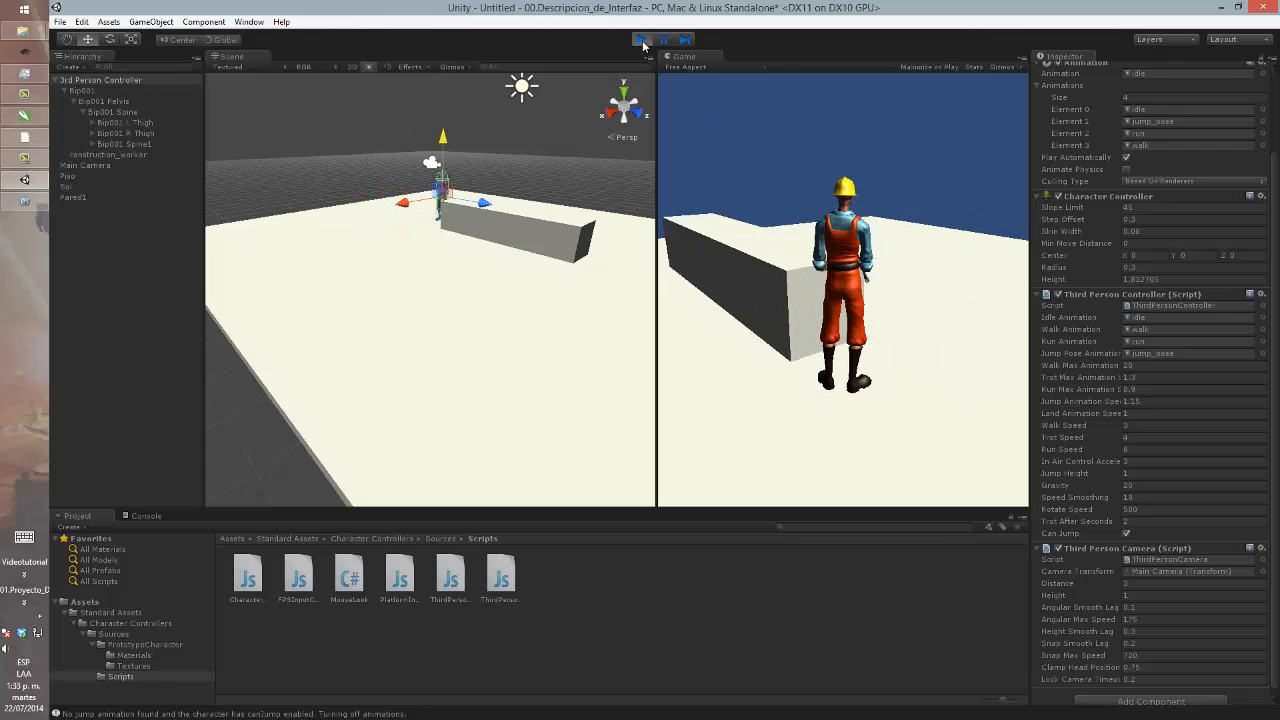
pyautogui.click(641, 40)
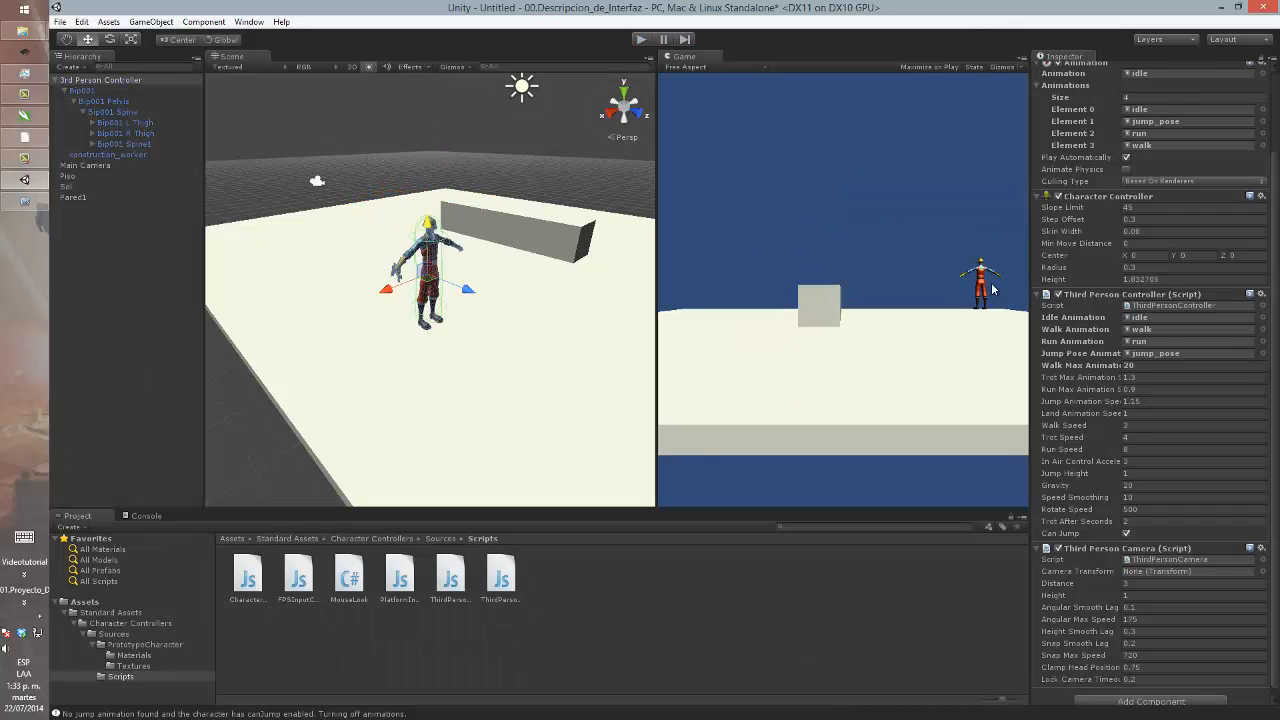
pyautogui.click(1139, 364)
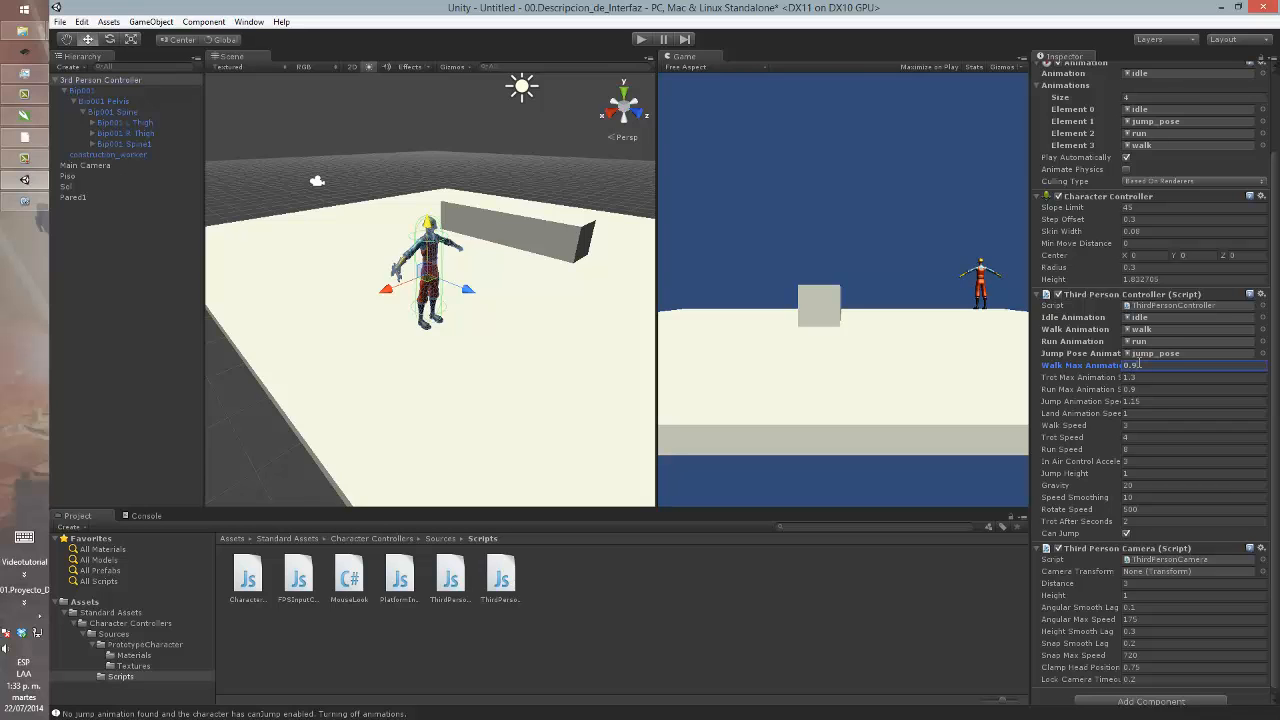
# - Switch to MonoDevelop to review the script's public animation speed variables, clear the highlight, and return to the Unity editor
pyautogui.click(24, 201)
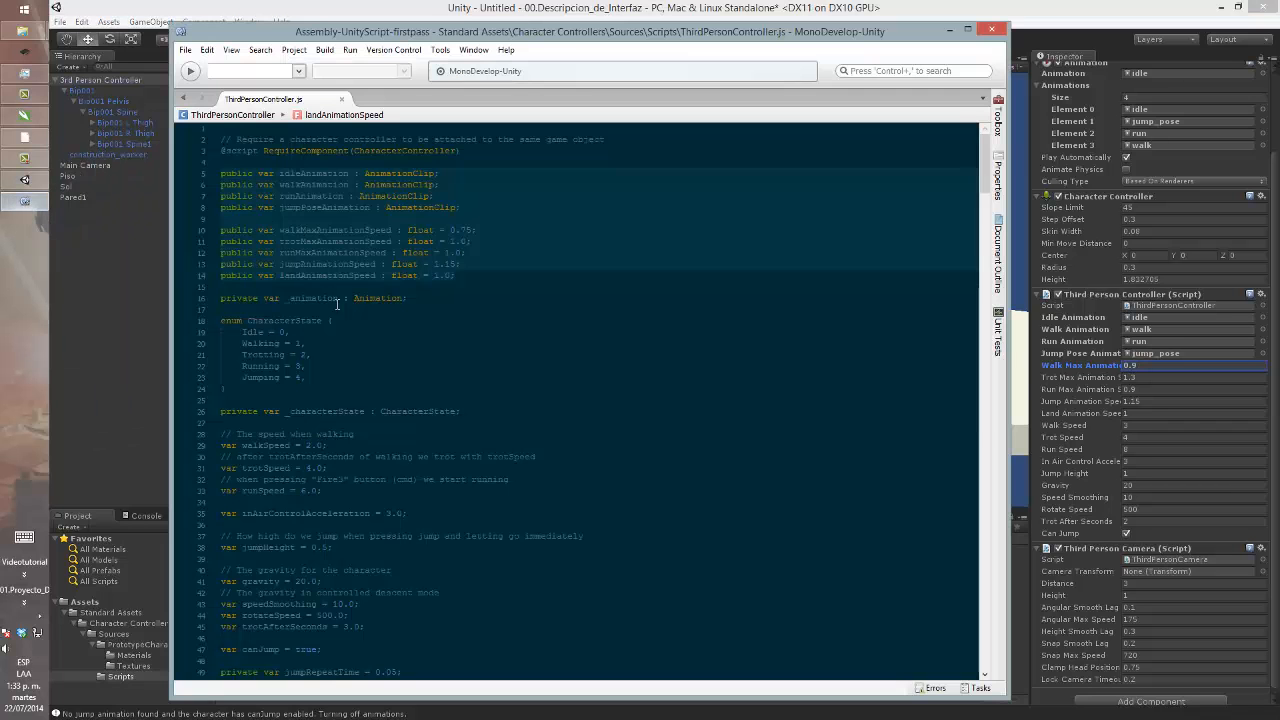
pyautogui.click(464, 263)
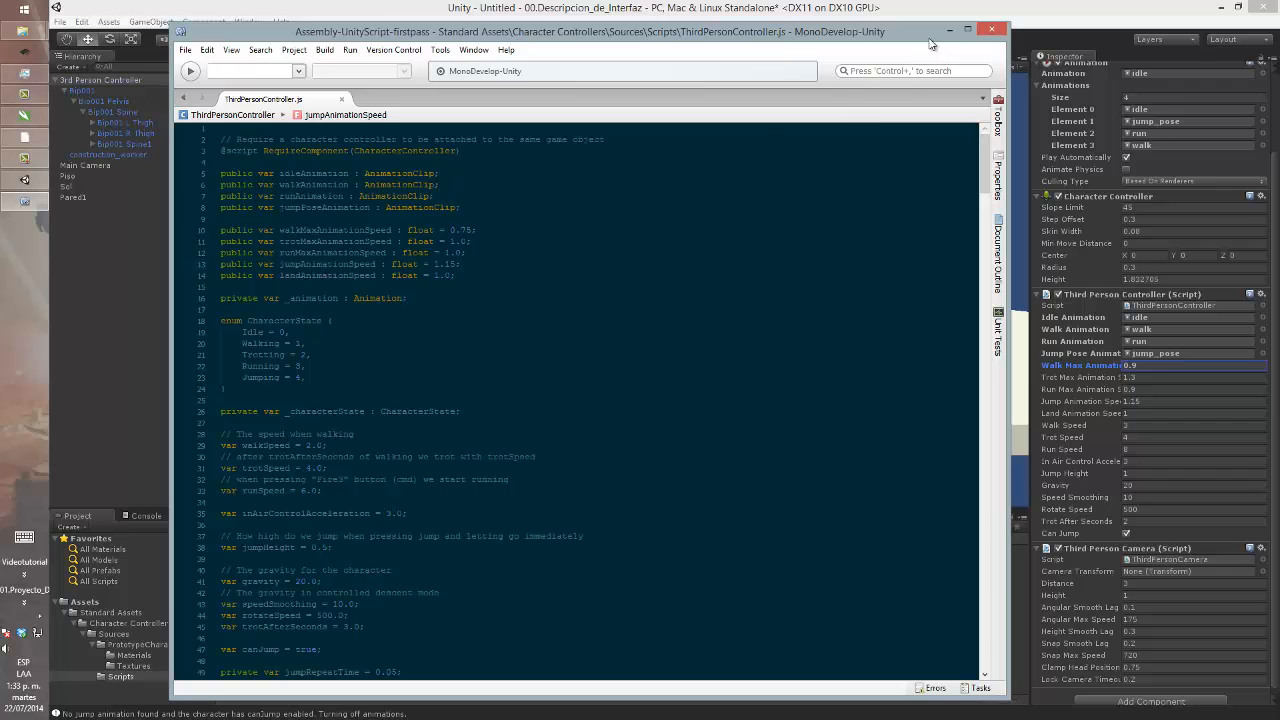
pyautogui.click(966, 29)
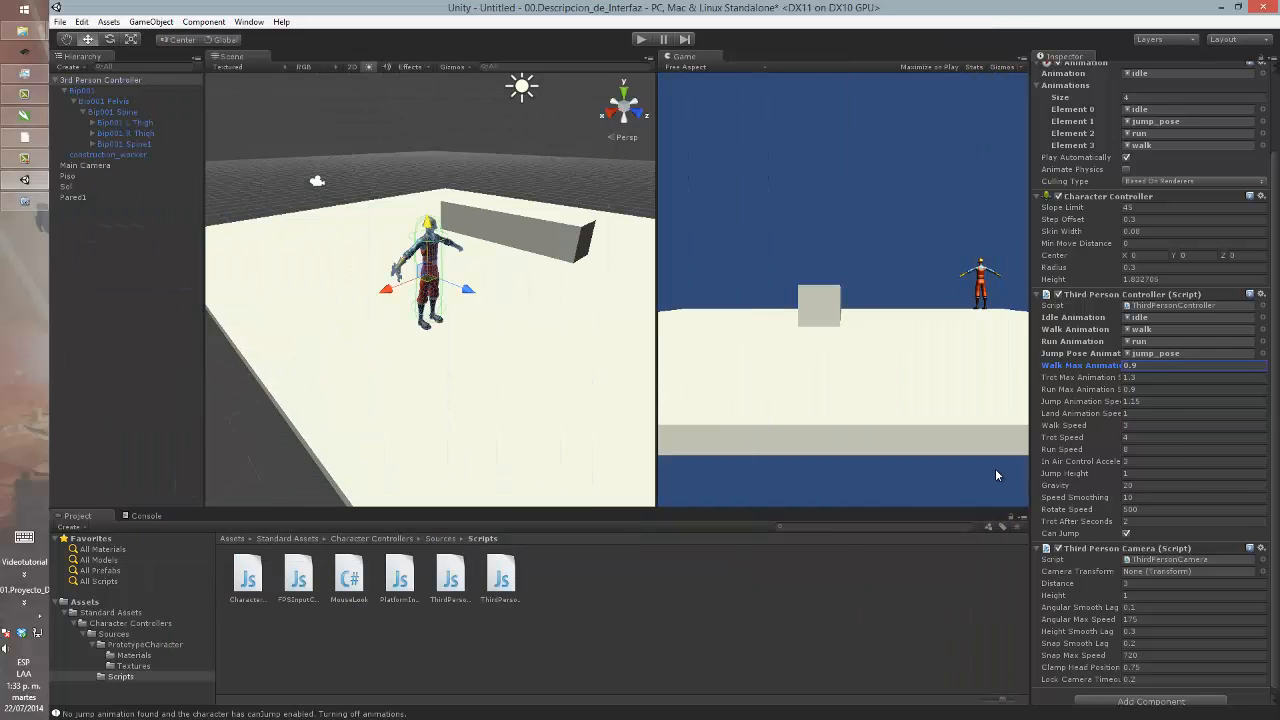